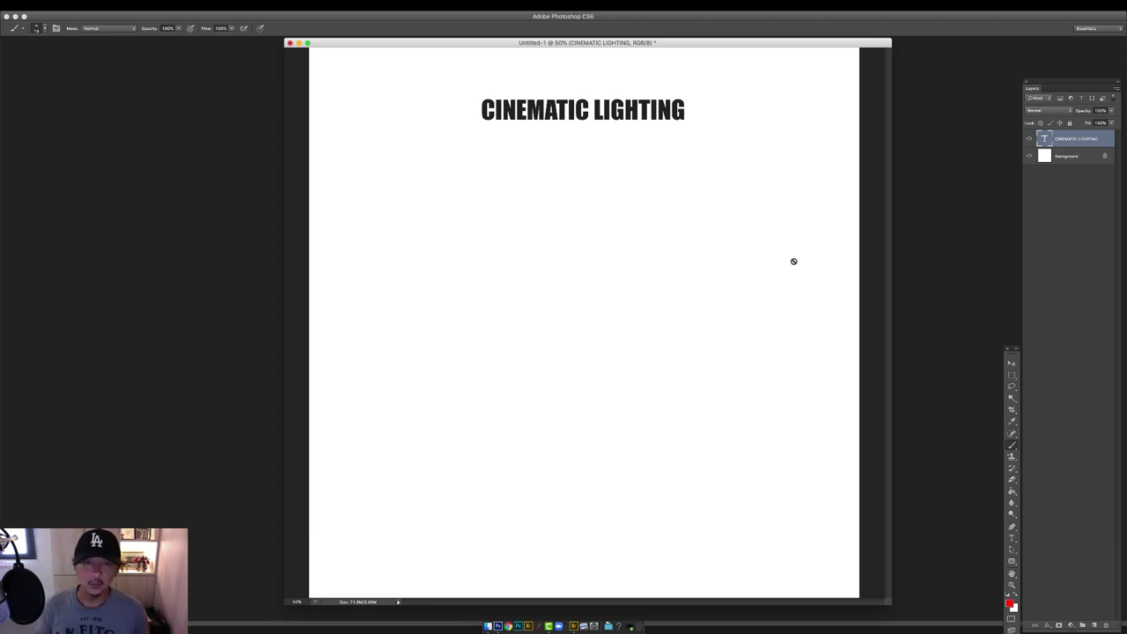
# Open the first four reference photos of the REF folder as separate documents.
pyautogui.click(489, 625)
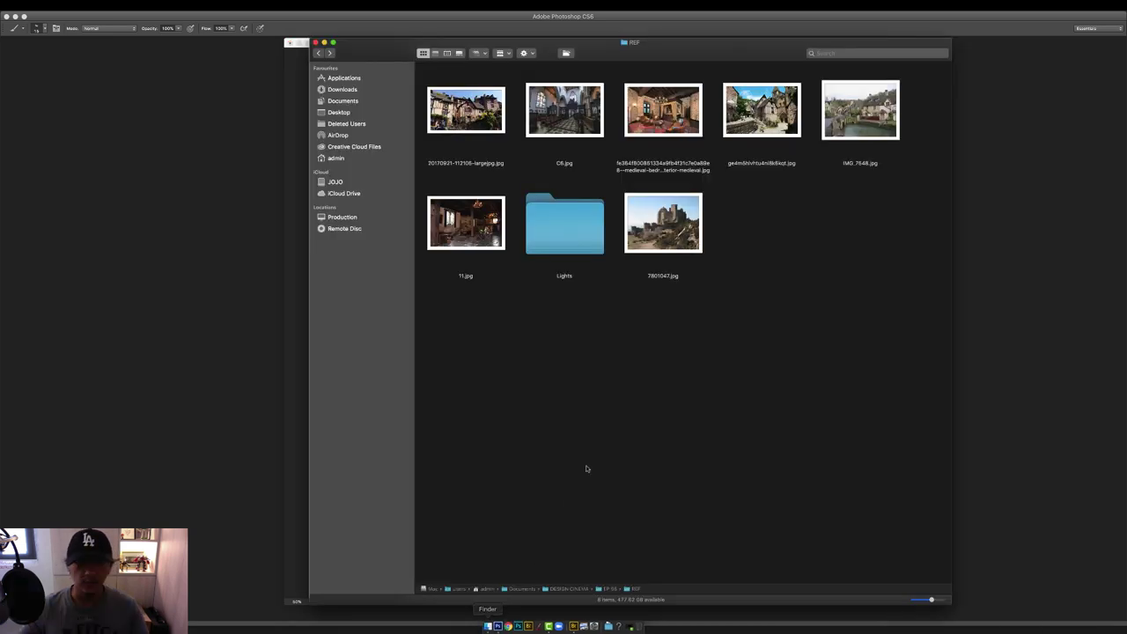
pyautogui.click(465, 123)
pyautogui.keyDown('super'); pyautogui.click(563, 113); pyautogui.keyUp('super')
pyautogui.keyDown('super'); pyautogui.click(662, 111); pyautogui.keyUp('super')
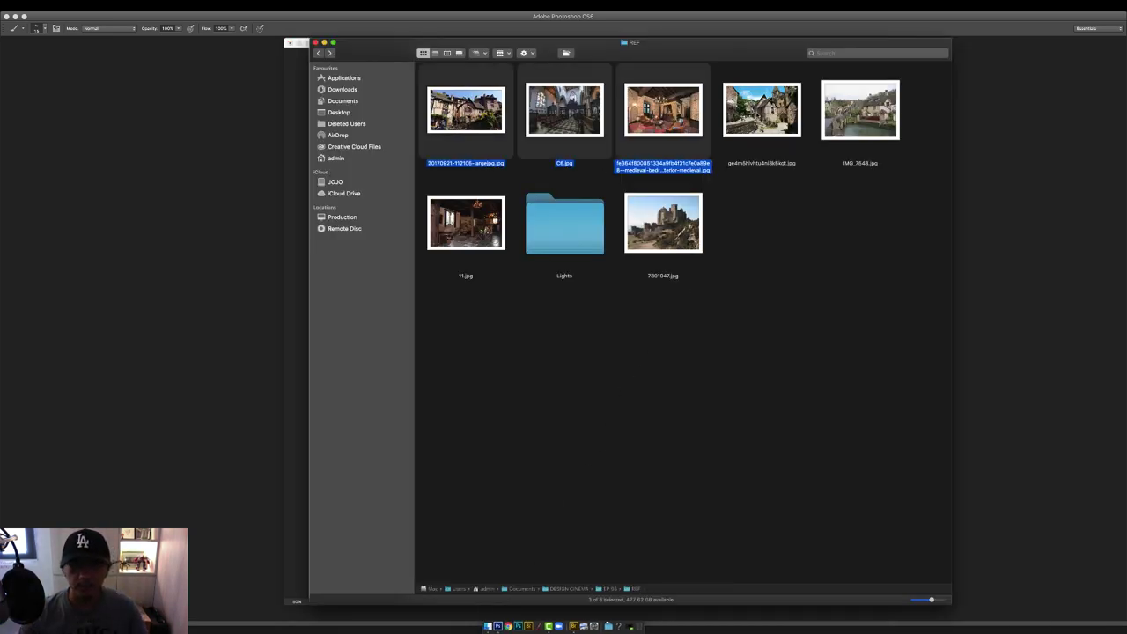
pyautogui.keyDown('super'); pyautogui.click(742, 108); pyautogui.keyUp('super')
pyautogui.moveTo(738, 106); pyautogui.dragTo(256, 134)
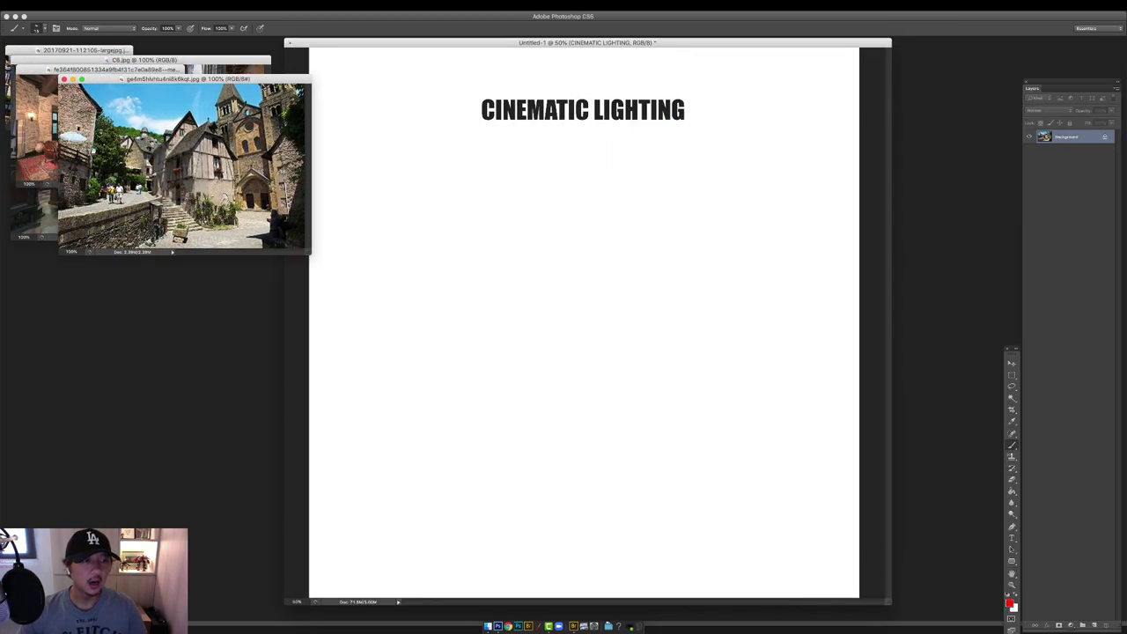
# Enlarge the village church photo and the medieval bedroom photo and place their windows over the CINEMATIC LIGHTING document.
pyautogui.moveTo(534, 258); pyautogui.dragTo(802, 429)
pyautogui.press('super+plus')
pyautogui.moveTo(387, 81); pyautogui.dragTo(568, 174)
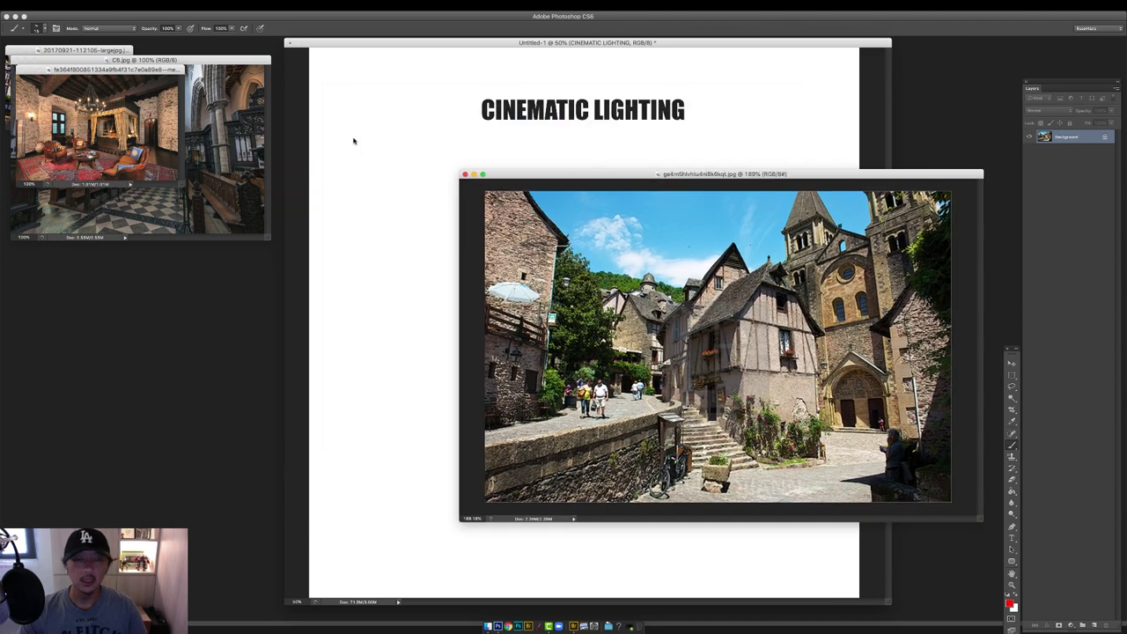
pyautogui.moveTo(145, 75); pyautogui.dragTo(379, 116)
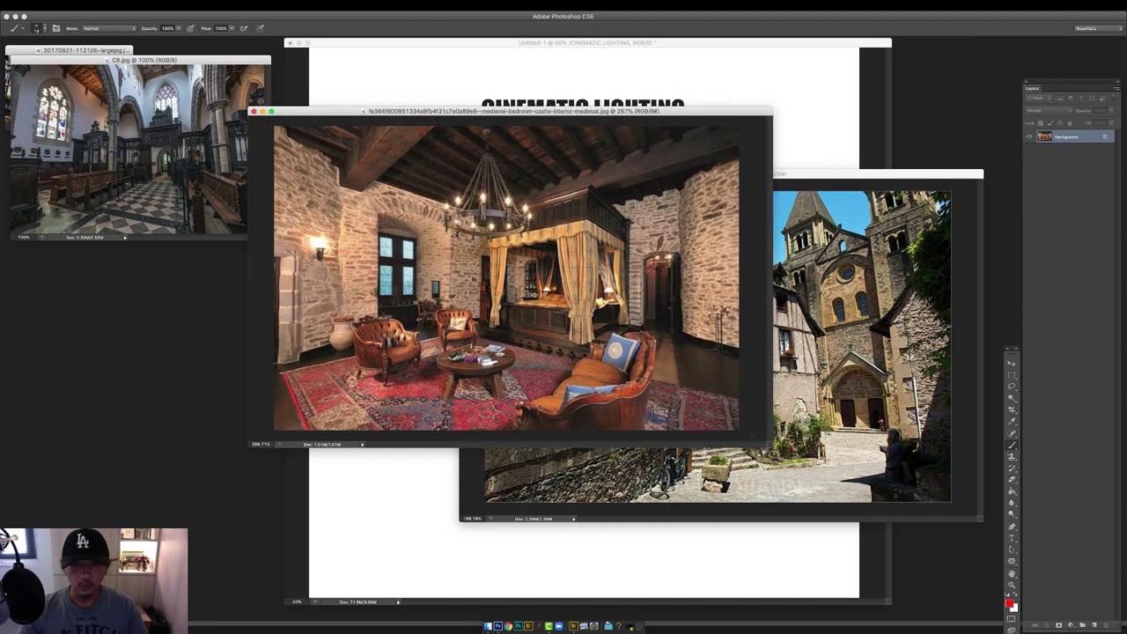
pyautogui.moveTo(550, 106); pyautogui.dragTo(461, 245)
# Enlarge the church interior photo and the half-timbered houses photo and lay out their windows among the other references.
pyautogui.moveTo(250, 63); pyautogui.dragTo(478, 81)
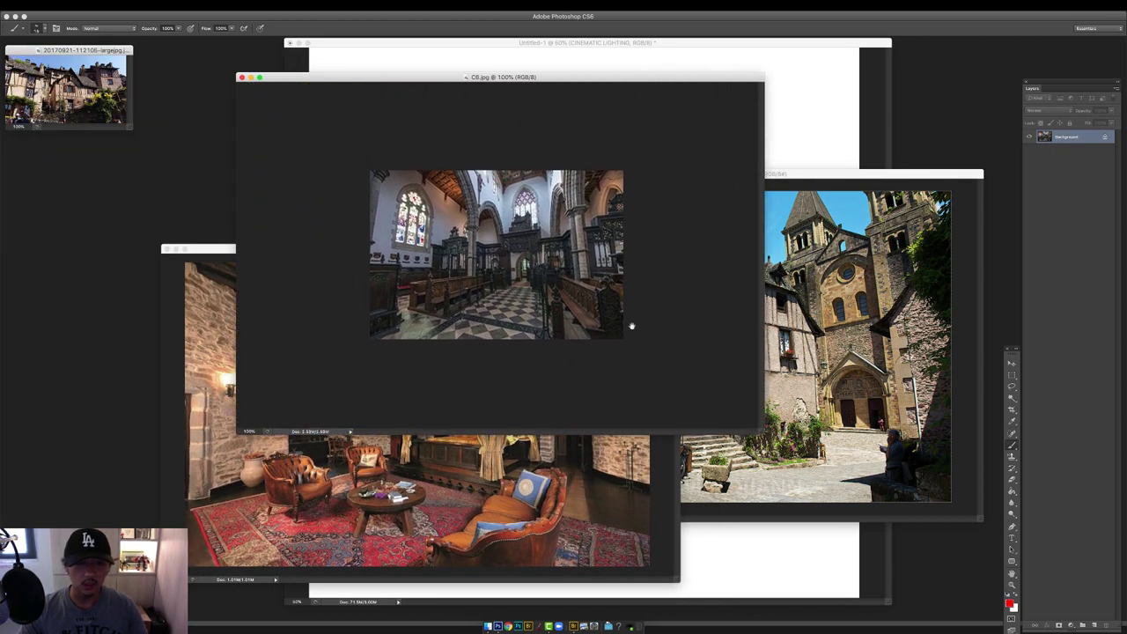
pyautogui.keyDown('super'); pyautogui.click(103, 103); pyautogui.keyUp('super')
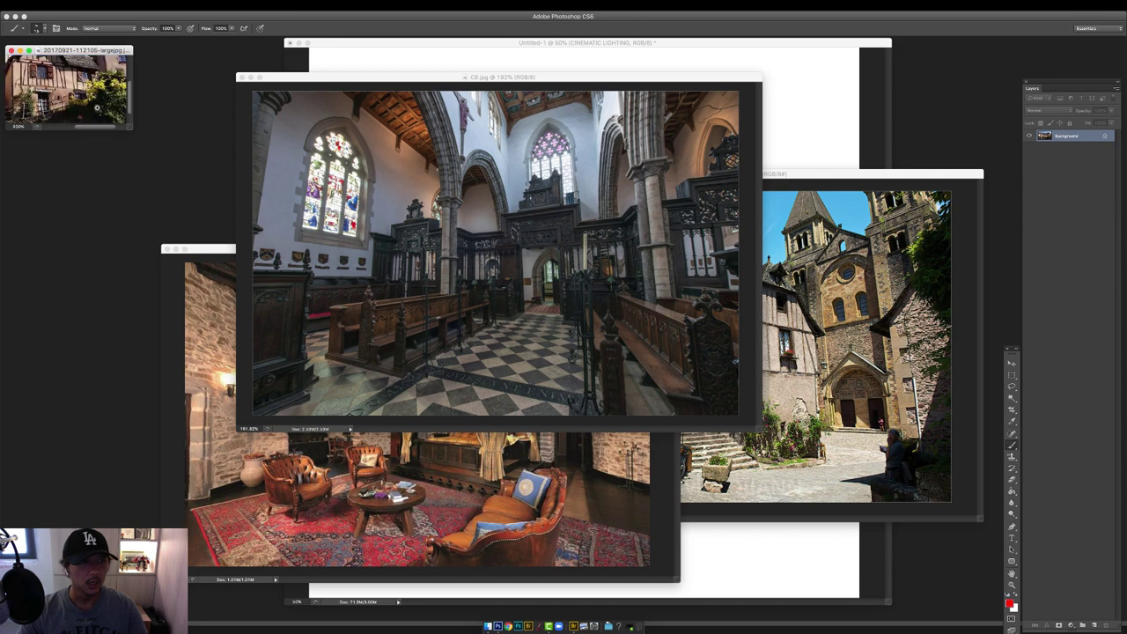
pyautogui.moveTo(126, 126); pyautogui.dragTo(538, 349)
pyautogui.moveTo(453, 49); pyautogui.dragTo(448, 73)
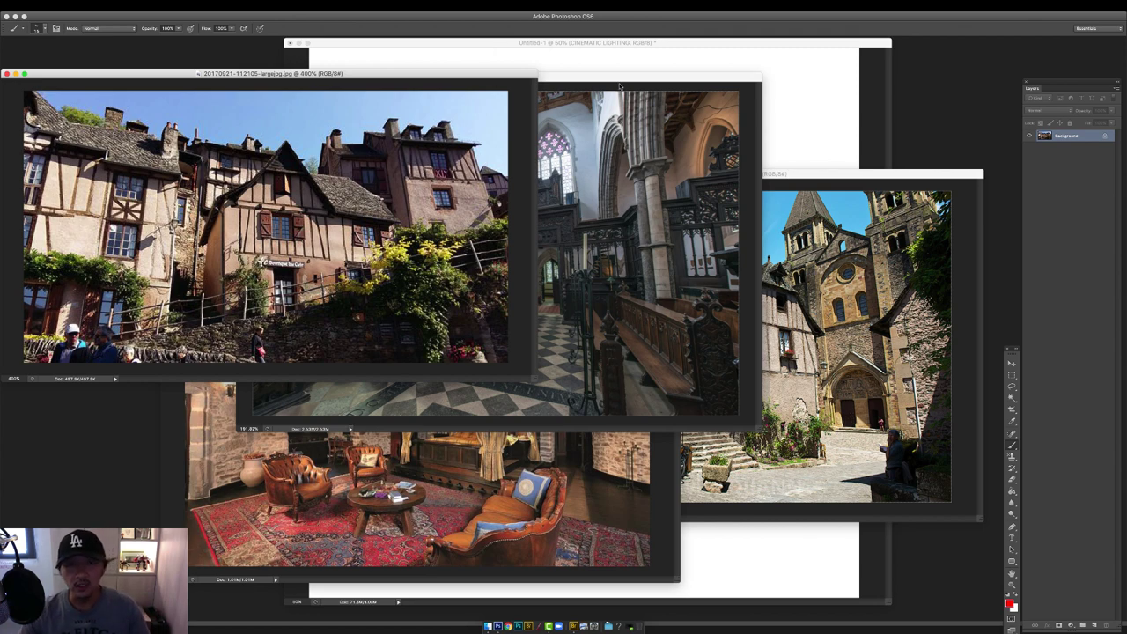
# Shrink the village church photo's window slightly and reposition it together with the church interior window around the houses photo.
pyautogui.moveTo(616, 81); pyautogui.dragTo(399, 247)
pyautogui.moveTo(594, 174); pyautogui.dragTo(528, 107)
pyautogui.moveTo(988, 451); pyautogui.dragTo(943, 433)
pyautogui.moveTo(752, 108); pyautogui.dragTo(788, 85)
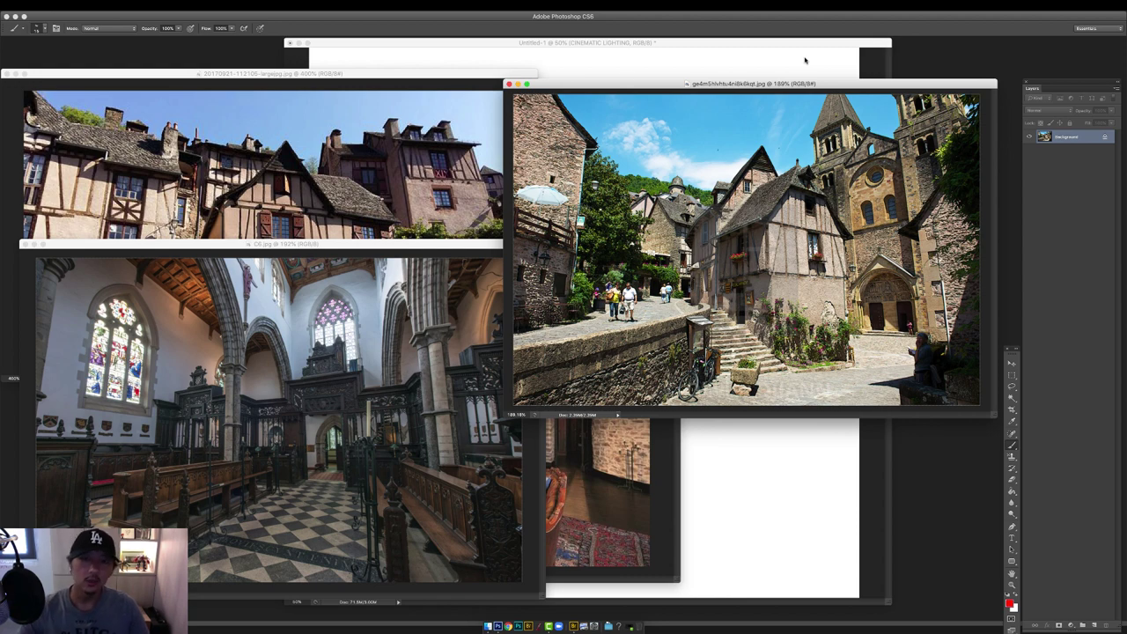
pyautogui.moveTo(601, 84); pyautogui.dragTo(635, 107)
pyautogui.moveTo(40, 243); pyautogui.dragTo(573, 214)
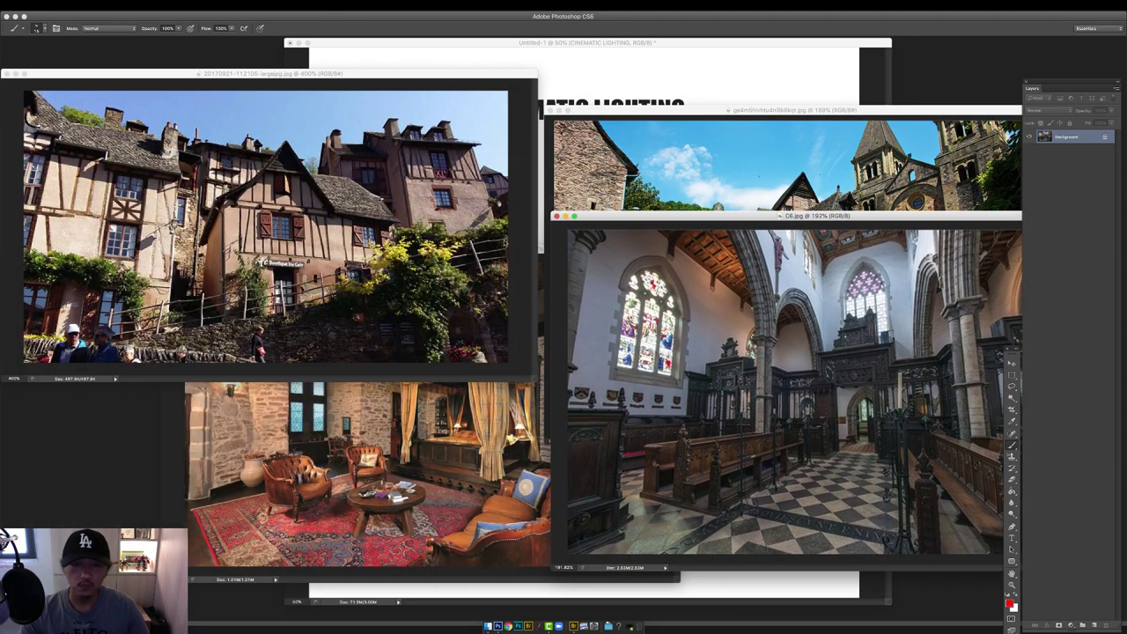
# Bring the medieval bedroom photo in front of the church interior and move the half-timbered houses photo up into the corner.
pyautogui.click(543, 264)
pyautogui.moveTo(459, 251); pyautogui.dragTo(523, 202)
pyautogui.click(372, 77)
pyautogui.moveTo(372, 78); pyautogui.dragTo(354, 63)
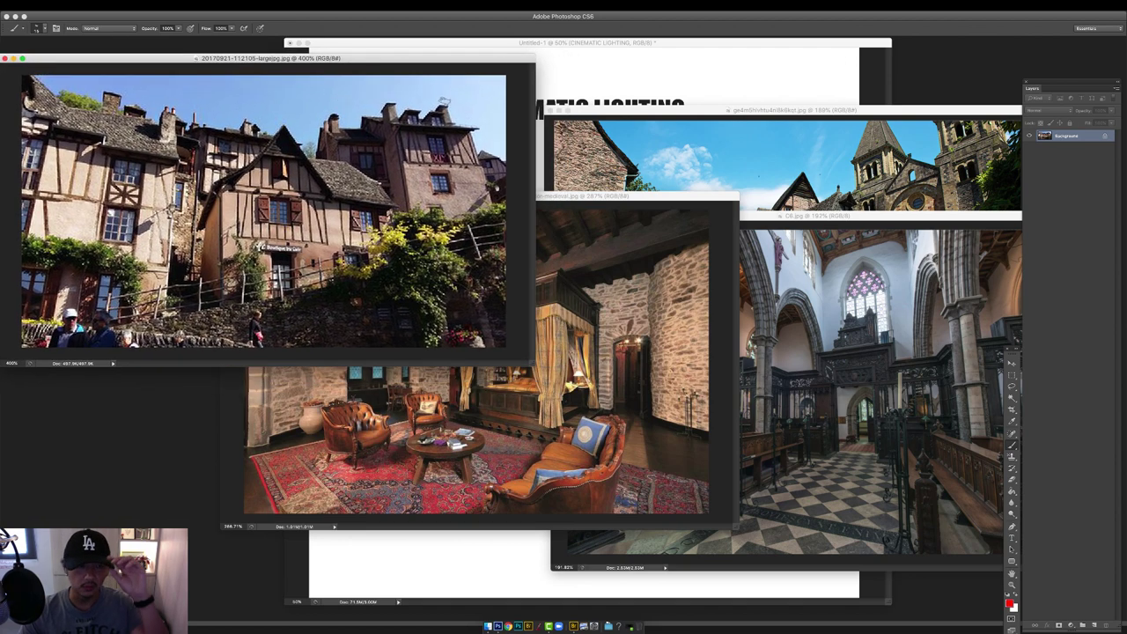
# Cascade the village church, bedroom and church interior photo windows so they overlap beside the CINEMATIC LIGHTING title.
pyautogui.moveTo(654, 112); pyautogui.dragTo(335, 86)
pyautogui.moveTo(591, 195); pyautogui.dragTo(495, 188)
pyautogui.moveTo(666, 216); pyautogui.dragTo(384, 230)
pyautogui.click(452, 185)
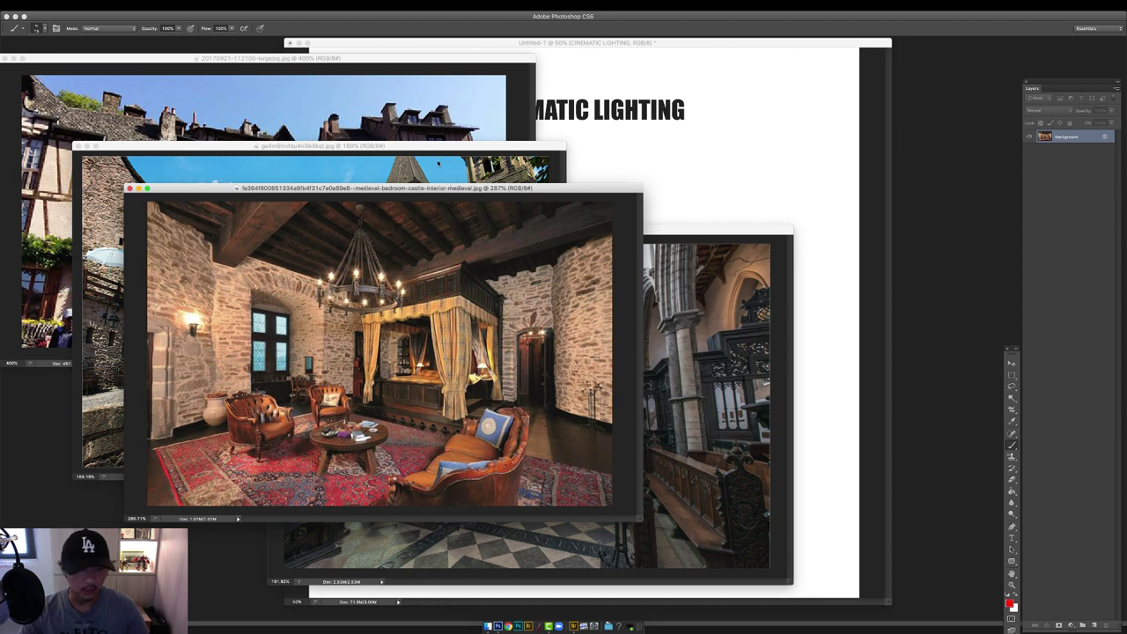
pyautogui.moveTo(445, 146); pyautogui.dragTo(450, 137)
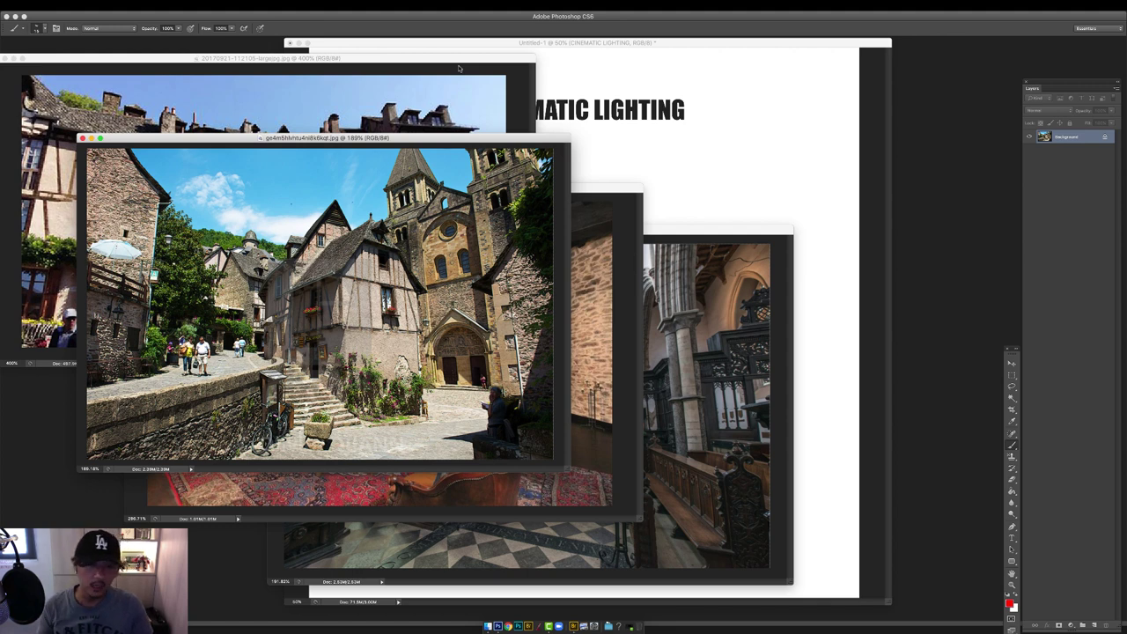
pyautogui.moveTo(412, 137); pyautogui.dragTo(409, 131)
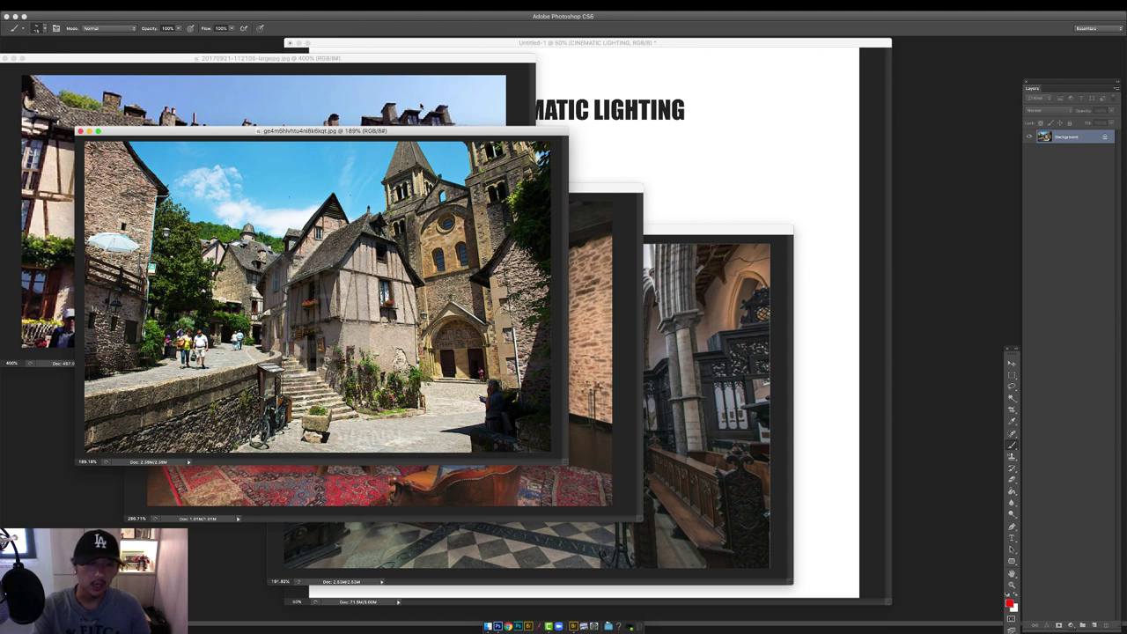
# Paste a copy of the village church photo into the CINEMATIC LIGHTING document and adjust it with Free Transform.
pyautogui.moveTo(440, 131); pyautogui.dragTo(422, 131)
pyautogui.click(660, 148)
pyautogui.press('super+v')
pyautogui.moveTo(656, 292); pyautogui.dragTo(807, 183)
pyautogui.hotkey('ctrl', 't')
pyautogui.press('Return')
# Rescale the pasted village photo and position it below the title.
pyautogui.moveTo(748, 242); pyautogui.dragTo(737, 280)
pyautogui.hotkey('ctrl', 't')
pyautogui.moveTo(795, 221); pyautogui.dragTo(828, 199)
pyautogui.press('Return')
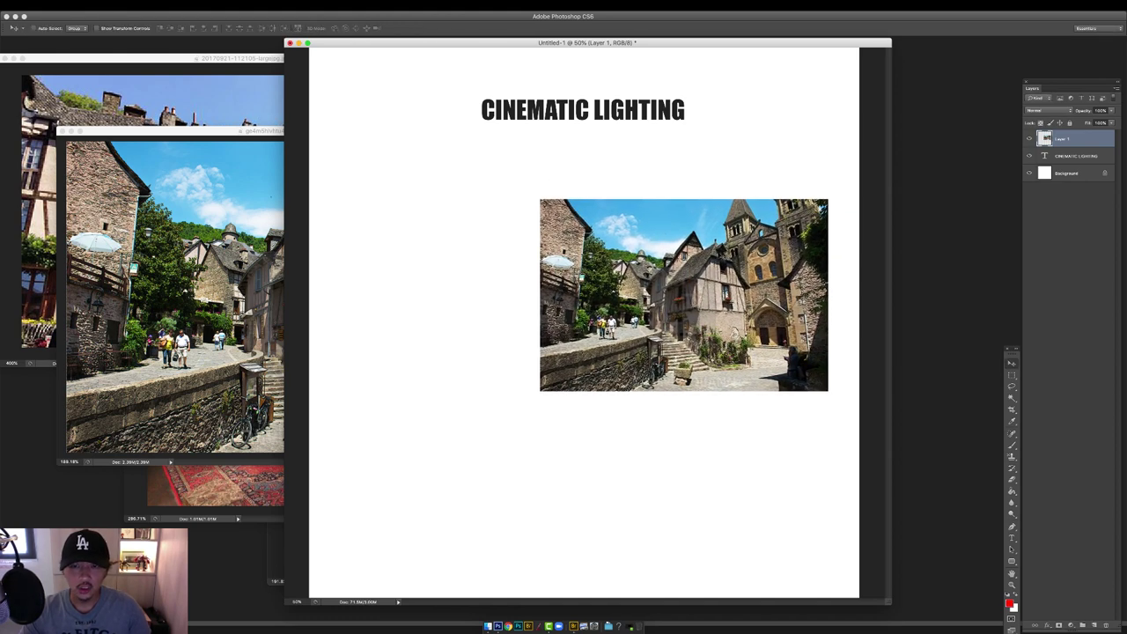
pyautogui.moveTo(683, 296); pyautogui.dragTo(675, 246)
pyautogui.moveTo(724, 214); pyautogui.dragTo(694, 256)
# Add a new layer above the village photo and show the document full screen, zoomed in, with the Brush tool active.
pyautogui.press('super+plus')
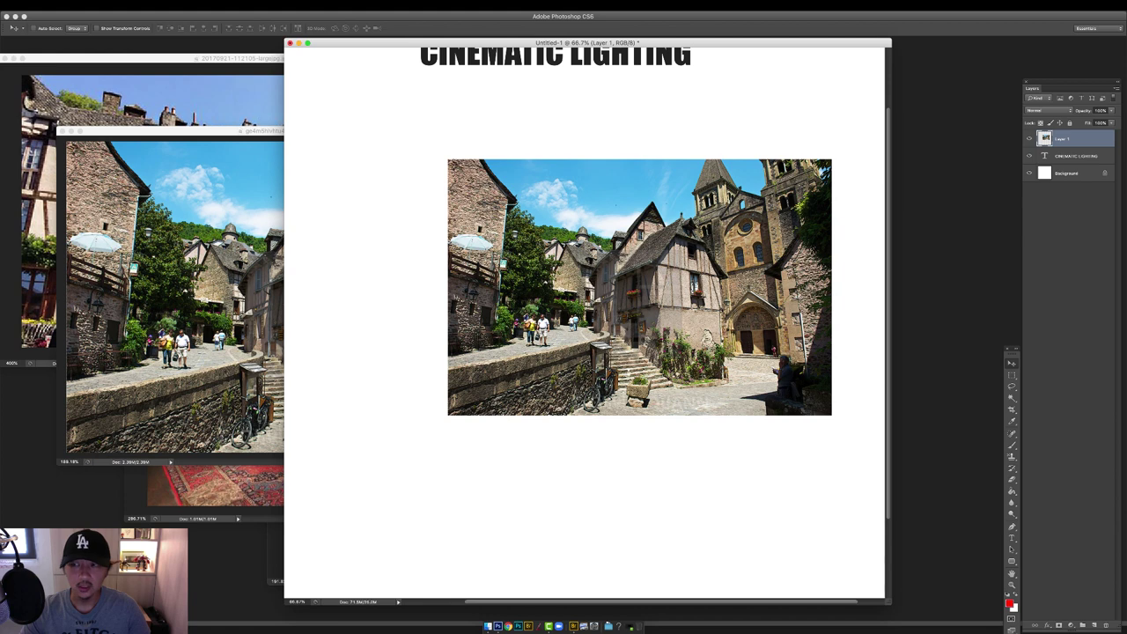
pyautogui.click(1094, 624)
pyautogui.press('f')
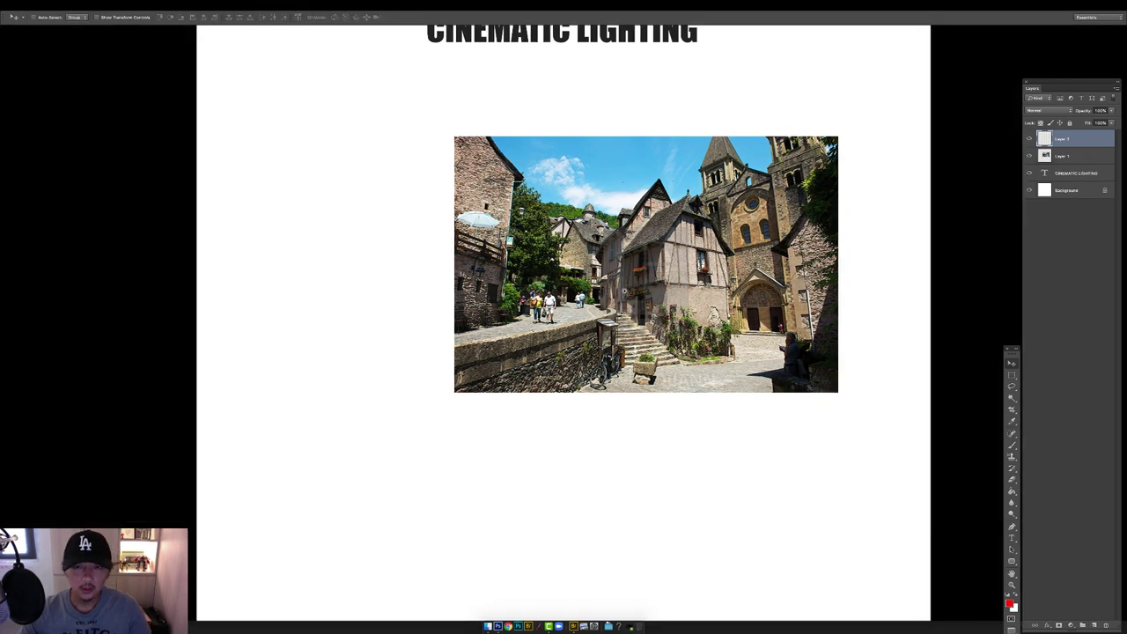
pyautogui.press('super+plus')
pyautogui.keyDown('space'); pyautogui.moveTo(626, 290); pyautogui.dragTo(570, 344); pyautogui.keyUp('space')
pyautogui.press('b')
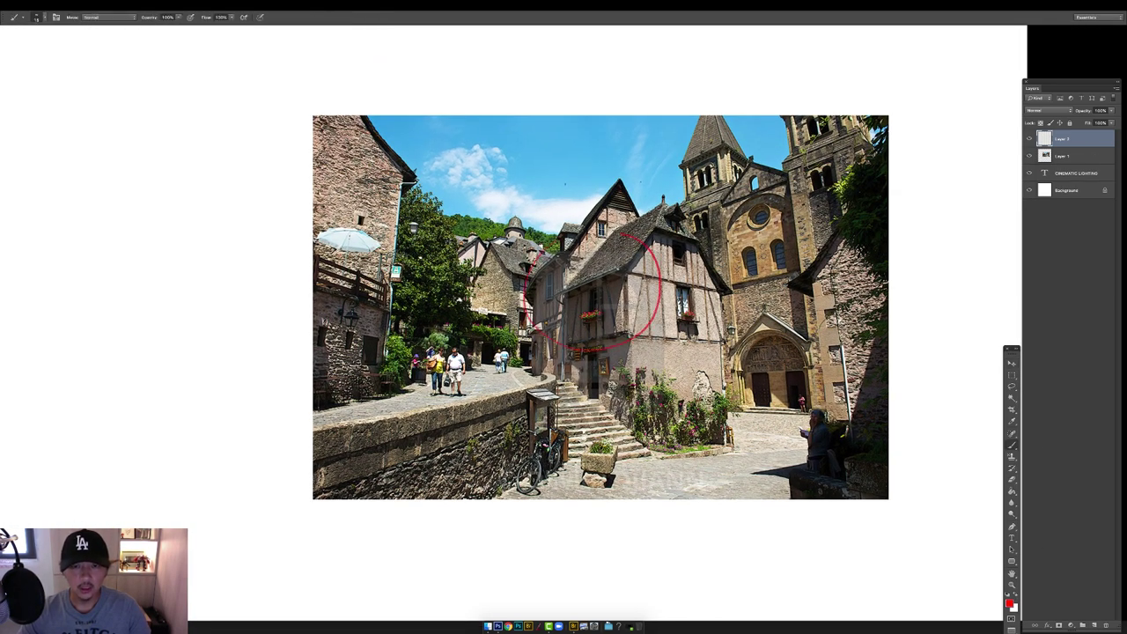
# Lower the opacity of the village photo layer so it looks faded, and make the empty layer above it active again.
pyautogui.click(1044, 157)
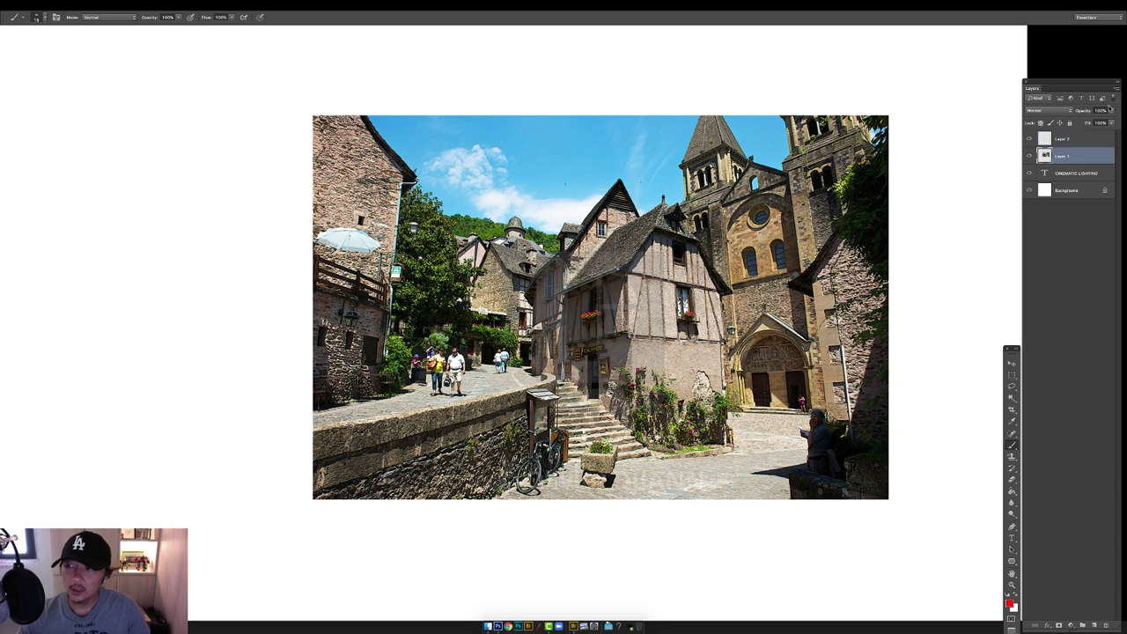
pyautogui.click(1112, 111)
pyautogui.moveTo(1111, 119); pyautogui.dragTo(1089, 120)
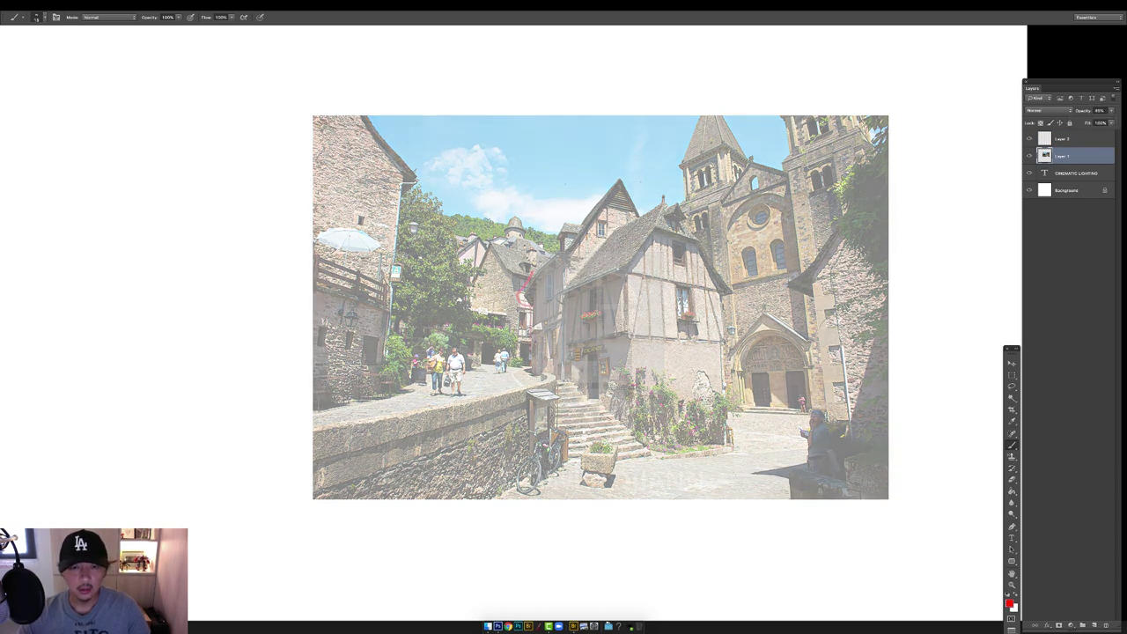
pyautogui.click(1063, 140)
pyautogui.moveTo(535, 363)
pyautogui.mouseDown()
pyautogui.moveTo(520, 294)
pyautogui.moveTo(610, 186)
pyautogui.moveTo(634, 211)
pyautogui.moveTo(672, 207)
pyautogui.moveTo(717, 260)
pyautogui.moveTo(730, 297)
pyautogui.moveTo(720, 393)
pyautogui.moveTo(675, 435)
pyautogui.moveTo(532, 363)
pyautogui.mouseUp()
pyautogui.hotkey('ctrl', 'z')
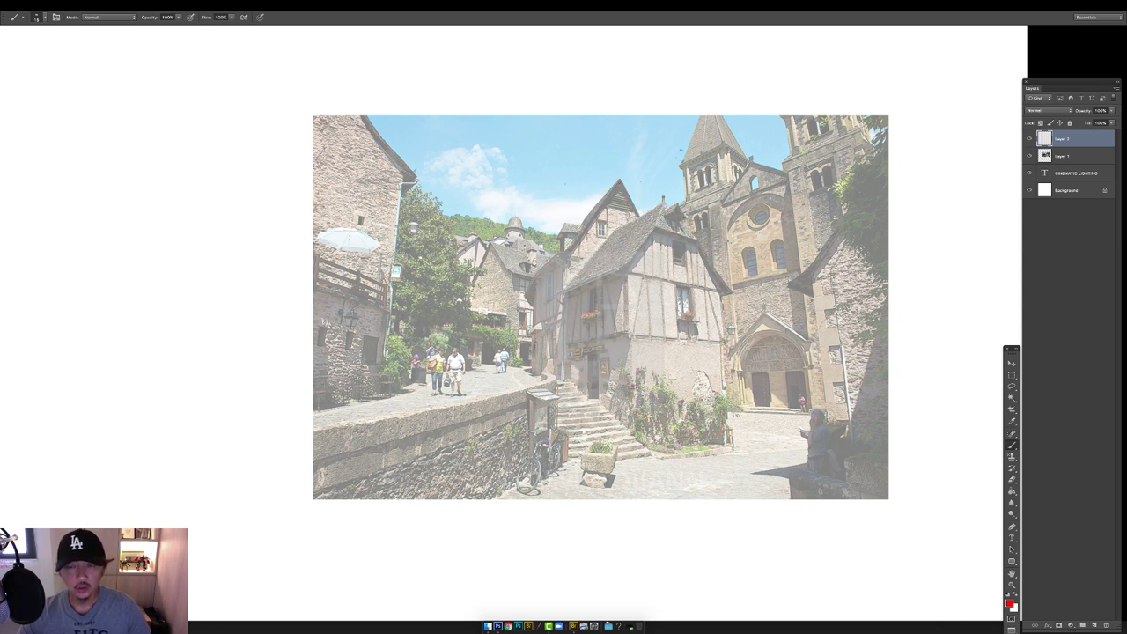
# Handwrite a circled 1, an arrow and the note "TURN OFF LIGHT" in red beside the village photo.
pyautogui.moveTo(618, 213); pyautogui.dragTo(646, 217)
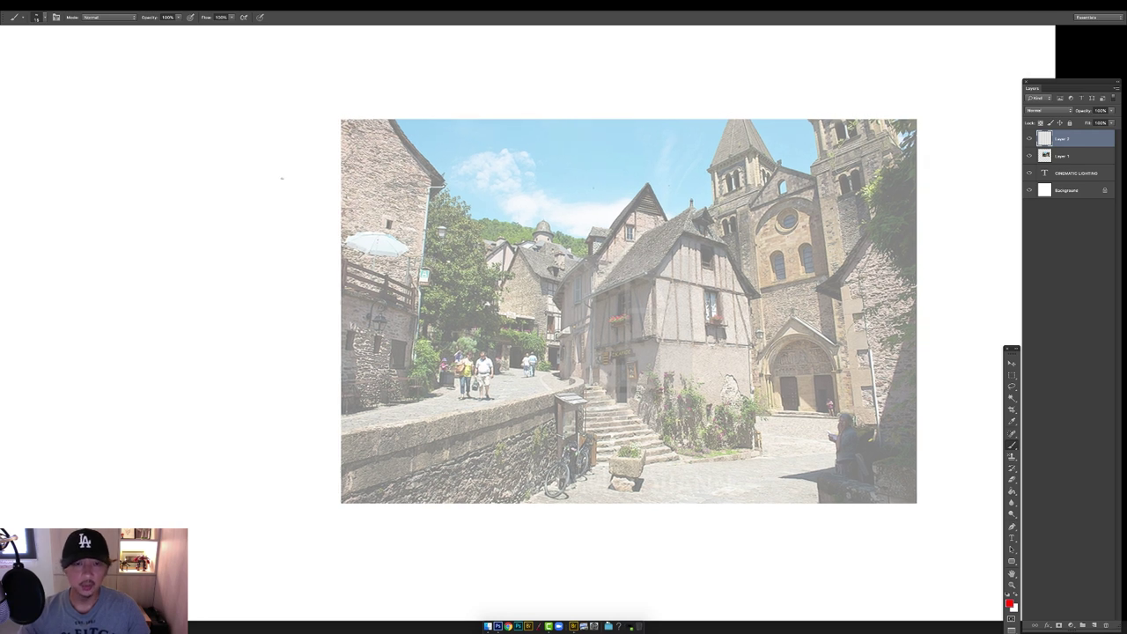
pyautogui.moveTo(82, 195)
pyautogui.mouseDown()
pyautogui.moveTo(82, 209)
pyautogui.moveTo(79, 194)
pyautogui.moveTo(114, 203)
pyautogui.mouseUp()
pyautogui.moveTo(110, 200); pyautogui.dragTo(156, 194)
pyautogui.moveTo(158, 205)
pyautogui.mouseDown()
pyautogui.moveTo(158, 194)
pyautogui.moveTo(163, 205)
pyautogui.mouseUp()
pyautogui.moveTo(166, 205)
pyautogui.mouseDown()
pyautogui.moveTo(173, 193)
pyautogui.moveTo(188, 205)
pyautogui.moveTo(206, 194)
pyautogui.mouseUp()
pyautogui.moveTo(200, 194)
pyautogui.mouseDown()
pyautogui.moveTo(199, 206)
pyautogui.moveTo(216, 194)
pyautogui.mouseUp()
pyautogui.moveTo(210, 195); pyautogui.dragTo(209, 206)
pyautogui.moveTo(209, 200); pyautogui.dragTo(253, 203)
pyautogui.moveTo(260, 195); pyautogui.dragTo(269, 207)
pyautogui.moveTo(261, 202); pyautogui.dragTo(268, 201)
pyautogui.moveTo(272, 196)
pyautogui.mouseDown()
pyautogui.moveTo(282, 194)
pyautogui.moveTo(277, 209)
pyautogui.mouseUp()
pyautogui.click(286, 206)
pyautogui.moveTo(410, 157); pyautogui.dragTo(438, 160)
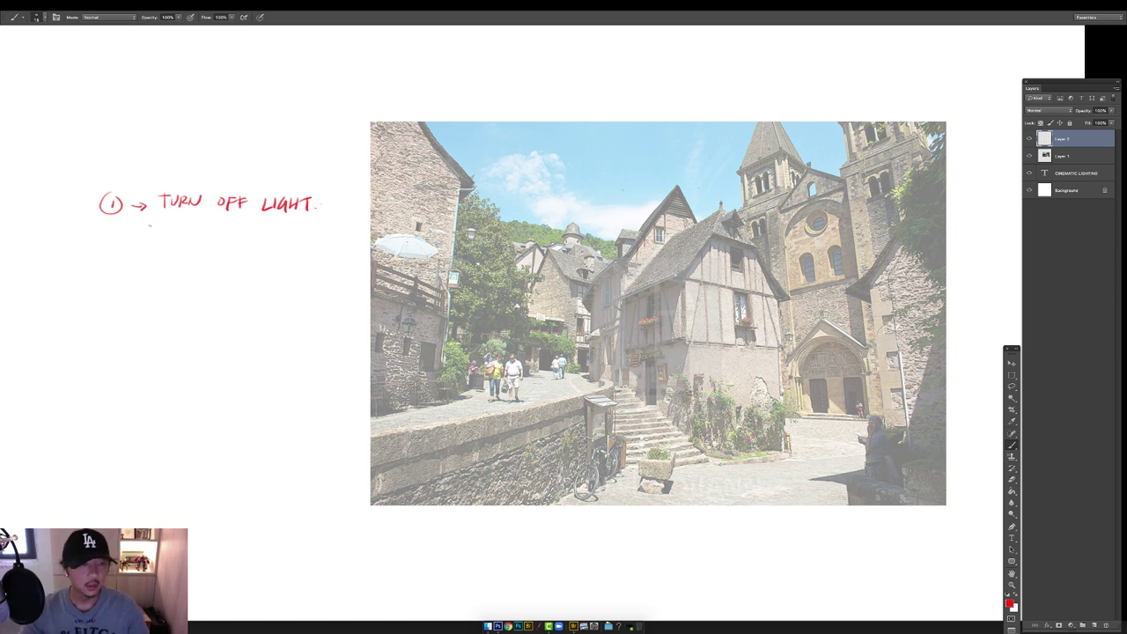
pyautogui.press('super+z')
# Handwrite a circled 2, an arrow and the note "COLOR GRADE" below the first note.
pyautogui.moveTo(116, 259); pyautogui.dragTo(118, 267)
pyautogui.moveTo(110, 254)
pyautogui.mouseDown()
pyautogui.moveTo(103, 266)
pyautogui.moveTo(112, 254)
pyautogui.mouseUp()
pyautogui.moveTo(129, 262); pyautogui.dragTo(144, 263)
pyautogui.moveTo(139, 258); pyautogui.dragTo(167, 265)
pyautogui.moveTo(173, 259); pyautogui.dragTo(189, 265)
pyautogui.moveTo(192, 258); pyautogui.dragTo(198, 266)
pyautogui.moveTo(199, 258)
pyautogui.mouseDown()
pyautogui.moveTo(214, 264)
pyautogui.moveTo(184, 287)
pyautogui.moveTo(208, 273)
pyautogui.moveTo(234, 284)
pyautogui.mouseUp()
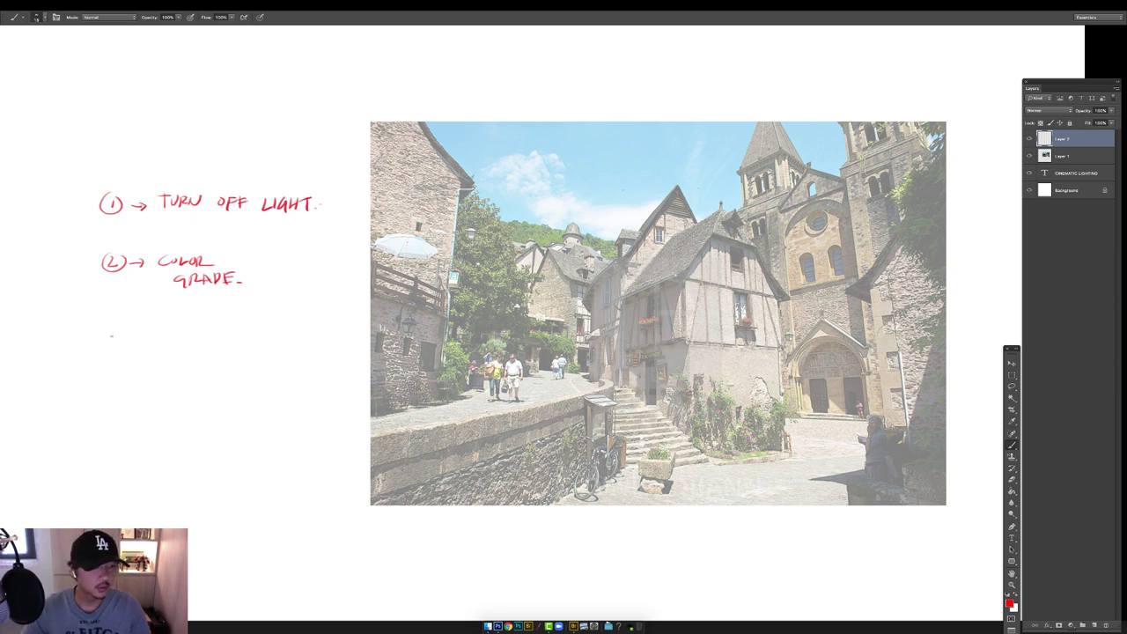
# Handwrite a circled 3 with the note "BACKLIGHT" below the second note and draw an arrow pointing to it.
pyautogui.moveTo(109, 333); pyautogui.dragTo(109, 346)
pyautogui.moveTo(105, 325)
pyautogui.mouseDown()
pyautogui.moveTo(101, 351)
pyautogui.moveTo(104, 326)
pyautogui.mouseUp()
pyautogui.moveTo(136, 341); pyautogui.dragTo(194, 347)
pyautogui.moveTo(199, 331); pyautogui.dragTo(199, 347)
pyautogui.moveTo(208, 331); pyautogui.dragTo(211, 345)
pyautogui.moveTo(217, 331); pyautogui.dragTo(231, 345)
pyautogui.moveTo(246, 332)
pyautogui.mouseDown()
pyautogui.moveTo(245, 346)
pyautogui.moveTo(266, 338)
pyautogui.mouseUp()
pyautogui.moveTo(267, 328)
pyautogui.mouseDown()
pyautogui.moveTo(270, 343)
pyautogui.moveTo(290, 329)
pyautogui.mouseUp()
pyautogui.moveTo(284, 331); pyautogui.dragTo(284, 351)
pyautogui.moveTo(51, 341); pyautogui.dragTo(79, 342)
pyautogui.moveTo(72, 336); pyautogui.dragTo(72, 348)
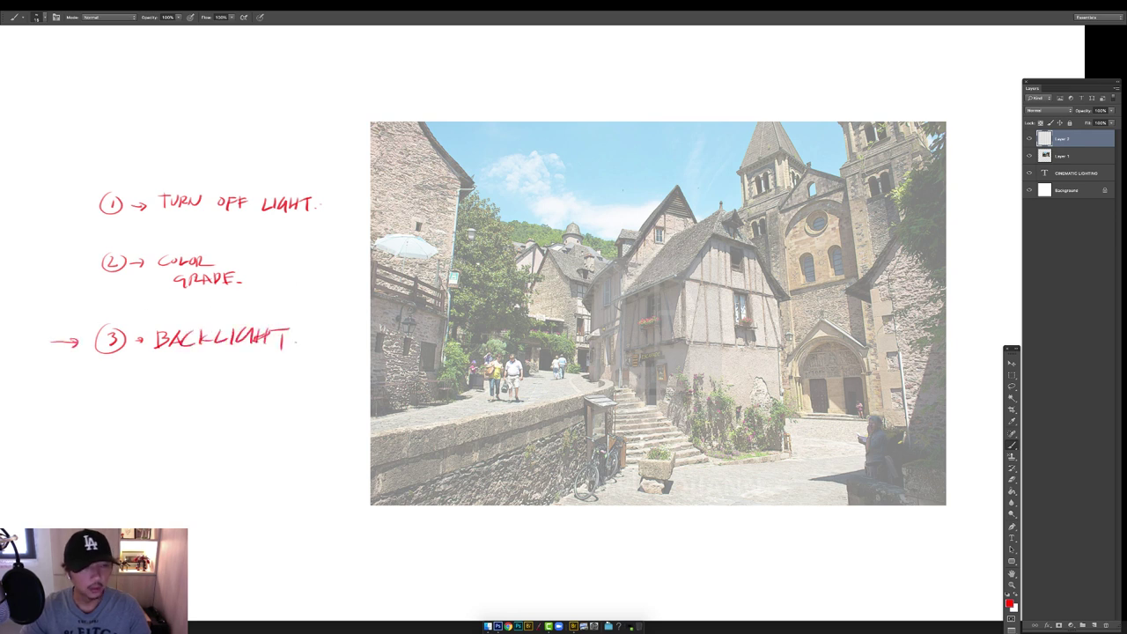
# Handwrite the word "STAGE" directly above "BACKLIGHT" in the third note.
pyautogui.moveTo(163, 313)
pyautogui.mouseDown()
pyautogui.moveTo(156, 323)
pyautogui.moveTo(175, 311)
pyautogui.mouseUp()
pyautogui.moveTo(170, 313); pyautogui.dragTo(175, 325)
pyautogui.moveTo(180, 314); pyautogui.dragTo(184, 319)
pyautogui.moveTo(191, 313); pyautogui.dragTo(201, 327)
pyautogui.moveTo(201, 311); pyautogui.dragTo(212, 311)
pyautogui.moveTo(201, 318); pyautogui.dragTo(208, 318)
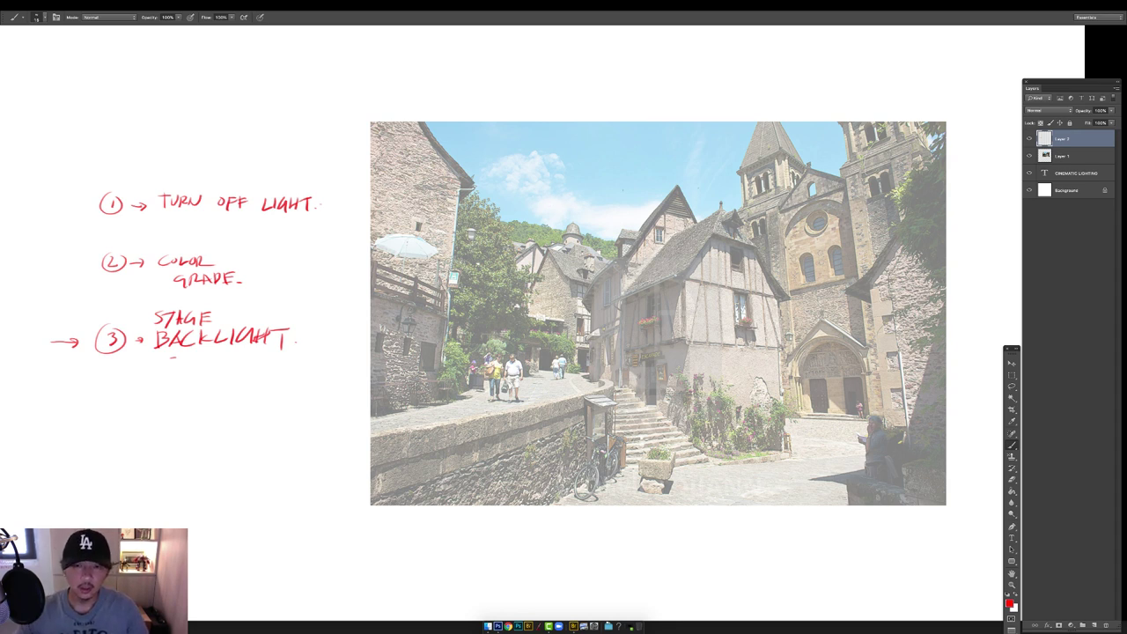
# Outline the central half-timbered house in red and draw a small circle on it with arrows radiating outward.
pyautogui.moveTo(589, 368)
pyautogui.mouseDown()
pyautogui.moveTo(590, 320)
pyautogui.moveTo(622, 234)
pyautogui.moveTo(658, 208)
pyautogui.moveTo(708, 220)
pyautogui.moveTo(726, 211)
pyautogui.moveTo(789, 305)
pyautogui.moveTo(780, 447)
pyautogui.moveTo(620, 377)
pyautogui.moveTo(676, 426)
pyautogui.moveTo(764, 450)
pyautogui.mouseUp()
pyautogui.moveTo(636, 342); pyautogui.dragTo(631, 273)
pyautogui.moveTo(624, 283); pyautogui.dragTo(638, 281)
pyautogui.moveTo(660, 333)
pyautogui.mouseDown()
pyautogui.moveTo(715, 311)
pyautogui.moveTo(705, 320)
pyautogui.mouseUp()
pyautogui.moveTo(619, 325)
pyautogui.mouseDown()
pyautogui.moveTo(608, 354)
pyautogui.moveTo(599, 358)
pyautogui.moveTo(642, 358)
pyautogui.moveTo(657, 382)
pyautogui.moveTo(693, 379)
pyautogui.mouseUp()
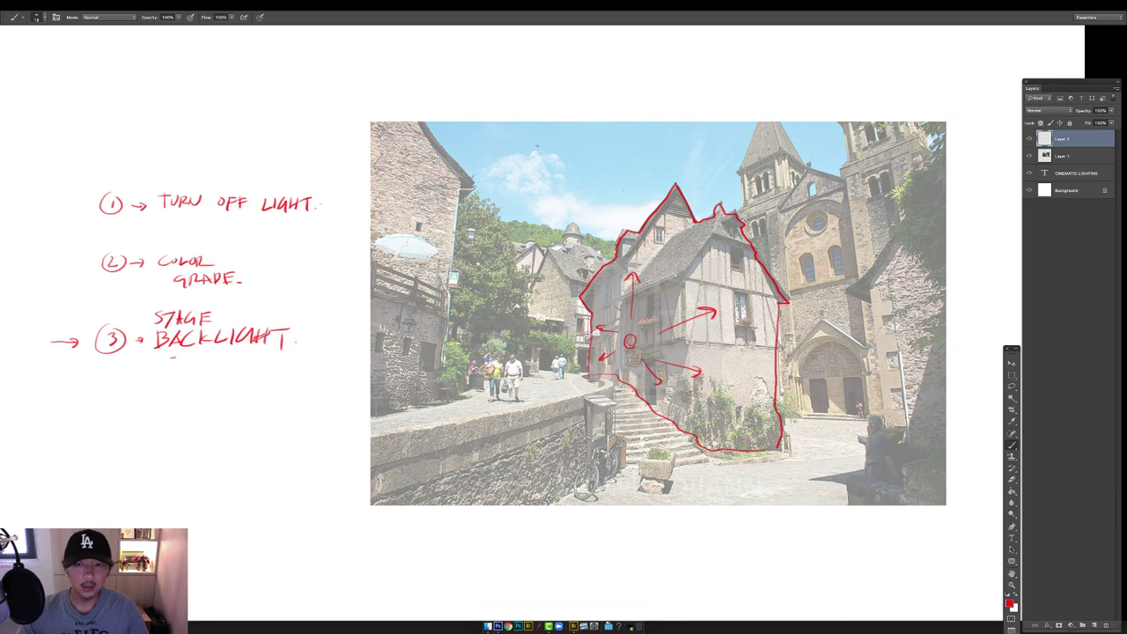
# Leave full-screen view, open Lights.psd from the Lights folder and place its window beside the annotated document.
pyautogui.press('f')
pyautogui.press('f')
pyautogui.press('super+minus')
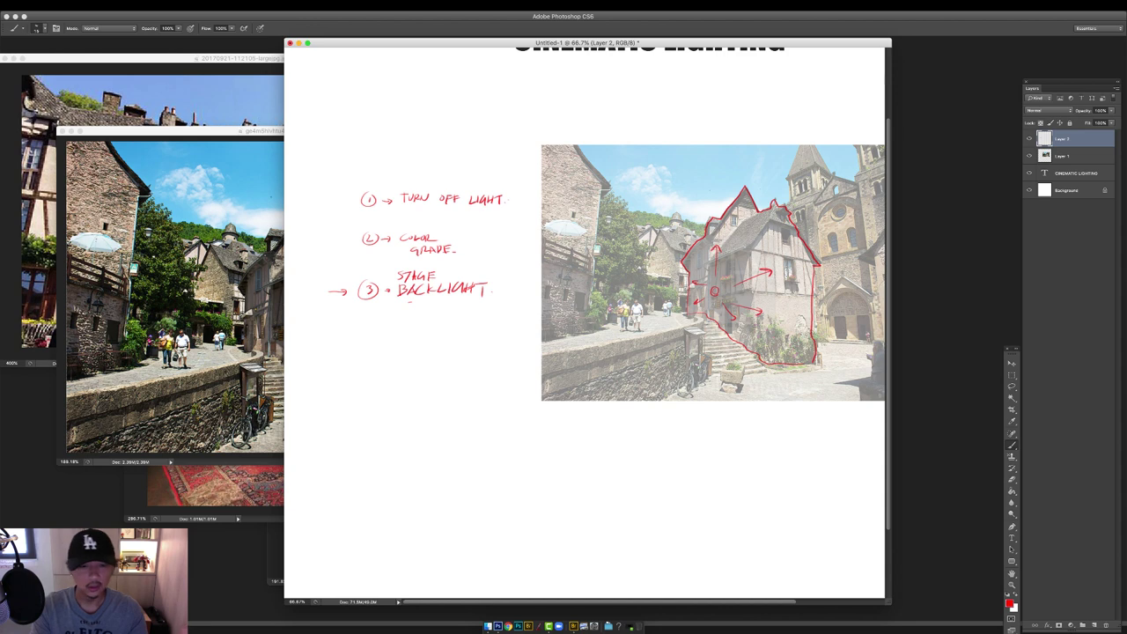
pyautogui.click(487, 626)
pyautogui.doubleClick(560, 243)
pyautogui.moveTo(457, 303); pyautogui.dragTo(57, 494)
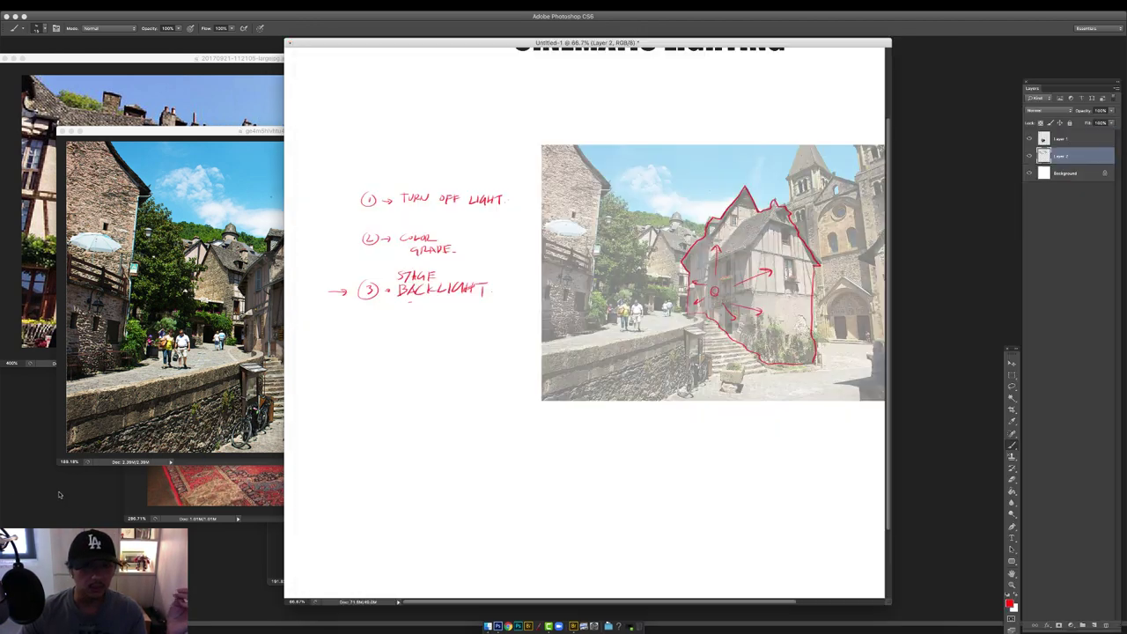
pyautogui.moveTo(132, 72); pyautogui.dragTo(166, 328)
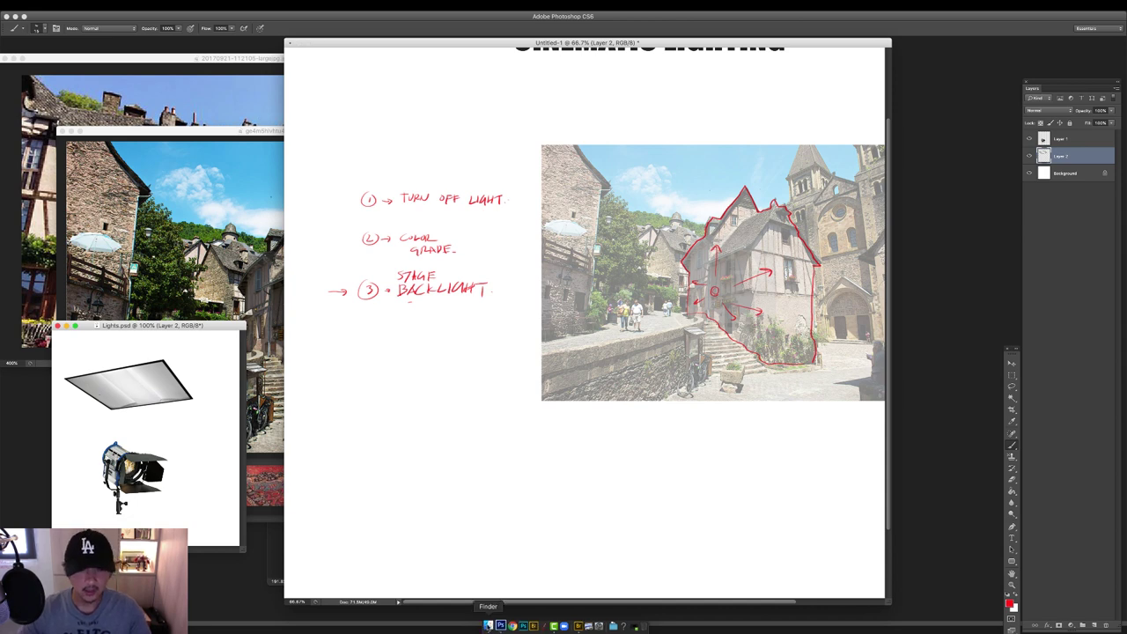
# Open the behind-the-scenes lighting photos from the Lights folder, including the Harry Potter and John Wick set shots.
pyautogui.click(488, 626)
pyautogui.click(627, 103)
pyautogui.keyDown('super'); pyautogui.click(722, 113); pyautogui.keyUp('super')
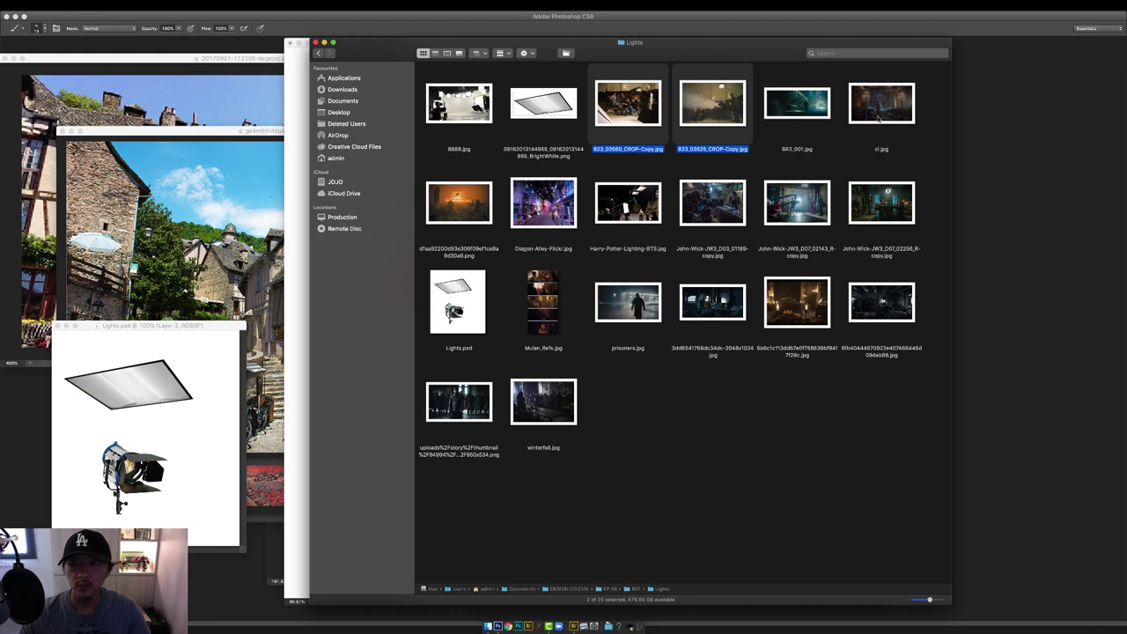
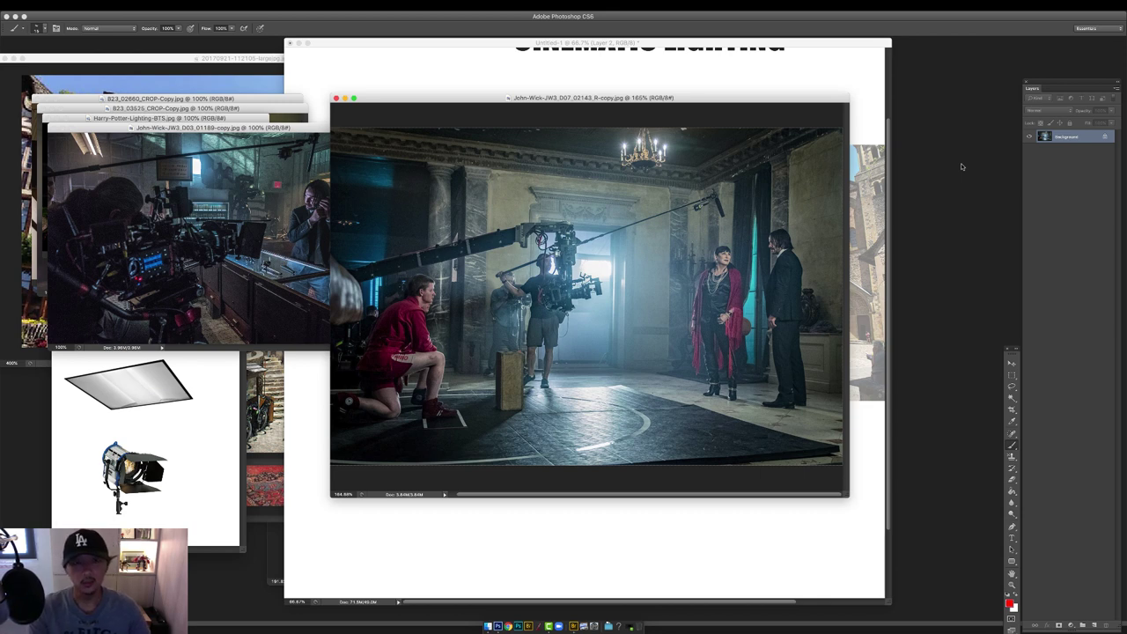
# Circle the bright window behind the camera crew in the John Wick set photo and draw three red arrows toward the actors.
pyautogui.scroll(-3, 591, 251)
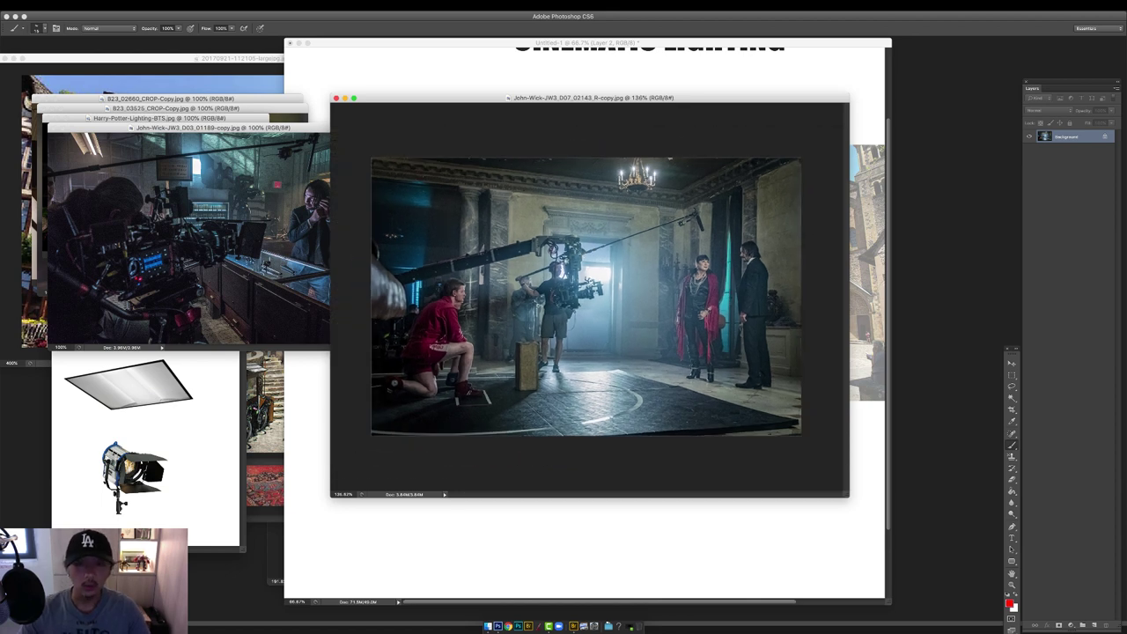
pyautogui.scroll(3, 588, 268)
pyautogui.moveTo(632, 238)
pyautogui.mouseDown()
pyautogui.moveTo(571, 237)
pyautogui.moveTo(617, 248)
pyautogui.moveTo(714, 336)
pyautogui.mouseUp()
pyautogui.moveTo(711, 326); pyautogui.dragTo(702, 336)
pyautogui.moveTo(599, 296)
pyautogui.mouseDown()
pyautogui.moveTo(685, 366)
pyautogui.moveTo(676, 364)
pyautogui.mouseUp()
pyautogui.moveTo(587, 306); pyautogui.dragTo(652, 390)
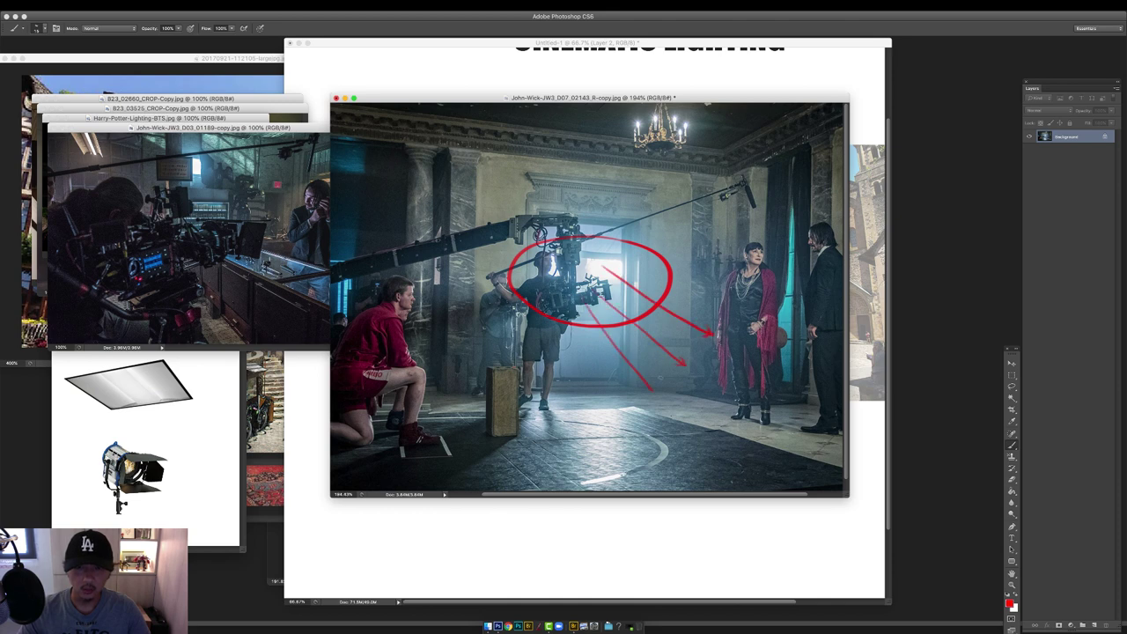
pyautogui.hscroll(3, 653, 390)
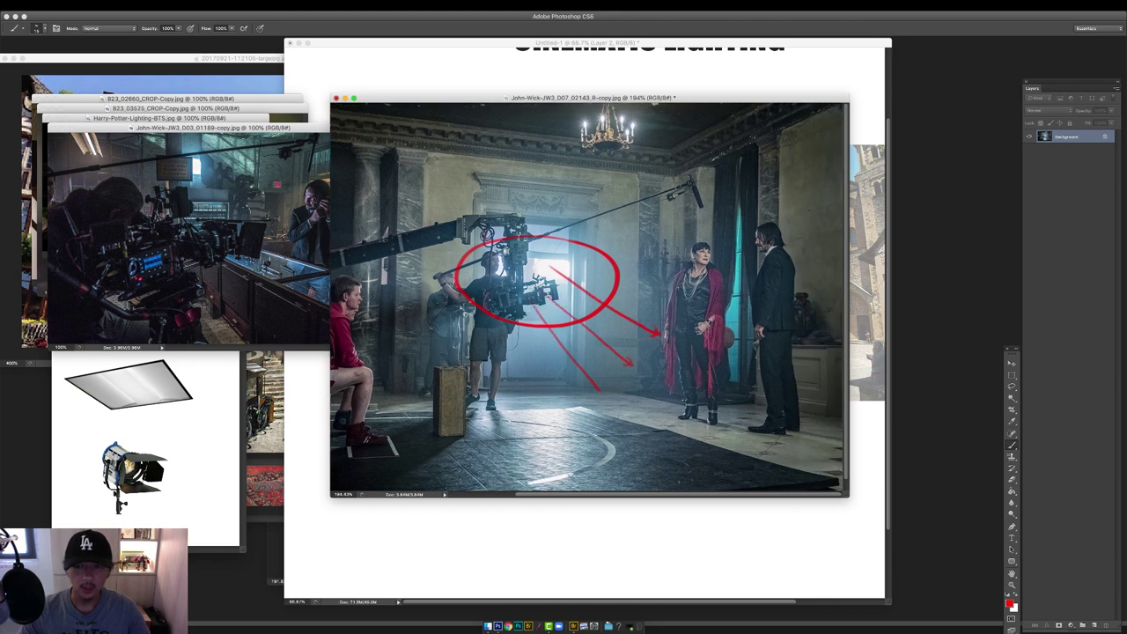
# Add red arrows beside the actress and on the dark teal wall in the John Wick hall photo, moving its window aside.
pyautogui.moveTo(705, 236)
pyautogui.mouseDown()
pyautogui.moveTo(671, 232)
pyautogui.moveTo(726, 230)
pyautogui.mouseUp()
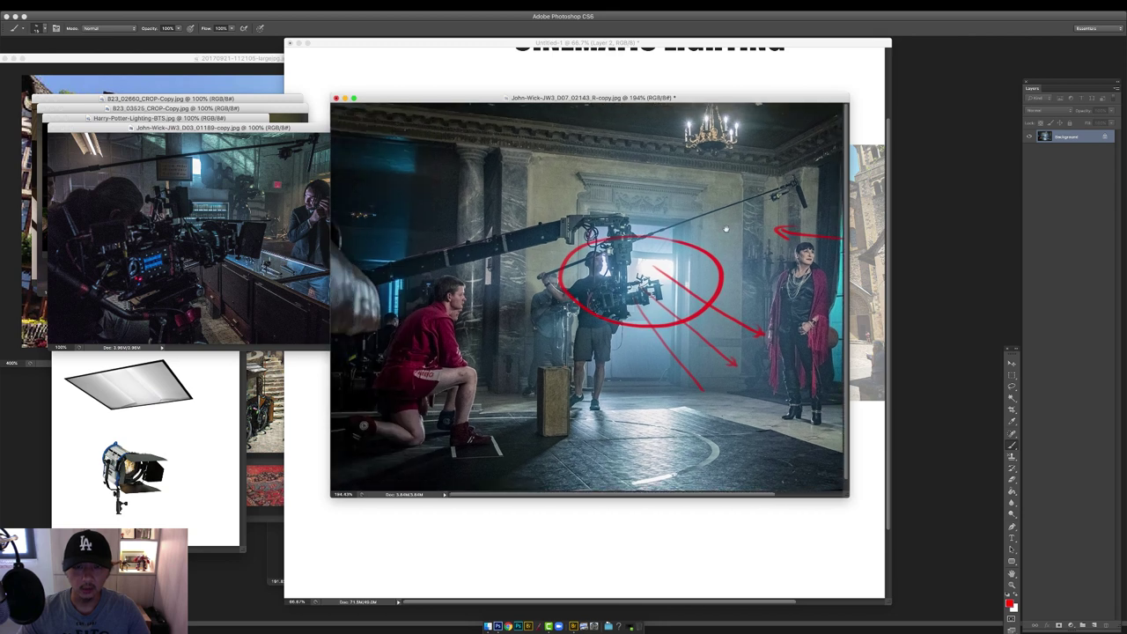
pyautogui.moveTo(393, 255); pyautogui.dragTo(395, 208)
pyautogui.moveTo(384, 217); pyautogui.dragTo(452, 243)
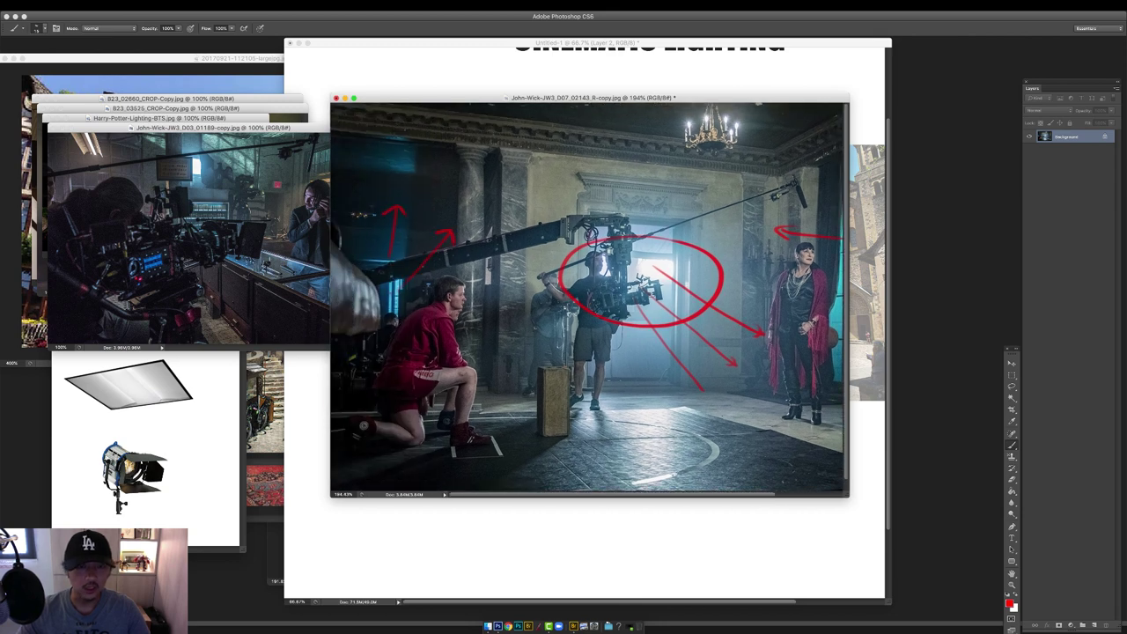
pyautogui.moveTo(593, 97); pyautogui.dragTo(792, 158)
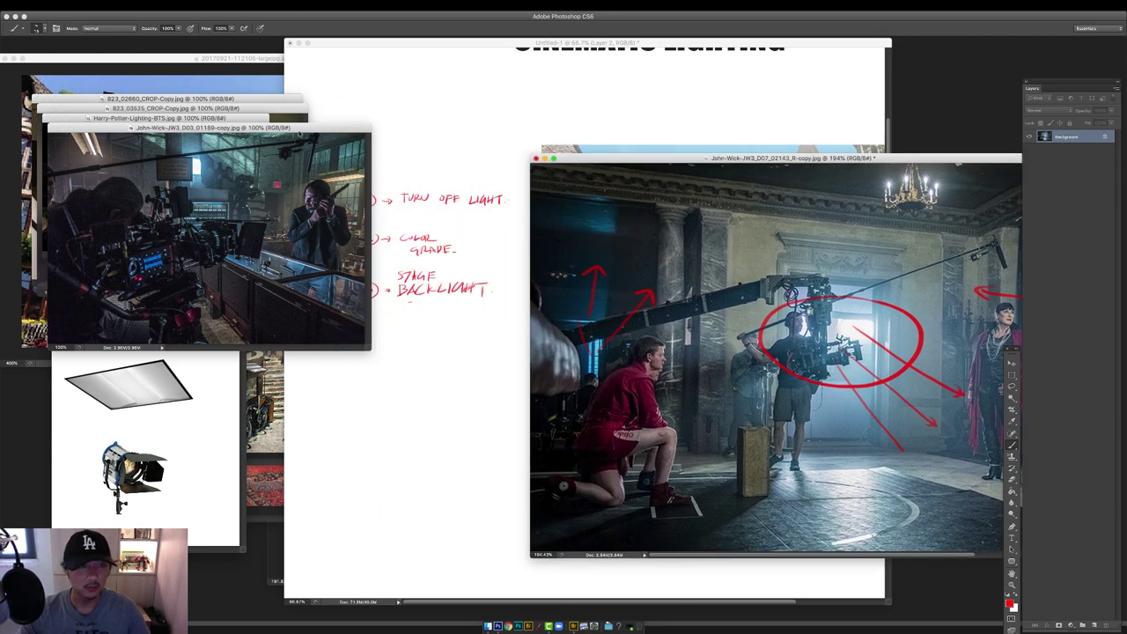
# Enlarge John-Wick-JW3_D03_01189-copy.jpg, draw red arrows from the bright window toward the actor, and move its window aside.
pyautogui.moveTo(297, 132); pyautogui.dragTo(624, 118)
pyautogui.moveTo(702, 345); pyautogui.dragTo(901, 508)
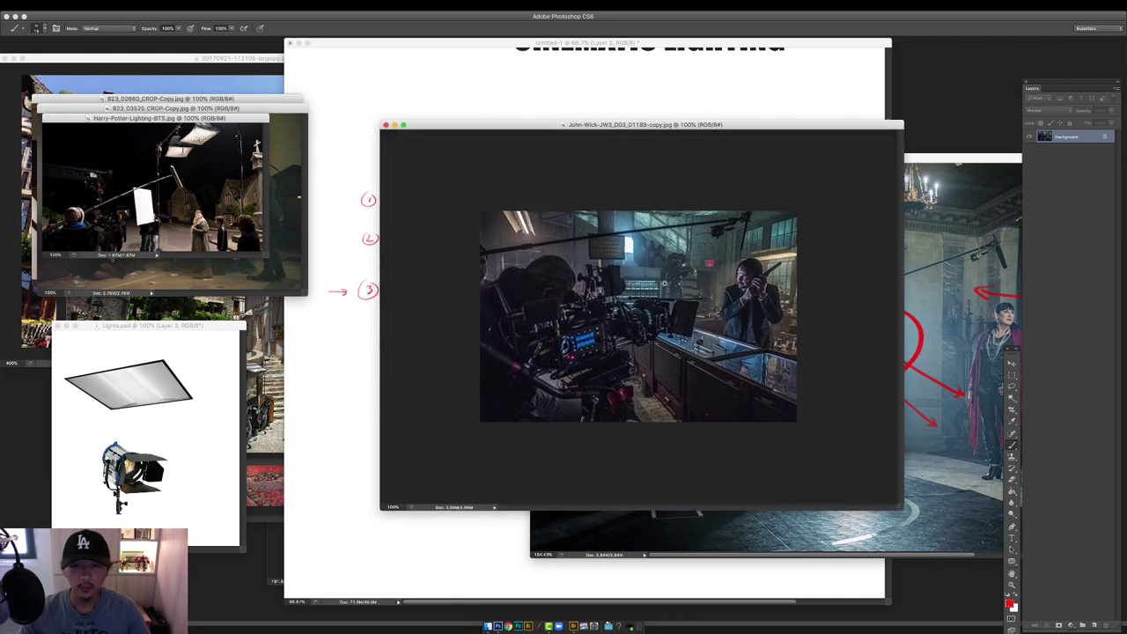
pyautogui.scroll(2, 652, 284)
pyautogui.moveTo(622, 213); pyautogui.dragTo(670, 249)
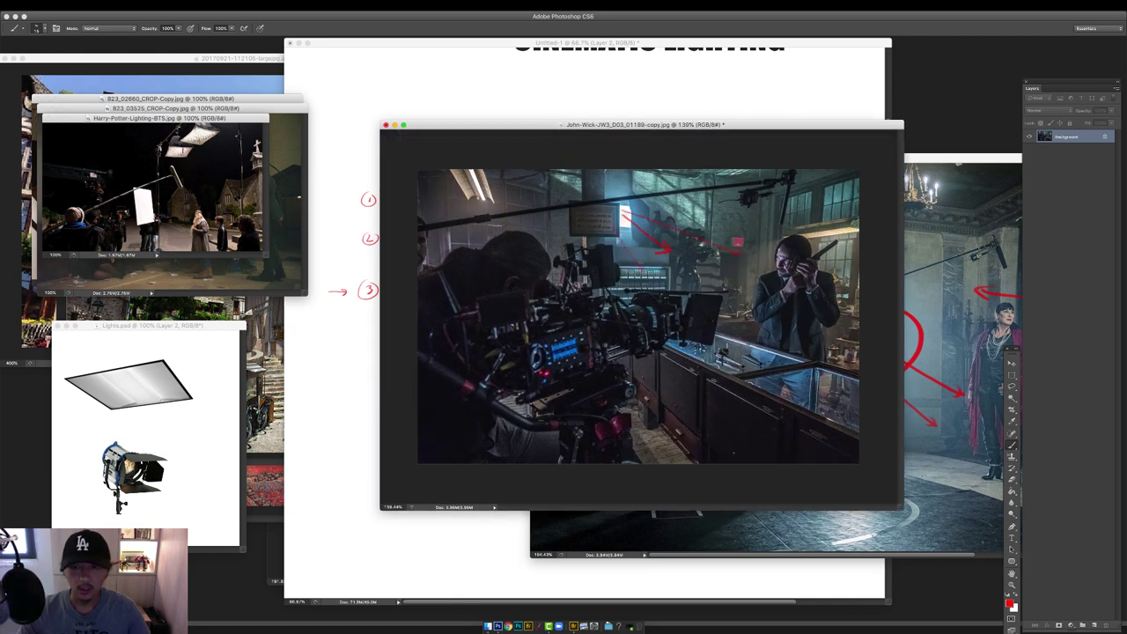
pyautogui.moveTo(671, 126); pyautogui.dragTo(811, 133)
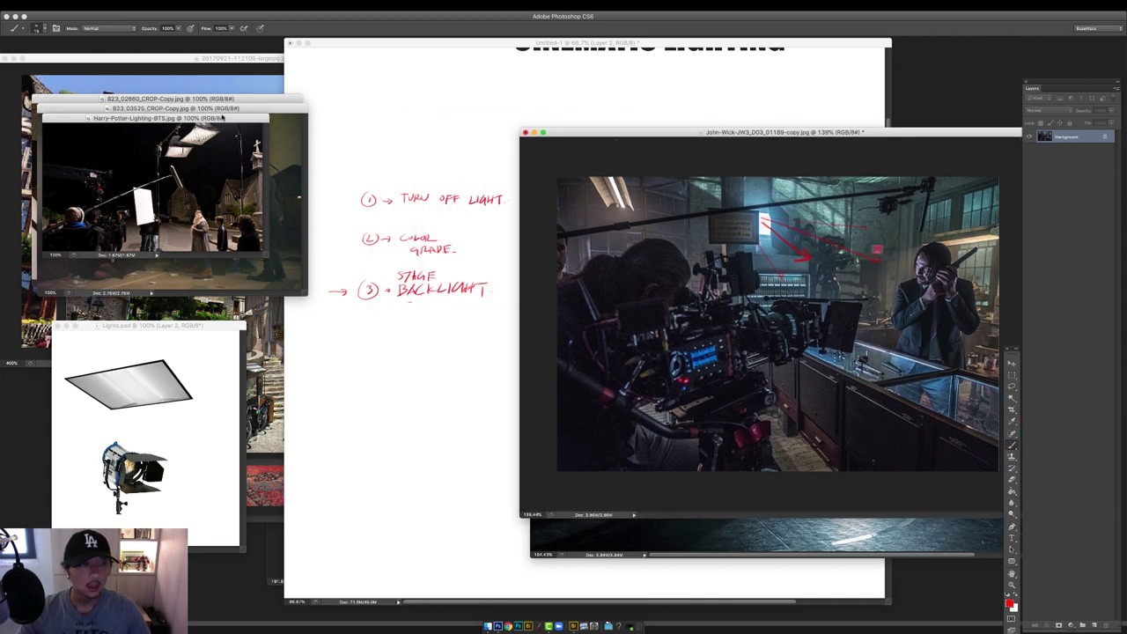
# Enlarge Harry-Potter-Lighting-BTS.jpg and draw red lines showing light spreading from the white reflector board and the overhead lights.
pyautogui.moveTo(221, 117); pyautogui.dragTo(602, 99)
pyautogui.moveTo(651, 230); pyautogui.dragTo(900, 484)
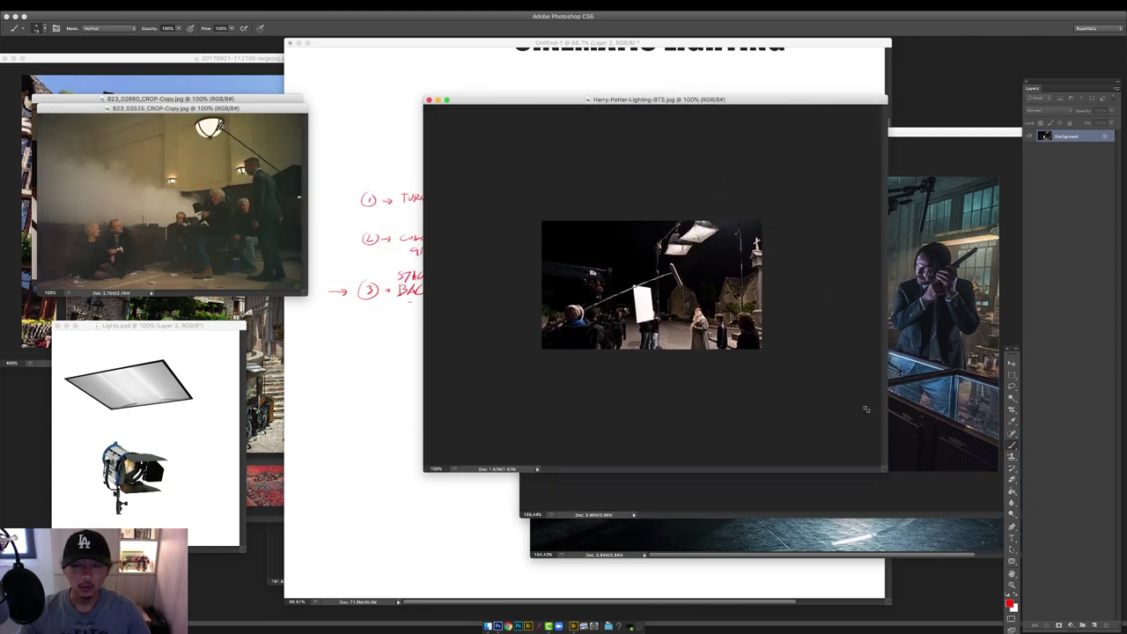
pyautogui.press('super+0')
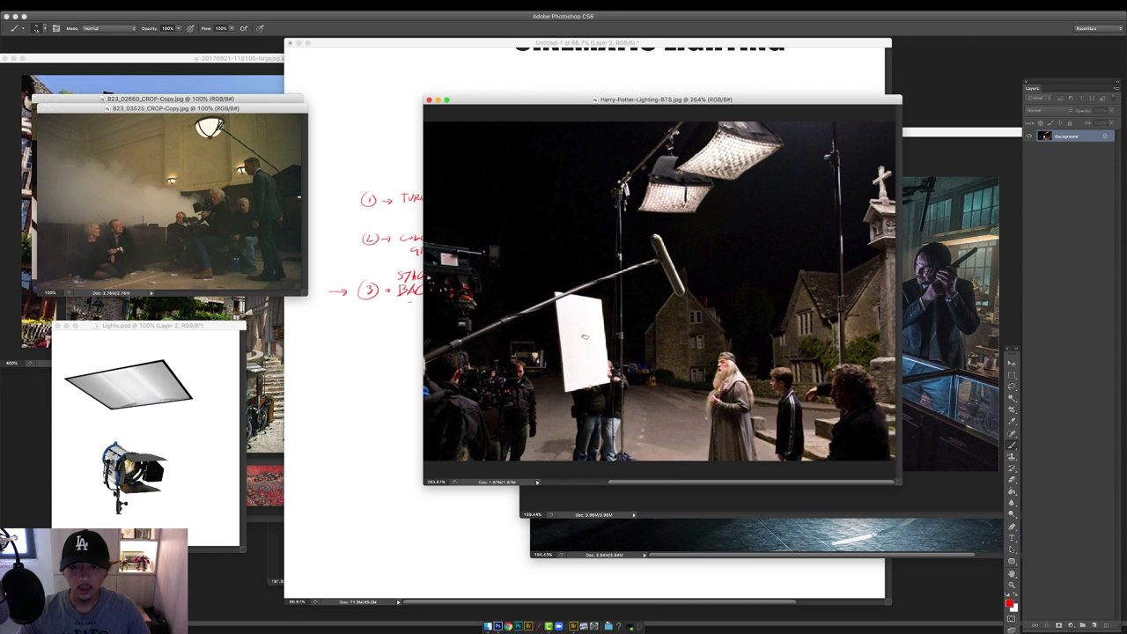
pyautogui.moveTo(628, 304); pyautogui.dragTo(580, 337)
pyautogui.moveTo(579, 337); pyautogui.dragTo(669, 379)
pyautogui.moveTo(634, 199); pyautogui.dragTo(576, 282)
pyautogui.moveTo(710, 206); pyautogui.dragTo(740, 289)
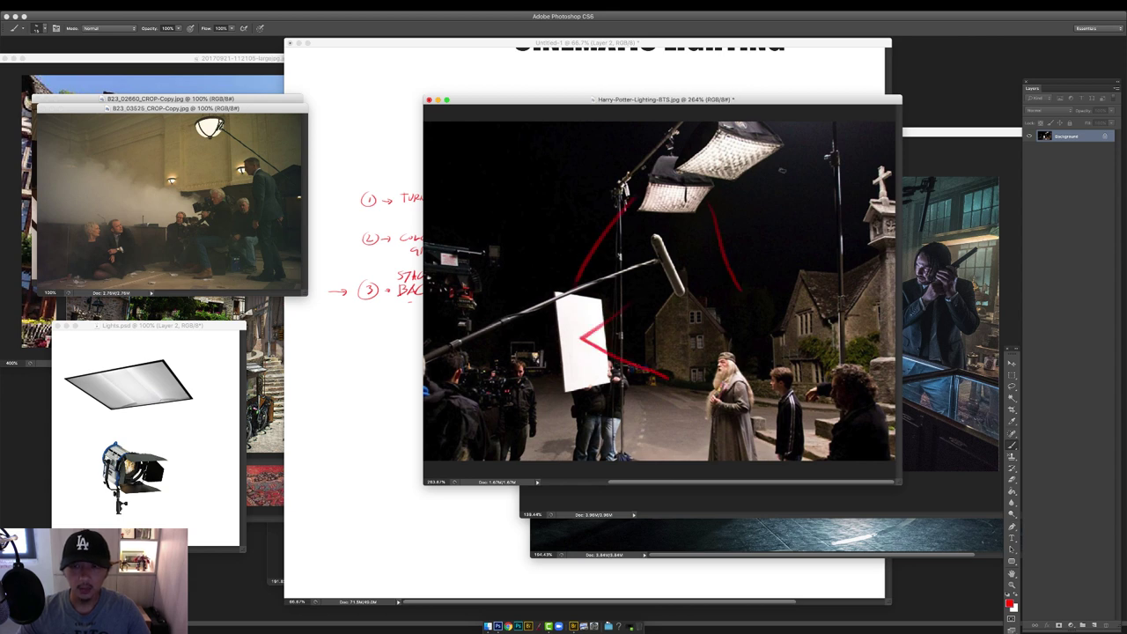
pyautogui.moveTo(794, 159); pyautogui.dragTo(864, 220)
pyautogui.moveTo(678, 166); pyautogui.dragTo(608, 273)
# Enlarge the smoke-filled set photo and B23_02660_CROP-Copy.jpg to examine their on-set lighting.
pyautogui.moveTo(171, 109); pyautogui.dragTo(563, 163)
pyautogui.moveTo(702, 355); pyautogui.dragTo(847, 434)
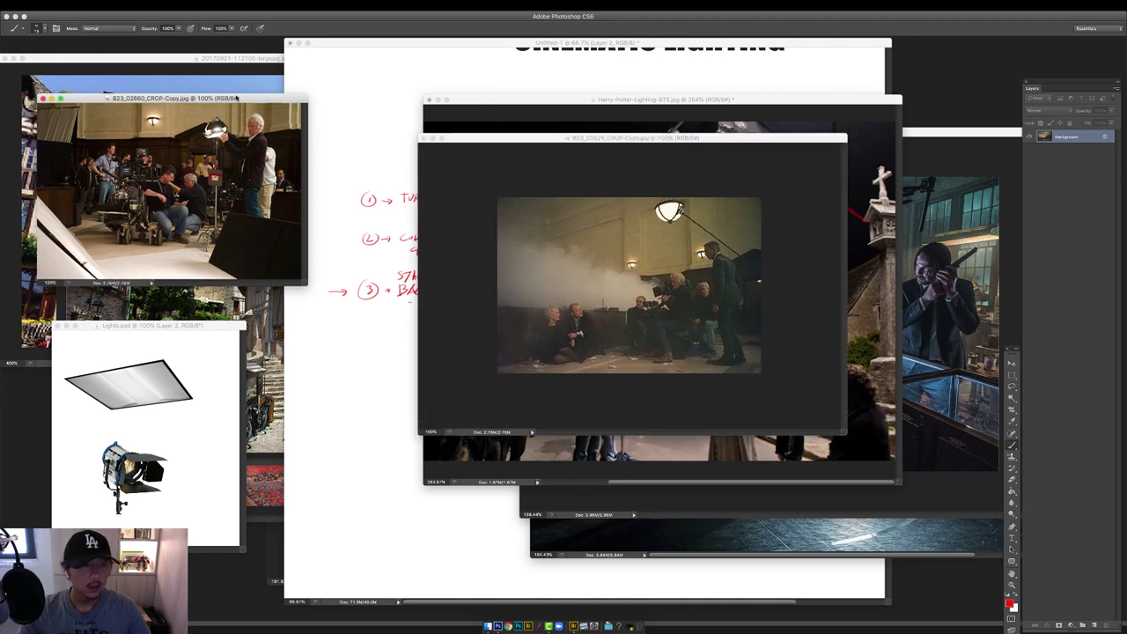
pyautogui.moveTo(167, 98); pyautogui.dragTo(412, 125)
pyautogui.moveTo(543, 309); pyautogui.dragTo(801, 499)
pyautogui.moveTo(624, 280); pyautogui.dragTo(658, 255)
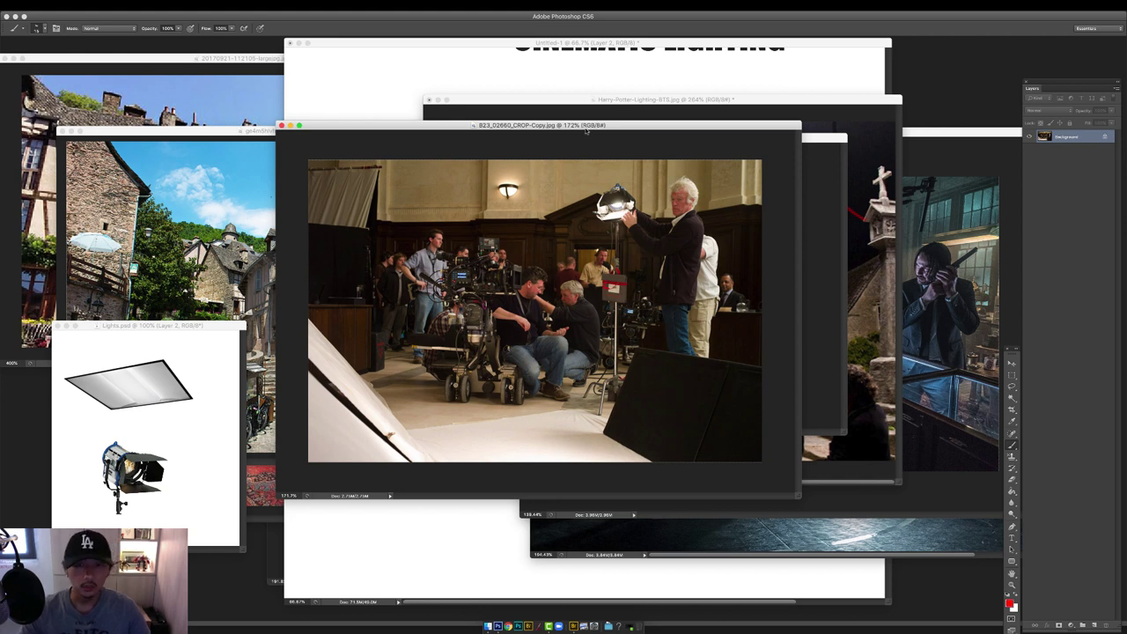
# Close both B23 photos, the Harry Potter photo and both John Wick photos, discarding any changes.
pyautogui.press('super+w')
pyautogui.moveTo(558, 135); pyautogui.dragTo(429, 161)
pyautogui.press('super+w')
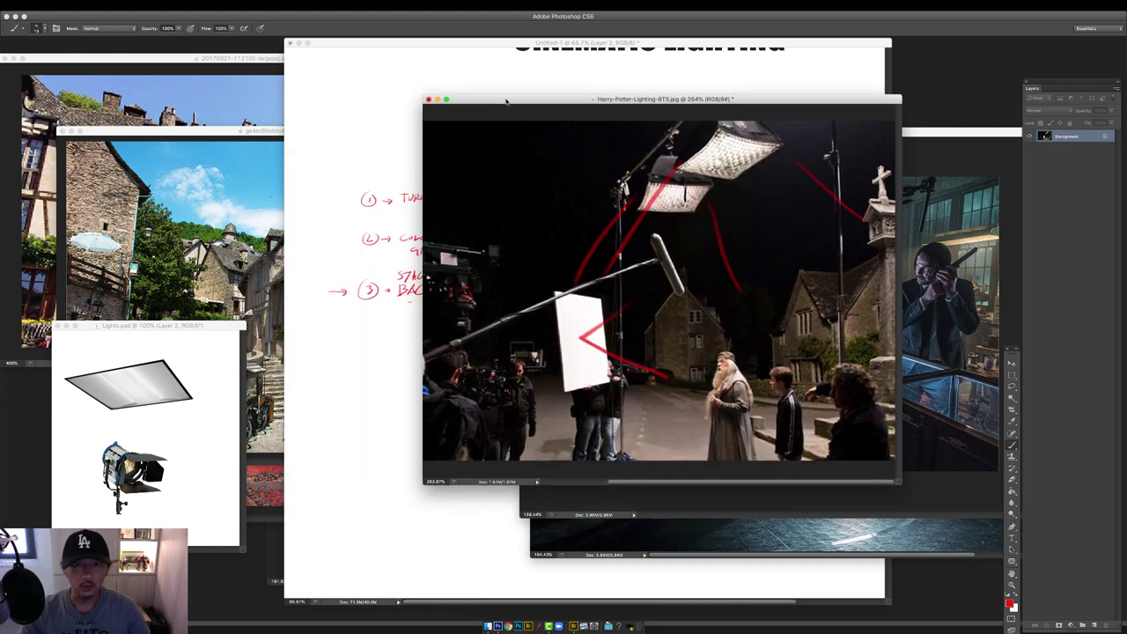
pyautogui.moveTo(506, 101); pyautogui.dragTo(385, 97)
pyautogui.press('super+w')
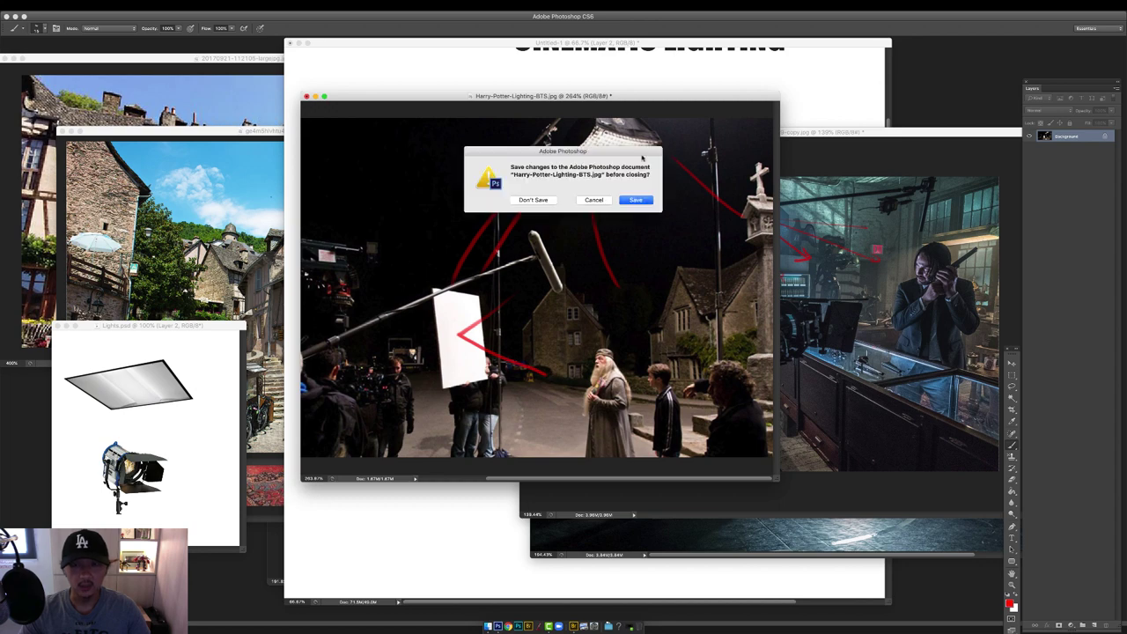
pyautogui.press('d')
pyautogui.moveTo(632, 133); pyautogui.dragTo(424, 136)
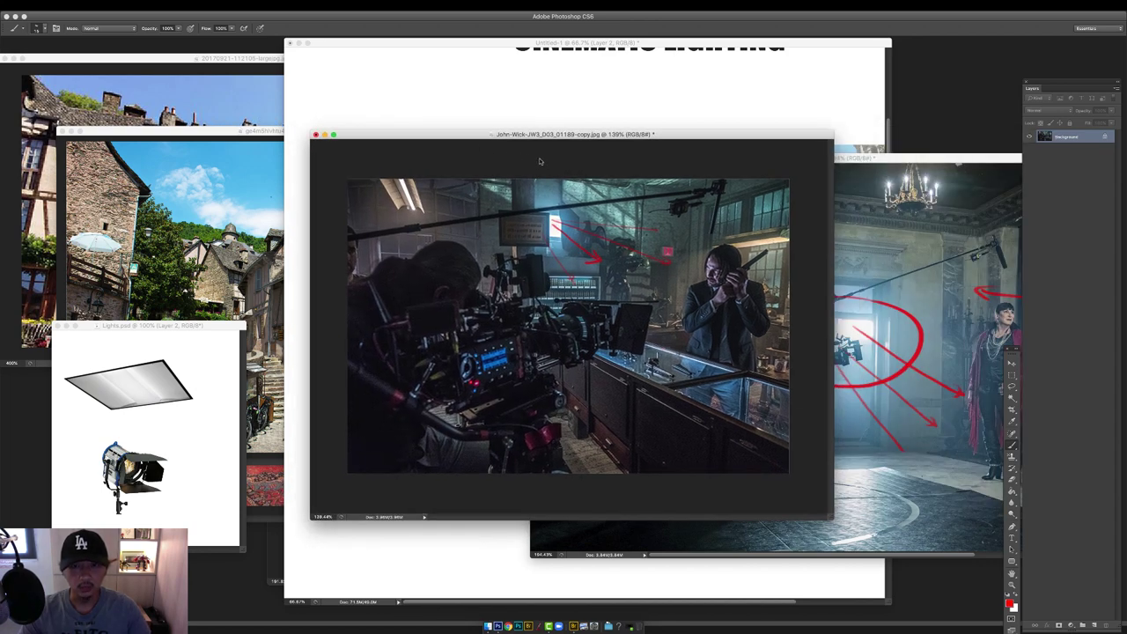
pyautogui.press('super+w')
pyautogui.press('super+d')
pyautogui.moveTo(775, 176); pyautogui.dragTo(529, 158)
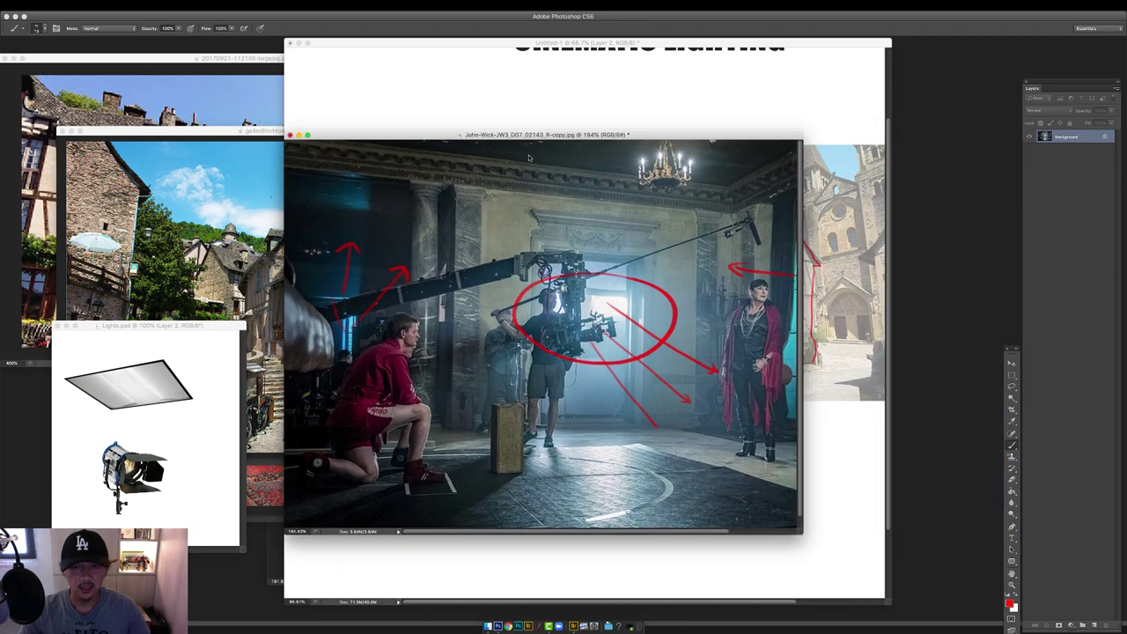
pyautogui.press('super+w')
pyautogui.press('super+d')
# Copy the spotlight layer from Lights.psd into the village scene and place it over the red-outlined house.
pyautogui.hscroll(5, 567, 189)
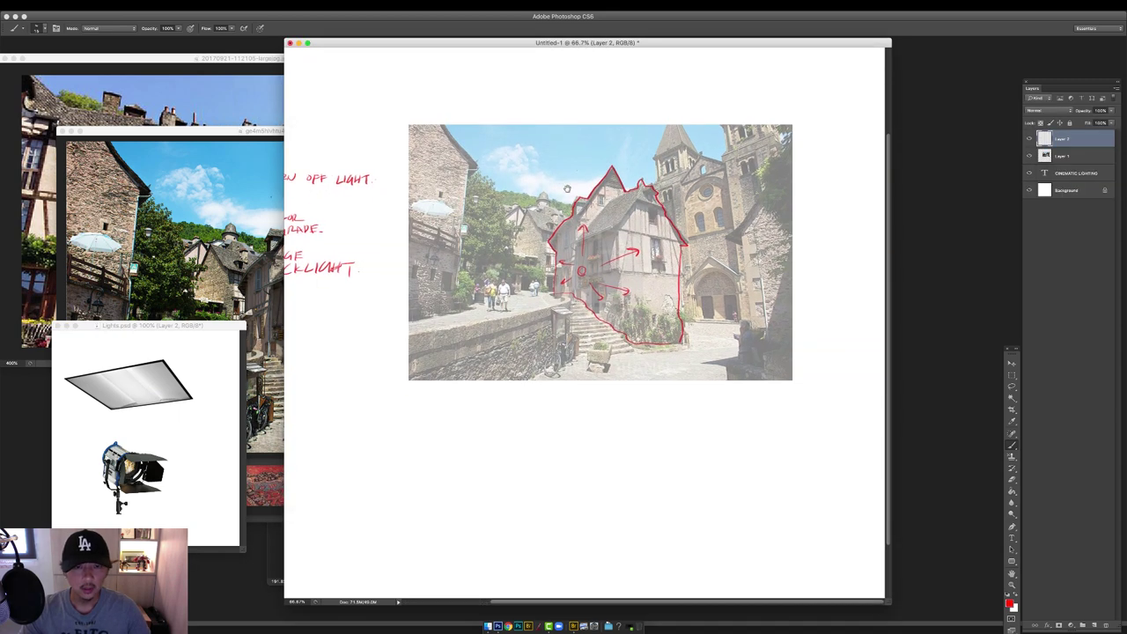
pyautogui.click(227, 385)
pyautogui.click(1048, 140)
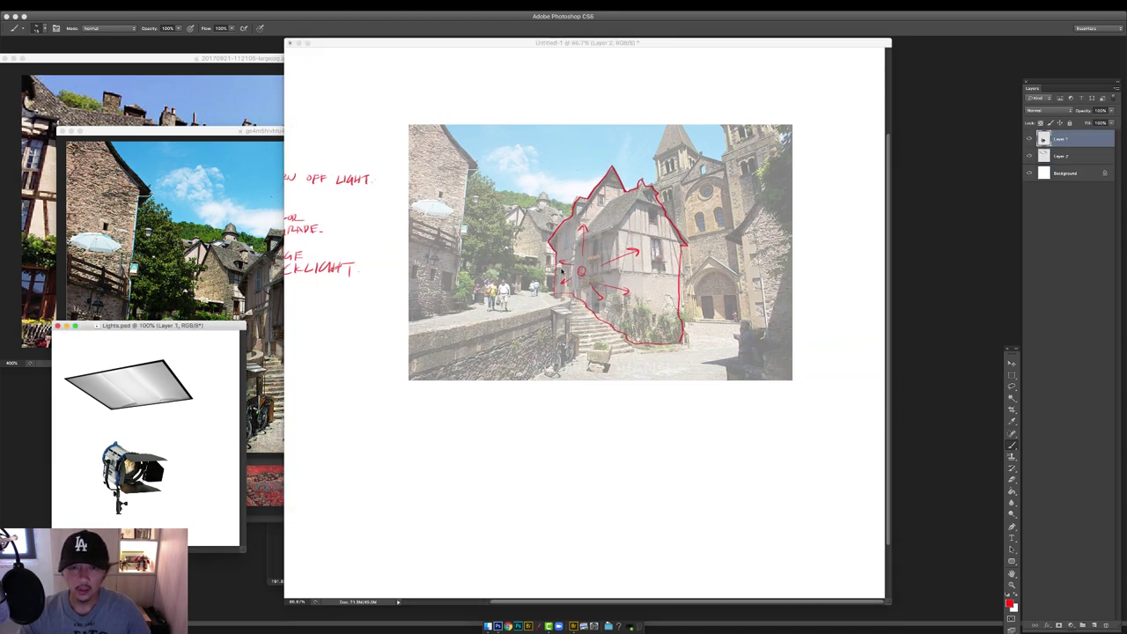
pyautogui.moveTo(1035, 145); pyautogui.dragTo(642, 287)
pyautogui.press('v')
pyautogui.keyDown('super'); pyautogui.click(588, 260); pyautogui.keyUp('super')
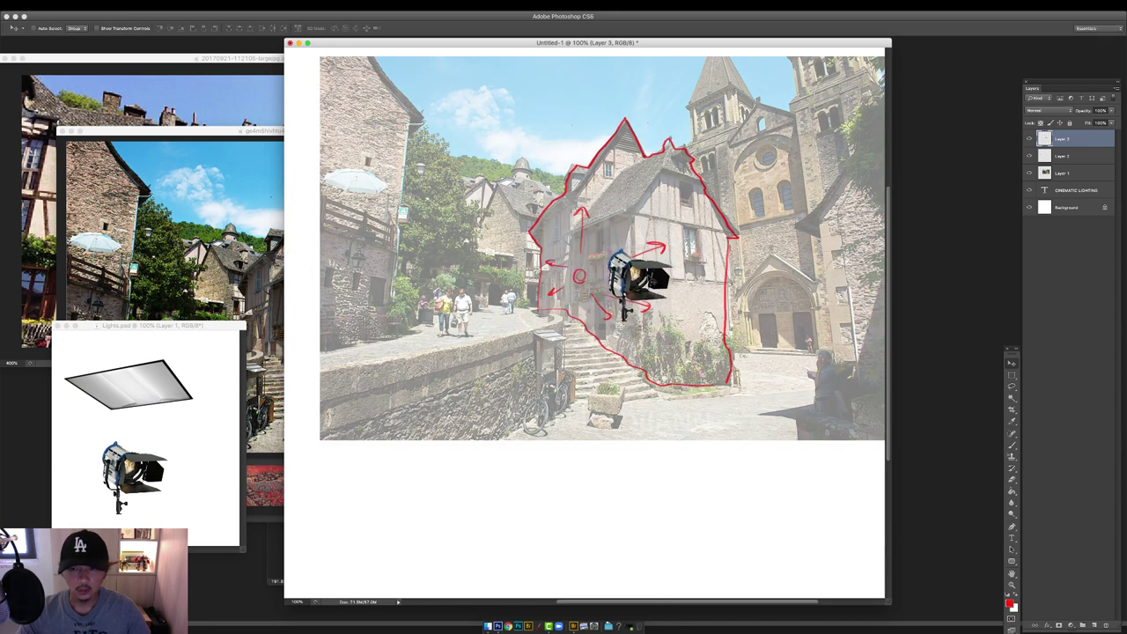
# Duplicate the spotlight twice, mirroring one copy to face left and rotating the other to point upward above the pair.
pyautogui.moveTo(650, 277); pyautogui.dragTo(583, 286)
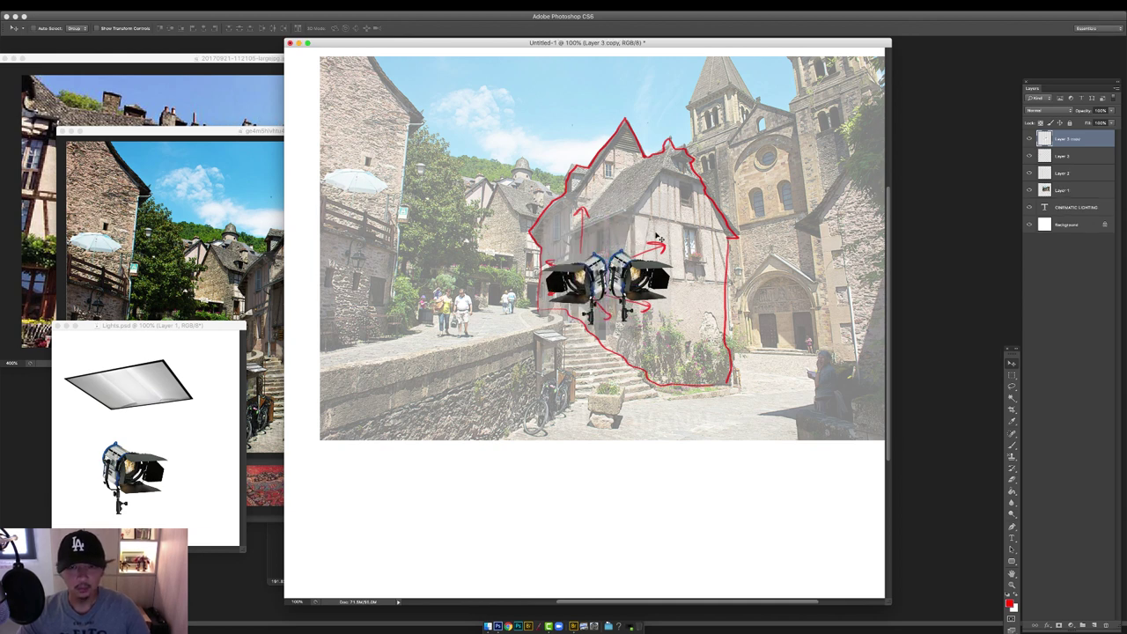
pyautogui.hotkey('ctrl', 't')
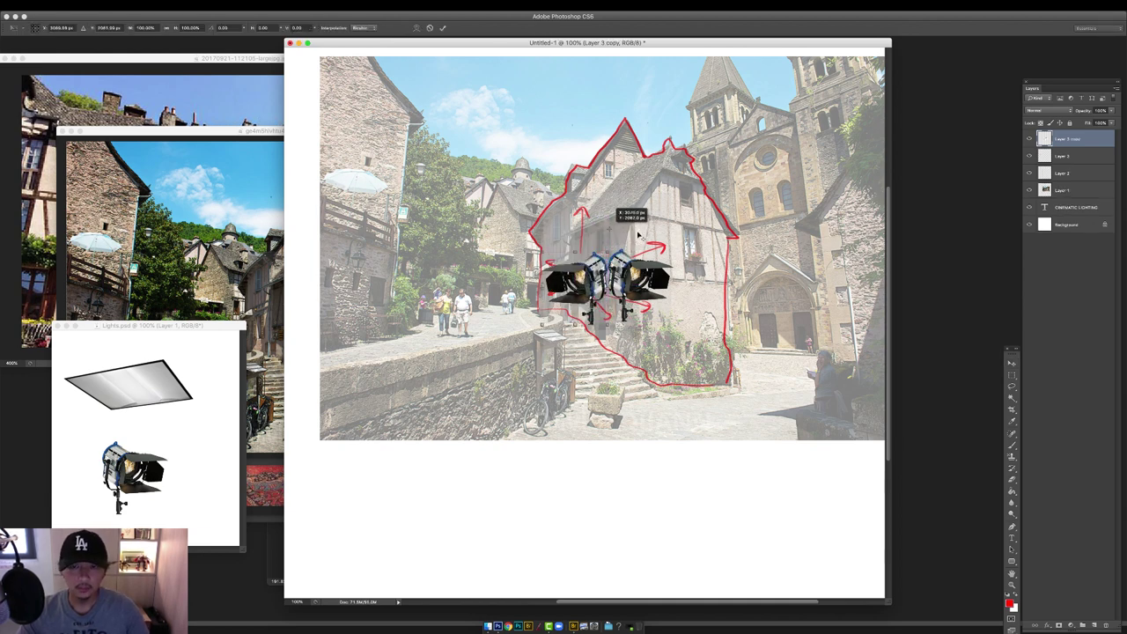
pyautogui.press('Return')
pyautogui.moveTo(591, 278); pyautogui.dragTo(623, 230)
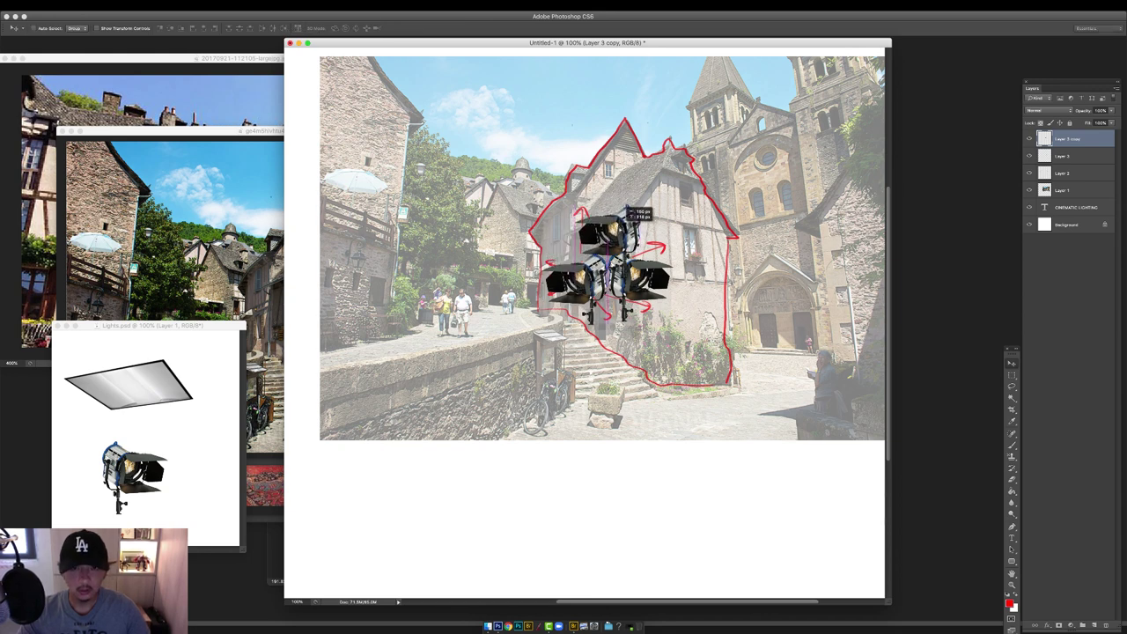
pyautogui.hotkey('ctrl', 't')
pyautogui.moveTo(696, 221); pyautogui.dragTo(713, 304)
pyautogui.press('Return')
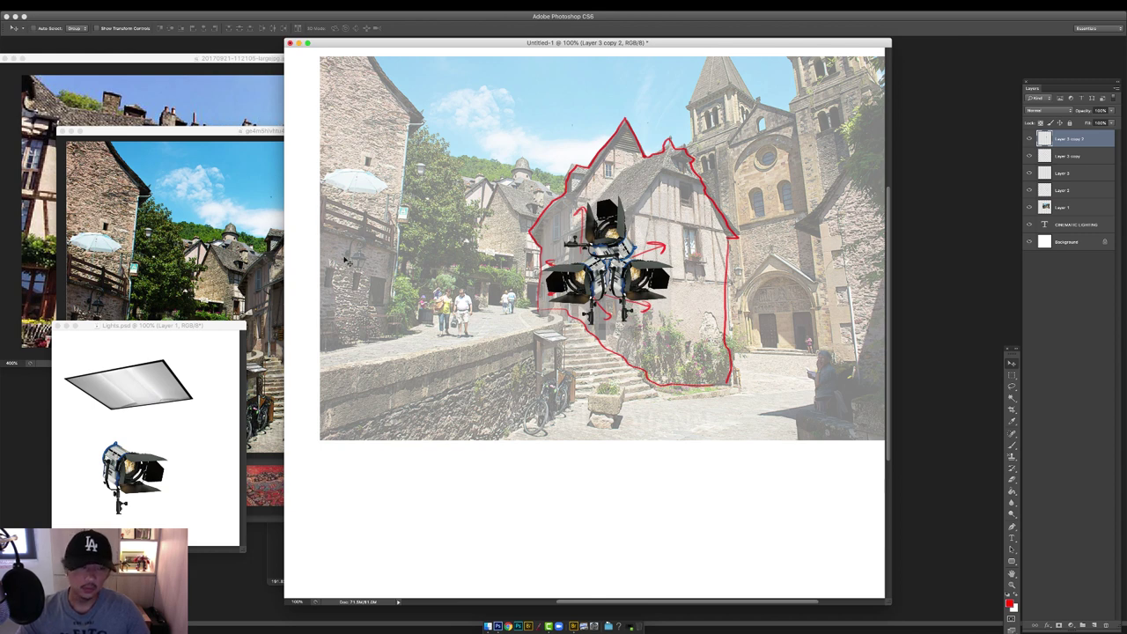
# Copy the flat reflector panel from Lights.psd into the village scene and rotate it upright in front of the right-facing spotlight.
pyautogui.click(194, 398)
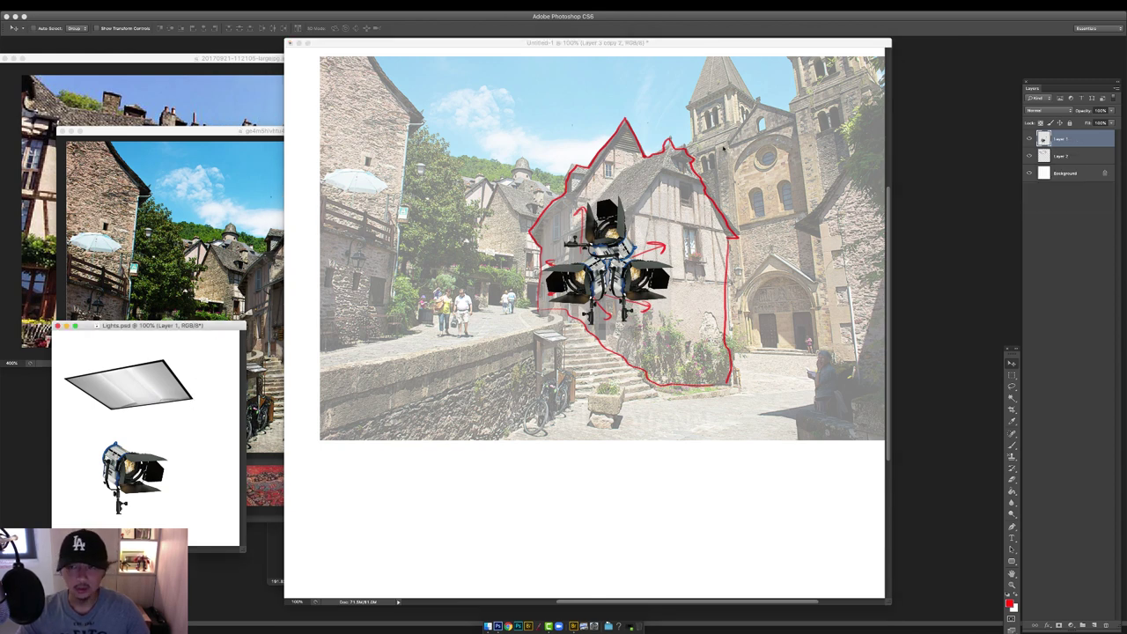
pyautogui.click(1061, 156)
pyautogui.moveTo(1043, 155); pyautogui.dragTo(684, 302)
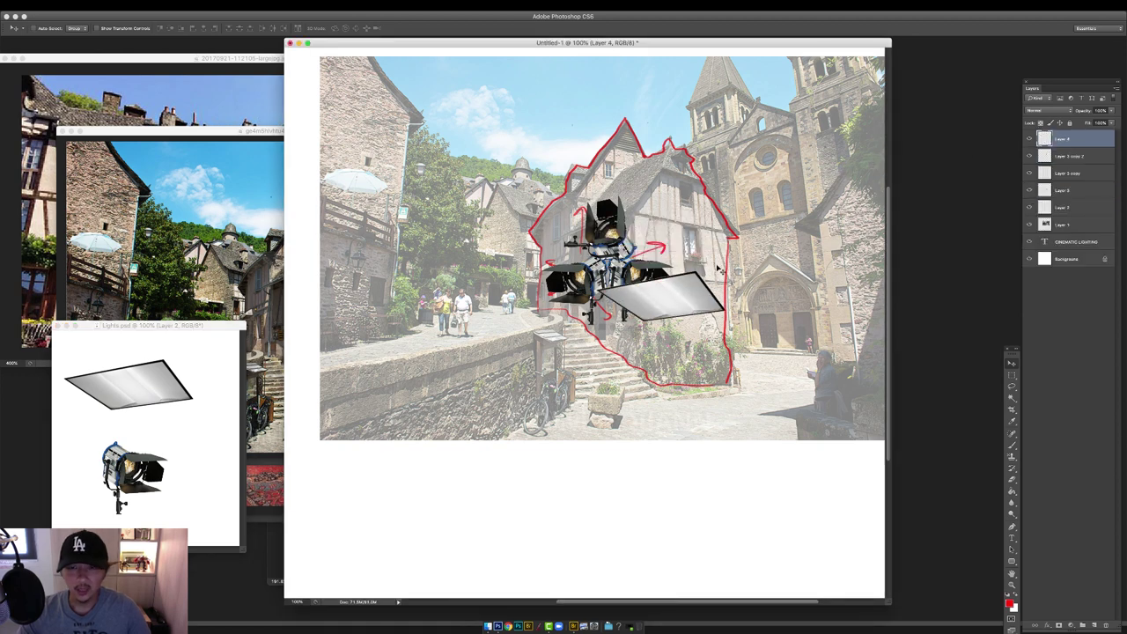
pyautogui.press('super+t')
pyautogui.moveTo(792, 240); pyautogui.dragTo(689, 151)
pyautogui.press('Return')
# Duplicate the reflector panel twice, mirroring one copy before the left-facing spotlight and rotating the other above the upward-facing one.
pyautogui.moveTo(676, 271); pyautogui.dragTo(592, 192)
pyautogui.press('super+shift+h')
pyautogui.press('super+t')
pyautogui.moveTo(673, 172); pyautogui.dragTo(607, 405)
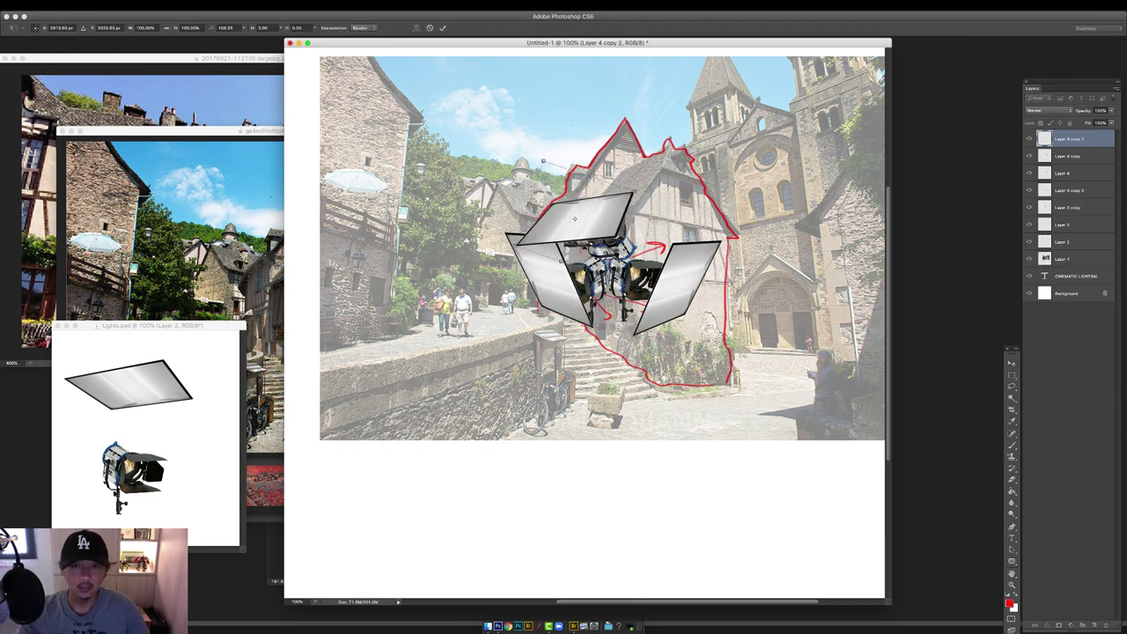
pyautogui.press('Return')
pyautogui.moveTo(604, 208); pyautogui.dragTo(628, 170)
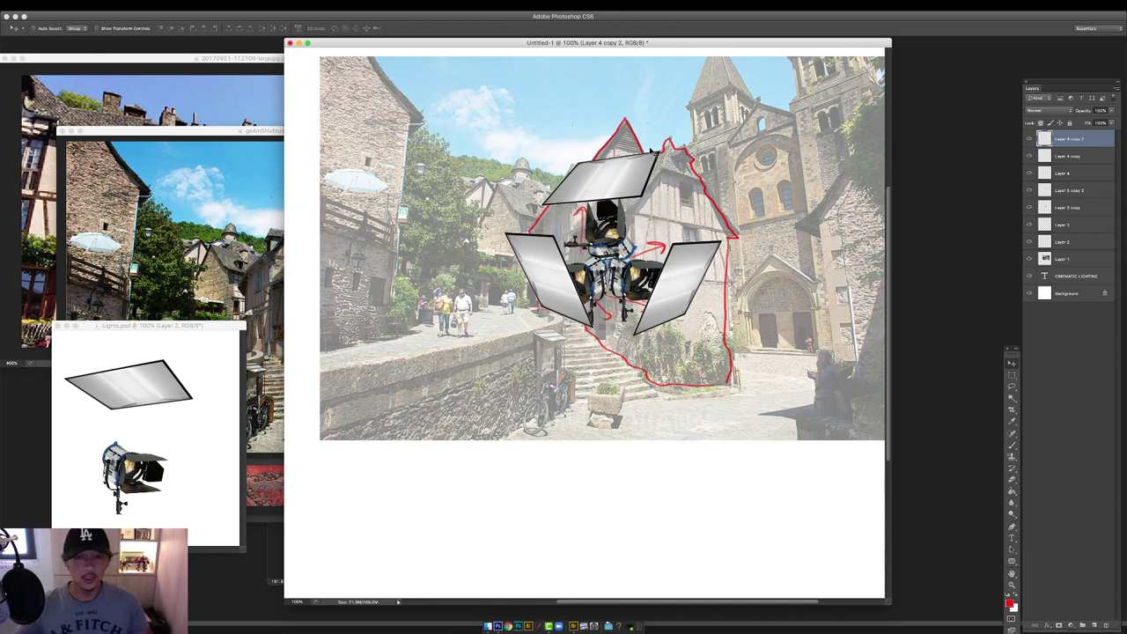
# Place a spotlight copy tilted slightly downward beyond the village photo's left edge and a mirrored copy at its right edge.
pyautogui.hscroll(-5, 652, 152)
pyautogui.rightClick(724, 287)
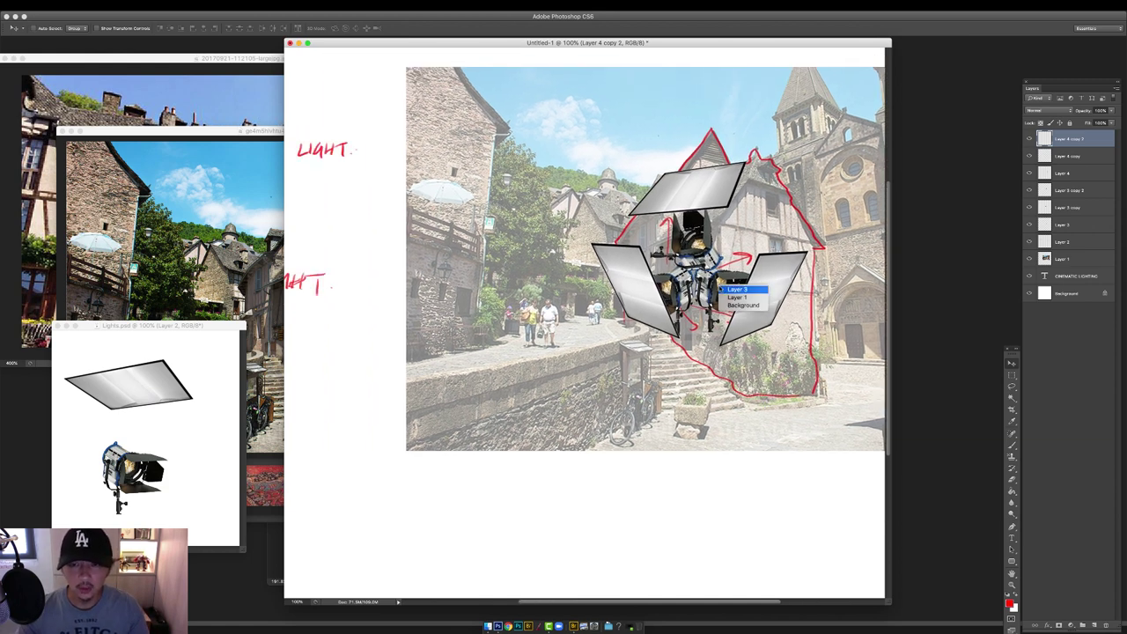
pyautogui.click(736, 289)
pyautogui.moveTo(736, 289); pyautogui.dragTo(375, 219)
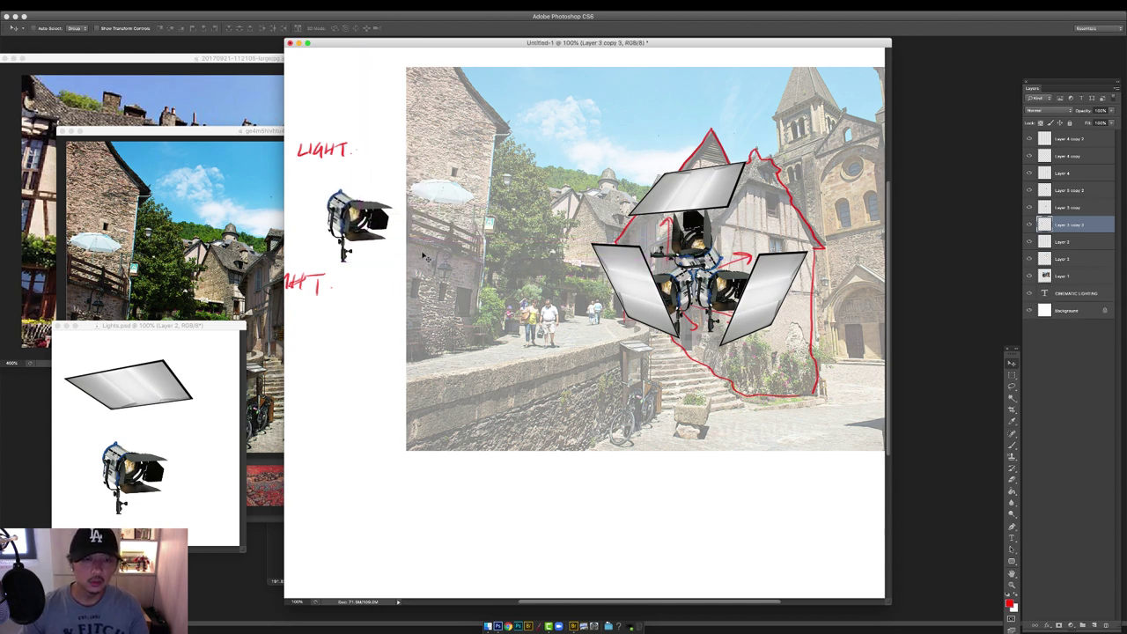
pyautogui.hotkey('ctrl', 't')
pyautogui.moveTo(400, 258); pyautogui.dragTo(391, 270)
pyautogui.press('Return')
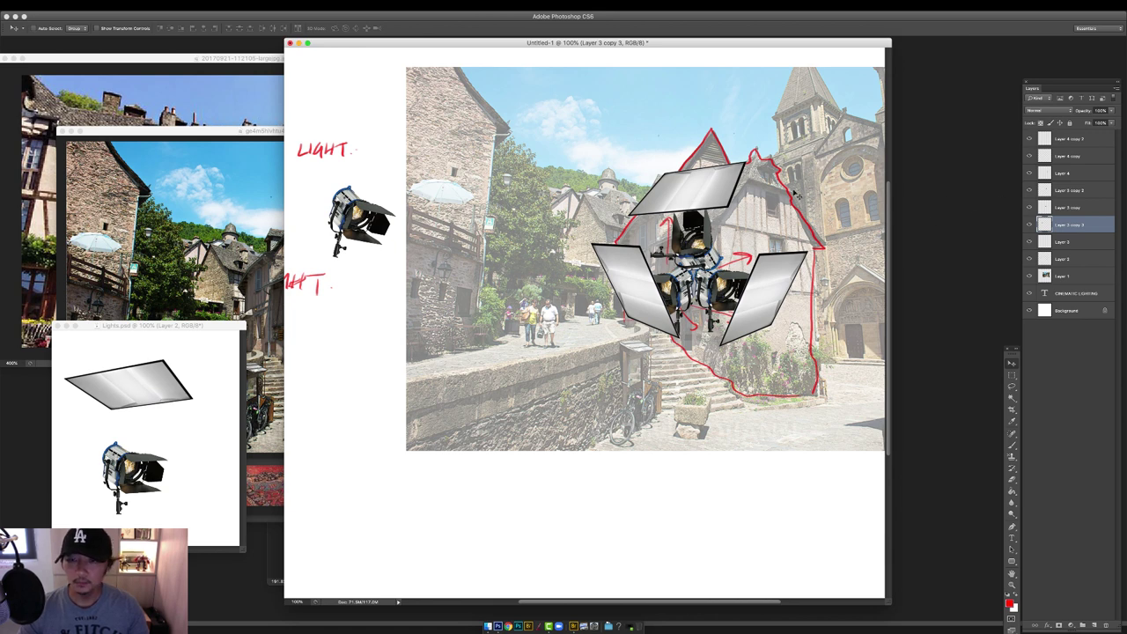
pyautogui.press('super+minus')
pyautogui.moveTo(467, 255); pyautogui.dragTo(864, 282)
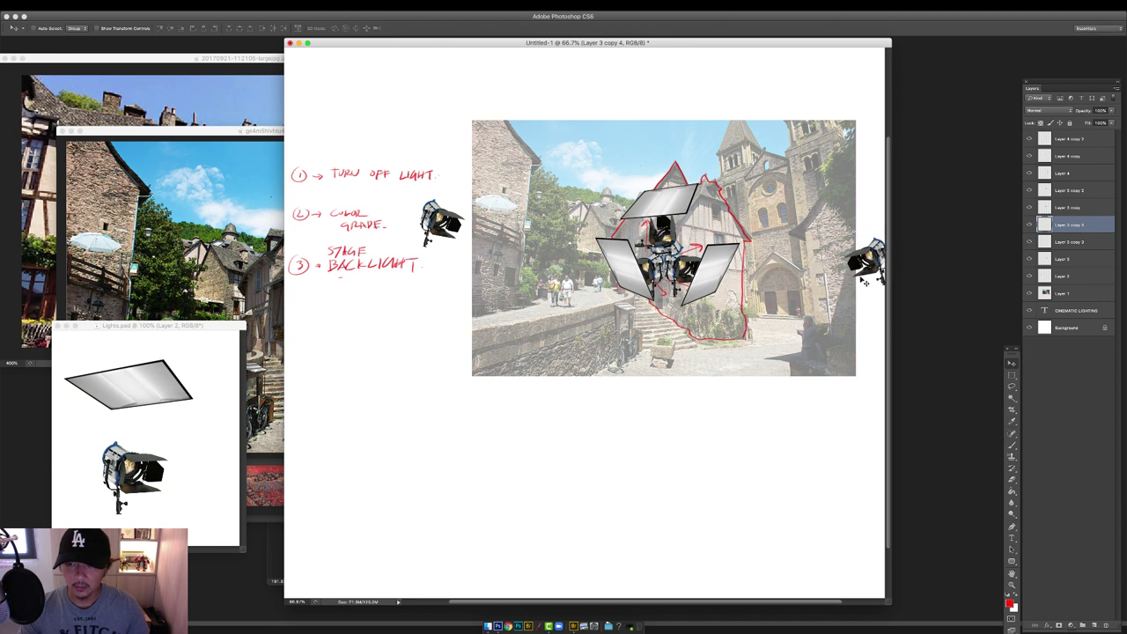
# Add a new layer above all others and brush a red arrow from each outer spotlight down toward the ground.
pyautogui.click(1061, 141)
pyautogui.click(1094, 624)
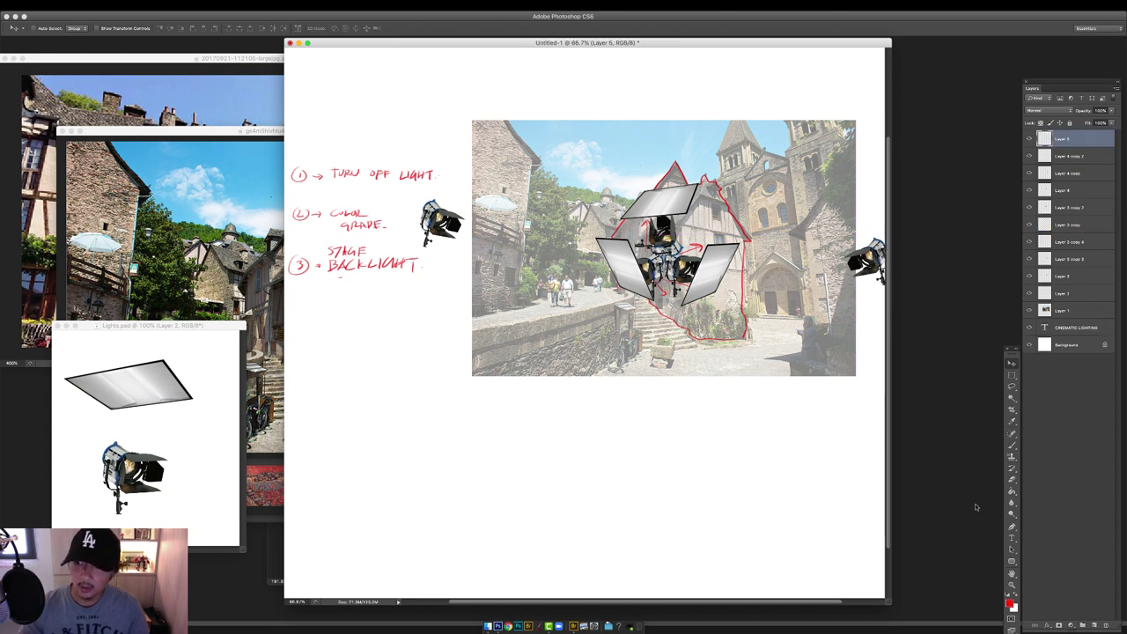
pyautogui.press('b')
pyautogui.moveTo(453, 236); pyautogui.dragTo(491, 290)
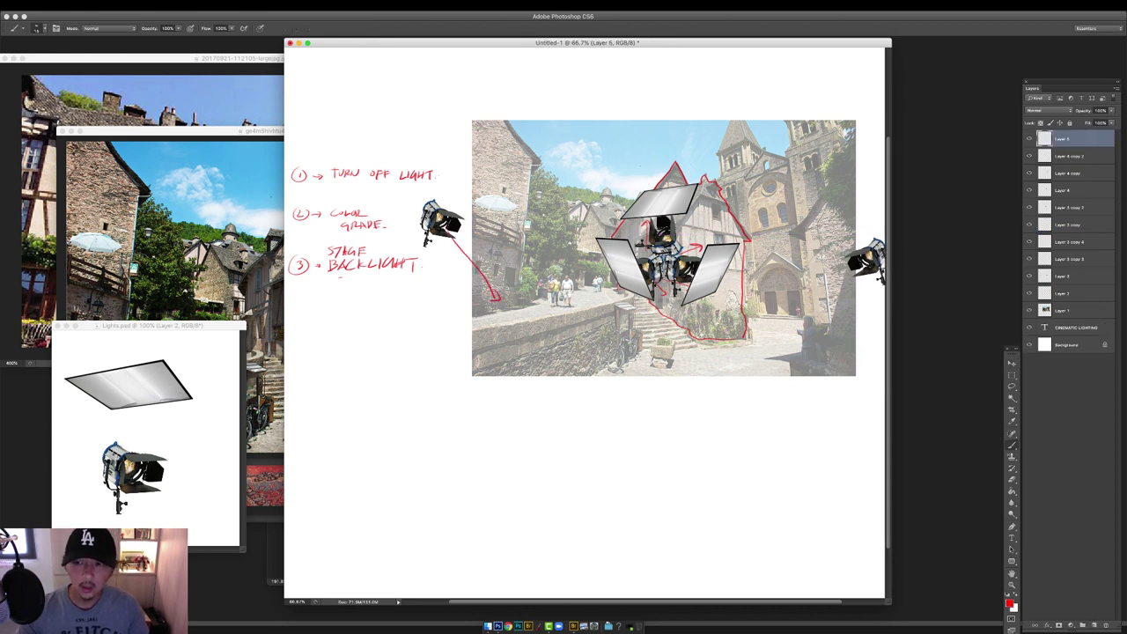
pyautogui.moveTo(854, 275); pyautogui.dragTo(815, 345)
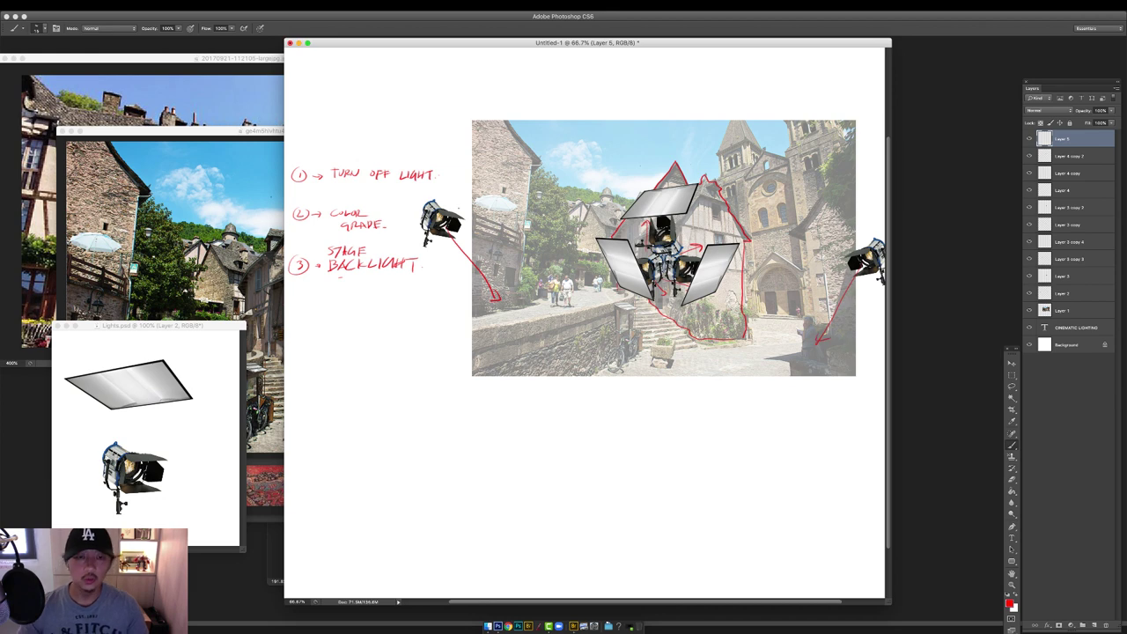
# Open winterfell.jpg from the Lights folder in Photoshop.
pyautogui.click(487, 625)
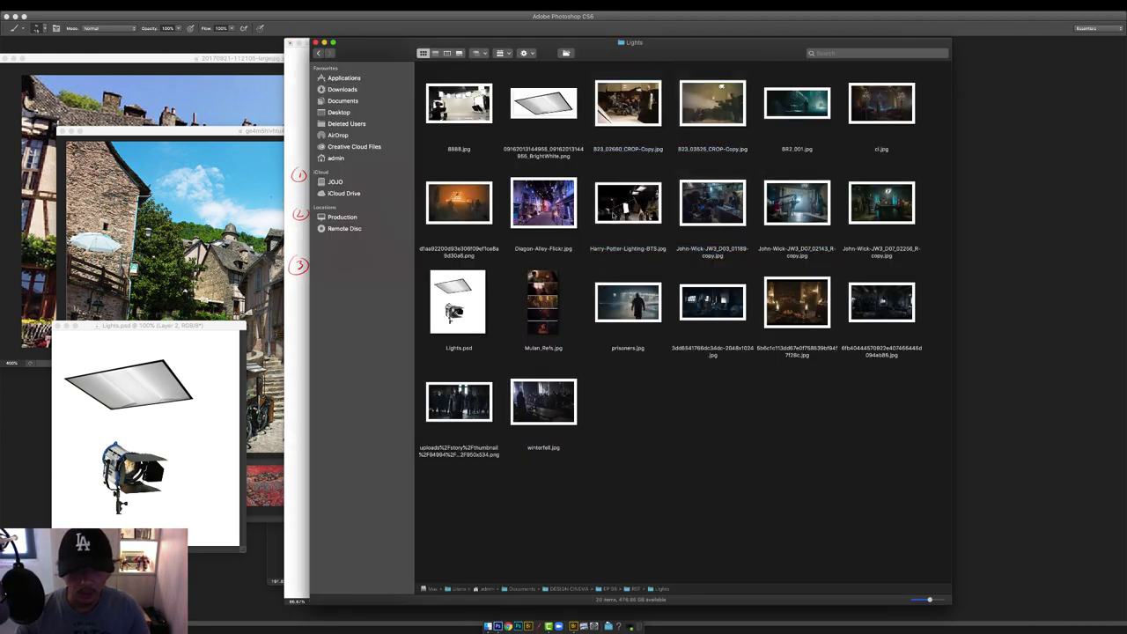
pyautogui.click(537, 396)
pyautogui.moveTo(542, 409); pyautogui.dragTo(1015, 280)
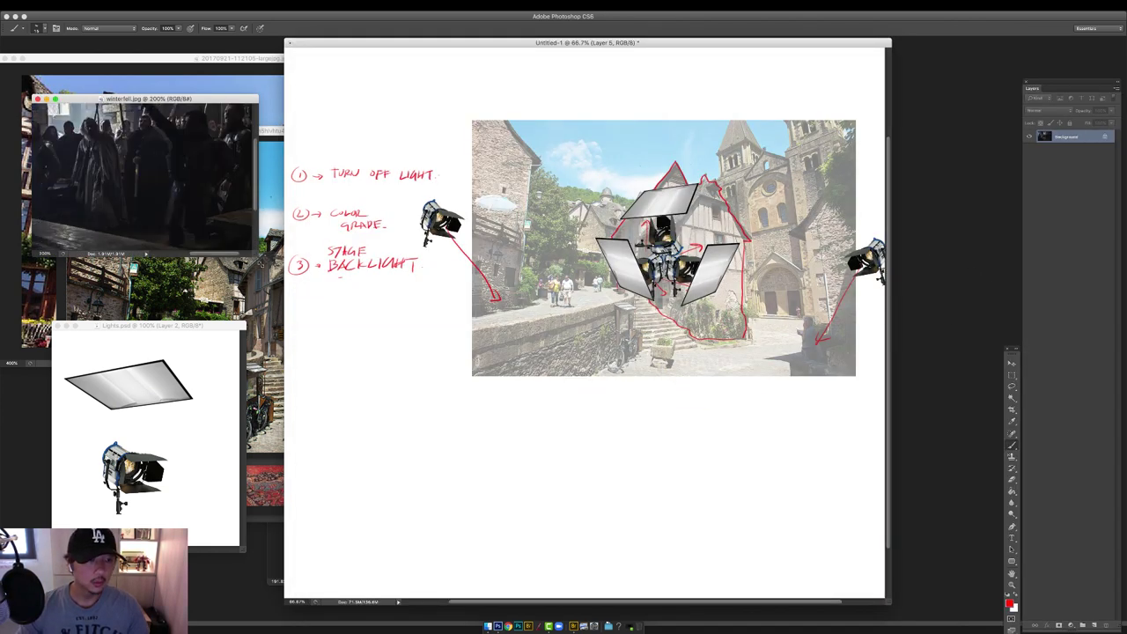
# Enlarge the winterfell.jpg window, then open BR2_001.jpg from the Lights folder and fit it in an enlarged window beside winterfell.jpg.
pyautogui.moveTo(261, 262); pyautogui.dragTo(539, 451)
pyautogui.click(486, 625)
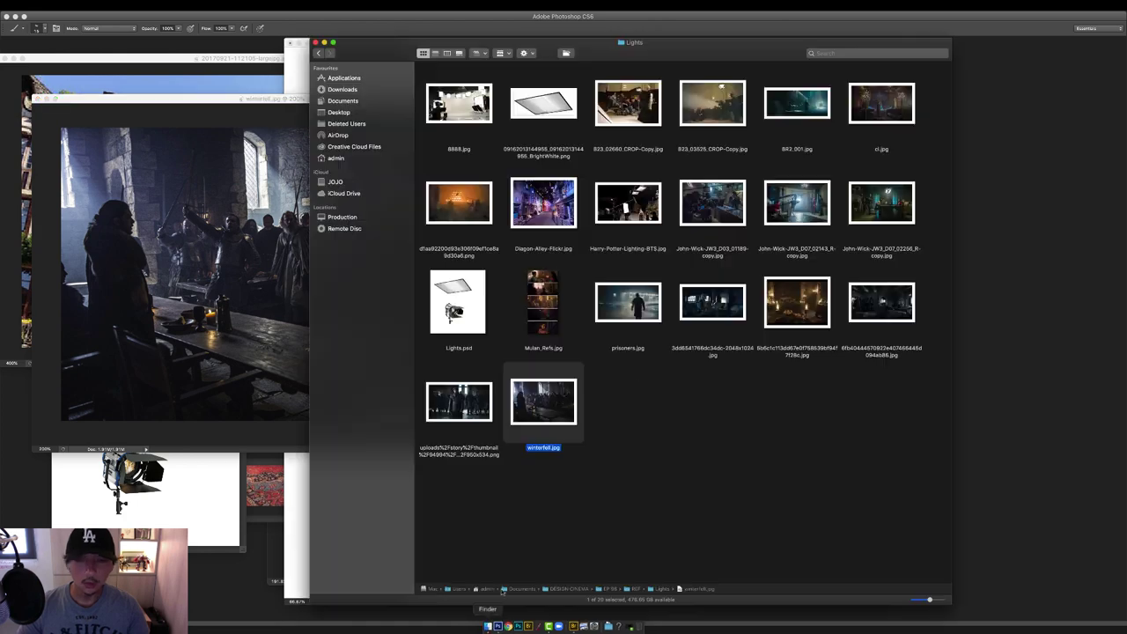
pyautogui.moveTo(797, 103); pyautogui.dragTo(1008, 123)
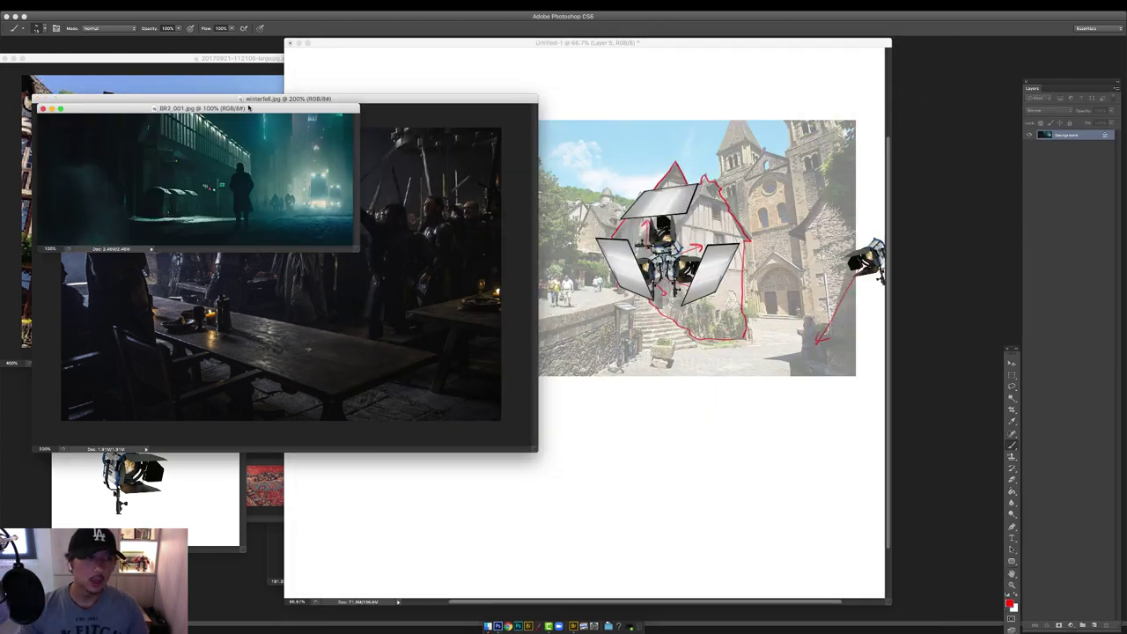
pyautogui.moveTo(321, 110); pyautogui.dragTo(569, 85)
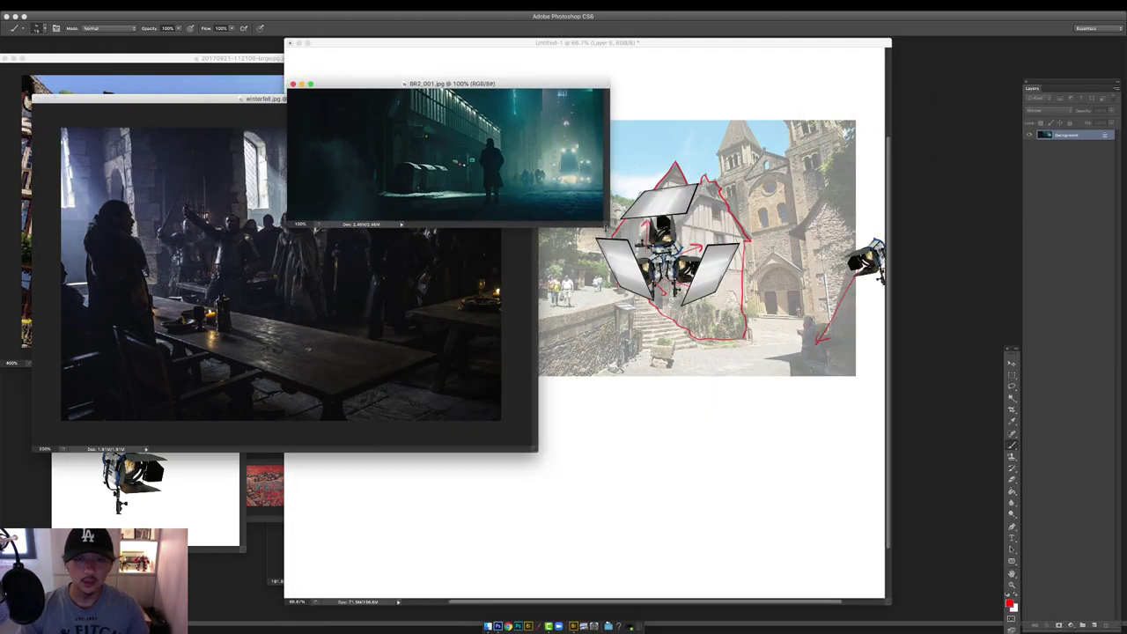
pyautogui.moveTo(607, 227); pyautogui.dragTo(885, 356)
pyautogui.press('super+0')
pyautogui.moveTo(663, 81); pyautogui.dragTo(792, 125)
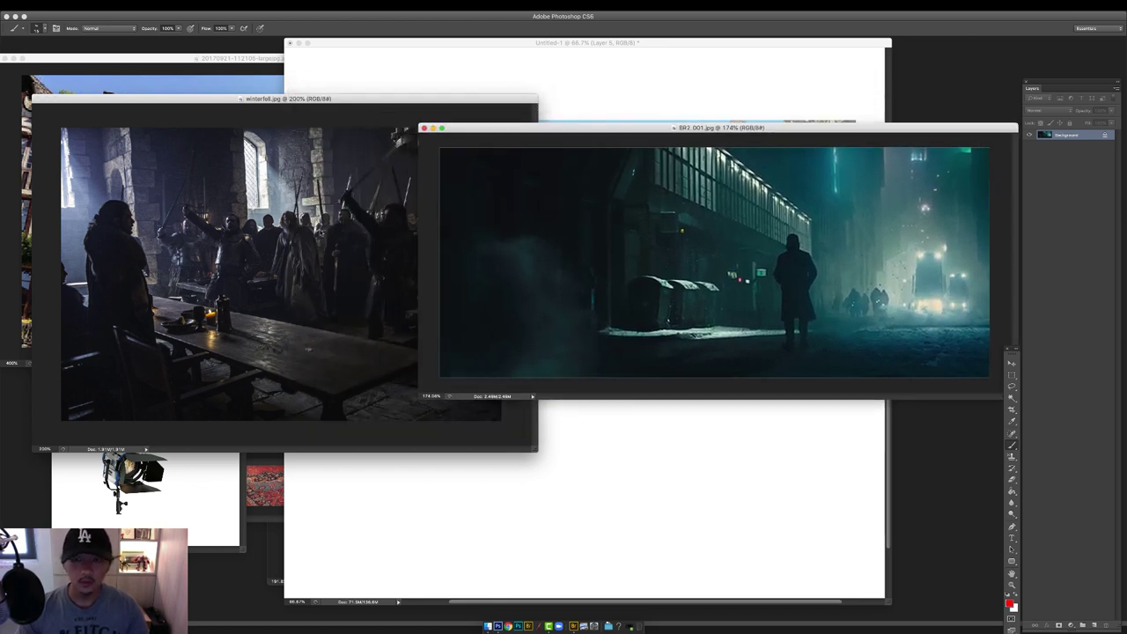
# Open Mulan_Refs.jpg from the Lights folder and move its window aside from the other references.
pyautogui.click(487, 625)
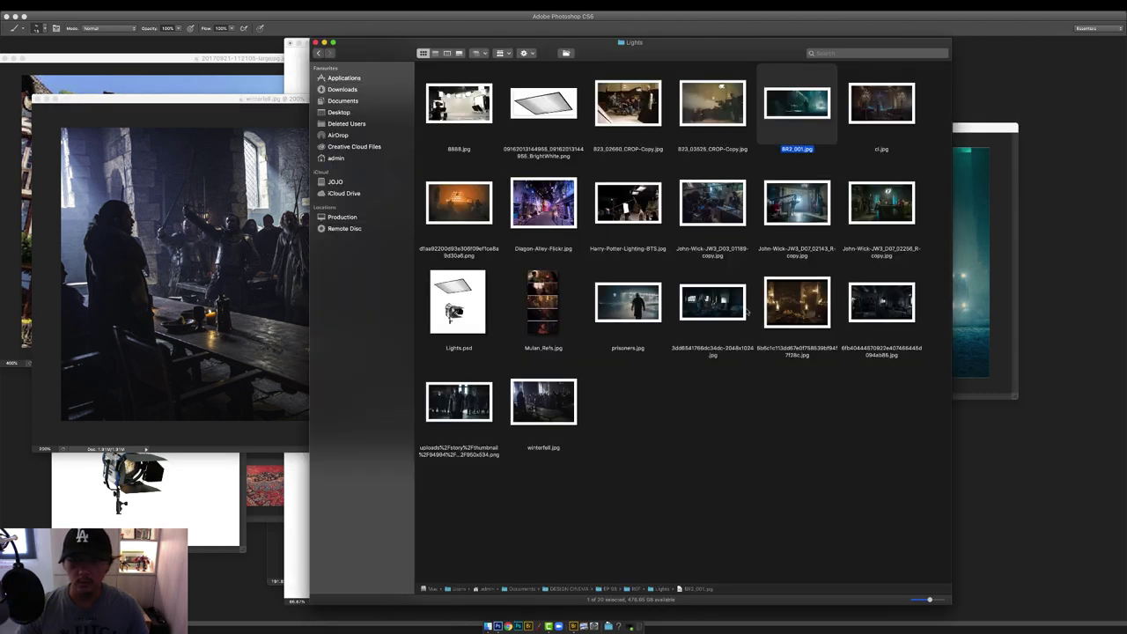
pyautogui.moveTo(555, 306); pyautogui.dragTo(993, 469)
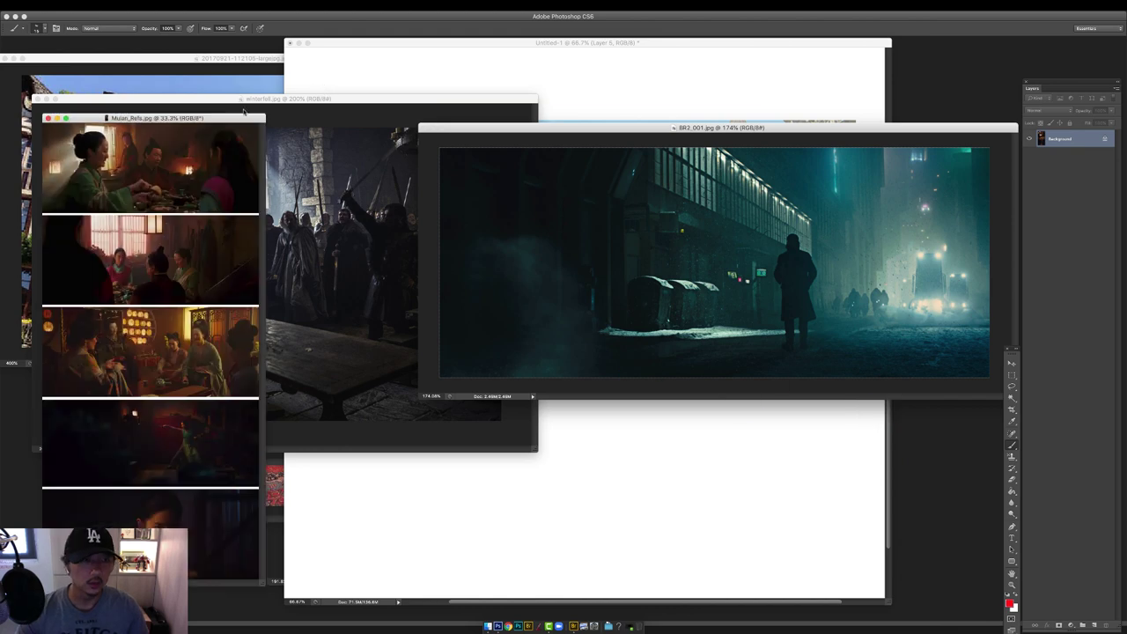
pyautogui.moveTo(214, 120); pyautogui.dragTo(160, 125)
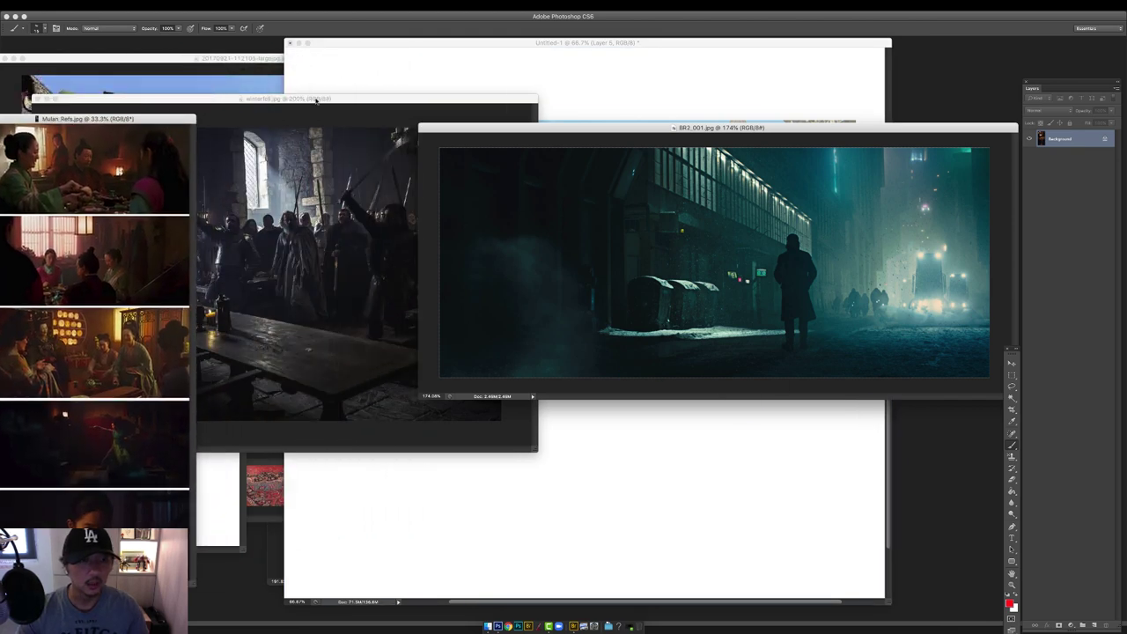
# Bring winterfell.jpg forward, circle its two bright windows in red, and brush lines and arrows tracing the light coming from them.
pyautogui.moveTo(324, 102); pyautogui.dragTo(682, 77)
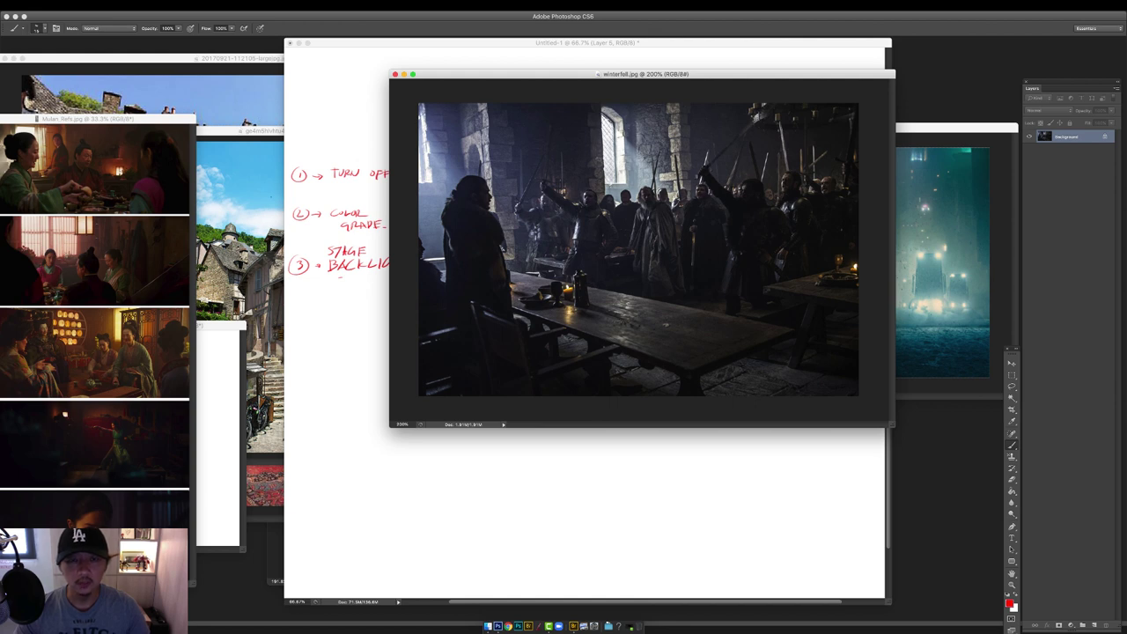
pyautogui.moveTo(617, 108); pyautogui.dragTo(609, 110)
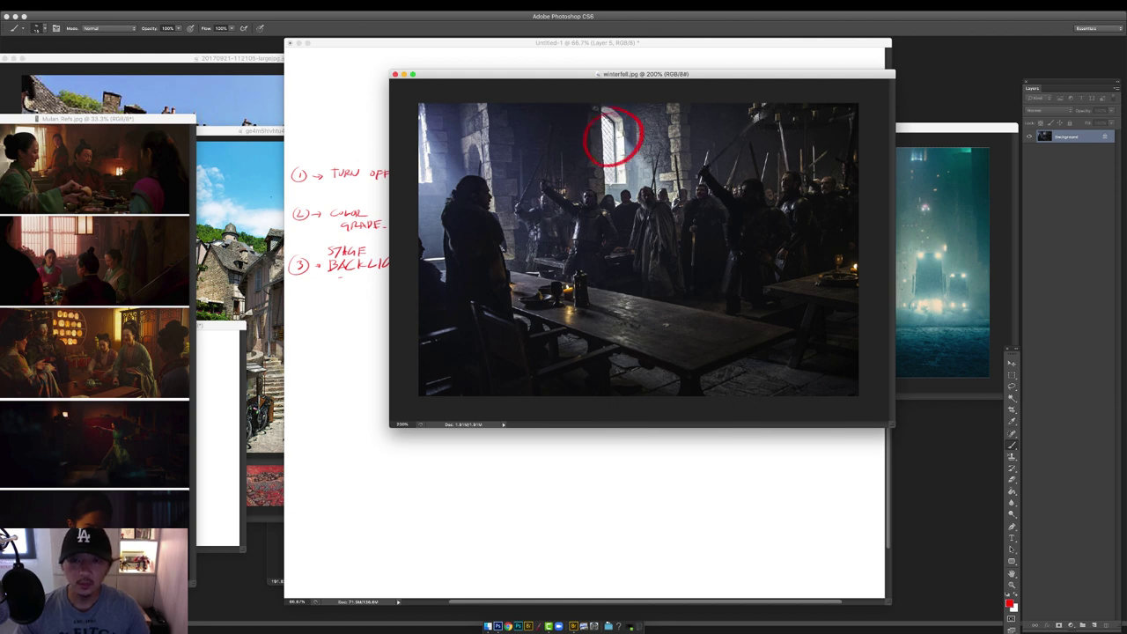
pyautogui.moveTo(423, 105); pyautogui.dragTo(414, 113)
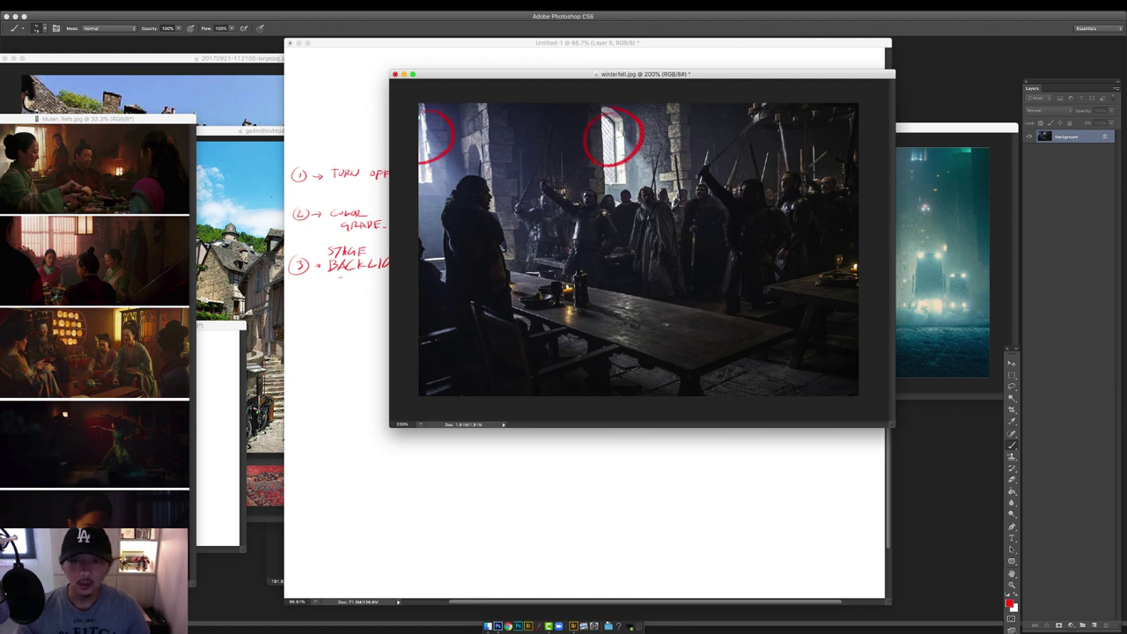
pyautogui.moveTo(420, 181)
pyautogui.mouseDown()
pyautogui.moveTo(550, 138)
pyautogui.moveTo(655, 166)
pyautogui.mouseUp()
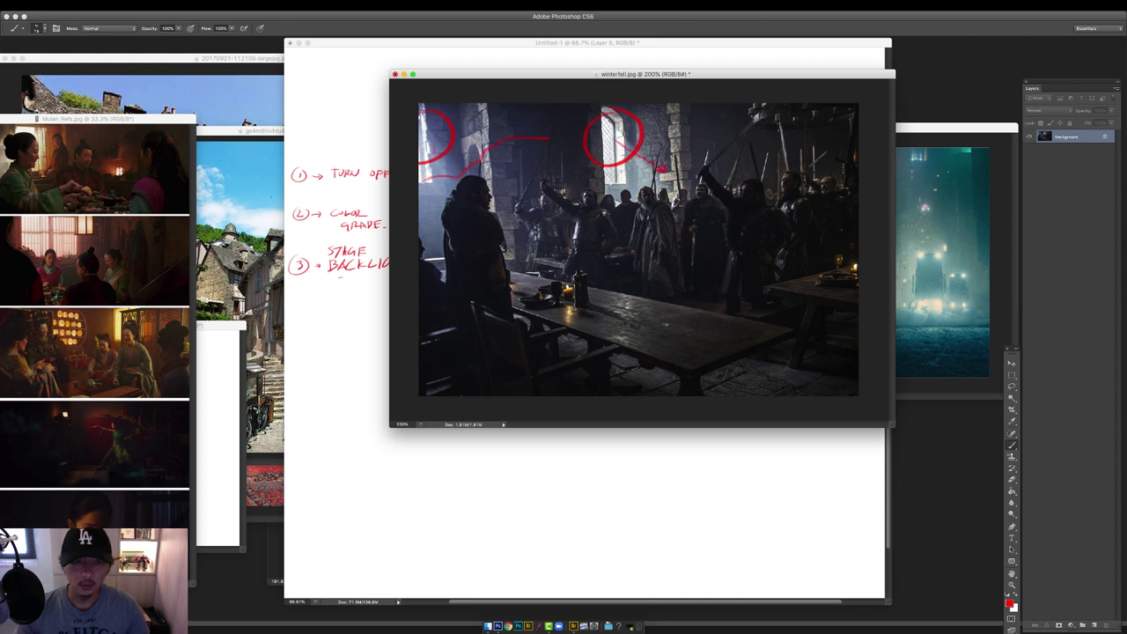
pyautogui.moveTo(437, 151); pyautogui.dragTo(451, 176)
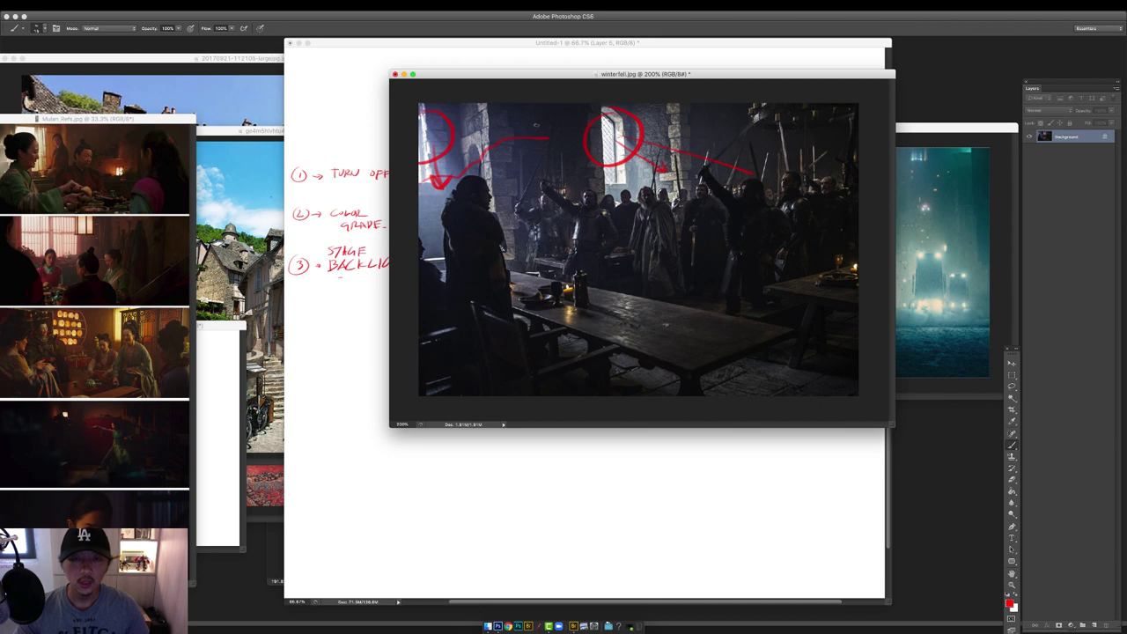
# Label the light, mid and dark areas of winterfell.jpg L, M and D, and mark the dark foreground figure and chair with crosses.
pyautogui.moveTo(465, 123); pyautogui.dragTo(478, 134)
pyautogui.moveTo(593, 204)
pyautogui.mouseDown()
pyautogui.moveTo(605, 192)
pyautogui.moveTo(615, 202)
pyautogui.mouseUp()
pyautogui.moveTo(581, 359)
pyautogui.mouseDown()
pyautogui.moveTo(581, 381)
pyautogui.moveTo(583, 360)
pyautogui.mouseUp()
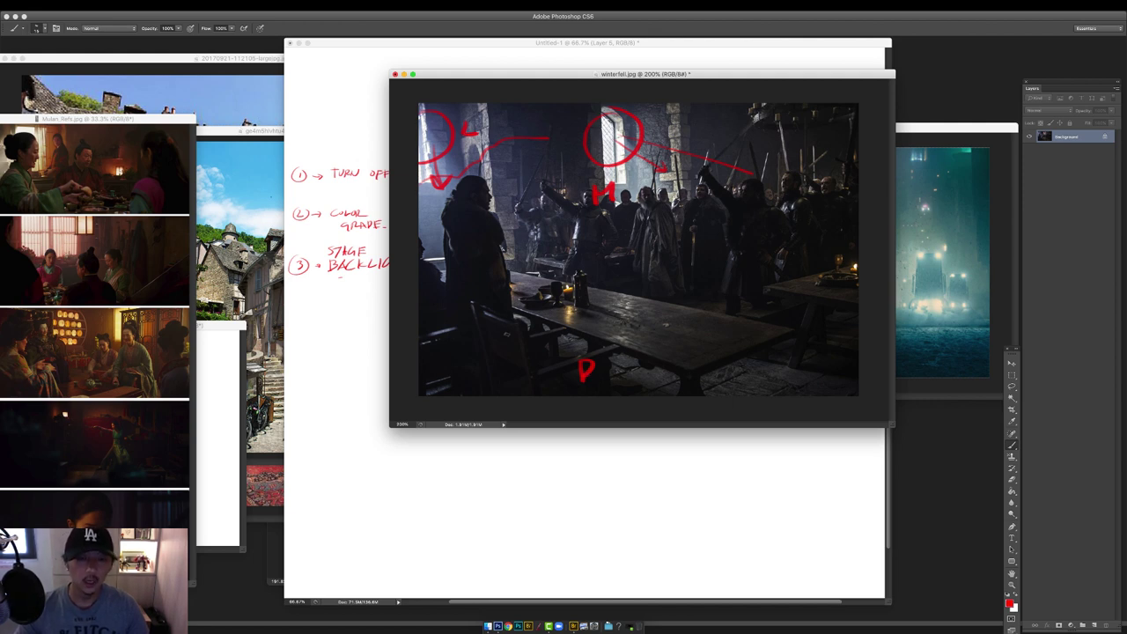
pyautogui.moveTo(484, 343)
pyautogui.mouseDown()
pyautogui.moveTo(513, 360)
pyautogui.moveTo(489, 362)
pyautogui.mouseUp()
pyautogui.moveTo(456, 253)
pyautogui.mouseDown()
pyautogui.moveTo(484, 268)
pyautogui.moveTo(462, 273)
pyautogui.mouseUp()
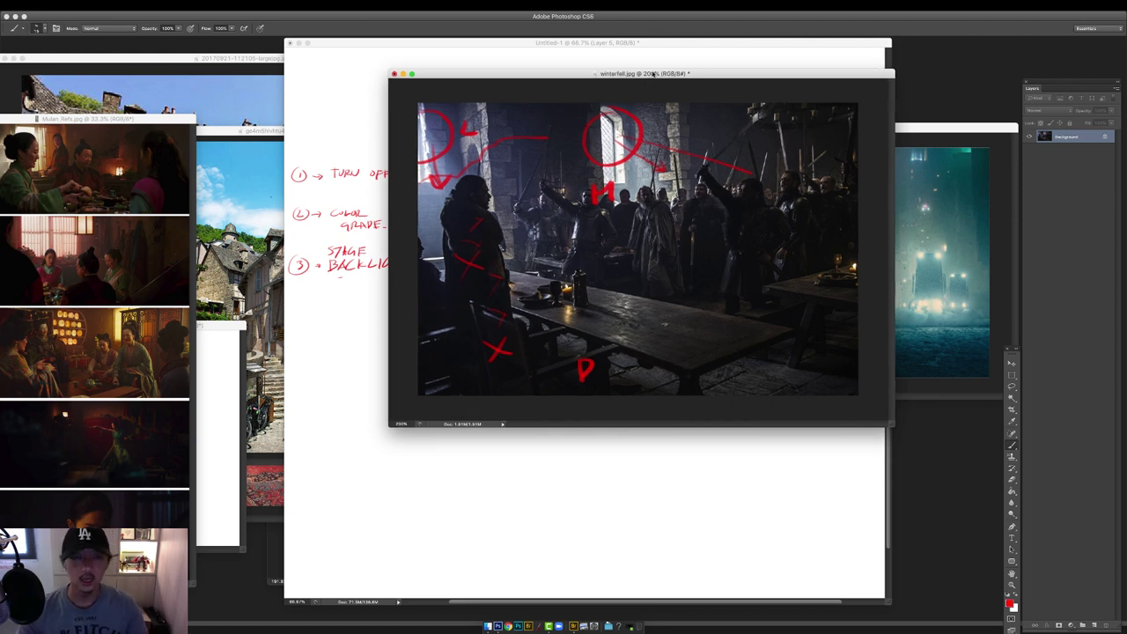
# Bring BR2_001.jpg forward, brush an arrow from the standing figure toward the building, and circle the vehicle headlights with an L.
pyautogui.moveTo(648, 78); pyautogui.dragTo(339, 104)
pyautogui.moveTo(743, 128); pyautogui.dragTo(692, 139)
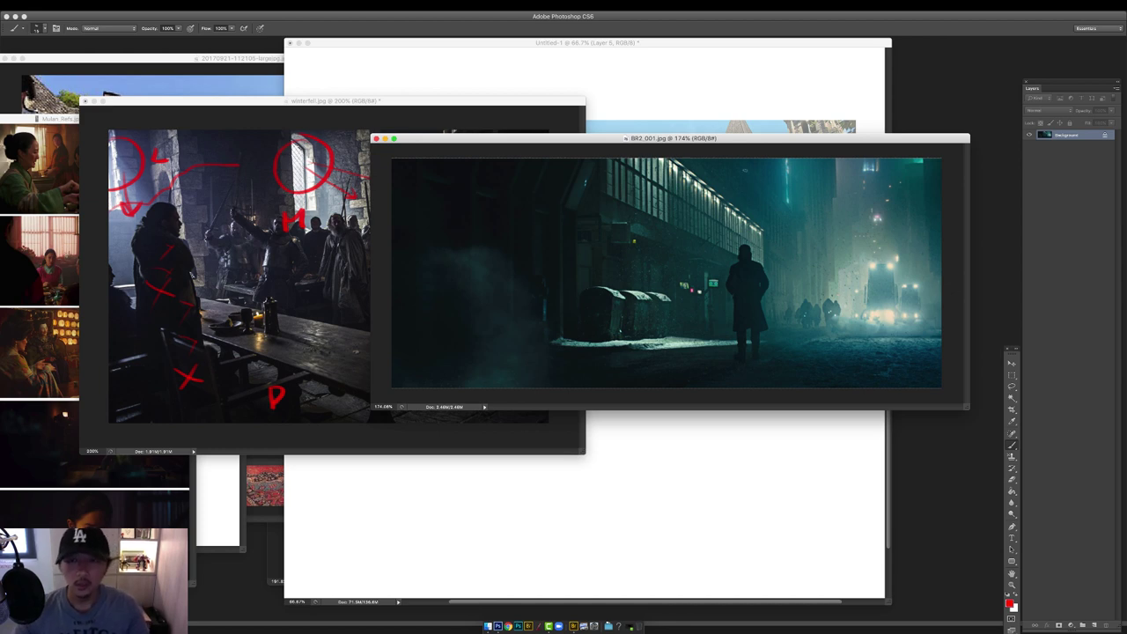
pyautogui.moveTo(625, 138); pyautogui.dragTo(572, 135)
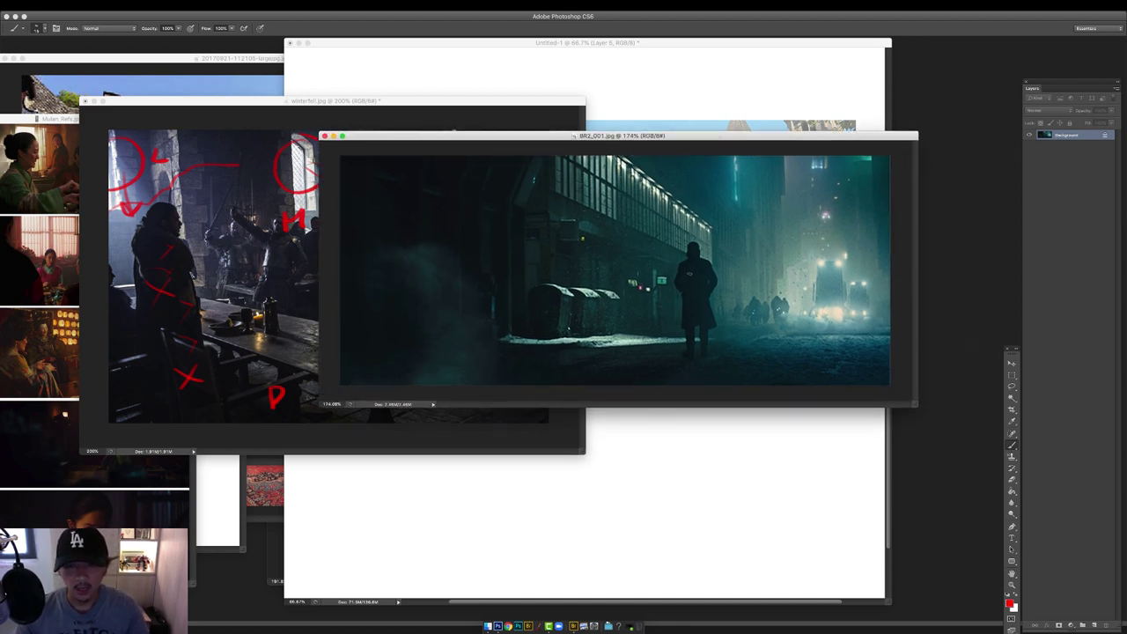
pyautogui.moveTo(693, 272)
pyautogui.mouseDown()
pyautogui.moveTo(601, 253)
pyautogui.moveTo(615, 265)
pyautogui.mouseUp()
pyautogui.moveTo(841, 262)
pyautogui.mouseDown()
pyautogui.moveTo(792, 291)
pyautogui.moveTo(841, 263)
pyautogui.moveTo(843, 287)
pyautogui.mouseUp()
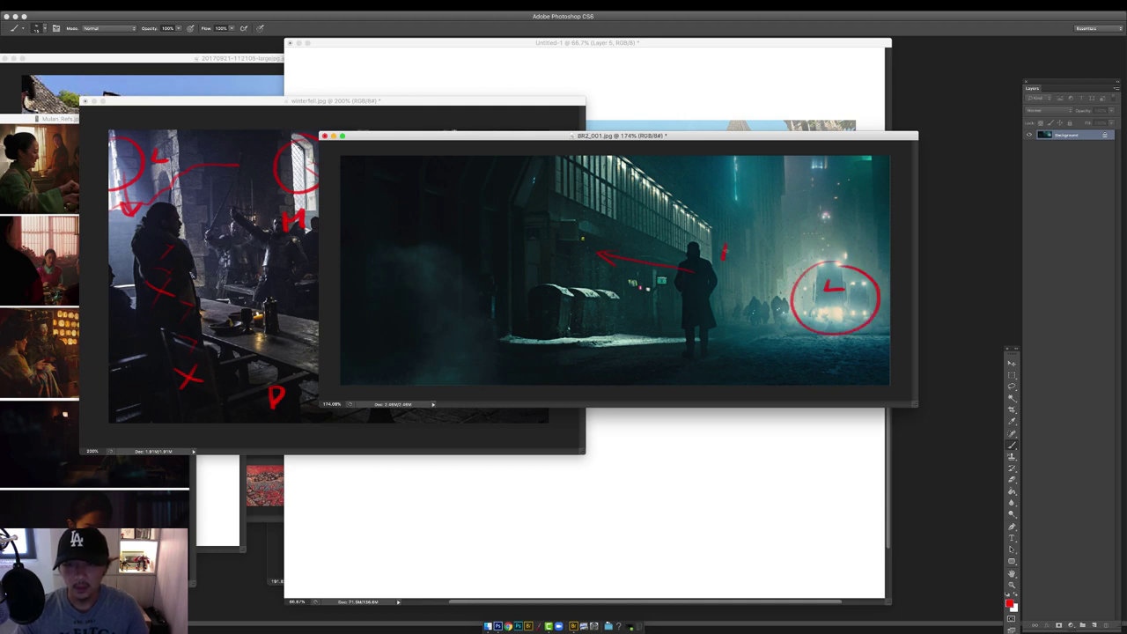
# Label BR2_001.jpg's tonal zones M, MD and D, brush arrows from the headlights and building lights, and outline the dark foreground area.
pyautogui.moveTo(724, 248); pyautogui.dragTo(742, 257)
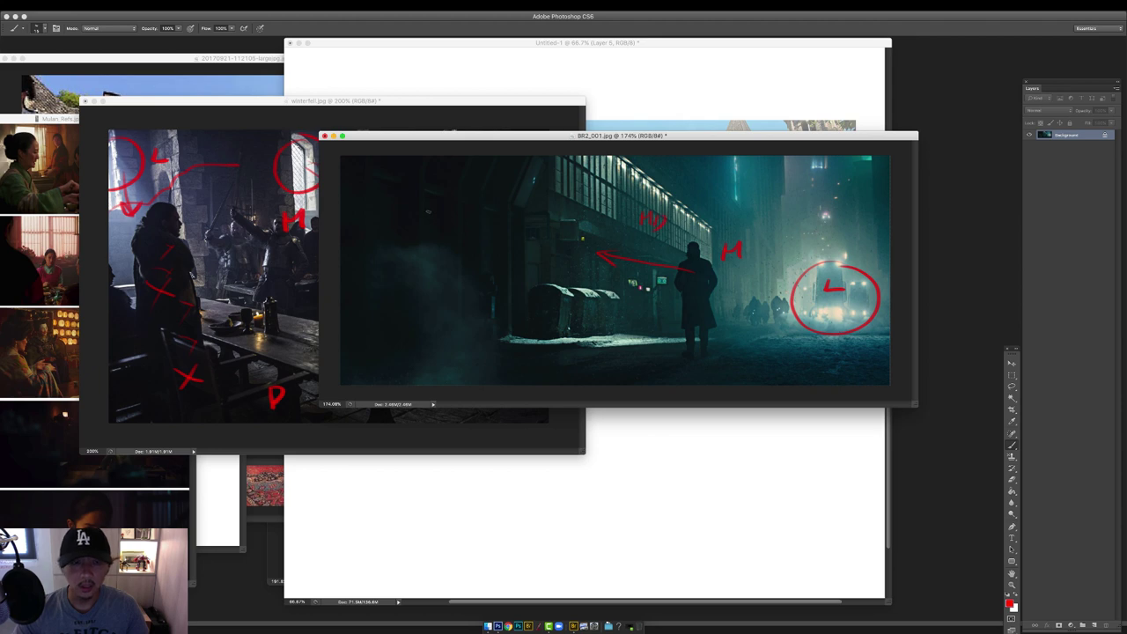
pyautogui.moveTo(428, 211); pyautogui.dragTo(429, 232)
pyautogui.moveTo(817, 297)
pyautogui.mouseDown()
pyautogui.moveTo(431, 329)
pyautogui.moveTo(452, 339)
pyautogui.mouseUp()
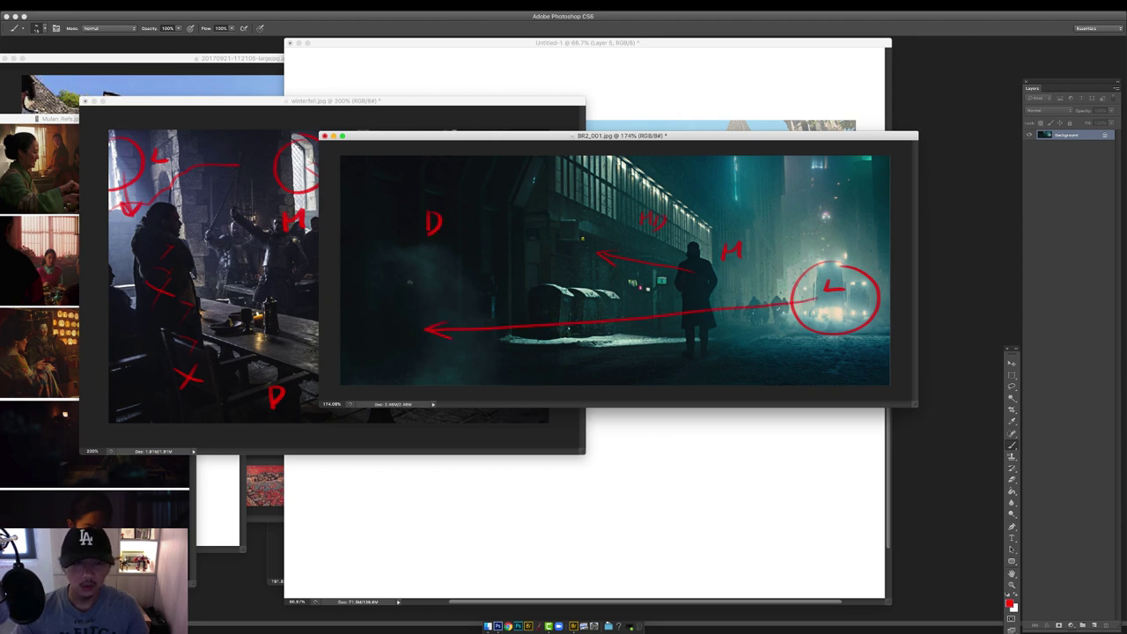
pyautogui.moveTo(404, 258)
pyautogui.mouseDown()
pyautogui.moveTo(458, 275)
pyautogui.moveTo(481, 318)
pyautogui.moveTo(482, 366)
pyautogui.moveTo(404, 382)
pyautogui.moveTo(341, 325)
pyautogui.moveTo(396, 255)
pyautogui.mouseUp()
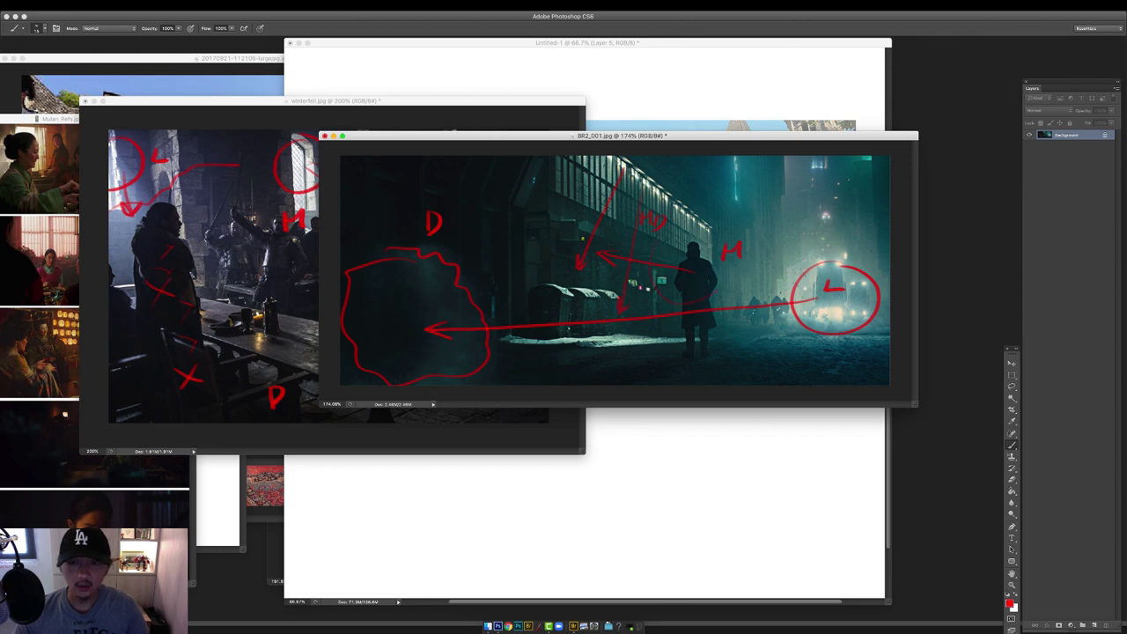
# Outline the standing figure's silhouette in red on BR2_001.jpg and zoom back out to 100%.
pyautogui.keyDown('super'); pyautogui.click(693, 261); pyautogui.keyUp('super')
pyautogui.moveTo(686, 301)
pyautogui.mouseDown()
pyautogui.moveTo(673, 275)
pyautogui.moveTo(701, 242)
pyautogui.moveTo(719, 293)
pyautogui.moveTo(710, 370)
pyautogui.moveTo(697, 339)
pyautogui.moveTo(694, 372)
pyautogui.mouseUp()
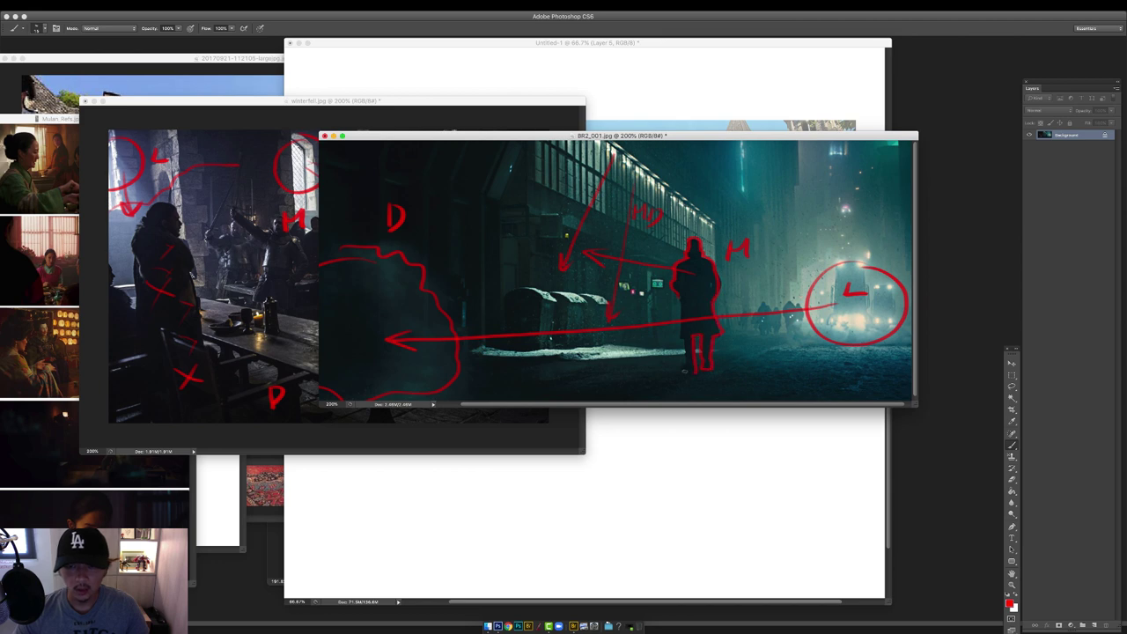
pyautogui.press('super+minus')
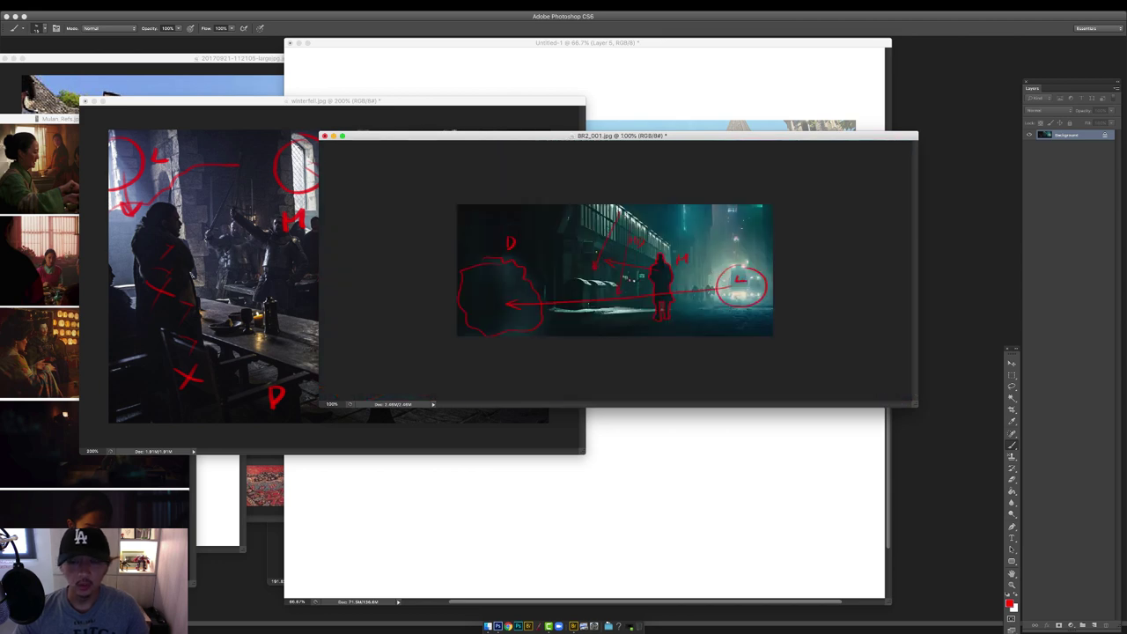
# Move the other reference windows aside, display Mulan_Refs.jpg full screen, and add a new layer above its background.
pyautogui.moveTo(674, 136); pyautogui.dragTo(716, 336)
pyautogui.click(719, 255)
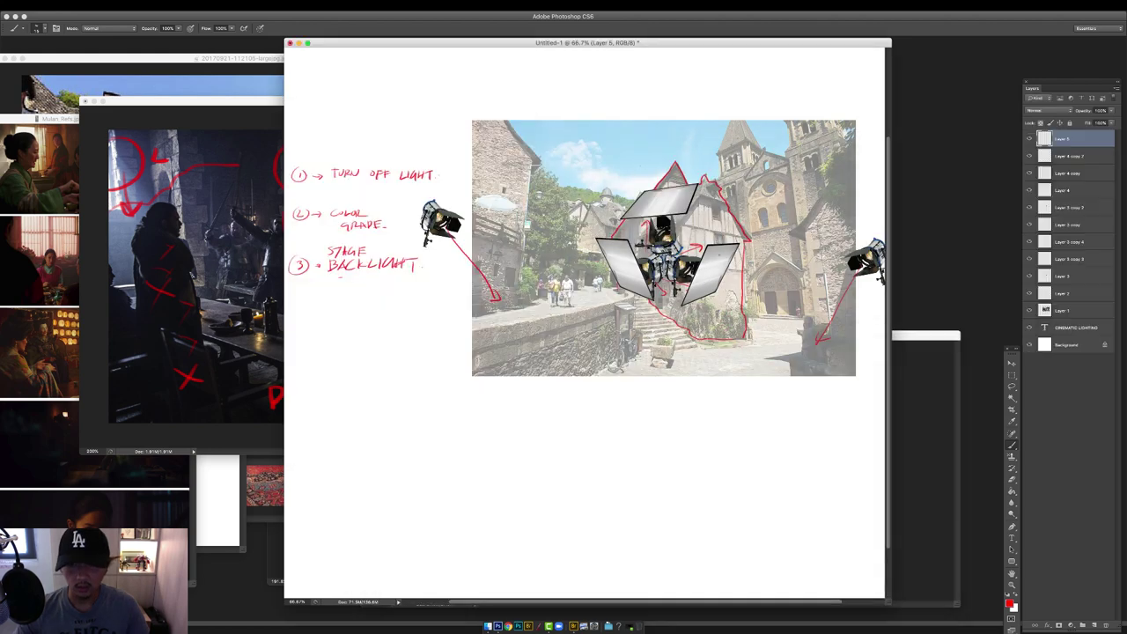
pyautogui.click(185, 101)
pyautogui.moveTo(422, 108); pyautogui.dragTo(763, 138)
pyautogui.click(181, 116)
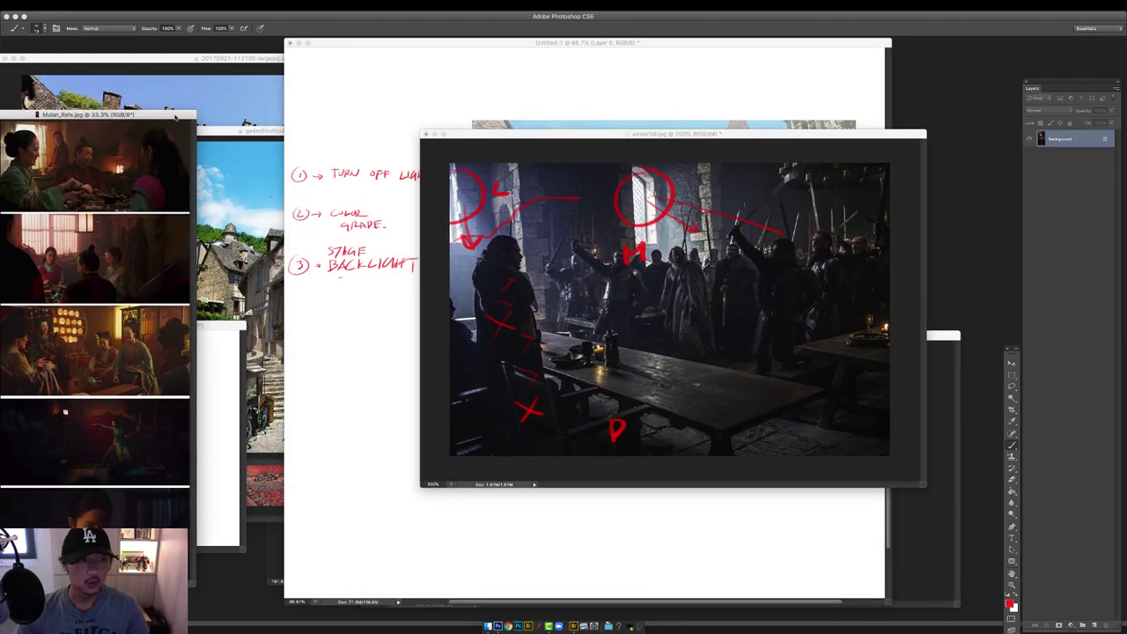
pyautogui.moveTo(175, 116); pyautogui.dragTo(686, 128)
pyautogui.press('f')
pyautogui.press('Tab')
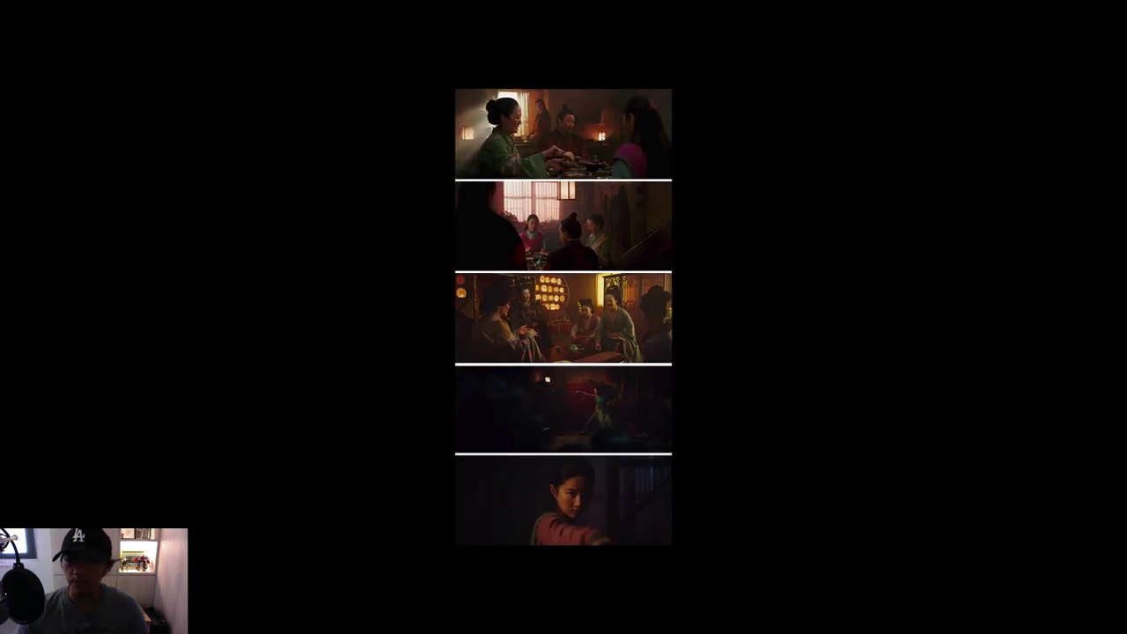
pyautogui.press('Tab')
pyautogui.click(1092, 625)
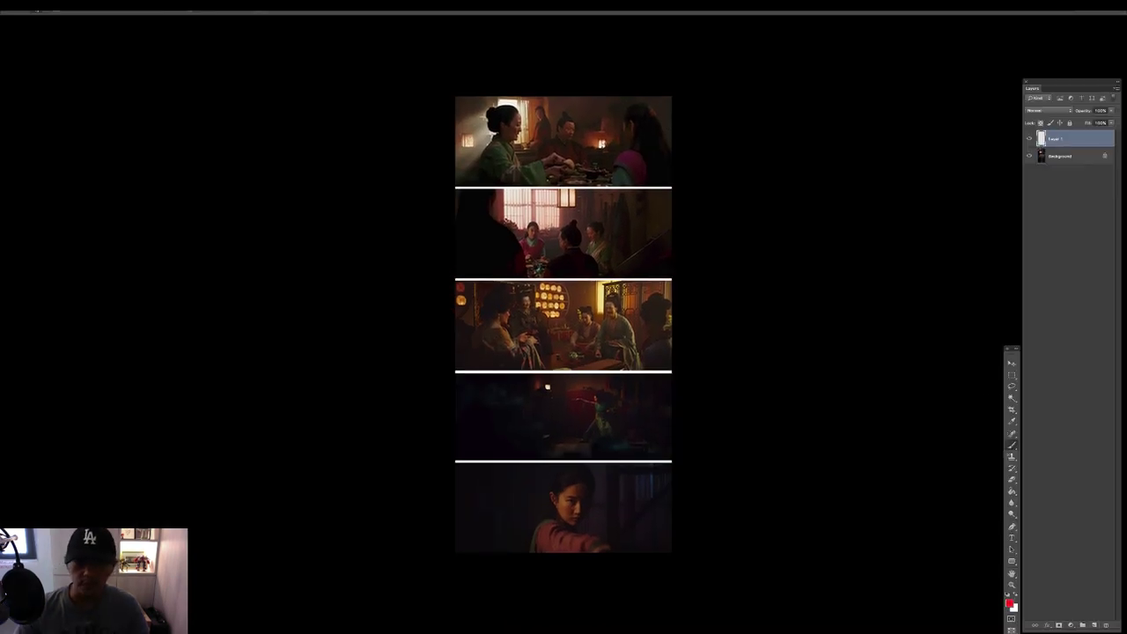
# Label the first Mulan frame's light, mid and dark areas L, M and D, and mark the second frame's window L.
pyautogui.scroll(4, 532, 131)
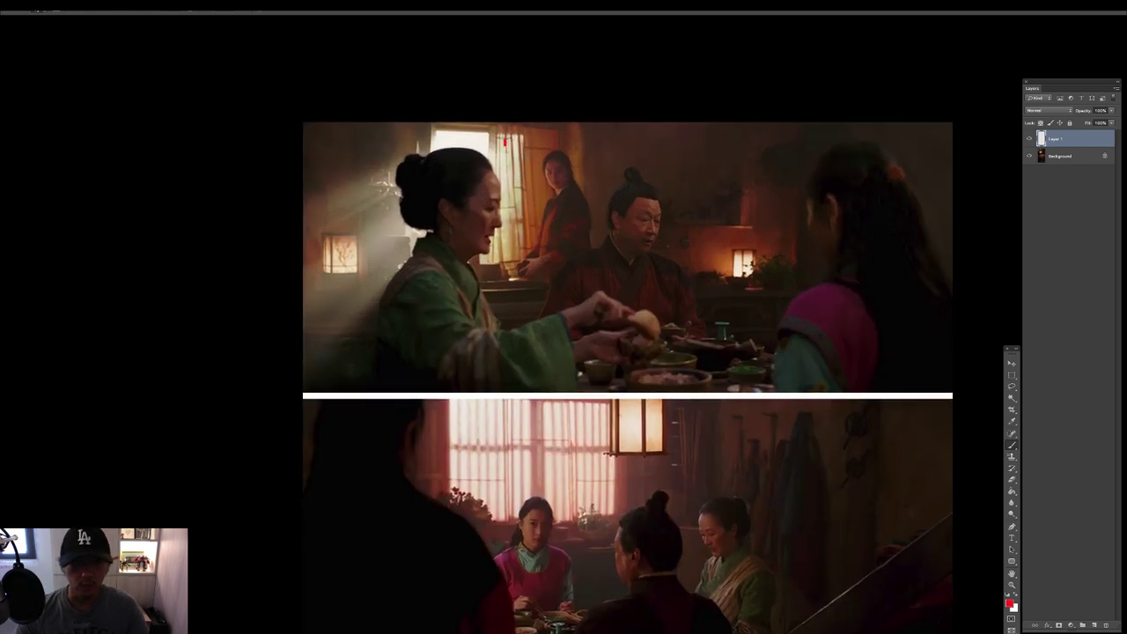
pyautogui.moveTo(504, 141); pyautogui.dragTo(520, 149)
pyautogui.moveTo(574, 234); pyautogui.dragTo(594, 227)
pyautogui.moveTo(887, 250); pyautogui.dragTo(889, 270)
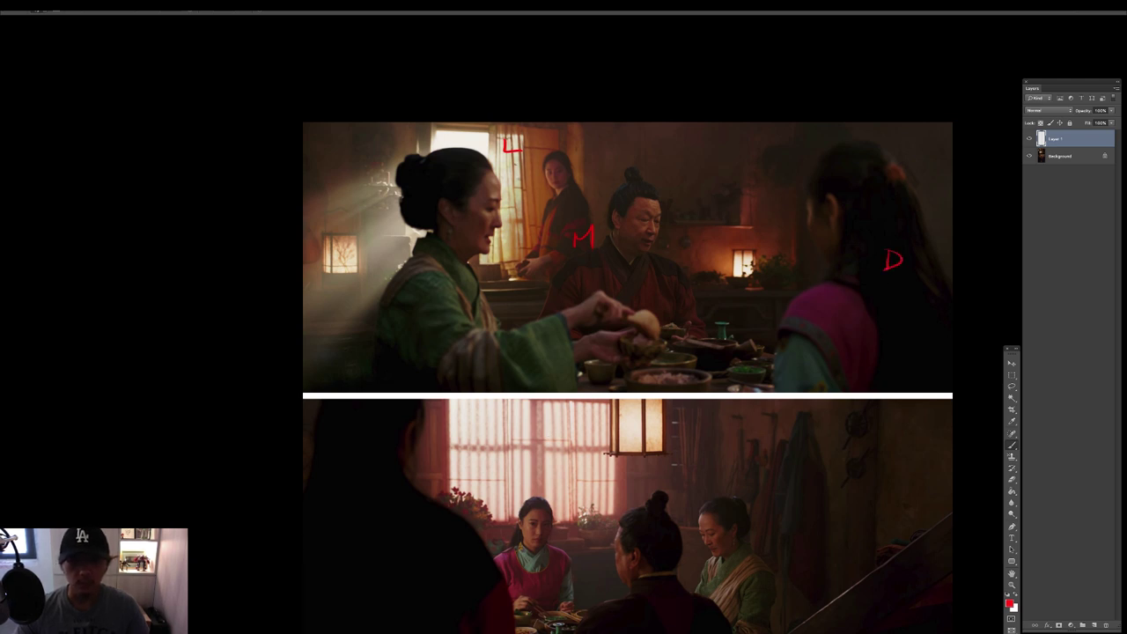
pyautogui.scroll(-5, 625, 353)
pyautogui.moveTo(502, 213)
pyautogui.mouseDown()
pyautogui.moveTo(500, 230)
pyautogui.moveTo(517, 226)
pyautogui.mouseUp()
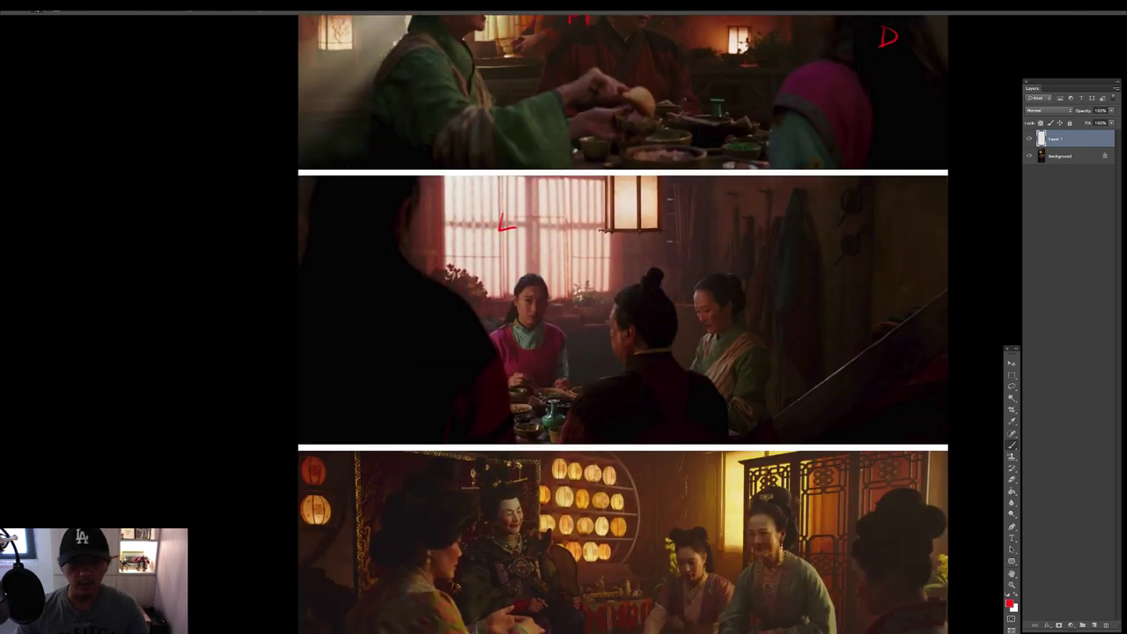
# Outline in red the silhouettes of the people around the table in the first Mulan frame.
pyautogui.moveTo(557, 168); pyautogui.dragTo(537, 399)
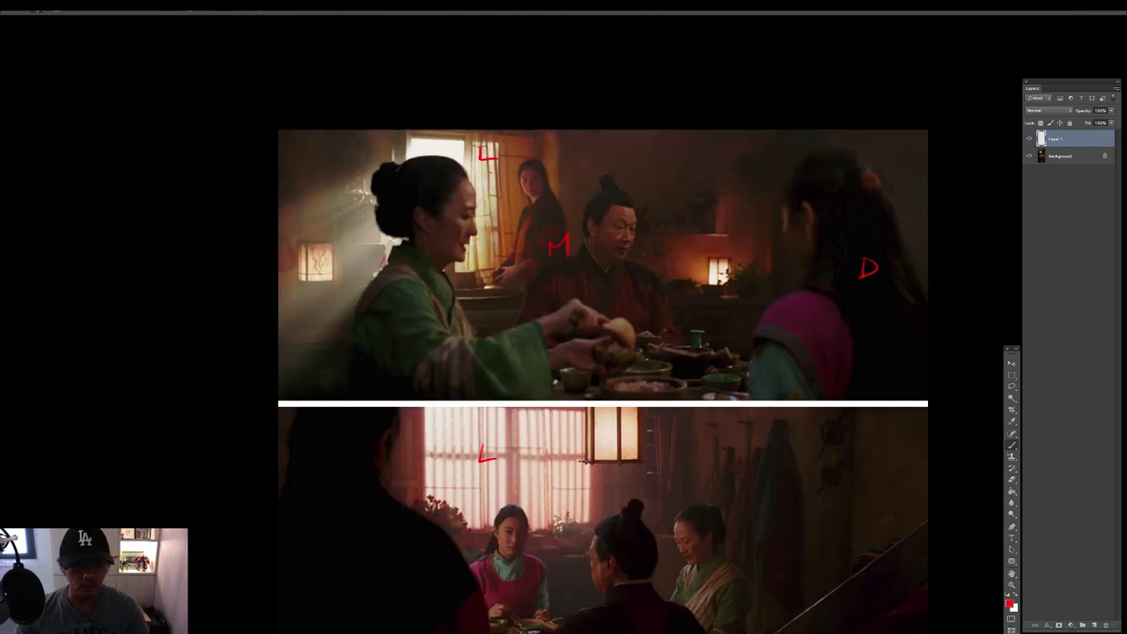
pyautogui.moveTo(398, 255)
pyautogui.mouseDown()
pyautogui.moveTo(374, 180)
pyautogui.moveTo(407, 159)
pyautogui.moveTo(448, 158)
pyautogui.moveTo(471, 180)
pyautogui.moveTo(477, 201)
pyautogui.moveTo(461, 266)
pyautogui.mouseUp()
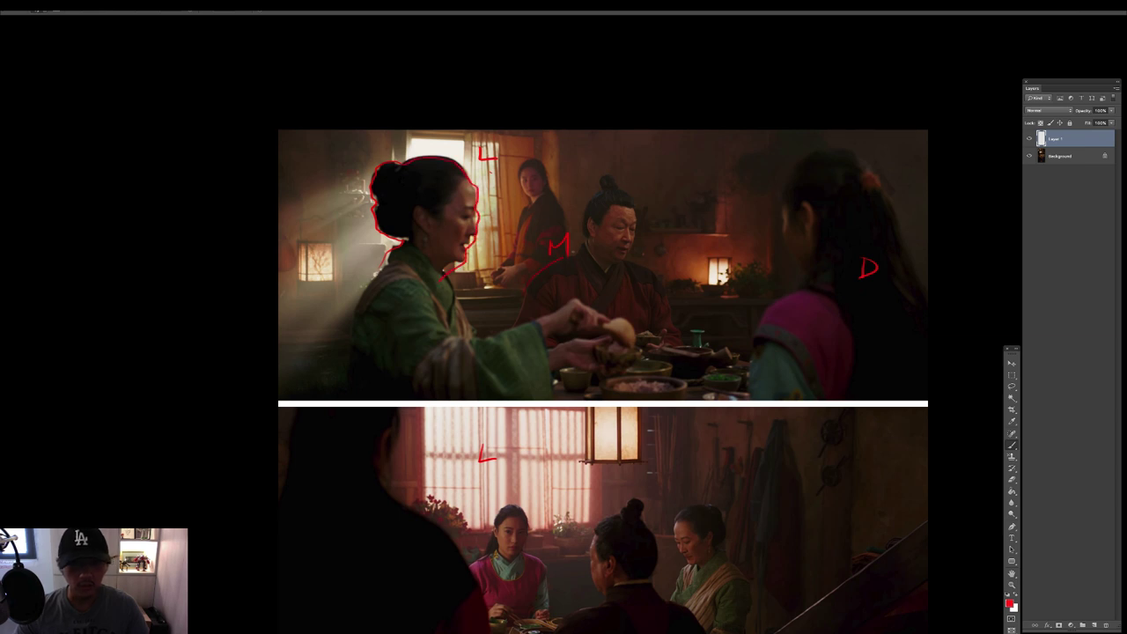
pyautogui.moveTo(588, 206); pyautogui.dragTo(582, 221)
pyautogui.moveTo(842, 158); pyautogui.dragTo(749, 150)
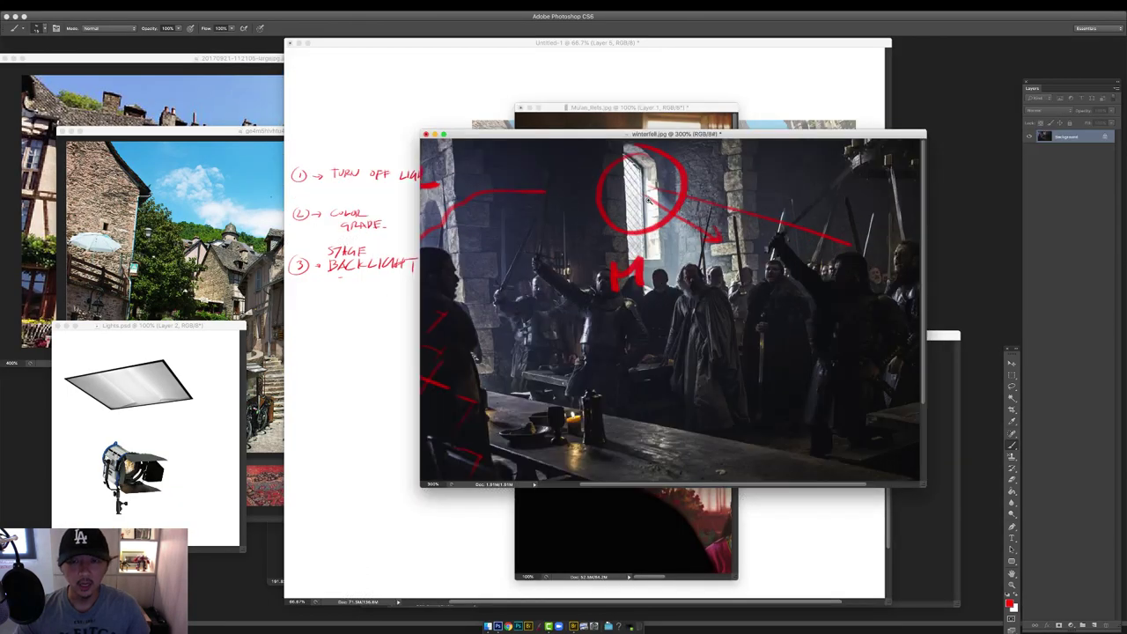
# Examine the circled window light in winterfell.jpg up close, and return to the full-screen view of Mulan_Refs.jpg.
pyautogui.keyDown('super'); pyautogui.click(649, 201); pyautogui.keyUp('super')
pyautogui.keyDown('alt'); pyautogui.click(613, 221); pyautogui.keyUp('alt')
pyautogui.keyDown('alt'); pyautogui.click(612, 221); pyautogui.keyUp('alt')
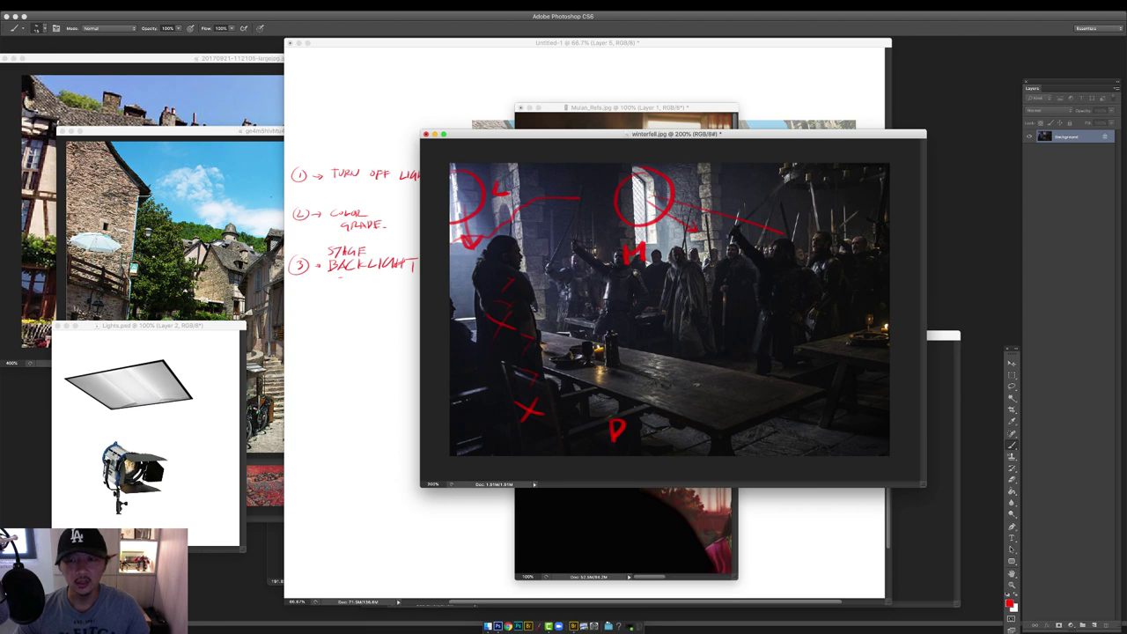
pyautogui.moveTo(655, 130); pyautogui.dragTo(706, 134)
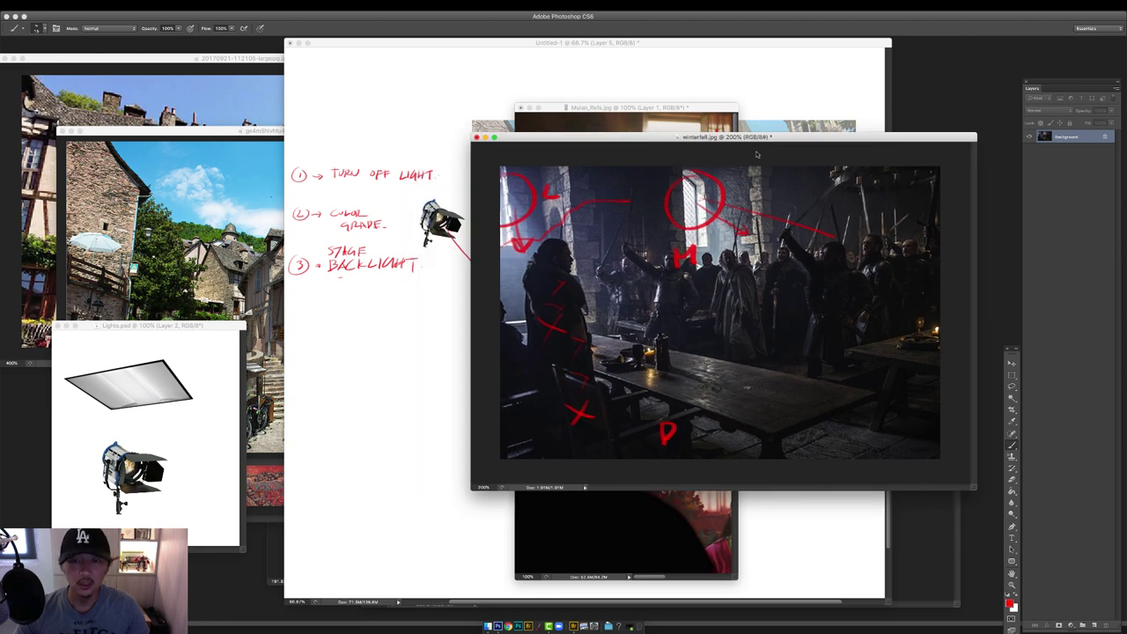
pyautogui.click(656, 116)
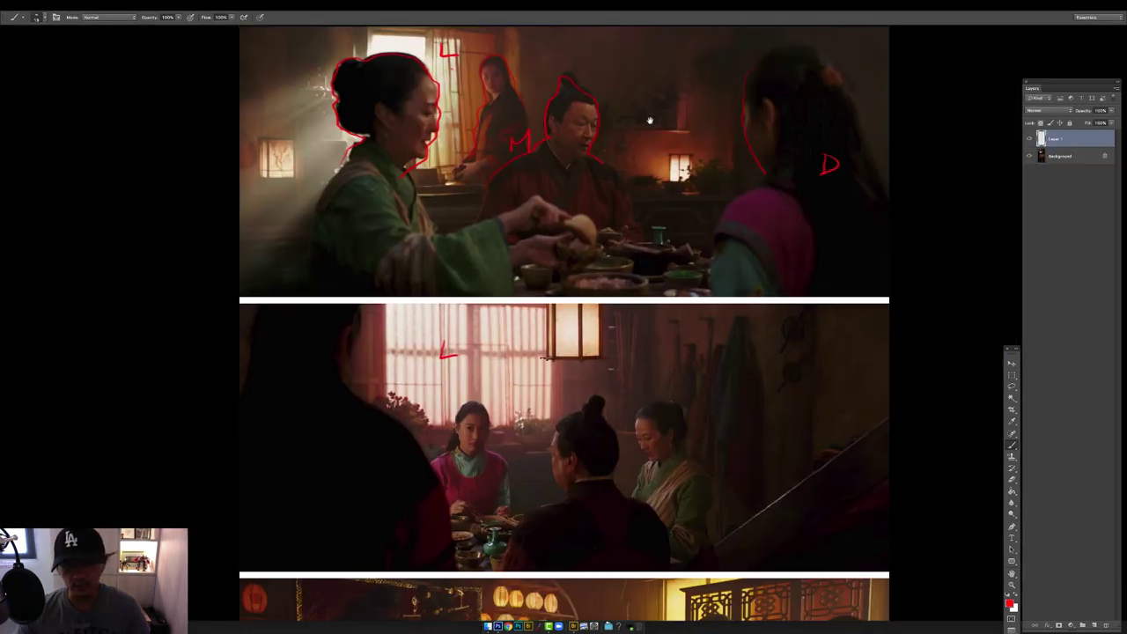
# Circle the two glowing lamps in the first Mulan frame in red.
pyautogui.moveTo(650, 118); pyautogui.dragTo(665, 156)
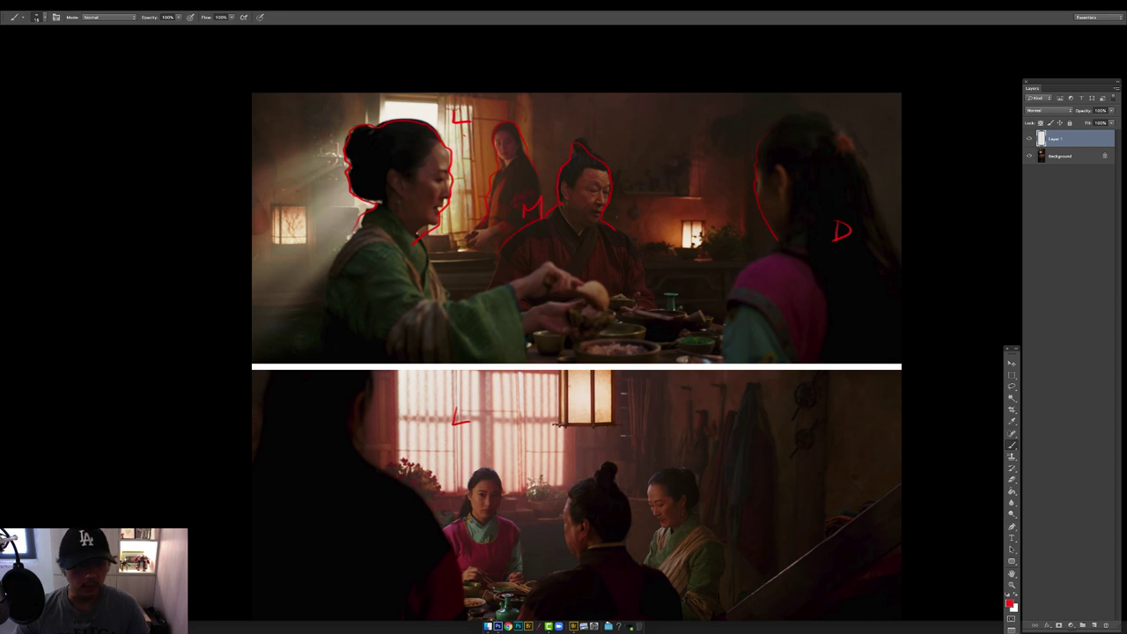
pyautogui.moveTo(287, 188)
pyautogui.mouseDown()
pyautogui.moveTo(315, 217)
pyautogui.moveTo(293, 188)
pyautogui.mouseUp()
pyautogui.moveTo(678, 209); pyautogui.dragTo(675, 222)
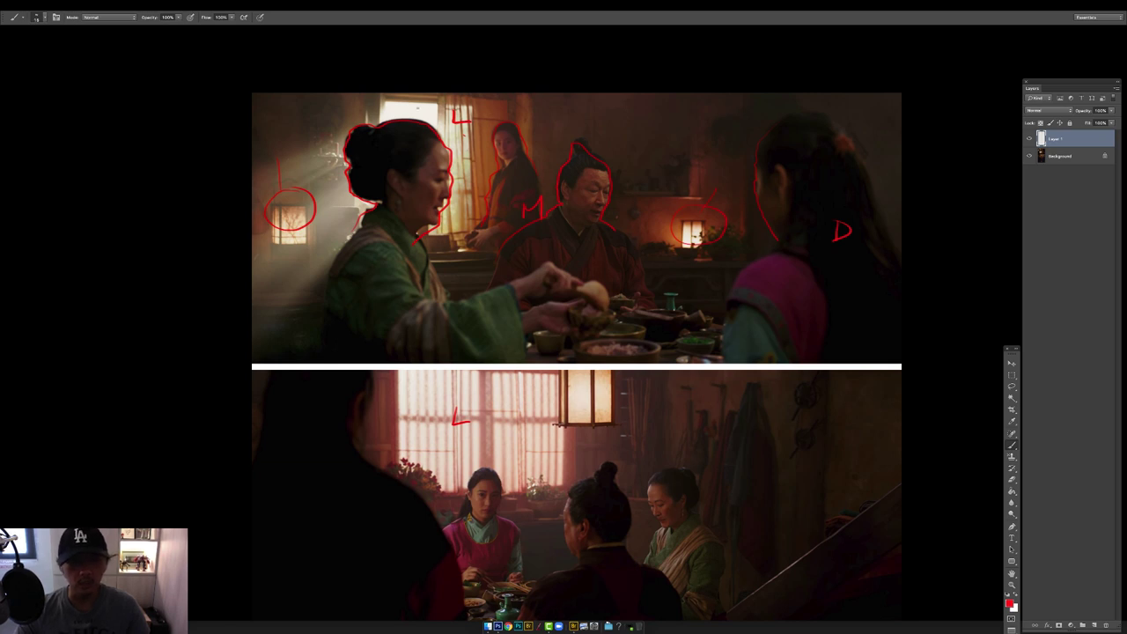
# In the second Mulan frame, outline the seated girl and the man's head, and label the mid area M and the dark foreground figure D.
pyautogui.scroll(-5, 581, 352)
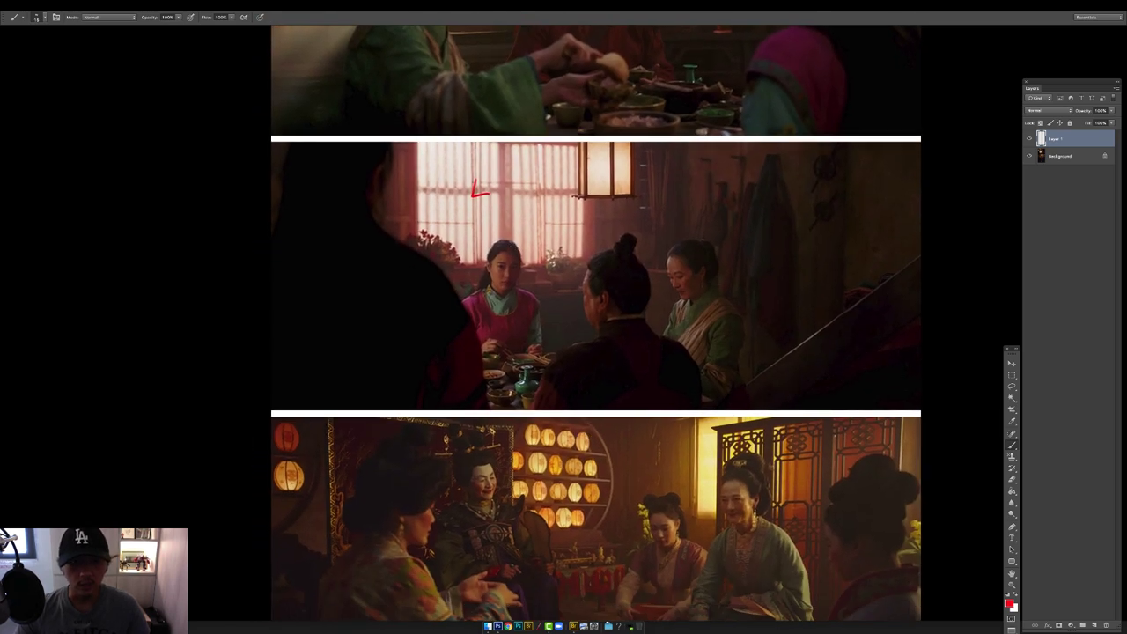
pyautogui.press('Tab')
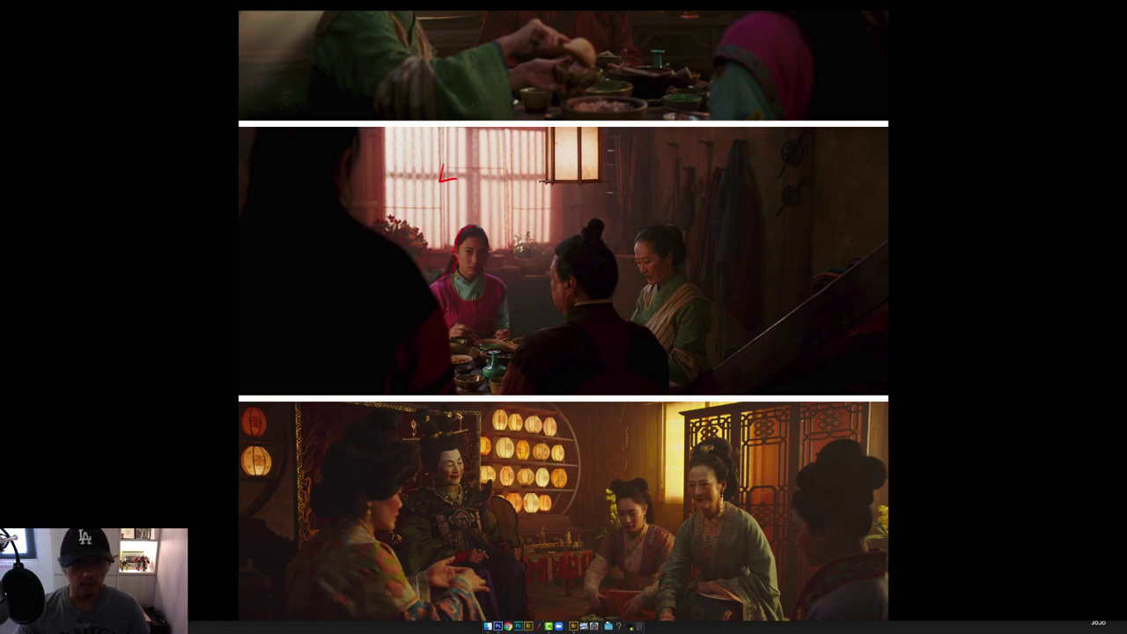
pyautogui.moveTo(475, 225); pyautogui.dragTo(490, 238)
pyautogui.moveTo(511, 311); pyautogui.dragTo(526, 308)
pyautogui.moveTo(323, 284); pyautogui.dragTo(328, 308)
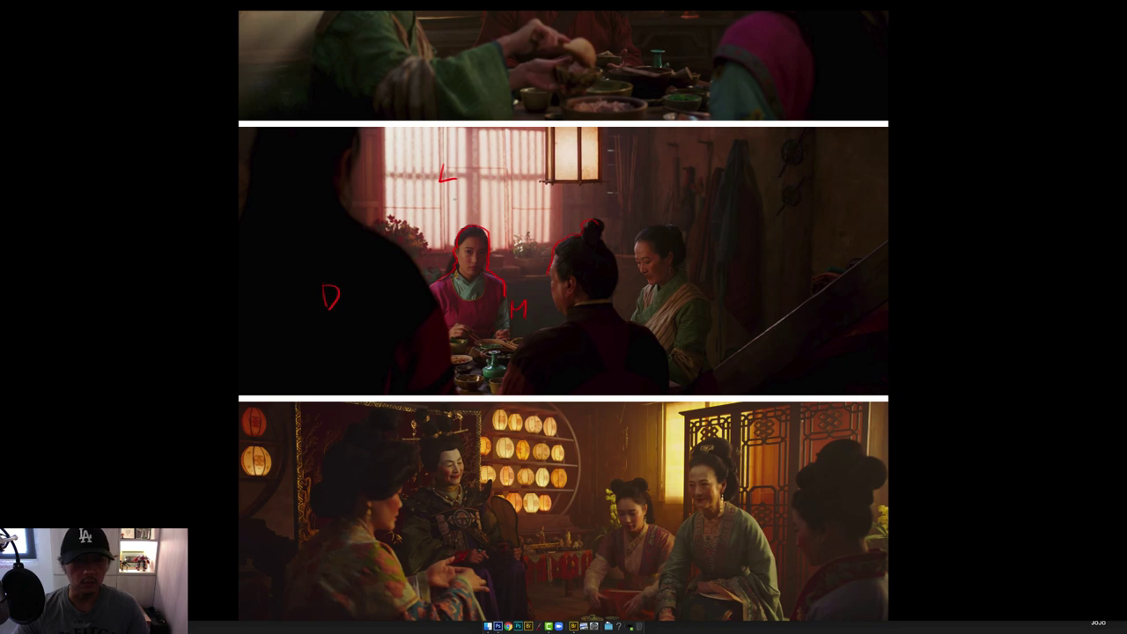
# Draw arrows leading from the light through the mid to the dark areas in the second and first Mulan frames.
pyautogui.moveTo(454, 194)
pyautogui.mouseDown()
pyautogui.moveTo(516, 250)
pyautogui.moveTo(369, 339)
pyautogui.mouseUp()
pyautogui.moveTo(379, 327)
pyautogui.mouseDown()
pyautogui.moveTo(370, 341)
pyautogui.moveTo(391, 343)
pyautogui.mouseUp()
pyautogui.moveTo(541, 171); pyautogui.dragTo(497, 383)
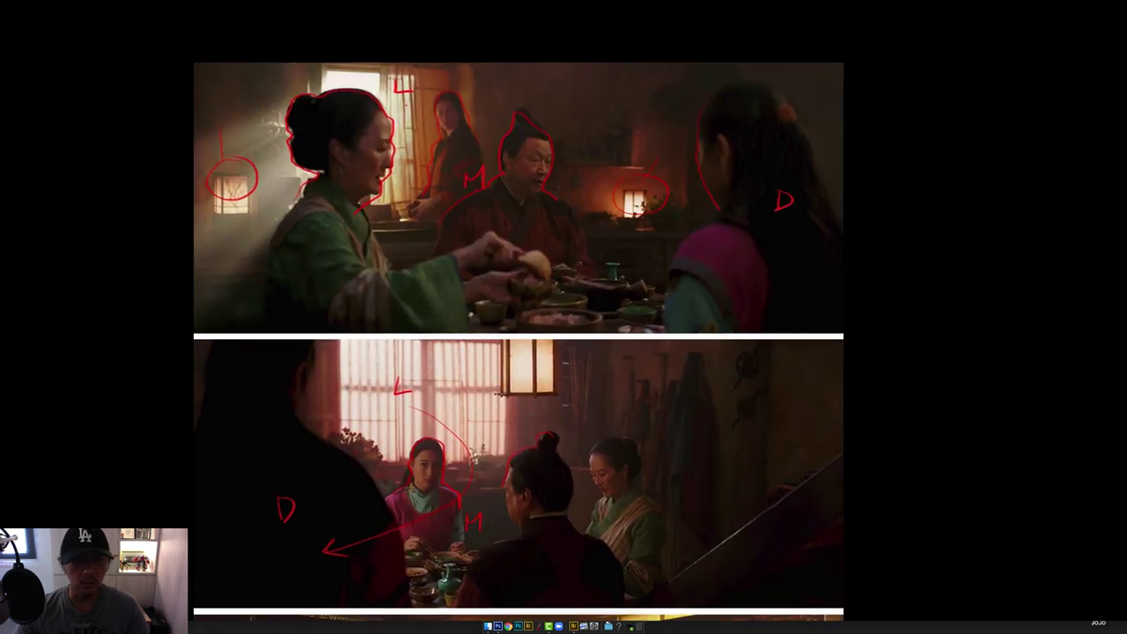
pyautogui.moveTo(424, 129)
pyautogui.mouseDown()
pyautogui.moveTo(431, 148)
pyautogui.moveTo(692, 247)
pyautogui.mouseUp()
pyautogui.moveTo(678, 239); pyautogui.dragTo(678, 258)
# Label the third Mulan frame's bright window L, the enthroned woman M and the dark foreground figure D twice.
pyautogui.moveTo(579, 390); pyautogui.dragTo(633, 138)
pyautogui.moveTo(534, 451); pyautogui.dragTo(552, 239)
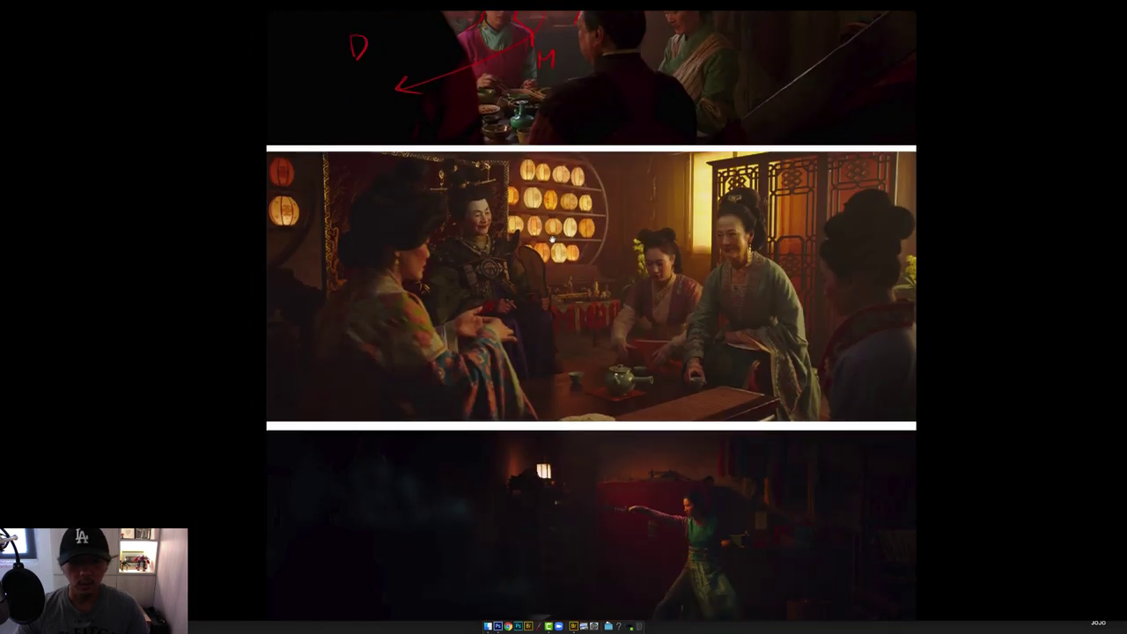
pyautogui.scroll(3, 552, 238)
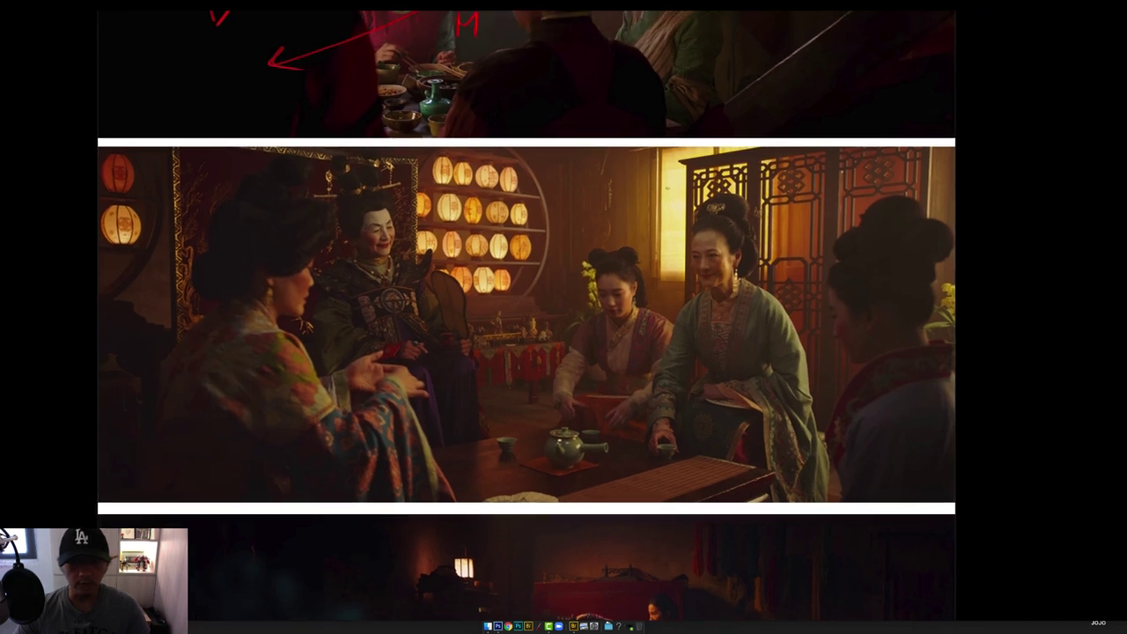
pyautogui.moveTo(666, 187); pyautogui.dragTo(678, 201)
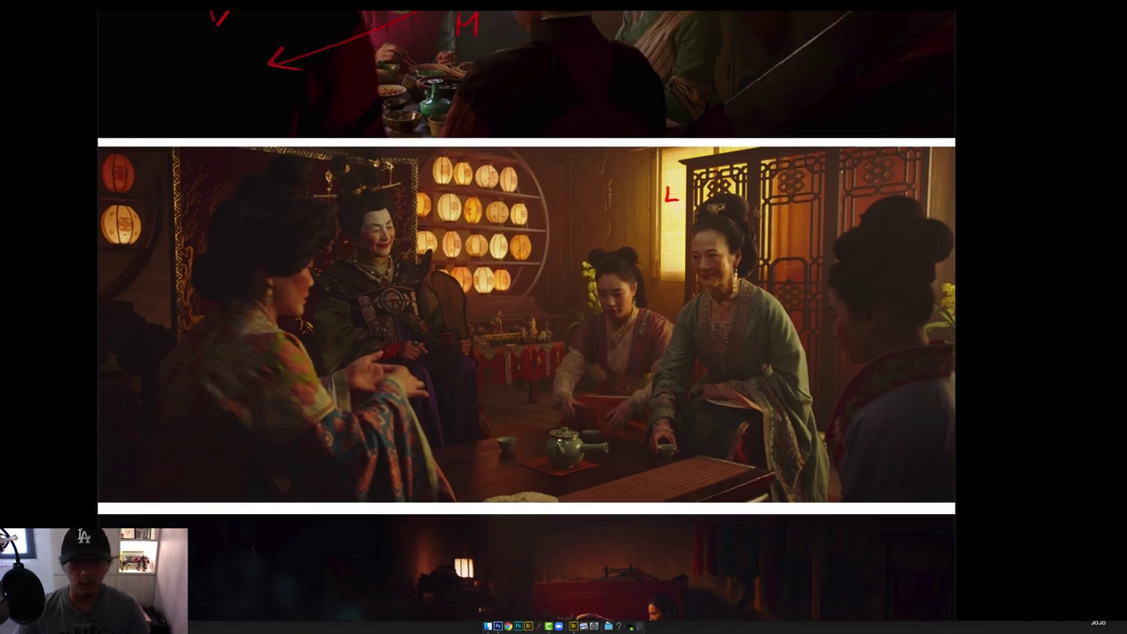
pyautogui.moveTo(604, 225); pyautogui.dragTo(621, 217)
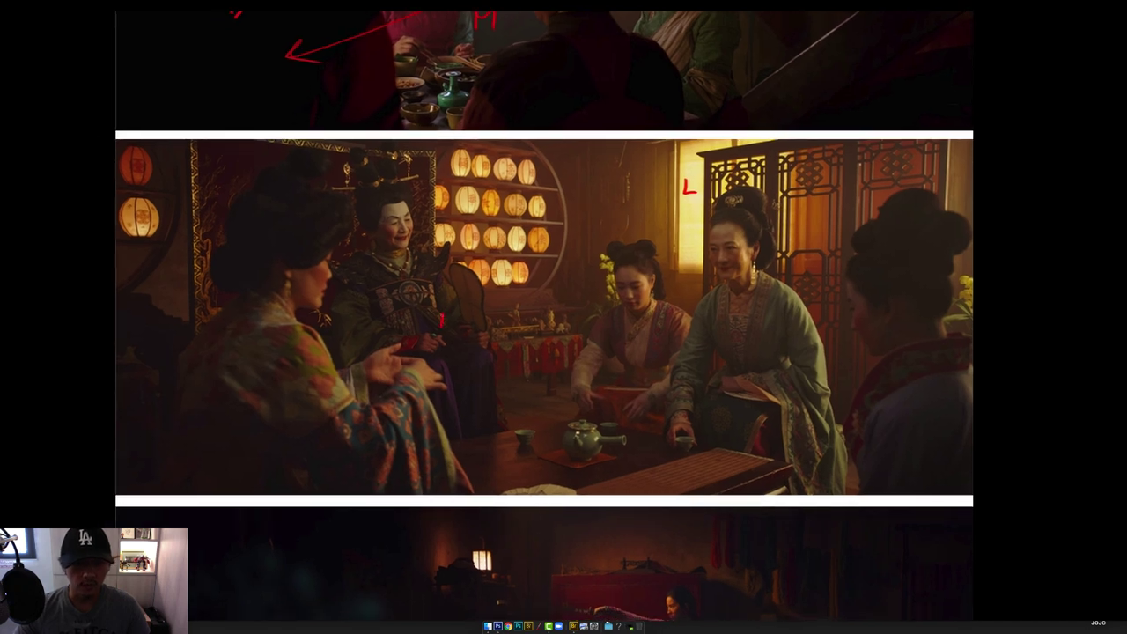
pyautogui.moveTo(442, 315); pyautogui.dragTo(455, 326)
pyautogui.moveTo(894, 355); pyautogui.dragTo(896, 375)
pyautogui.moveTo(895, 442); pyautogui.dragTo(898, 458)
# Compare the light, mid and dark markings of the first two Mulan frames with those of the third.
pyautogui.moveTo(539, 127); pyautogui.dragTo(527, 372)
pyautogui.moveTo(505, 221); pyautogui.dragTo(496, 455)
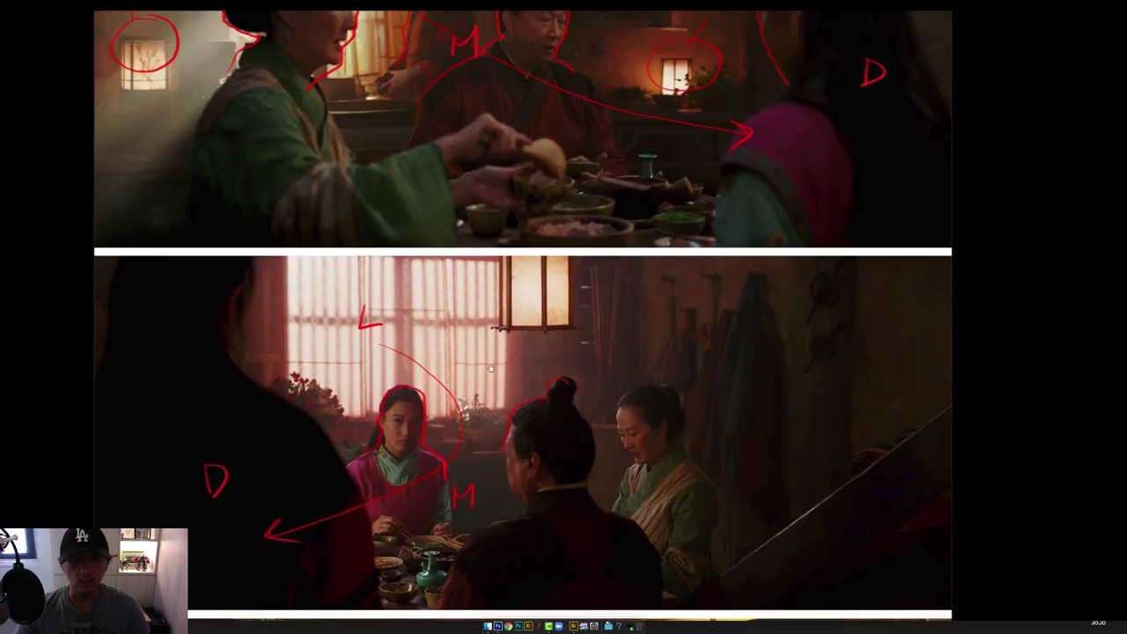
pyautogui.moveTo(492, 285); pyautogui.dragTo(497, 353)
pyautogui.scroll(-10, 498, 352)
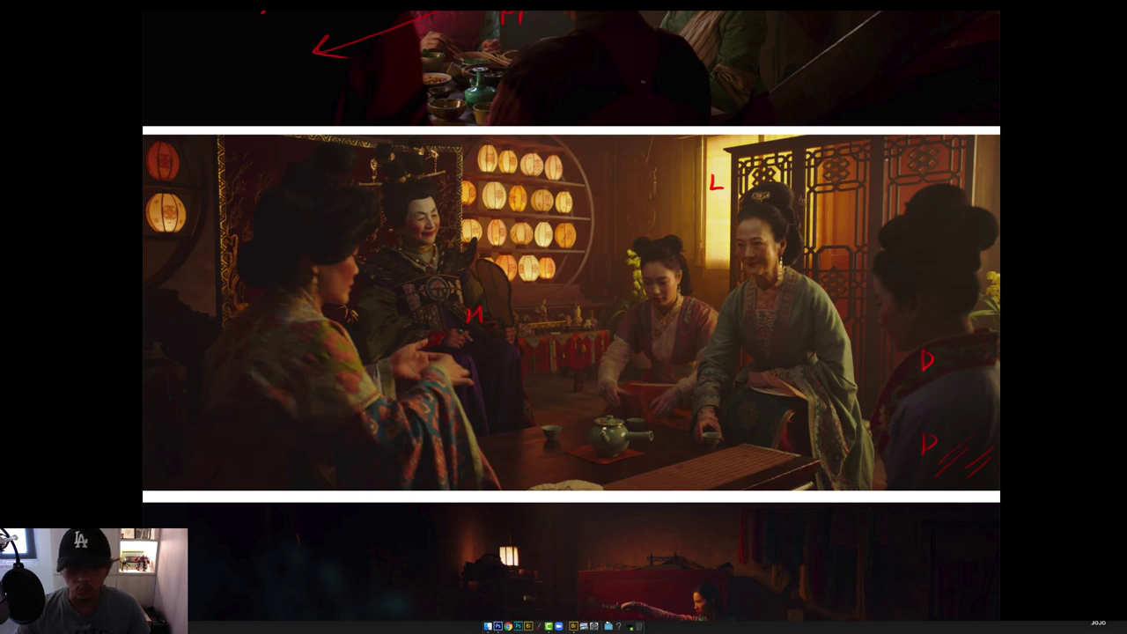
pyautogui.moveTo(462, 250); pyautogui.dragTo(480, 235)
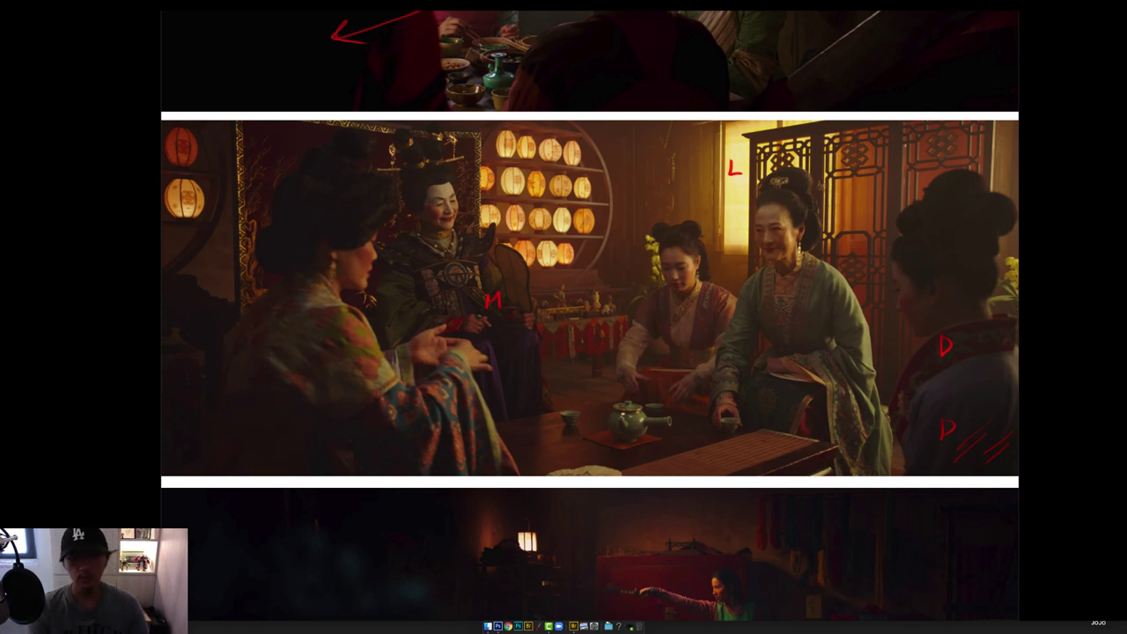
# Circle the lit lamp in the dark fourth Mulan frame and draw an arrow pointing at the glow on the wall beside it.
pyautogui.scroll(-3, 590, 317)
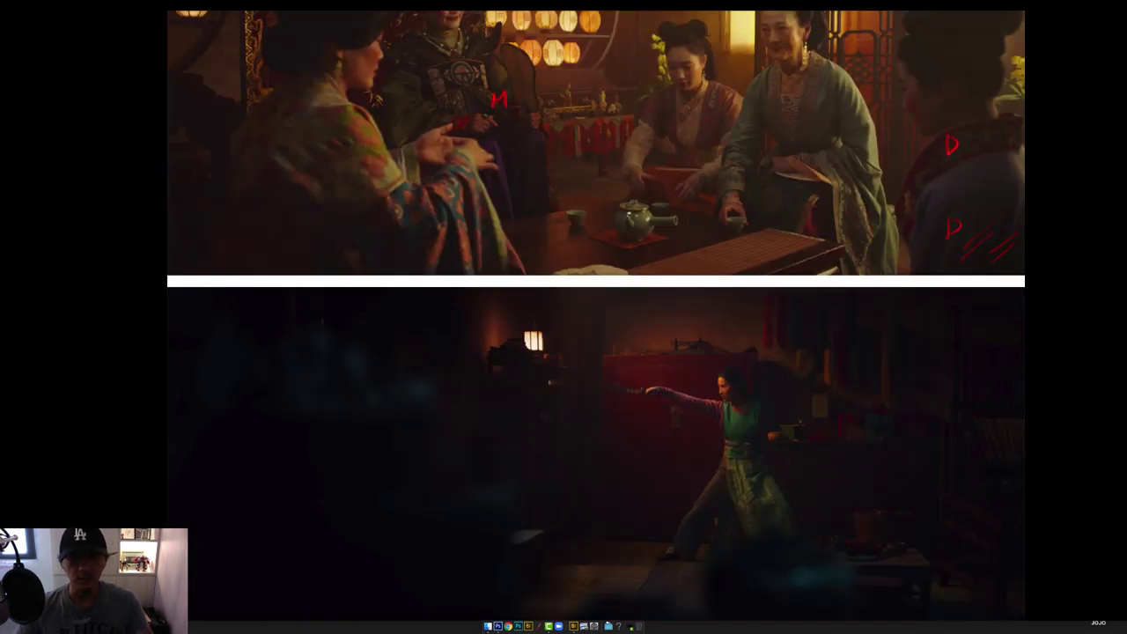
pyautogui.scroll(5, 630, 330)
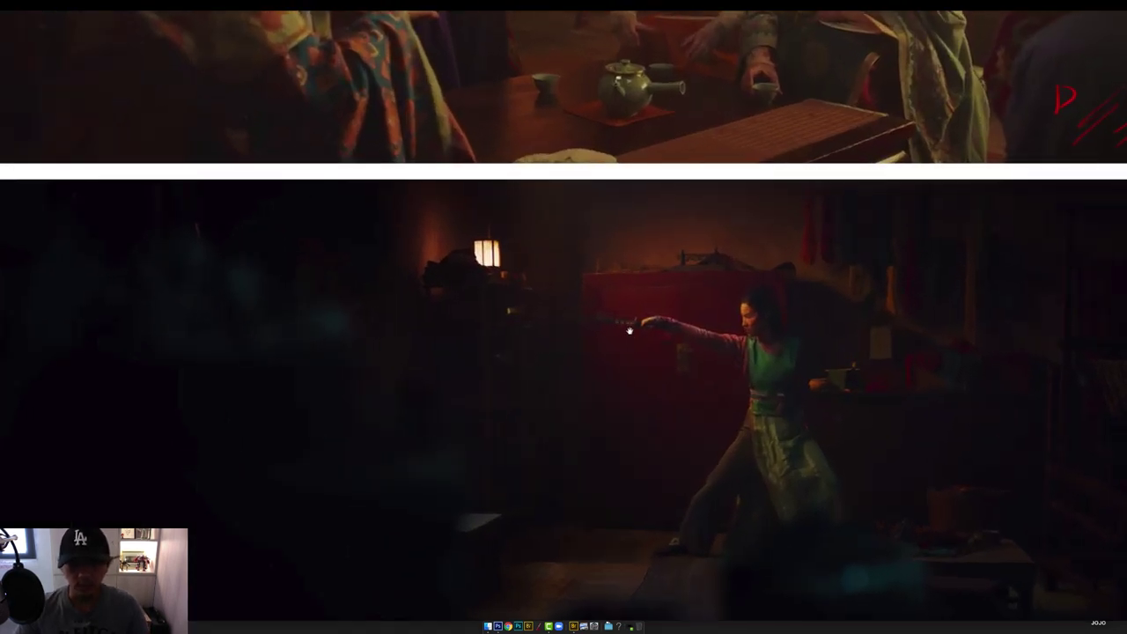
pyautogui.scroll(-4, 630, 330)
pyautogui.scroll(4, 576, 305)
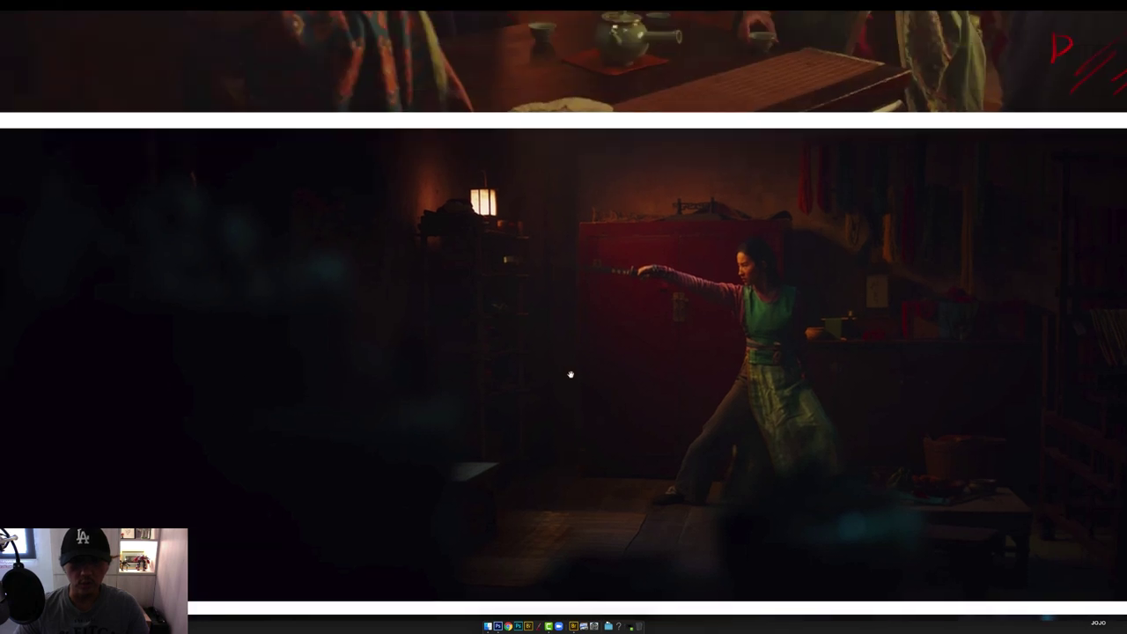
pyautogui.moveTo(570, 374); pyautogui.dragTo(560, 390)
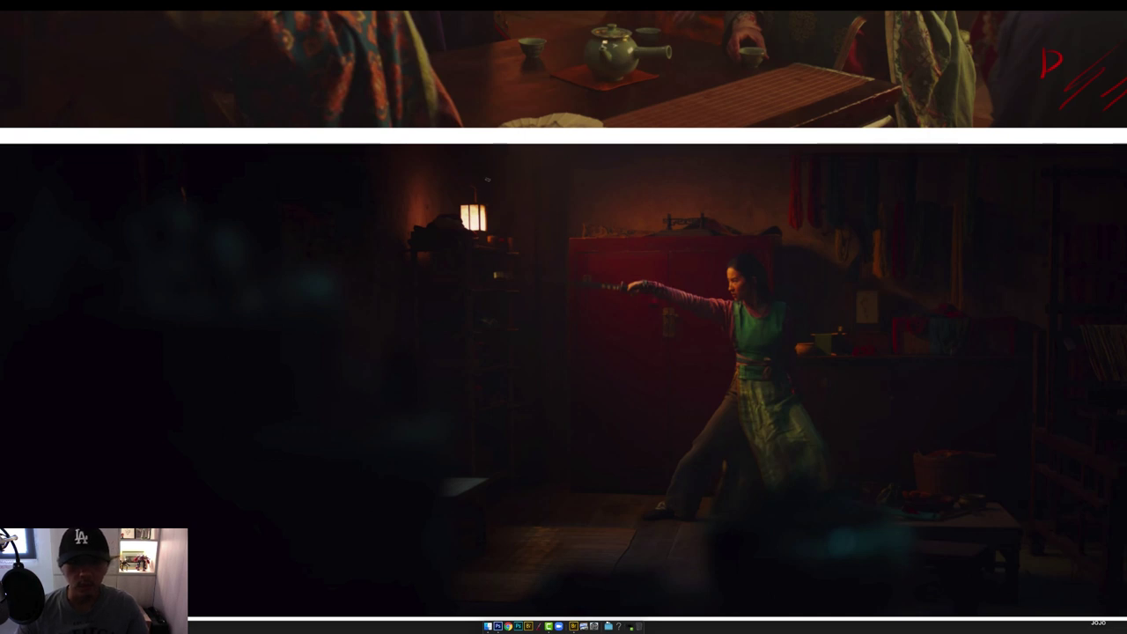
pyautogui.moveTo(484, 194)
pyautogui.mouseDown()
pyautogui.moveTo(478, 218)
pyautogui.moveTo(491, 215)
pyautogui.mouseUp()
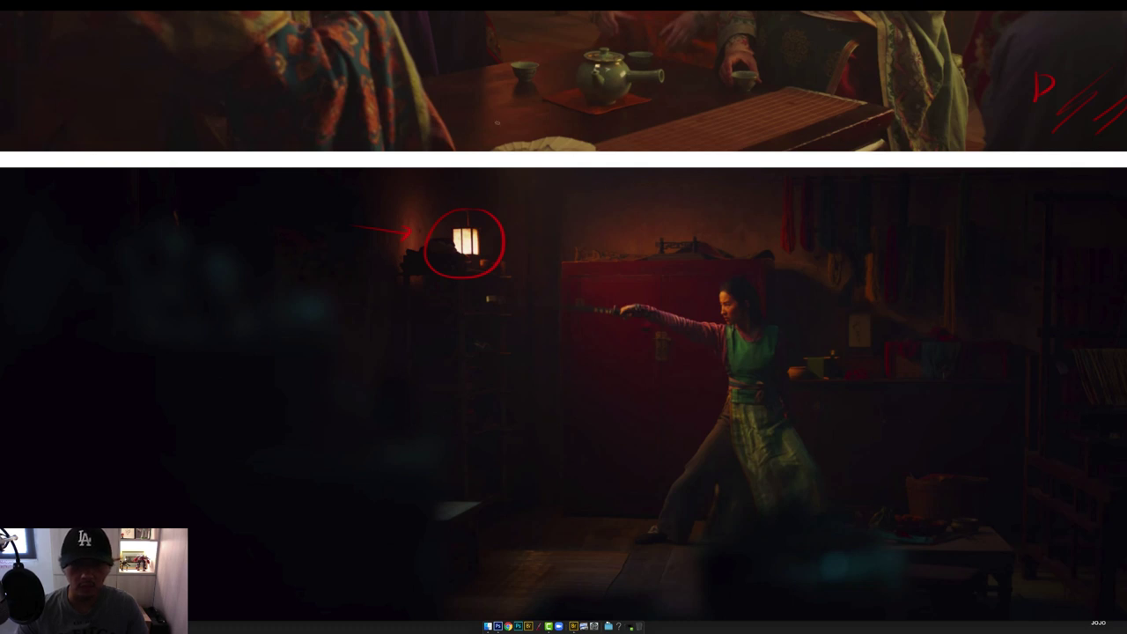
pyautogui.moveTo(493, 122); pyautogui.dragTo(871, 317)
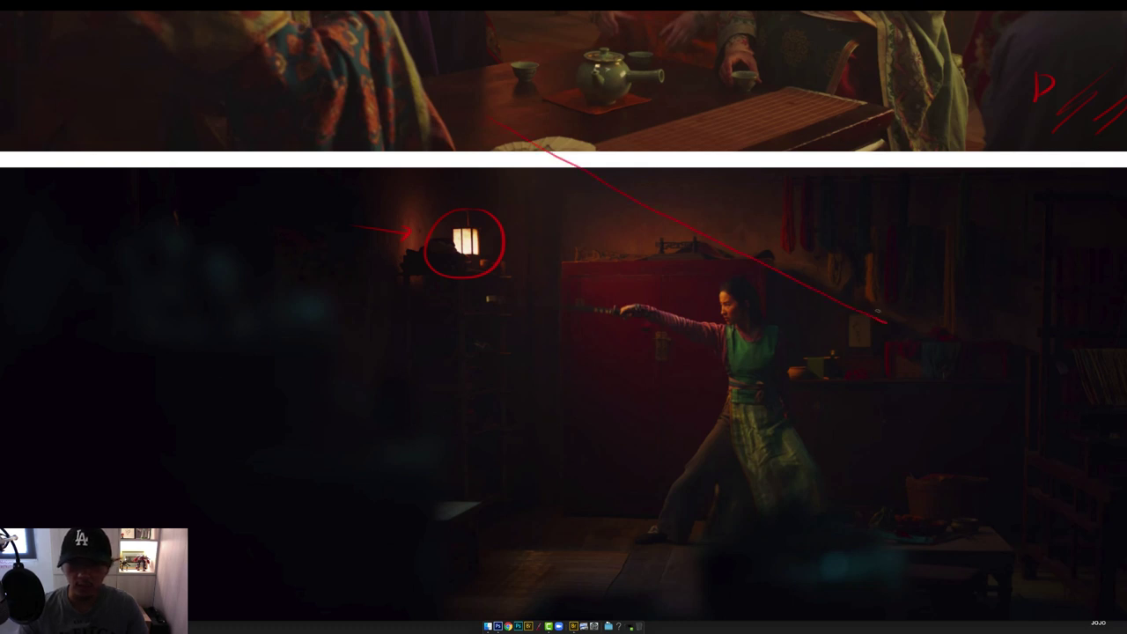
pyautogui.hotkey('ctrl', 'z')
pyautogui.moveTo(835, 292); pyautogui.dragTo(937, 336)
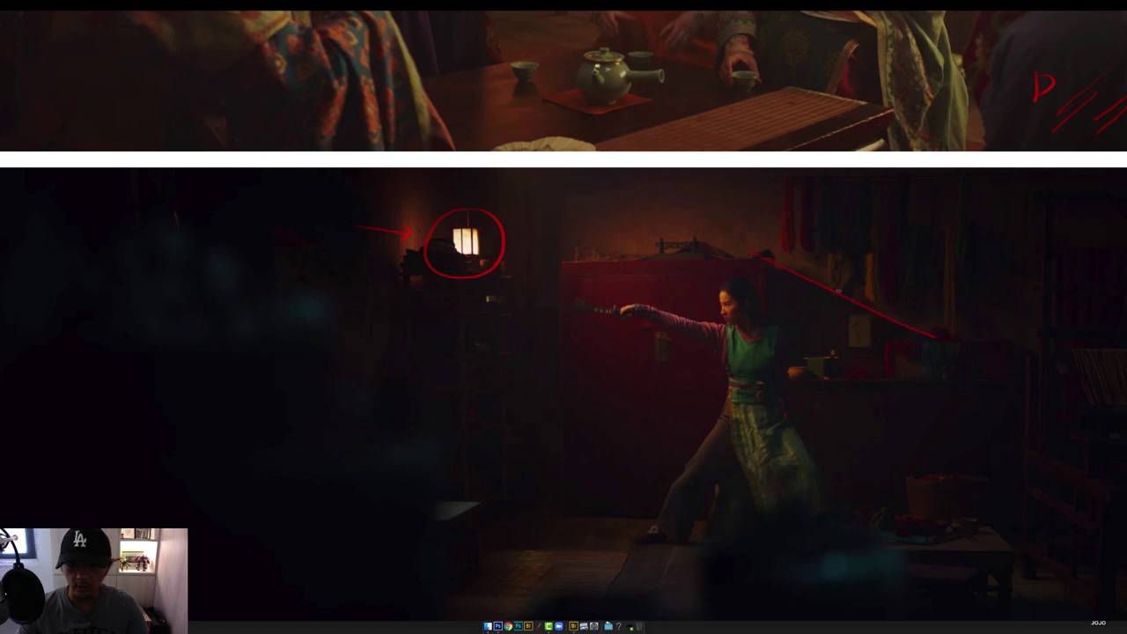
pyautogui.hotkey('ctrl', 'z')
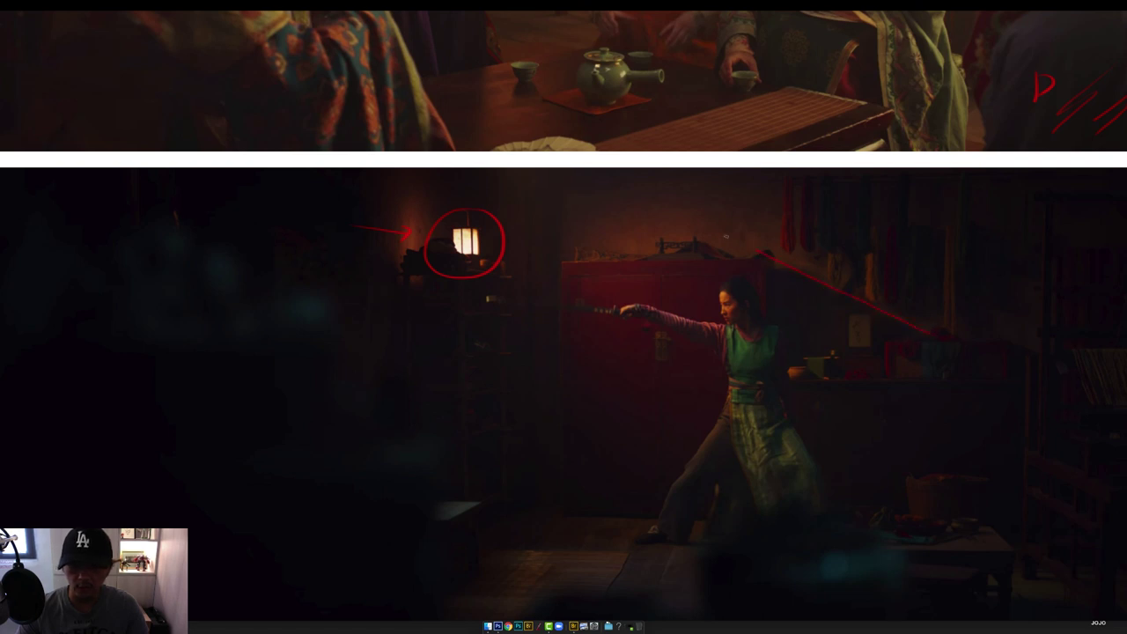
# Draw in red the cone of an off-screen spotlight falling from above the lamp across the fighting woman and the back wall.
pyautogui.moveTo(725, 236)
pyautogui.mouseDown()
pyautogui.moveTo(452, 105)
pyautogui.moveTo(564, 511)
pyautogui.mouseUp()
pyautogui.moveTo(641, 491); pyautogui.dragTo(931, 326)
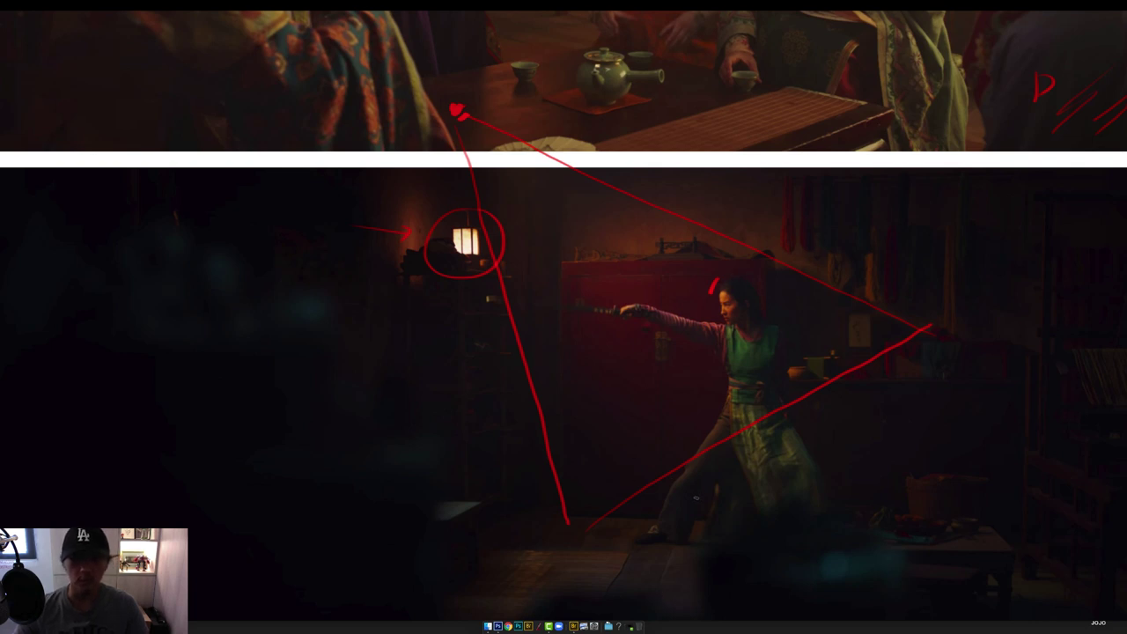
pyautogui.moveTo(705, 287); pyautogui.dragTo(682, 281)
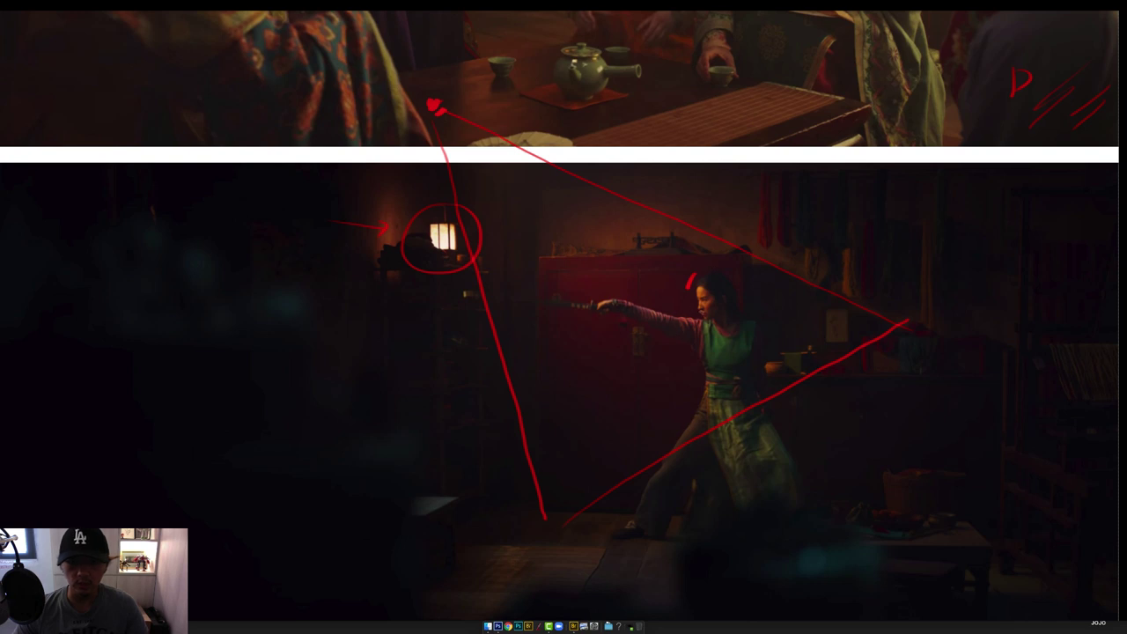
# Circle three dim areas beyond the light cone in the fourth Mulan frame: the low table, the furniture and the shelf above it.
pyautogui.hscroll(5, 808, 271)
pyautogui.scroll(-2, 808, 271)
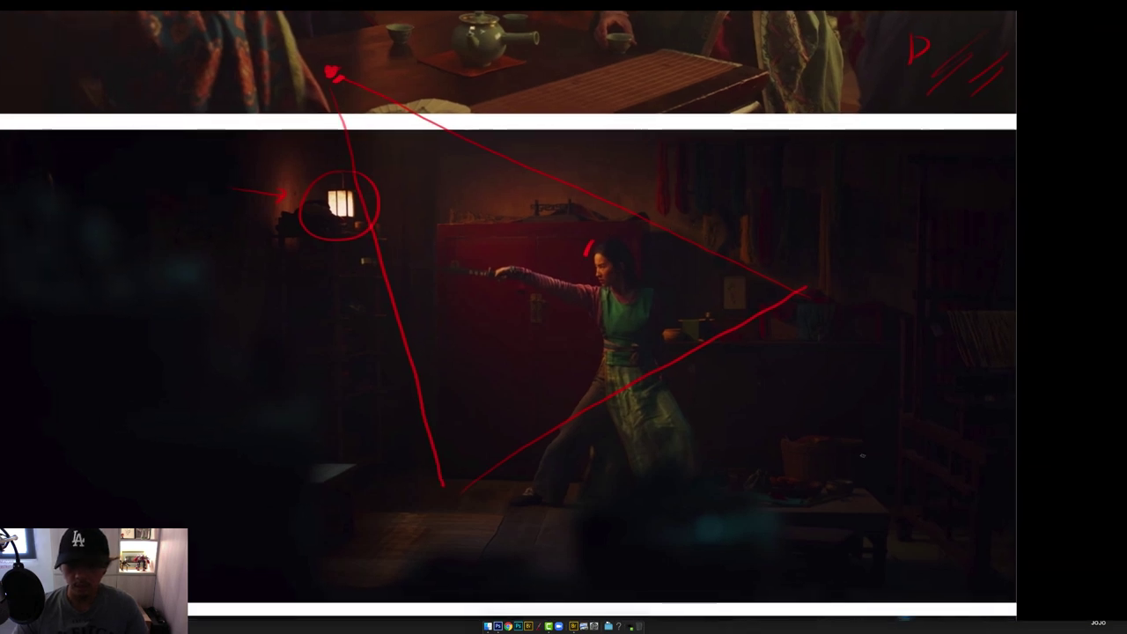
pyautogui.moveTo(898, 464)
pyautogui.mouseDown()
pyautogui.moveTo(797, 500)
pyautogui.moveTo(907, 466)
pyautogui.mouseUp()
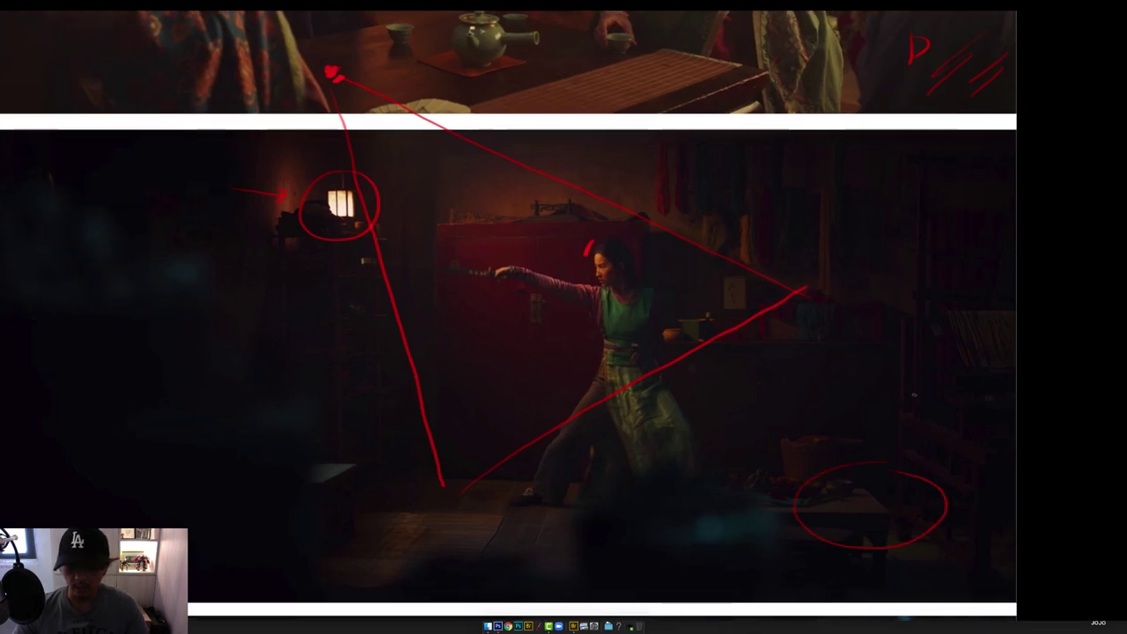
pyautogui.moveTo(876, 392); pyautogui.dragTo(977, 373)
pyautogui.moveTo(948, 308); pyautogui.dragTo(964, 313)
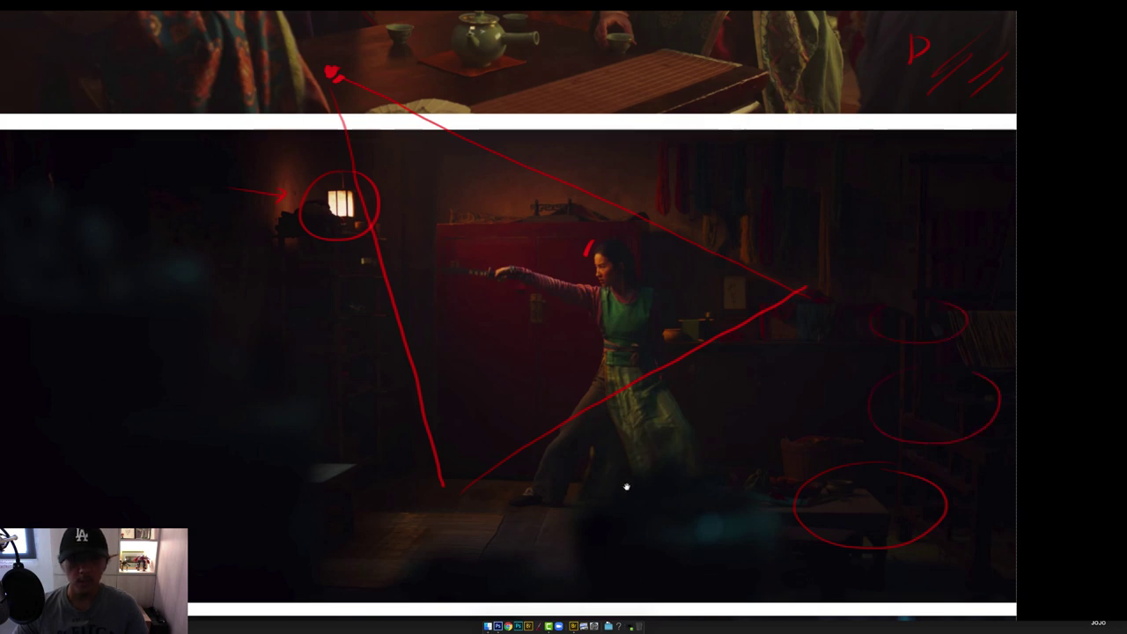
# On the Mulan close-up, draw three arrows toward the lit side labelled L and one toward the shadow side labelled D.
pyautogui.moveTo(616, 535); pyautogui.dragTo(707, 343)
pyautogui.moveTo(302, 281); pyautogui.dragTo(475, 324)
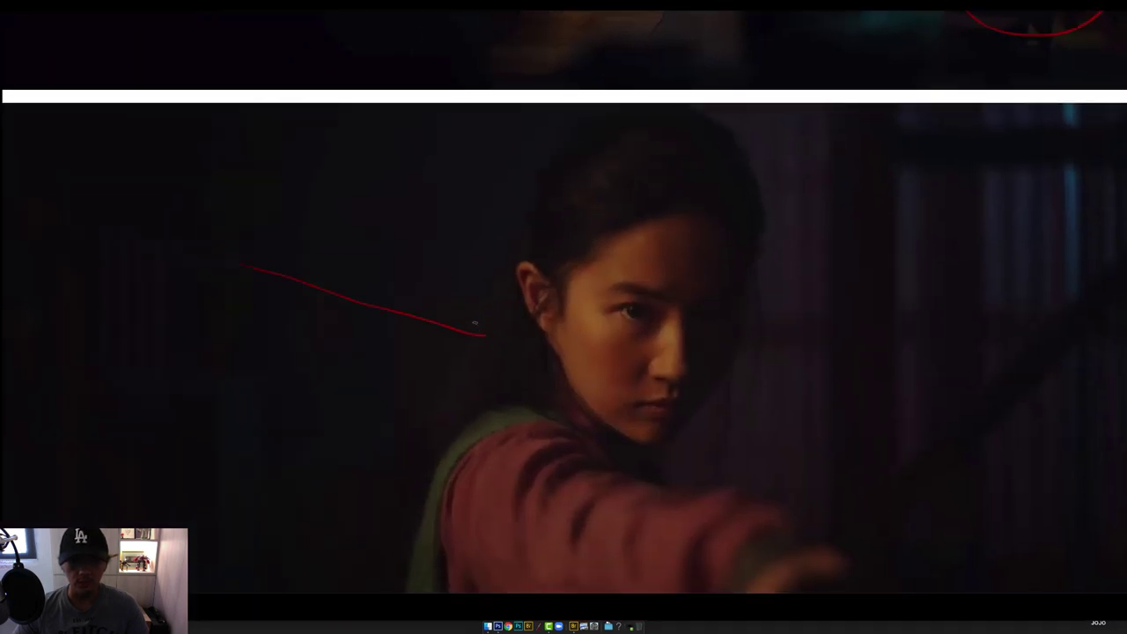
pyautogui.moveTo(378, 188); pyautogui.dragTo(533, 236)
pyautogui.moveTo(326, 369)
pyautogui.mouseDown()
pyautogui.moveTo(478, 415)
pyautogui.moveTo(519, 420)
pyautogui.mouseUp()
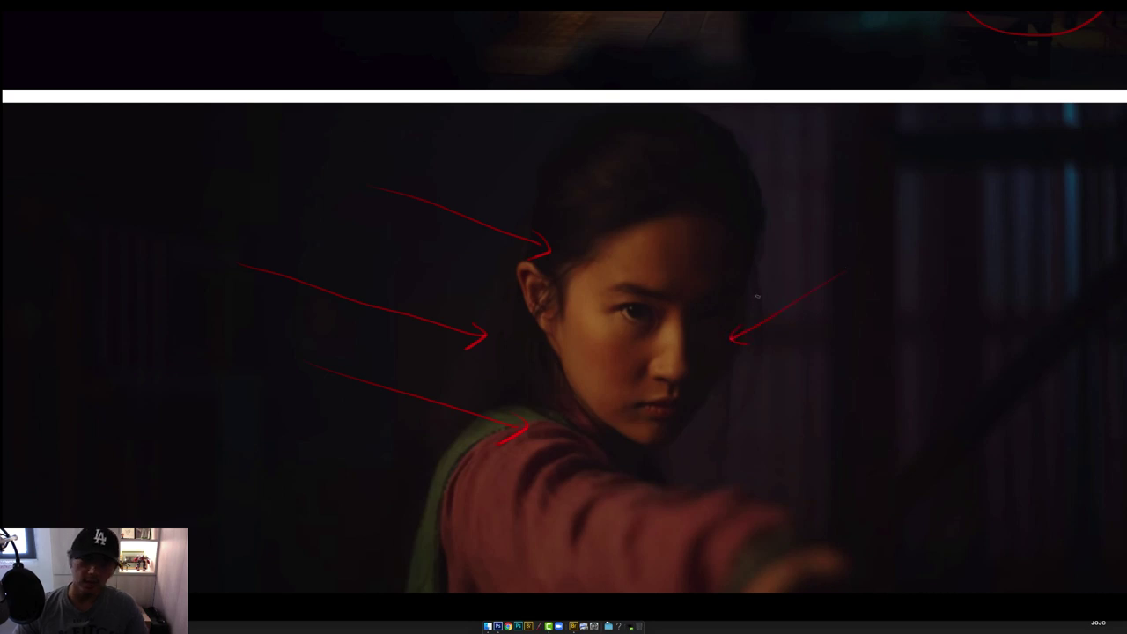
pyautogui.moveTo(867, 262); pyautogui.dragTo(871, 262)
pyautogui.moveTo(405, 262); pyautogui.dragTo(422, 279)
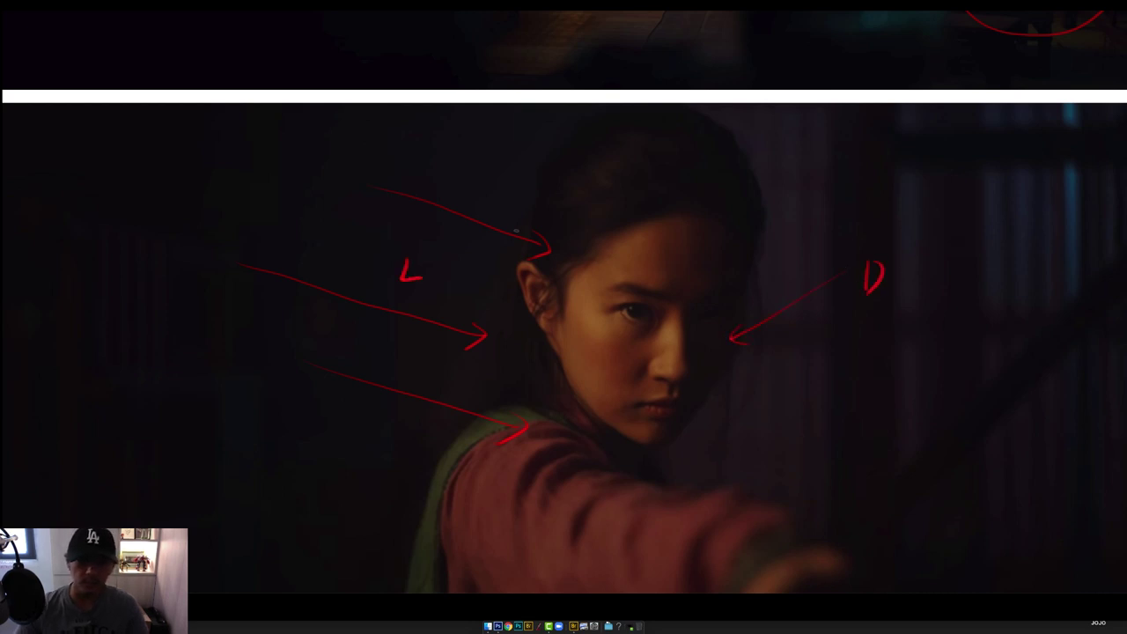
# Circle the fighting woman's head in the fourth Mulan frame in red.
pyautogui.scroll(5, 707, 117)
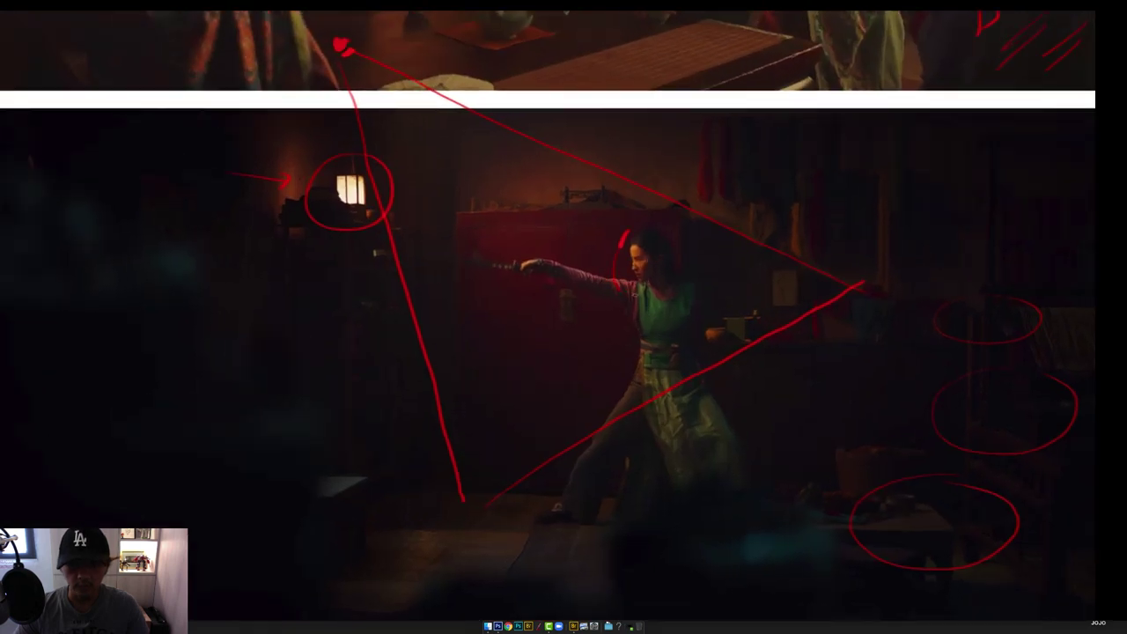
pyautogui.moveTo(627, 255); pyautogui.dragTo(659, 238)
pyautogui.scroll(-5, 598, 440)
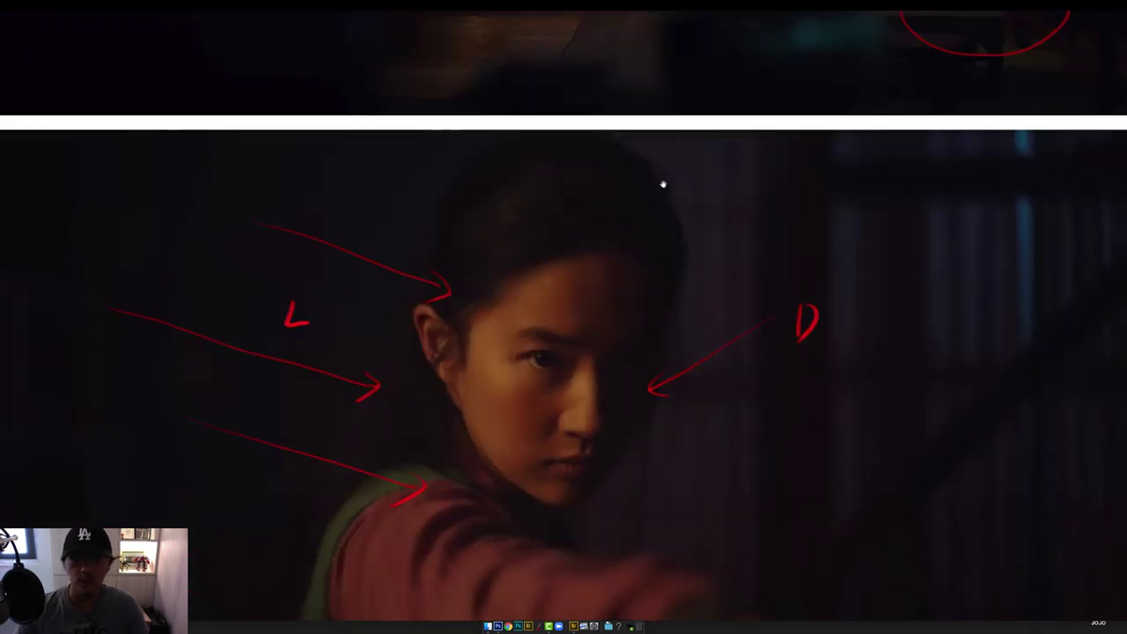
# Review the annotated Mulan frames from the close-up back to the second frame, and view the third frame up close.
pyautogui.keyDown('alt'); pyautogui.click(615, 302); pyautogui.keyUp('alt')
pyautogui.moveTo(609, 164); pyautogui.dragTo(581, 364)
pyautogui.scroll(10, 581, 363)
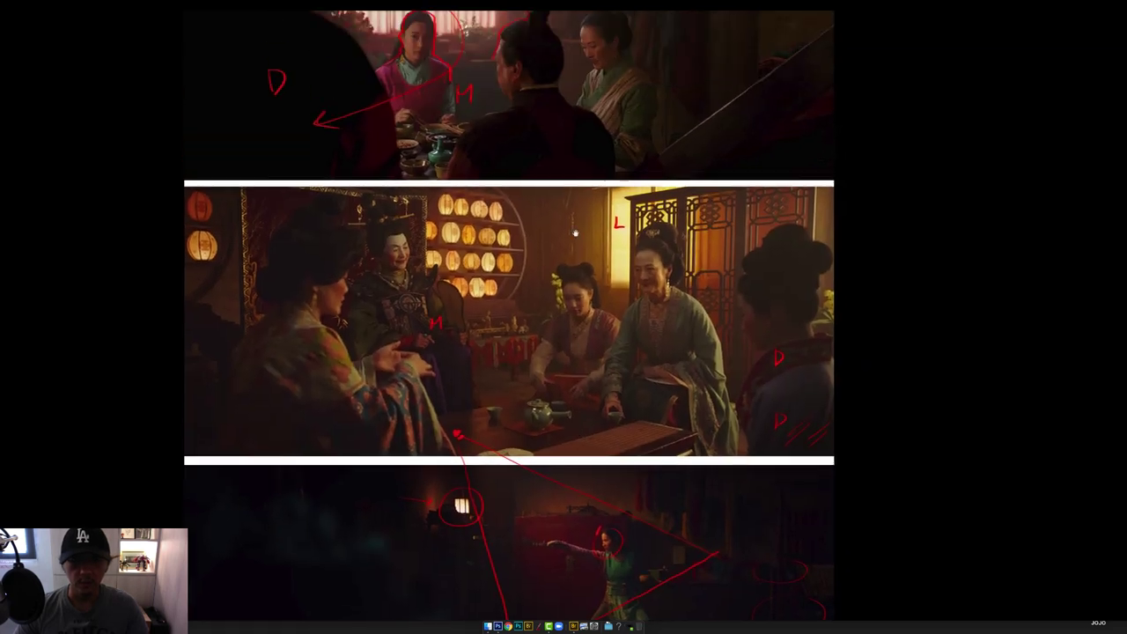
pyautogui.scroll(3, 583, 269)
pyautogui.scroll(-7, 566, 421)
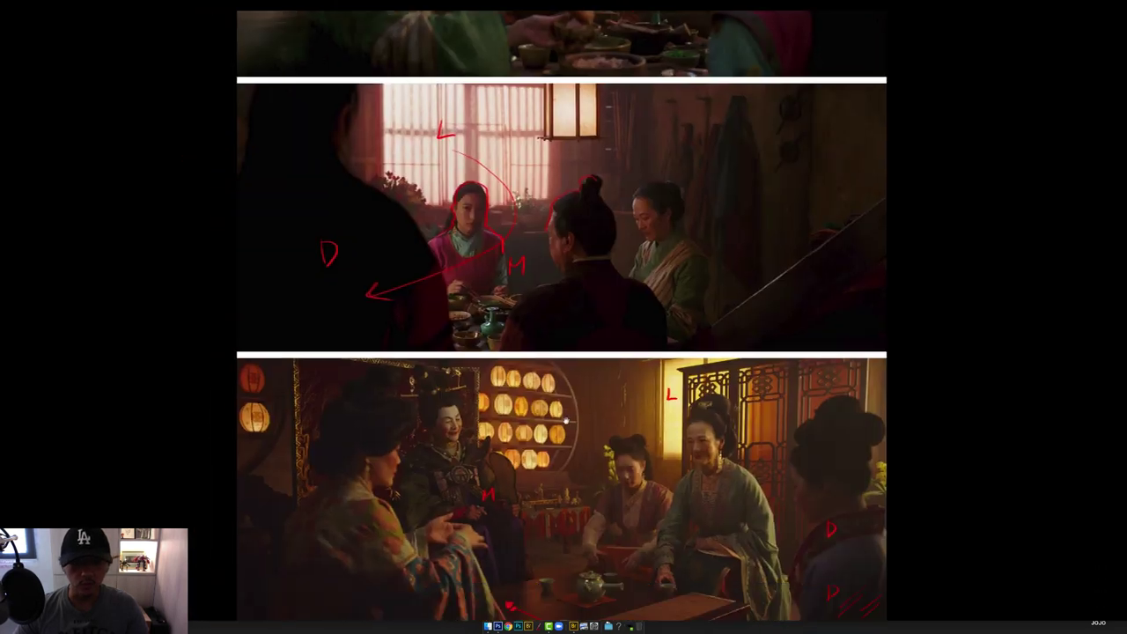
pyautogui.scroll(-3, 557, 437)
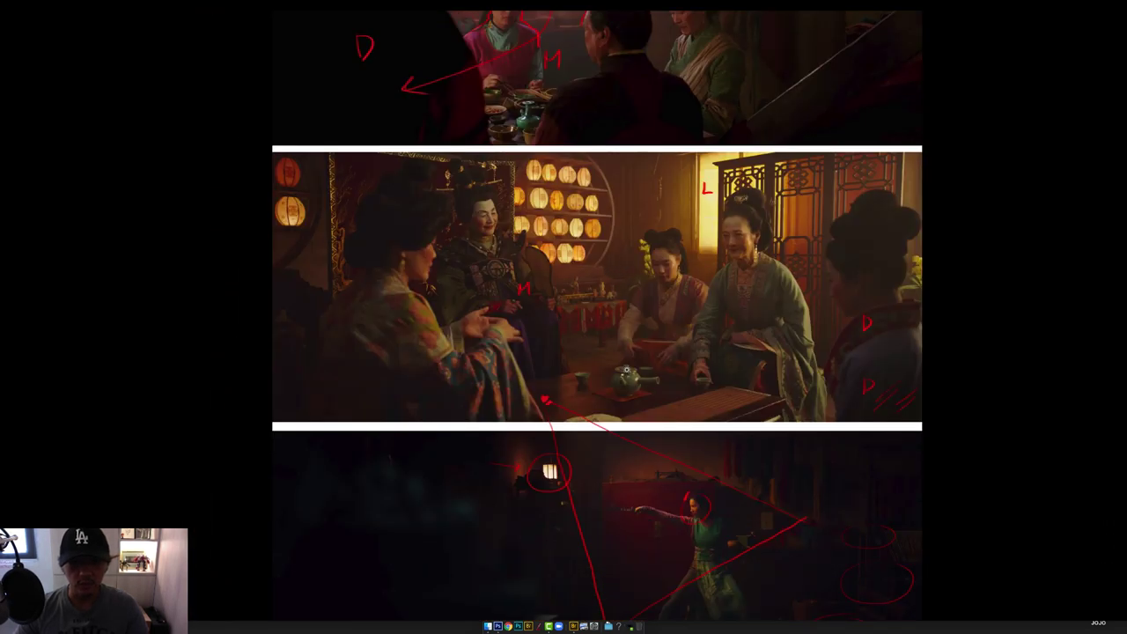
pyautogui.scroll(3, 626, 368)
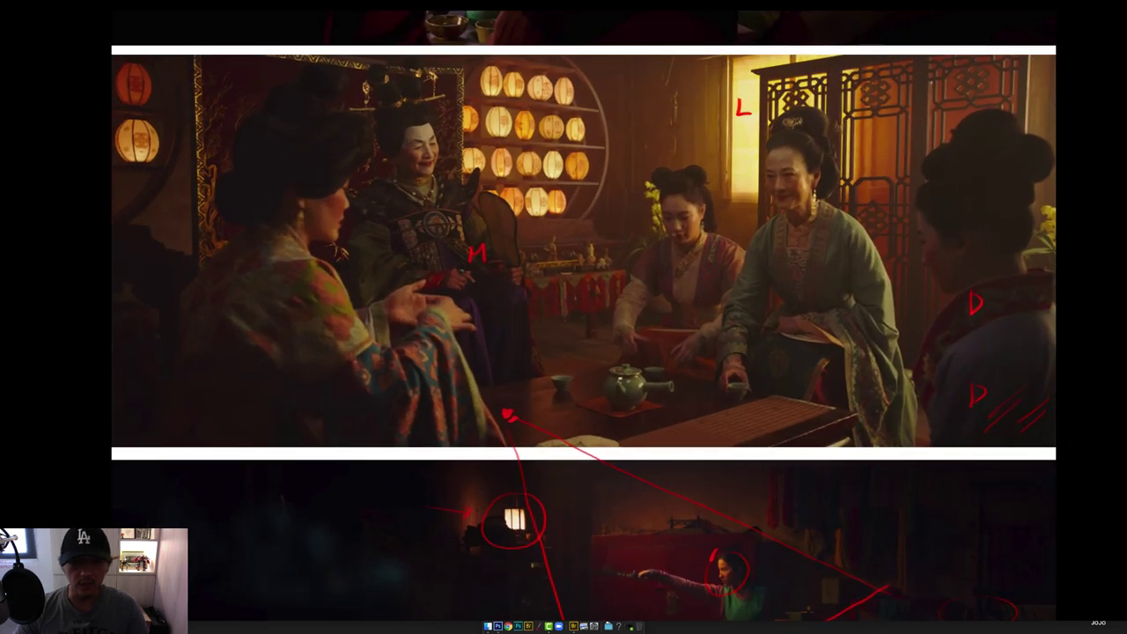
# In the third Mulan frame, circle the teapot highlight beside the handle and draw three lines fanning out from it toward the light.
pyautogui.scroll(7, 644, 377)
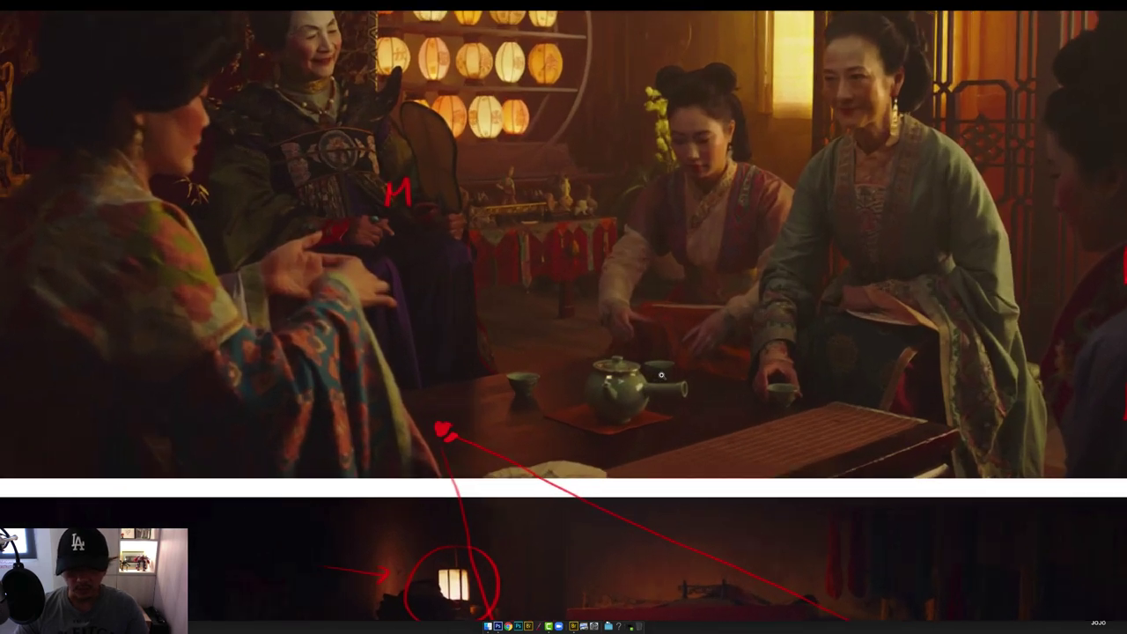
pyautogui.scroll(5, 678, 368)
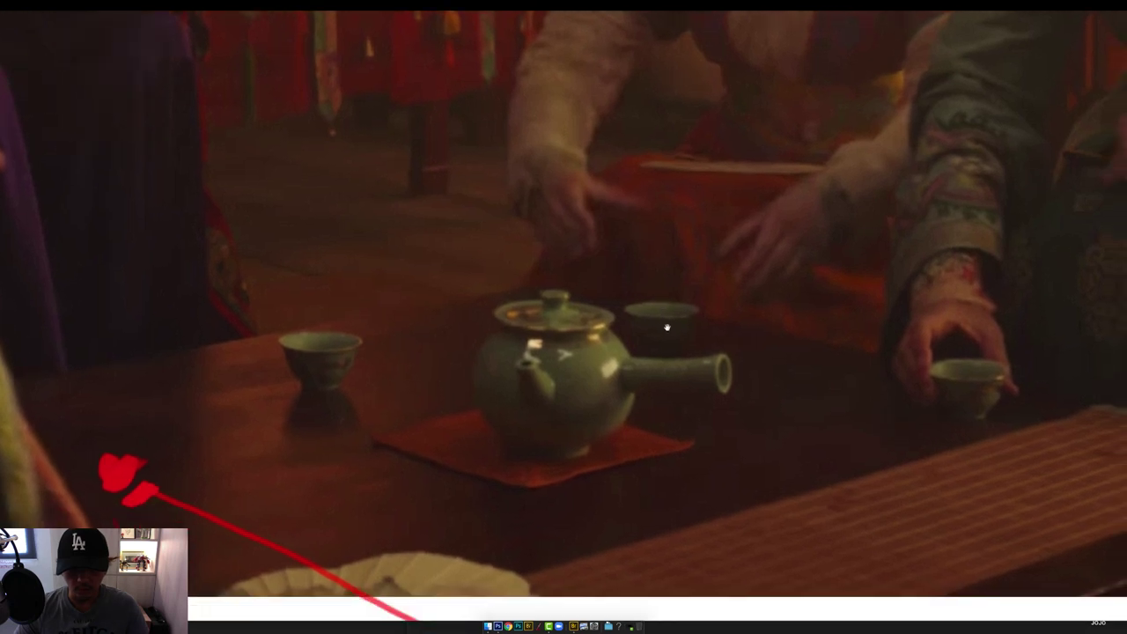
pyautogui.moveTo(586, 378); pyautogui.dragTo(626, 350)
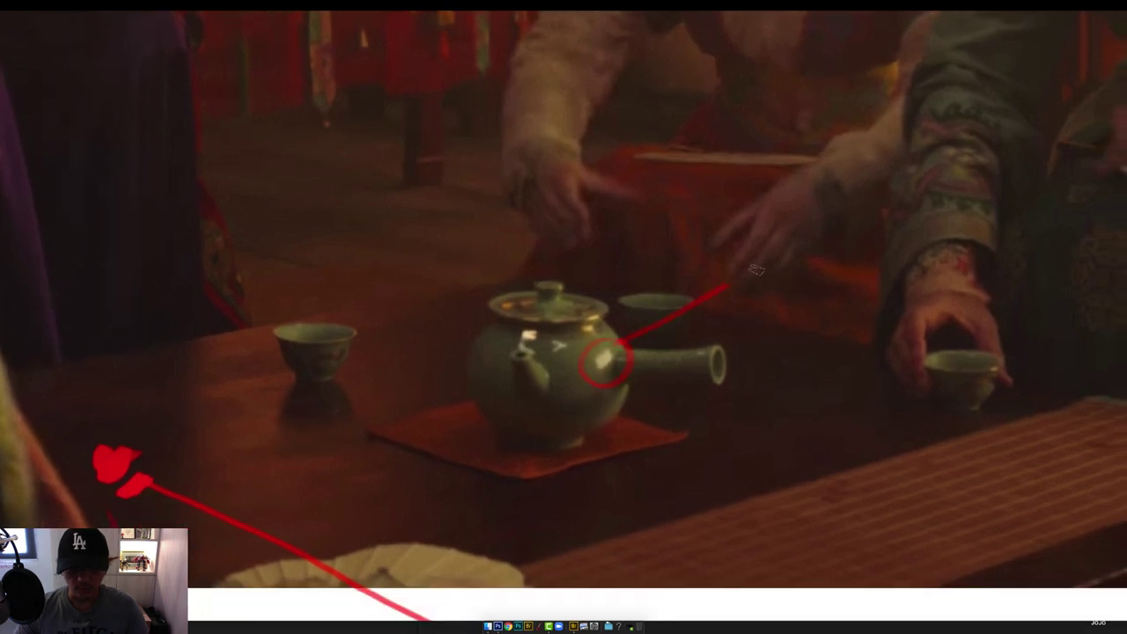
pyautogui.moveTo(756, 270); pyautogui.dragTo(765, 267)
pyautogui.moveTo(744, 266); pyautogui.dragTo(750, 280)
pyautogui.moveTo(627, 362); pyautogui.dragTo(821, 327)
pyautogui.moveTo(808, 320); pyautogui.dragTo(811, 334)
pyautogui.moveTo(627, 383); pyautogui.dragTo(774, 383)
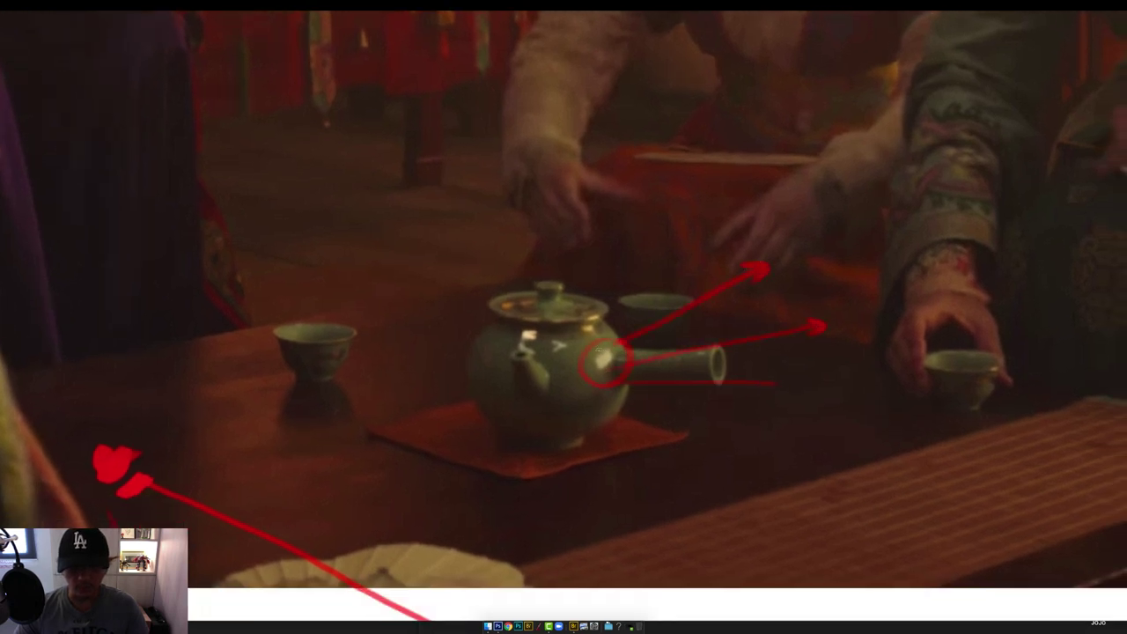
# Mark the teapot highlight near the spout with a circle and two arrows pointing away from it to the left.
pyautogui.moveTo(557, 321)
pyautogui.mouseDown()
pyautogui.moveTo(620, 341)
pyautogui.moveTo(467, 253)
pyautogui.mouseUp()
pyautogui.moveTo(563, 359); pyautogui.dragTo(431, 355)
pyautogui.scroll(-1, 599, 357)
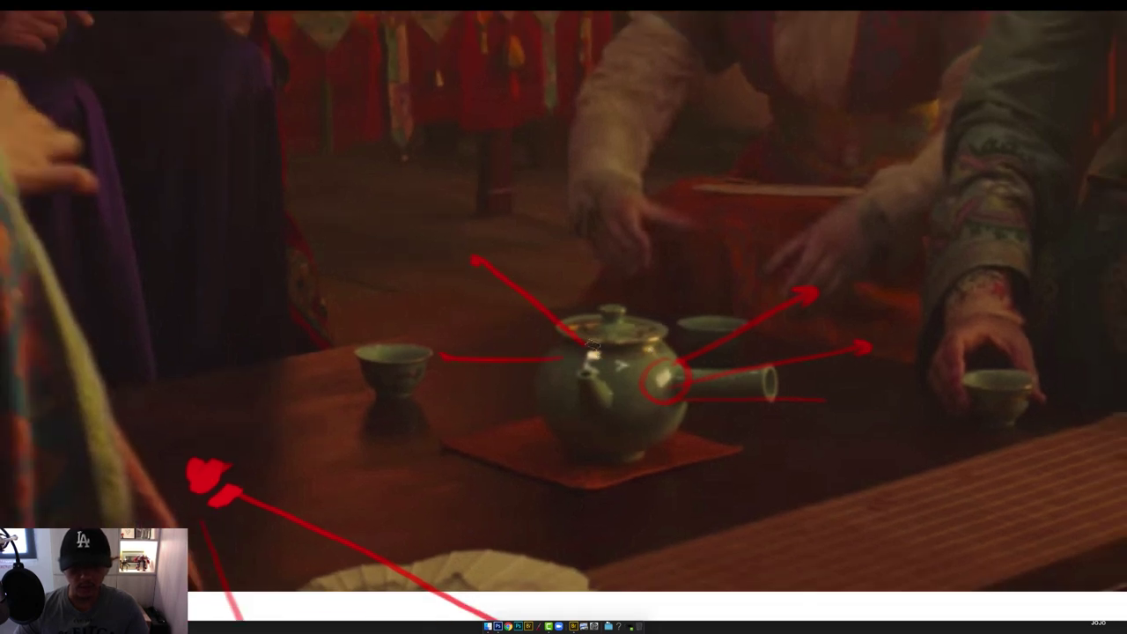
pyautogui.moveTo(593, 345); pyautogui.dragTo(581, 364)
# Hatch five red strokes across the shoulder and upper arm of the foreground woman in the floral robe.
pyautogui.scroll(-4, 624, 334)
pyautogui.moveTo(475, 249)
pyautogui.mouseDown()
pyautogui.moveTo(639, 314)
pyautogui.moveTo(865, 352)
pyautogui.mouseUp()
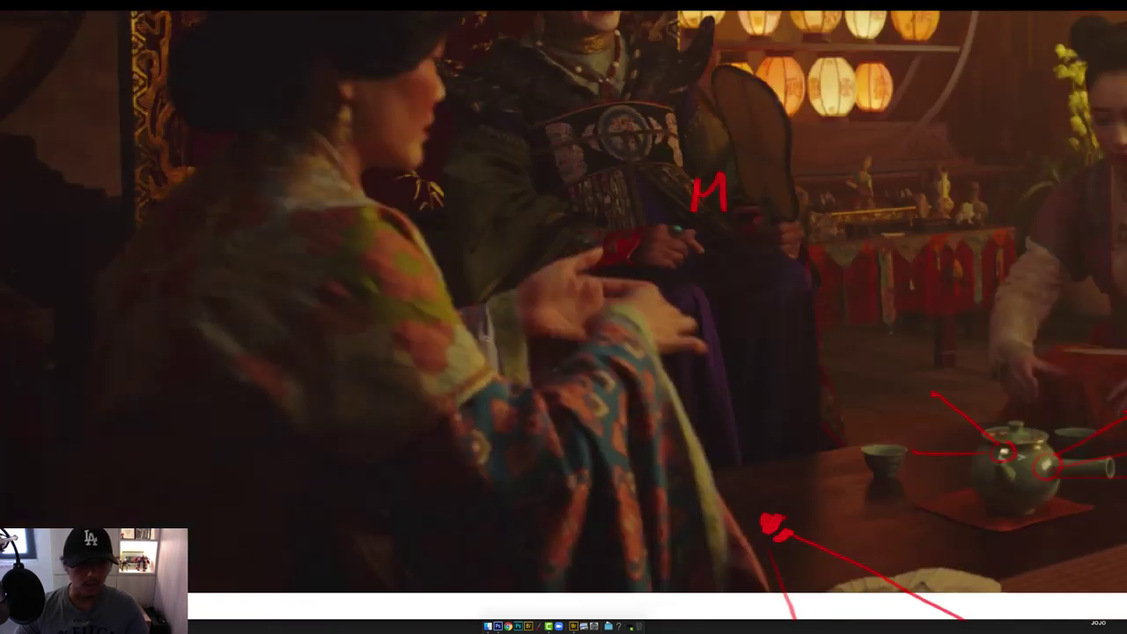
pyautogui.moveTo(339, 258); pyautogui.dragTo(296, 333)
pyautogui.moveTo(288, 245); pyautogui.dragTo(247, 324)
pyautogui.moveTo(240, 219); pyautogui.dragTo(179, 305)
pyautogui.moveTo(380, 301); pyautogui.dragTo(330, 414)
pyautogui.moveTo(414, 334); pyautogui.dragTo(388, 417)
# Draw a red stroke on the dark foreground woman's shoulder and trace the edge of her neck and back beside the yellow flowers.
pyautogui.moveTo(911, 335); pyautogui.dragTo(295, 254)
pyautogui.scroll(-4, 523, 342)
pyautogui.moveTo(749, 294); pyautogui.dragTo(467, 348)
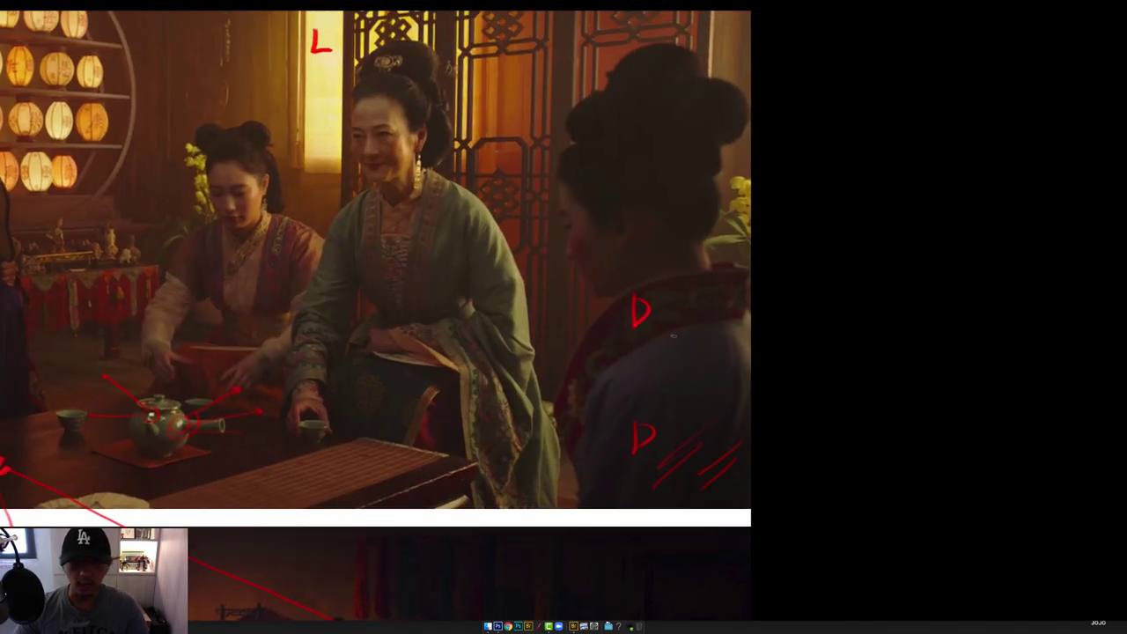
pyautogui.moveTo(675, 333); pyautogui.dragTo(688, 397)
pyautogui.scroll(2, 721, 286)
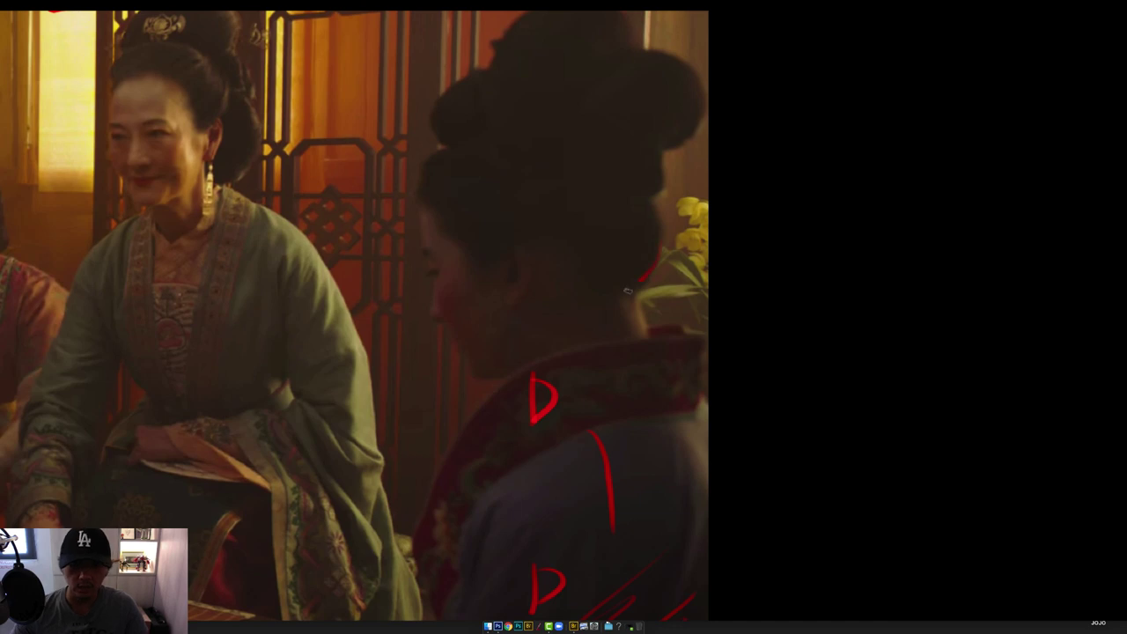
pyautogui.moveTo(661, 251)
pyautogui.mouseDown()
pyautogui.moveTo(638, 348)
pyautogui.moveTo(695, 467)
pyautogui.mouseUp()
pyautogui.scroll(-2, 612, 448)
# Circle the remaining highlights on the teapot and draw two arrows pointing upward from its lid area.
pyautogui.scroll(2, 558, 335)
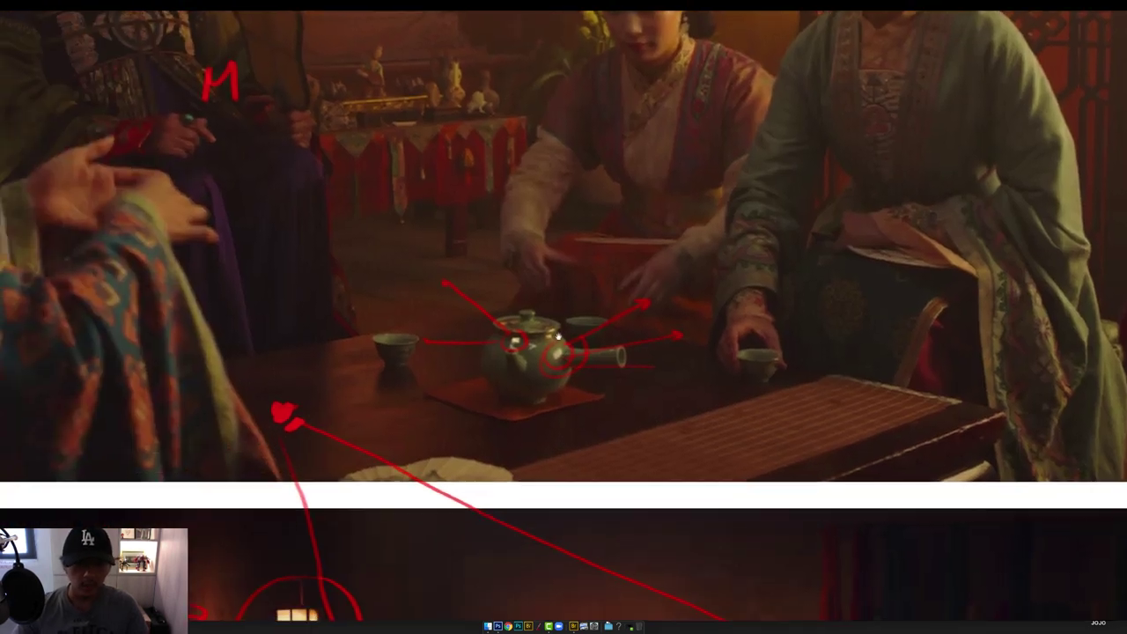
pyautogui.scroll(1, 537, 349)
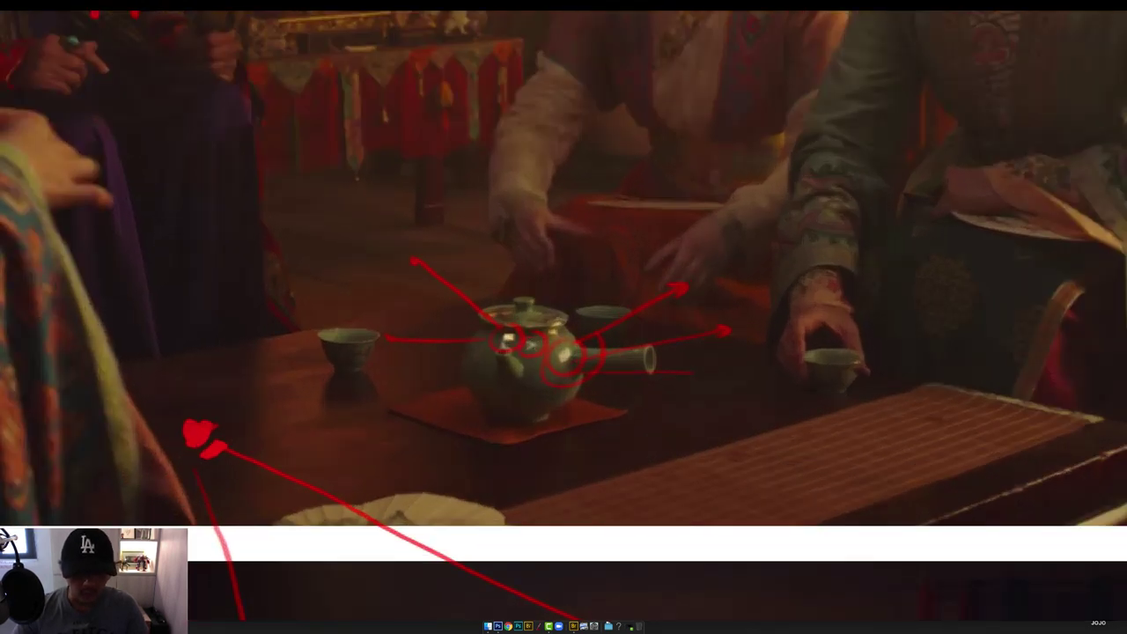
pyautogui.moveTo(564, 309); pyautogui.dragTo(578, 264)
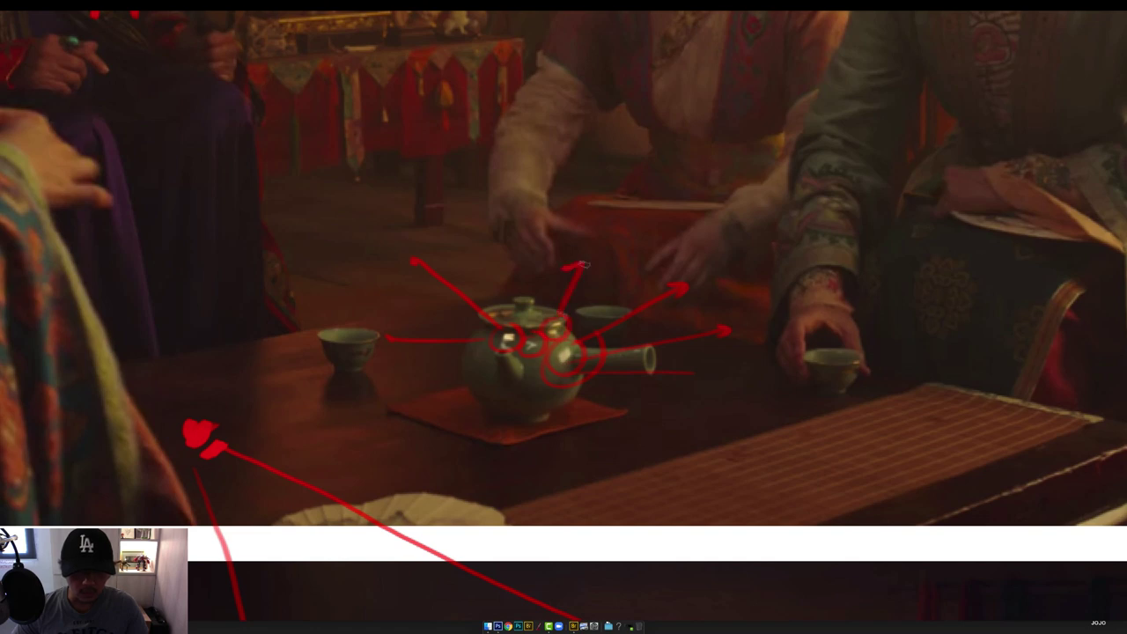
pyautogui.moveTo(499, 301); pyautogui.dragTo(498, 257)
# In the second Mulan frame, circle the highlights on the green bottle's rim, neck and both shoulders.
pyautogui.scroll(-2, 553, 269)
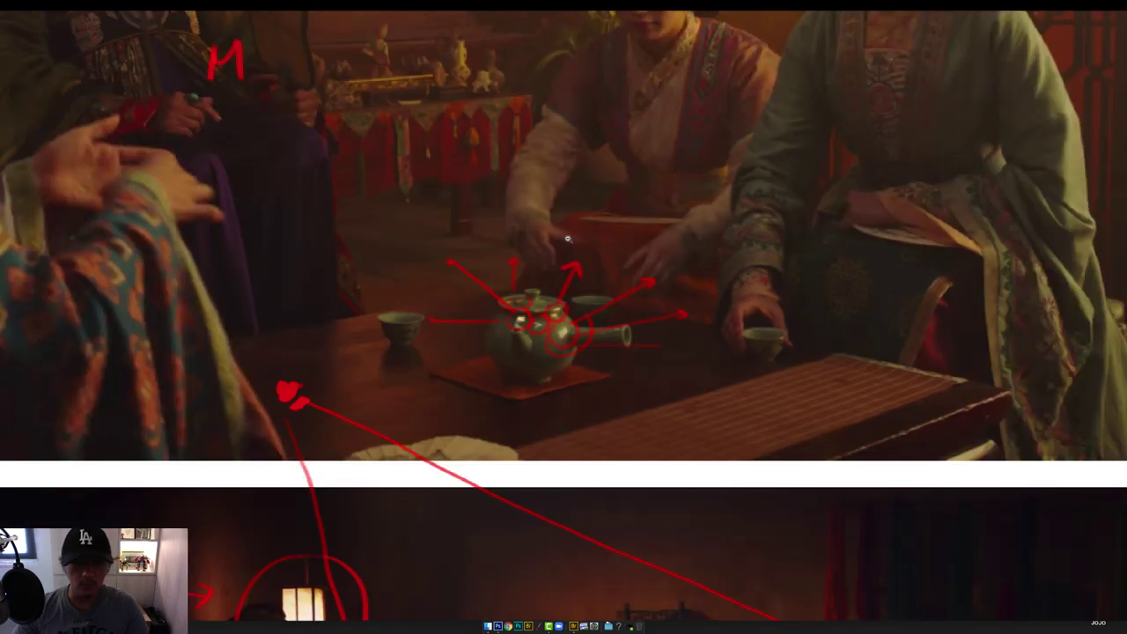
pyautogui.scroll(1, 500, 416)
pyautogui.moveTo(501, 416); pyautogui.dragTo(488, 581)
pyautogui.moveTo(458, 390); pyautogui.dragTo(444, 573)
pyautogui.moveTo(453, 317); pyautogui.dragTo(685, 315)
pyautogui.scroll(1, 489, 388)
pyautogui.scroll(1, 489, 388)
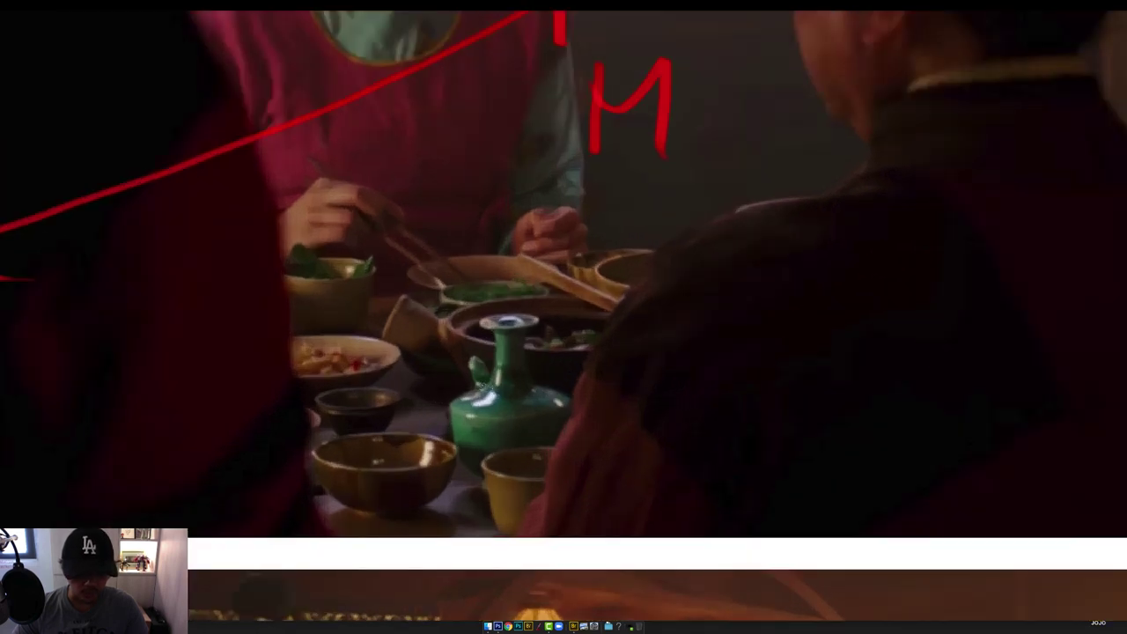
pyautogui.moveTo(528, 303)
pyautogui.mouseDown()
pyautogui.moveTo(477, 315)
pyautogui.moveTo(531, 331)
pyautogui.moveTo(532, 303)
pyautogui.mouseUp()
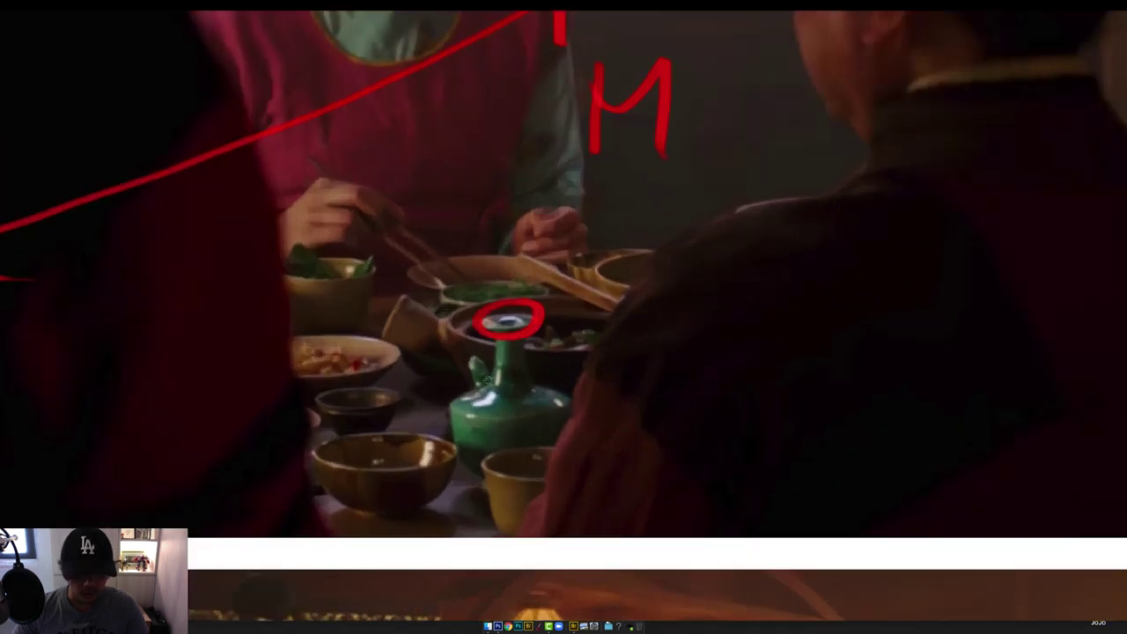
pyautogui.moveTo(490, 379)
pyautogui.mouseDown()
pyautogui.moveTo(448, 395)
pyautogui.moveTo(448, 413)
pyautogui.moveTo(480, 424)
pyautogui.moveTo(508, 411)
pyautogui.moveTo(514, 398)
pyautogui.moveTo(475, 378)
pyautogui.mouseUp()
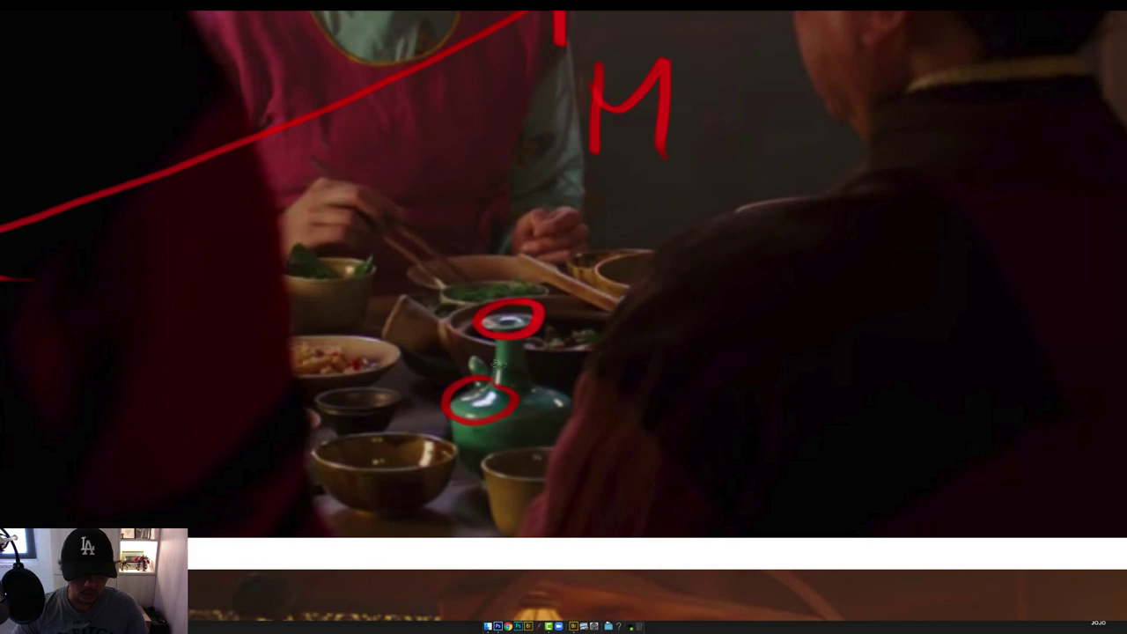
pyautogui.moveTo(539, 404); pyautogui.dragTo(553, 380)
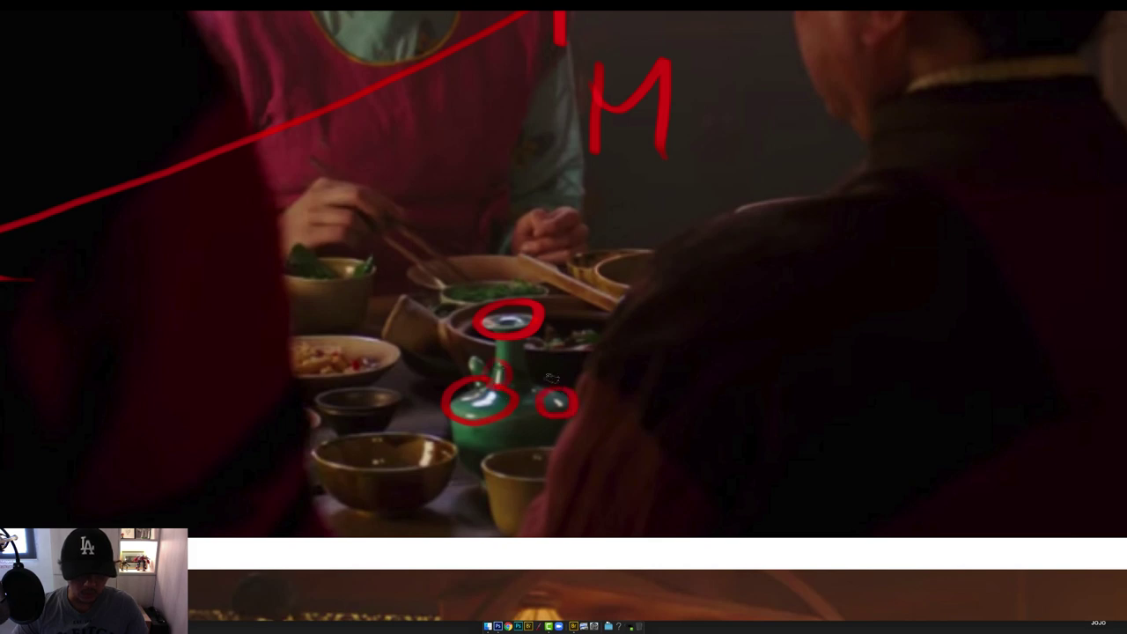
# Draw a large ellipse around the bright window labelled L in the second Mulan frame.
pyautogui.scroll(-3, 507, 420)
pyautogui.scroll(2, 538, 319)
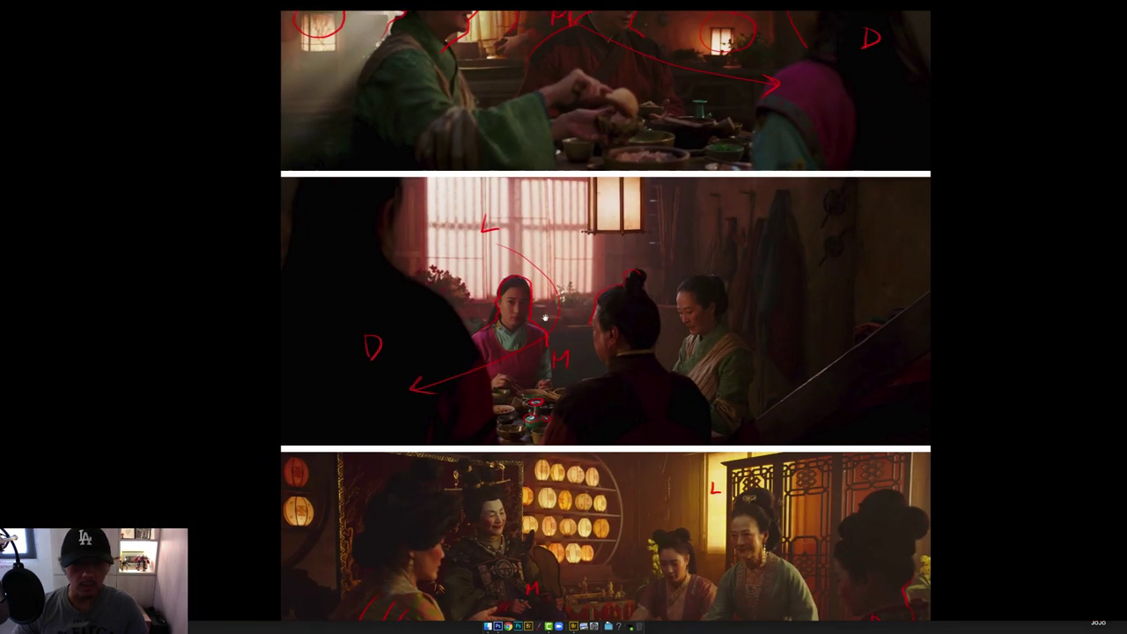
pyautogui.scroll(1, 538, 318)
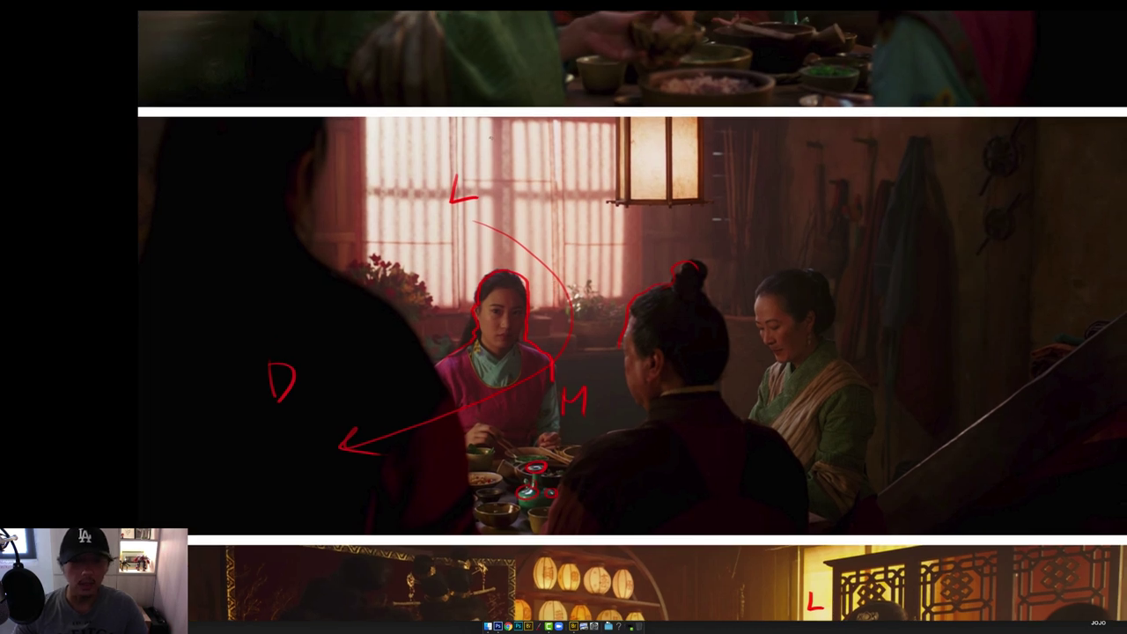
pyautogui.moveTo(540, 138)
pyautogui.mouseDown()
pyautogui.moveTo(513, 249)
pyautogui.moveTo(461, 156)
pyautogui.mouseUp()
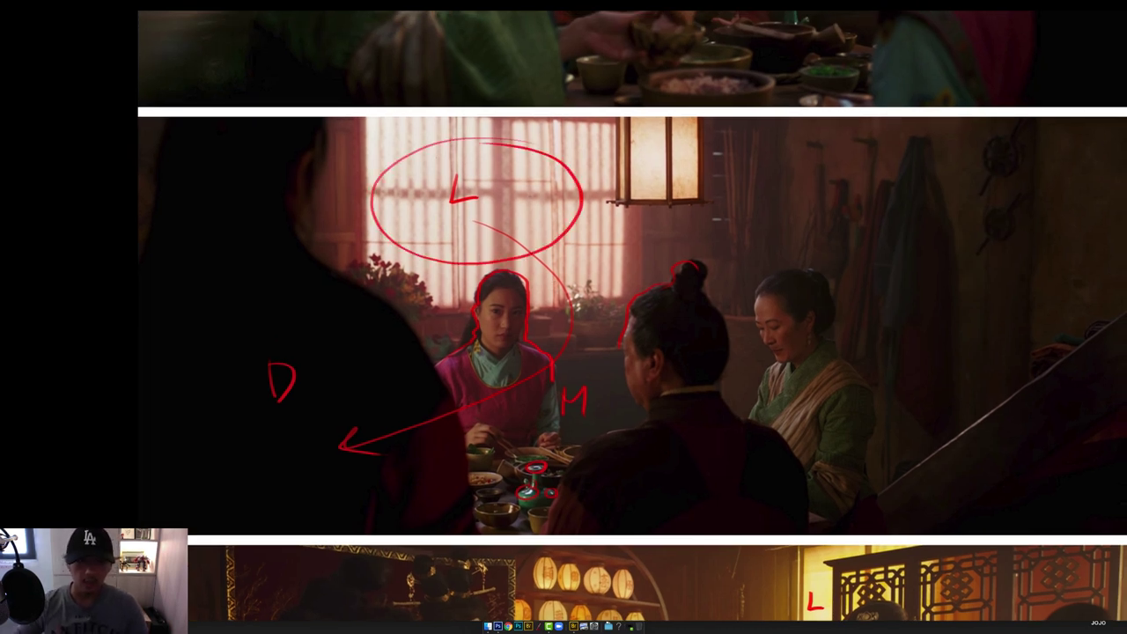
# Mark the highlights on the small green bottle on the table in the first Mulan frame.
pyautogui.moveTo(552, 113); pyautogui.dragTo(500, 250)
pyautogui.moveTo(614, 167); pyautogui.dragTo(531, 146)
pyautogui.moveTo(618, 340)
pyautogui.mouseDown()
pyautogui.moveTo(654, 349)
pyautogui.moveTo(625, 357)
pyautogui.mouseUp()
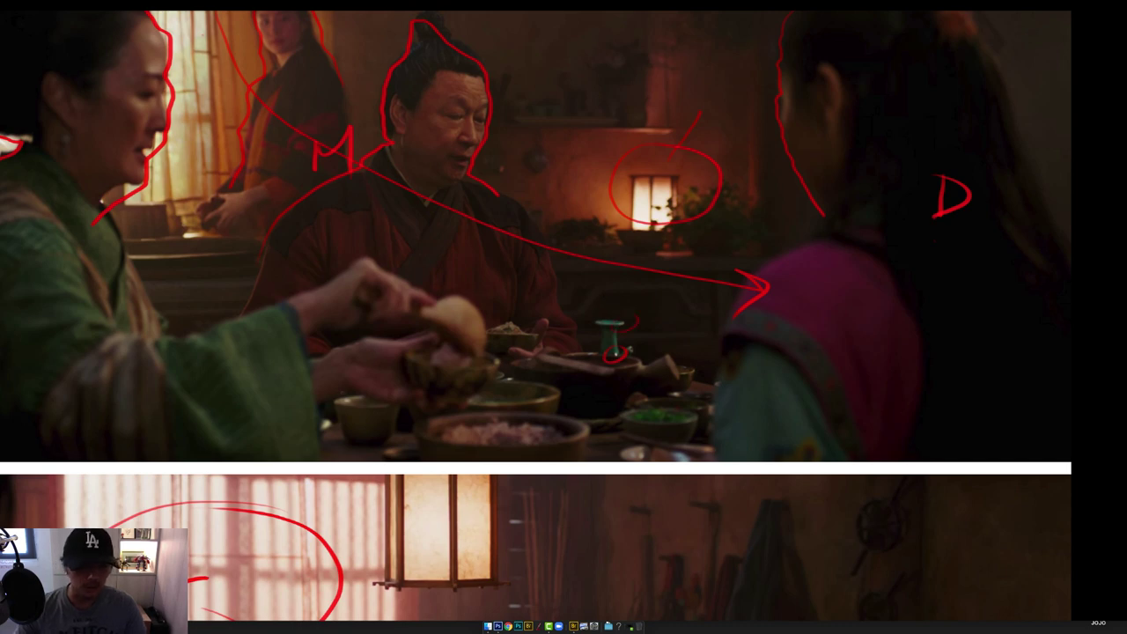
# Review the annotated Mulan frames together, from the first family meal down to the lantern-lit room and the fight frame.
pyautogui.keyDown('alt'); pyautogui.click(478, 292); pyautogui.keyUp('alt')
pyautogui.moveTo(458, 345)
pyautogui.mouseDown()
pyautogui.moveTo(548, 201)
pyautogui.moveTo(541, 153)
pyautogui.mouseUp()
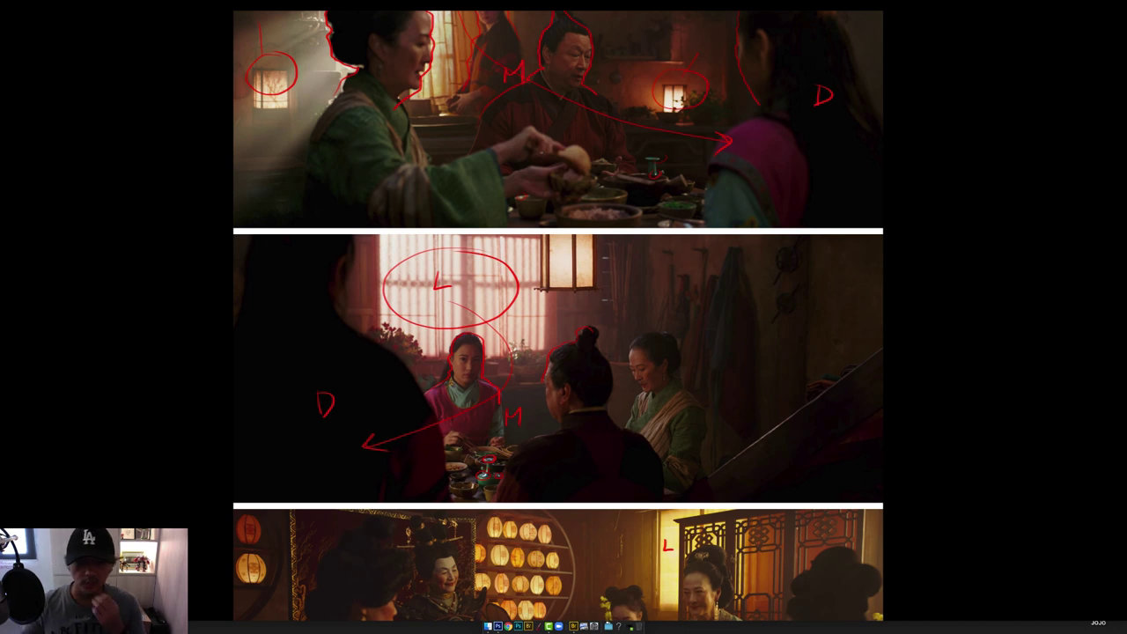
pyautogui.moveTo(597, 434); pyautogui.dragTo(640, 316)
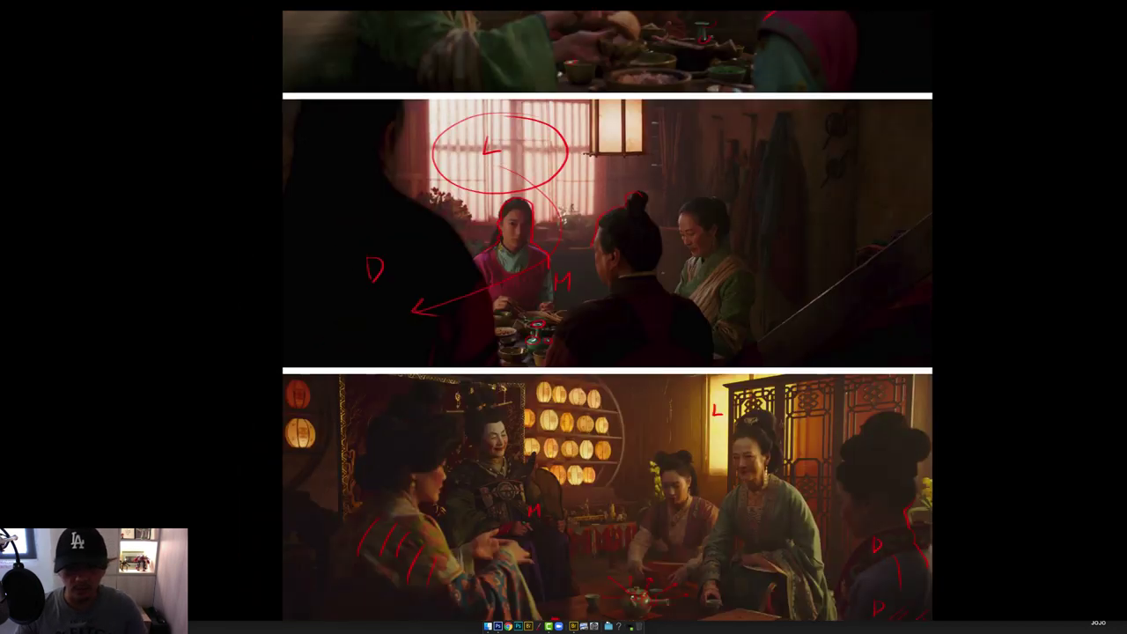
pyautogui.moveTo(606, 441); pyautogui.dragTo(598, 357)
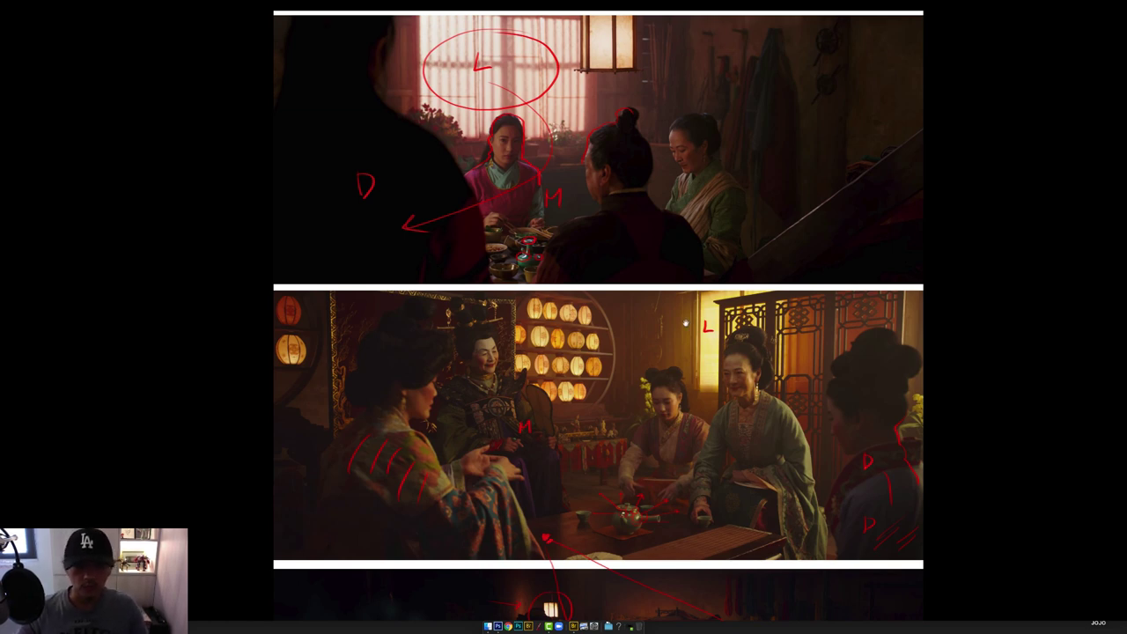
pyautogui.moveTo(684, 236); pyautogui.dragTo(636, 500)
pyautogui.moveTo(619, 368)
pyautogui.mouseDown()
pyautogui.moveTo(651, 467)
pyautogui.moveTo(565, 318)
pyautogui.moveTo(618, 307)
pyautogui.mouseUp()
pyautogui.press('super+minus')
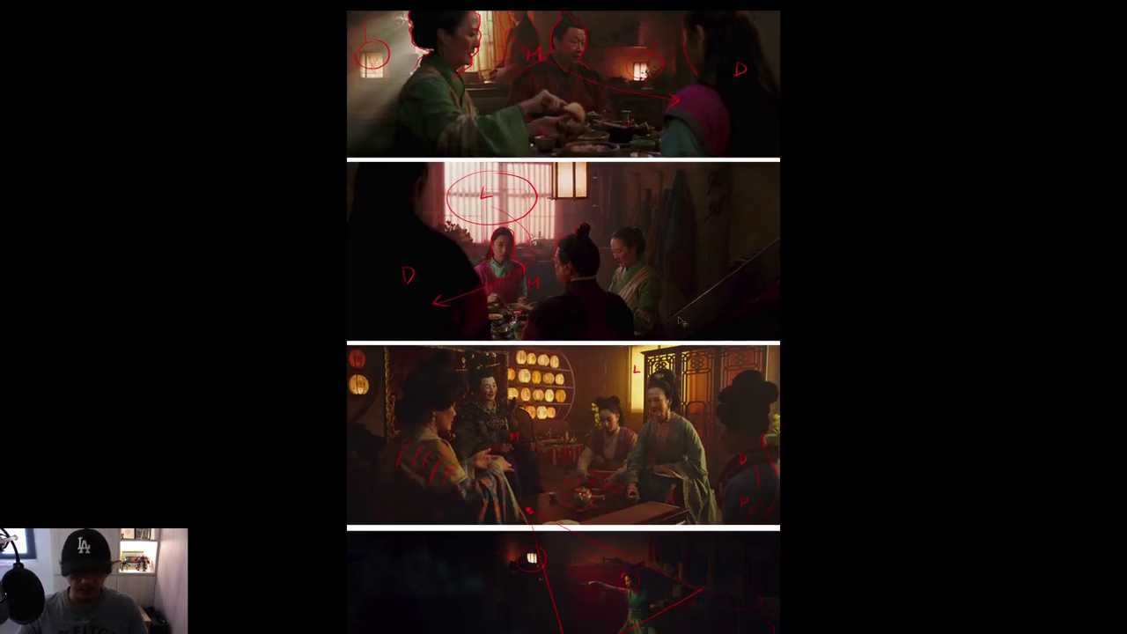
# Close the annotated Mulan references without saving and take the Winterfell reference out of full-screen view.
pyautogui.press('super+w')
pyautogui.click(522, 195)
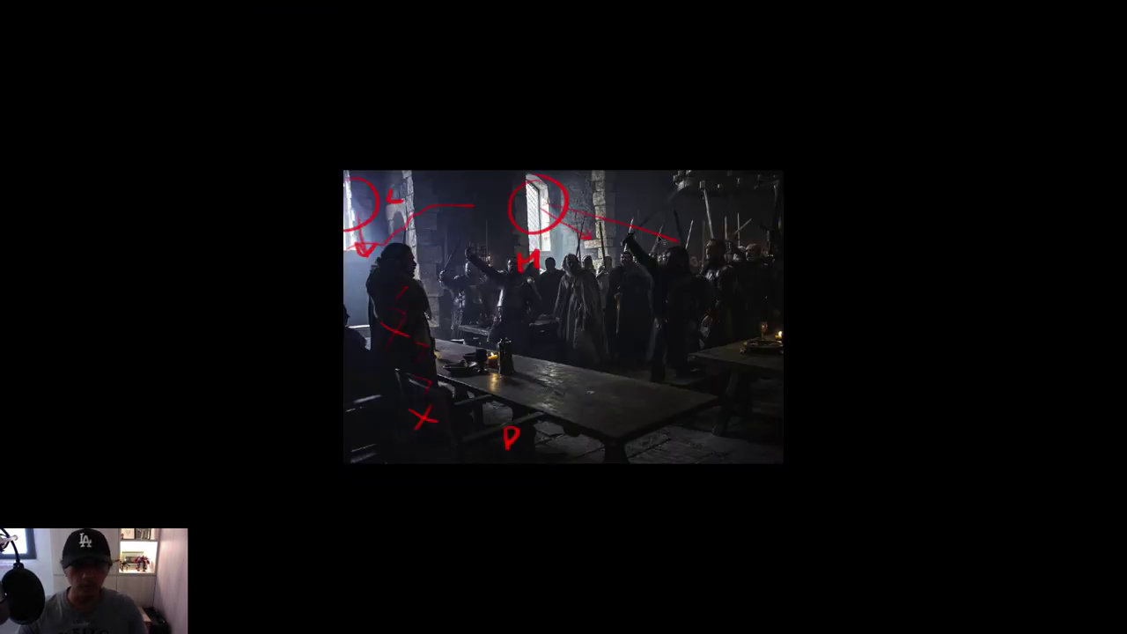
pyautogui.press('super+w')
pyautogui.click(527, 196)
pyautogui.press('f')
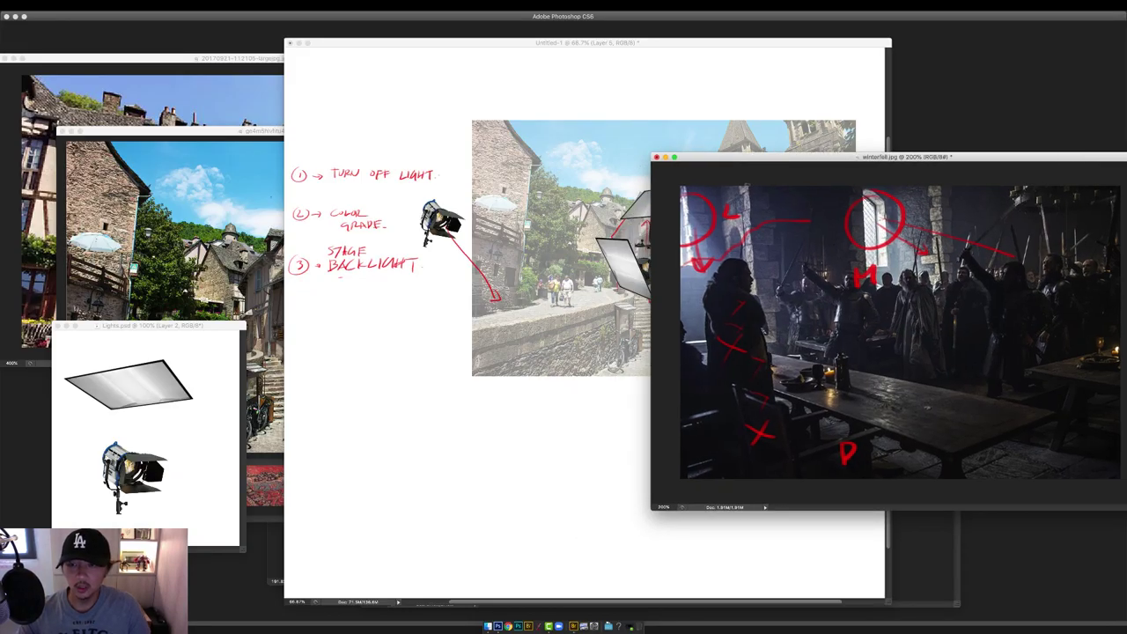
# Copy the whole castle bedroom photo and paste it into the Untitled-1 document with the village lighting setup.
pyautogui.click(607, 231)
pyautogui.moveTo(440, 255); pyautogui.dragTo(377, 221)
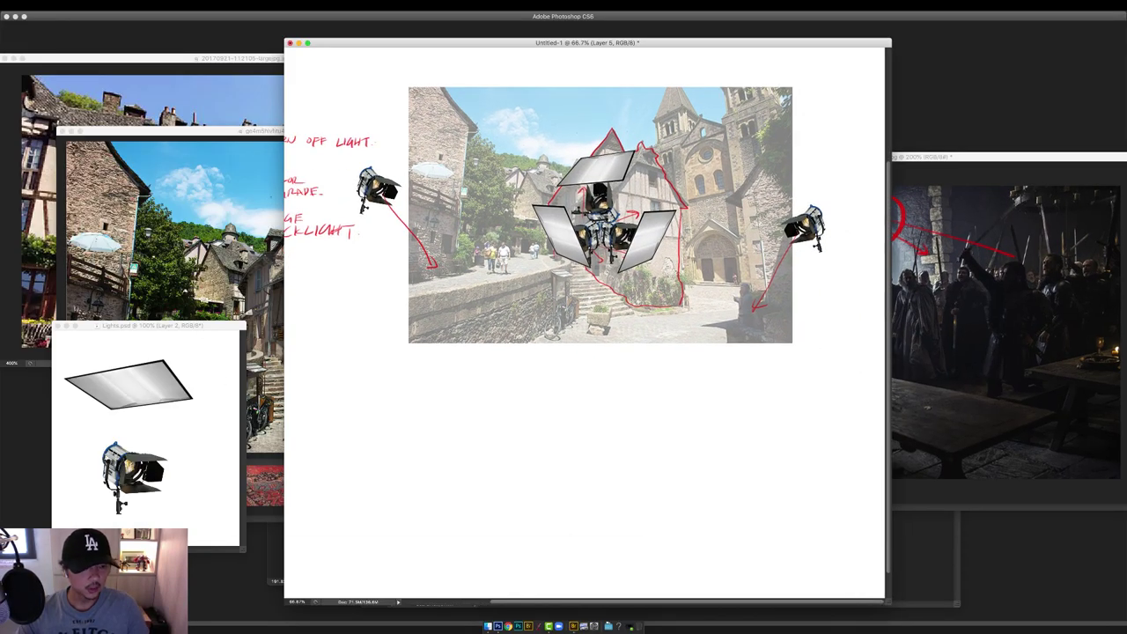
pyautogui.click(266, 485)
pyautogui.press('super+a')
pyautogui.press('super+c')
pyautogui.click(670, 179)
pyautogui.press('super+v')
# Place the pasted bedroom photo in the empty area below the village image and apply a free transform to it.
pyautogui.moveTo(602, 312); pyautogui.dragTo(539, 499)
pyautogui.moveTo(723, 367); pyautogui.dragTo(764, 379)
pyautogui.press('super+t')
pyautogui.press('Return')
pyautogui.moveTo(629, 465); pyautogui.dragTo(658, 377)
pyautogui.keyDown('super'); pyautogui.click(655, 436); pyautogui.keyUp('super')
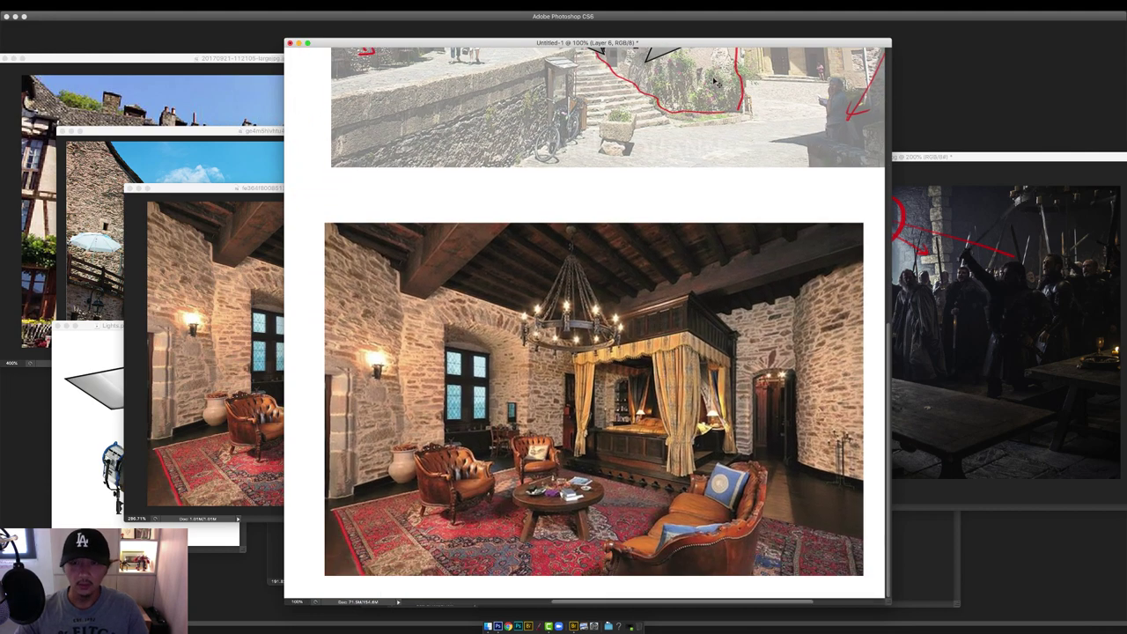
# Arrange the Untitled-1 and winterfell.jpg windows side by side with the Layers panel and tools showing.
pyautogui.moveTo(703, 42); pyautogui.dragTo(528, 23)
pyautogui.moveTo(807, 166); pyautogui.dragTo(759, 208)
pyautogui.moveTo(598, 25); pyautogui.dragTo(552, 42)
pyautogui.click(736, 336)
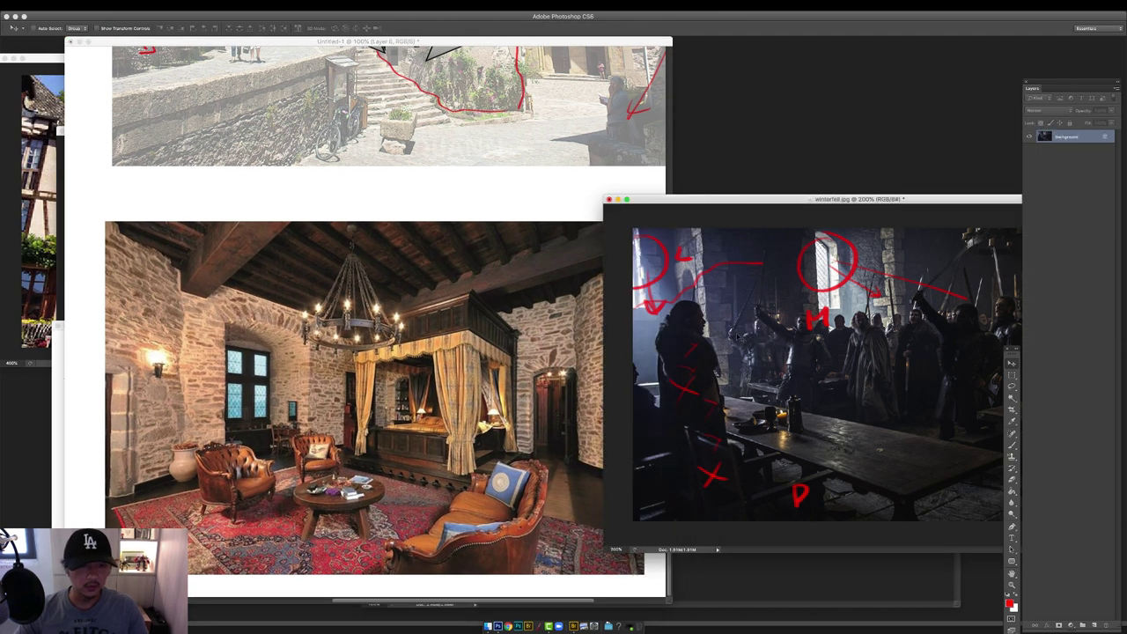
pyautogui.press('Tab')
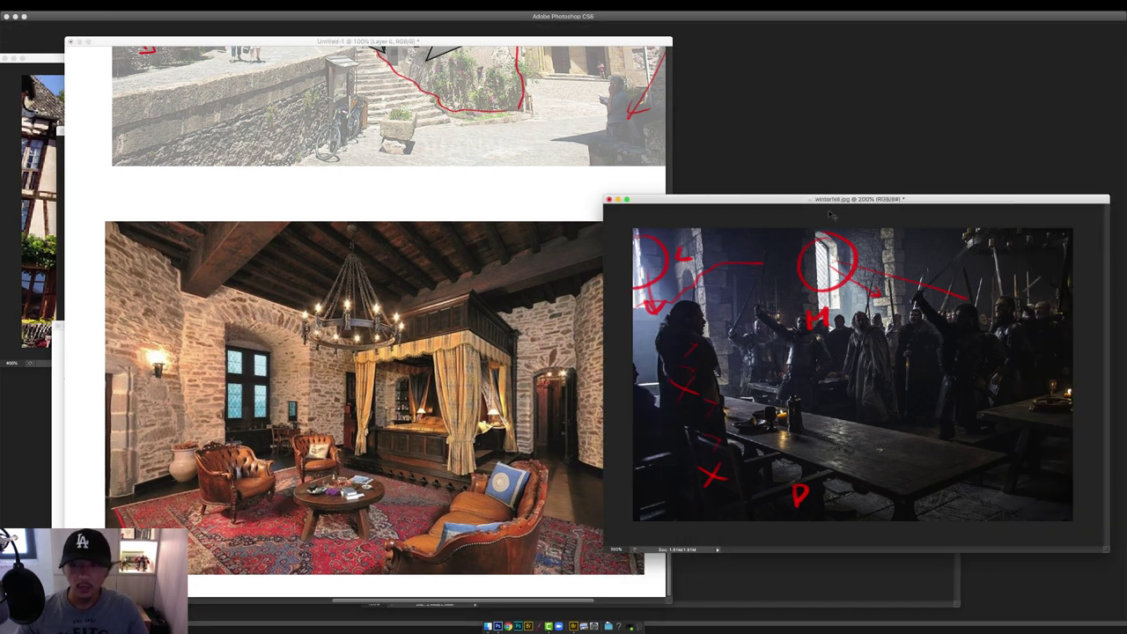
pyautogui.press('Tab')
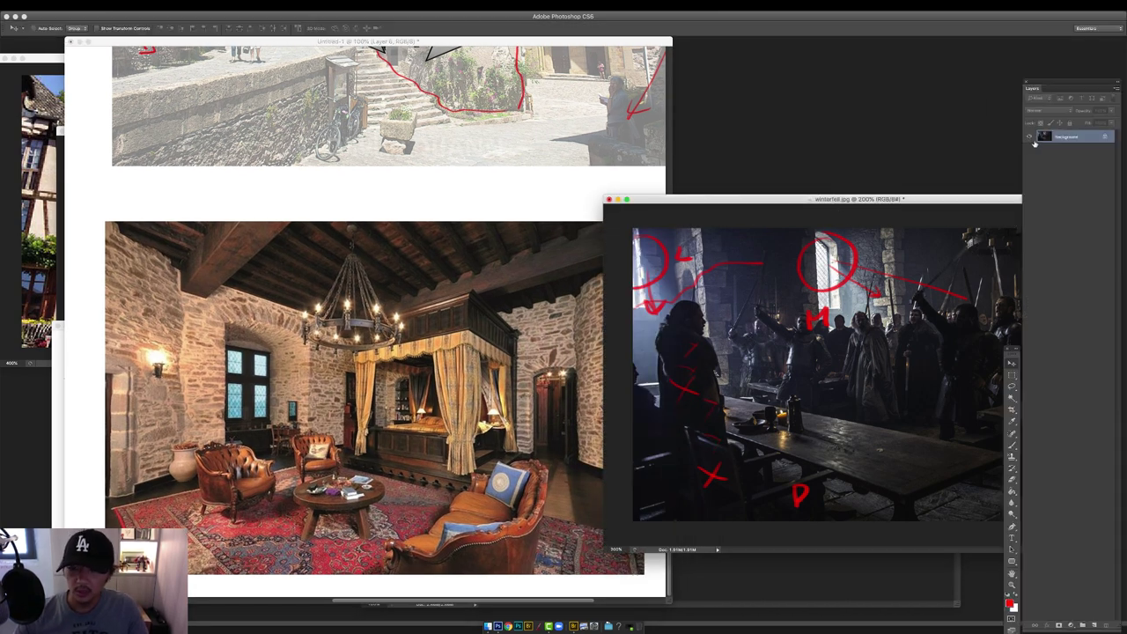
# Undo the latest red markings on winterfell.jpg and close the file without saving.
pyautogui.moveTo(866, 205); pyautogui.dragTo(690, 187)
pyautogui.press('super+z')
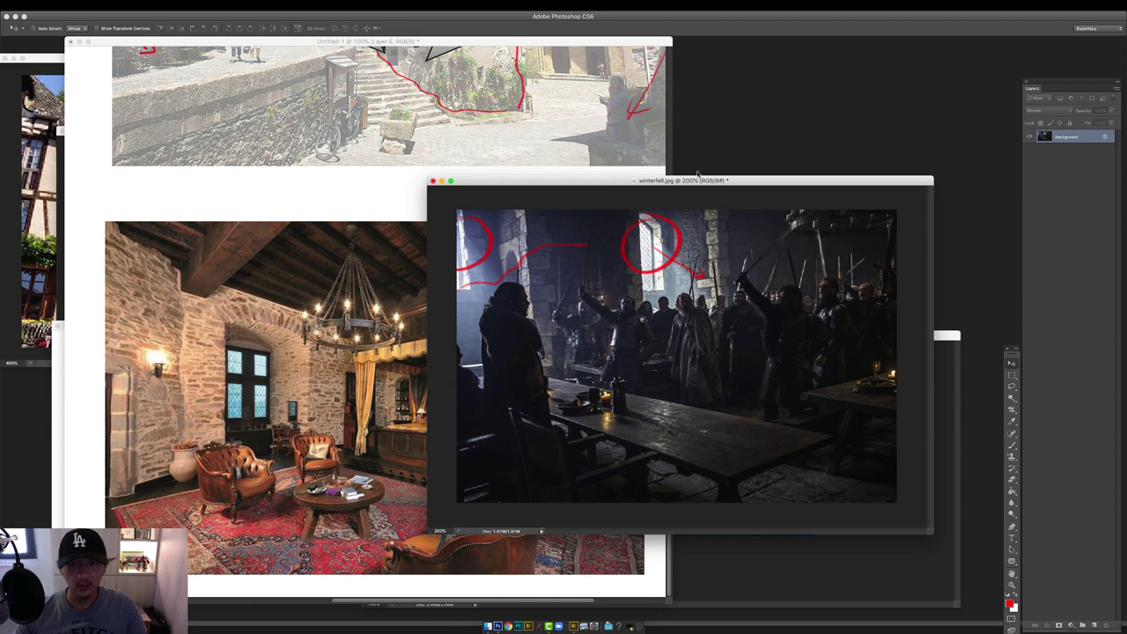
pyautogui.moveTo(696, 172); pyautogui.dragTo(732, 171)
pyautogui.click(468, 180)
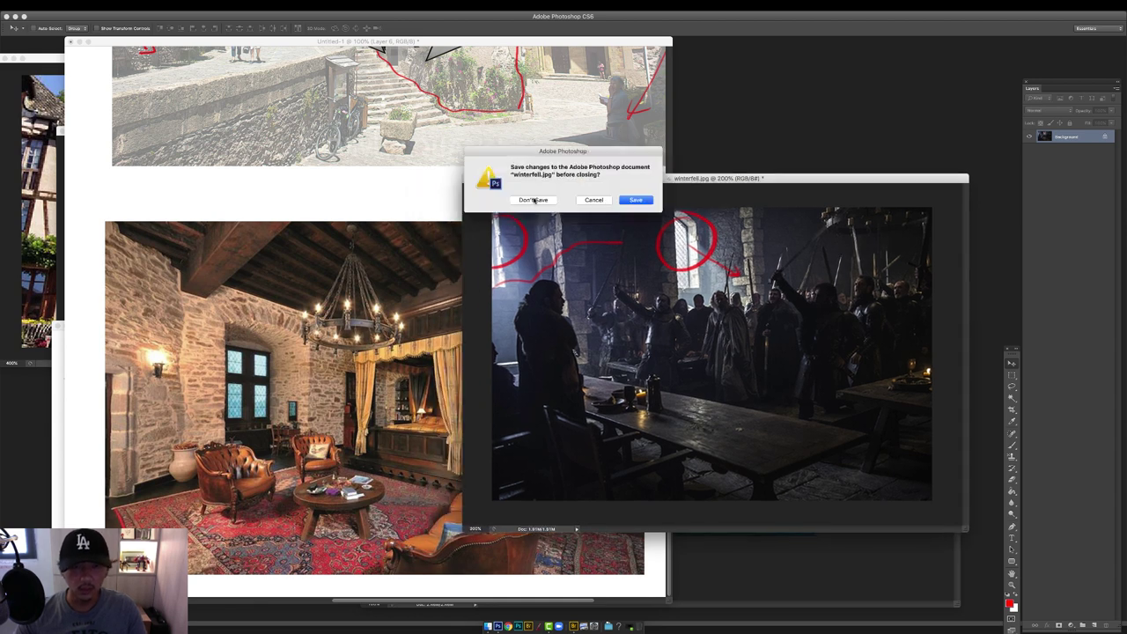
pyautogui.click(534, 200)
# Reopen the unmarked winterfell.jpg from the Lights folder and place its window beside the bedroom photo.
pyautogui.click(488, 626)
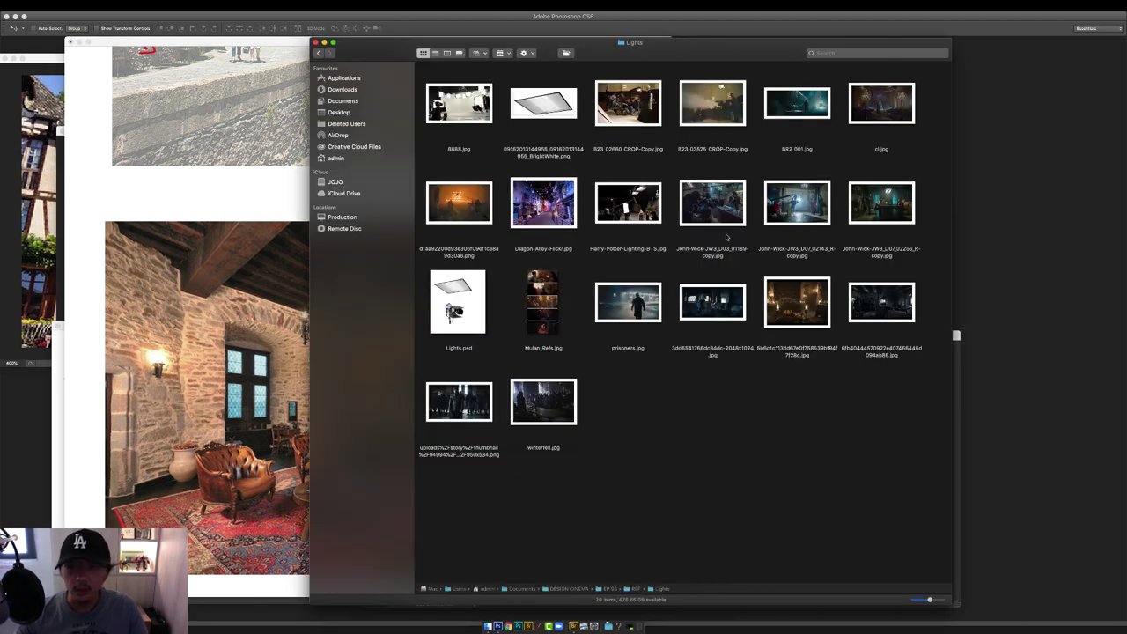
pyautogui.moveTo(510, 411); pyautogui.dragTo(868, 236)
pyautogui.moveTo(233, 109); pyautogui.dragTo(844, 194)
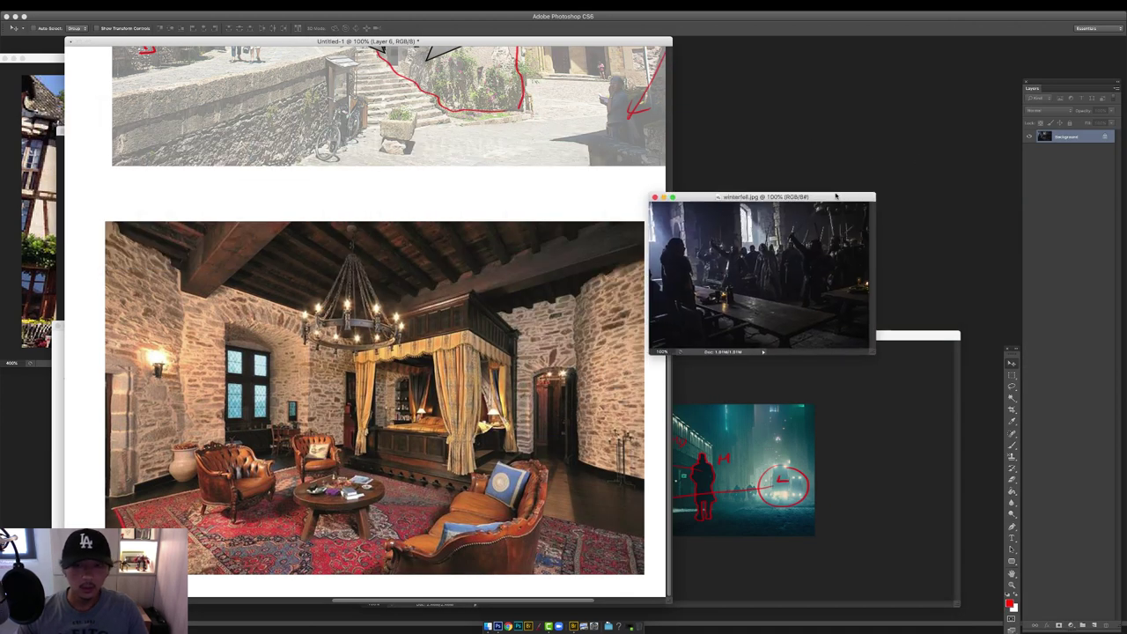
# Enlarge the winterfell.jpg view and open the uploads thumbnail PNG of the dark hall with soldiers from the Lights folder.
pyautogui.press('super+0')
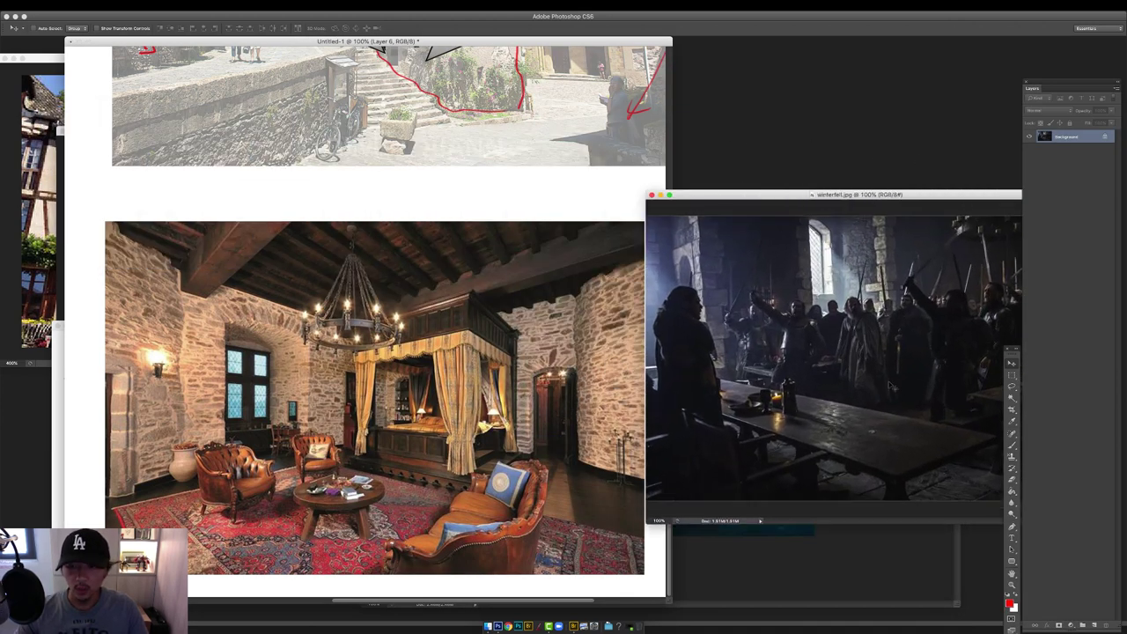
pyautogui.press('Tab')
pyautogui.click(488, 626)
pyautogui.click(454, 423)
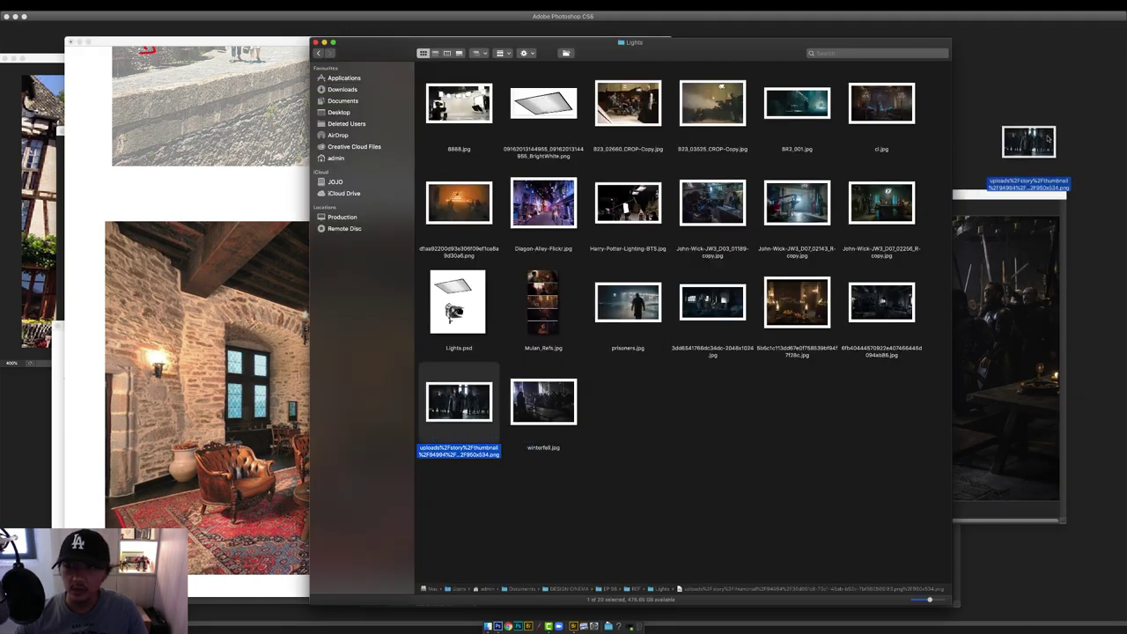
pyautogui.doubleClick(484, 403)
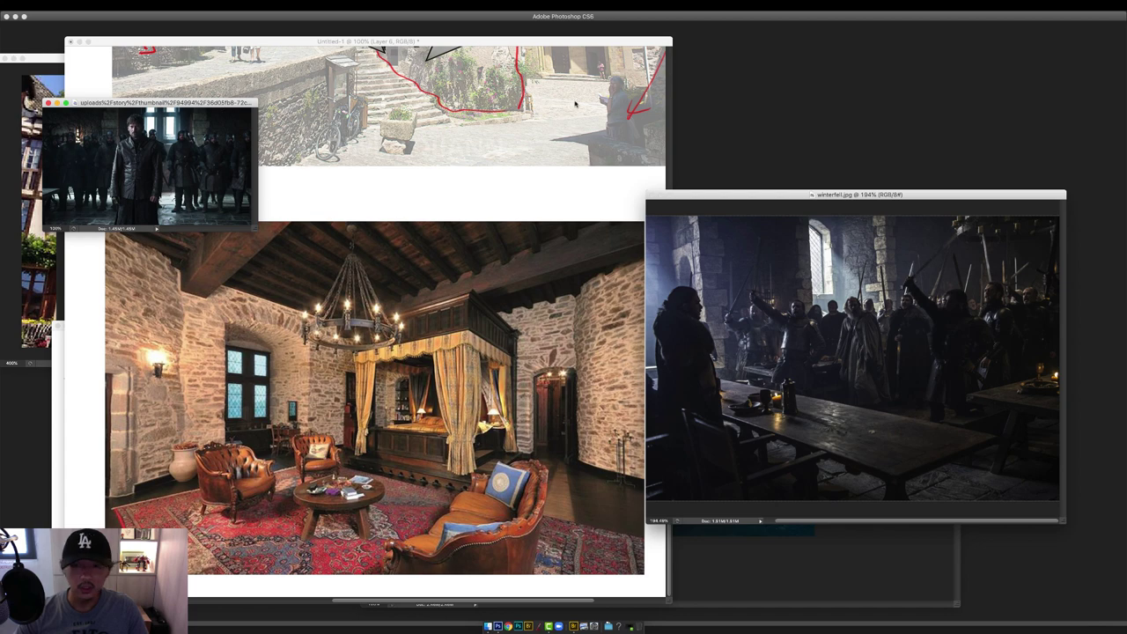
# Place the newly opened soldiers reference over the bedroom photo and enlarge it to fill a bigger window.
pyautogui.moveTo(236, 97); pyautogui.dragTo(636, 106)
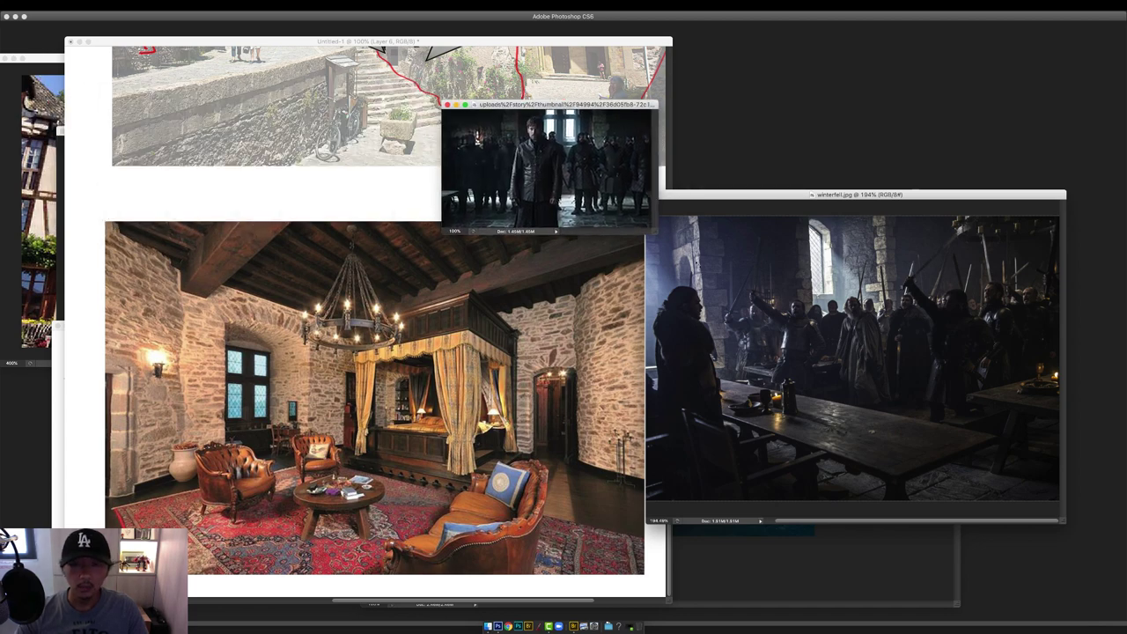
pyautogui.press('super+0')
pyautogui.moveTo(700, 277); pyautogui.dragTo(796, 304)
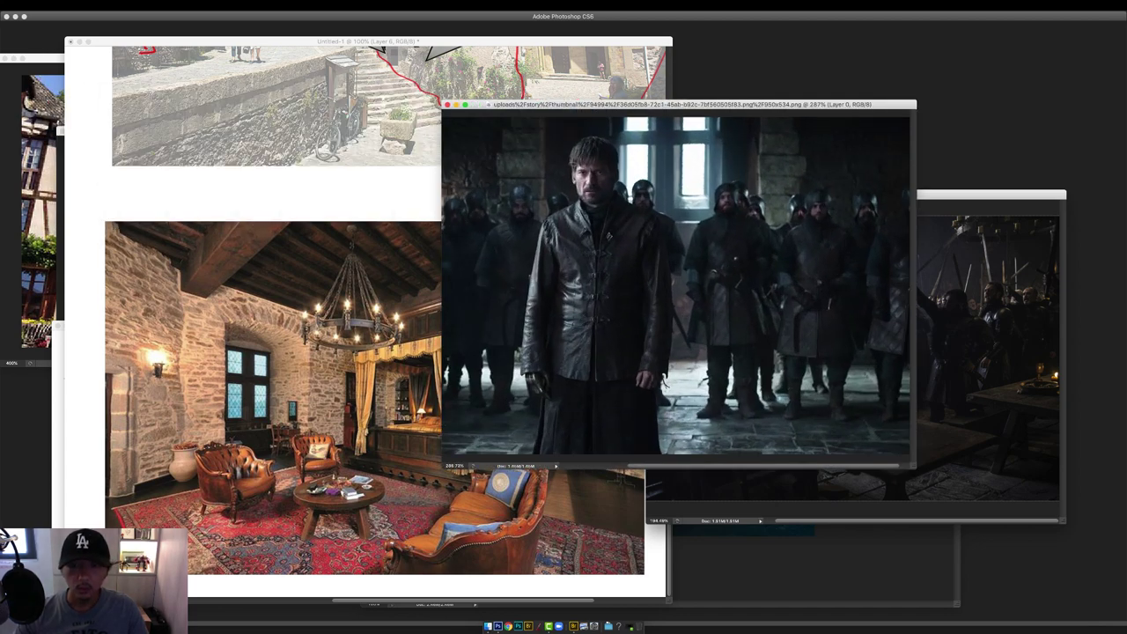
# Outline the foreground man's head and the soldiers in red, undo it, and leave a red M on the soldiers.
pyautogui.moveTo(569, 174)
pyautogui.mouseDown()
pyautogui.moveTo(614, 169)
pyautogui.moveTo(653, 193)
pyautogui.moveTo(761, 194)
pyautogui.mouseUp()
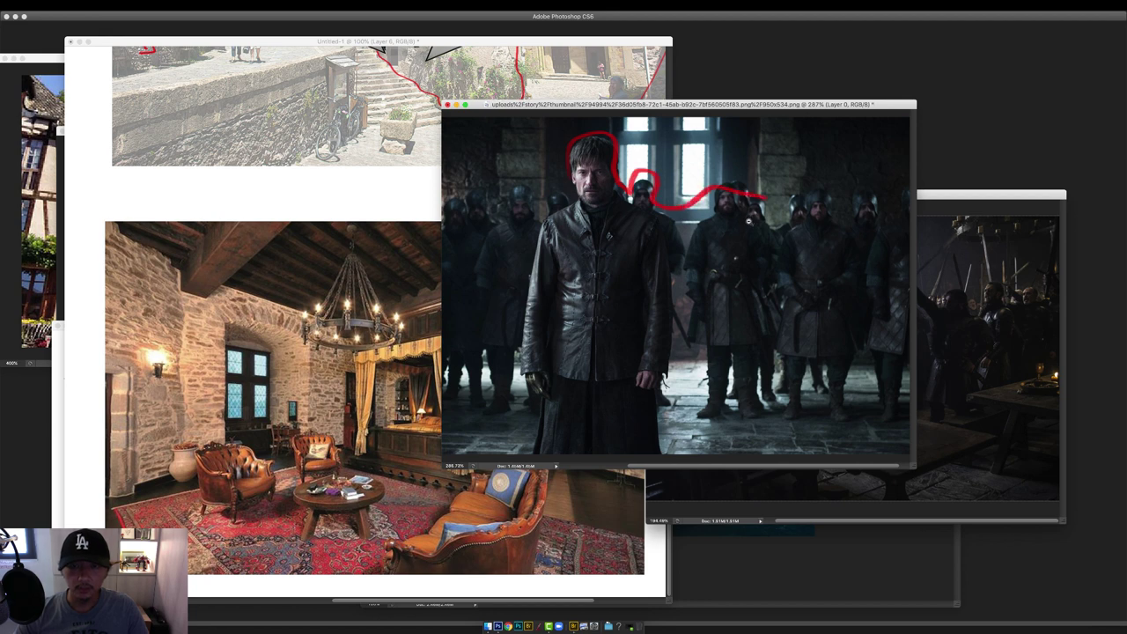
pyautogui.moveTo(810, 264)
pyautogui.mouseDown()
pyautogui.moveTo(732, 264)
pyautogui.moveTo(748, 279)
pyautogui.mouseUp()
pyautogui.press('super+z')
pyautogui.moveTo(529, 360); pyautogui.dragTo(531, 345)
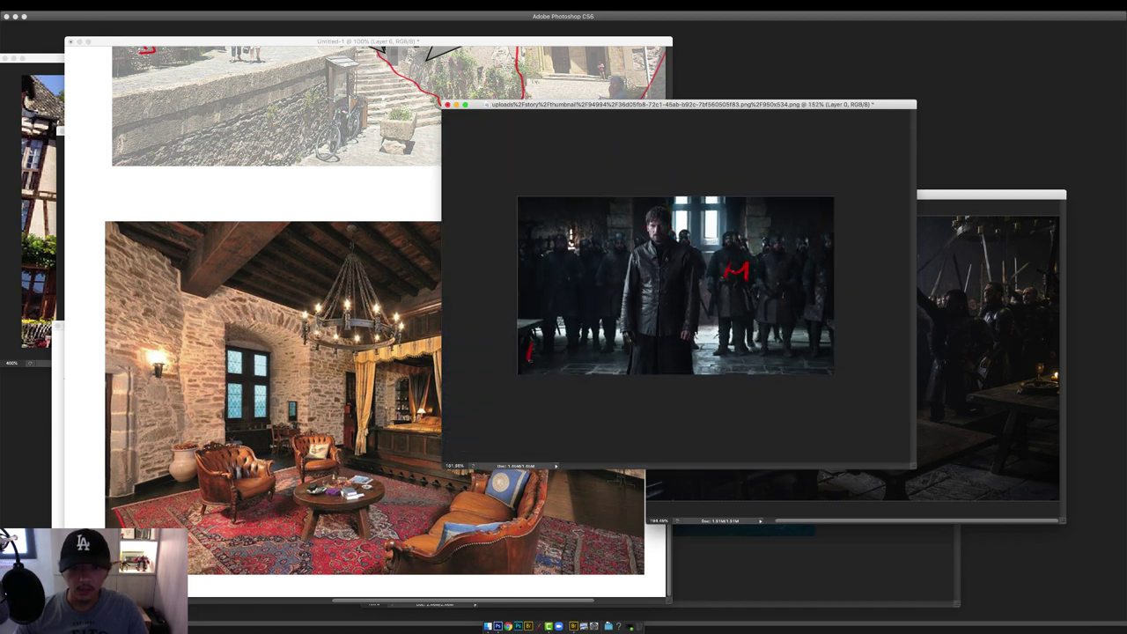
pyautogui.press('super+alt+z')
pyautogui.press('super+alt+z')
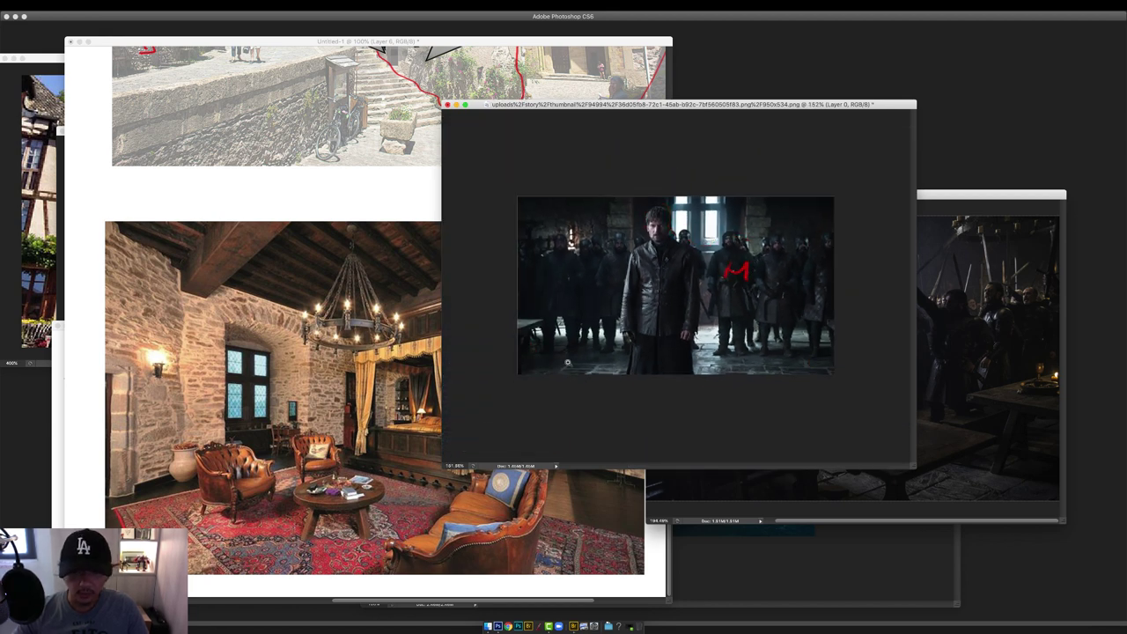
# Draw red arrows pointing inward from both lower corners of the floor in the soldiers reference.
pyautogui.press('super+plus')
pyautogui.moveTo(470, 399); pyautogui.dragTo(510, 389)
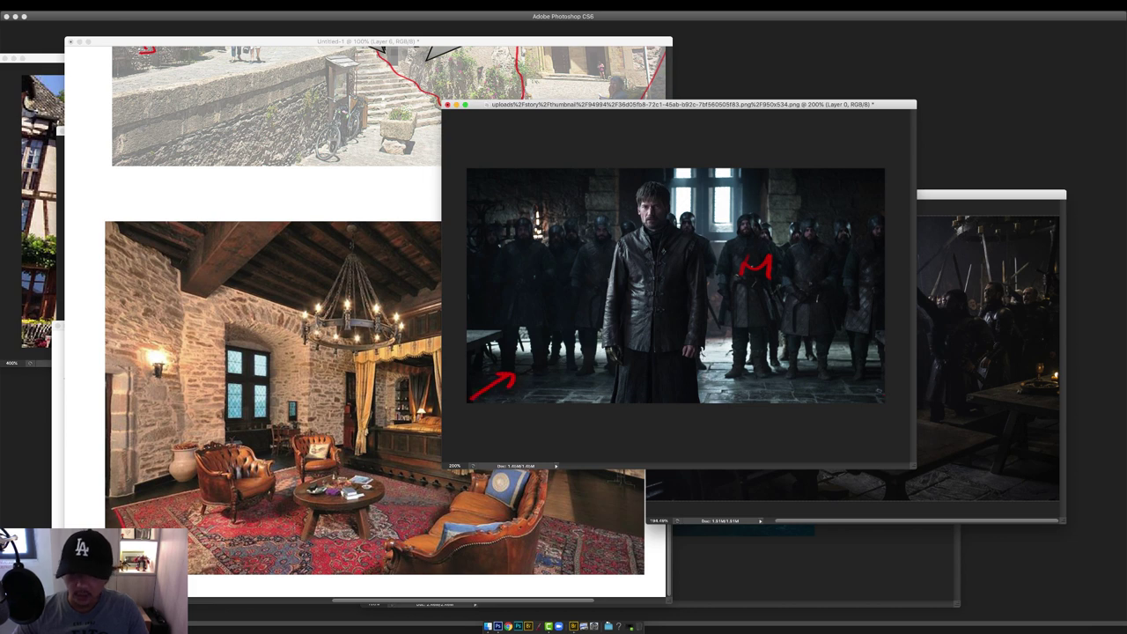
pyautogui.moveTo(879, 392); pyautogui.dragTo(844, 375)
pyautogui.moveTo(854, 369)
pyautogui.mouseDown()
pyautogui.moveTo(841, 377)
pyautogui.moveTo(869, 376)
pyautogui.mouseUp()
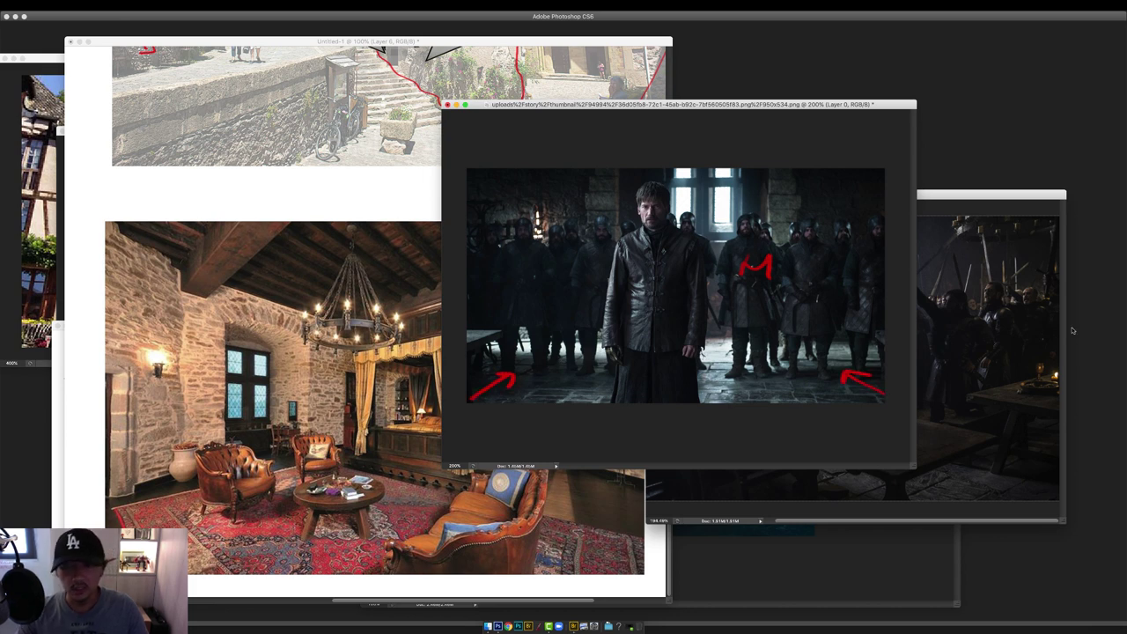
# Undo the red arrows and the M on the soldiers reference.
pyautogui.press('super+alt+z')
pyautogui.press('super+alt+z')
pyautogui.press('super+alt+z')
pyautogui.press('super+alt+z')
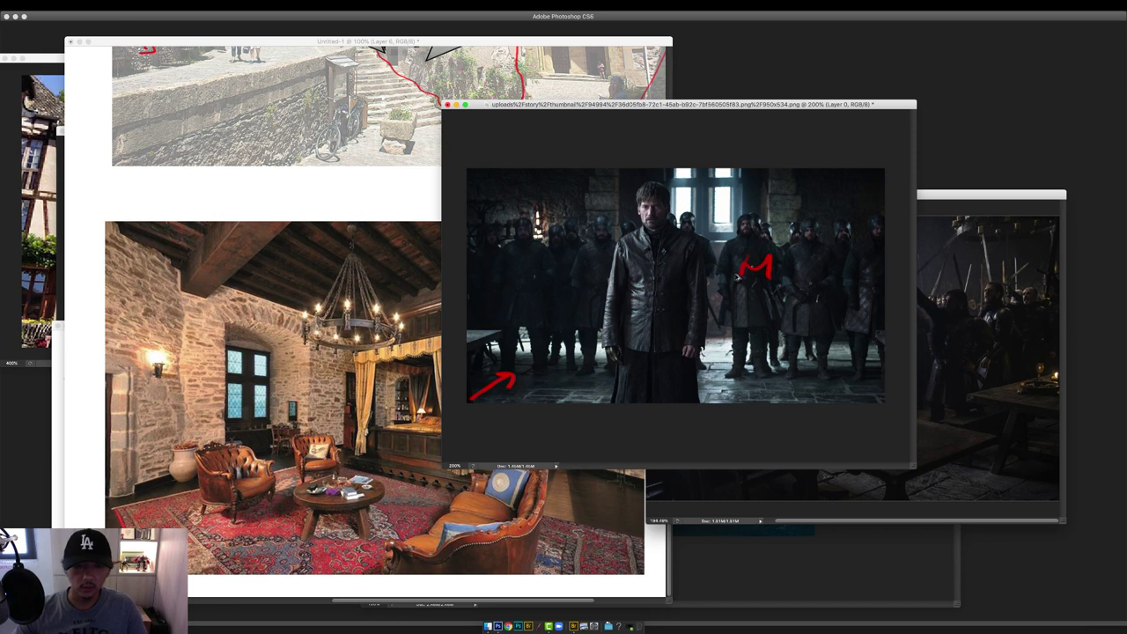
# Resize the soldiers reference, stack it above winterfell.jpg beside the bedroom photo, and return to the Untitled-1 document.
pyautogui.press('super+minus')
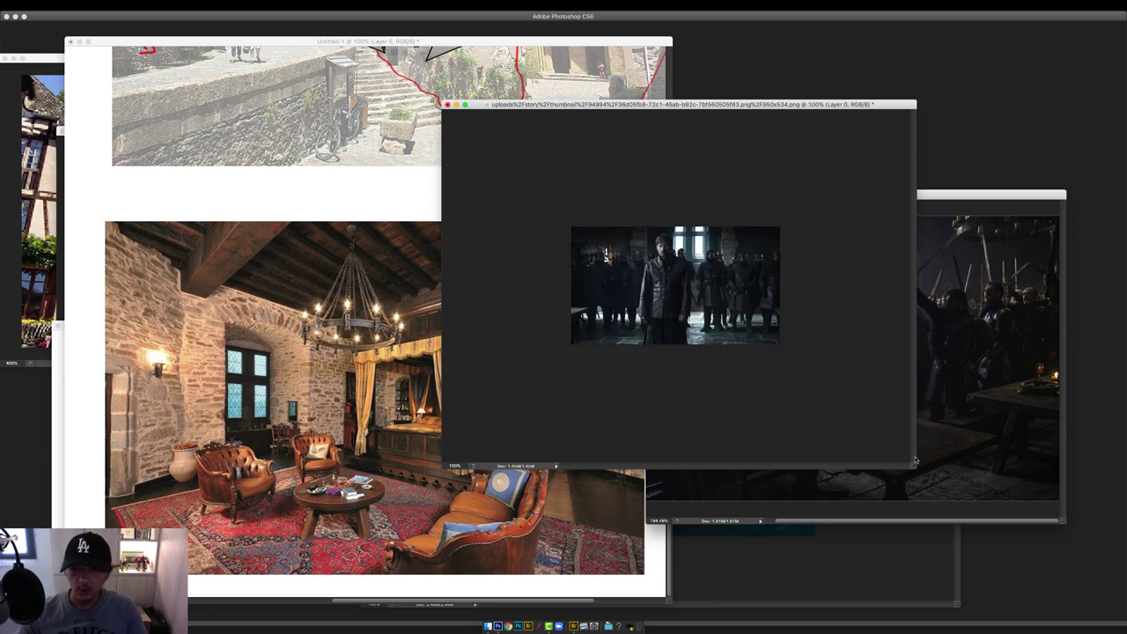
pyautogui.moveTo(915, 468); pyautogui.dragTo(881, 386)
pyautogui.press('super+plus')
pyautogui.moveTo(801, 104); pyautogui.dragTo(1014, 42)
pyautogui.click(879, 345)
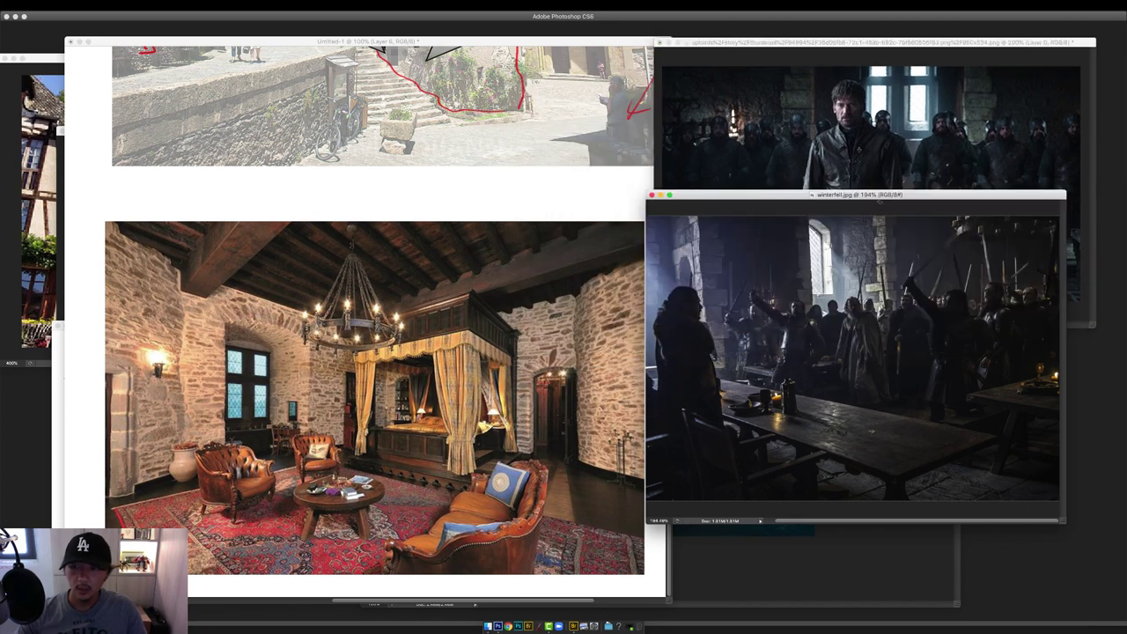
pyautogui.moveTo(878, 194); pyautogui.dragTo(891, 265)
pyautogui.click(494, 201)
pyautogui.hscroll(-3, 385, 352)
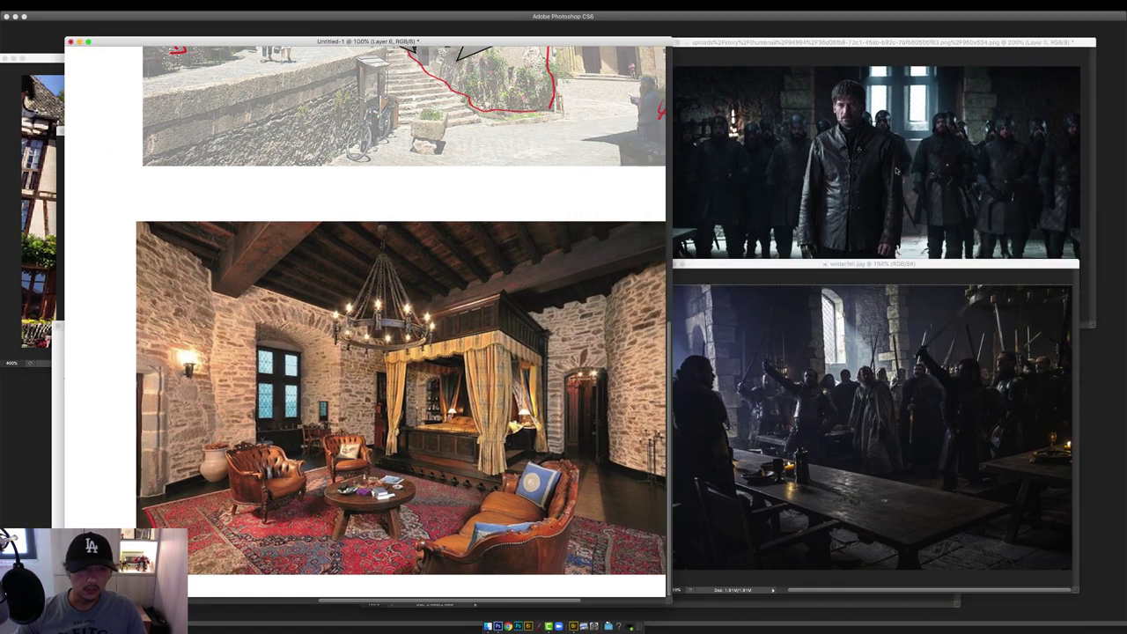
# Lower the bedroom photo layer's opacity to about 44% and add a new empty layer above it.
pyautogui.press('Tab')
pyautogui.click(1103, 113)
pyautogui.moveTo(1111, 122); pyautogui.dragTo(1094, 121)
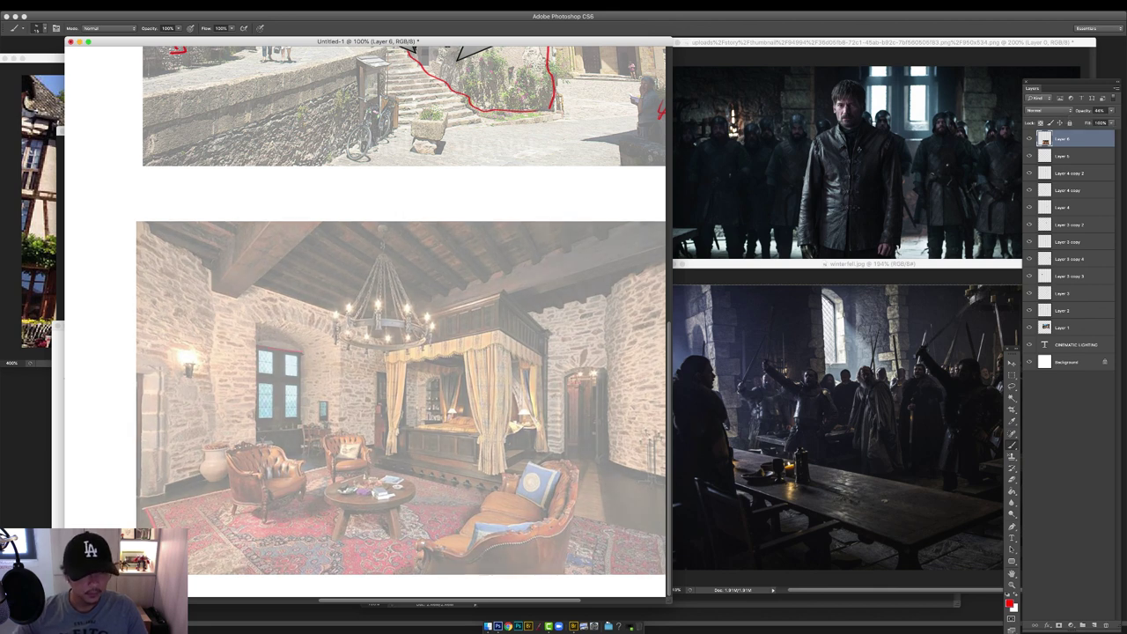
pyautogui.click(1093, 625)
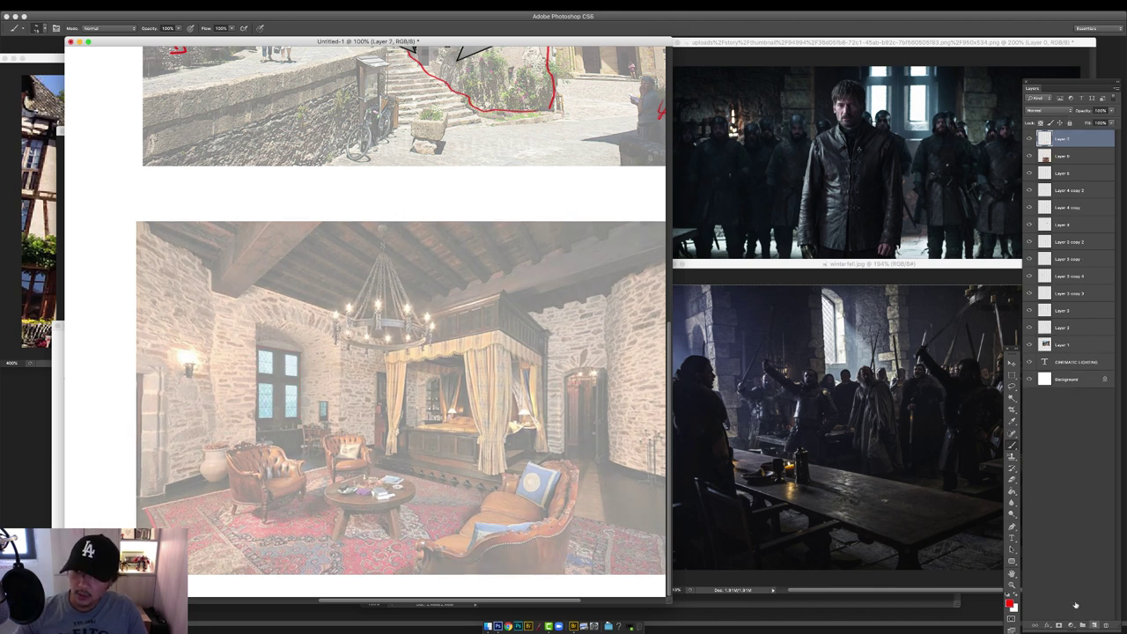
# Outline the bedroom window in red and draw light rays with arrows spreading from it into the room.
pyautogui.moveTo(256, 344)
pyautogui.mouseDown()
pyautogui.moveTo(300, 392)
pyautogui.moveTo(299, 425)
pyautogui.moveTo(257, 422)
pyautogui.moveTo(297, 423)
pyautogui.mouseUp()
pyautogui.moveTo(287, 362)
pyautogui.mouseDown()
pyautogui.moveTo(355, 417)
pyautogui.moveTo(294, 428)
pyautogui.moveTo(301, 438)
pyautogui.mouseUp()
pyautogui.moveTo(292, 384)
pyautogui.mouseDown()
pyautogui.moveTo(331, 437)
pyautogui.moveTo(382, 440)
pyautogui.mouseUp()
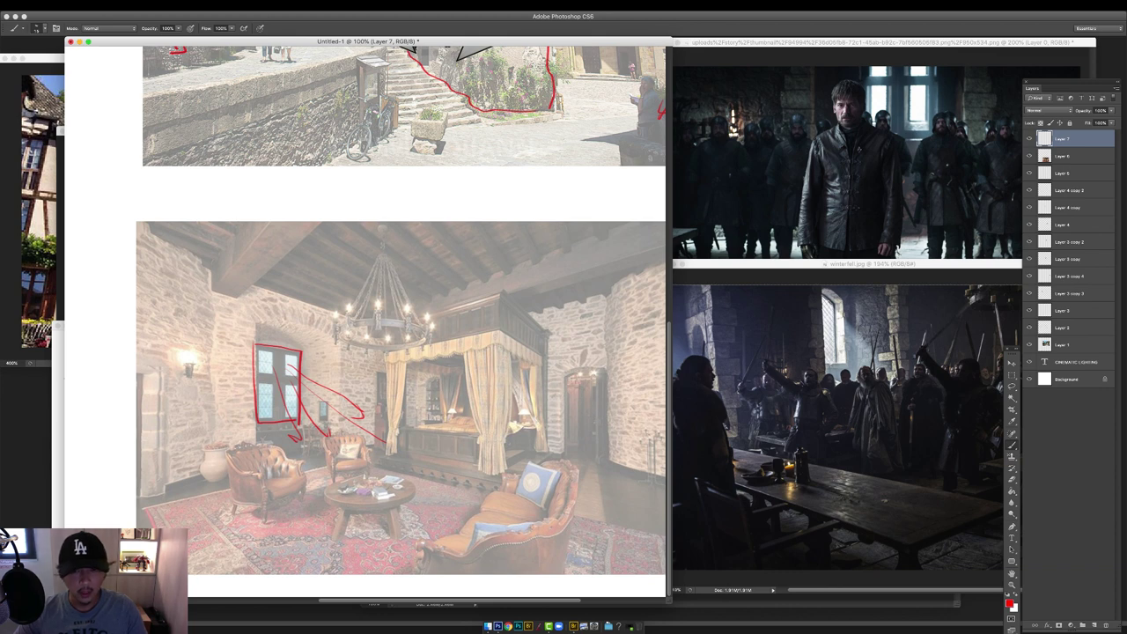
# Outline the bedroom doorway in red and mark a light source beside the window and another aimed at the door.
pyautogui.moveTo(565, 379); pyautogui.dragTo(565, 436)
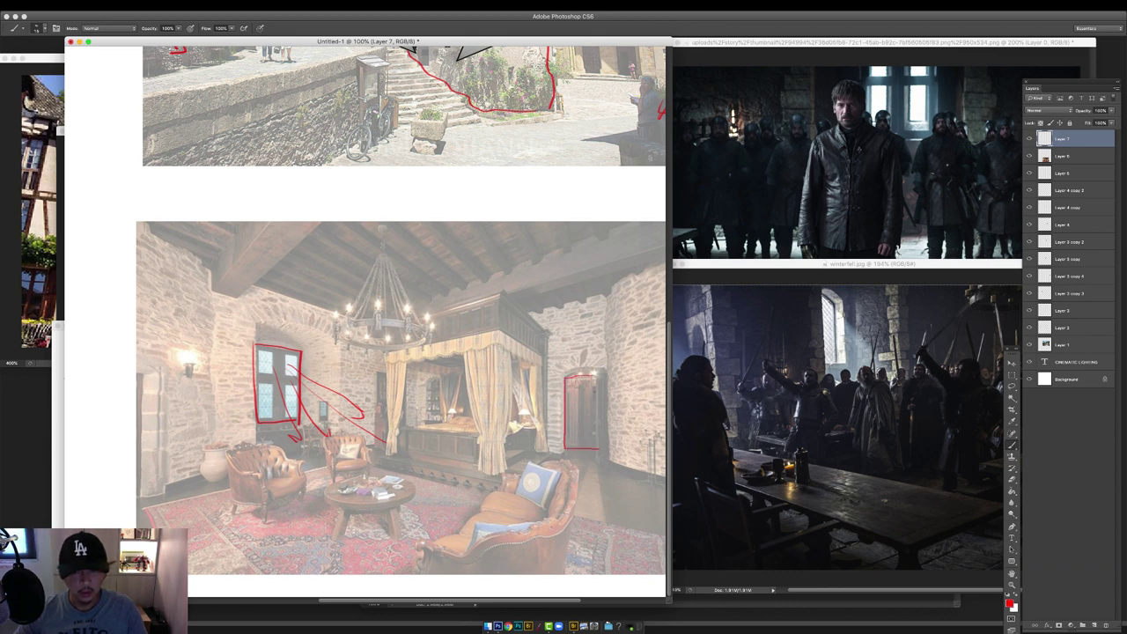
pyautogui.moveTo(595, 393); pyautogui.dragTo(593, 451)
pyautogui.moveTo(250, 349); pyautogui.dragTo(246, 345)
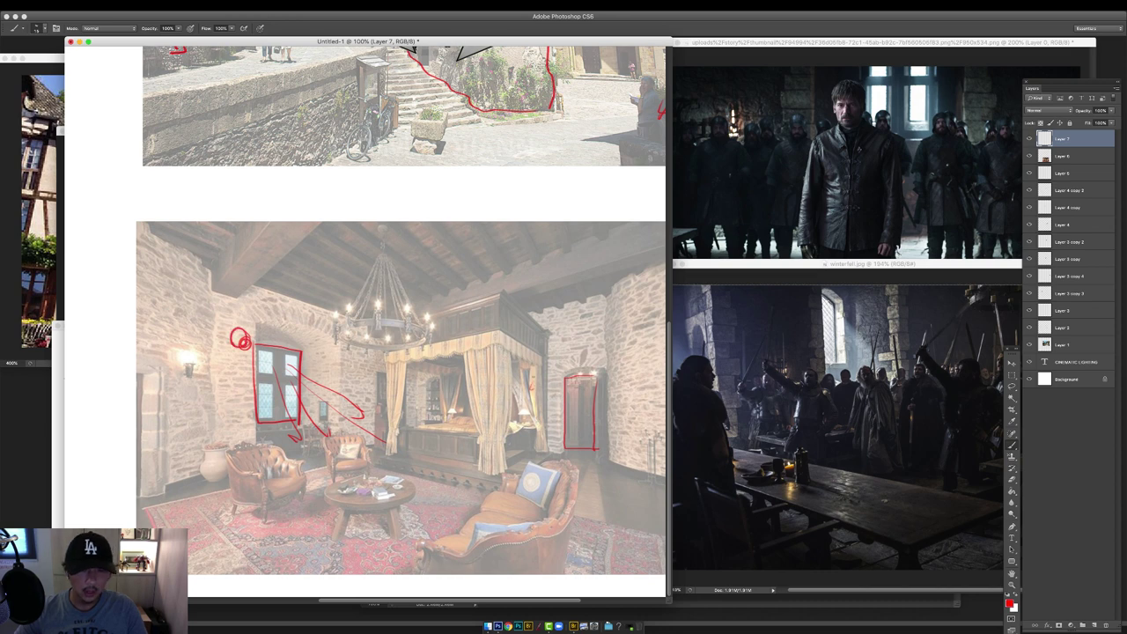
pyautogui.moveTo(531, 386); pyautogui.dragTo(583, 411)
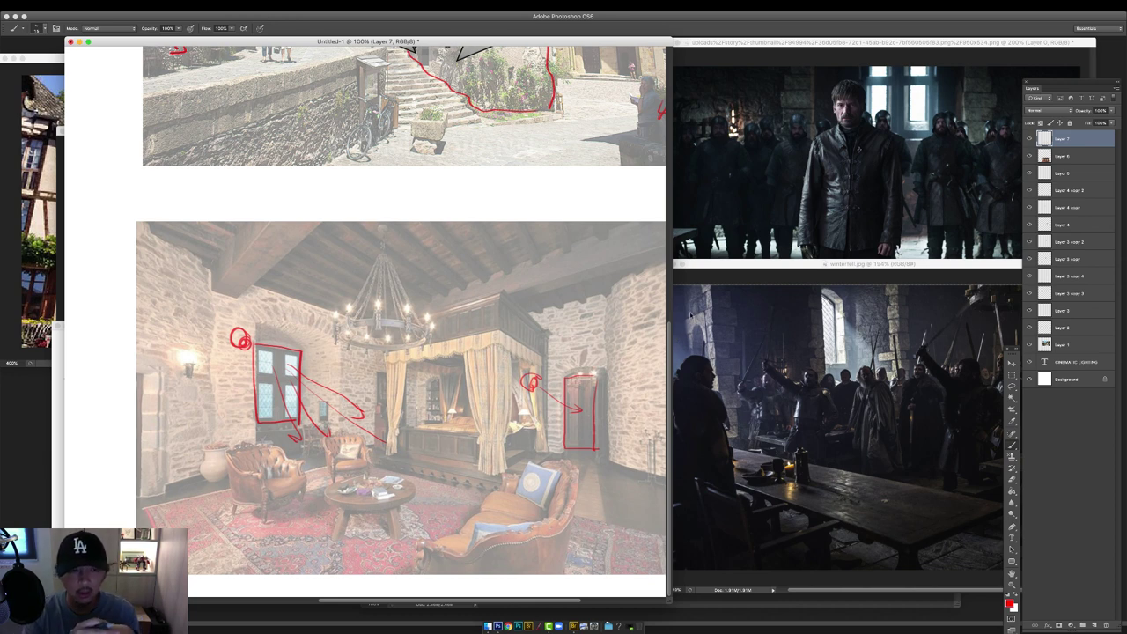
# Box the light mark near the door and place a spotlight image at each of the two marked light positions.
pyautogui.click(887, 169)
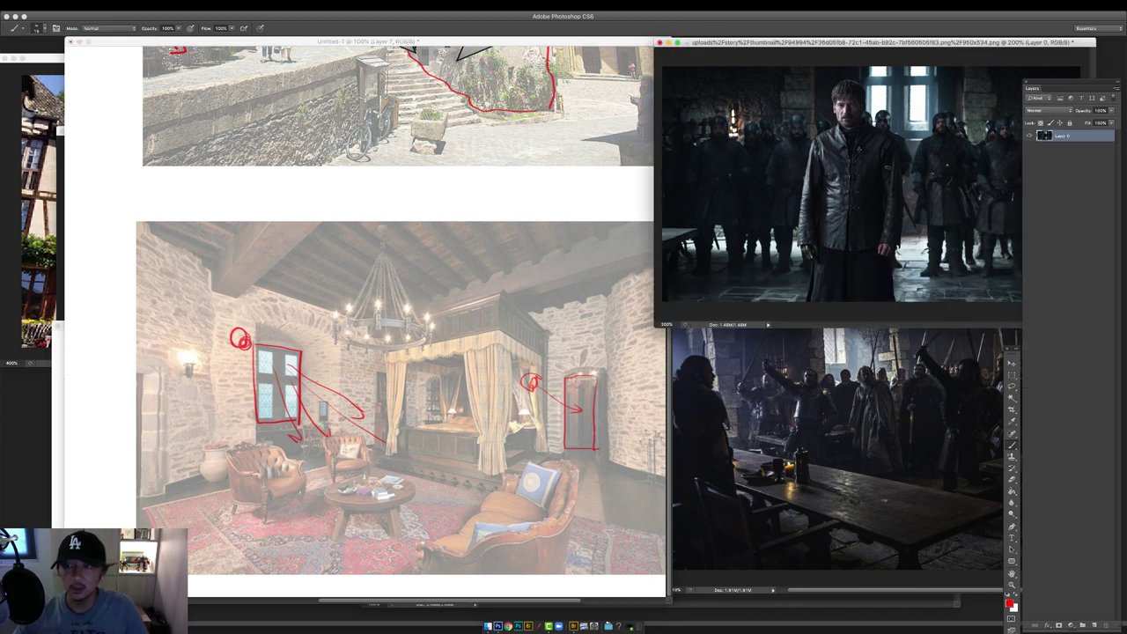
pyautogui.hotkey('ctrl', 'Tab')
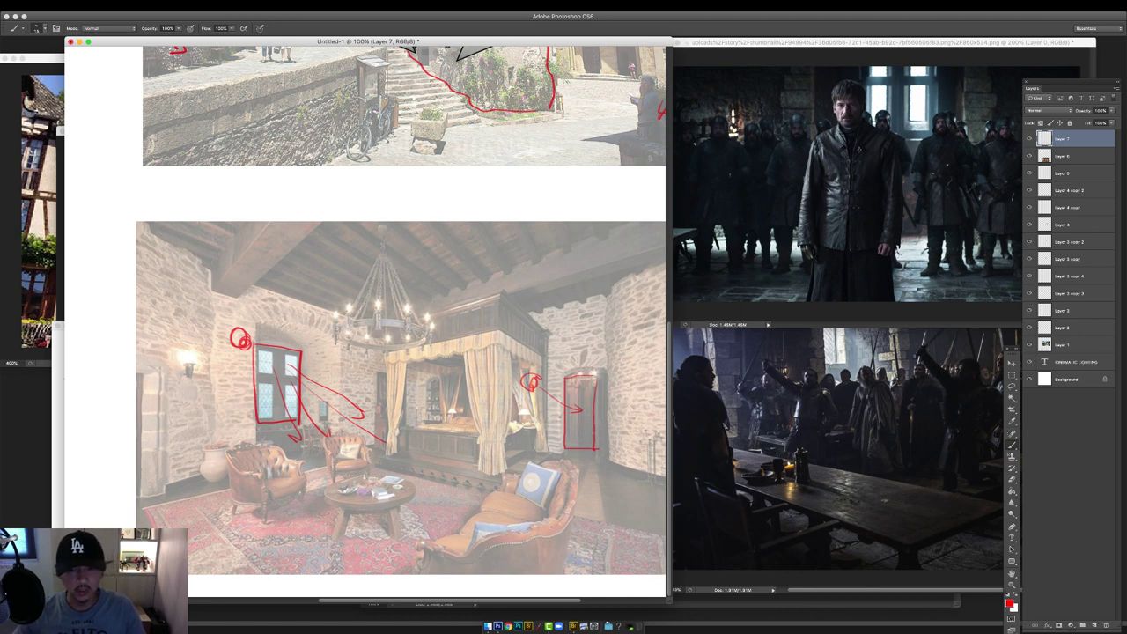
pyautogui.moveTo(536, 384); pyautogui.dragTo(520, 377)
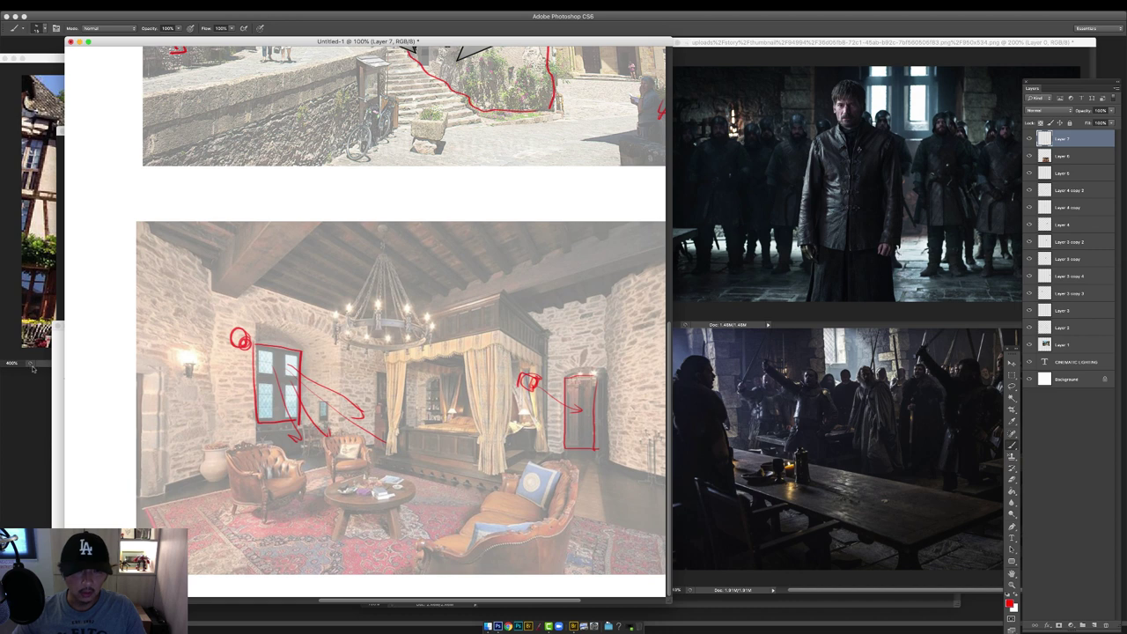
pyautogui.hotkey('ctrl', 'Tab')
pyautogui.moveTo(1054, 140); pyautogui.dragTo(231, 317)
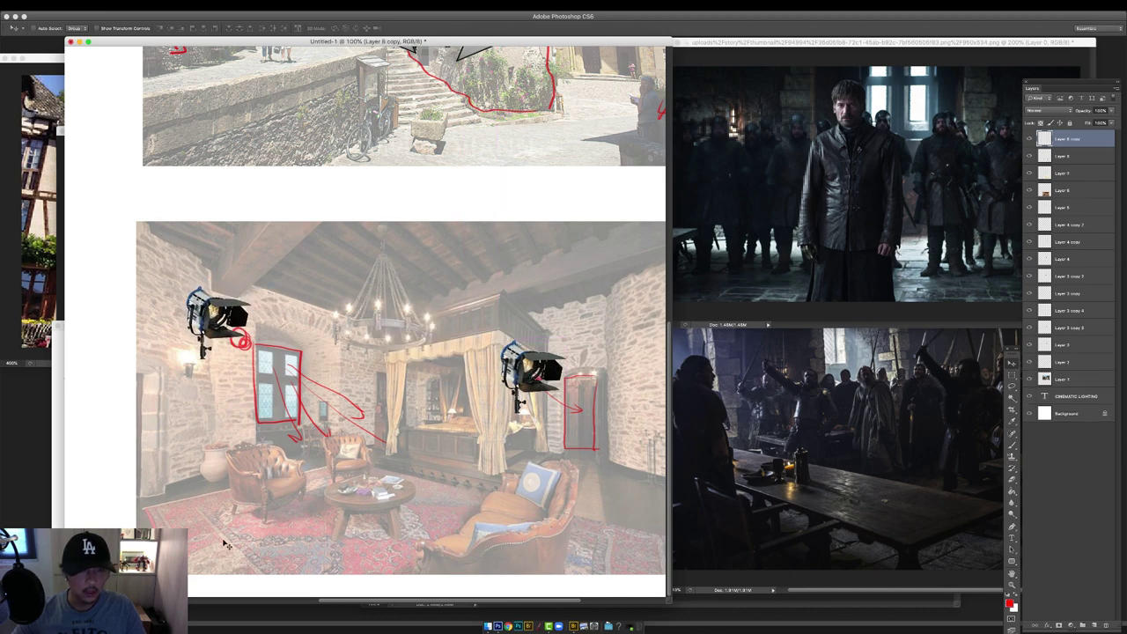
# Circle the wall sconce and three of the chandelier candles in red on Layer 7.
pyautogui.click(1060, 172)
pyautogui.keyDown('super'); pyautogui.click(202, 359); pyautogui.keyUp('super')
pyautogui.moveTo(163, 362)
pyautogui.mouseDown()
pyautogui.moveTo(272, 356)
pyautogui.moveTo(296, 338)
pyautogui.mouseUp()
pyautogui.press('b')
pyautogui.moveTo(619, 324); pyautogui.dragTo(232, 327)
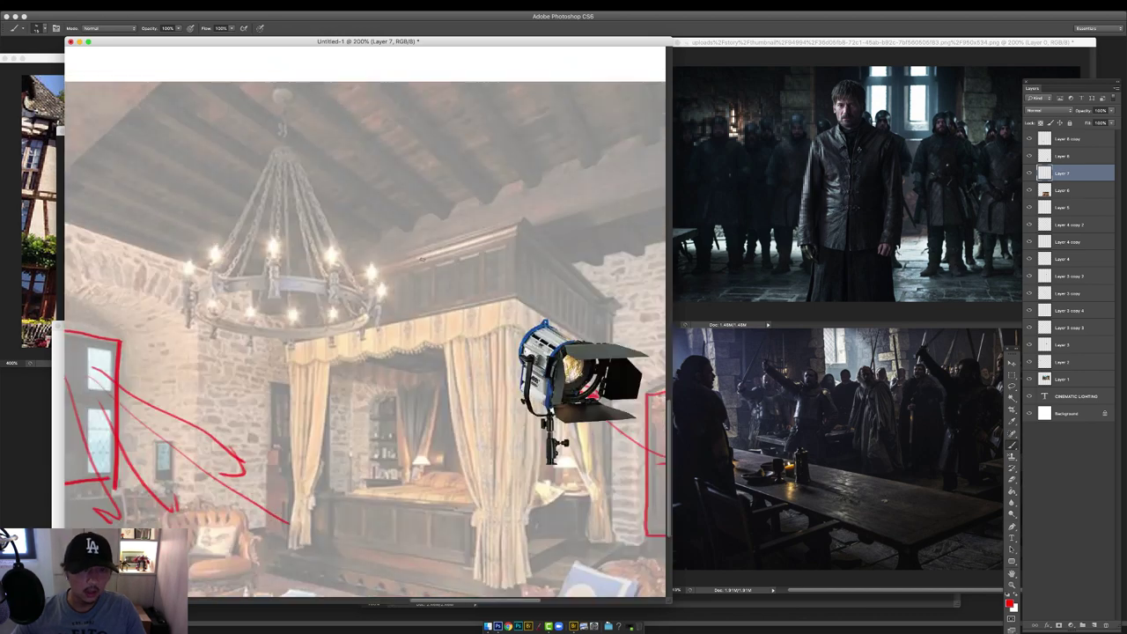
pyautogui.moveTo(335, 248); pyautogui.dragTo(326, 241)
pyautogui.moveTo(265, 245)
pyautogui.mouseDown()
pyautogui.moveTo(282, 240)
pyautogui.moveTo(219, 240)
pyautogui.mouseUp()
pyautogui.moveTo(173, 265)
pyautogui.mouseDown()
pyautogui.moveTo(180, 285)
pyautogui.moveTo(216, 256)
pyautogui.mouseUp()
# Circle the bedside lamp inside the canopy bed in red and show the whole bedroom photo.
pyautogui.moveTo(352, 454); pyautogui.dragTo(356, 347)
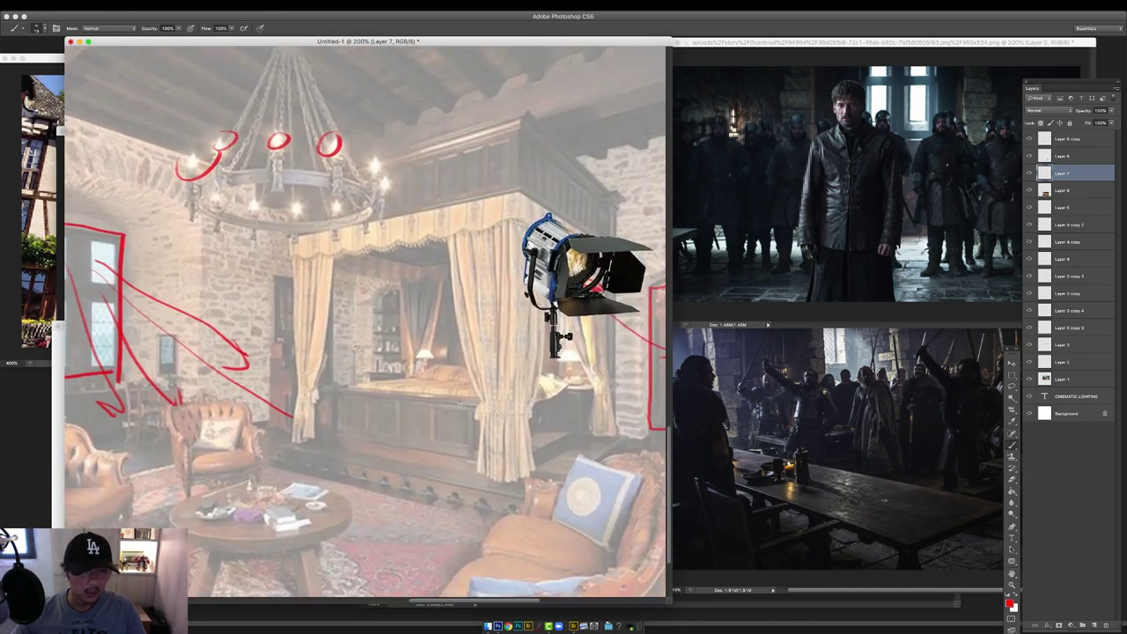
pyautogui.moveTo(429, 342); pyautogui.dragTo(421, 347)
pyautogui.hscroll(10, 431, 326)
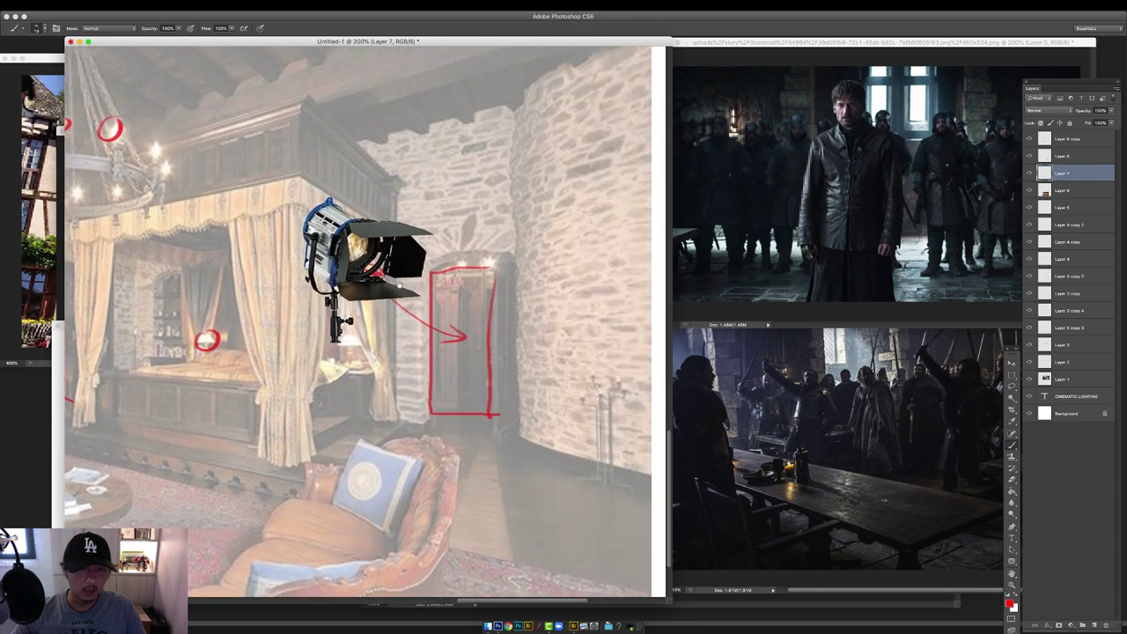
pyautogui.keyDown('alt'); pyautogui.click(431, 314); pyautogui.keyUp('alt')
pyautogui.moveTo(335, 304); pyautogui.dragTo(493, 210)
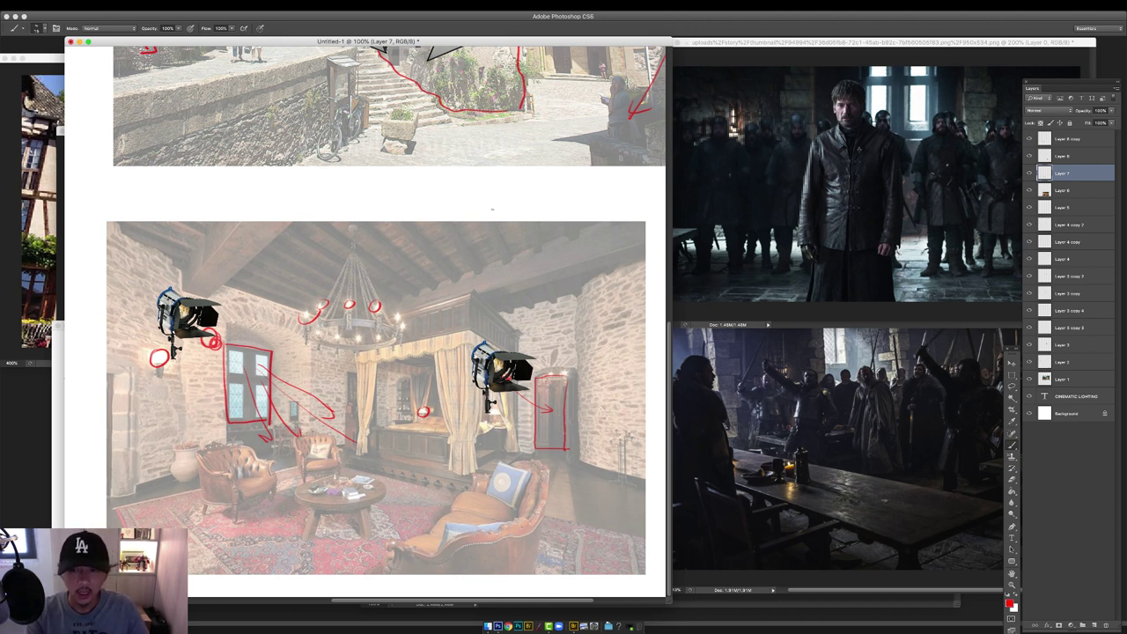
# Move the winterfell.jpg window over the bedroom photo and magnify the candle on its table to 400%.
pyautogui.click(867, 385)
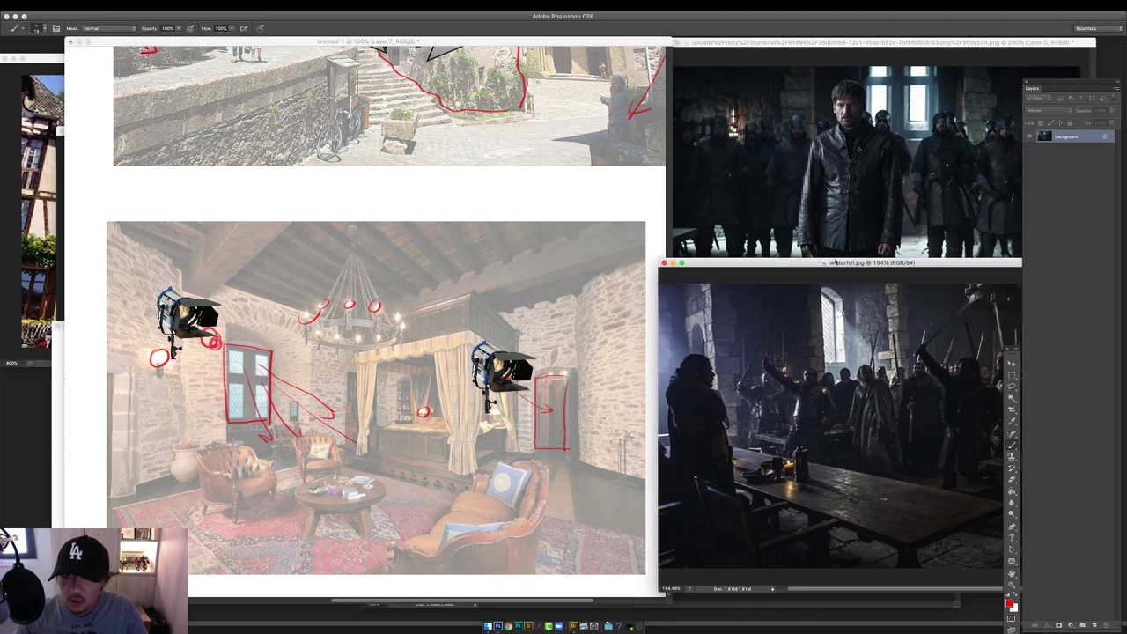
pyautogui.moveTo(835, 262); pyautogui.dragTo(553, 181)
pyautogui.keyDown('super'); pyautogui.click(404, 395); pyautogui.keyUp('super')
pyautogui.keyDown('super'); pyautogui.click(407, 393); pyautogui.keyUp('super')
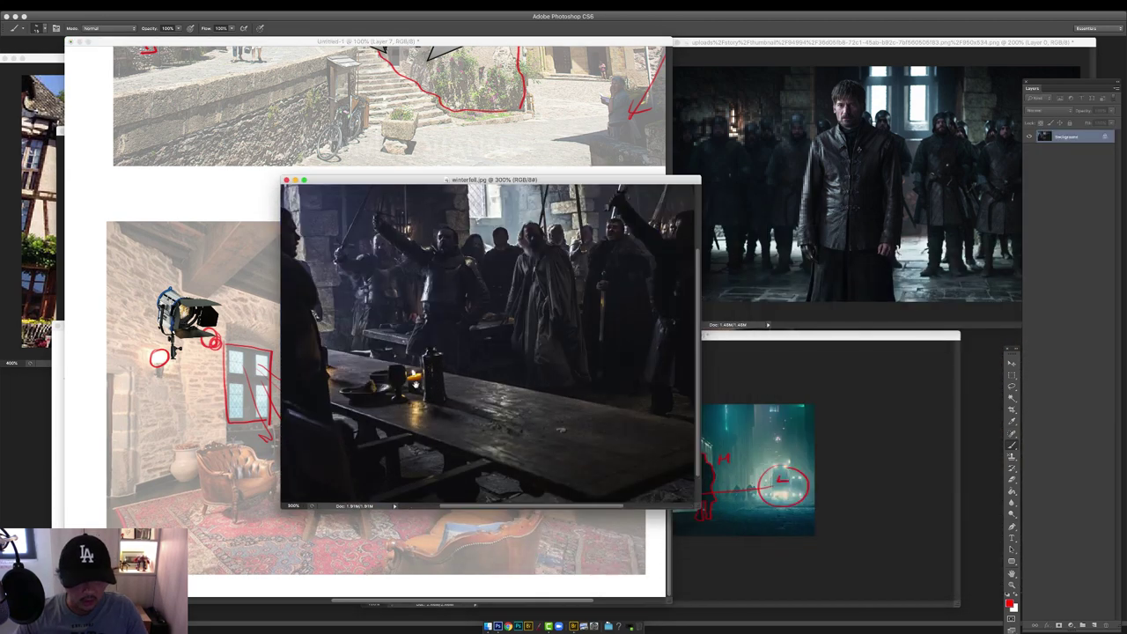
pyautogui.keyDown('super'); pyautogui.click(415, 388); pyautogui.keyUp('super')
# Circle the table candle, the sword hilt and the area near the second table's candle in winterfell.jpg, undoing each marking.
pyautogui.moveTo(403, 340)
pyautogui.mouseDown()
pyautogui.moveTo(365, 427)
pyautogui.moveTo(413, 335)
pyautogui.mouseUp()
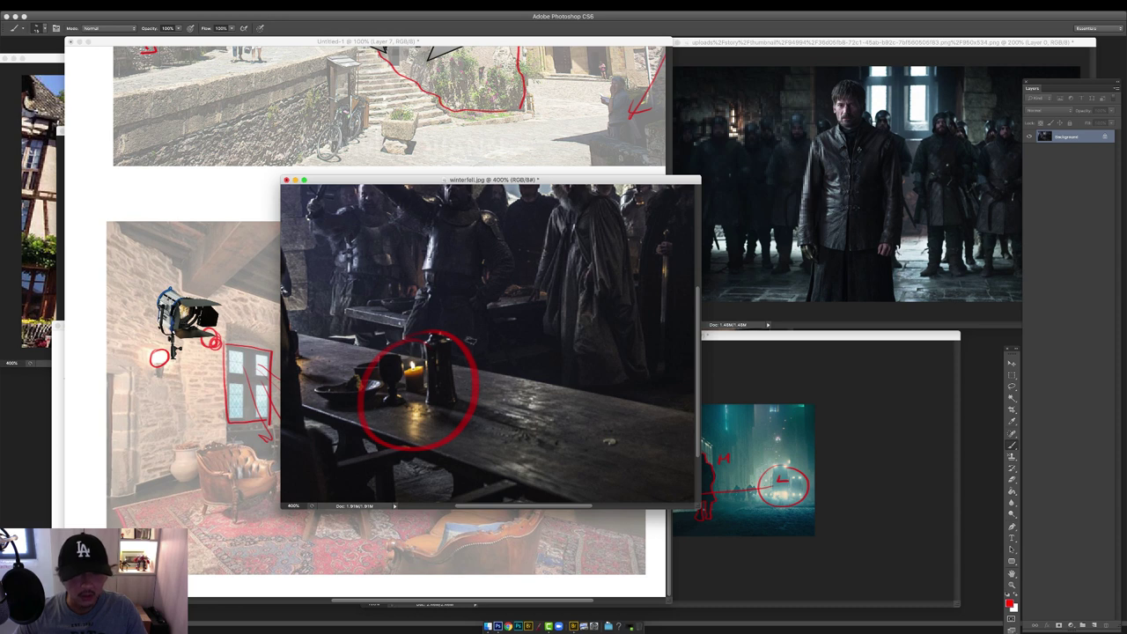
pyautogui.press('super+z')
pyautogui.moveTo(639, 314)
pyautogui.mouseDown()
pyautogui.moveTo(570, 322)
pyautogui.moveTo(463, 375)
pyautogui.mouseUp()
pyautogui.moveTo(486, 310); pyautogui.dragTo(491, 309)
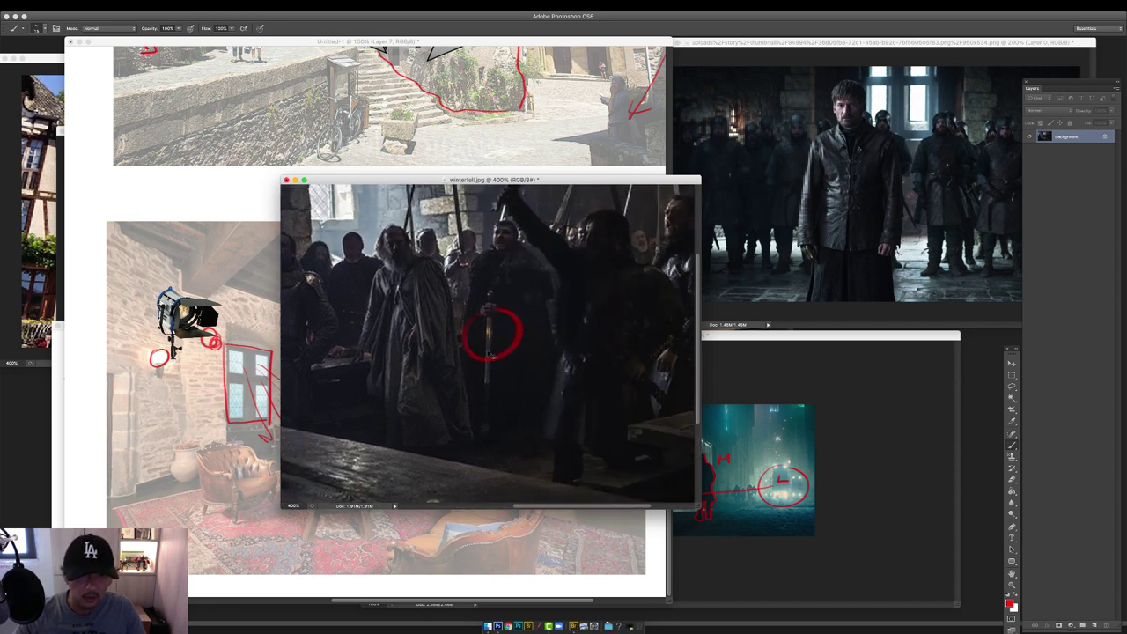
pyautogui.press('super+z')
pyautogui.hscroll(5, 528, 343)
pyautogui.moveTo(646, 343)
pyautogui.mouseDown()
pyautogui.moveTo(639, 405)
pyautogui.moveTo(643, 334)
pyautogui.mouseUp()
pyautogui.press('super+z')
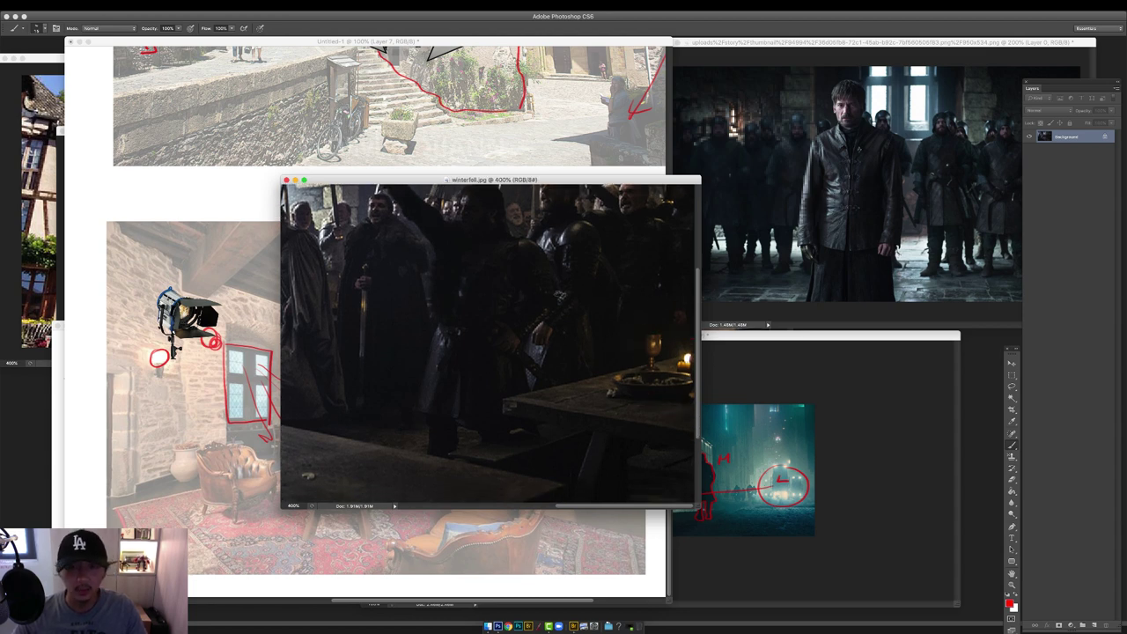
# Examine the chandelier and the raised swords in winterfell.jpg at 500%.
pyautogui.press('super+minus')
pyautogui.press('super+minus')
pyautogui.press('super+plus')
pyautogui.press('super+plus')
pyautogui.press('super+plus')
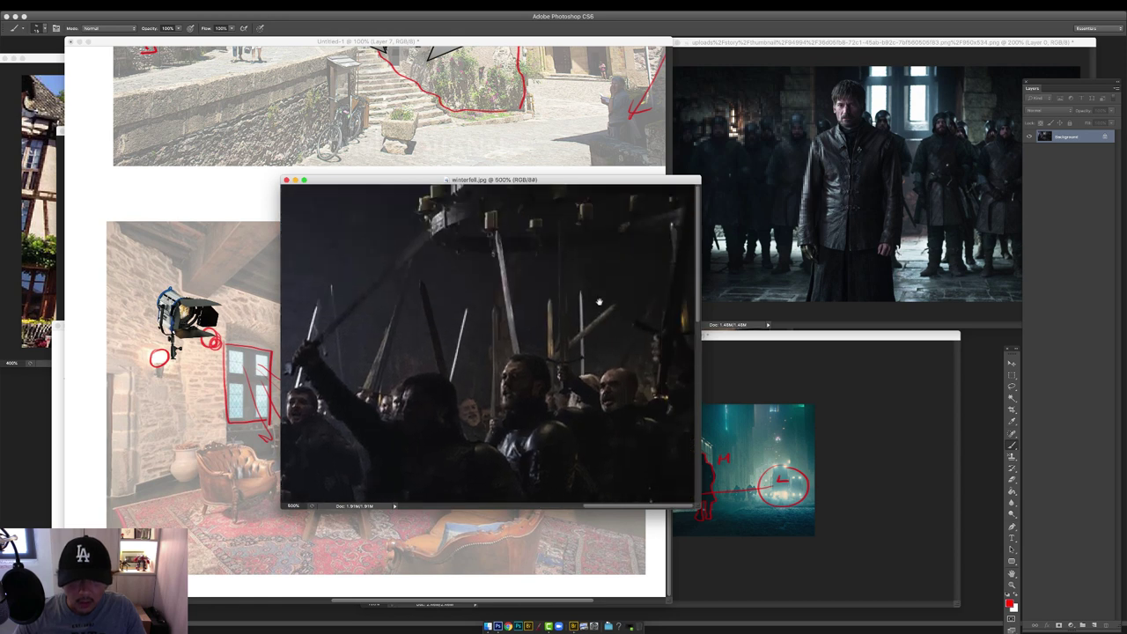
pyautogui.moveTo(581, 365); pyautogui.dragTo(555, 387)
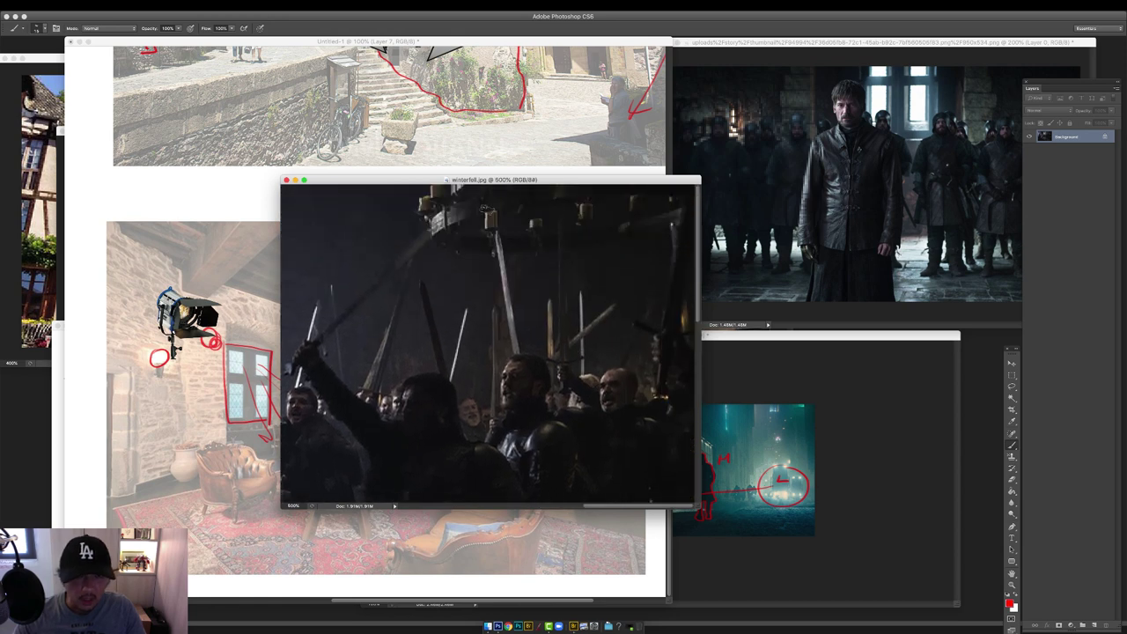
# Draw red circles and downward arrows on the men below the chandelier in winterfell.jpg, remove the markings and view the image at 200%.
pyautogui.moveTo(668, 410)
pyautogui.mouseDown()
pyautogui.moveTo(620, 430)
pyautogui.moveTo(574, 415)
pyautogui.mouseUp()
pyautogui.moveTo(626, 235); pyautogui.dragTo(567, 393)
pyautogui.moveTo(690, 265); pyautogui.dragTo(648, 388)
pyautogui.press('super+minus')
pyautogui.press('super+minus')
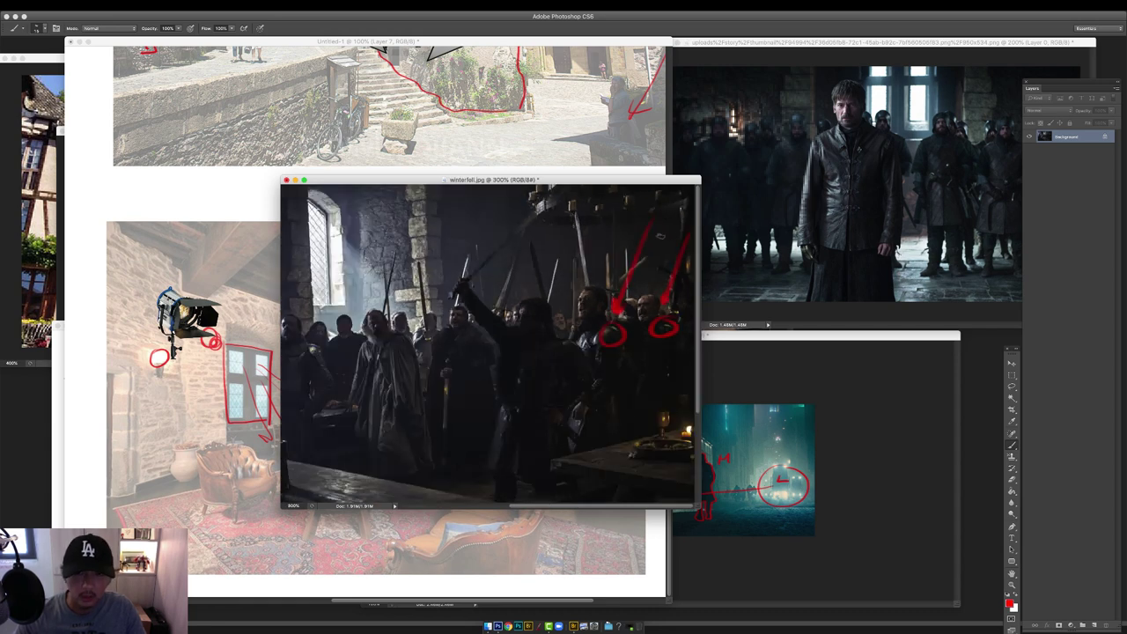
pyautogui.press('super+minus')
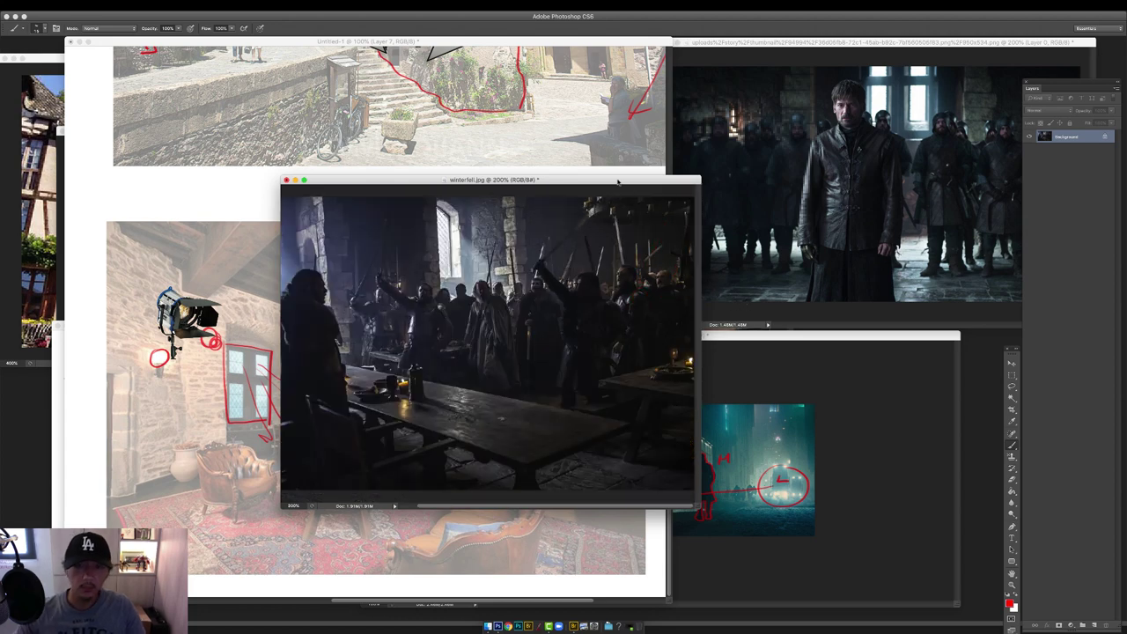
# Move the winterfell.jpg window clear of the planning document and show the whole castle bedroom photo.
pyautogui.moveTo(618, 181); pyautogui.dragTo(936, 206)
pyautogui.click(420, 301)
pyautogui.moveTo(420, 300); pyautogui.dragTo(392, 258)
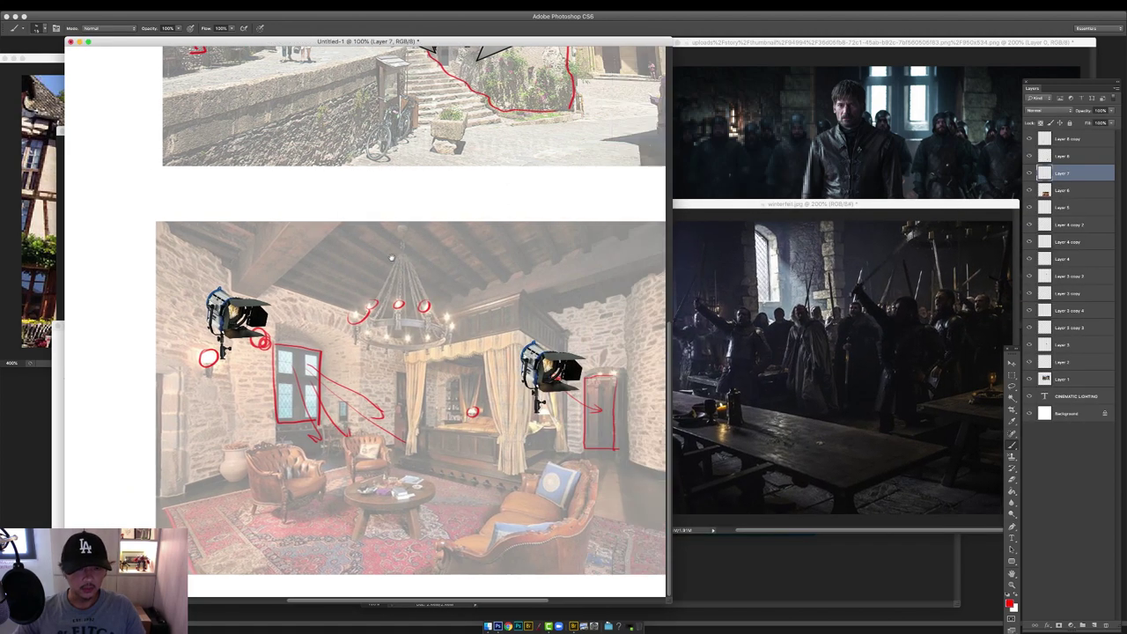
pyautogui.moveTo(476, 324); pyautogui.dragTo(423, 325)
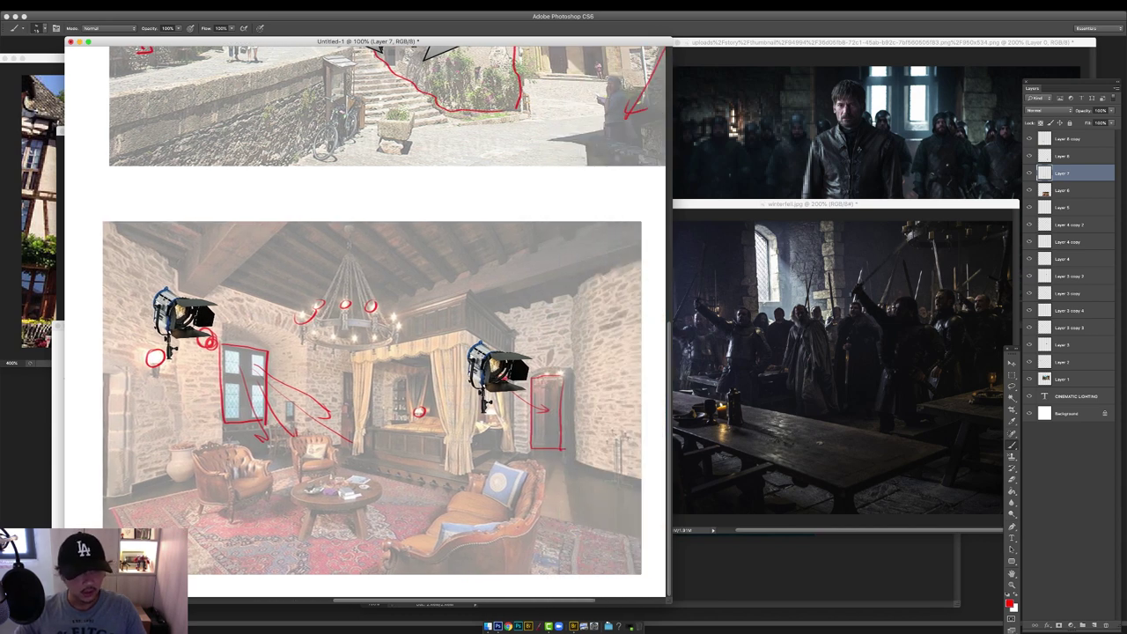
# Mark red crosses on the two bedroom armchairs, the bed curtain and the outlined house in the village photo.
pyautogui.moveTo(220, 460); pyautogui.dragTo(238, 478)
pyautogui.moveTo(240, 458); pyautogui.dragTo(215, 485)
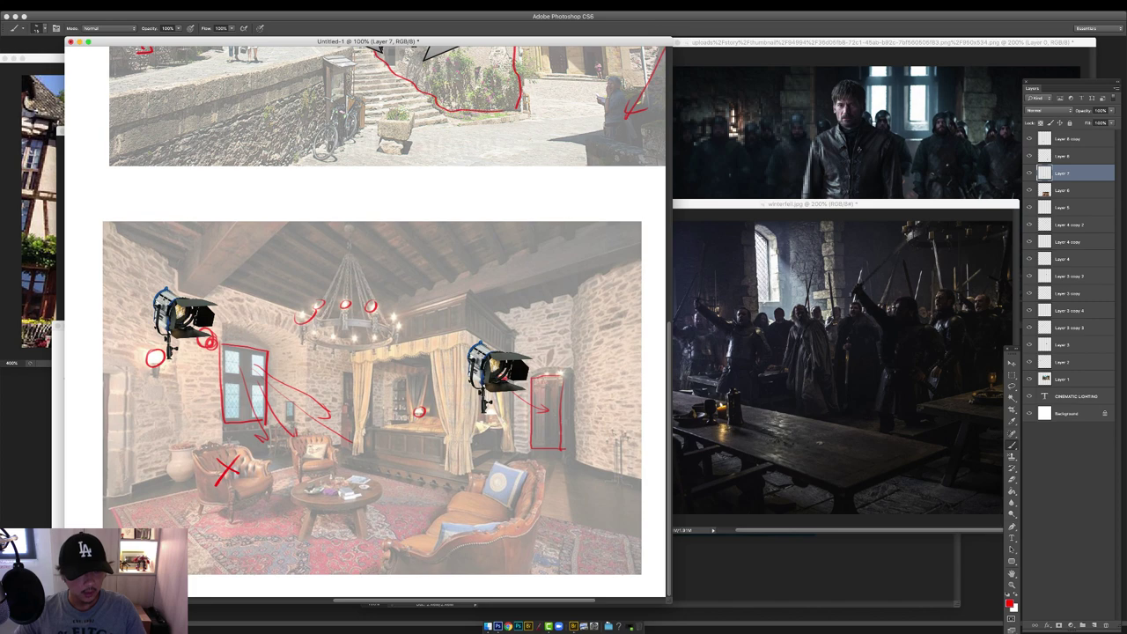
pyautogui.moveTo(305, 442); pyautogui.dragTo(326, 461)
pyautogui.moveTo(326, 440); pyautogui.dragTo(304, 463)
pyautogui.moveTo(358, 393); pyautogui.dragTo(378, 386)
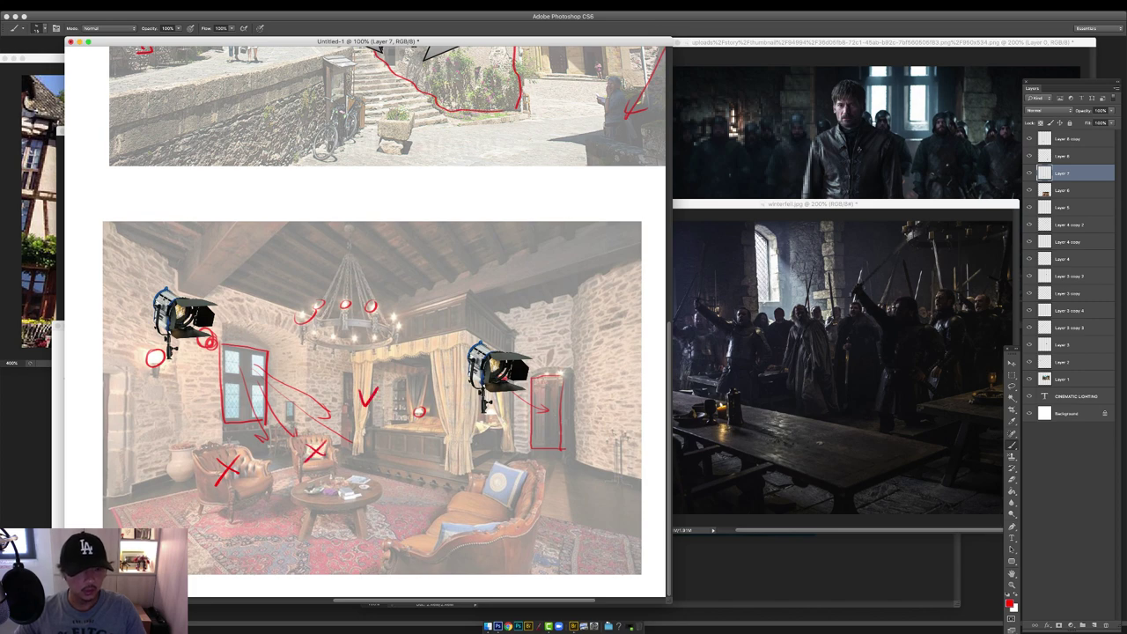
pyautogui.scroll(8, 366, 321)
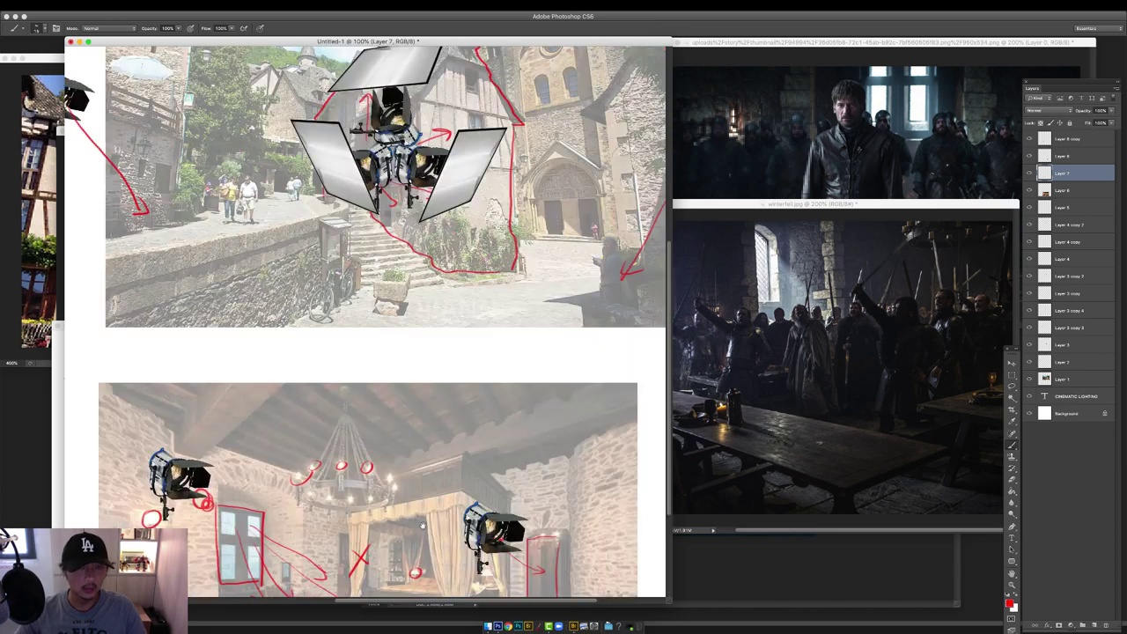
pyautogui.moveTo(450, 295); pyautogui.dragTo(471, 310)
pyautogui.moveTo(470, 293); pyautogui.dragTo(445, 322)
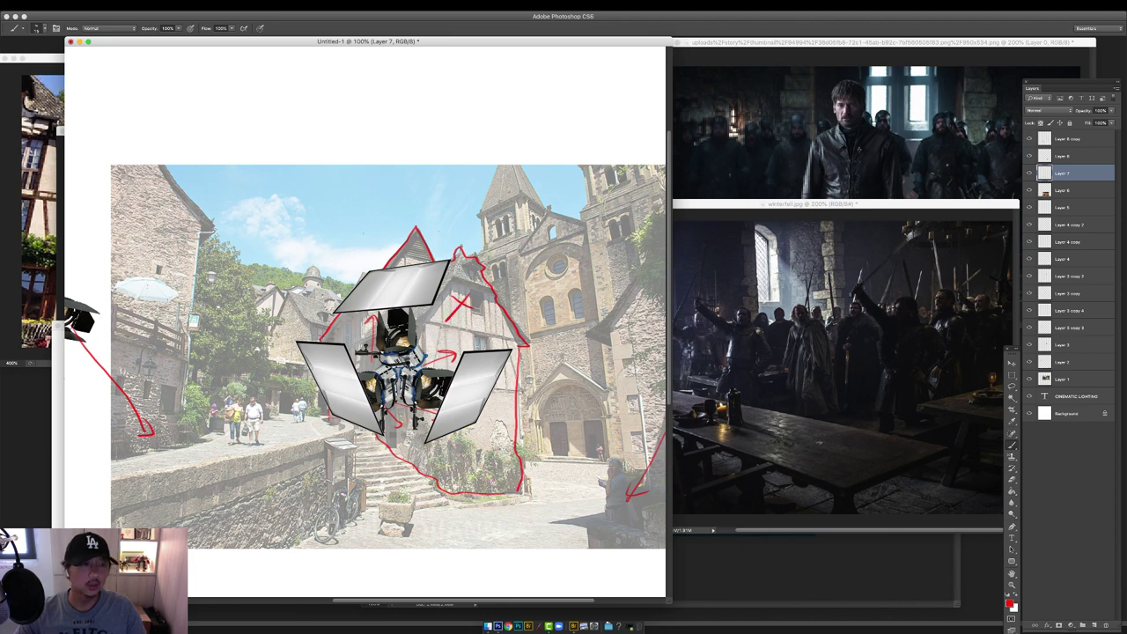
# Copy the half-timbered houses photo into the planning document and place it below the three handwritten notes.
pyautogui.click(42, 189)
pyautogui.moveTo(185, 60); pyautogui.dragTo(199, 72)
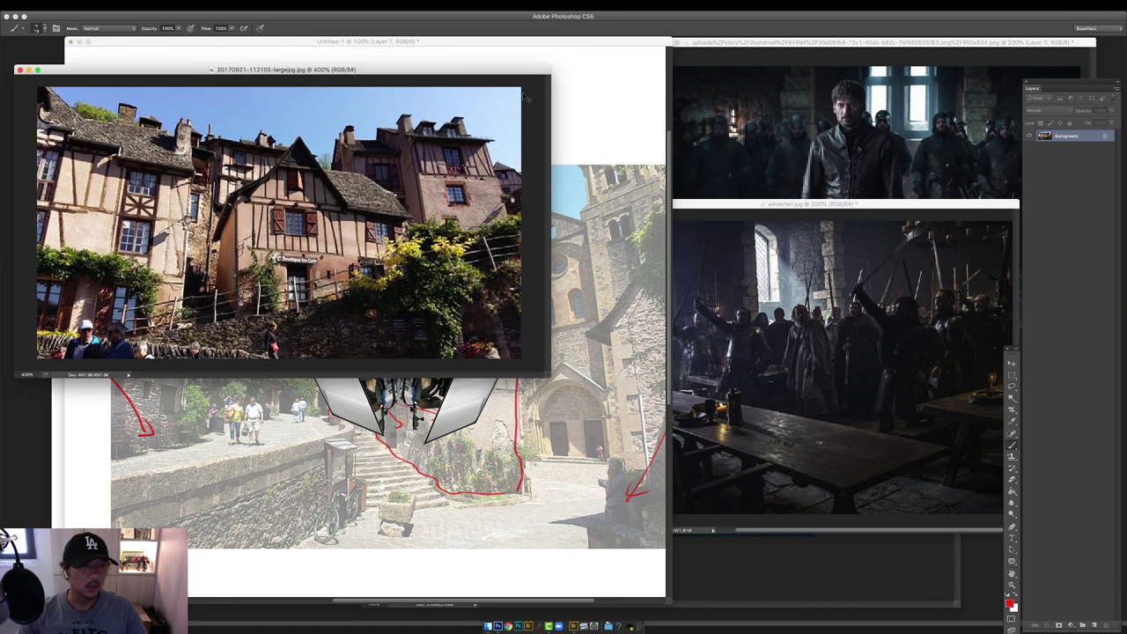
pyautogui.click(601, 102)
pyautogui.keyDown('alt'); pyautogui.click(522, 230); pyautogui.keyUp('alt')
pyautogui.keyDown('alt'); pyautogui.click(496, 270); pyautogui.keyUp('alt')
pyautogui.press('super+v')
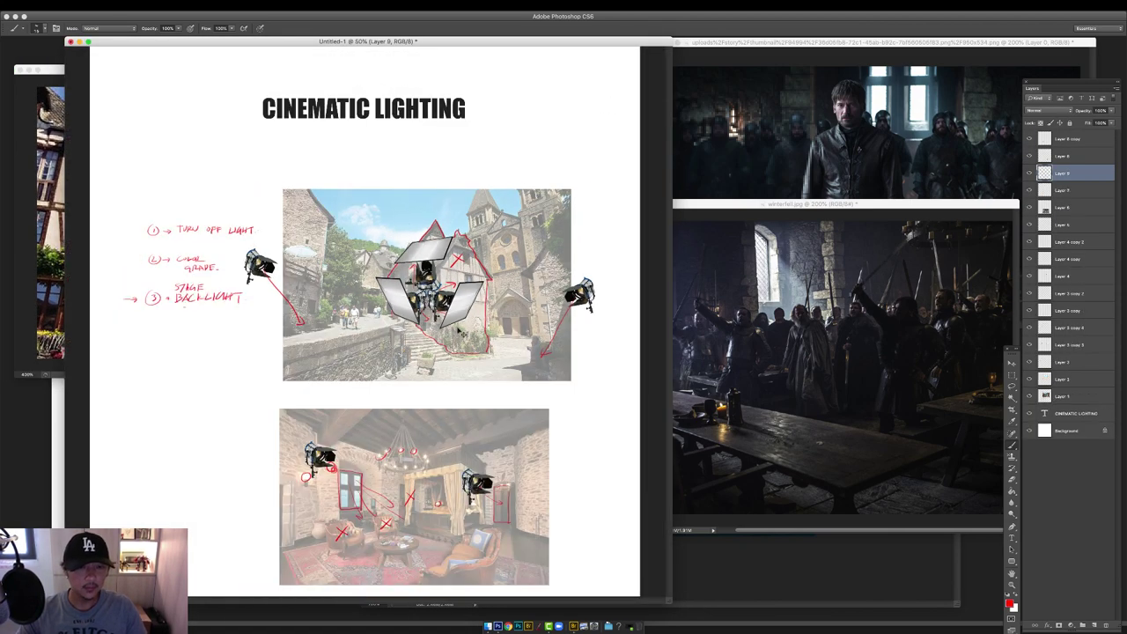
pyautogui.press('v')
pyautogui.moveTo(379, 322); pyautogui.dragTo(289, 427)
pyautogui.press('super+t')
pyautogui.press('Return')
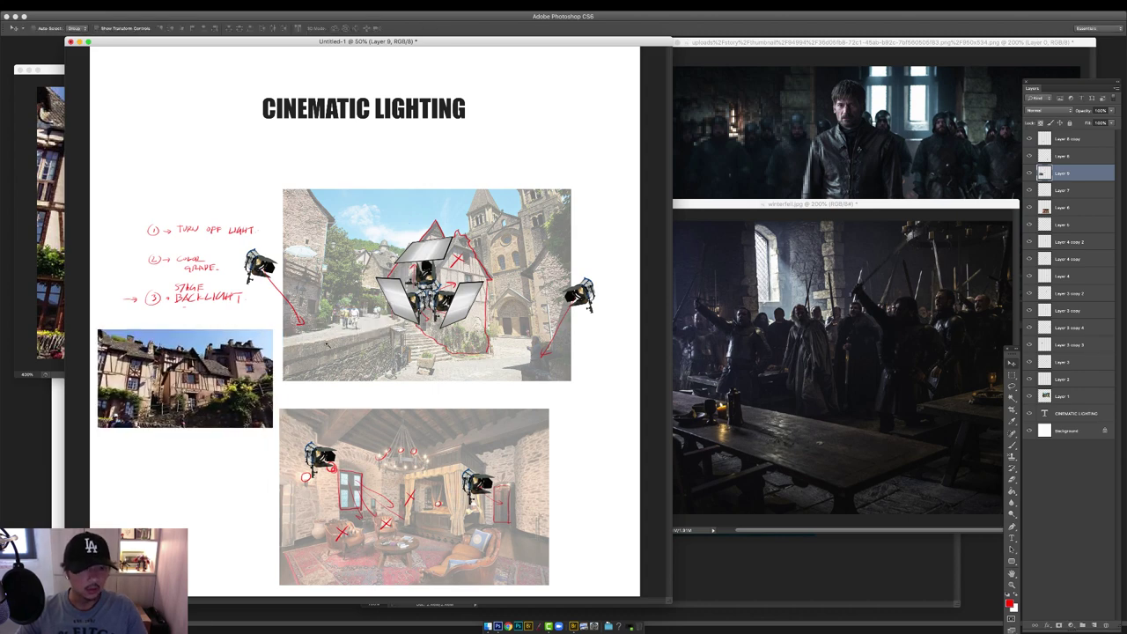
# Fade the pasted half-timbered houses photo by lowering its layer opacity, and get the brush ready.
pyautogui.press('f')
pyautogui.press('super+plus')
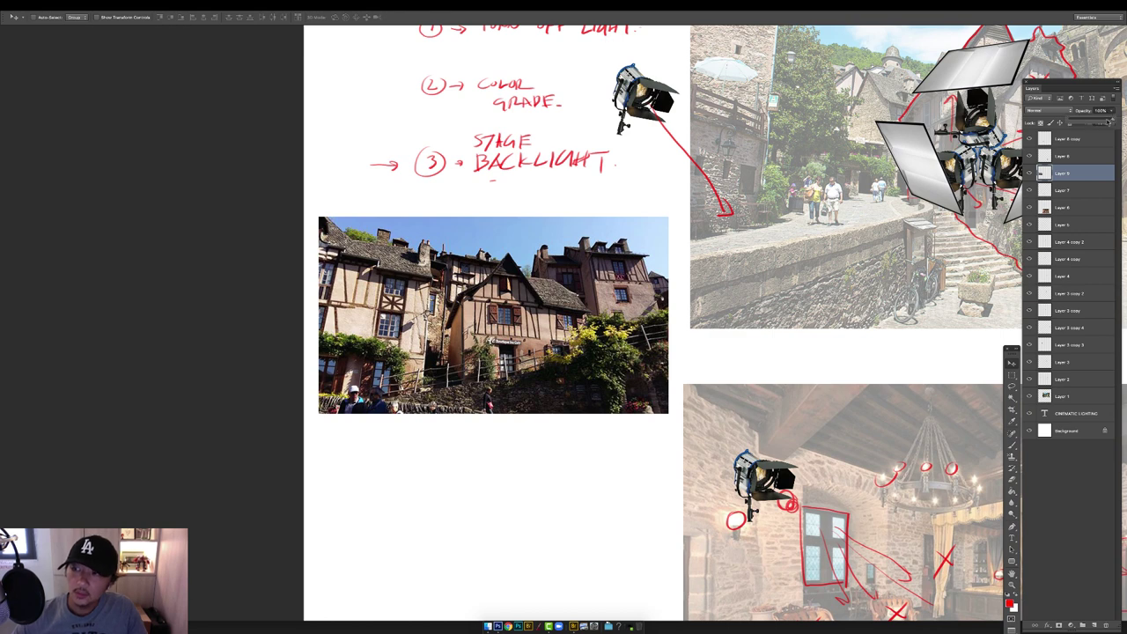
pyautogui.press('5')
pyautogui.press('4')
pyautogui.press('super+plus')
pyautogui.press('b')
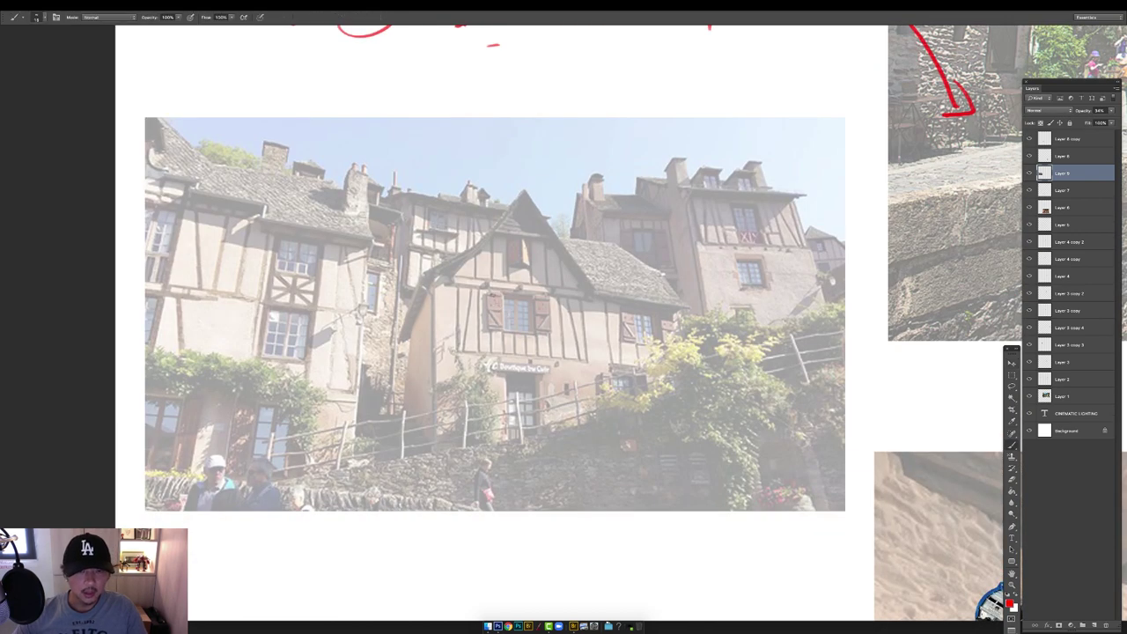
# Add a new layer above all others and paint a red tick on the central house's upper window.
pyautogui.moveTo(495, 304); pyautogui.dragTo(526, 298)
pyautogui.press('super+z')
pyautogui.click(1067, 140)
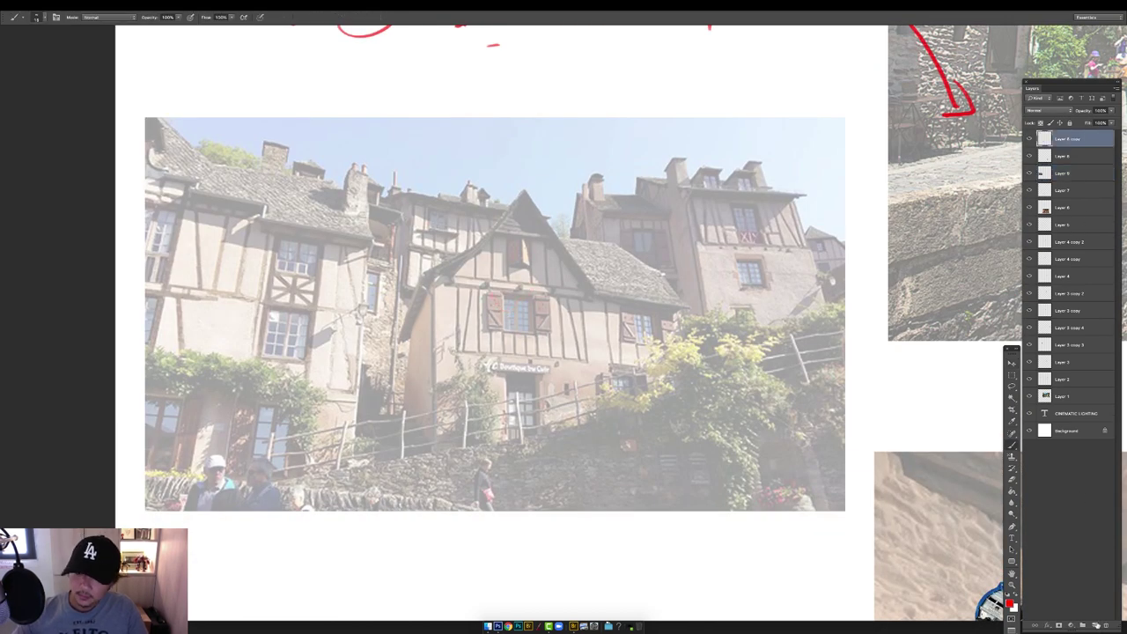
pyautogui.click(1095, 625)
pyautogui.moveTo(483, 302); pyautogui.dragTo(526, 284)
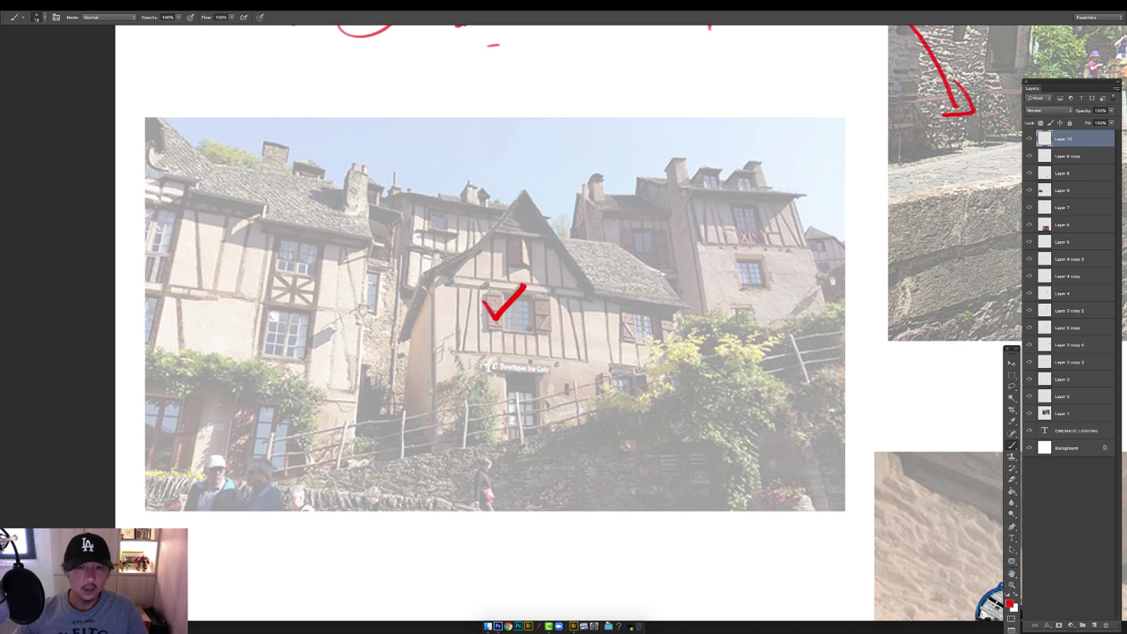
# Sketch small red light marks around the central house's entrance and a long line following the sloping fence.
pyautogui.moveTo(461, 379); pyautogui.dragTo(529, 376)
pyautogui.moveTo(546, 369)
pyautogui.mouseDown()
pyautogui.moveTo(555, 362)
pyautogui.moveTo(566, 384)
pyautogui.mouseUp()
pyautogui.moveTo(549, 397); pyautogui.dragTo(557, 401)
pyautogui.moveTo(506, 404); pyautogui.dragTo(506, 409)
pyautogui.moveTo(755, 368)
pyautogui.mouseDown()
pyautogui.moveTo(458, 449)
pyautogui.moveTo(227, 483)
pyautogui.mouseUp()
pyautogui.moveTo(755, 368); pyautogui.dragTo(828, 350)
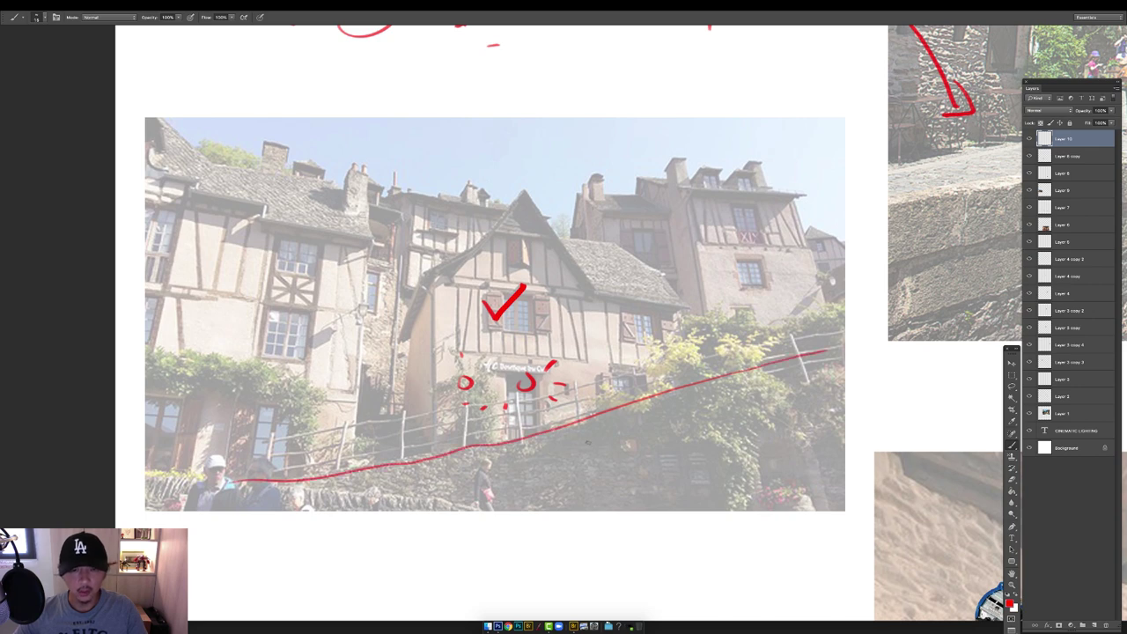
# Mark crosses below the fence line and on the tiled roof, and ticks on the lower window, rear house and sky.
pyautogui.moveTo(583, 443); pyautogui.dragTo(622, 452)
pyautogui.moveTo(615, 432); pyautogui.dragTo(582, 467)
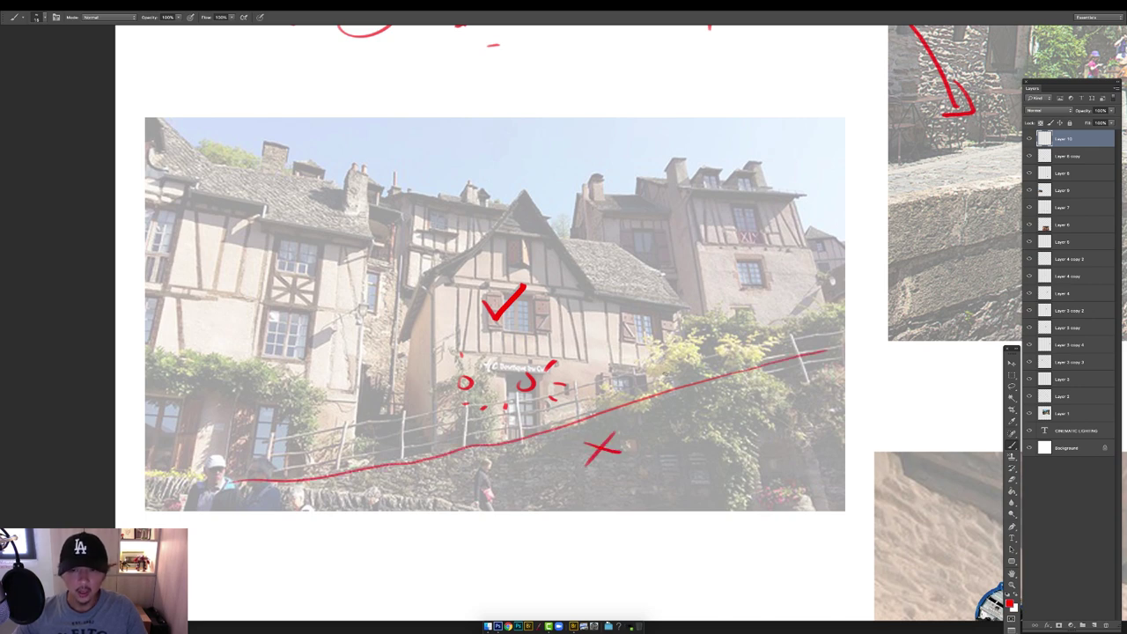
pyautogui.moveTo(613, 380); pyautogui.dragTo(636, 378)
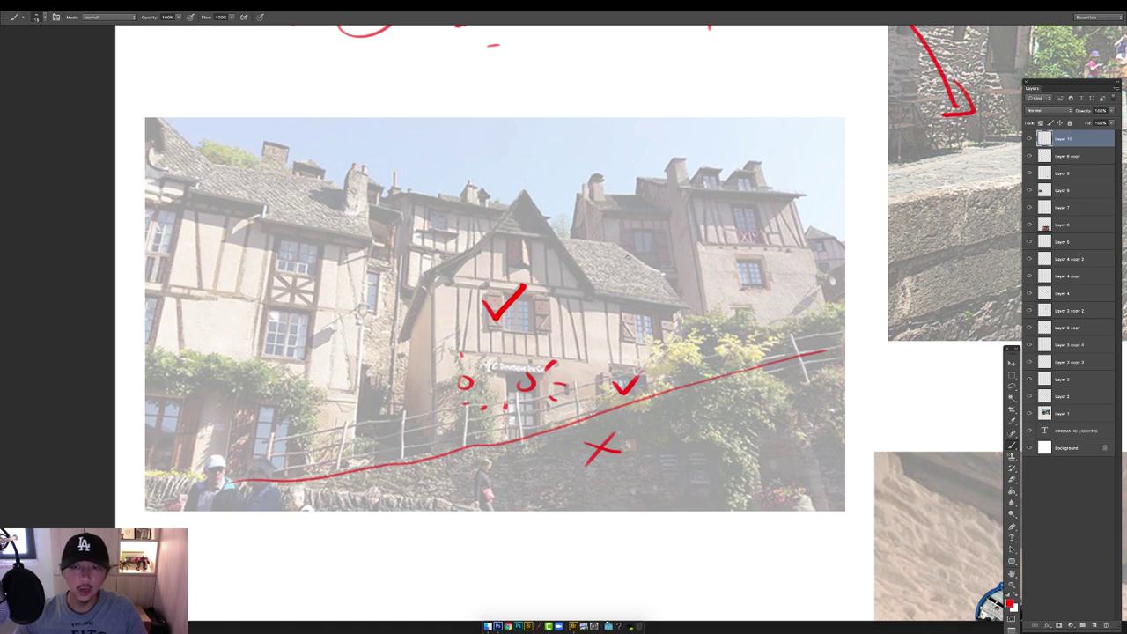
pyautogui.moveTo(592, 258)
pyautogui.mouseDown()
pyautogui.moveTo(614, 275)
pyautogui.moveTo(594, 276)
pyautogui.mouseUp()
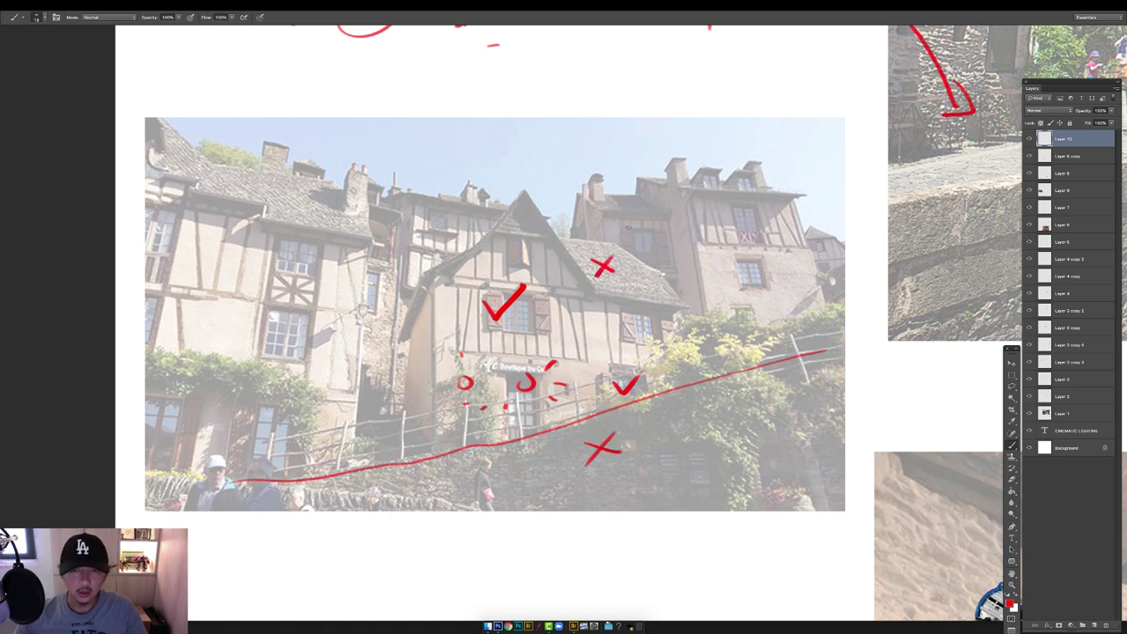
pyautogui.moveTo(628, 227); pyautogui.dragTo(653, 223)
pyautogui.moveTo(610, 158)
pyautogui.mouseDown()
pyautogui.moveTo(620, 167)
pyautogui.moveTo(637, 149)
pyautogui.mouseUp()
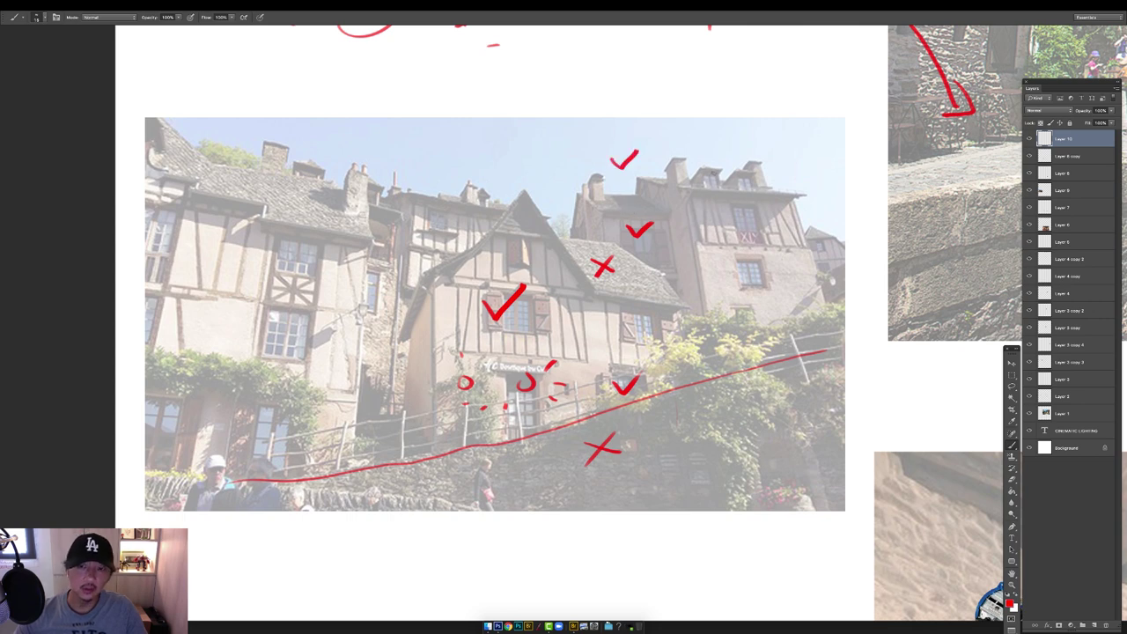
# Label the sky L, the middle houses M and the foreground D in red, undoing a first attempt at the letters.
pyautogui.moveTo(520, 138); pyautogui.dragTo(520, 161)
pyautogui.moveTo(522, 137)
pyautogui.mouseDown()
pyautogui.moveTo(535, 147)
pyautogui.moveTo(519, 162)
pyautogui.mouseUp()
pyautogui.moveTo(658, 275); pyautogui.dragTo(654, 297)
pyautogui.moveTo(658, 278); pyautogui.dragTo(678, 298)
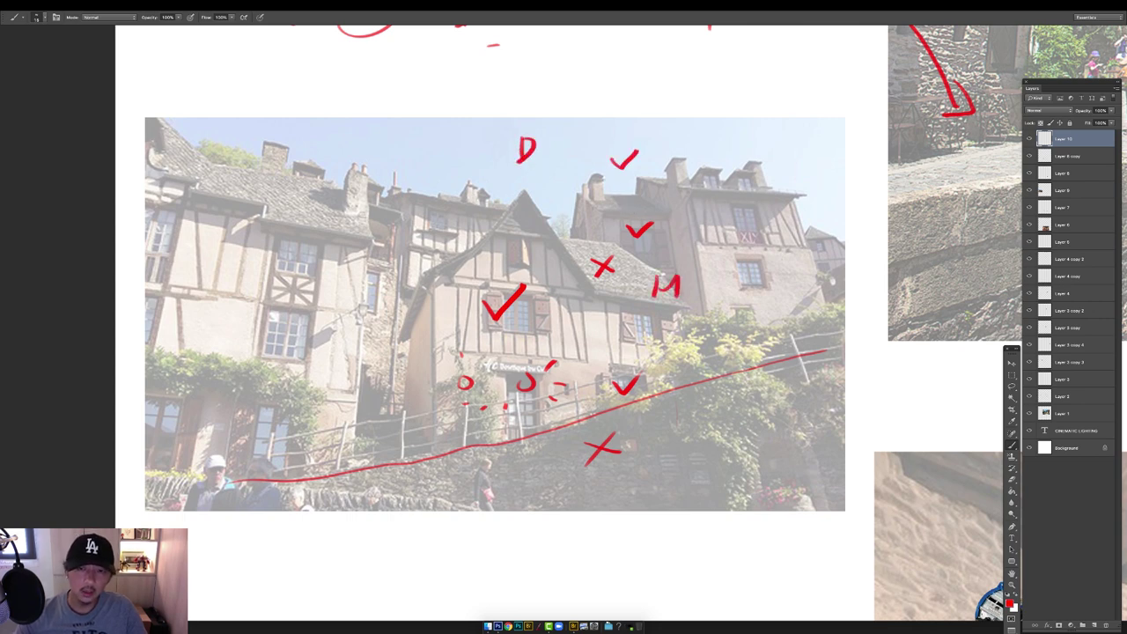
pyautogui.moveTo(772, 442); pyautogui.dragTo(770, 457)
pyautogui.hotkey('ctrl', 'alt', 'z')
pyautogui.hotkey('ctrl', 'alt', 'z')
pyautogui.hotkey('ctrl', 'alt', 'z')
pyautogui.hotkey('ctrl', 'alt', 'z')
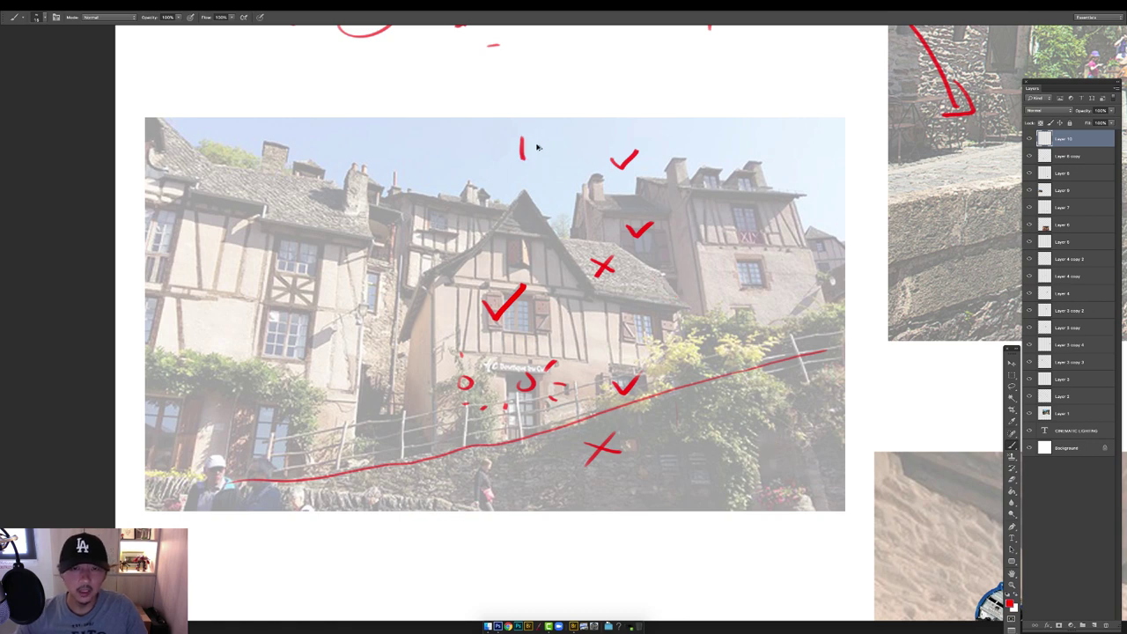
pyautogui.moveTo(521, 155); pyautogui.dragTo(553, 155)
pyautogui.moveTo(674, 284)
pyautogui.mouseDown()
pyautogui.moveTo(674, 309)
pyautogui.moveTo(700, 308)
pyautogui.mouseUp()
pyautogui.moveTo(775, 446); pyautogui.dragTo(774, 474)
pyautogui.moveTo(775, 447)
pyautogui.mouseDown()
pyautogui.moveTo(793, 449)
pyautogui.moveTo(776, 473)
pyautogui.mouseUp()
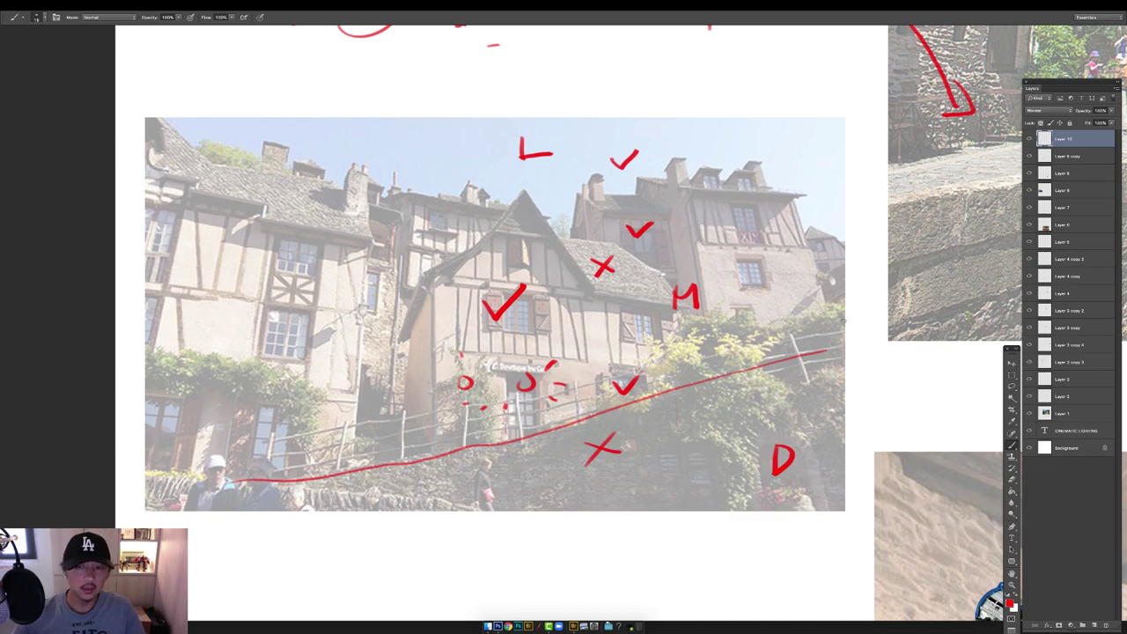
# Return the planning document to a floating window and move it aside to uncover the reference photos.
pyautogui.keyDown('alt'); pyautogui.click(543, 247); pyautogui.keyUp('alt')
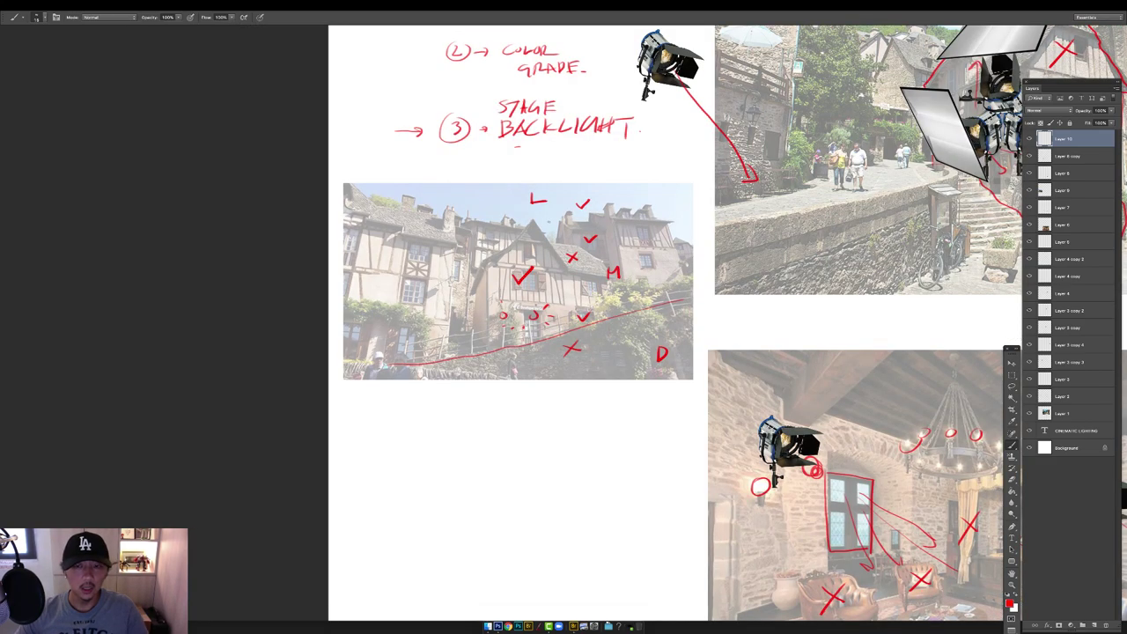
pyautogui.press('f')
pyautogui.keyDown('alt'); pyautogui.click(488, 295); pyautogui.keyUp('alt')
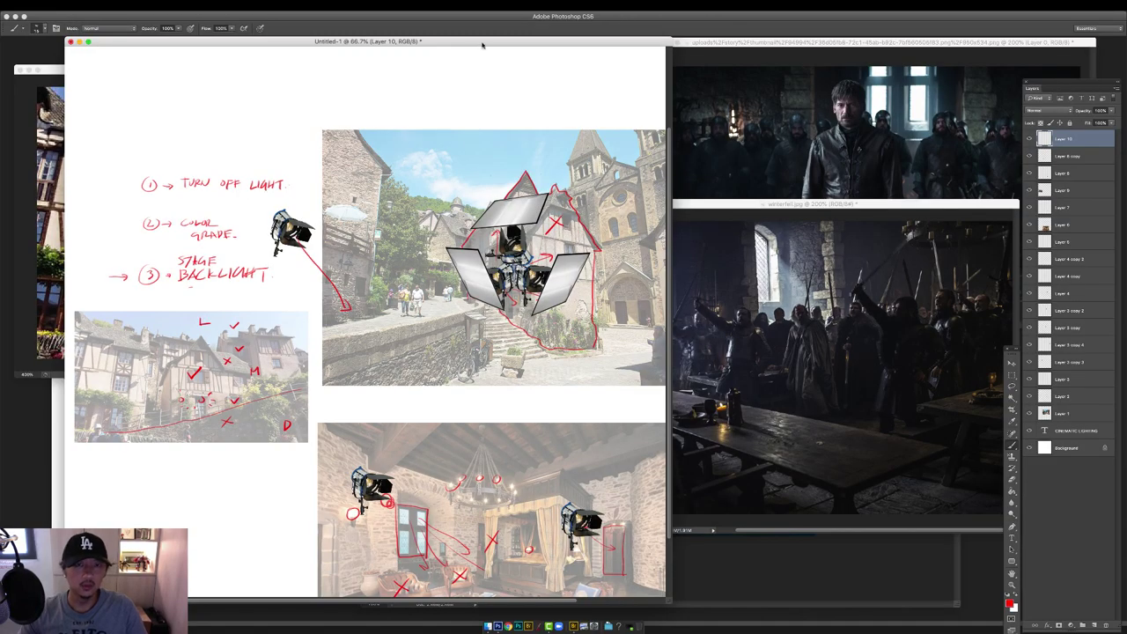
pyautogui.moveTo(483, 44); pyautogui.dragTo(718, 65)
# Move the house, village and bedroom photo windows out of the way and bring the church photo C6.jpg into clear view.
pyautogui.click(149, 388)
pyautogui.click(273, 440)
pyautogui.click(248, 97)
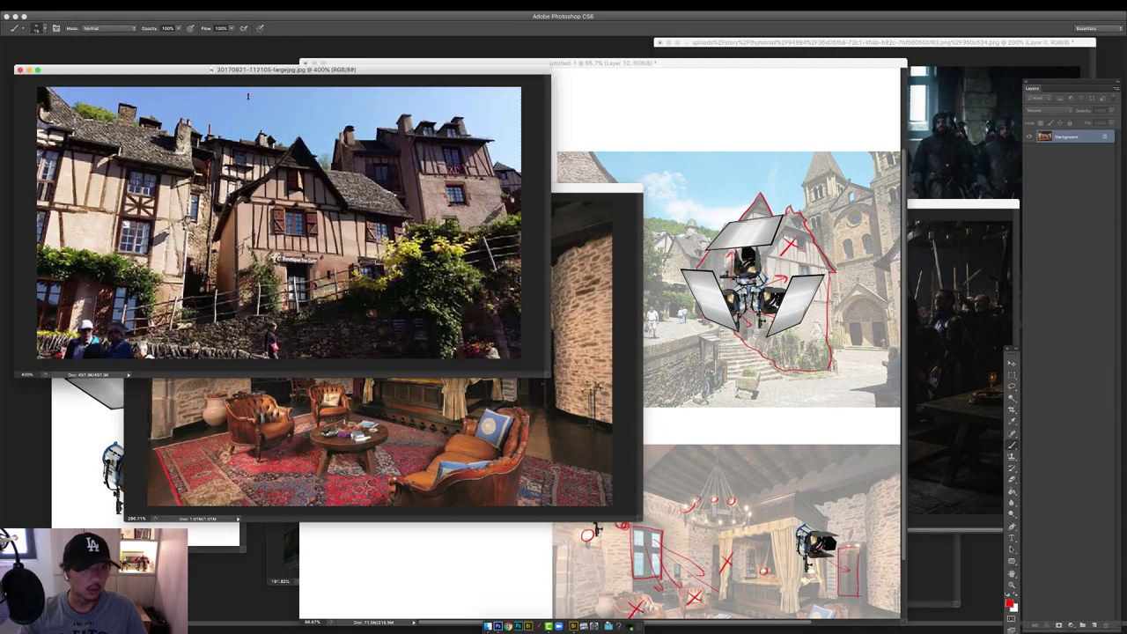
pyautogui.moveTo(248, 96); pyautogui.dragTo(197, 352)
pyautogui.click(98, 189)
pyautogui.moveTo(252, 130); pyautogui.dragTo(90, 412)
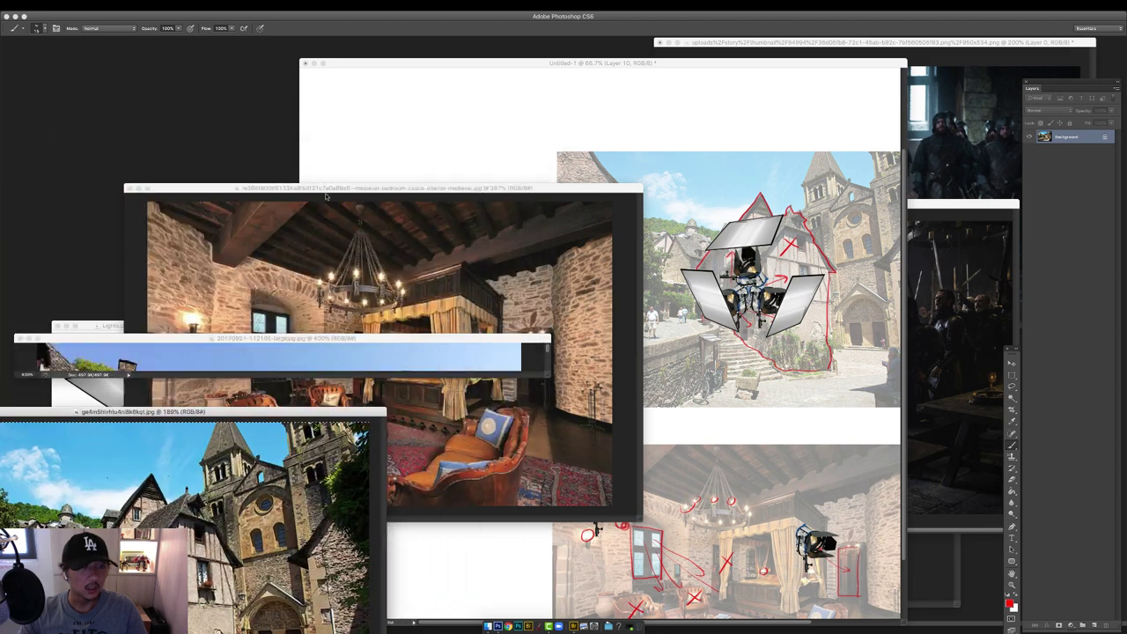
pyautogui.moveTo(326, 189); pyautogui.dragTo(13, 251)
pyautogui.moveTo(421, 64); pyautogui.dragTo(517, 64)
pyautogui.click(389, 232)
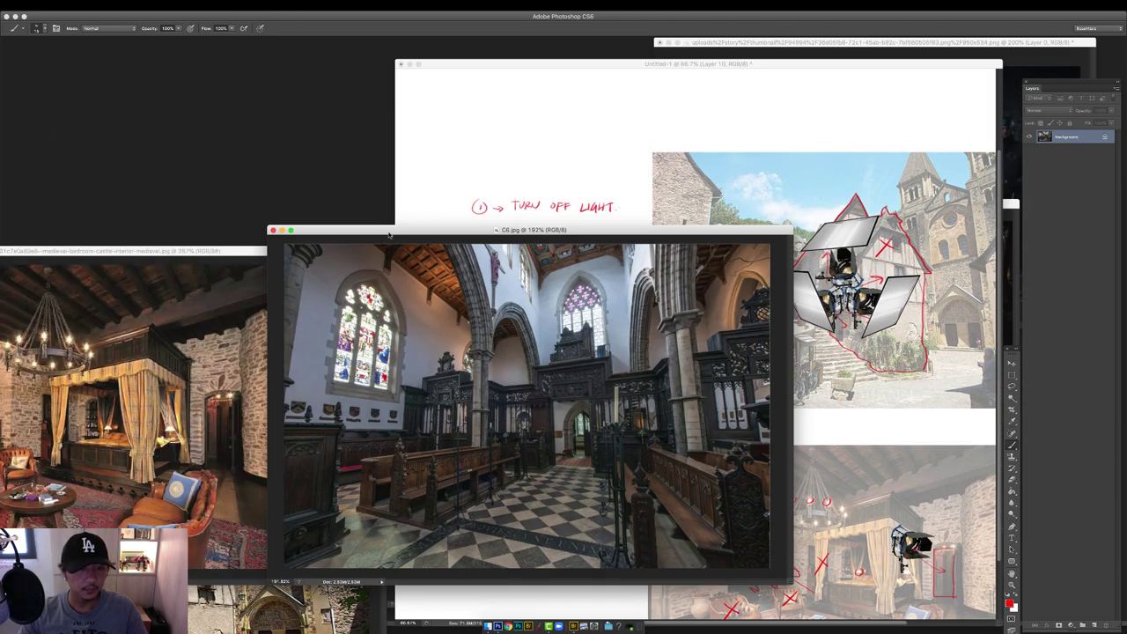
pyautogui.moveTo(388, 235); pyautogui.dragTo(162, 108)
# Paste the church photo into the planning document and scale it to fit below the half-timbered houses photo.
pyautogui.click(648, 64)
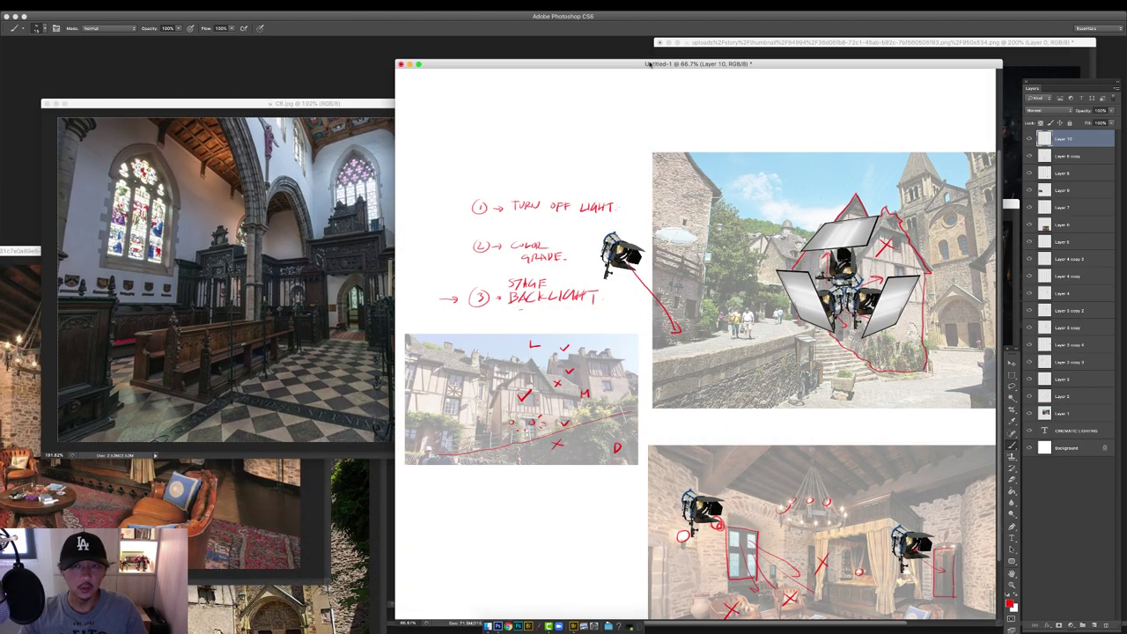
pyautogui.moveTo(648, 65); pyautogui.dragTo(437, 37)
pyautogui.press('f')
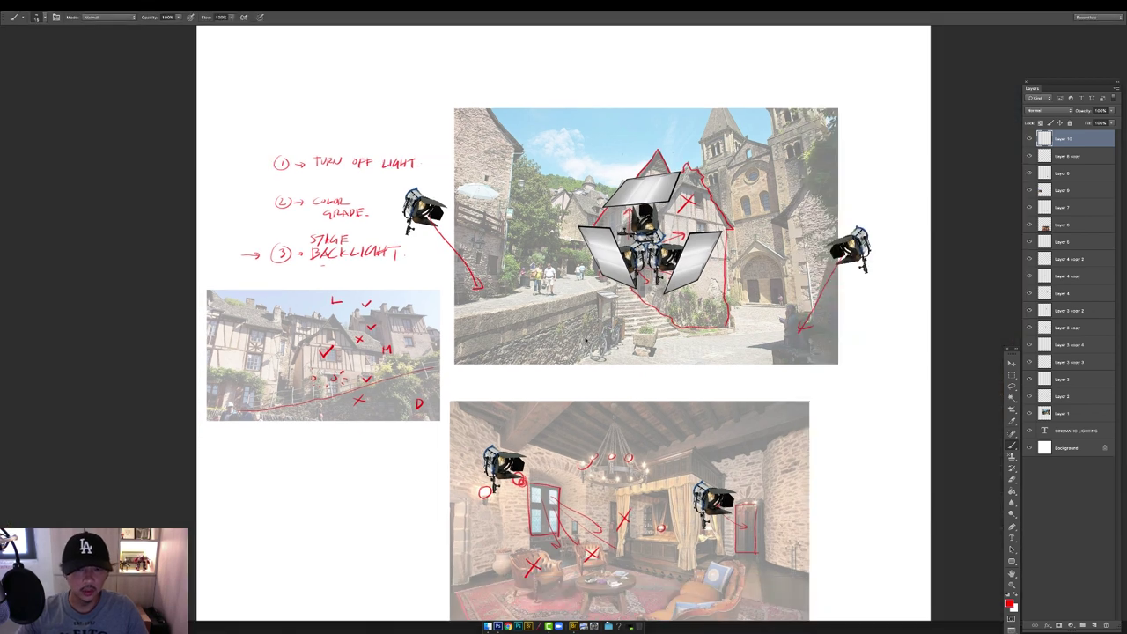
pyautogui.press('super+v')
pyautogui.press('v')
pyautogui.moveTo(544, 373); pyautogui.dragTo(294, 552)
pyautogui.hotkey('ctrl', 't')
pyautogui.moveTo(380, 471); pyautogui.dragTo(442, 430)
pyautogui.press('Return')
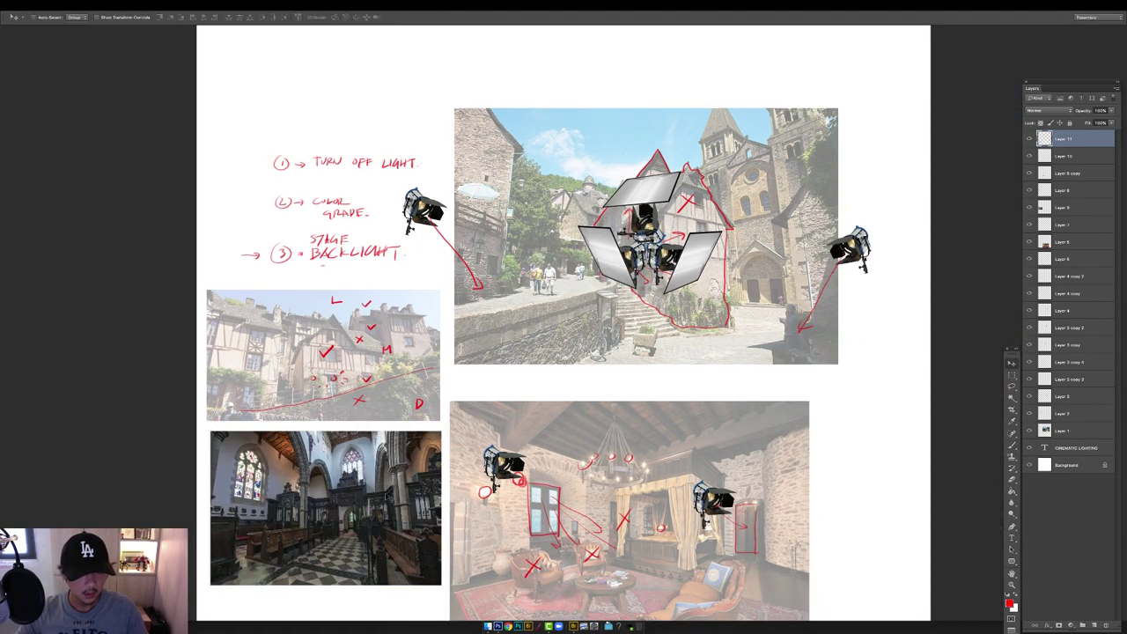
# Reduce the church photo layer's opacity to about 35%.
pyautogui.moveTo(388, 495); pyautogui.dragTo(650, 333)
pyautogui.keyDown('super'); pyautogui.click(557, 388); pyautogui.keyUp('super')
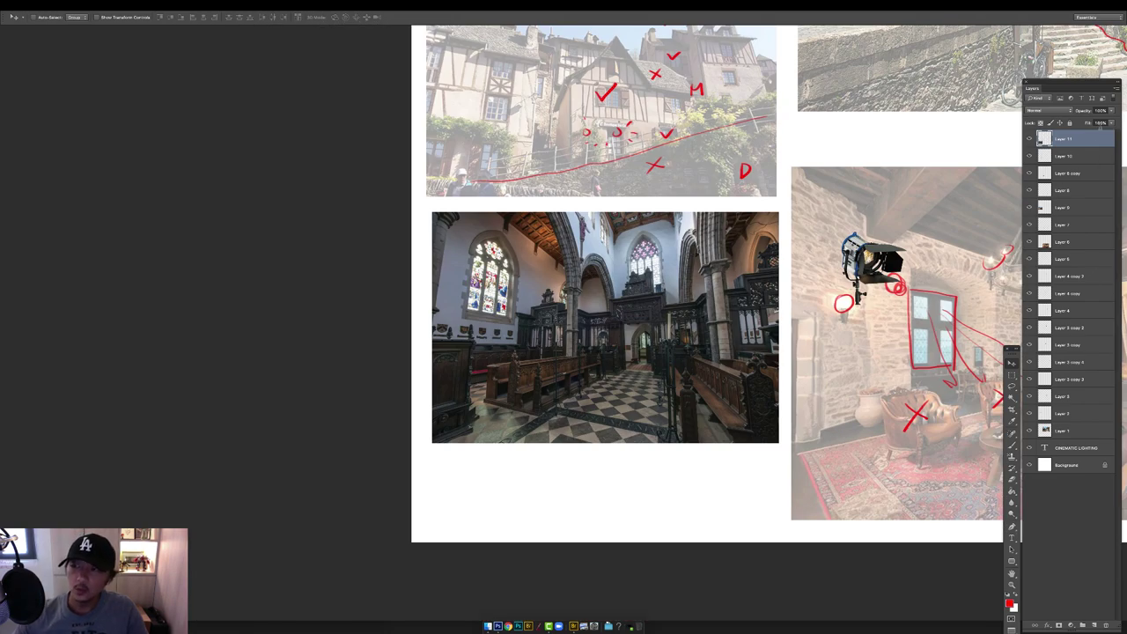
pyautogui.click(1111, 111)
pyautogui.moveTo(1111, 120); pyautogui.dragTo(1080, 121)
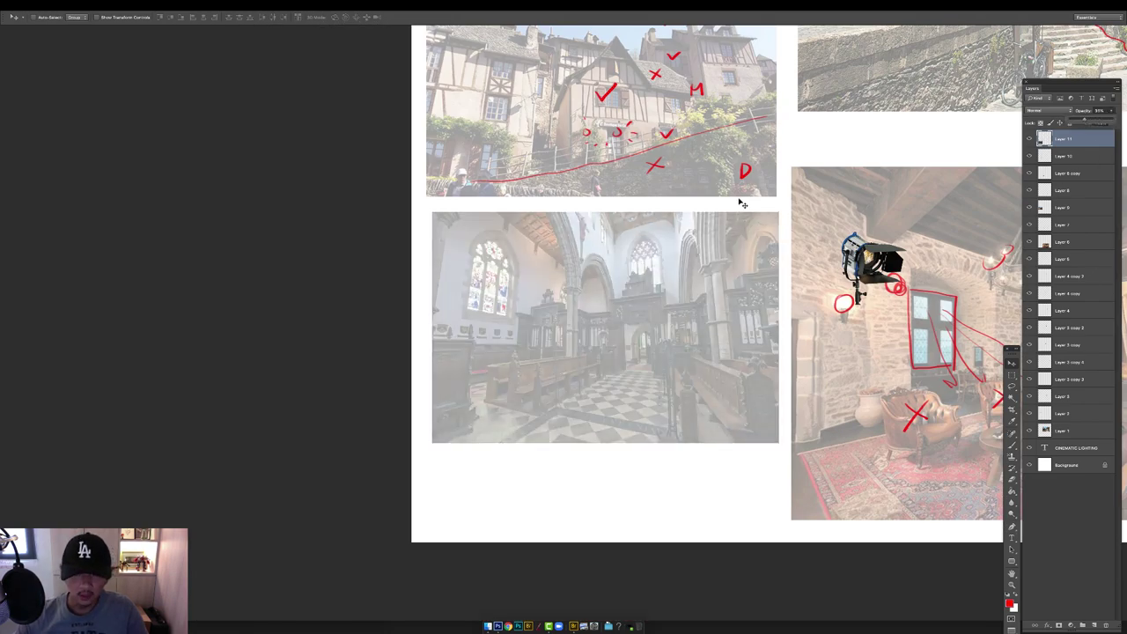
# On a new layer, draw two red arrows from the church's stained-glass window across the nave to show the incoming light.
pyautogui.keyDown('super'); pyautogui.click(539, 286); pyautogui.keyUp('super')
pyautogui.keyDown('super'); pyautogui.click(539, 264); pyautogui.keyUp('super')
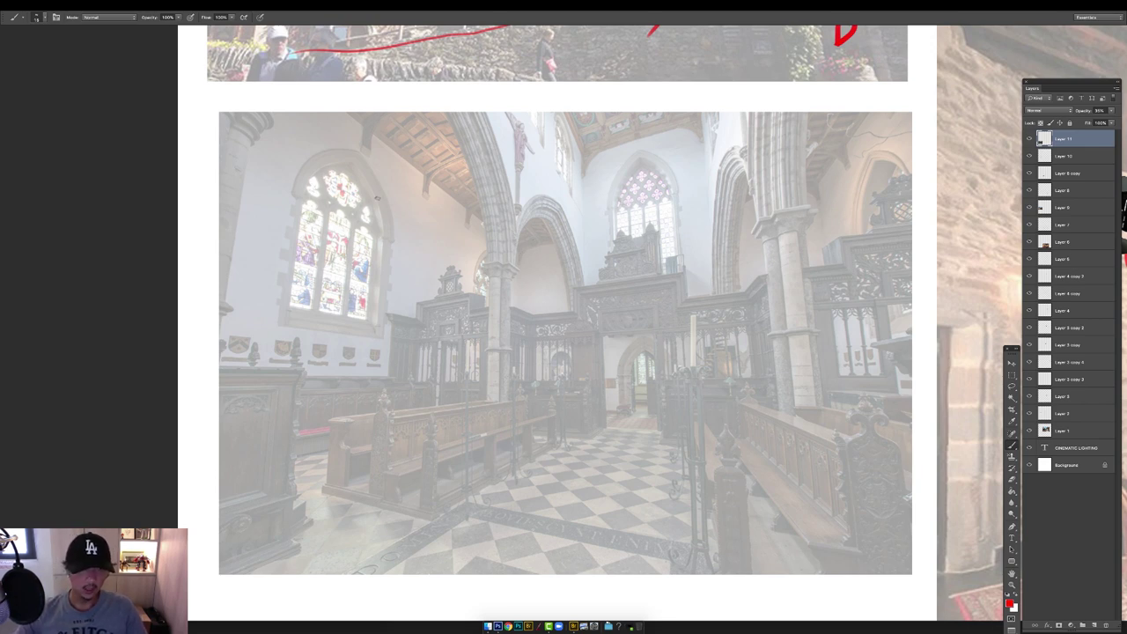
pyautogui.moveTo(342, 215); pyautogui.dragTo(552, 402)
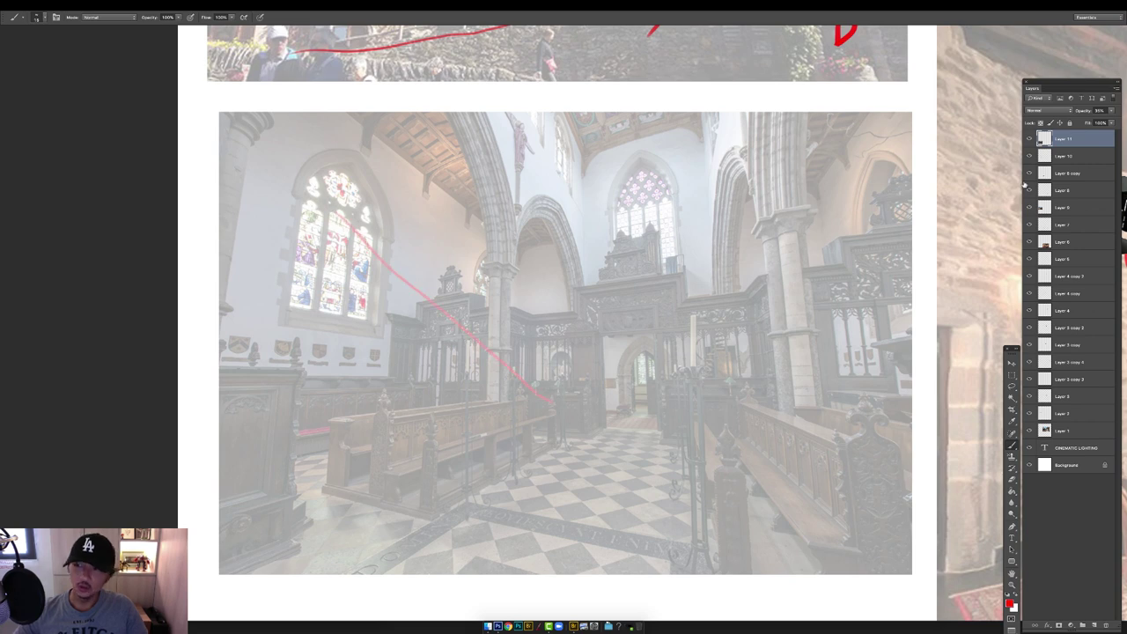
pyautogui.hotkey('ctrl', 'z')
pyautogui.click(1095, 625)
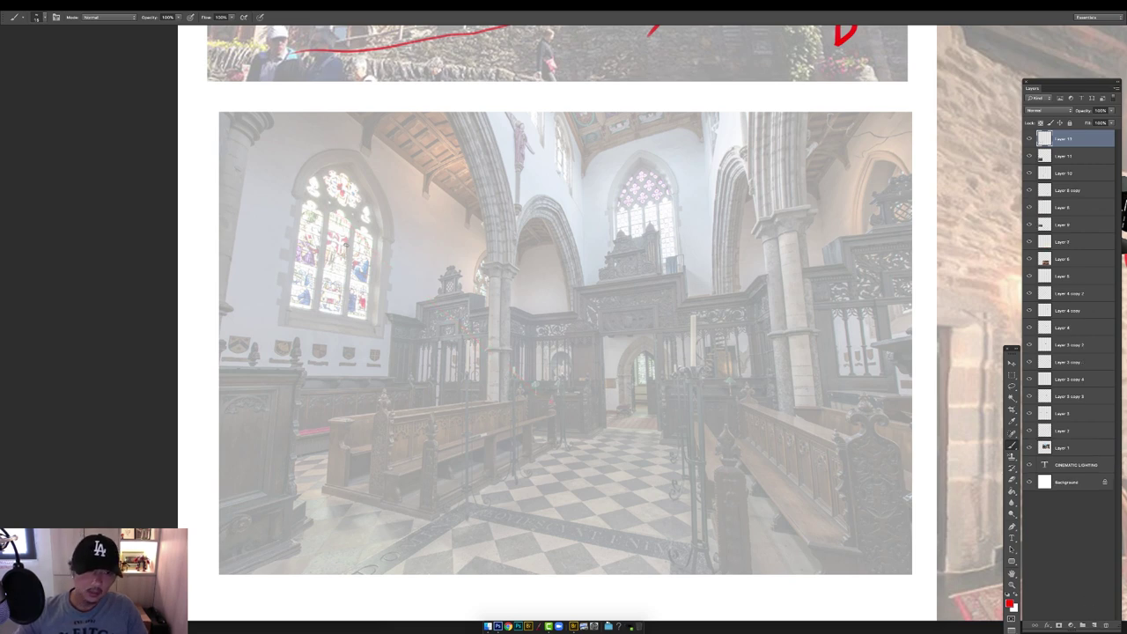
pyautogui.moveTo(345, 243)
pyautogui.mouseDown()
pyautogui.moveTo(583, 437)
pyautogui.moveTo(572, 441)
pyautogui.mouseUp()
pyautogui.moveTo(368, 226)
pyautogui.mouseDown()
pyautogui.moveTo(679, 389)
pyautogui.moveTo(652, 398)
pyautogui.mouseUp()
# Mark the church's front column and the pews on both sides of the aisle with small red crosses.
pyautogui.moveTo(502, 206)
pyautogui.mouseDown()
pyautogui.moveTo(517, 225)
pyautogui.moveTo(503, 230)
pyautogui.mouseUp()
pyautogui.moveTo(499, 250); pyautogui.dragTo(513, 262)
pyautogui.moveTo(494, 308); pyautogui.dragTo(509, 324)
pyautogui.moveTo(508, 308)
pyautogui.mouseDown()
pyautogui.moveTo(496, 328)
pyautogui.moveTo(508, 349)
pyautogui.mouseUp()
pyautogui.moveTo(507, 340); pyautogui.dragTo(495, 357)
pyautogui.moveTo(458, 410)
pyautogui.mouseDown()
pyautogui.moveTo(481, 431)
pyautogui.moveTo(434, 451)
pyautogui.mouseUp()
pyautogui.moveTo(435, 435); pyautogui.dragTo(418, 452)
pyautogui.moveTo(367, 426)
pyautogui.mouseDown()
pyautogui.moveTo(385, 437)
pyautogui.moveTo(371, 442)
pyautogui.mouseUp()
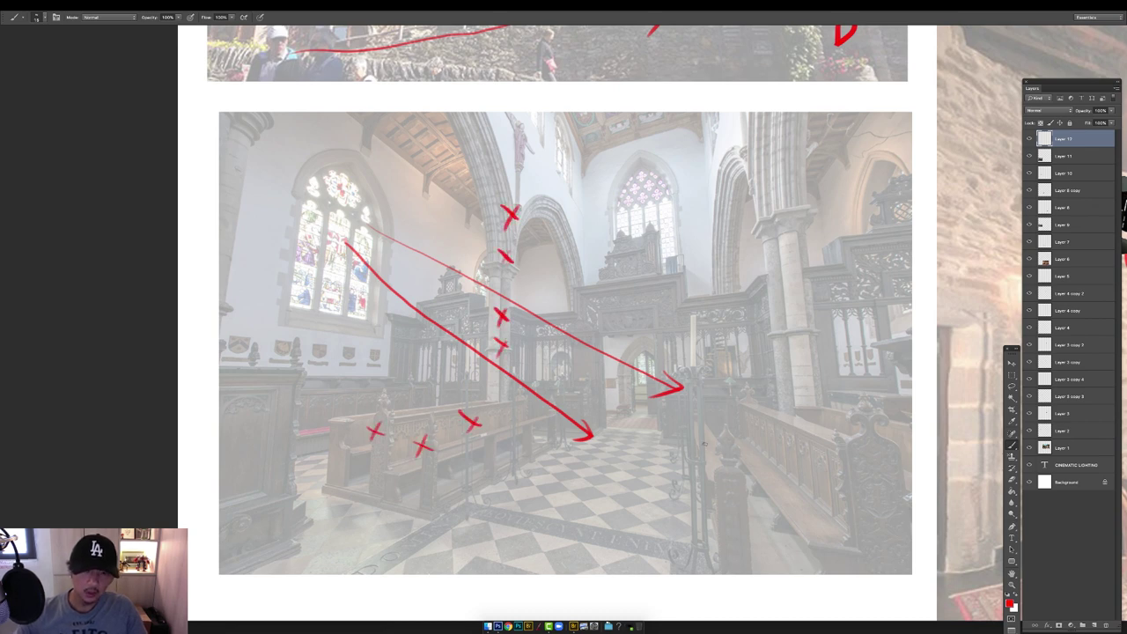
pyautogui.moveTo(704, 445); pyautogui.dragTo(720, 464)
pyautogui.moveTo(719, 445); pyautogui.dragTo(705, 466)
pyautogui.moveTo(778, 448); pyautogui.dragTo(795, 438)
pyautogui.moveTo(784, 437); pyautogui.dragTo(790, 449)
# Draw two red arrows rising from the church's far window toward the ceiling and outline the large stained-glass window in red.
pyautogui.moveTo(645, 206)
pyautogui.mouseDown()
pyautogui.moveTo(598, 144)
pyautogui.moveTo(611, 149)
pyautogui.moveTo(582, 181)
pyautogui.moveTo(600, 177)
pyautogui.mouseUp()
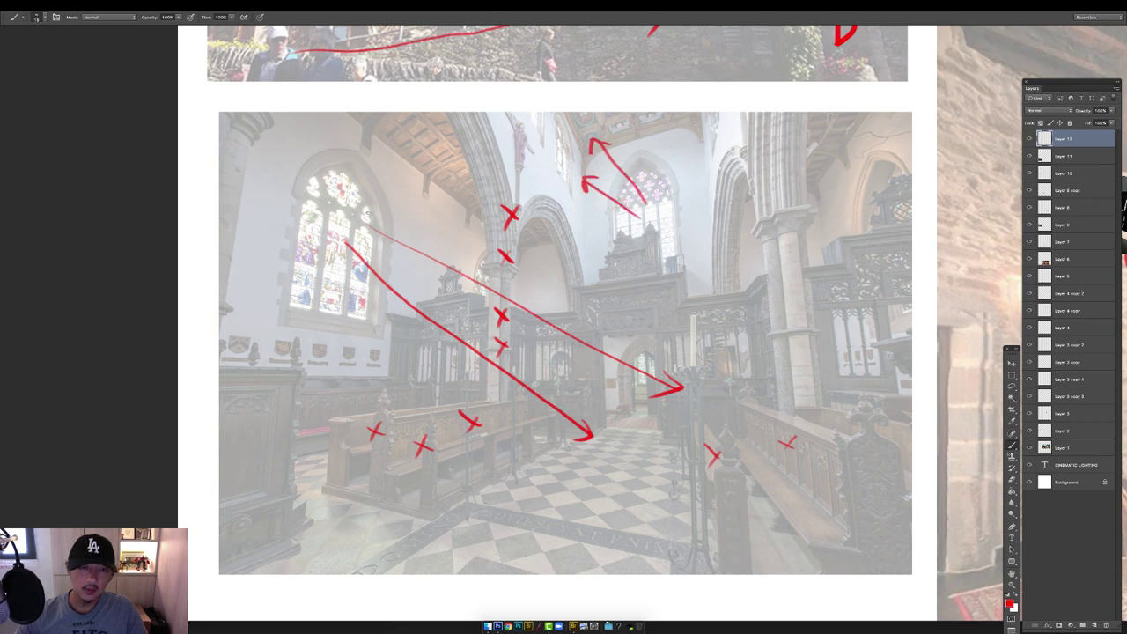
pyautogui.moveTo(310, 183)
pyautogui.mouseDown()
pyautogui.moveTo(340, 163)
pyautogui.moveTo(380, 287)
pyautogui.moveTo(379, 331)
pyautogui.moveTo(369, 324)
pyautogui.mouseUp()
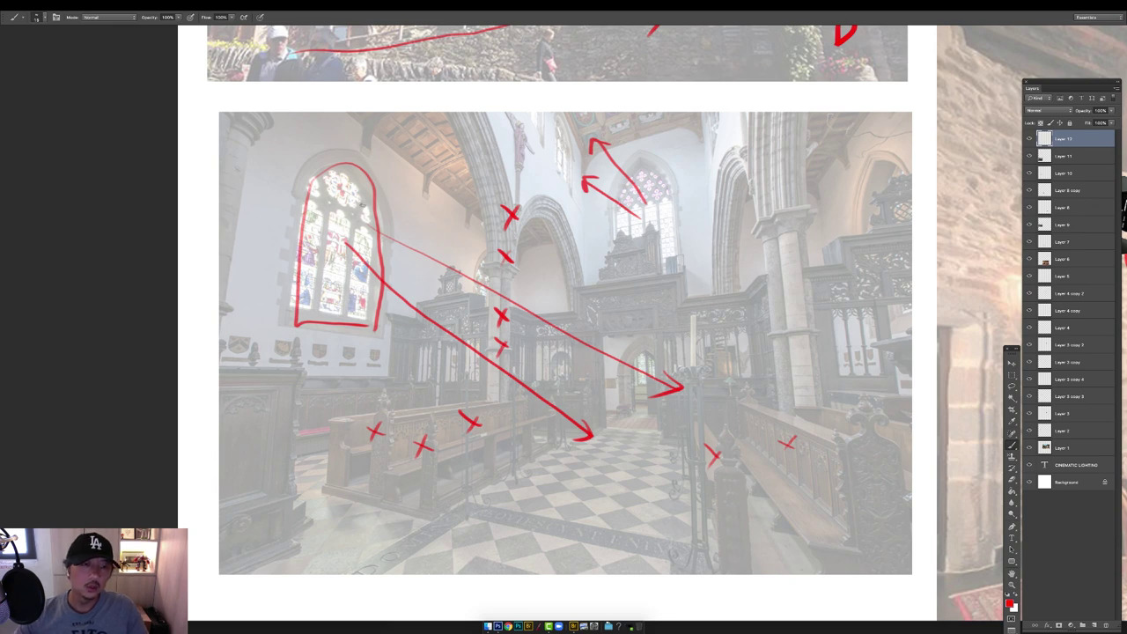
# Label the large stained-glass window L, two middle areas of the nave M, and two spots near the foreground pews D.
pyautogui.moveTo(329, 190)
pyautogui.mouseDown()
pyautogui.moveTo(327, 222)
pyautogui.moveTo(345, 211)
pyautogui.mouseUp()
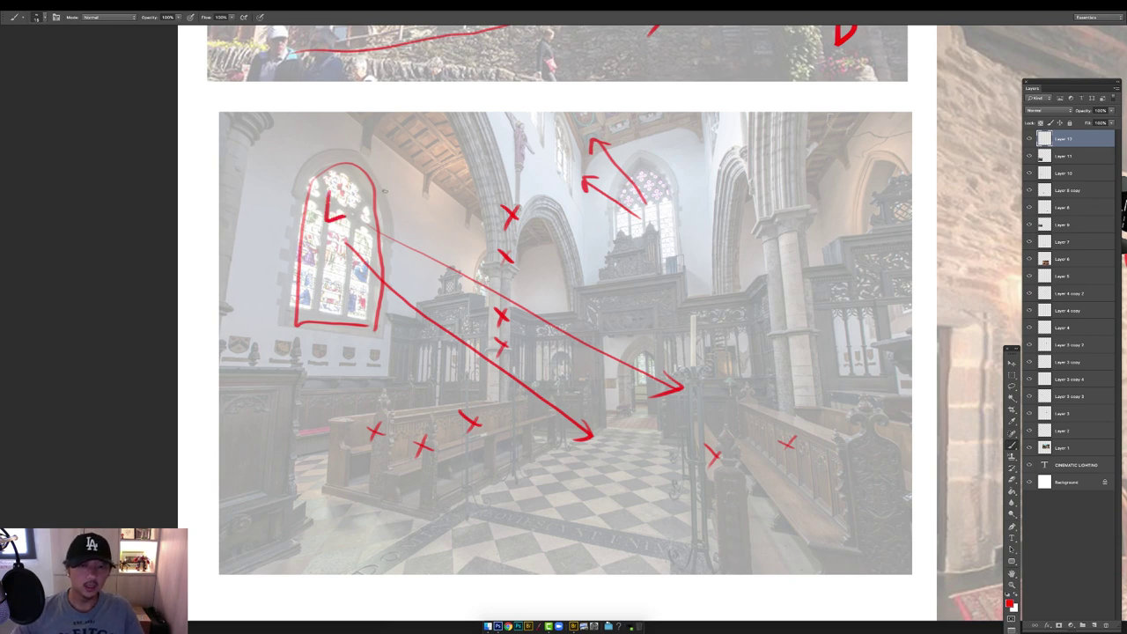
pyautogui.moveTo(435, 378)
pyautogui.mouseDown()
pyautogui.moveTo(440, 360)
pyautogui.moveTo(458, 377)
pyautogui.mouseUp()
pyautogui.moveTo(597, 393); pyautogui.dragTo(621, 391)
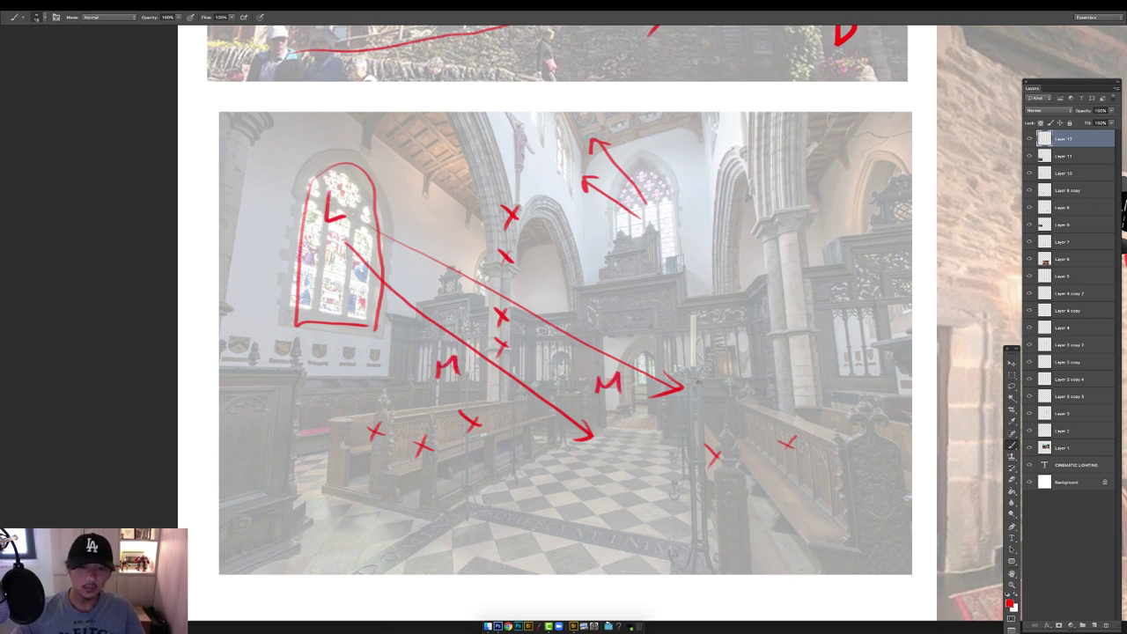
pyautogui.moveTo(851, 513); pyautogui.dragTo(855, 541)
pyautogui.moveTo(747, 521); pyautogui.dragTo(750, 552)
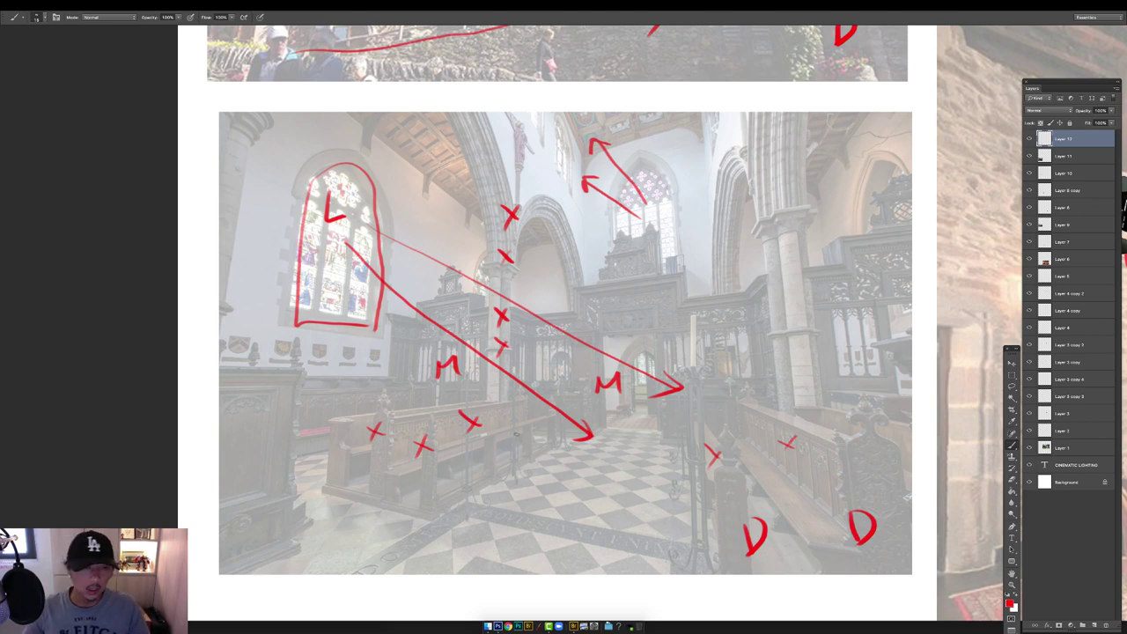
# Review the whole annotated lighting page in full-screen view and return it to a floating window.
pyautogui.scroll(-2, 528, 432)
pyautogui.press('f')
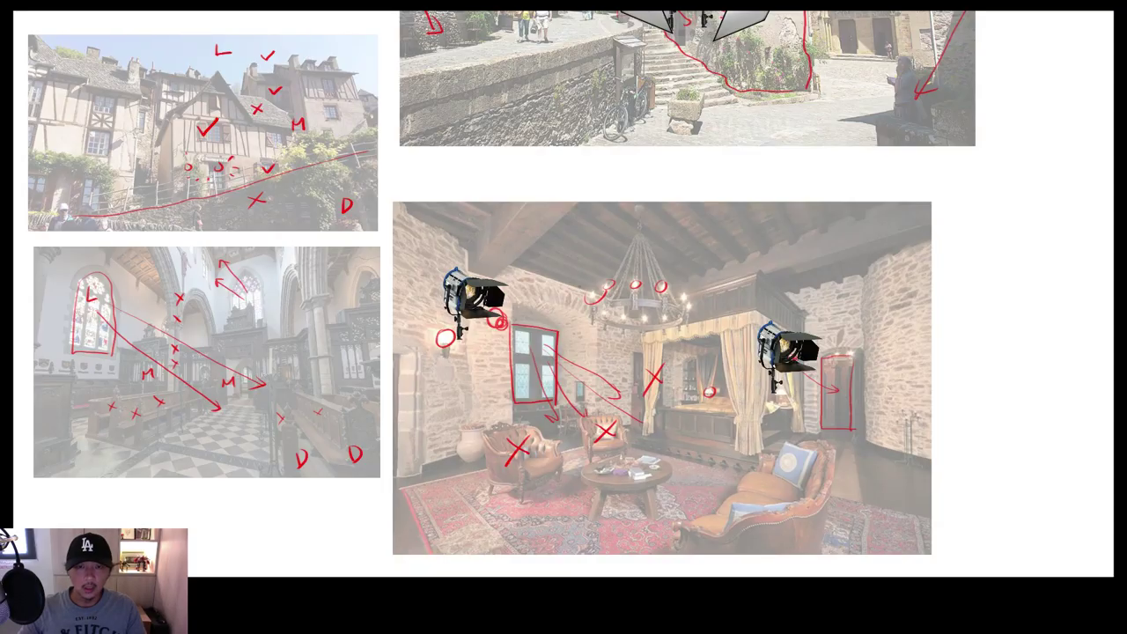
pyautogui.scroll(-1, 531, 297)
pyautogui.moveTo(588, 226); pyautogui.dragTo(615, 333)
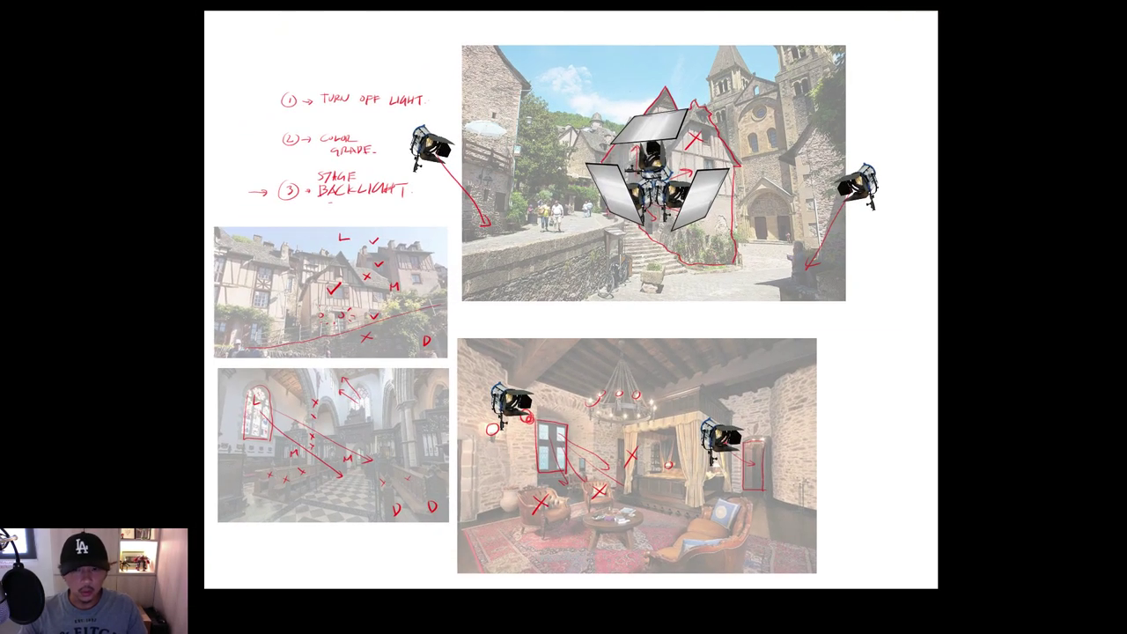
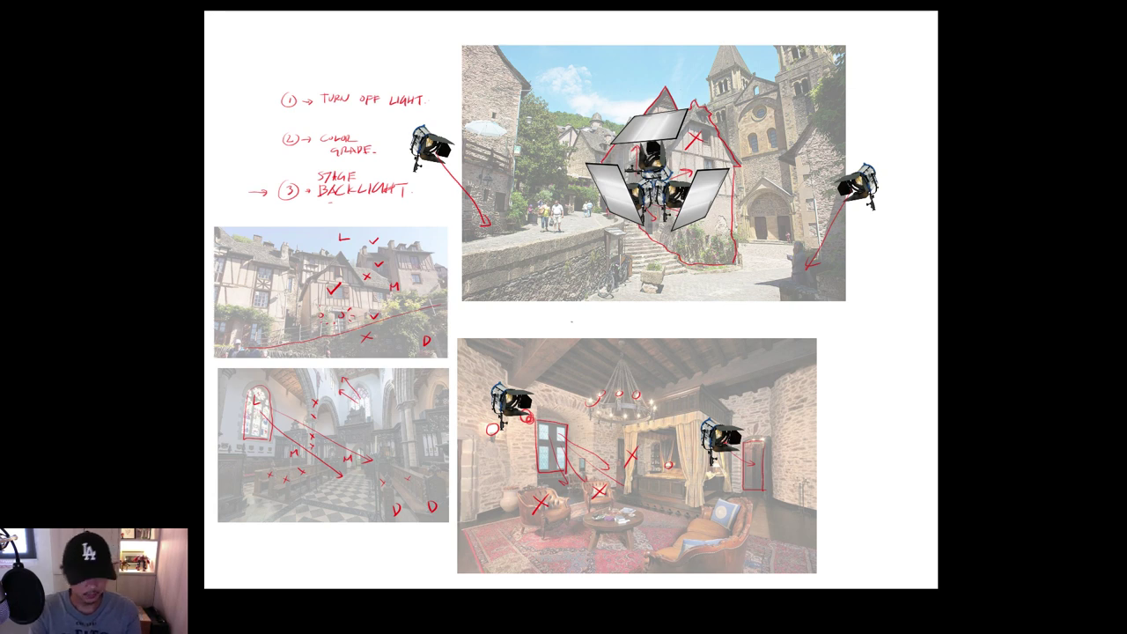
pyautogui.press('f')
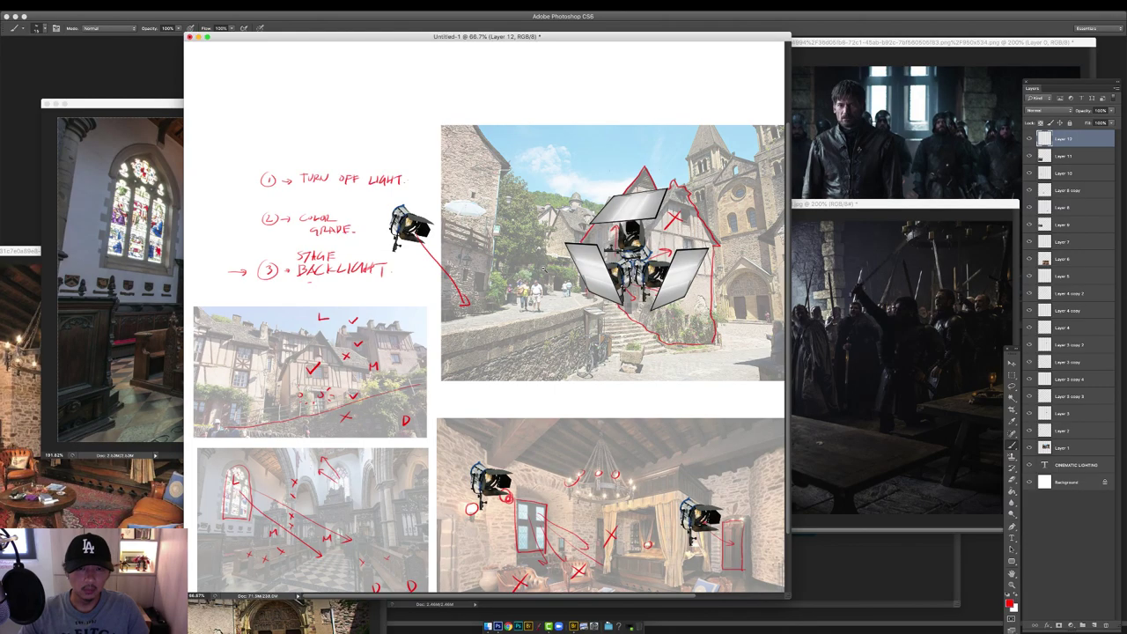
pyautogui.press('super+minus')
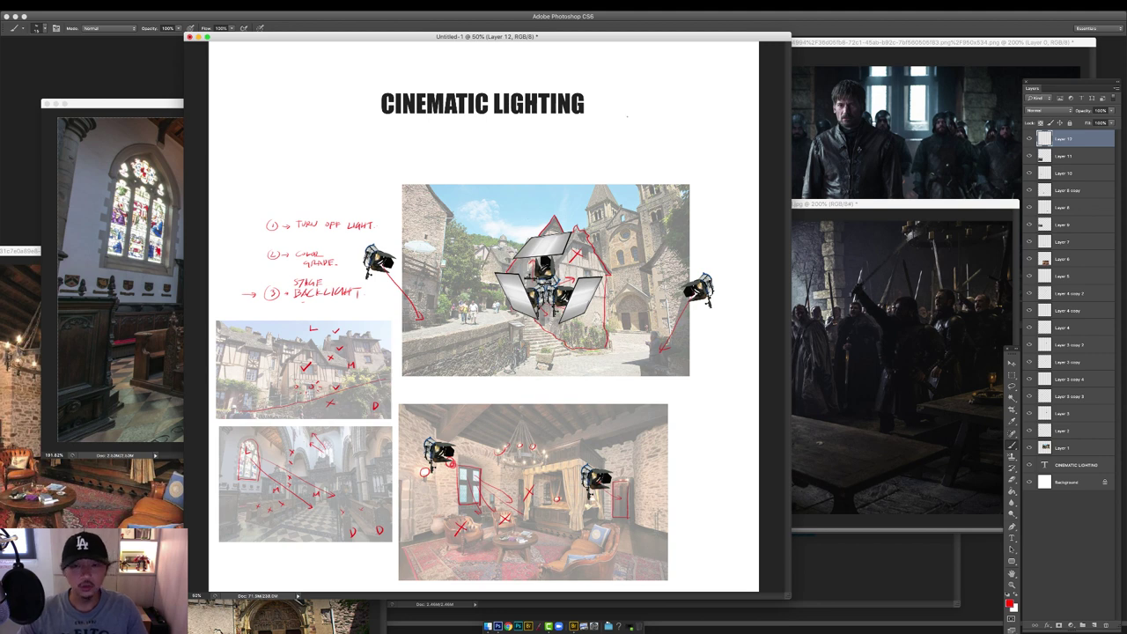
pyautogui.moveTo(614, 40); pyautogui.dragTo(624, 45)
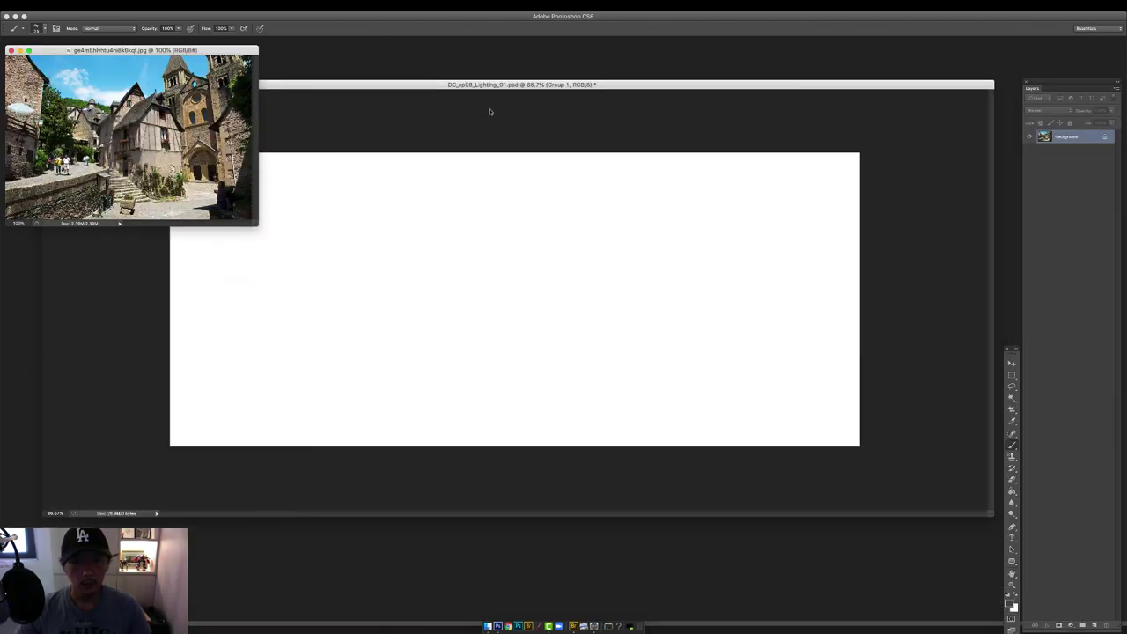
# Bring the village photo into DC_ep98_Lighting_01.psd, enlarge it to the canvas height and position it on the white canvas.
pyautogui.moveTo(132, 132); pyautogui.dragTo(419, 410)
pyautogui.press('super+t')
pyautogui.moveTo(487, 342); pyautogui.dragTo(748, 165)
pyautogui.moveTo(666, 254); pyautogui.dragTo(666, 264)
pyautogui.moveTo(748, 174); pyautogui.dragTo(805, 143)
pyautogui.press('Return')
pyautogui.moveTo(695, 264); pyautogui.dragTo(674, 270)
# Copy the village photo's left edge strip to its own layer and scale it to fill the empty canvas on that side.
pyautogui.press('m')
pyautogui.moveTo(278, 140); pyautogui.dragTo(333, 460)
pyautogui.press('super+j')
pyautogui.press('v')
pyautogui.moveTo(312, 352); pyautogui.dragTo(268, 352)
pyautogui.click(90, 5)
pyautogui.moveTo(135, 201)
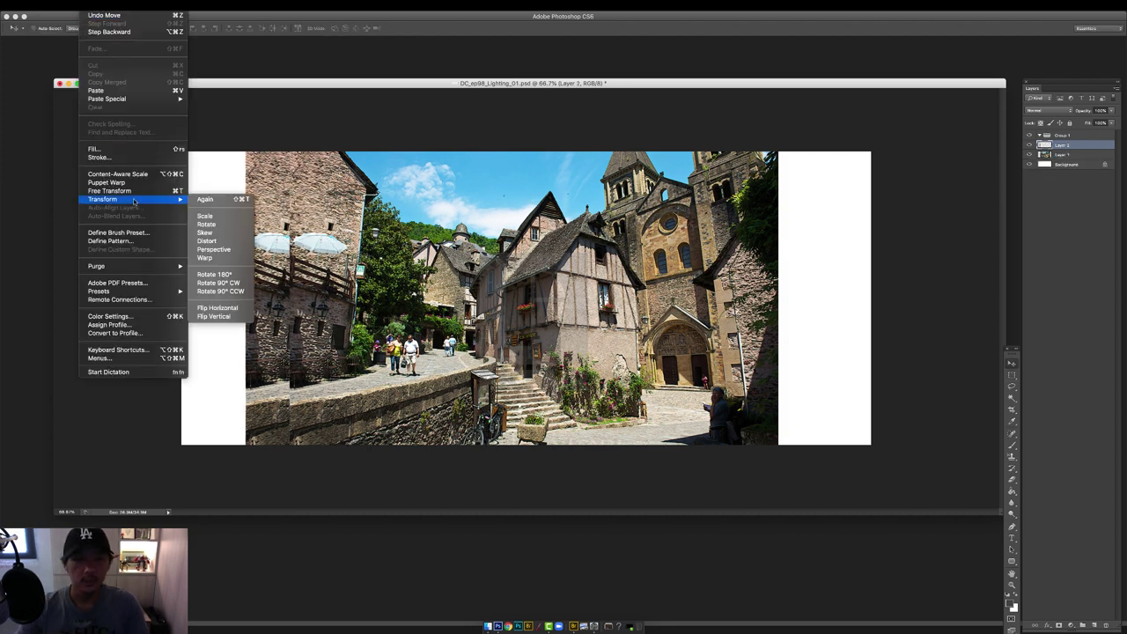
pyautogui.click(205, 215)
pyautogui.moveTo(246, 152); pyautogui.dragTo(132, 95)
pyautogui.moveTo(236, 444); pyautogui.dragTo(220, 493)
pyautogui.moveTo(228, 291)
pyautogui.mouseDown()
pyautogui.moveTo(180, 284)
pyautogui.moveTo(231, 274)
pyautogui.mouseUp()
pyautogui.press('Return')
# Skew the copied left building strip so its wall, railing and umbrella follow the photo's perspective.
pyautogui.click(90, 5)
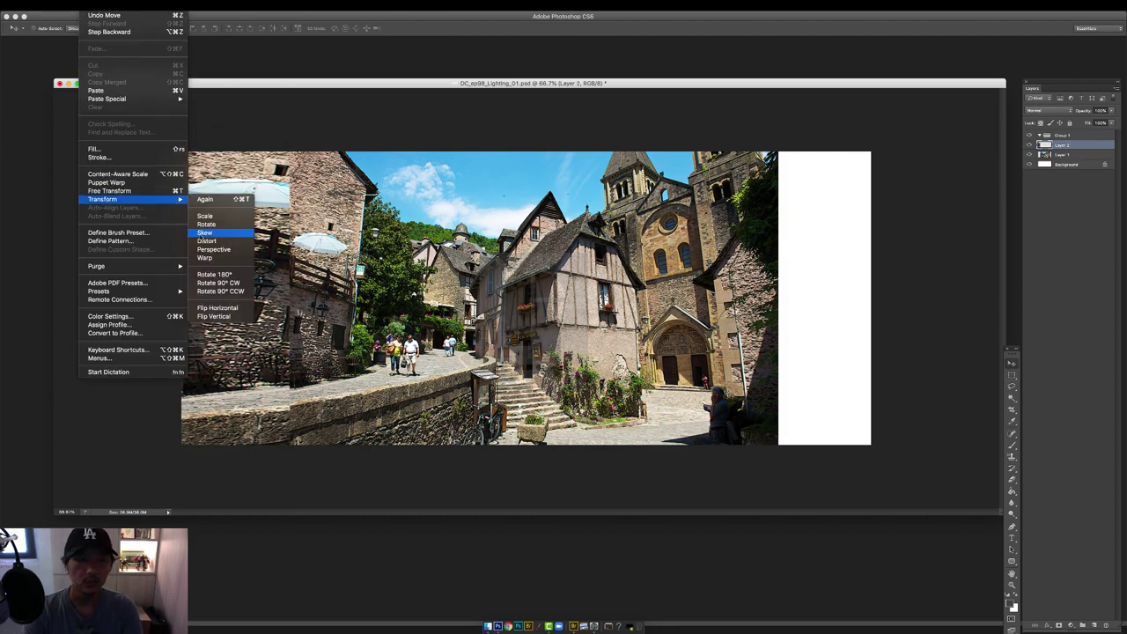
pyautogui.click(202, 235)
pyautogui.press('super+minus')
pyautogui.moveTo(259, 124); pyautogui.dragTo(259, 94)
pyautogui.moveTo(299, 264); pyautogui.dragTo(300, 255)
pyautogui.moveTo(257, 421)
pyautogui.mouseDown()
pyautogui.moveTo(256, 455)
pyautogui.moveTo(257, 434)
pyautogui.mouseUp()
pyautogui.moveTo(298, 155); pyautogui.dragTo(297, 162)
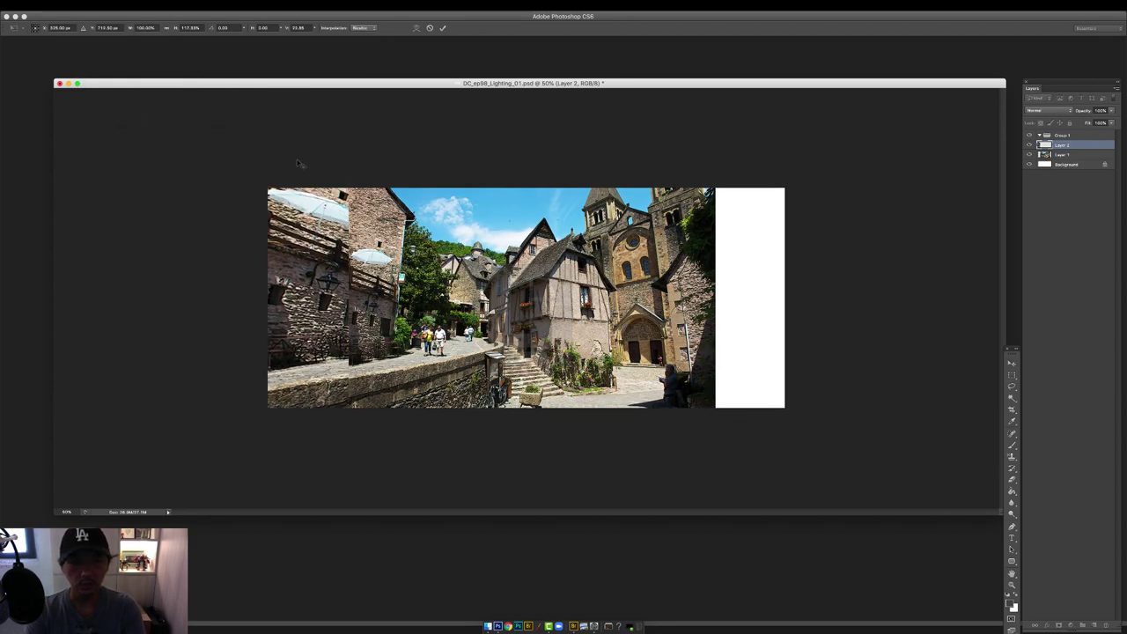
pyautogui.press('super+minus')
pyautogui.moveTo(377, 160); pyautogui.dragTo(378, 175)
pyautogui.press('Return')
pyautogui.press('super+plus')
# Copy the village photo's right edge strip to its own layer and mirror it outward to fill the remaining white gap.
pyautogui.press('m')
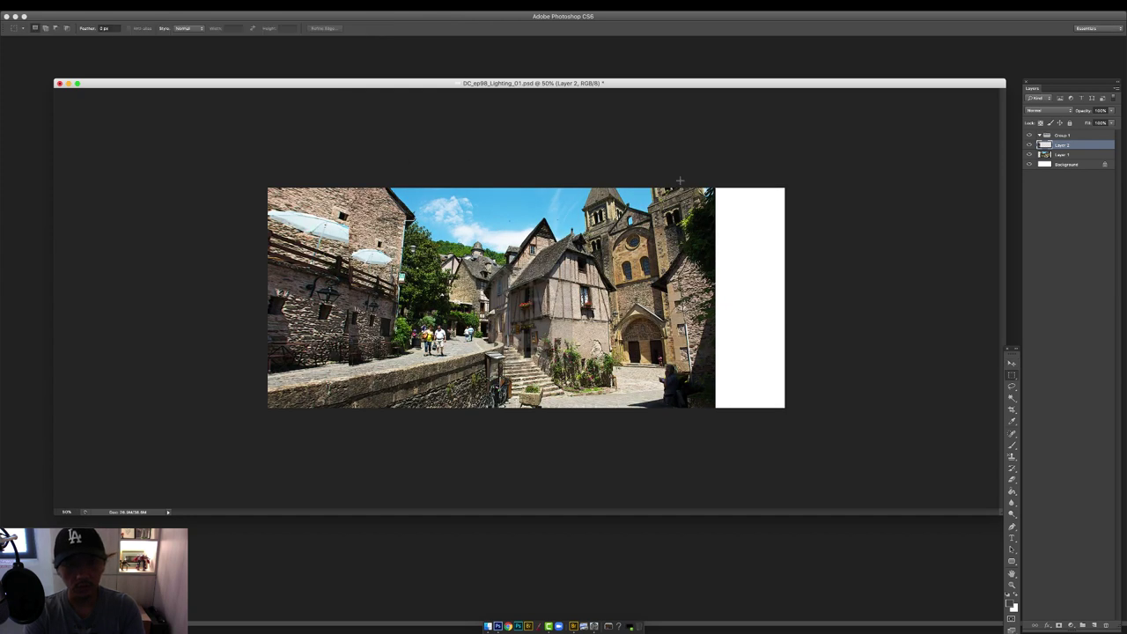
pyautogui.moveTo(678, 181); pyautogui.dragTo(716, 450)
pyautogui.click(1065, 155)
pyautogui.press('super+j')
pyautogui.press('v')
pyautogui.moveTo(701, 289); pyautogui.dragTo(793, 298)
pyautogui.press('super+t')
pyautogui.press('Return')
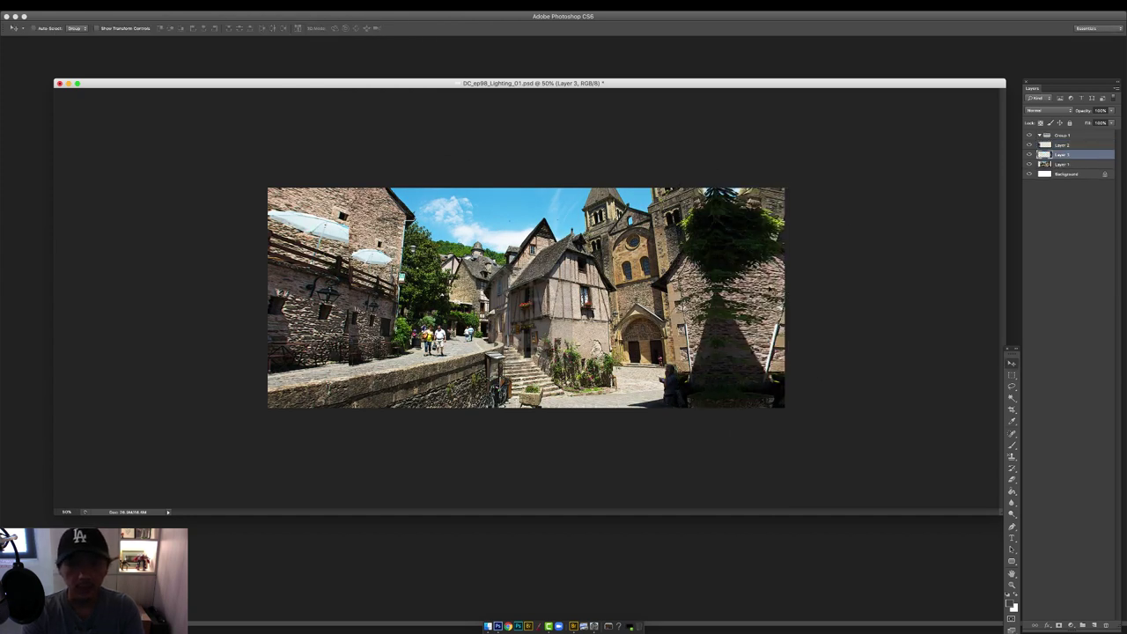
# Skew the mirrored right-hand strip upward at its outer edge to fit the building's perspective.
pyautogui.click(85, 5)
pyautogui.moveTo(114, 199)
pyautogui.click(204, 233)
pyautogui.moveTo(791, 187); pyautogui.dragTo(792, 146)
pyautogui.press('Return')
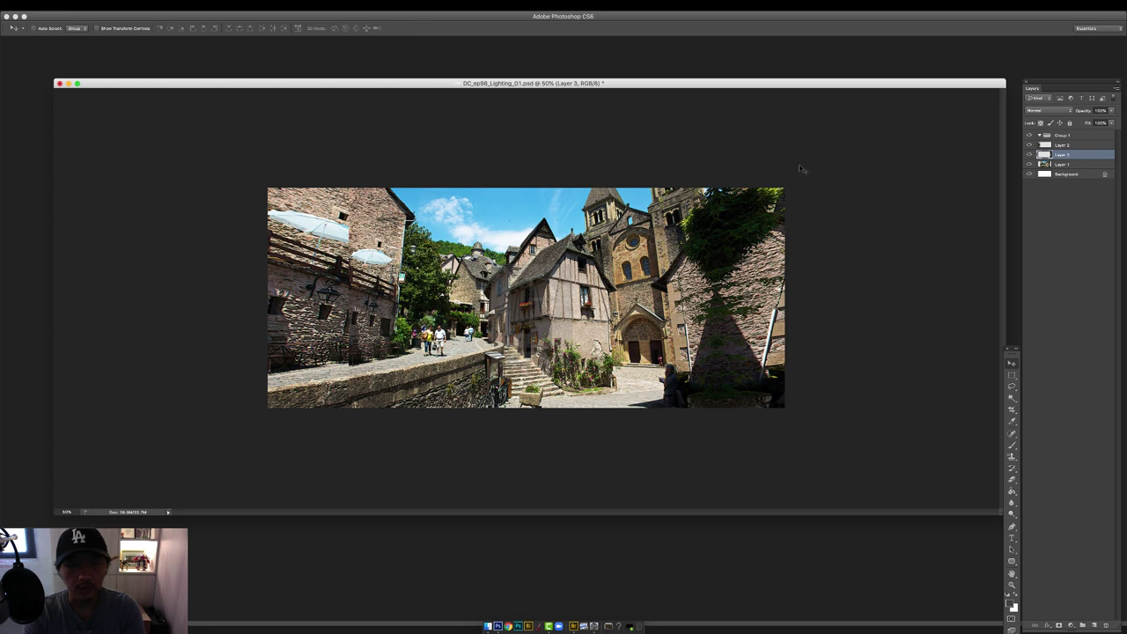
pyautogui.press('super+t')
pyautogui.press('Return')
# Merge the village photo and its two extension strips into one layer and place a copy inside Group 1.
pyautogui.click(1063, 164)
pyautogui.keyDown('shift'); pyautogui.click(1063, 145); pyautogui.keyUp('shift')
pyautogui.press('super+e')
pyautogui.moveTo(1063, 147); pyautogui.dragTo(1064, 137)
# On a new layer, paint over the clouds and sky above the houses with sampled sky blues.
pyautogui.press('super+plus')
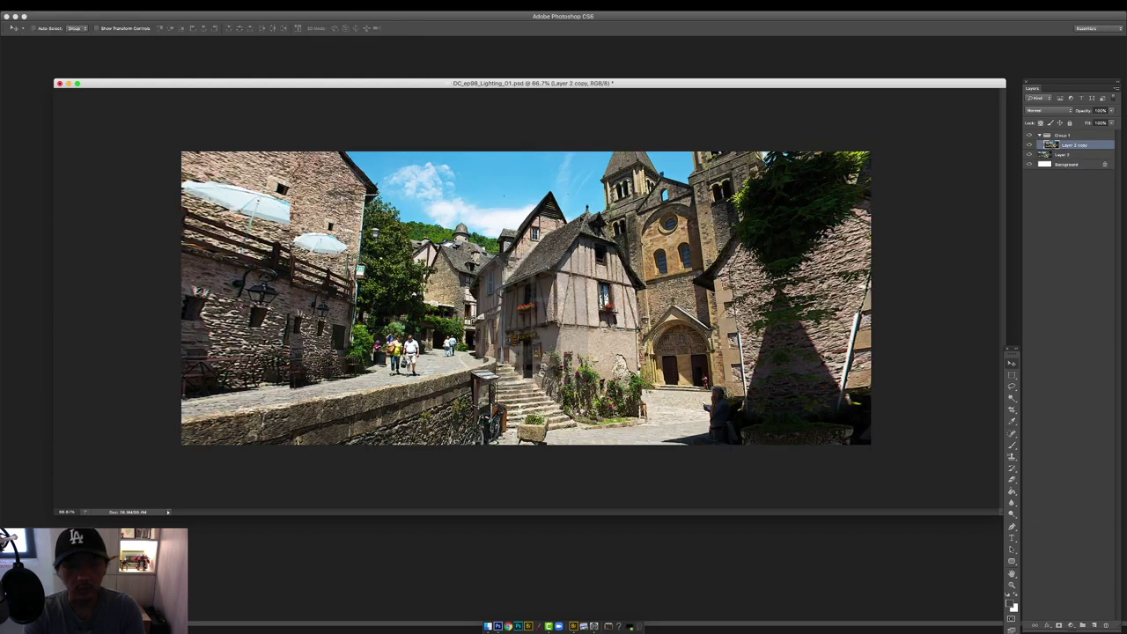
pyautogui.press('b')
pyautogui.keyDown('alt'); pyautogui.click(564, 181); pyautogui.keyUp('alt')
pyautogui.click(1094, 625)
pyautogui.rightClick(402, 156)
pyautogui.doubleClick(566, 227)
pyautogui.keyDown('alt'); pyautogui.click(458, 172); pyautogui.keyUp('alt')
pyautogui.moveTo(440, 169)
pyautogui.mouseDown()
pyautogui.moveTo(401, 178)
pyautogui.moveTo(455, 207)
pyautogui.moveTo(526, 215)
pyautogui.moveTo(518, 229)
pyautogui.mouseUp()
pyautogui.moveTo(566, 160); pyautogui.dragTo(564, 195)
# Lower the copied village photo's saturation to -23 with Hue/Saturation and merge the painted sky into it.
pyautogui.click(1072, 154)
pyautogui.press('super+u')
pyautogui.moveTo(900, 227); pyautogui.dragTo(887, 229)
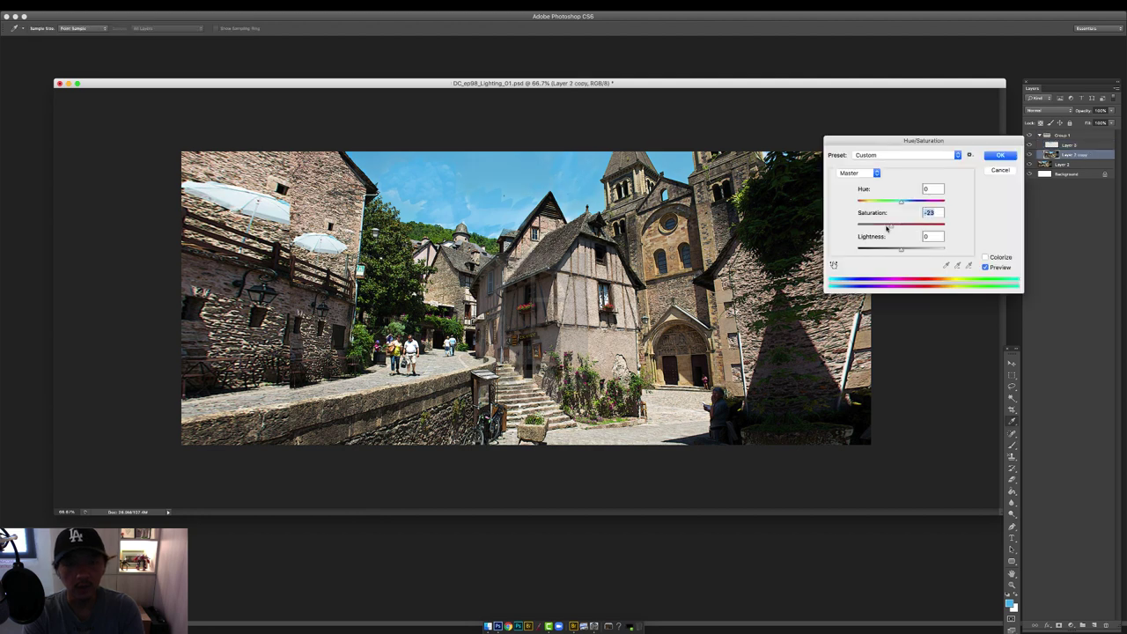
pyautogui.click(1000, 155)
pyautogui.click(1072, 146)
pyautogui.press('super+e')
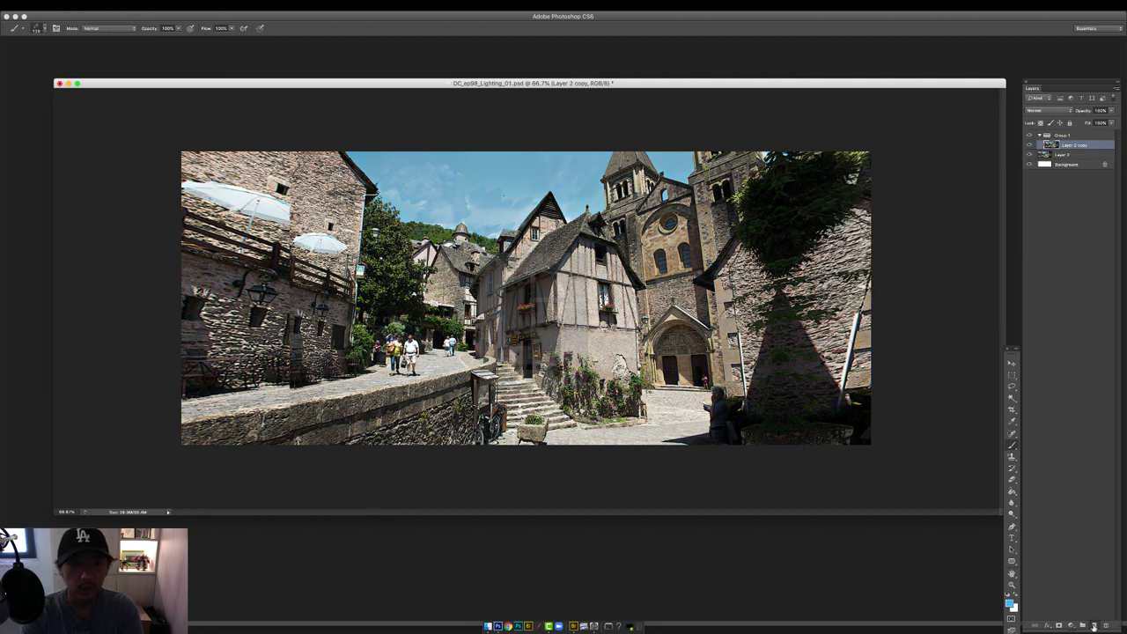
# Fill a new layer with a dark colour sampled near the church door, change its blend mode and reduce its opacity.
pyautogui.click(1094, 625)
pyautogui.press('g')
pyautogui.keyDown('alt'); pyautogui.click(702, 356); pyautogui.keyUp('alt')
pyautogui.click(702, 356)
pyautogui.click(1048, 111)
pyautogui.click(1046, 133)
pyautogui.moveTo(1111, 111); pyautogui.dragTo(1087, 122)
# Adjust the Levels of the copied village photo layer under the dark overlay.
pyautogui.click(1059, 154)
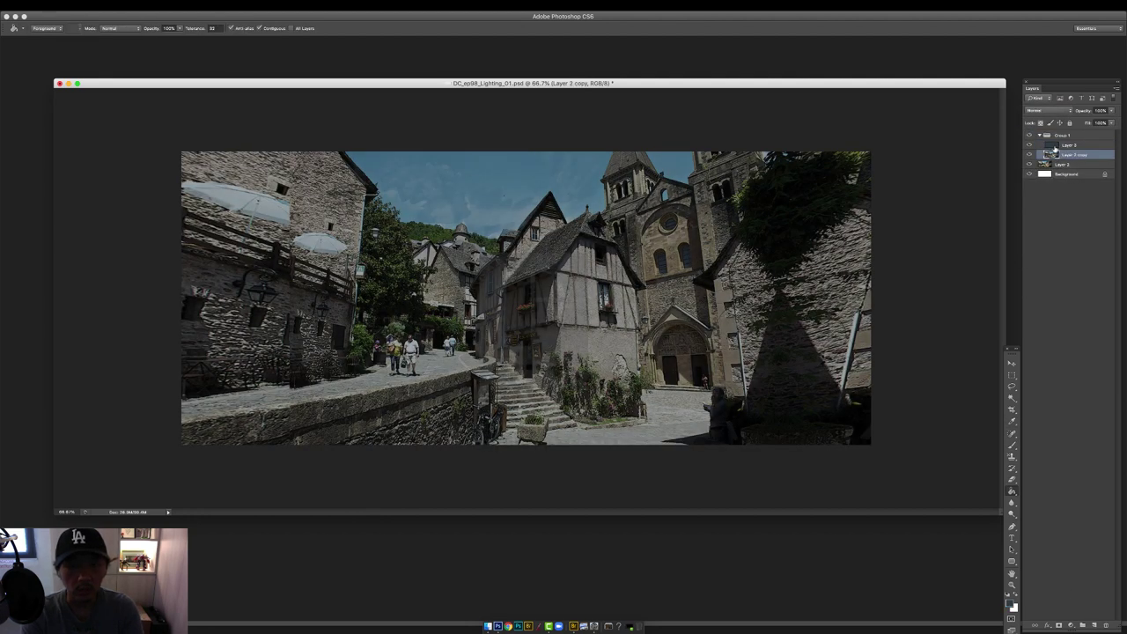
pyautogui.press('super+l')
pyautogui.moveTo(672, 181); pyautogui.dragTo(683, 181)
pyautogui.click(813, 97)
# Hide the dark overlay and shift the village photo's Color Balance toward blue and cyan.
pyautogui.click(1029, 145)
pyautogui.press('super+b')
pyautogui.moveTo(856, 155); pyautogui.dragTo(866, 155)
pyautogui.moveTo(855, 133)
pyautogui.mouseDown()
pyautogui.moveTo(870, 154)
pyautogui.moveTo(844, 135)
pyautogui.mouseUp()
pyautogui.click(954, 111)
# Show the dark overlay again with a readjusted opacity and apply another Color Balance adjustment to the village photo layer.
pyautogui.click(1069, 146)
pyautogui.click(1030, 145)
pyautogui.moveTo(1111, 111); pyautogui.dragTo(1094, 121)
pyautogui.press('super+b')
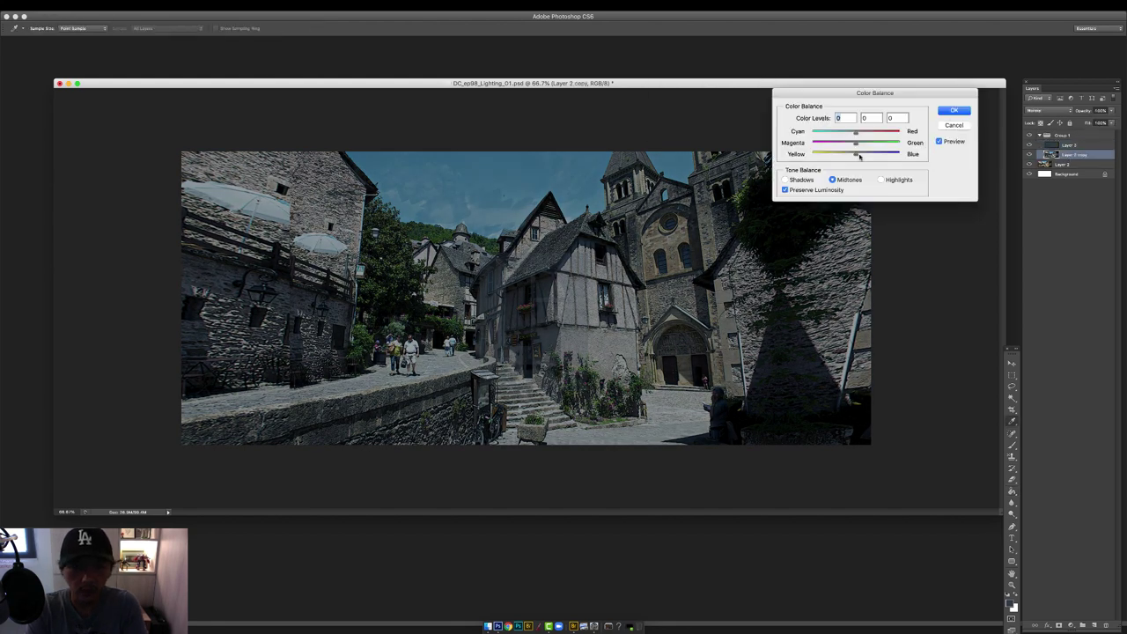
pyautogui.click(954, 110)
# On a new layer, lasso the right-hand building with its tree and foreground figure and fill the shape with bright green.
pyautogui.press('super+alt+shift+n')
pyautogui.press('l')
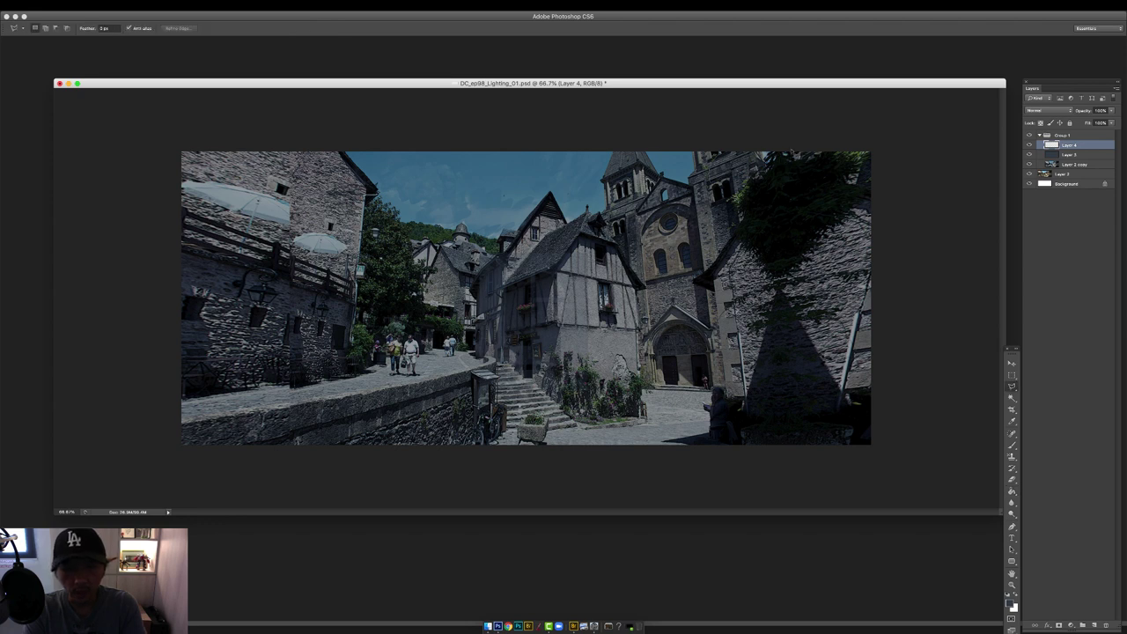
pyautogui.moveTo(784, 154)
pyautogui.mouseDown()
pyautogui.moveTo(713, 269)
pyautogui.moveTo(724, 396)
pyautogui.mouseUp()
pyautogui.click(905, 478)
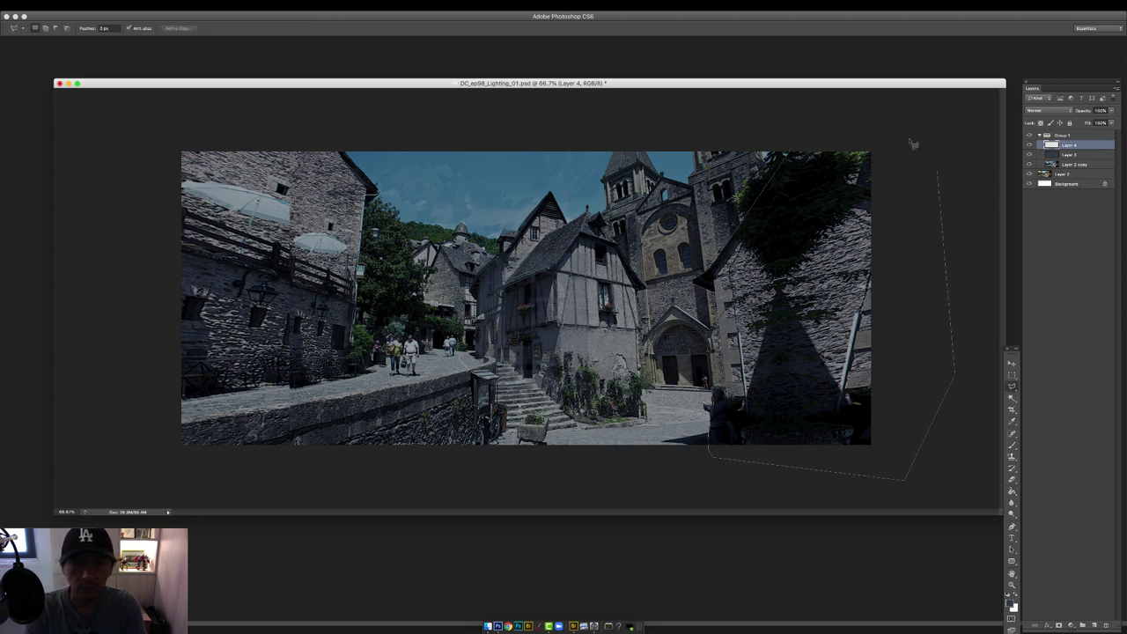
pyautogui.click(790, 151)
pyautogui.press('g')
pyautogui.click(1010, 604)
pyautogui.click(939, 169)
pyautogui.click(1036, 165)
pyautogui.click(858, 216)
pyautogui.press('super+d')
# Lasso the central half-timbered house down to the canvas edge and fill it with magenta (ff00fc) on the same layer.
pyautogui.press('l')
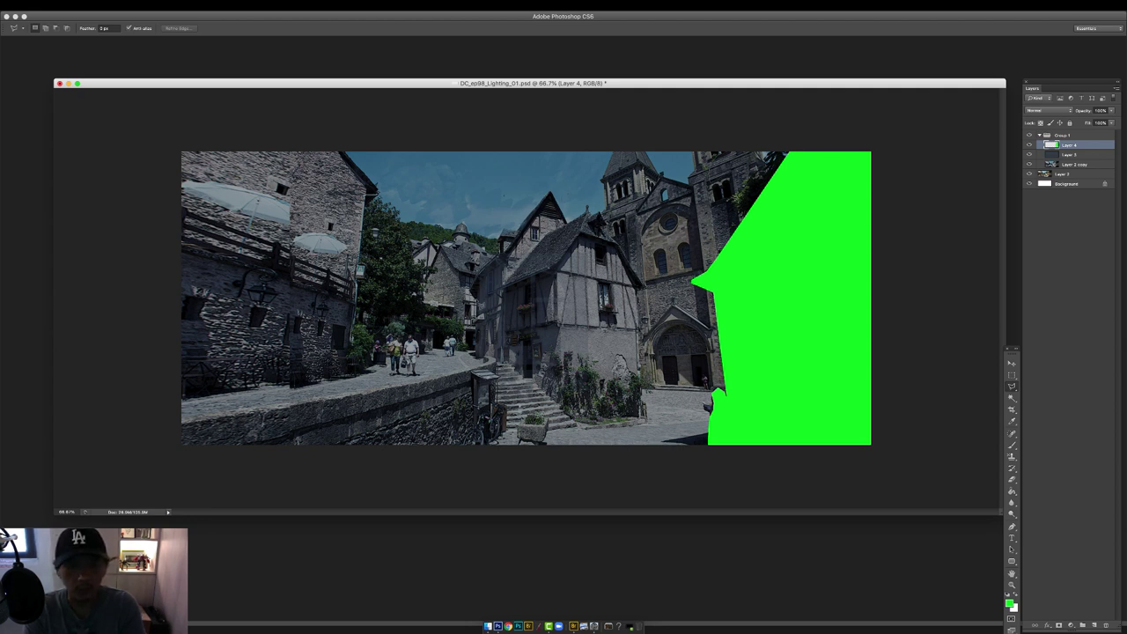
pyautogui.click(647, 432)
pyautogui.click(1010, 603)
pyautogui.click(956, 186)
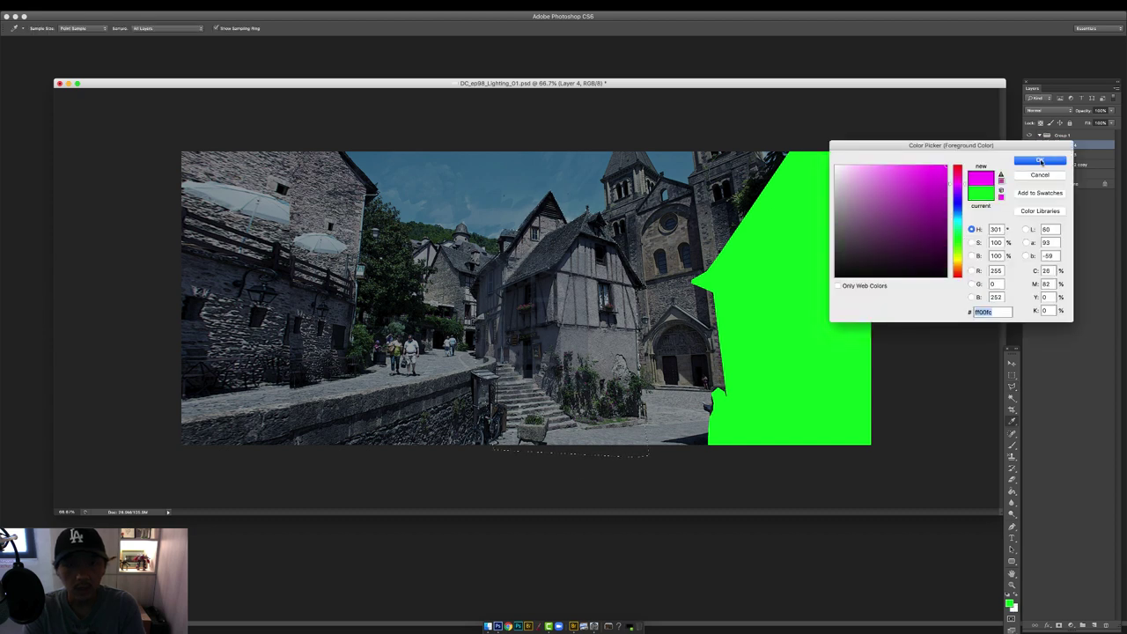
pyautogui.click(1040, 161)
pyautogui.press('g')
pyautogui.click(577, 264)
pyautogui.hotkey('ctrl', 'd')
# Lasso the left stone building and fill its silhouette with bright blue.
pyautogui.press('l')
pyautogui.moveTo(343, 148)
pyautogui.mouseDown()
pyautogui.moveTo(370, 209)
pyautogui.moveTo(361, 359)
pyautogui.moveTo(140, 359)
pyautogui.moveTo(341, 146)
pyautogui.mouseUp()
pyautogui.click(1009, 604)
pyautogui.click(956, 213)
pyautogui.click(1040, 161)
pyautogui.press('g')
pyautogui.click(312, 224)
pyautogui.press('super+d')
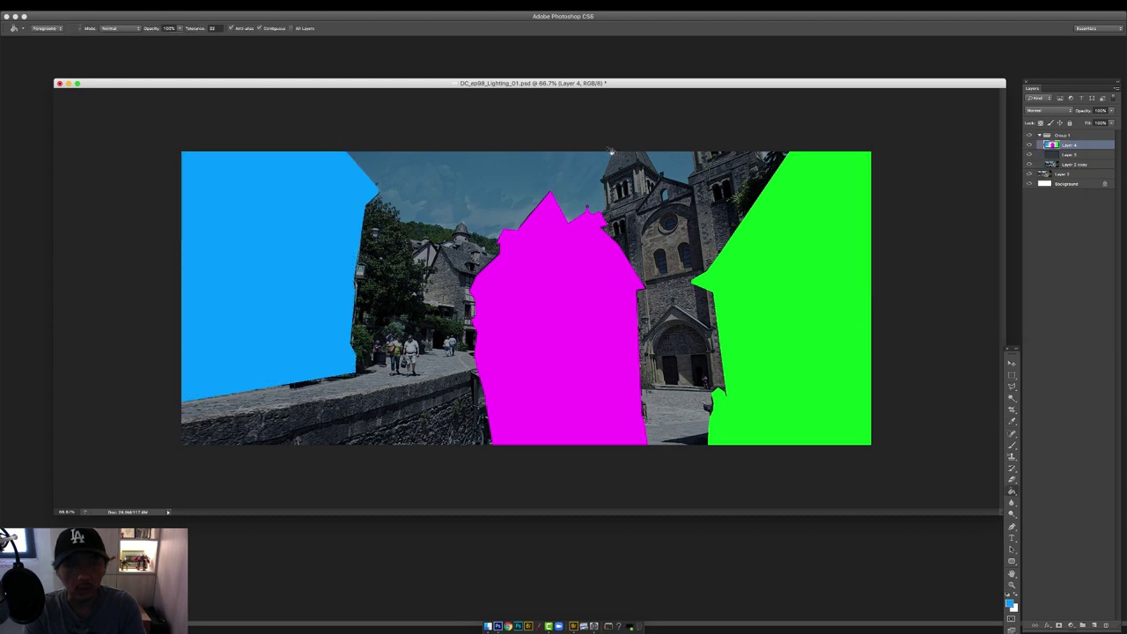
# Lasso the church and its towers behind the house and fill them with yellow on a new layer beneath the building silhouettes.
pyautogui.press('l')
pyautogui.click(603, 184)
pyautogui.click(614, 146)
pyautogui.click(645, 146)
pyautogui.click(659, 182)
pyautogui.click(674, 186)
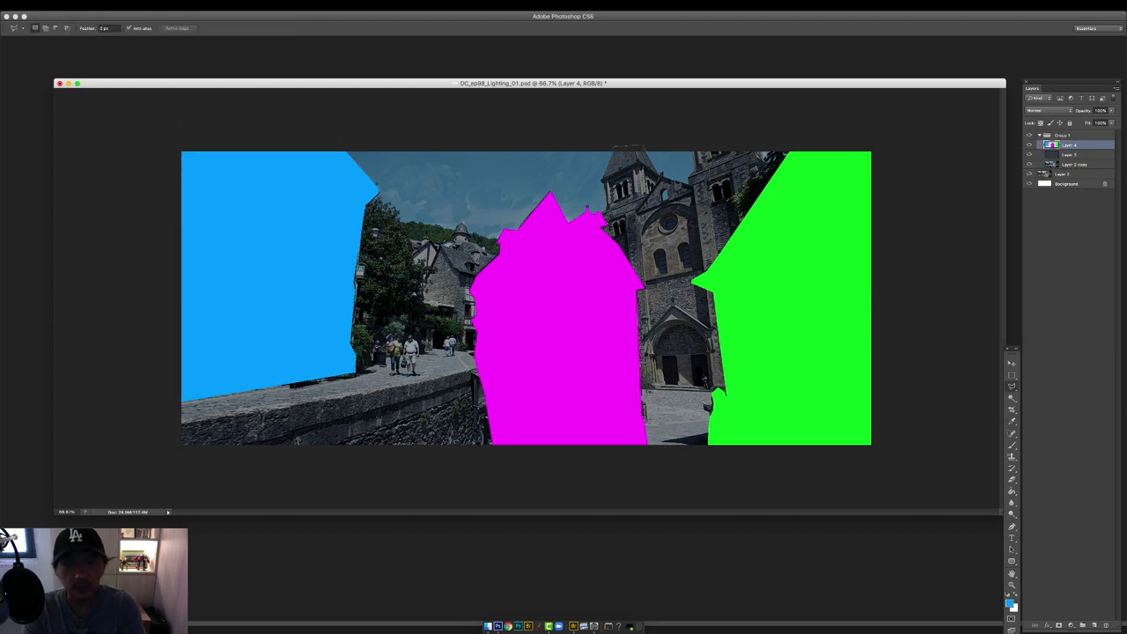
pyautogui.click(692, 187)
pyautogui.click(692, 146)
pyautogui.click(760, 146)
pyautogui.moveTo(773, 177); pyautogui.dragTo(717, 300)
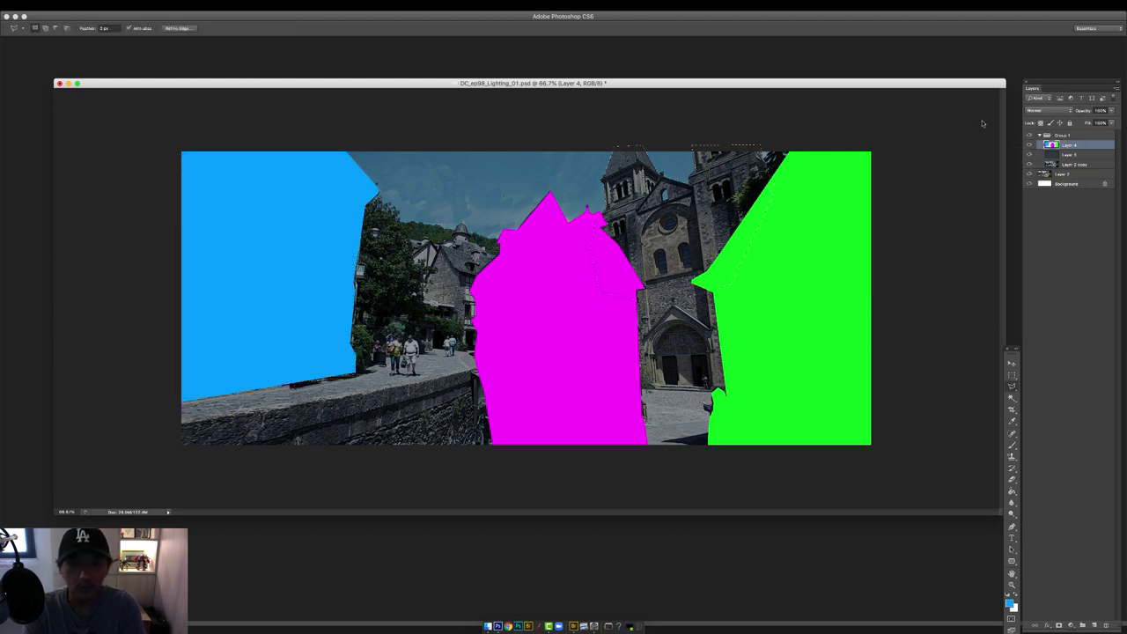
pyautogui.click(1070, 154)
pyautogui.click(1010, 603)
pyautogui.click(1040, 162)
pyautogui.hotkey('alt', 'BackSpace')
pyautogui.hotkey('ctrl', 'd')
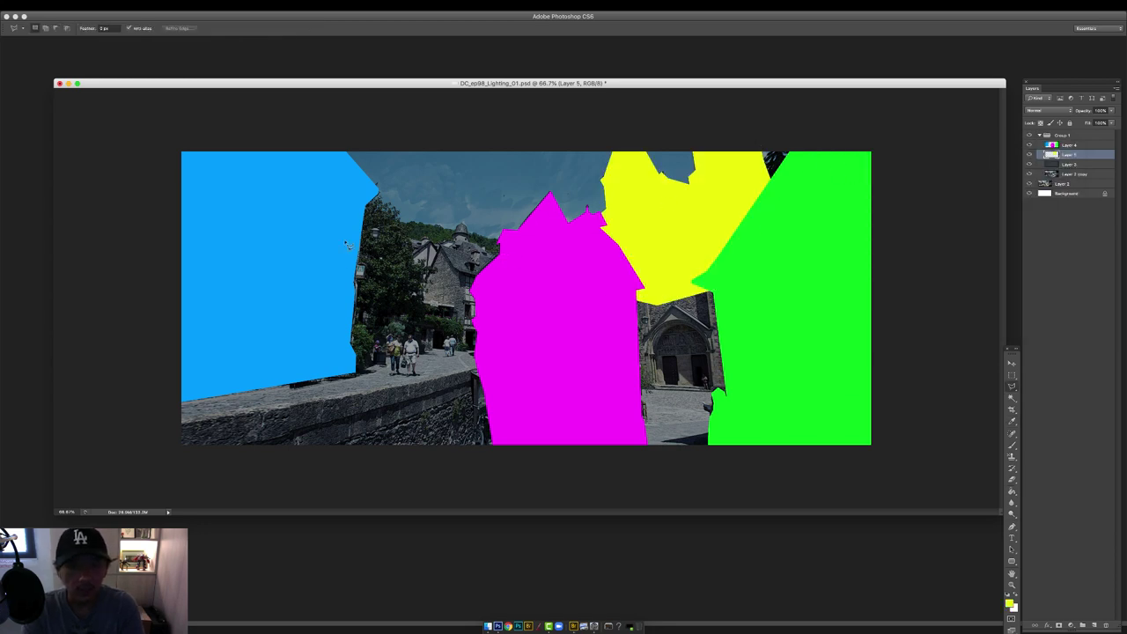
# Lasso the distant houses and trees between the left building and the central house, fill them with yellow, and deselect.
pyautogui.moveTo(510, 257); pyautogui.dragTo(345, 232)
pyautogui.hotkey('alt', 'BackSpace')
pyautogui.hotkey('ctrl', 'd')
# Select the central house from its magenta silhouette, hide the color-coded layers, and add a Multiply layer above Layer 3.
pyautogui.moveTo(1029, 154); pyautogui.dragTo(1029, 145)
pyautogui.click(1069, 145)
pyautogui.click(1029, 145)
pyautogui.press('w')
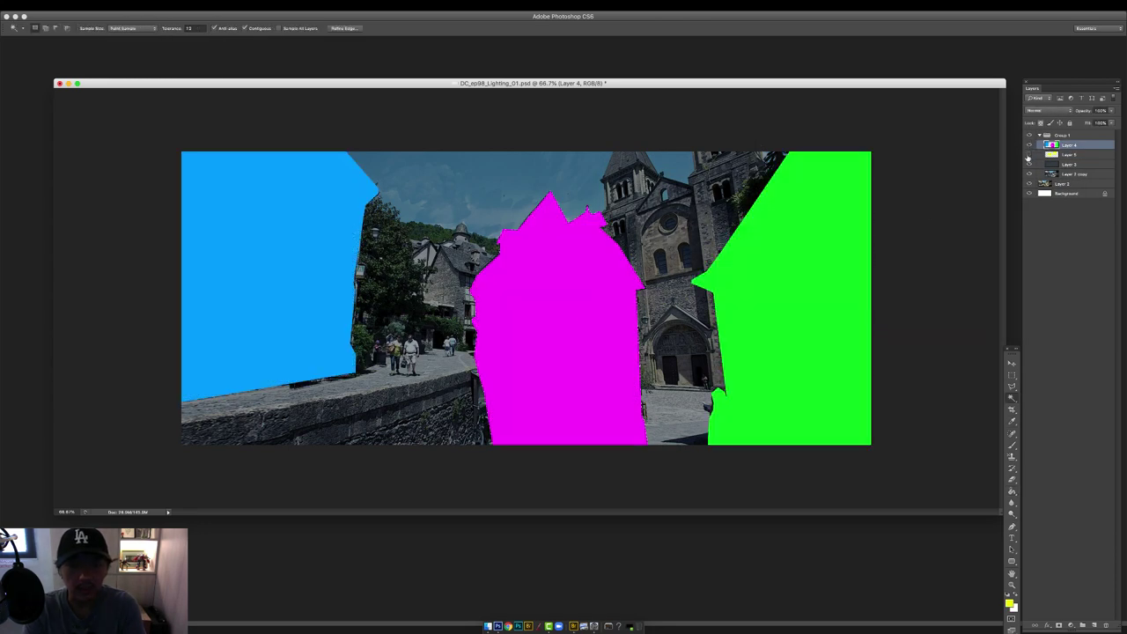
pyautogui.click(1029, 146)
pyautogui.click(1069, 165)
pyautogui.click(1095, 625)
pyautogui.click(1049, 111)
pyautogui.click(1048, 139)
# Choose a large brush with the default black and darken the selected central house on the Multiply layer.
pyautogui.press('b')
pyautogui.rightClick(579, 236)
pyautogui.doubleClick(749, 306)
pyautogui.press('d')
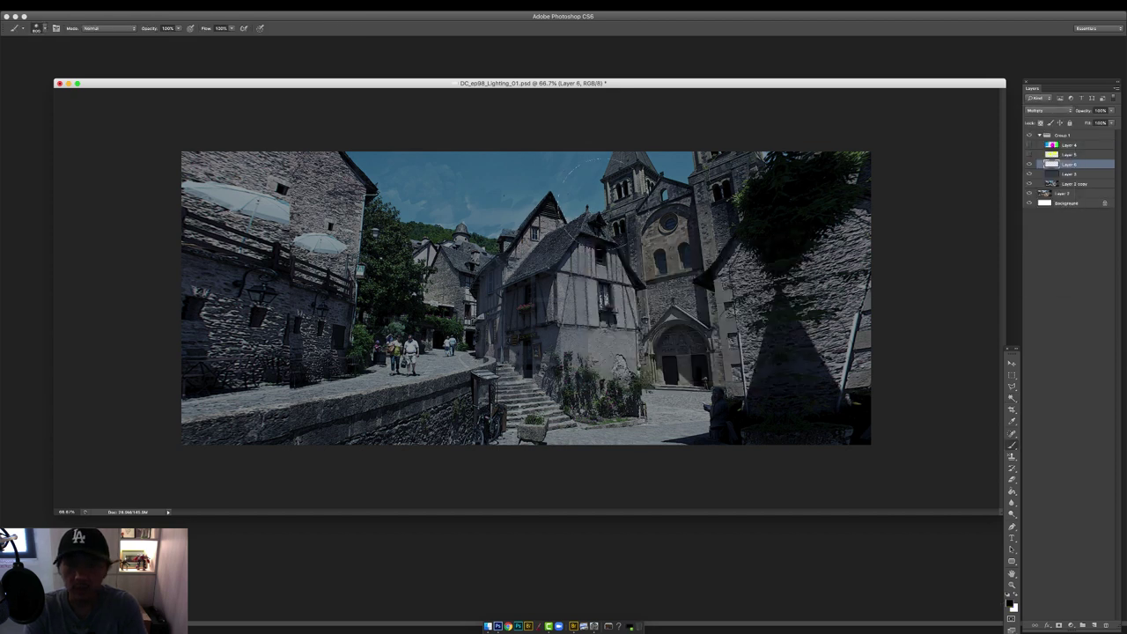
pyautogui.moveTo(602, 231)
pyautogui.mouseDown()
pyautogui.moveTo(482, 306)
pyautogui.moveTo(609, 366)
pyautogui.mouseUp()
# Select the church from its yellow silhouette, hide that layer again, and darken the church on the Multiply layer.
pyautogui.click(1029, 154)
pyautogui.click(1069, 154)
pyautogui.press('w')
pyautogui.click(699, 201)
pyautogui.click(1029, 154)
pyautogui.click(1069, 165)
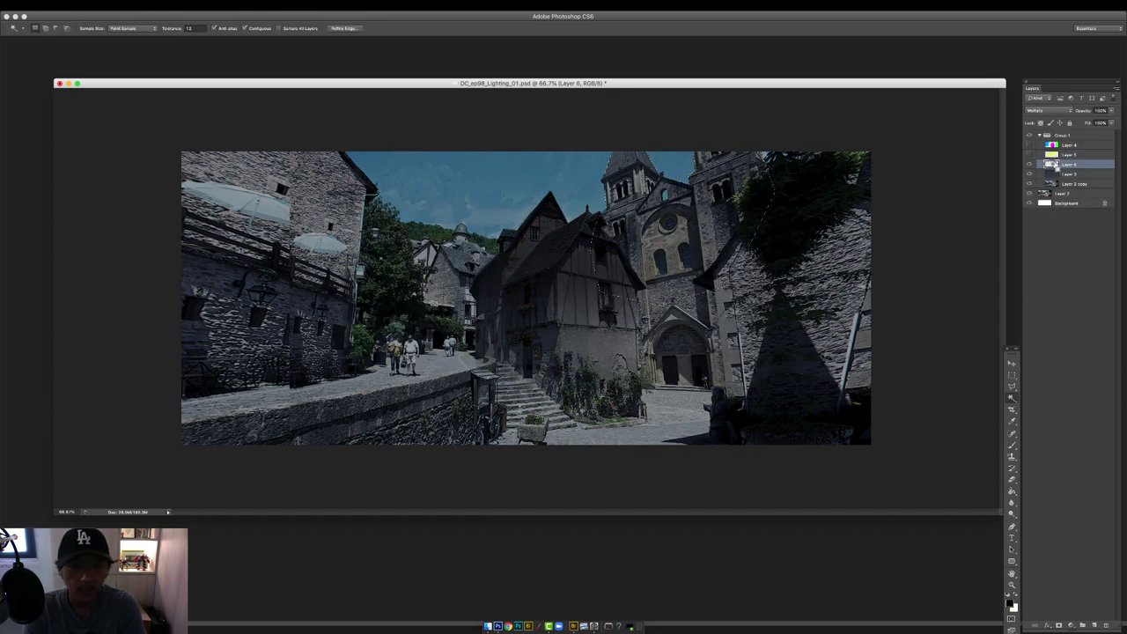
pyautogui.press('b')
pyautogui.moveTo(699, 204); pyautogui.dragTo(676, 250)
# Select the distant houses from their yellow silhouette and darken them with the brush on the Multiply layer.
pyautogui.click(1029, 154)
pyautogui.click(1069, 154)
pyautogui.press('w')
pyautogui.click(467, 255)
pyautogui.click(1029, 154)
pyautogui.click(1069, 165)
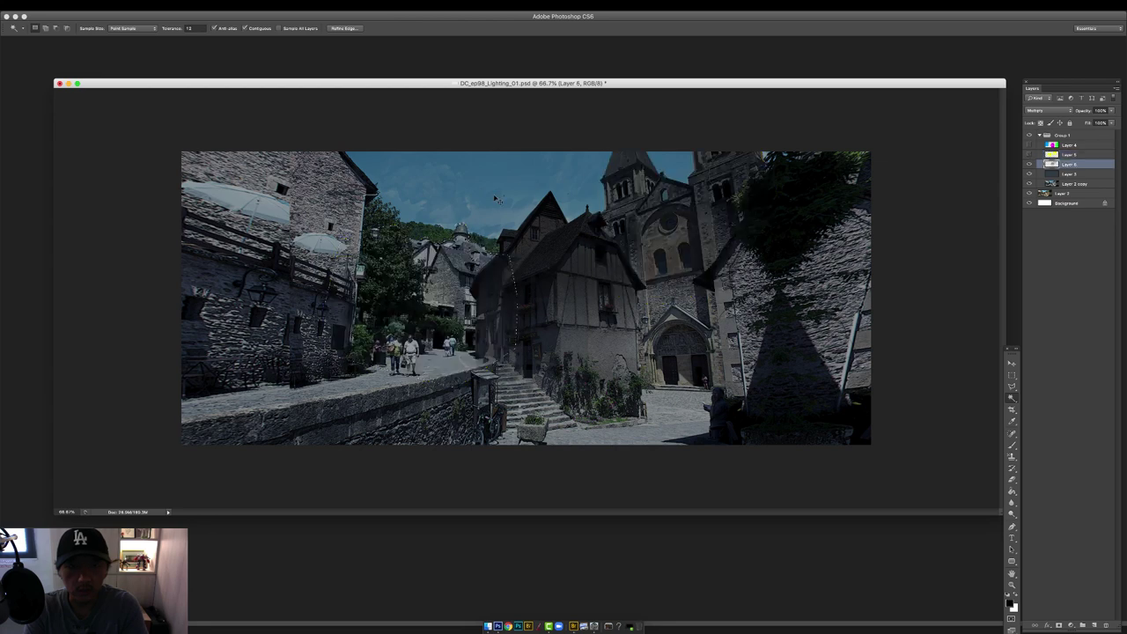
pyautogui.press('b')
pyautogui.press('super+plus')
pyautogui.press('super+minus')
# Select the right-hand building from its green silhouette, darken it on the Multiply layer, and deselect.
pyautogui.press('w')
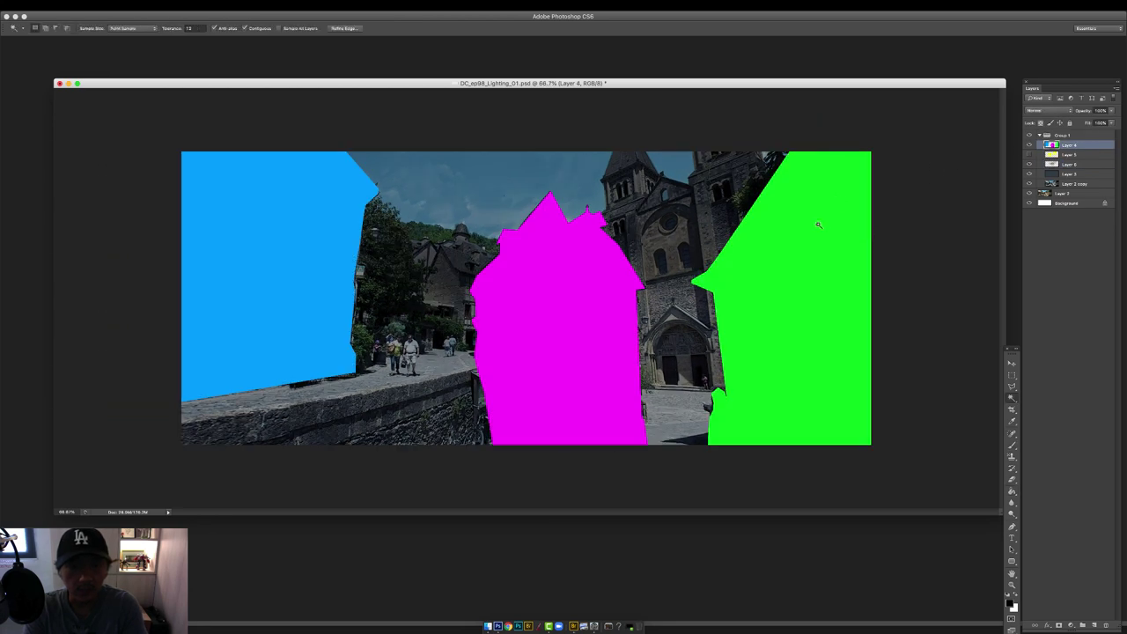
pyautogui.press('b')
pyautogui.moveTo(809, 203)
pyautogui.mouseDown()
pyautogui.moveTo(766, 291)
pyautogui.moveTo(835, 156)
pyautogui.moveTo(845, 348)
pyautogui.mouseUp()
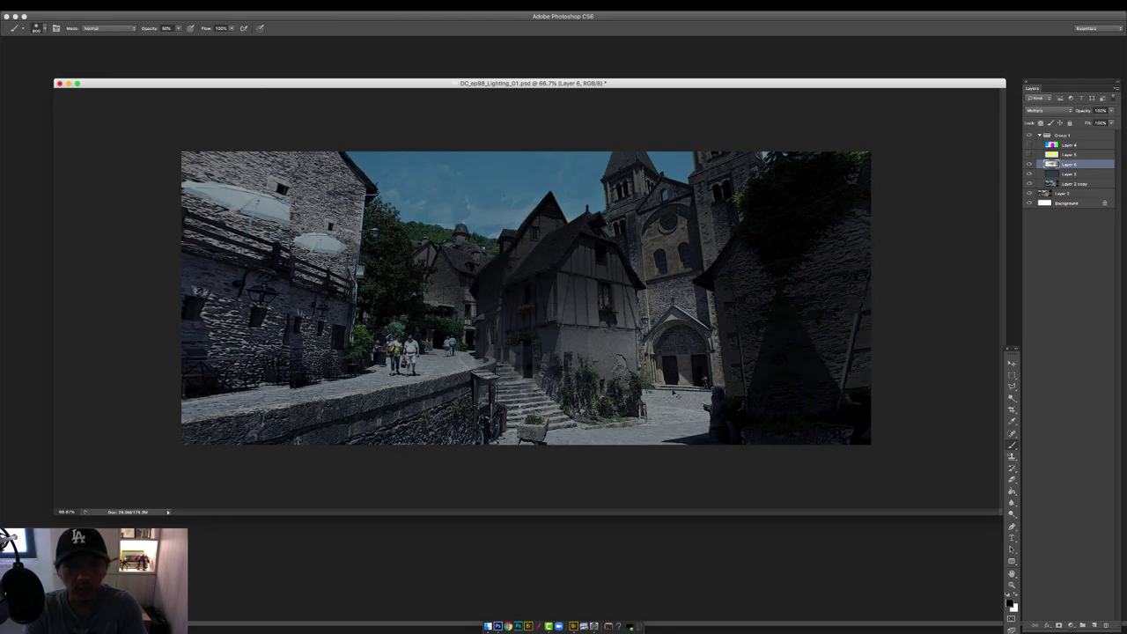
pyautogui.press('super+d')
# Lower the brush opacity to 40% and darken the foreground ground, stone steps and wall on the Multiply layer.
pyautogui.moveTo(678, 436); pyautogui.dragTo(537, 431)
pyautogui.press('super+z')
pyautogui.press('4')
pyautogui.moveTo(449, 413)
pyautogui.mouseDown()
pyautogui.moveTo(795, 449)
pyautogui.moveTo(656, 295)
pyautogui.moveTo(608, 379)
pyautogui.mouseUp()
# Use the building silhouettes to darken the left stone building and its street, and lower the Multiply layer's opacity to 85%.
pyautogui.click(1069, 145)
pyautogui.click(1029, 145)
pyautogui.press('w')
pyautogui.click(572, 335)
pyautogui.click(1030, 145)
pyautogui.click(1069, 165)
pyautogui.press('b')
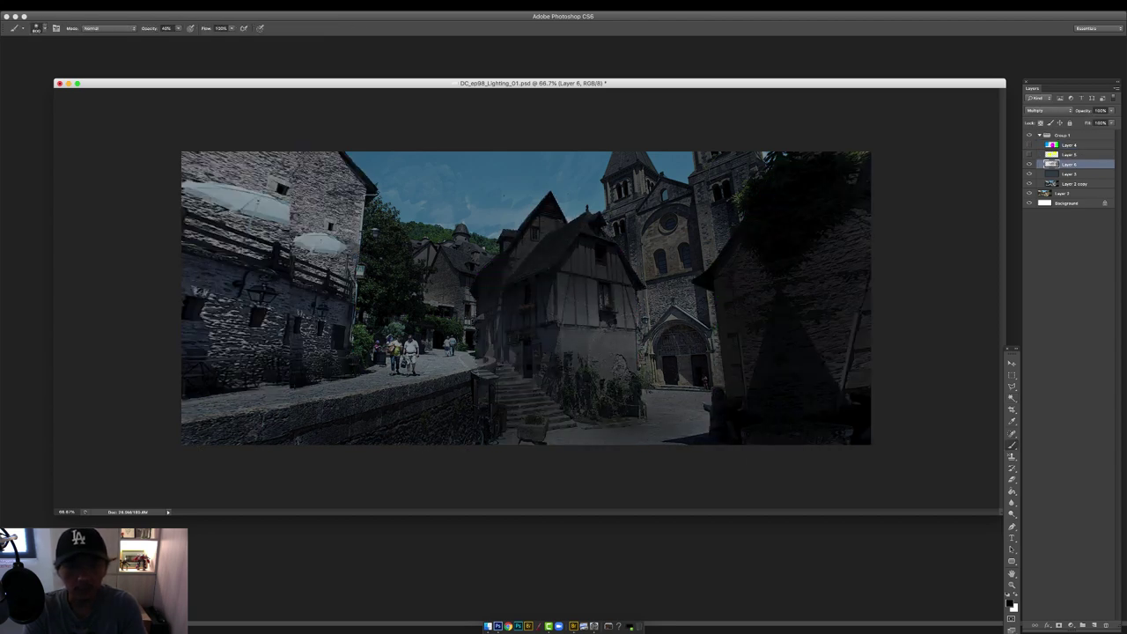
pyautogui.moveTo(264, 176)
pyautogui.mouseDown()
pyautogui.moveTo(326, 131)
pyautogui.moveTo(314, 151)
pyautogui.moveTo(304, 383)
pyautogui.moveTo(458, 363)
pyautogui.mouseUp()
pyautogui.click(1111, 111)
pyautogui.moveTo(1112, 121); pyautogui.dragTo(1107, 120)
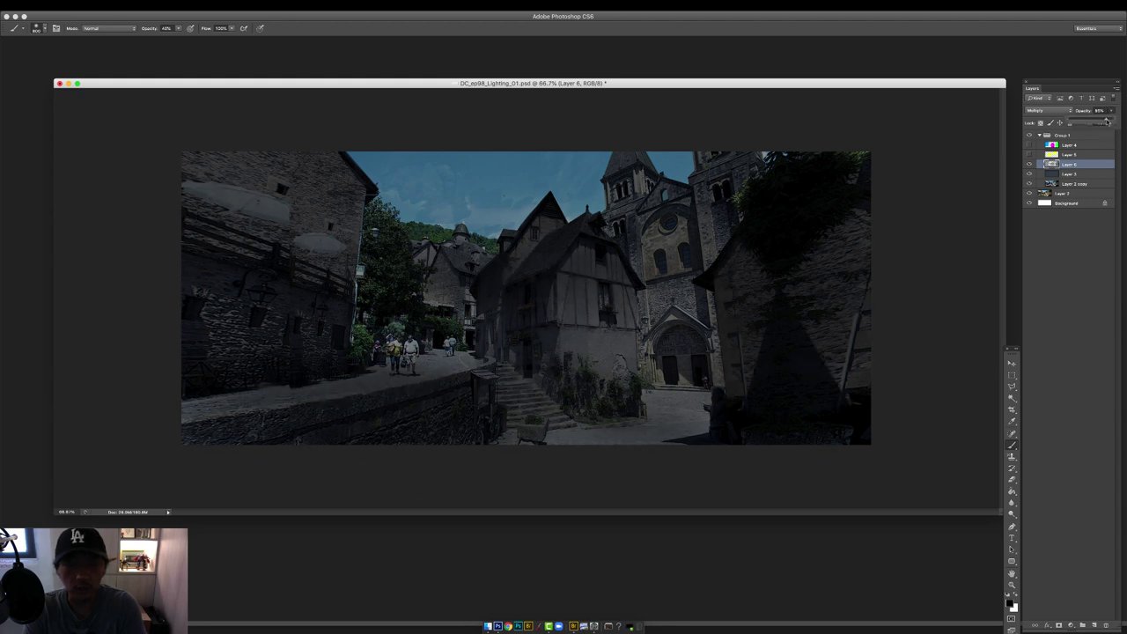
# Add another Multiply layer above the shadow layer and darken the sky and upper buildings with blue.
pyautogui.click(1095, 625)
pyautogui.click(1048, 110)
pyautogui.click(1048, 136)
pyautogui.scroll(3, 805, 207)
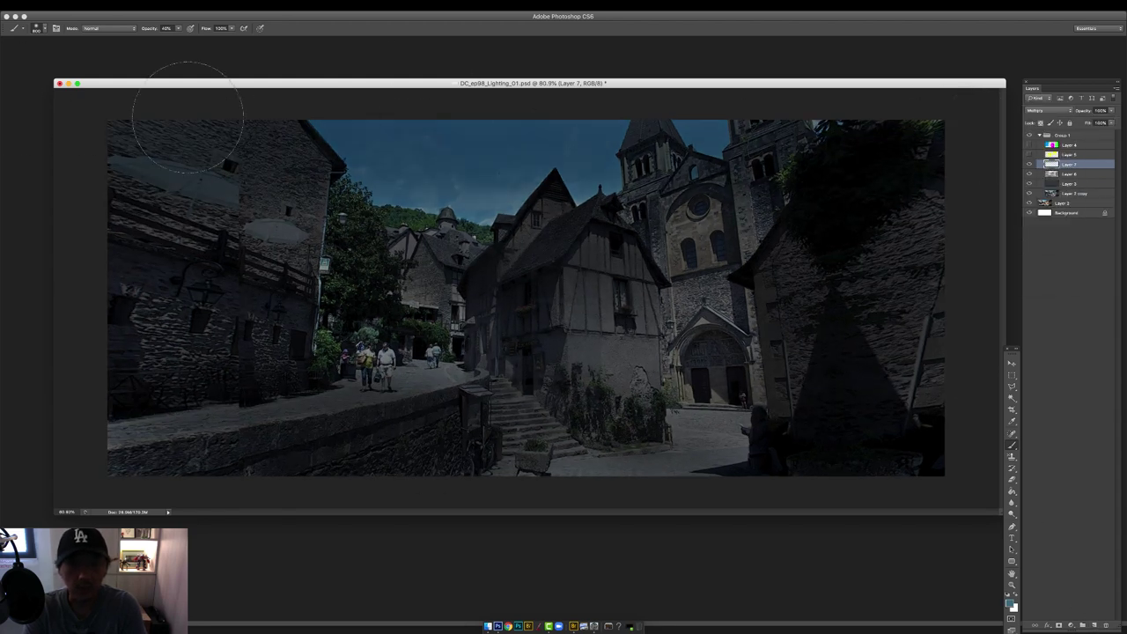
# Reduce the saturation of the Layer 2 copy photo with Hue/Saturation.
pyautogui.click(1067, 192)
pyautogui.press('super+u')
pyautogui.moveTo(901, 225); pyautogui.dragTo(881, 225)
pyautogui.click(999, 156)
# Select the central house from its magenta silhouette, hide the silhouettes, and add a new Normal layer above the Multiply layers.
pyautogui.click(1076, 145)
pyautogui.click(1029, 144)
pyautogui.press('w')
pyautogui.click(1029, 144)
pyautogui.click(1069, 165)
pyautogui.click(1094, 625)
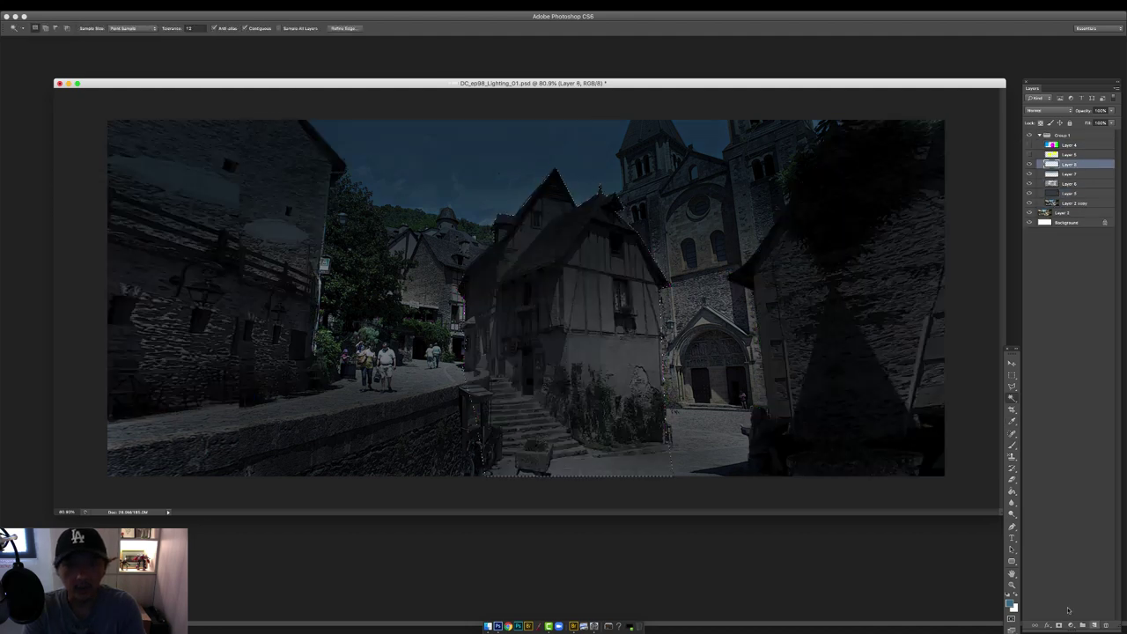
# Sample a color near the distant rooftops and brush haze behind the central house, over the distant street and church, with an enlarged brush.
pyautogui.press('b')
pyautogui.moveTo(558, 324); pyautogui.dragTo(509, 323)
pyautogui.press('super+z')
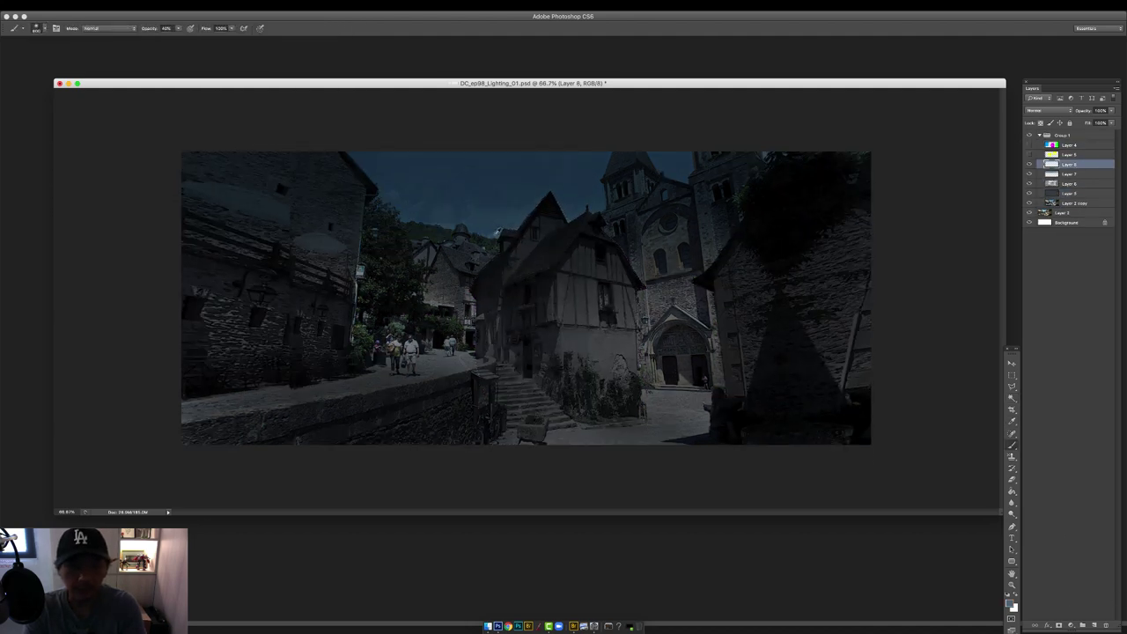
pyautogui.keyDown('alt'); pyautogui.click(496, 236); pyautogui.keyUp('alt')
pyautogui.press(']')
pyautogui.press(']')
pyautogui.moveTo(419, 343)
pyautogui.mouseDown()
pyautogui.moveTo(427, 313)
pyautogui.moveTo(493, 231)
pyautogui.moveTo(695, 198)
pyautogui.moveTo(674, 345)
pyautogui.moveTo(706, 376)
pyautogui.mouseUp()
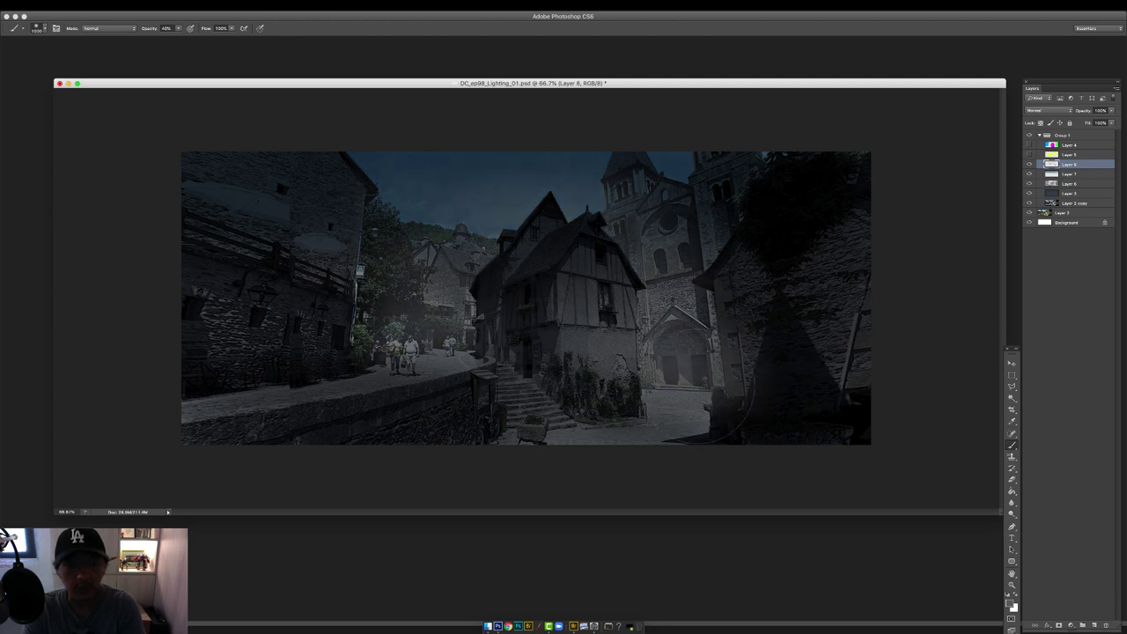
# Select the right-hand building from its green silhouette for the haze layer, compare the image with the haze hidden and shown, and deselect.
pyautogui.click(1069, 145)
pyautogui.click(1029, 145)
pyautogui.press('w')
pyautogui.click(832, 227)
pyautogui.click(1029, 145)
pyautogui.click(1081, 165)
pyautogui.click(1030, 165)
pyautogui.click(1029, 164)
pyautogui.press('super+d')
# Bring up the yellow background silhouettes, hide the color-coded layers again, and return to the 85% Multiply shadow layer with the brush.
pyautogui.click(1068, 146)
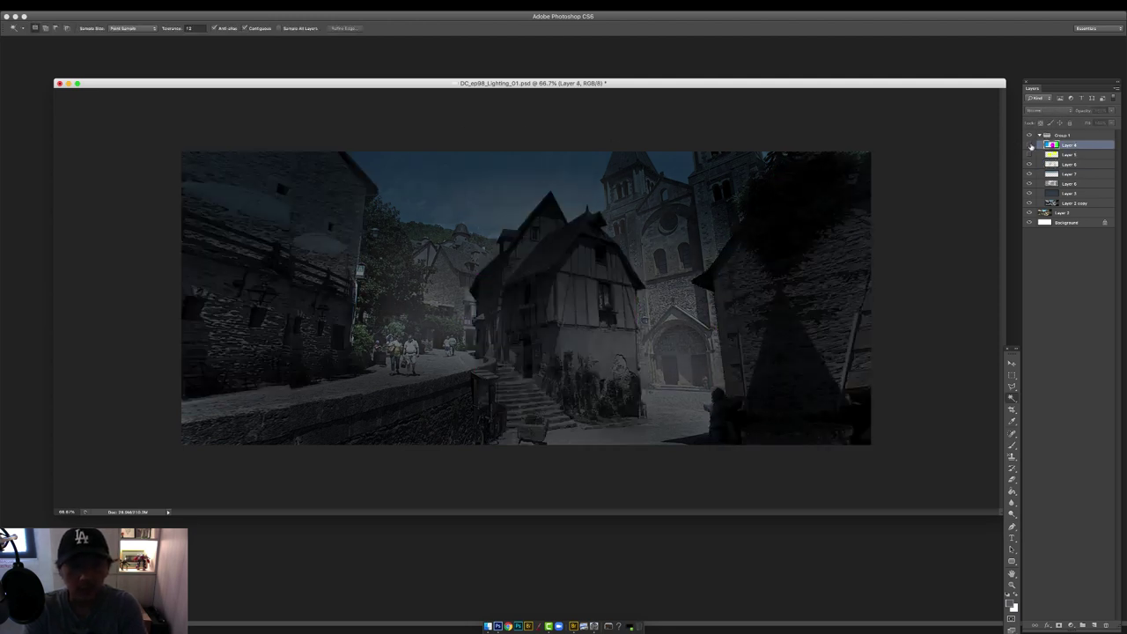
pyautogui.click(1029, 155)
pyautogui.click(1068, 155)
pyautogui.click(1029, 155)
pyautogui.click(1029, 145)
pyautogui.click(1069, 165)
pyautogui.click(1062, 176)
pyautogui.click(1063, 184)
pyautogui.press('b')
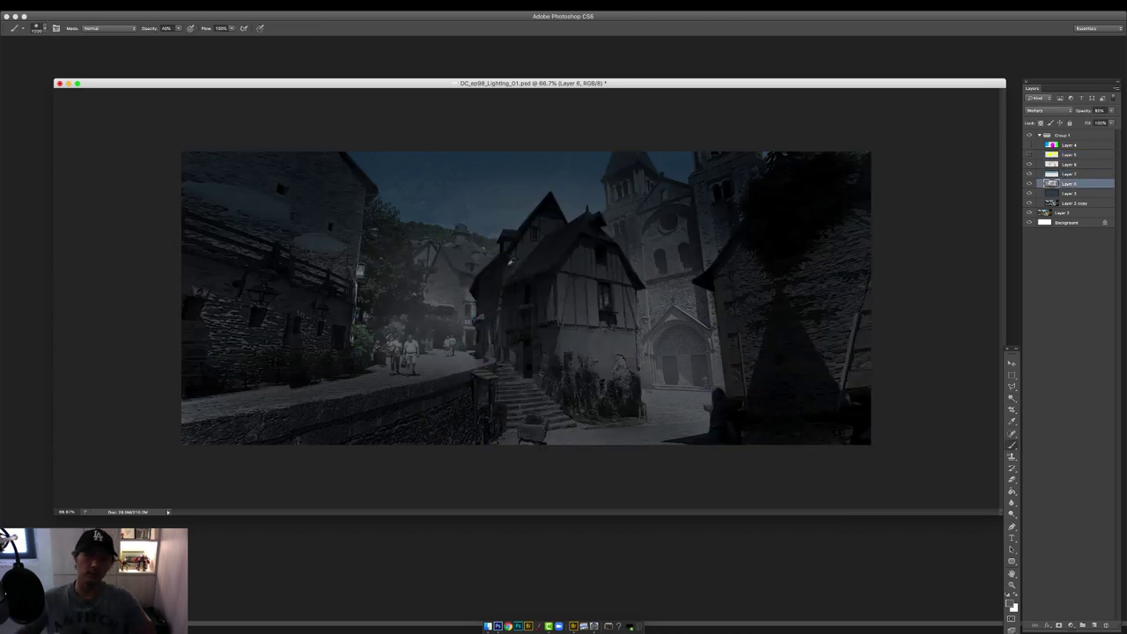
pyautogui.click(1048, 165)
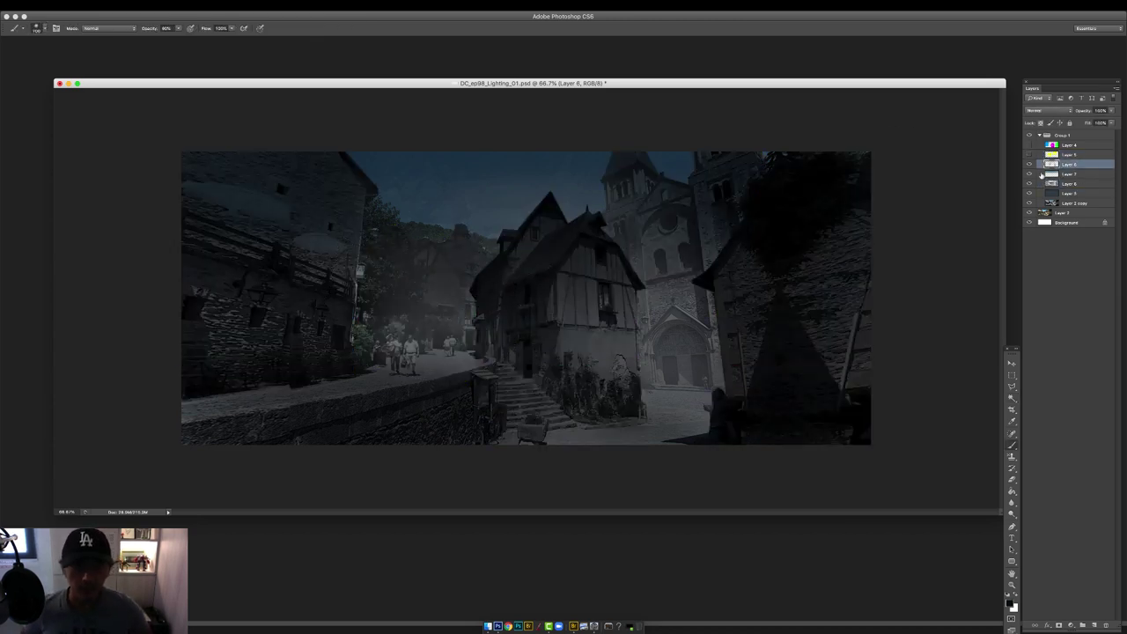
pyautogui.moveTo(676, 408); pyautogui.dragTo(790, 414)
pyautogui.press('super+z')
pyautogui.click(1063, 174)
pyautogui.press('4')
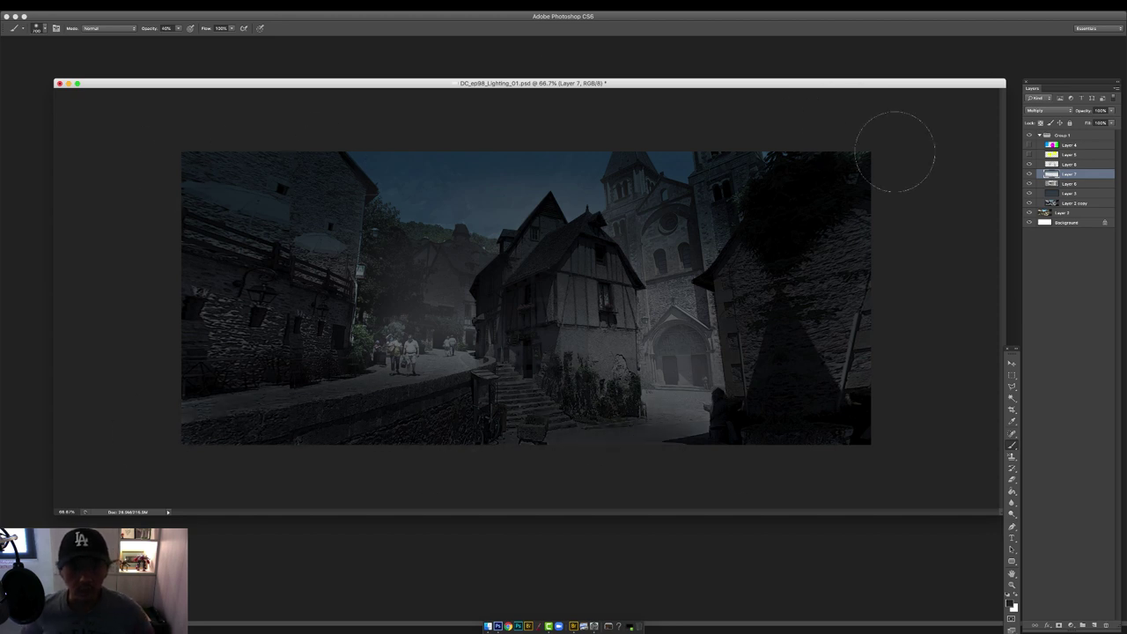
# Add a Color Balance adjustment layer above Layer 8 and shift its midtones slightly toward cyan and blue.
pyautogui.click(1069, 165)
pyautogui.click(1071, 625)
pyautogui.click(1088, 550)
pyautogui.moveTo(909, 320); pyautogui.dragTo(906, 320)
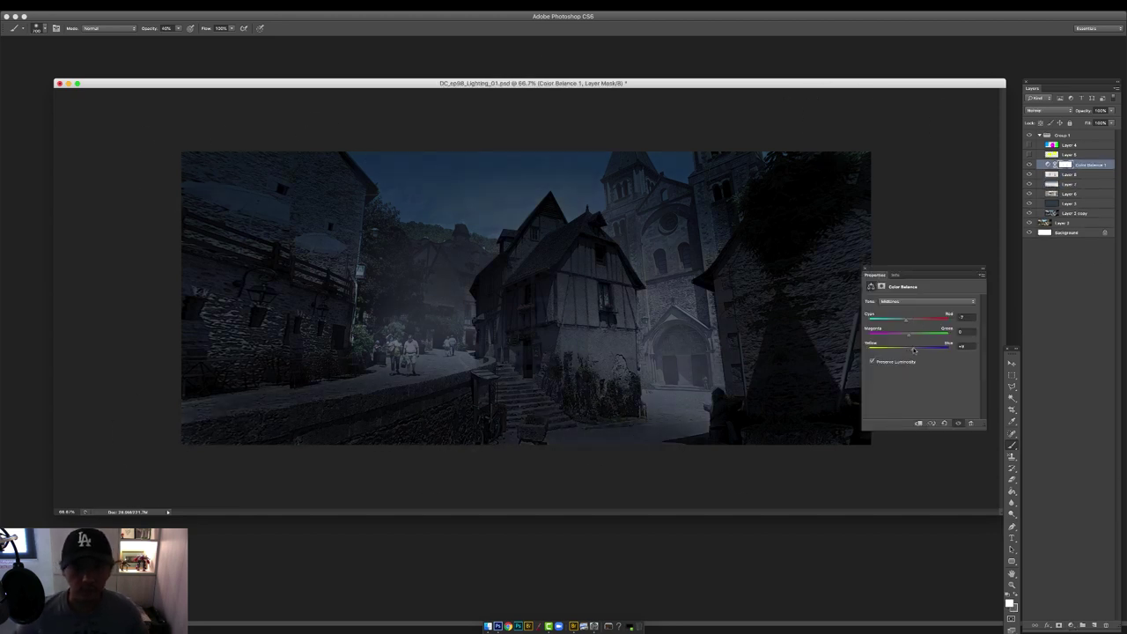
pyautogui.click(865, 269)
# Create a Color Dodge layer above the Color Balance adjustment and use the colour map on Layer 4 for a Magic Wand selection.
pyautogui.press('super+shift+n')
pyautogui.press('Return')
pyautogui.click(1069, 145)
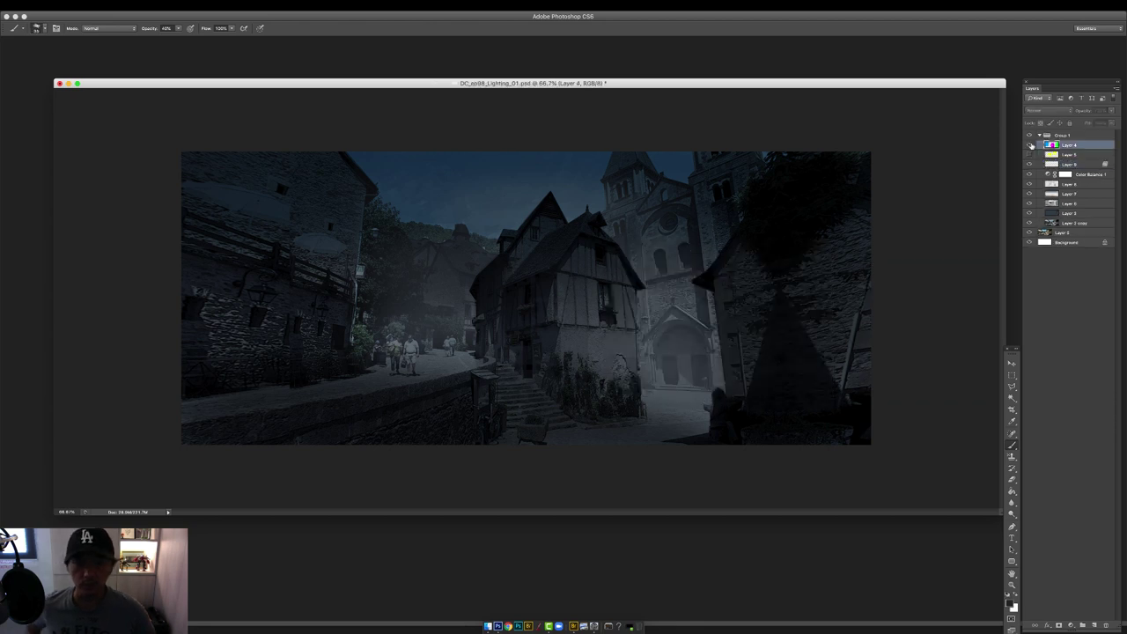
pyautogui.click(1030, 145)
pyautogui.press('w')
pyautogui.click(1029, 146)
pyautogui.click(1069, 165)
# Paint a soft glow on the street around the walking figures with a reduced soft brush on Layer 9.
pyautogui.press('b')
pyautogui.rightClick(754, 387)
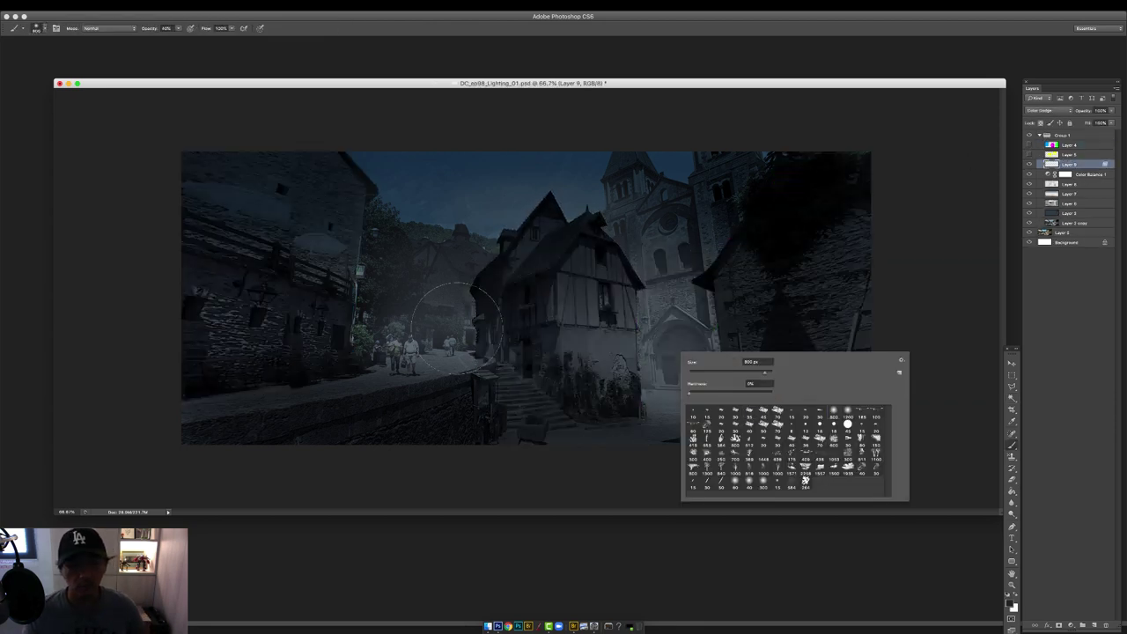
pyautogui.press('Return')
pyautogui.press('[')
pyautogui.press('[')
pyautogui.press('[')
pyautogui.moveTo(465, 350); pyautogui.dragTo(402, 351)
pyautogui.press('e')
pyautogui.rightClick(463, 339)
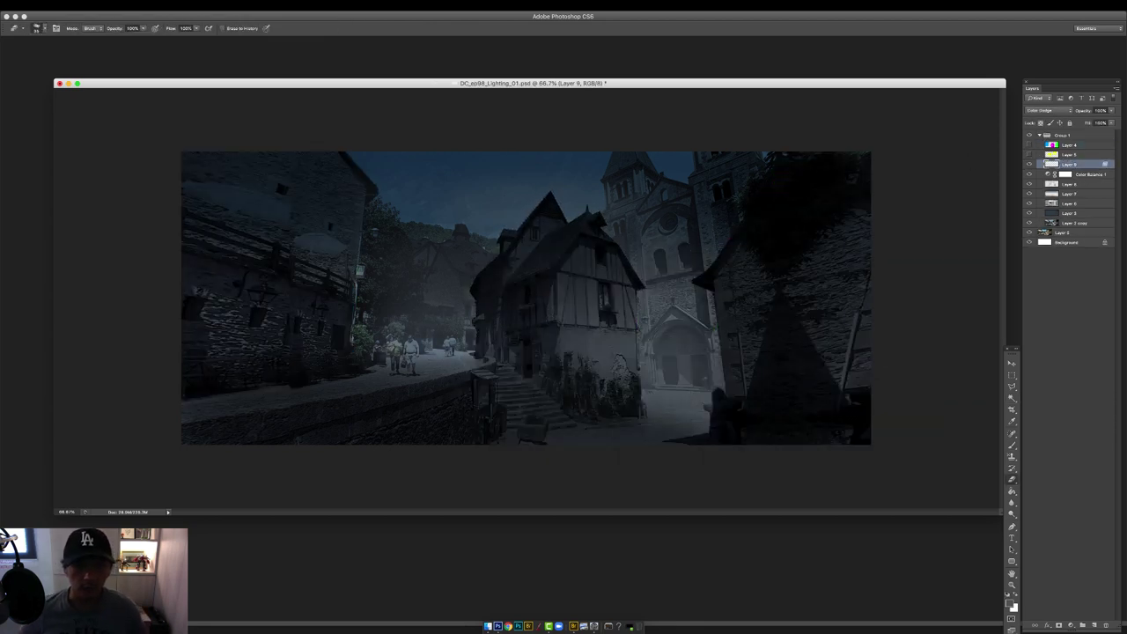
# Brush a pale glow over the plaza in front of the church and erase the excess along its lower edge.
pyautogui.press('b')
pyautogui.moveTo(677, 394)
pyautogui.mouseDown()
pyautogui.moveTo(621, 411)
pyautogui.moveTo(716, 379)
pyautogui.moveTo(656, 359)
pyautogui.mouseUp()
pyautogui.press('e')
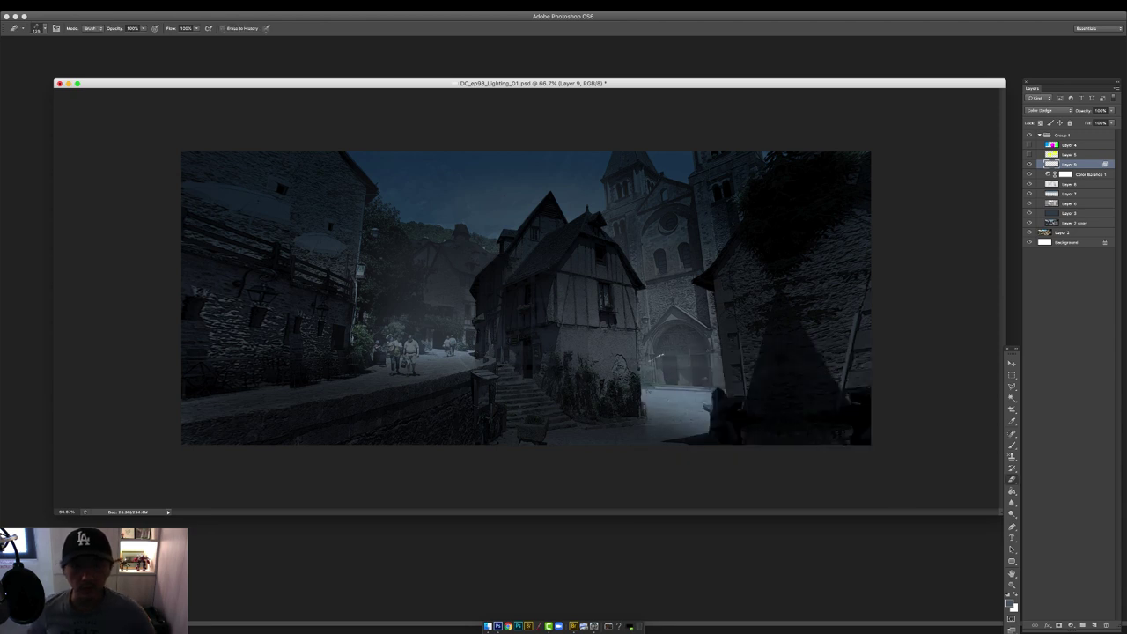
pyautogui.moveTo(667, 429); pyautogui.dragTo(732, 432)
# Brush a soft glow into the sky behind the rooftops and undo the last stroke.
pyautogui.press('b')
pyautogui.moveTo(475, 230)
pyautogui.mouseDown()
pyautogui.moveTo(592, 227)
pyautogui.moveTo(595, 211)
pyautogui.mouseUp()
pyautogui.press('super+z')
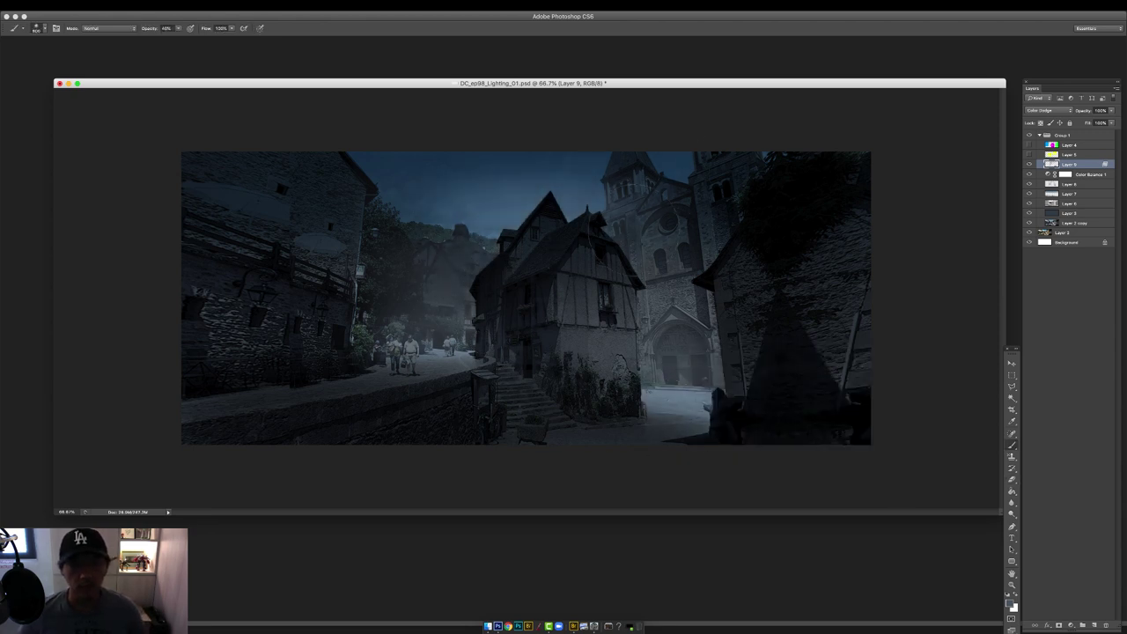
# Create a new layer above Layer 9, choose a brush preset and set the foreground colour to golden yellow e2ba2d.
pyautogui.click(1095, 625)
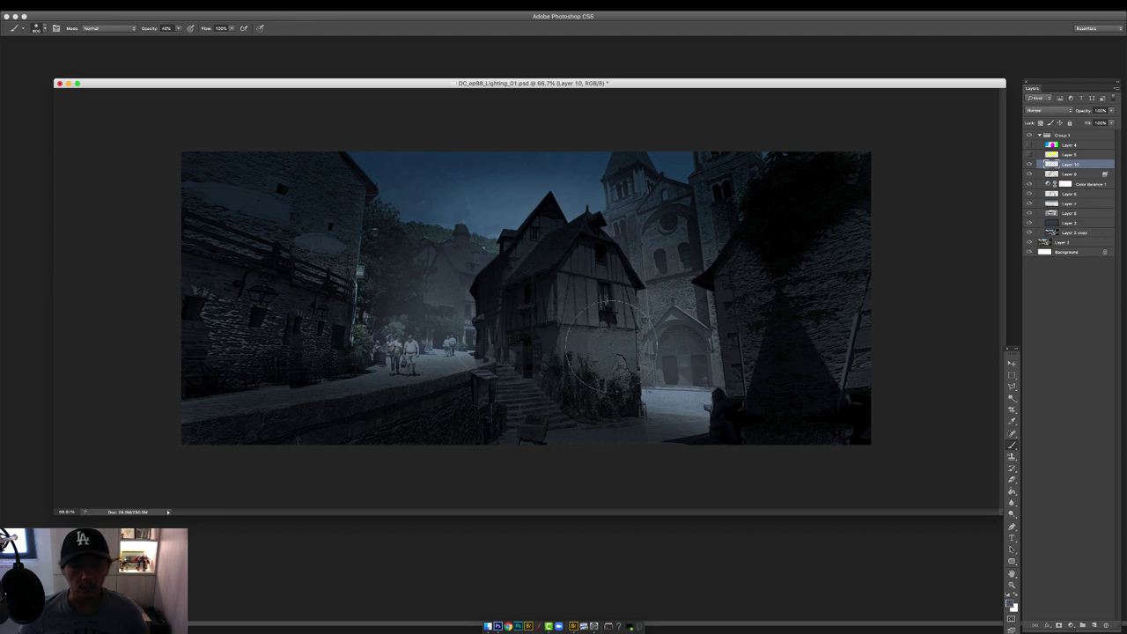
pyautogui.rightClick(608, 342)
pyautogui.click(686, 457)
pyautogui.click(1010, 604)
pyautogui.click(957, 261)
pyautogui.click(924, 178)
pyautogui.click(1040, 162)
# Undo the test stroke on the house and shift the foreground colour's hue to orange.
pyautogui.moveTo(557, 268); pyautogui.dragTo(558, 282)
pyautogui.press('super+z')
pyautogui.click(1010, 604)
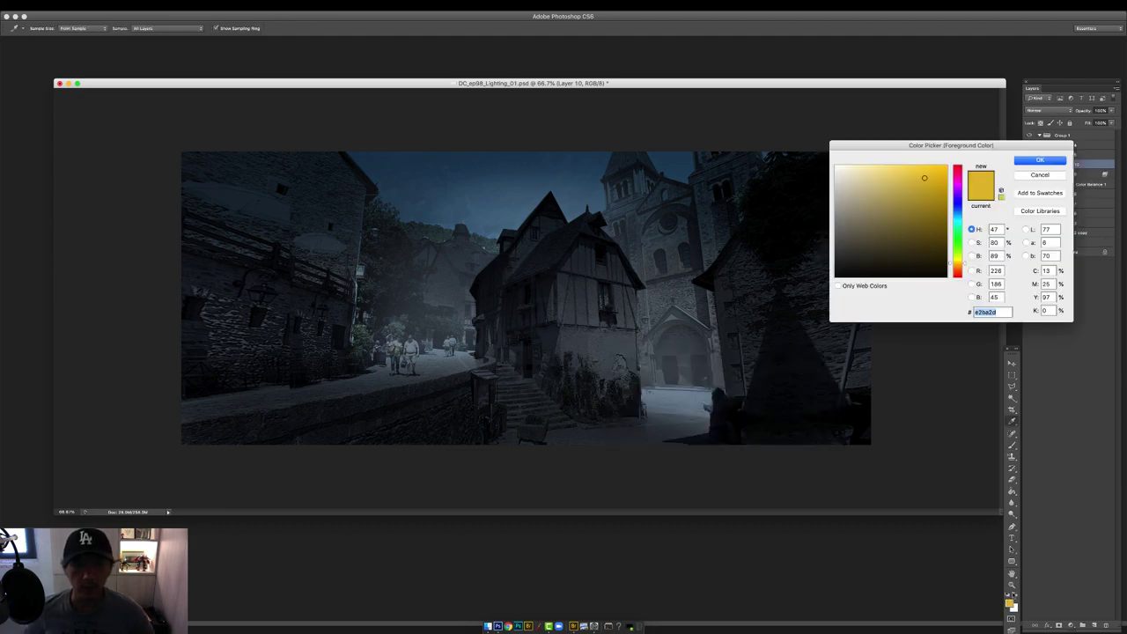
pyautogui.click(957, 266)
pyautogui.click(1041, 162)
# Dab small orange lamp lights on the church wall, beside the central house's entrance and on the stone building's lantern.
pyautogui.press('super+plus')
pyautogui.press('super+0')
pyautogui.click(681, 326)
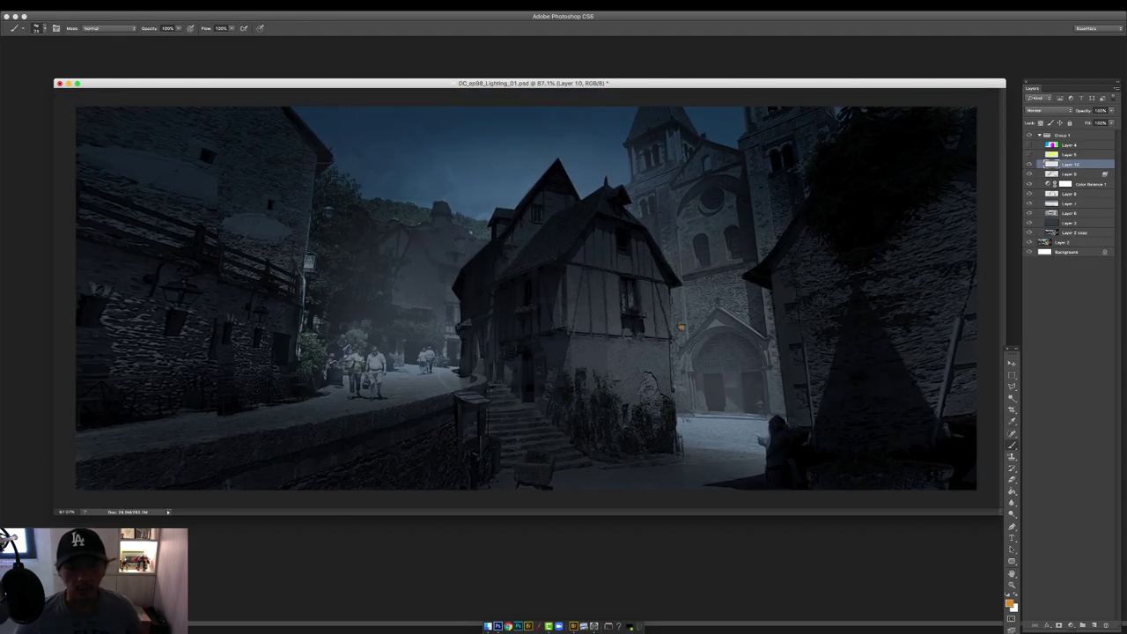
pyautogui.click(258, 316)
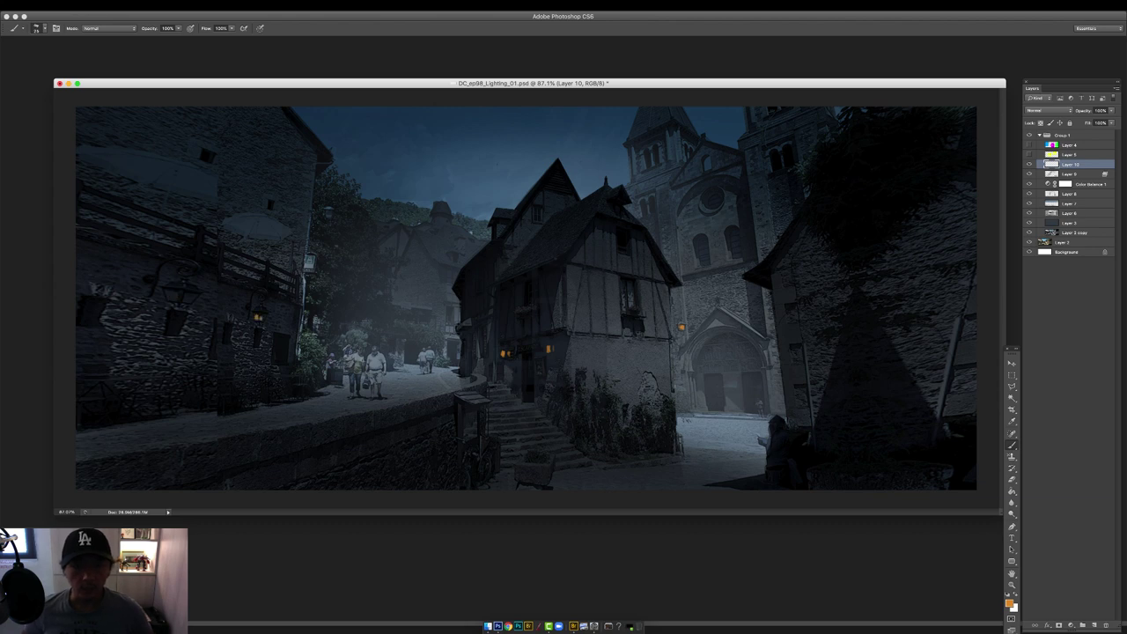
# Lower the brush opacity to 40% and paint an orange light in the church doorway with reflections on the plaza.
pyautogui.press('4')
pyautogui.press('5')
pyautogui.moveTo(752, 392); pyautogui.dragTo(753, 412)
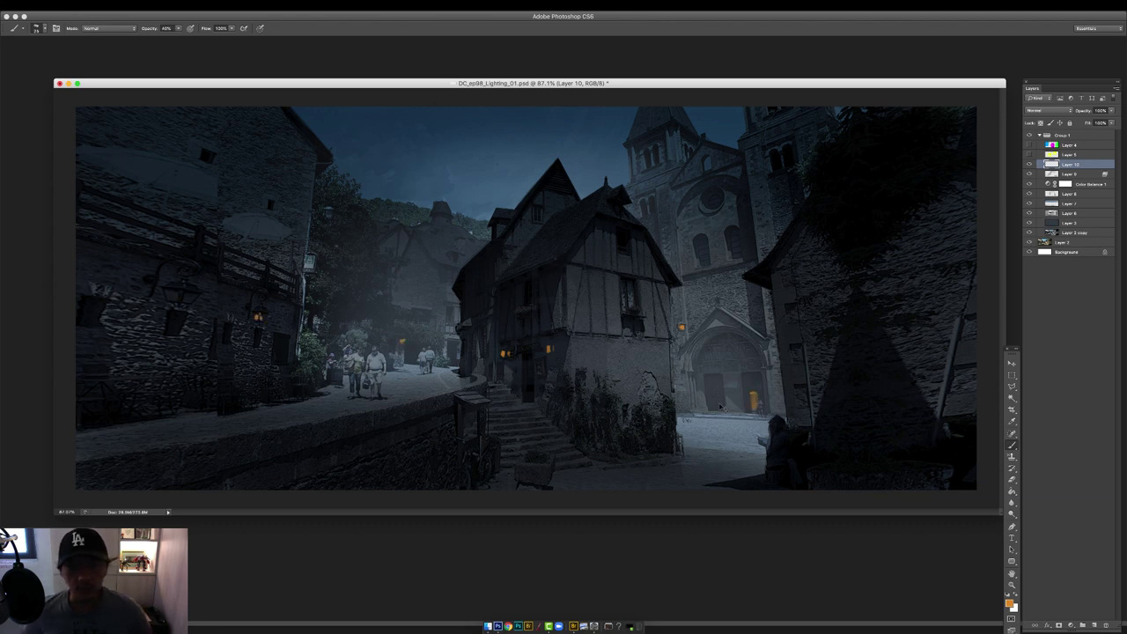
pyautogui.rightClick(720, 407)
pyautogui.doubleClick(792, 515)
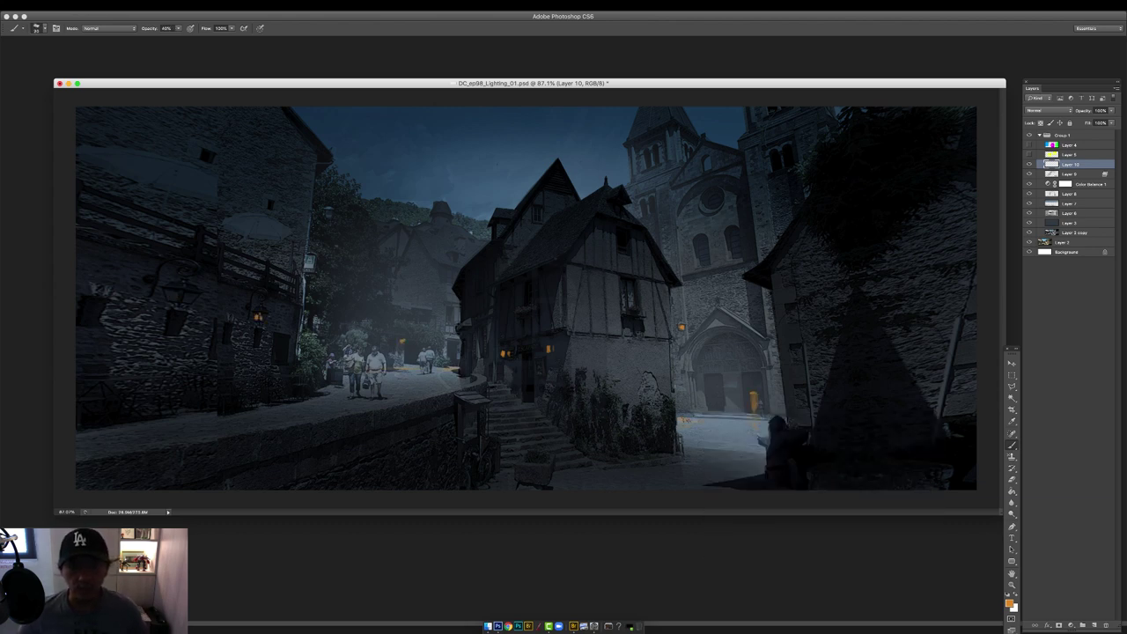
# Darken the pale walking figures on the street into silhouettes and undo the stray stroke beside them.
pyautogui.moveTo(372, 354)
pyautogui.mouseDown()
pyautogui.moveTo(372, 393)
pyautogui.moveTo(353, 392)
pyautogui.moveTo(363, 387)
pyautogui.mouseUp()
pyautogui.moveTo(430, 352); pyautogui.dragTo(425, 369)
pyautogui.moveTo(430, 366); pyautogui.dragTo(405, 365)
pyautogui.moveTo(394, 343); pyautogui.dragTo(396, 362)
pyautogui.press('super+z')
pyautogui.press('4')
pyautogui.keyDown('alt'); pyautogui.click(404, 340); pyautogui.keyUp('alt')
# Brush a blue-grey highlight along the top of the stone wall beside the street.
pyautogui.press('l')
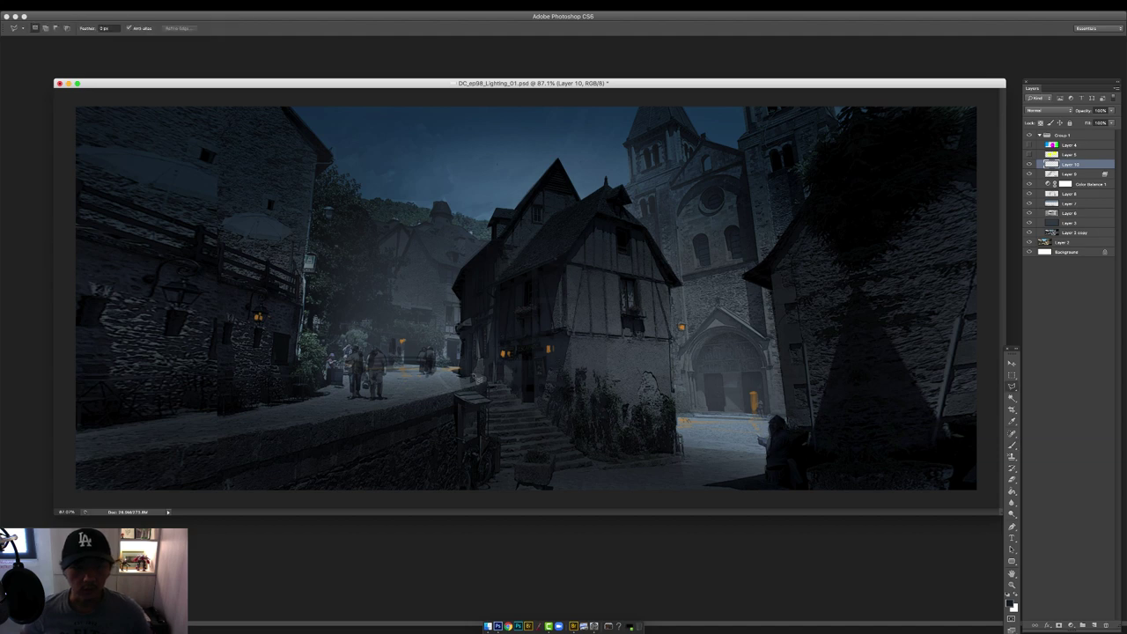
pyautogui.hotkey('shift', 'l')
pyautogui.hotkey('shift', 'l')
pyautogui.press('b')
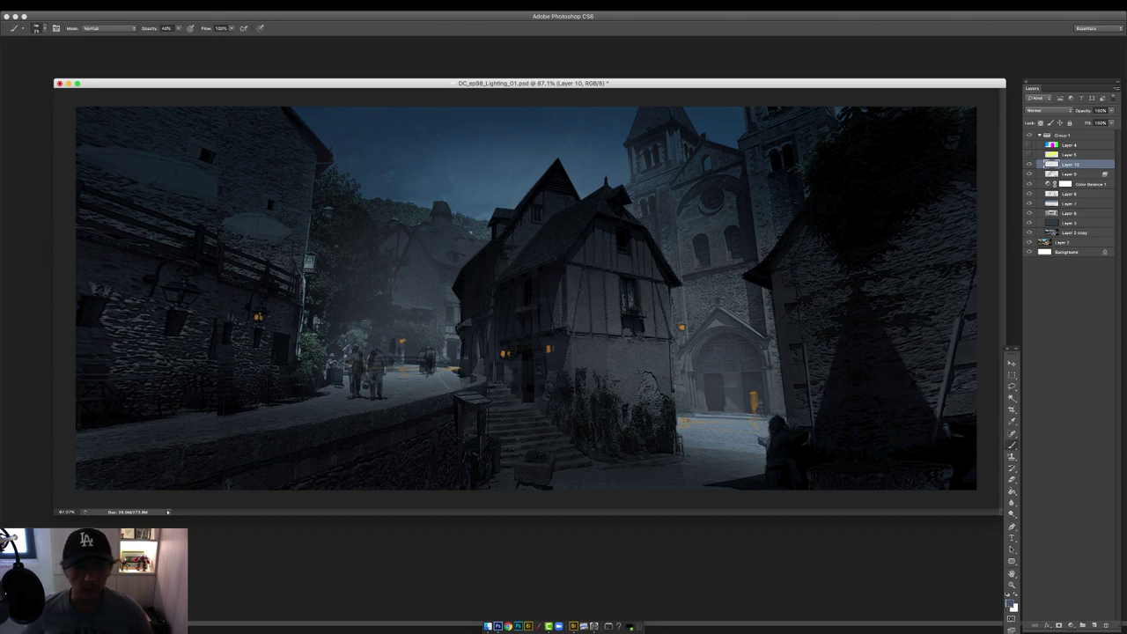
pyautogui.moveTo(336, 419); pyautogui.dragTo(125, 456)
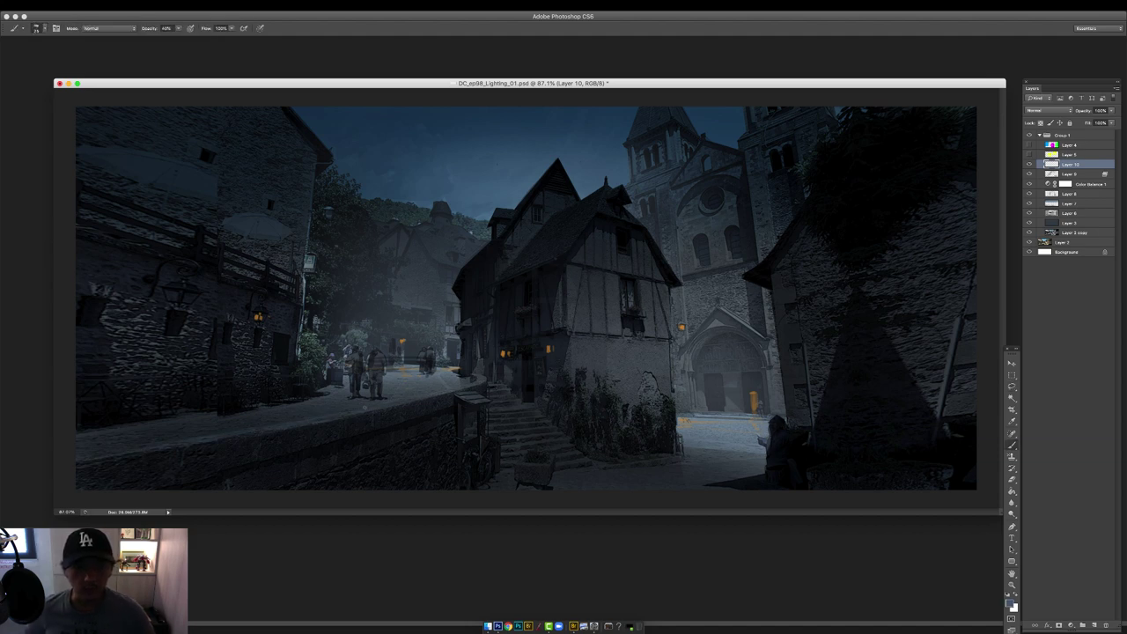
# Paint muted dark tones over the ground and cart at the foot of the stairs, sampling colour from the image.
pyautogui.rightClick(687, 467)
pyautogui.moveTo(563, 472); pyautogui.dragTo(519, 473)
pyautogui.keyDown('alt'); pyautogui.click(470, 385); pyautogui.keyUp('alt')
pyautogui.rightClick(497, 352)
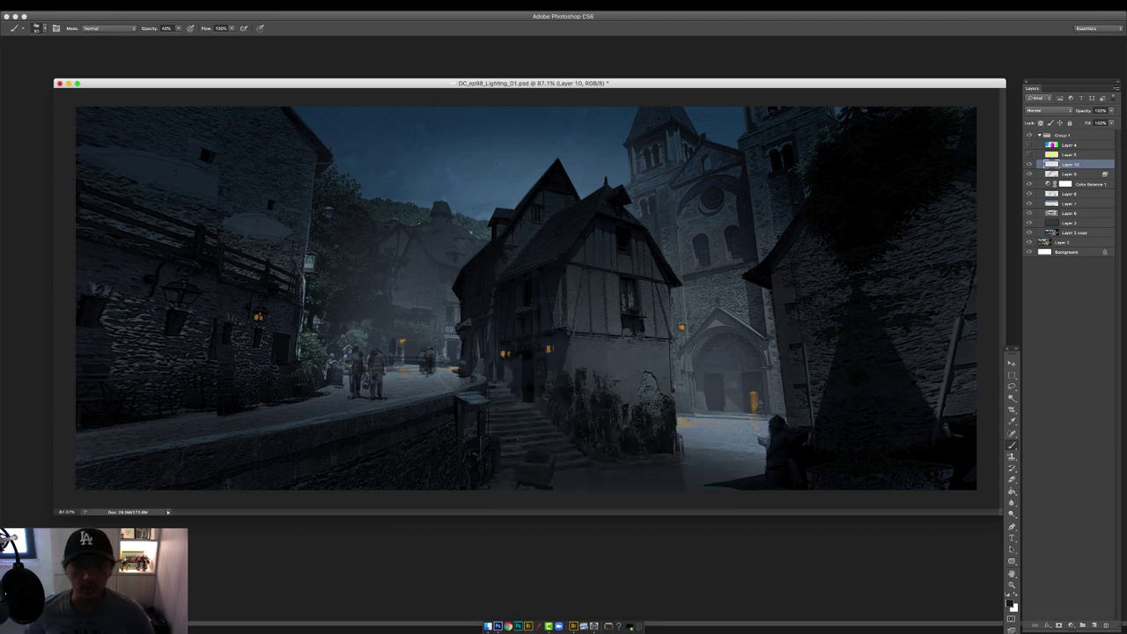
# Paint faint clouds in the night sky above the rooftops with the brush at 80% opacity.
pyautogui.press('0')
pyautogui.press('super+minus')
pyautogui.rightClick(563, 231)
pyautogui.press('Escape')
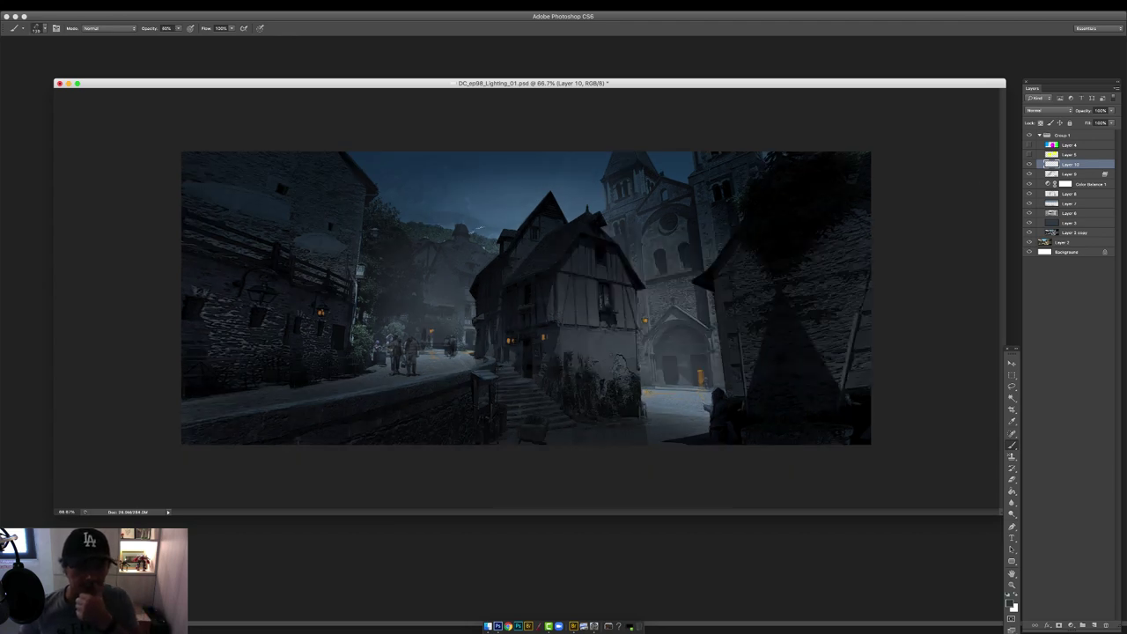
pyautogui.press('8')
# Haze the central house's roofs with a large soft brush at 10% opacity in a colour sampled from the plaza.
pyautogui.rightClick(578, 245)
pyautogui.click(596, 312)
pyautogui.keyDown('alt'); pyautogui.click(660, 401); pyautogui.keyUp('alt')
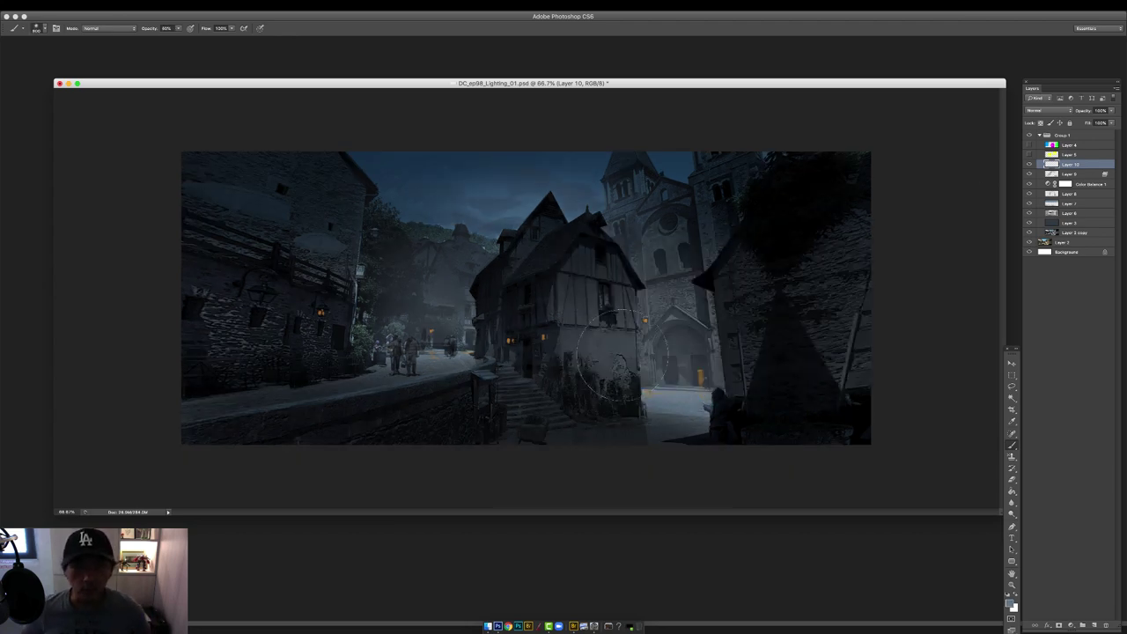
pyautogui.press('1')
pyautogui.moveTo(521, 266); pyautogui.dragTo(540, 225)
# Paint out the hanging sign at the corner of the stone building using sampled dark background tones.
pyautogui.rightClick(609, 264)
pyautogui.click(778, 336)
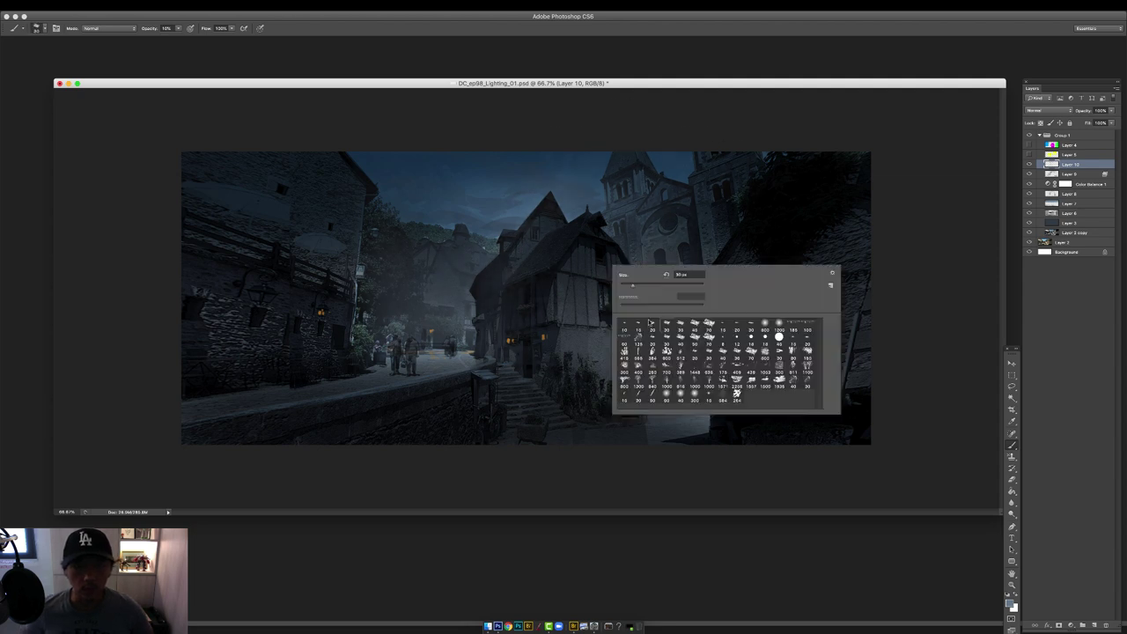
pyautogui.keyDown('alt'); pyautogui.click(369, 262); pyautogui.keyUp('alt')
pyautogui.press('0')
pyautogui.scroll(2, 369, 262)
pyautogui.moveTo(339, 258); pyautogui.dragTo(340, 280)
pyautogui.keyDown('alt'); pyautogui.click(380, 247); pyautogui.keyUp('alt')
# Add an orange street lamp near the trees and paint warm light into the house and church windows.
pyautogui.keyDown('alt'); pyautogui.click(294, 314); pyautogui.keyUp('alt')
pyautogui.click(355, 223)
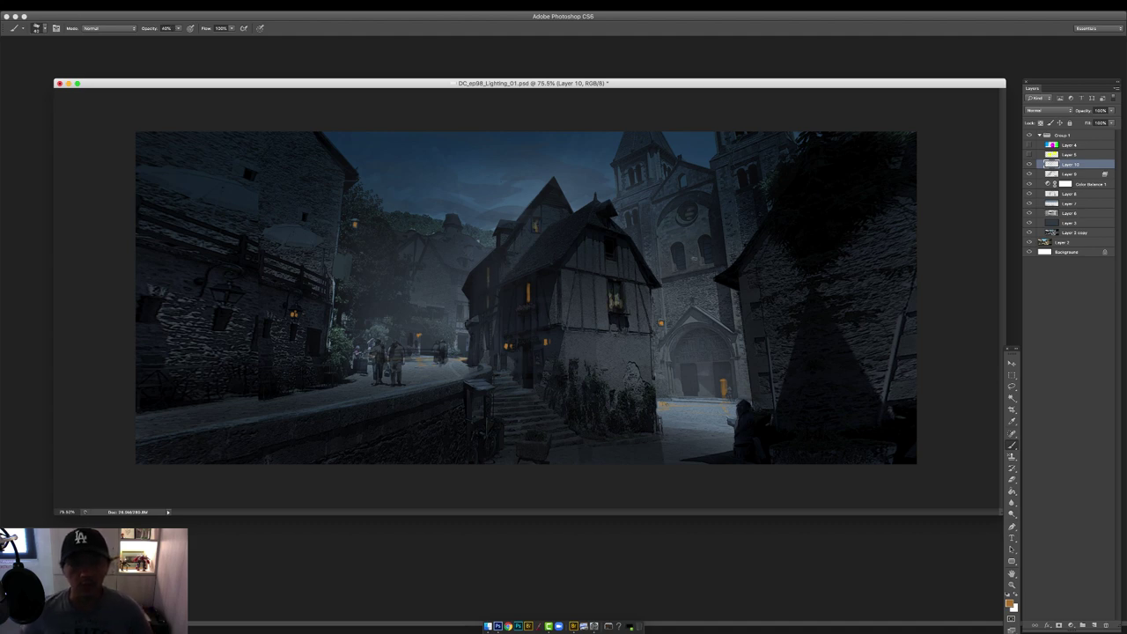
pyautogui.keyDown('alt'); pyautogui.click(682, 251); pyautogui.keyUp('alt')
pyautogui.press('0')
pyautogui.moveTo(674, 253)
pyautogui.mouseDown()
pyautogui.moveTo(673, 271)
pyautogui.moveTo(707, 266)
pyautogui.mouseUp()
# Paint a sampled dark tone across the church plaza with the 125 px textured brush at 80% opacity.
pyautogui.keyDown('alt'); pyautogui.click(690, 246); pyautogui.keyUp('alt')
pyautogui.rightClick(681, 398)
pyautogui.click(708, 478)
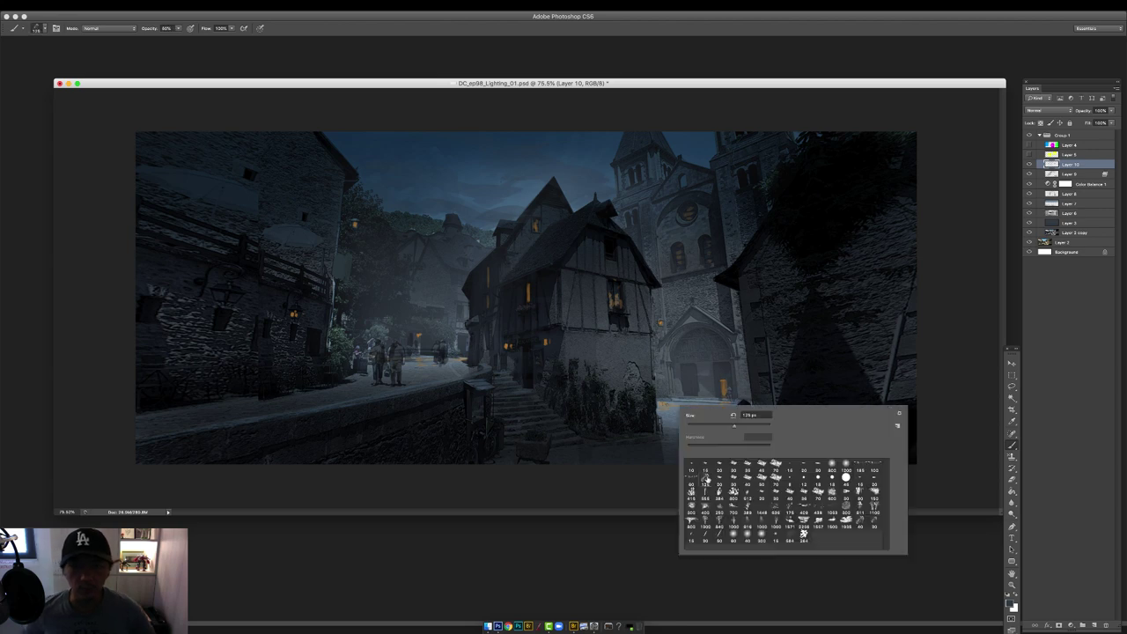
pyautogui.moveTo(668, 408); pyautogui.dragTo(736, 423)
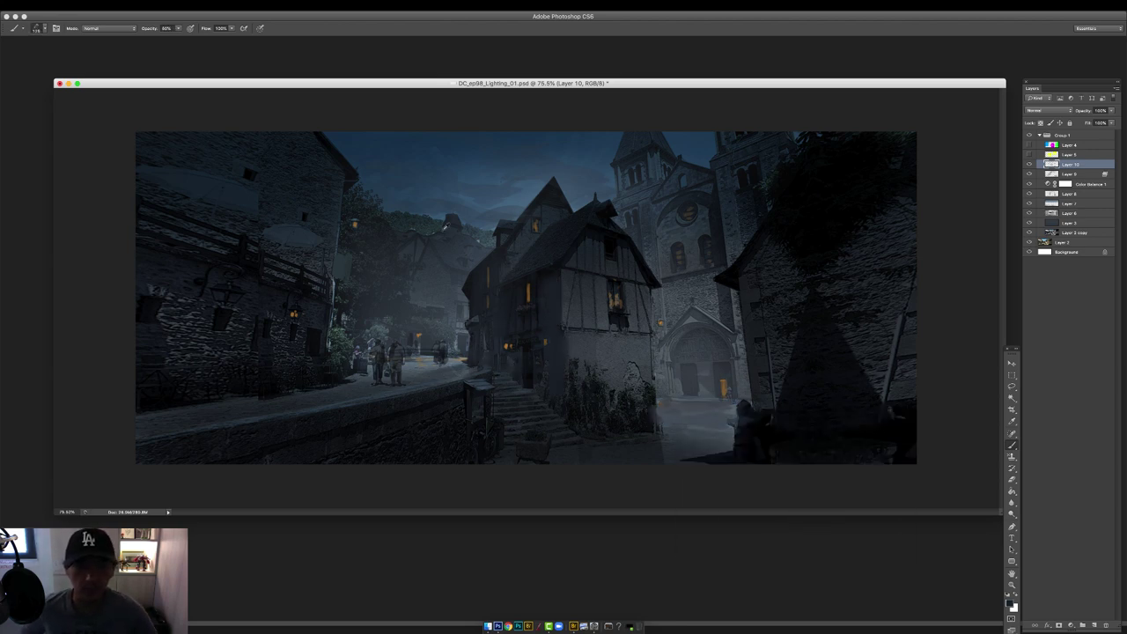
# Veil the central house's roof with a sampled sky blue using a soft brush at 10% opacity.
pyautogui.keyDown('alt'); pyautogui.click(449, 217); pyautogui.keyUp('alt')
pyautogui.rightClick(526, 172)
pyautogui.click(704, 270)
pyautogui.press('1')
pyautogui.moveTo(523, 260); pyautogui.dragTo(563, 234)
# Paint a sampled orange glow around the stone building's lantern and on the ground beneath it with a textured brush.
pyautogui.press('4')
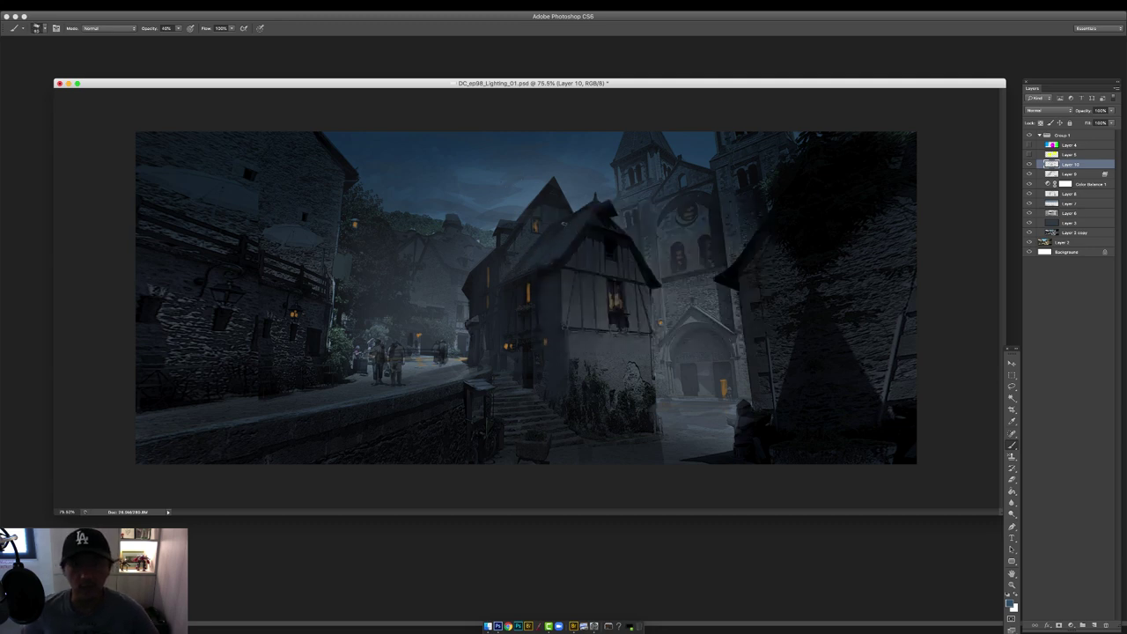
pyautogui.keyDown('alt'); pyautogui.click(481, 365); pyautogui.keyUp('alt')
pyautogui.rightClick(546, 416)
pyautogui.click(712, 487)
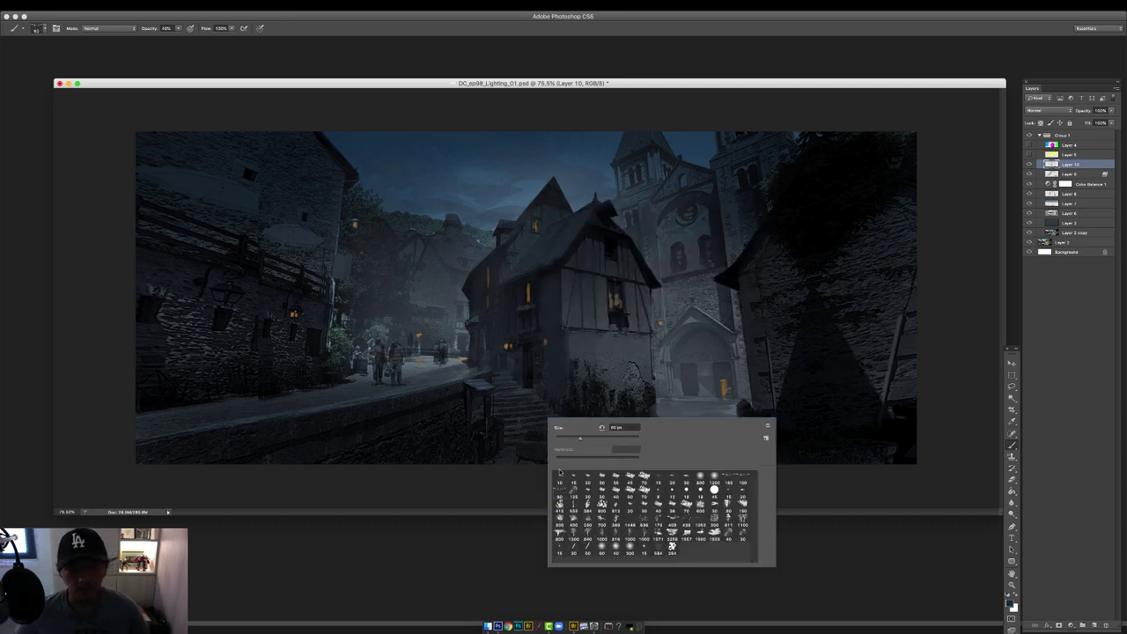
pyautogui.keyDown('alt'); pyautogui.click(429, 375); pyautogui.keyUp('alt')
pyautogui.keyDown('alt'); pyautogui.click(294, 314); pyautogui.keyUp('alt')
pyautogui.moveTo(293, 318); pyautogui.dragTo(289, 334)
pyautogui.moveTo(266, 391); pyautogui.dragTo(288, 389)
pyautogui.moveTo(295, 301); pyautogui.dragTo(294, 343)
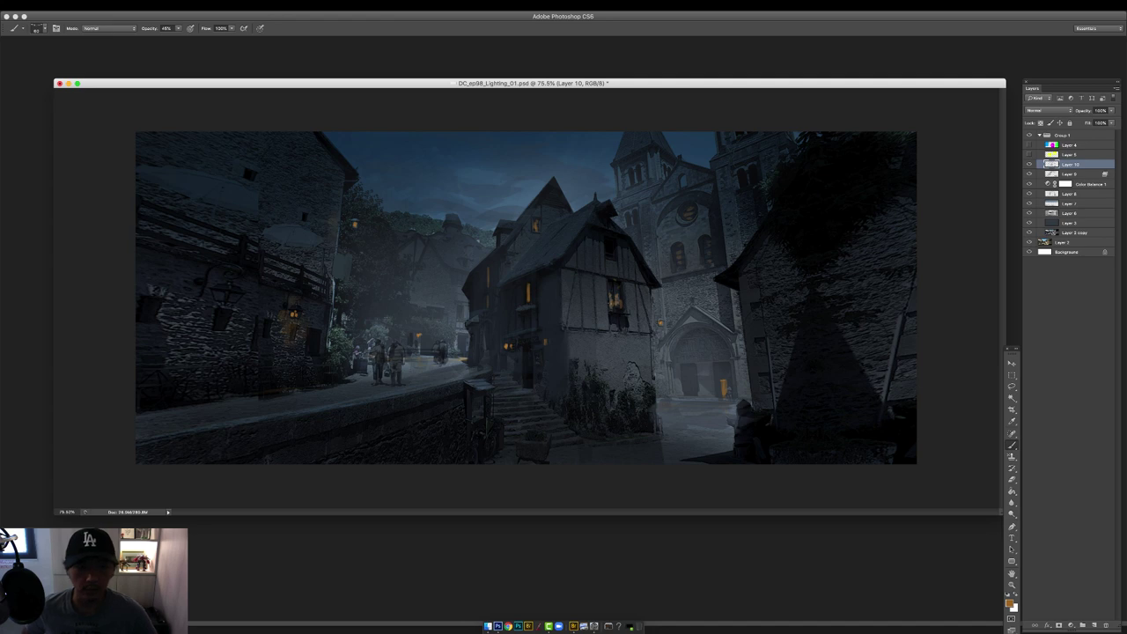
# Brush an orange glow around the central house's doorway and paint a lit window on the distant building.
pyautogui.moveTo(515, 348); pyautogui.dragTo(520, 356)
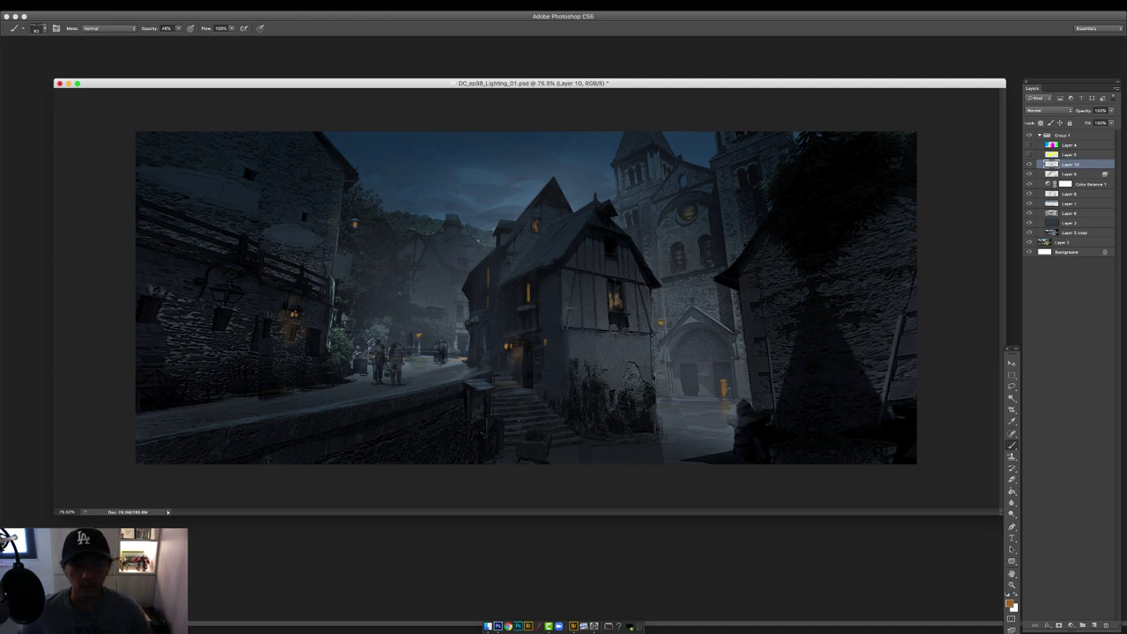
pyautogui.rightClick(466, 320)
pyautogui.click(608, 409)
pyautogui.moveTo(461, 306); pyautogui.dragTo(461, 318)
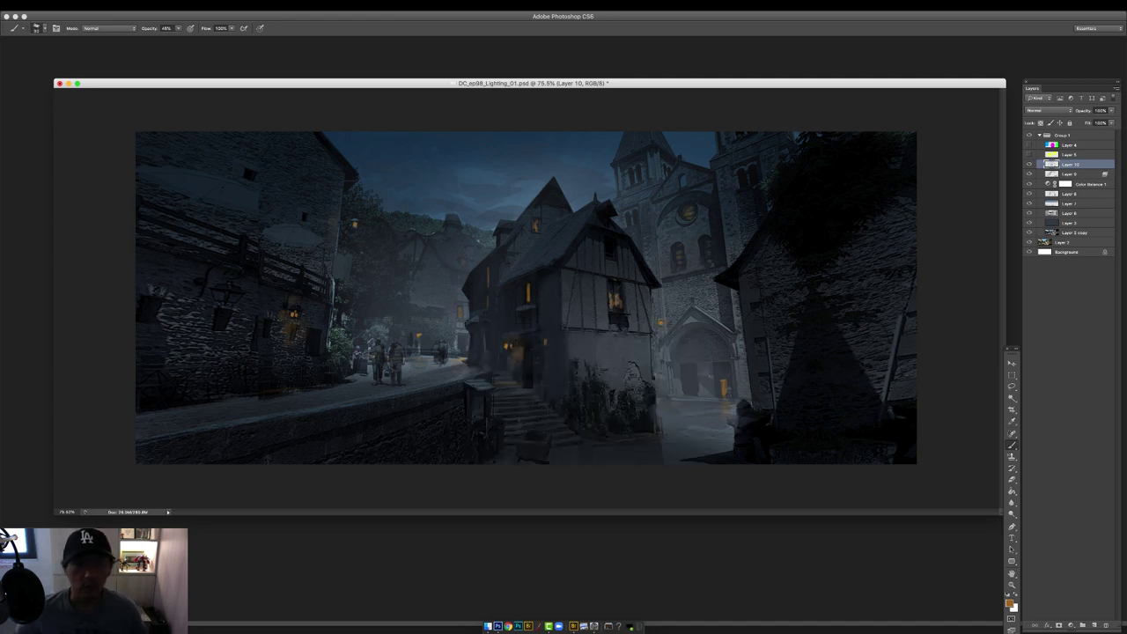
# Darken the stone building in the foreground beside the church with a large textured brush in a sampled near-black.
pyautogui.press('super+minus')
pyautogui.rightClick(618, 334)
pyautogui.click(644, 406)
pyautogui.keyDown('alt'); pyautogui.click(802, 275); pyautogui.keyUp('alt')
pyautogui.moveTo(839, 309); pyautogui.dragTo(839, 376)
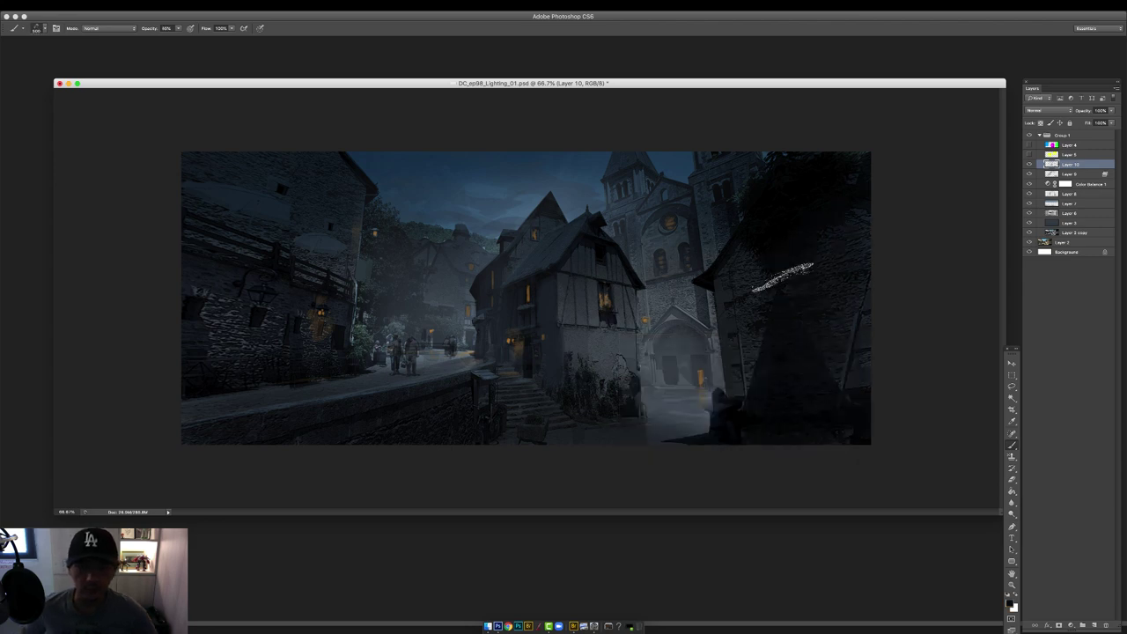
# Switch to a smaller brush at full opacity and reduce Layer 10's opacity to 40%.
pyautogui.rightClick(704, 392)
pyautogui.press('Return')
pyautogui.press('0')
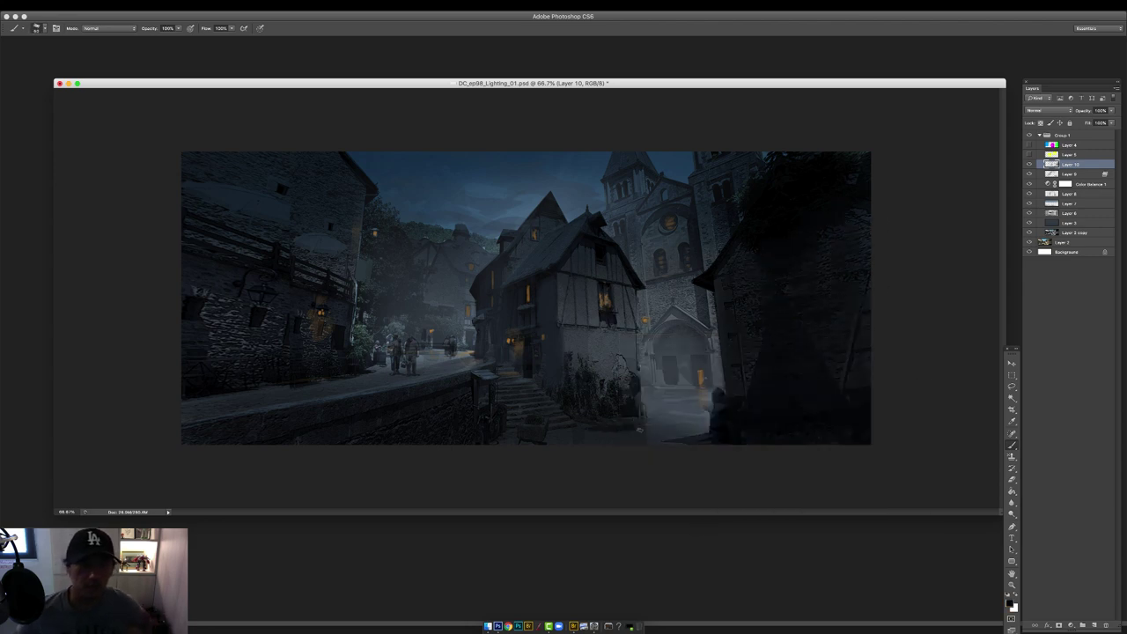
pyautogui.press('v')
pyautogui.press('4')
# Brush over the ground in front of the church at 80% brush opacity and sample its dark tone.
pyautogui.press('b')
pyautogui.press('8')
pyautogui.moveTo(652, 401); pyautogui.dragTo(707, 405)
pyautogui.keyDown('alt'); pyautogui.click(653, 409); pyautogui.keyUp('alt')
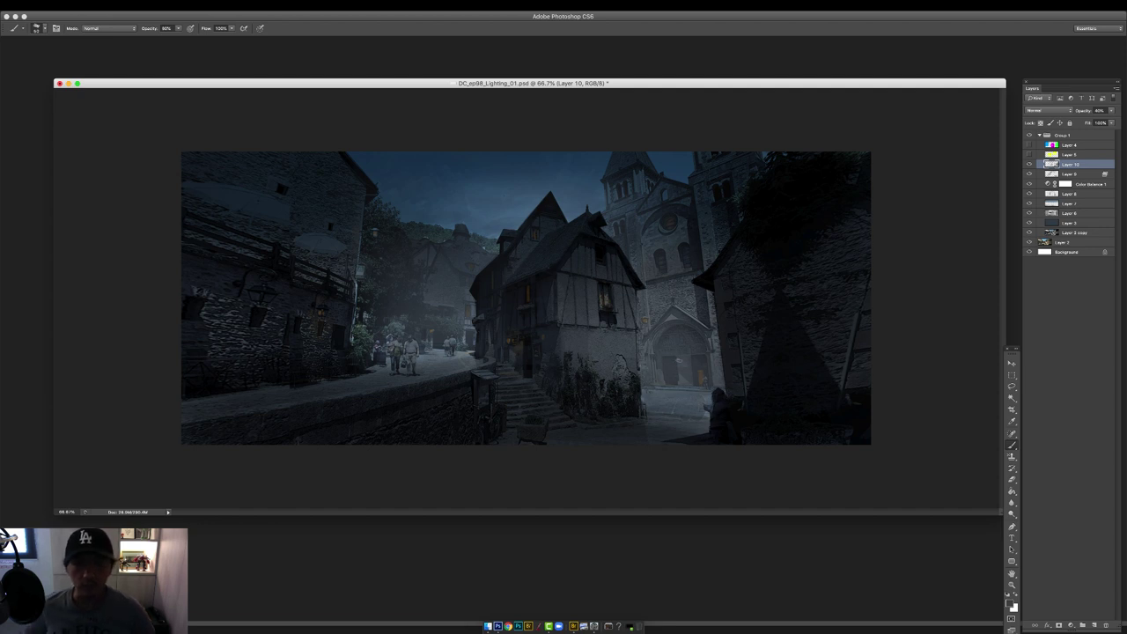
pyautogui.press('0')
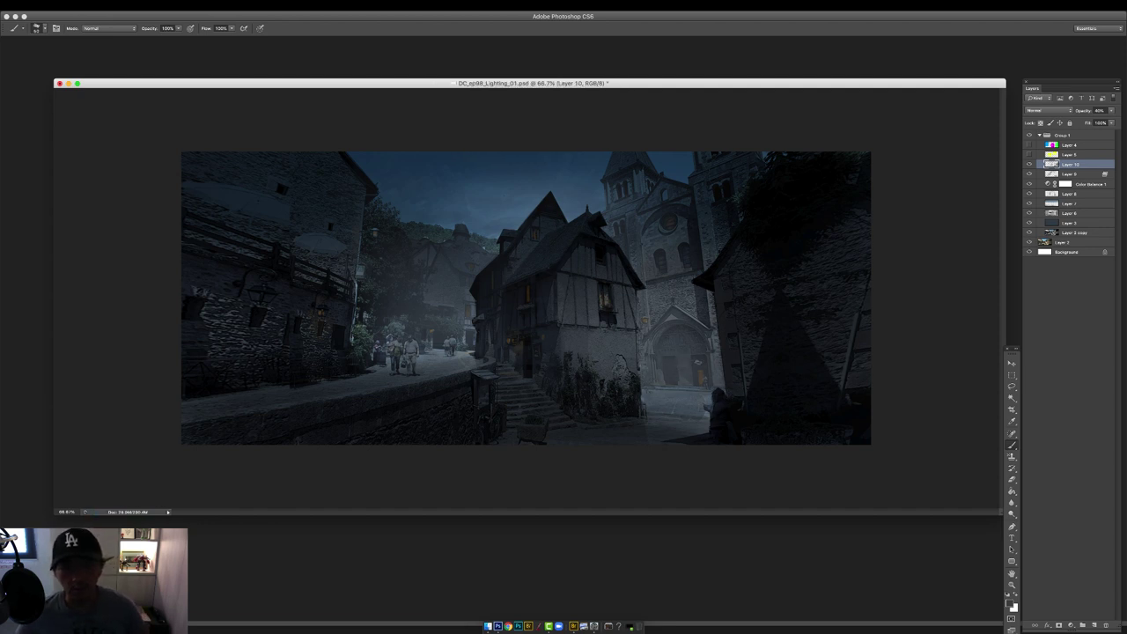
# Add a new layer above Layer 10 and restore Layer 10's opacity to 100%.
pyautogui.press('alt+shift+super+n')
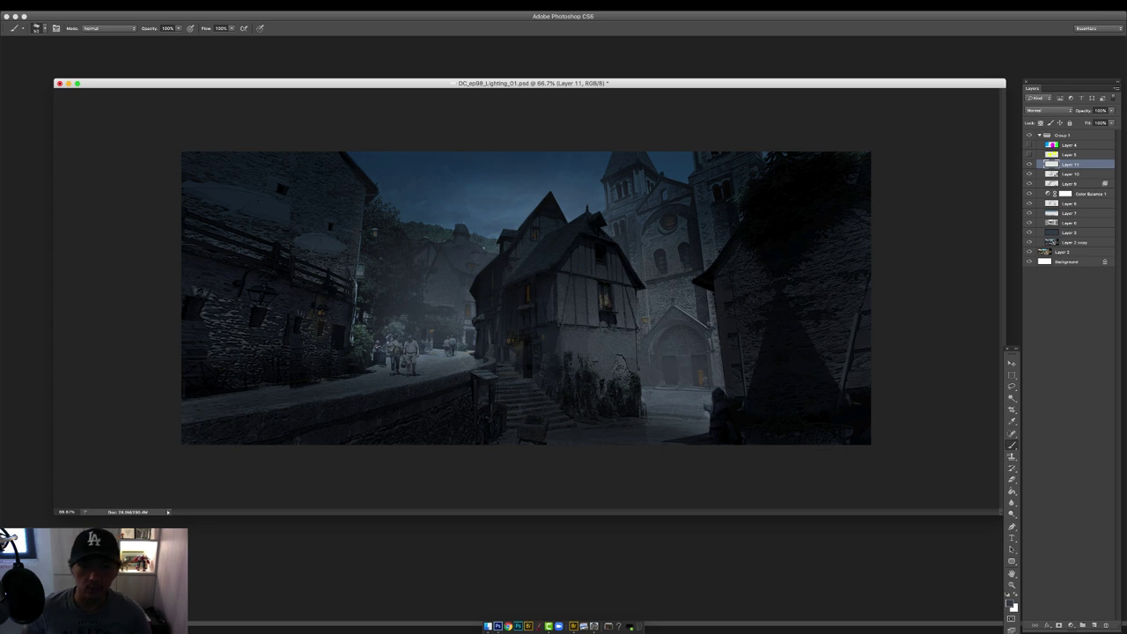
pyautogui.press('4')
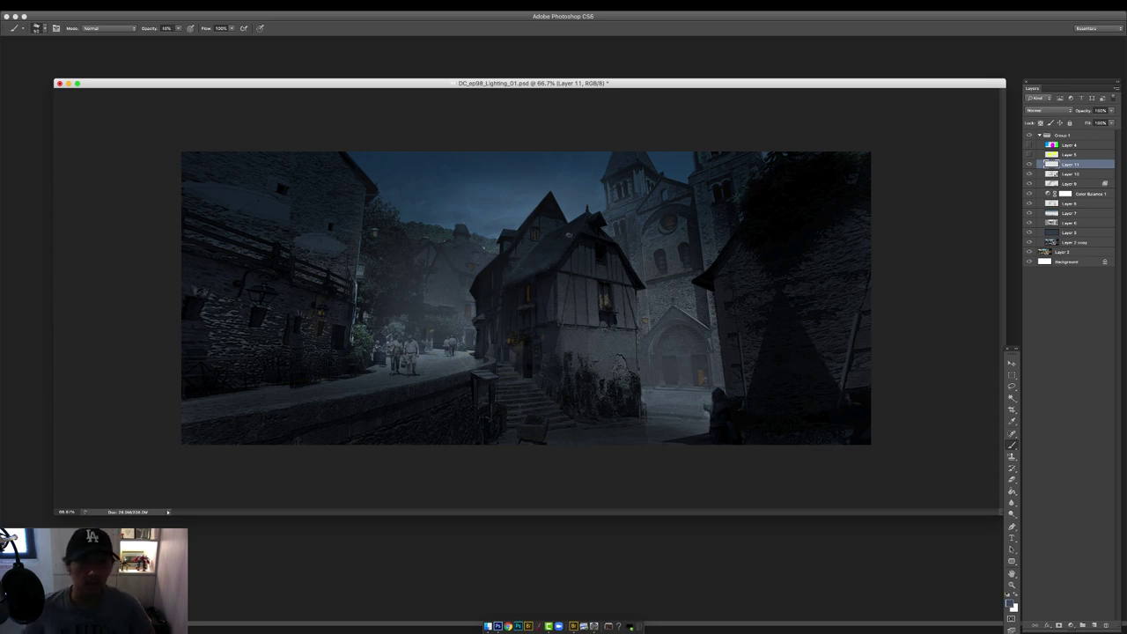
pyautogui.click(1069, 174)
pyautogui.click(1111, 111)
pyautogui.moveTo(1090, 121); pyautogui.dragTo(1117, 123)
# Erase part of the dark paint on Layer 10 over the ground in front of the church.
pyautogui.click(1069, 164)
pyautogui.click(1069, 175)
pyautogui.press('e')
pyautogui.press('super+z')
pyautogui.moveTo(652, 397)
pyautogui.mouseDown()
pyautogui.moveTo(715, 405)
pyautogui.moveTo(641, 407)
pyautogui.mouseUp()
# Brush the central house's roof with a colour sampled from the house.
pyautogui.press('b')
pyautogui.press('1')
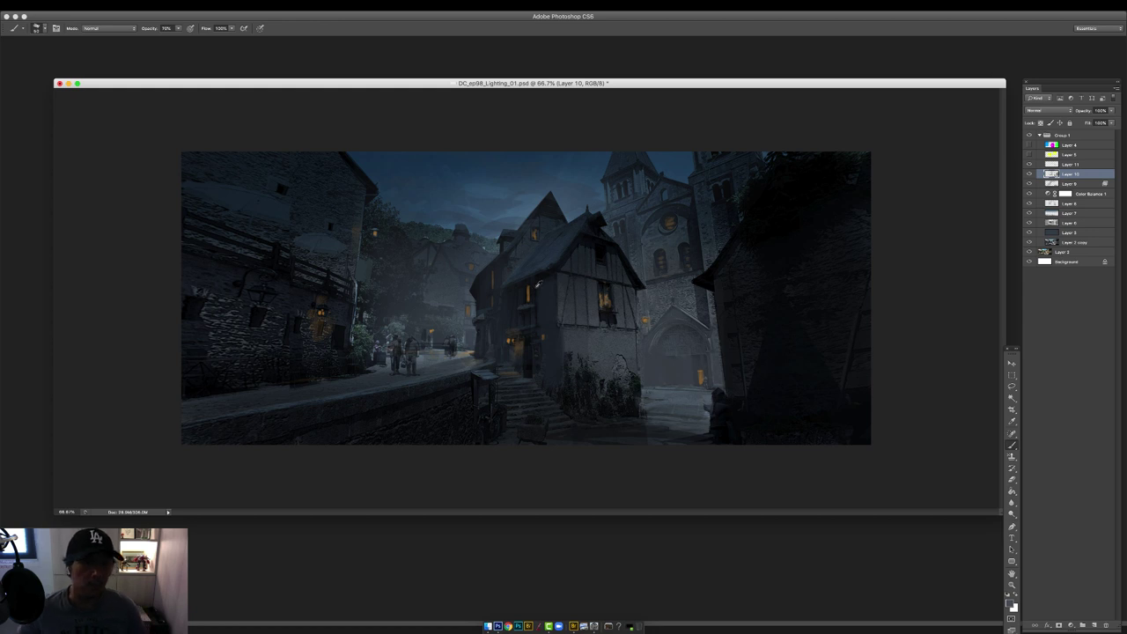
pyautogui.keyDown('alt'); pyautogui.click(539, 284); pyautogui.keyUp('alt')
pyautogui.moveTo(574, 235); pyautogui.dragTo(568, 254)
# Flip the canvas horizontally and add an orange glow around the lights on a new Color Dodge layer above Layer 10.
pyautogui.press('F2')
pyautogui.press('F3')
pyautogui.press('7')
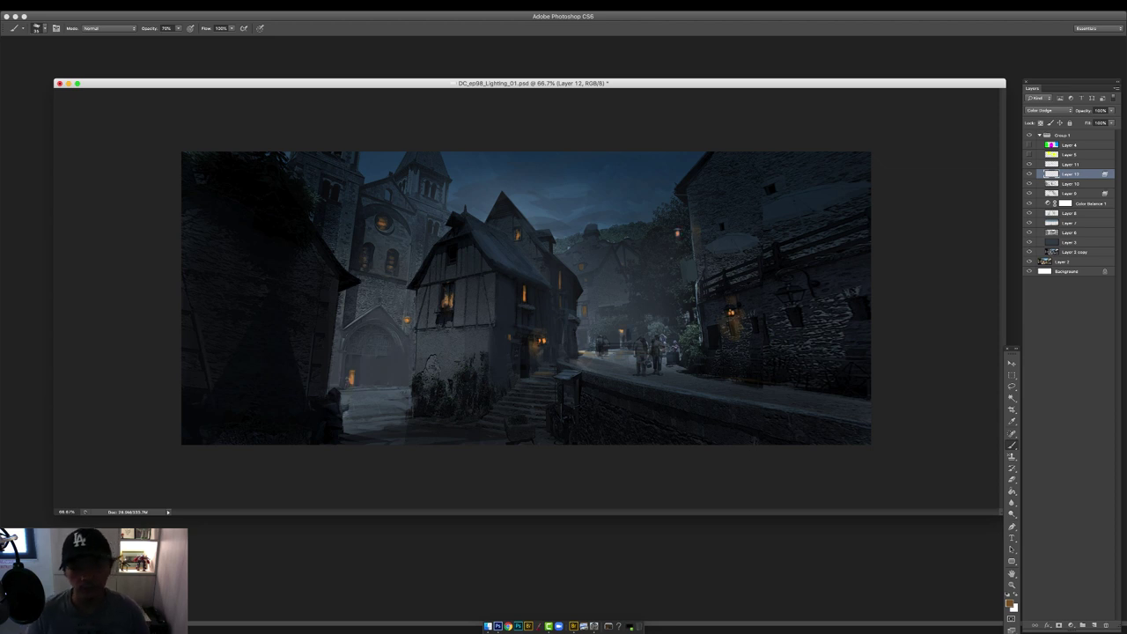
pyautogui.press('e')
pyautogui.rightClick(683, 377)
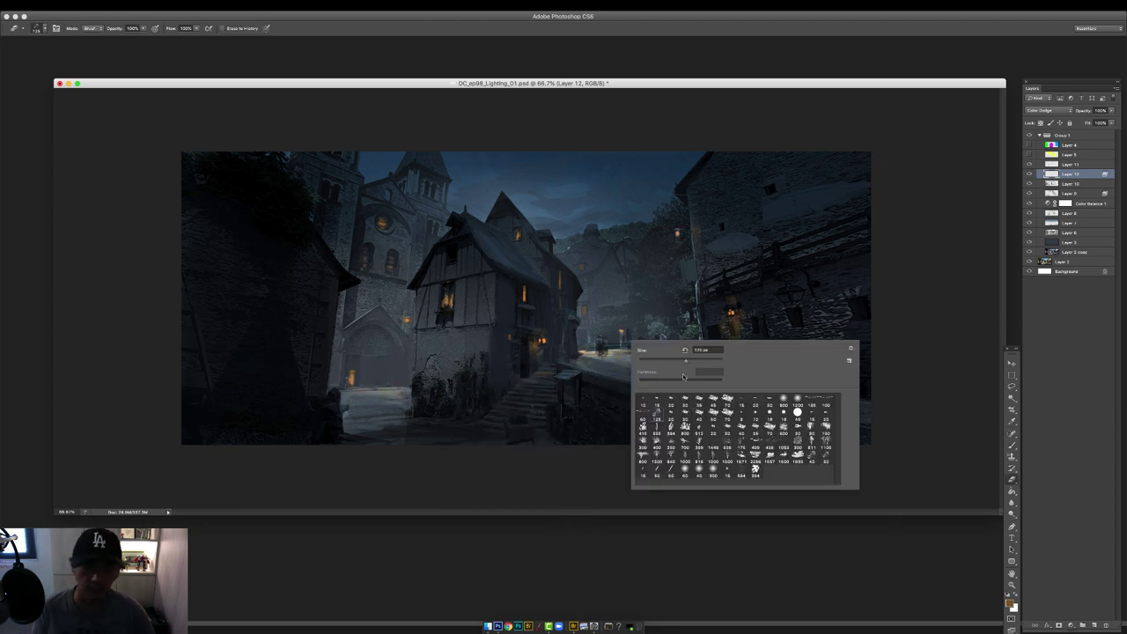
pyautogui.press('Escape')
# Create a layer above Layer 11 and brush soft haze over the church's upper part with blue sampled from the sky.
pyautogui.press('b')
pyautogui.hotkey('ctrl', 'shift', 'alt', 'n')
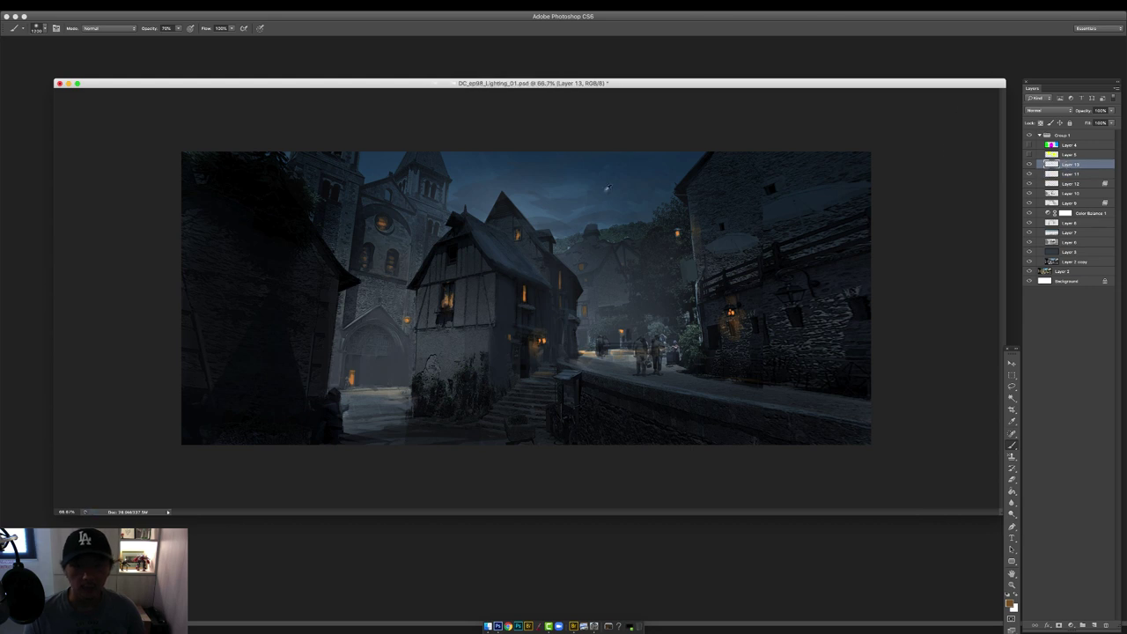
pyautogui.keyDown('alt'); pyautogui.click(606, 189); pyautogui.keyUp('alt')
pyautogui.moveTo(299, 141); pyautogui.dragTo(340, 167)
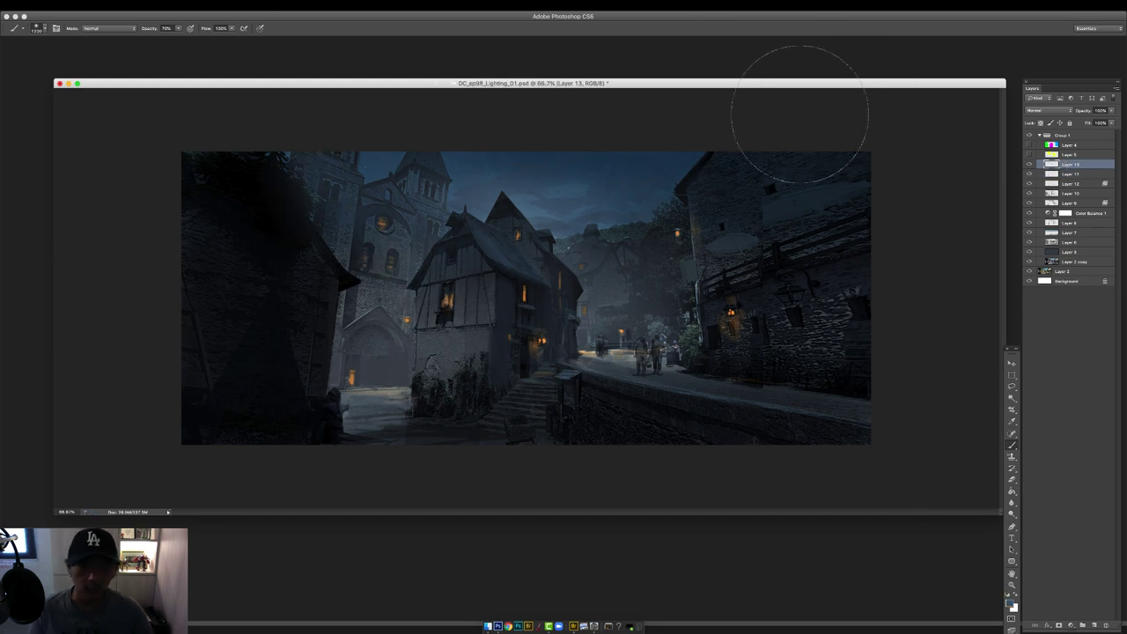
# Touch up the warm lights with a small brush at full opacity, using orange sampled from the central house's doorway lamp.
pyautogui.press('1')
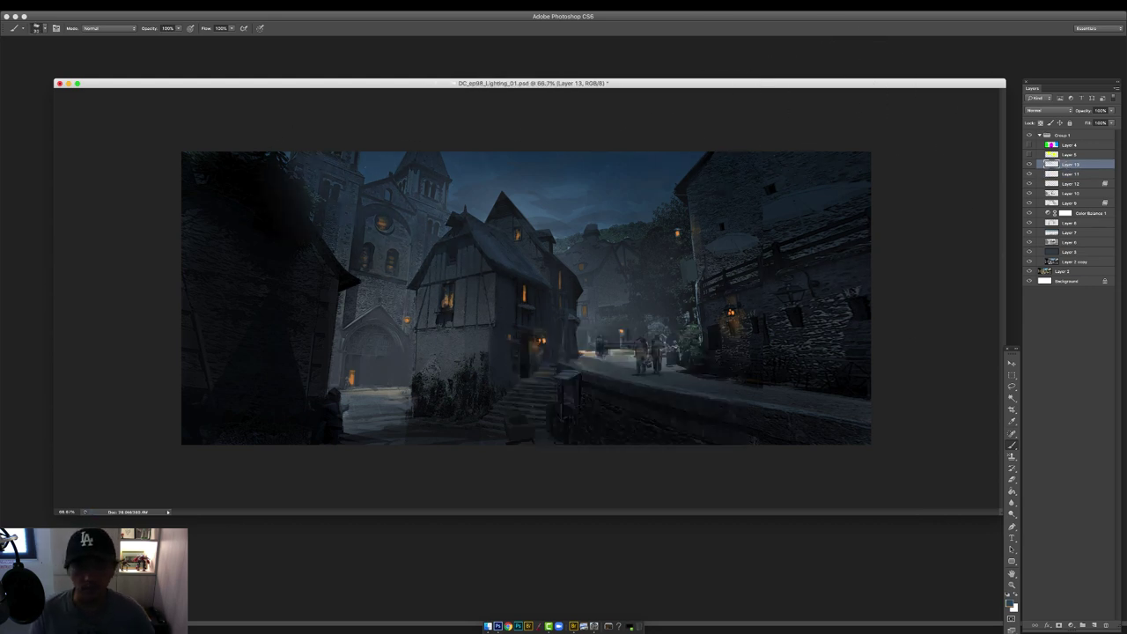
pyautogui.rightClick(604, 342)
pyautogui.doubleClick(607, 388)
pyautogui.keyDown('alt'); pyautogui.click(542, 340); pyautogui.keyUp('alt')
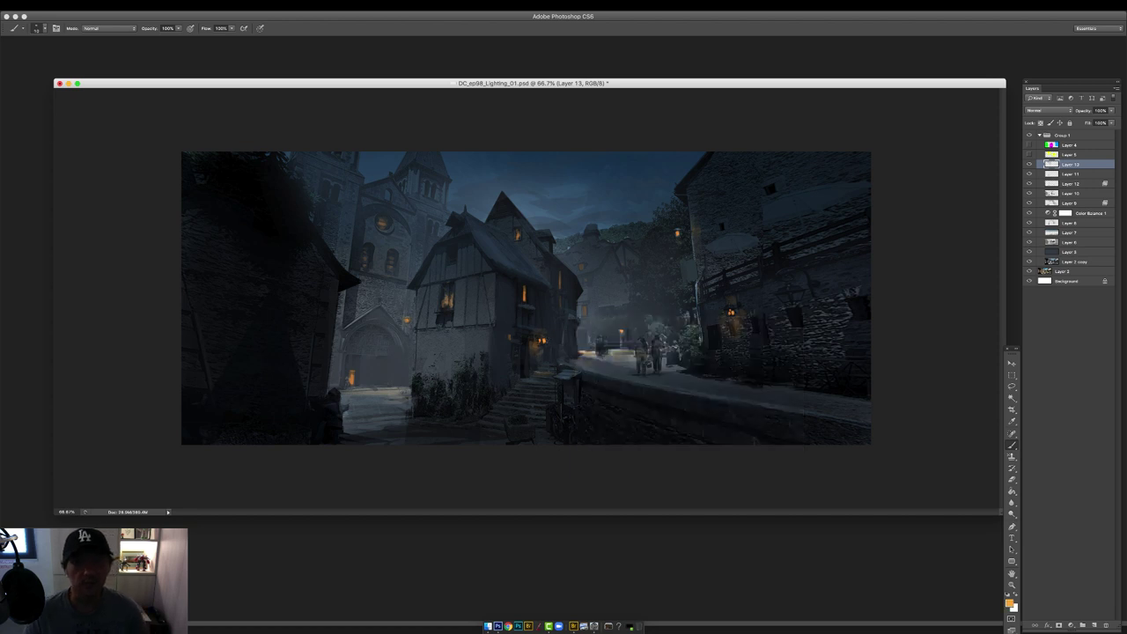
pyautogui.scroll(2, 532, 272)
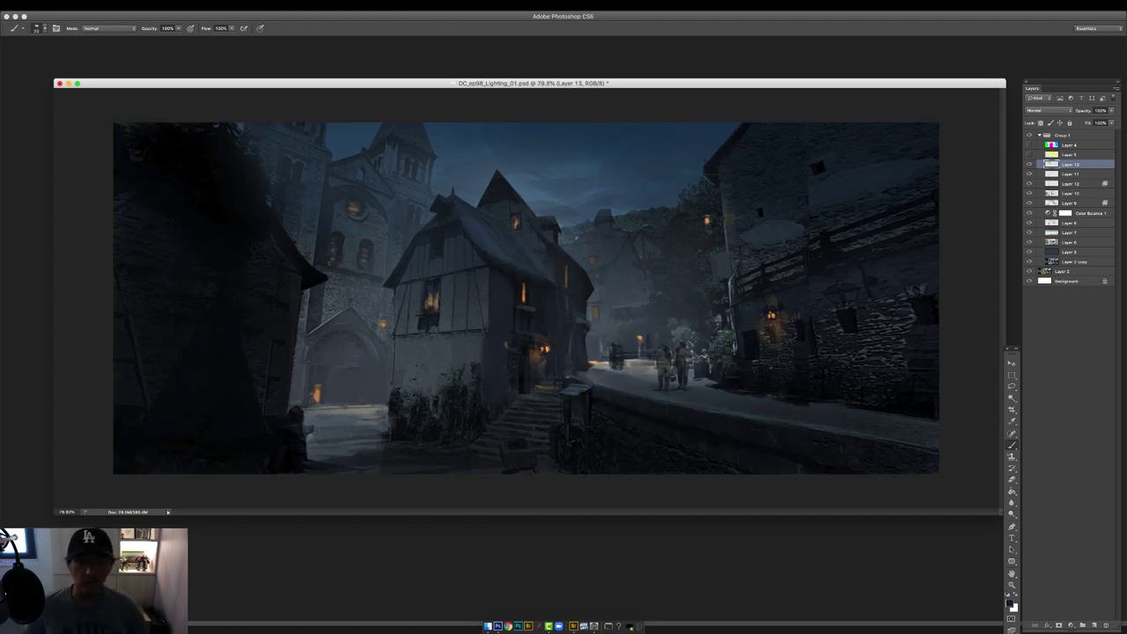
# Darken the walking figures and the street along the wall with a textured brush at 80% opacity, and return to full brush opacity.
pyautogui.press('4')
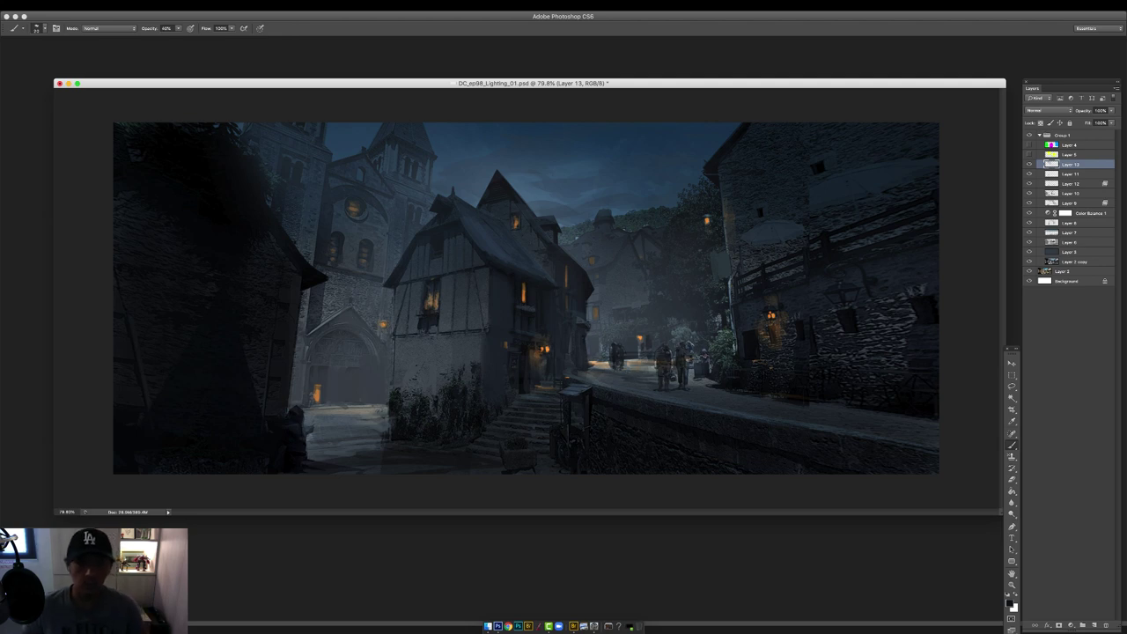
pyautogui.press('8')
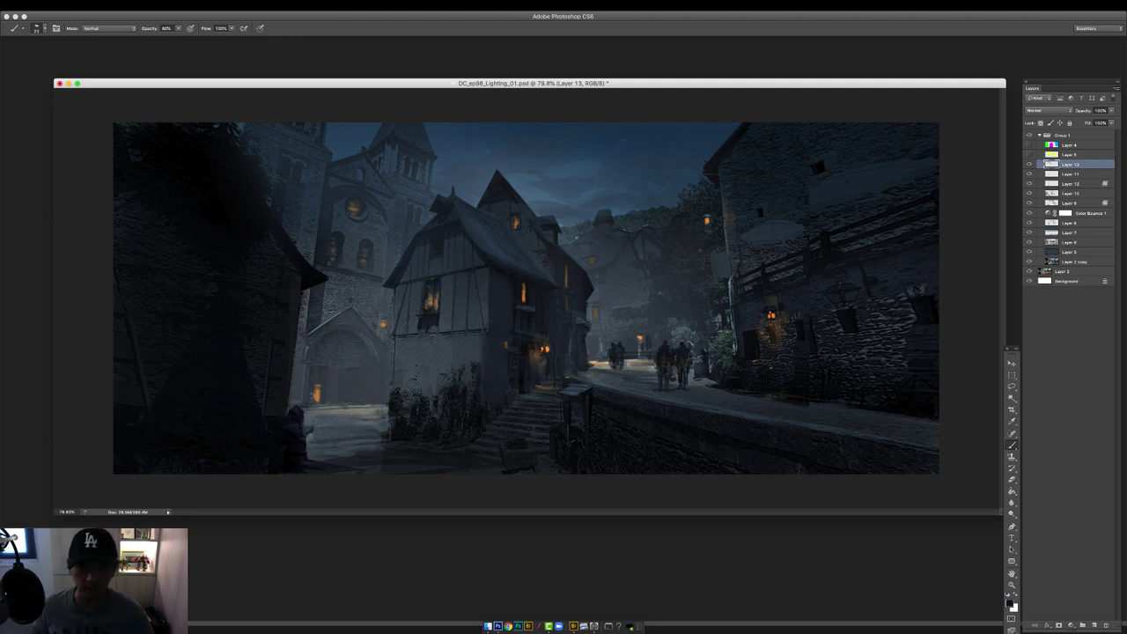
pyautogui.rightClick(758, 389)
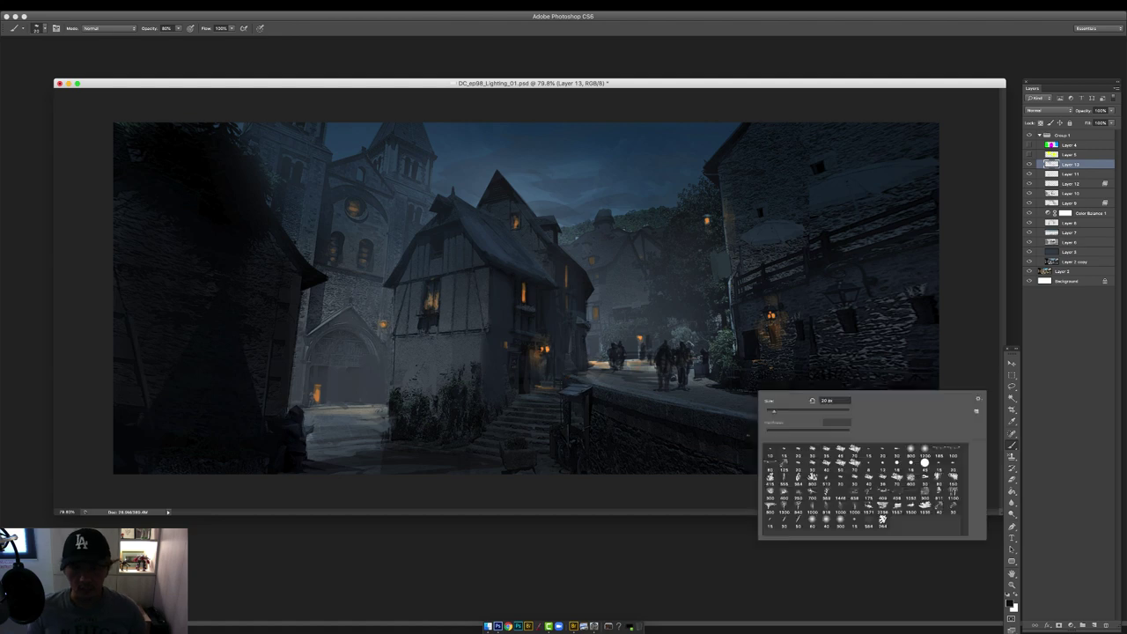
pyautogui.click(837, 480)
pyautogui.moveTo(671, 378)
pyautogui.mouseDown()
pyautogui.moveTo(768, 406)
pyautogui.moveTo(931, 426)
pyautogui.mouseUp()
pyautogui.press('0')
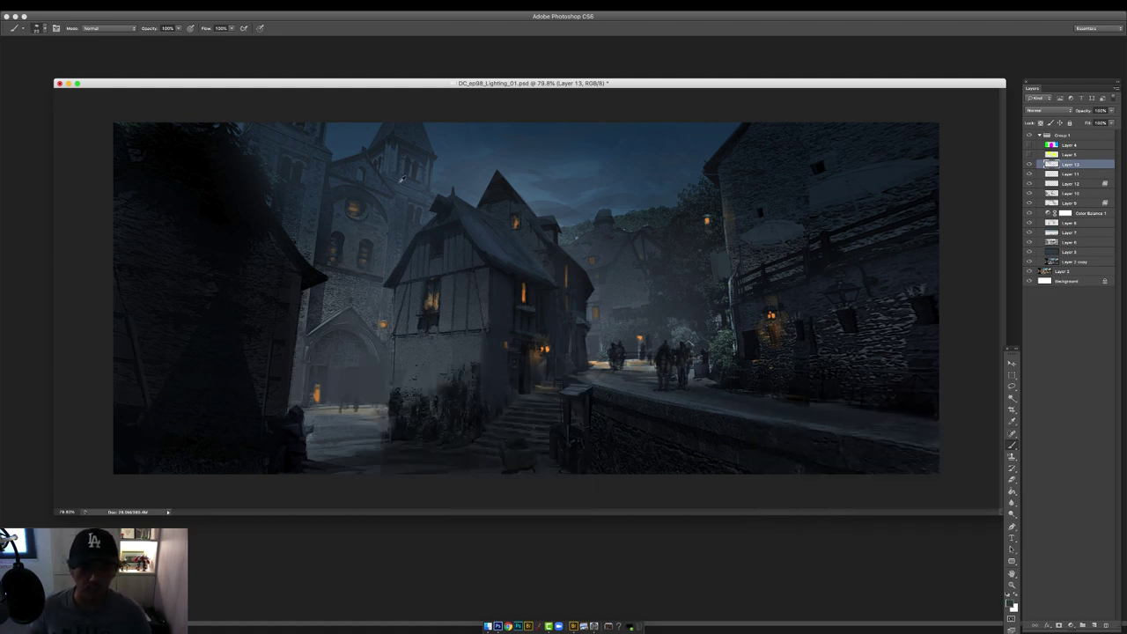
# Flip the canvas back and add a Color Balance adjustment above Layer 13 with the midtones shifted to -11 toward yellow.
pyautogui.press('F2')
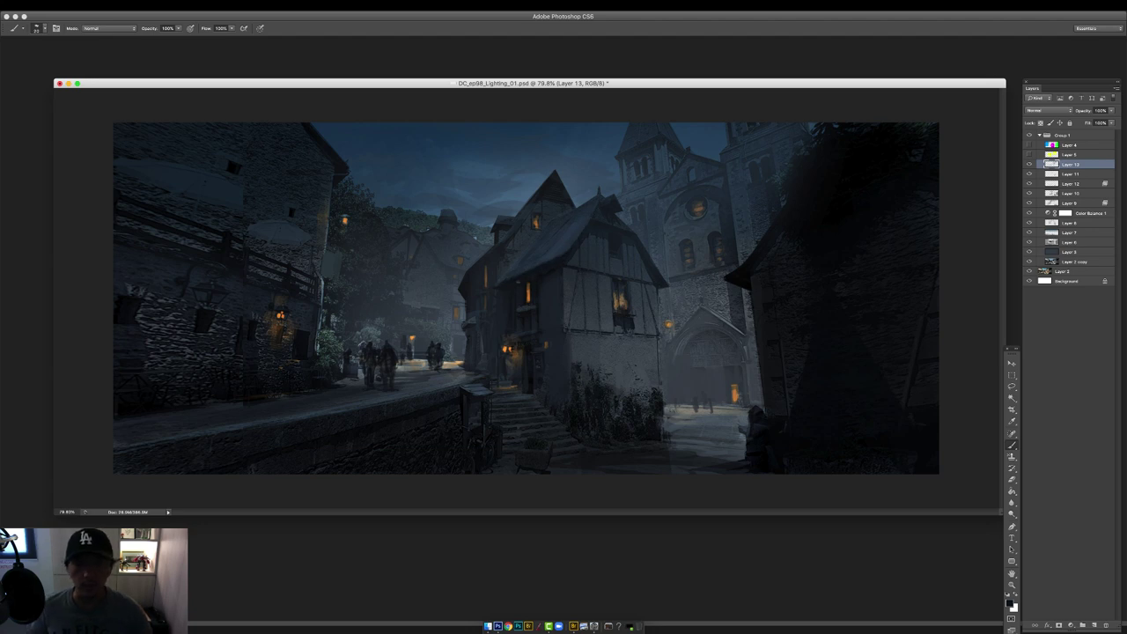
pyautogui.click(1070, 626)
pyautogui.click(1087, 549)
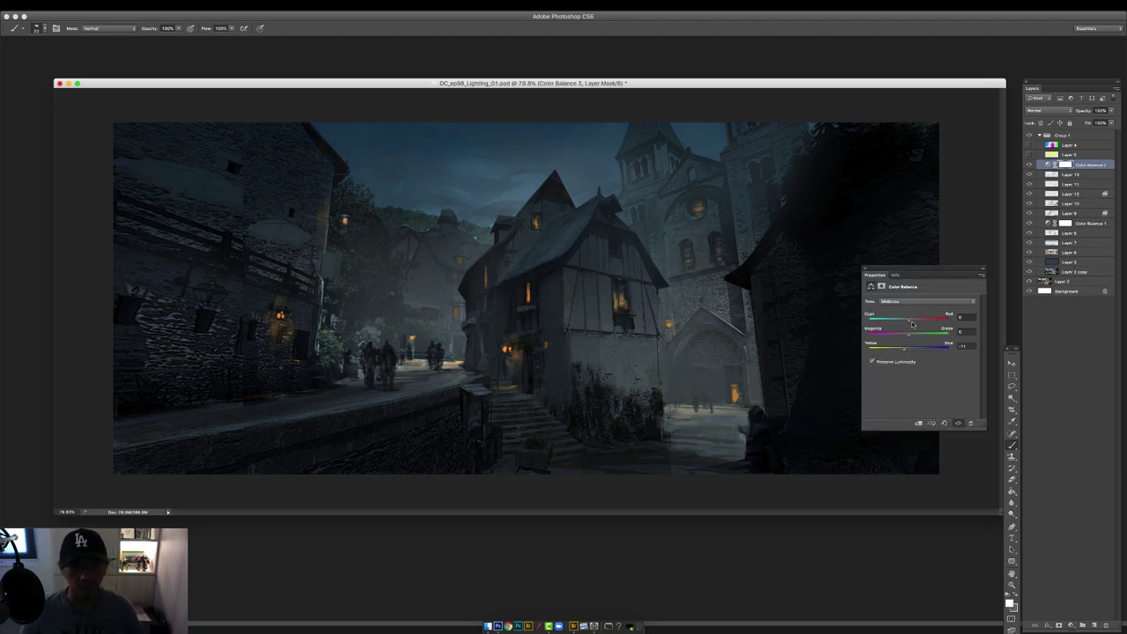
pyautogui.click(865, 269)
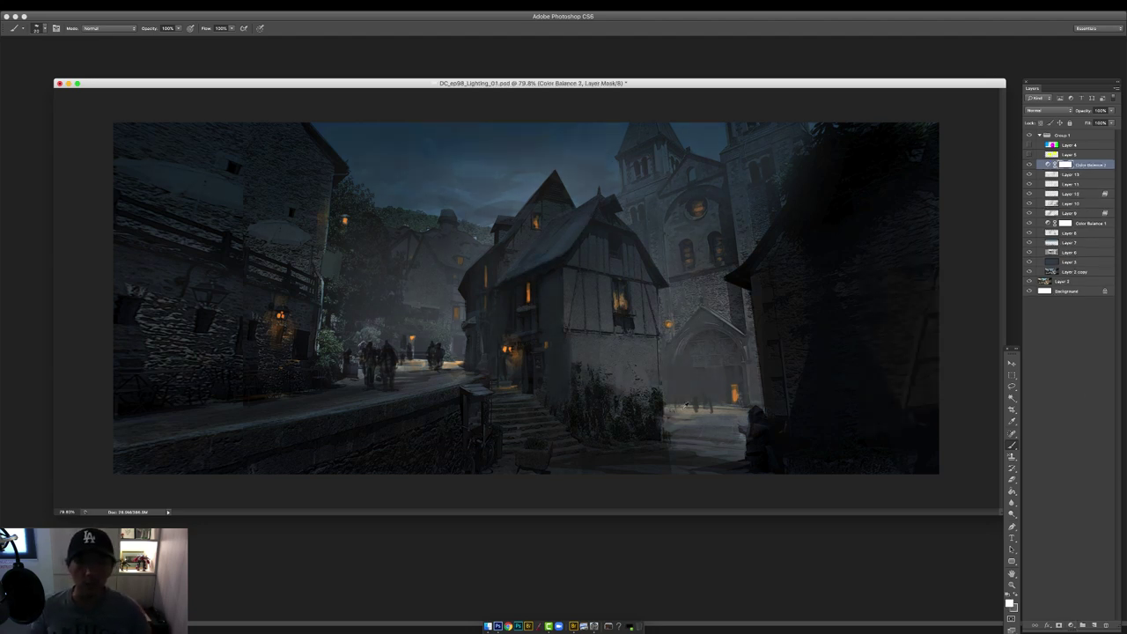
# Create a layer above the new Color Balance and try a soft haze over the dark foreground building at 40% brush opacity.
pyautogui.click(1094, 625)
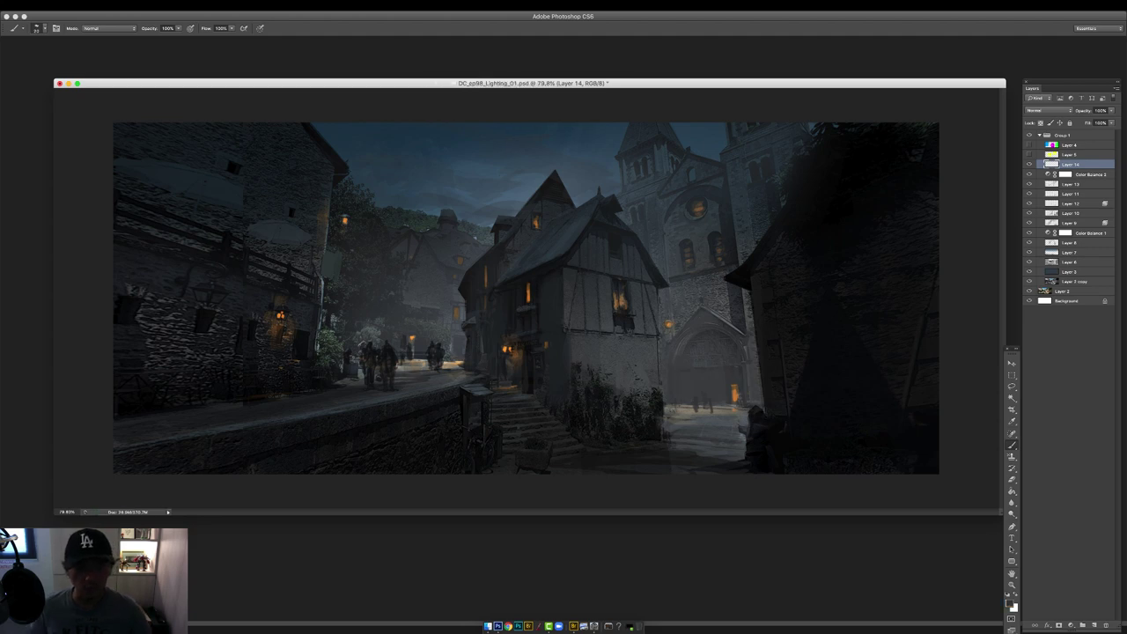
pyautogui.rightClick(868, 413)
pyautogui.doubleClick(814, 480)
pyautogui.press('4')
pyautogui.moveTo(850, 388); pyautogui.dragTo(955, 343)
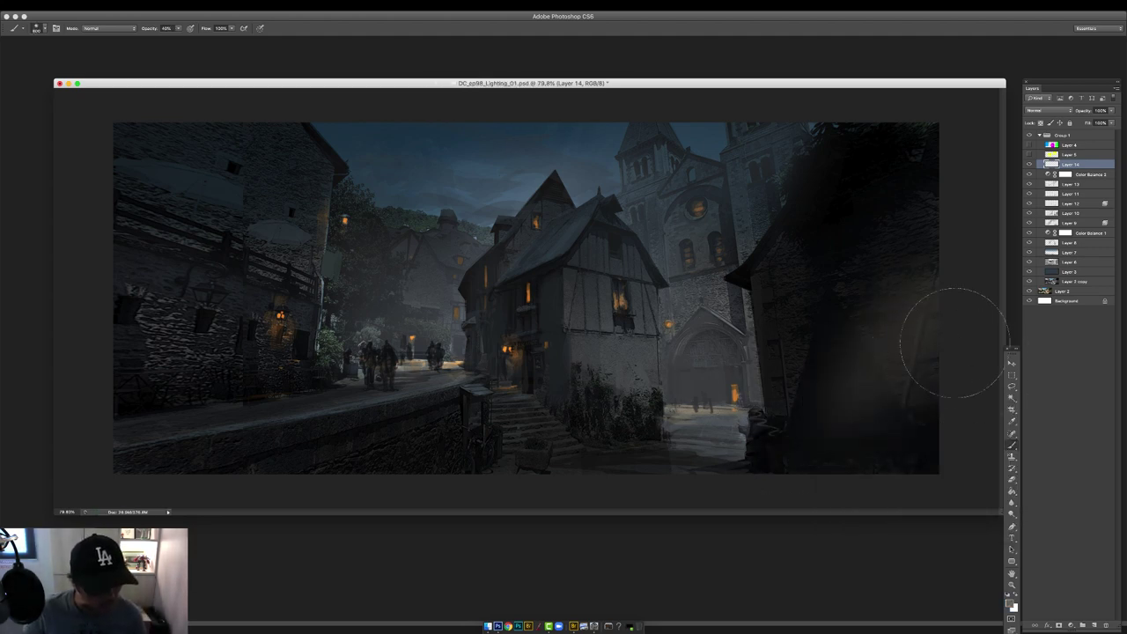
pyautogui.hotkey('ctrl', 'z')
# Brush faint haze over the foreground building and the opposite stone wall at 10% opacity with blue sampled beside the church tower.
pyautogui.keyDown('alt'); pyautogui.click(744, 181); pyautogui.keyUp('alt')
pyautogui.moveTo(871, 207); pyautogui.dragTo(893, 290)
pyautogui.hotkey('ctrl', 'z')
pyautogui.press('1')
pyautogui.moveTo(912, 363); pyautogui.dragTo(905, 473)
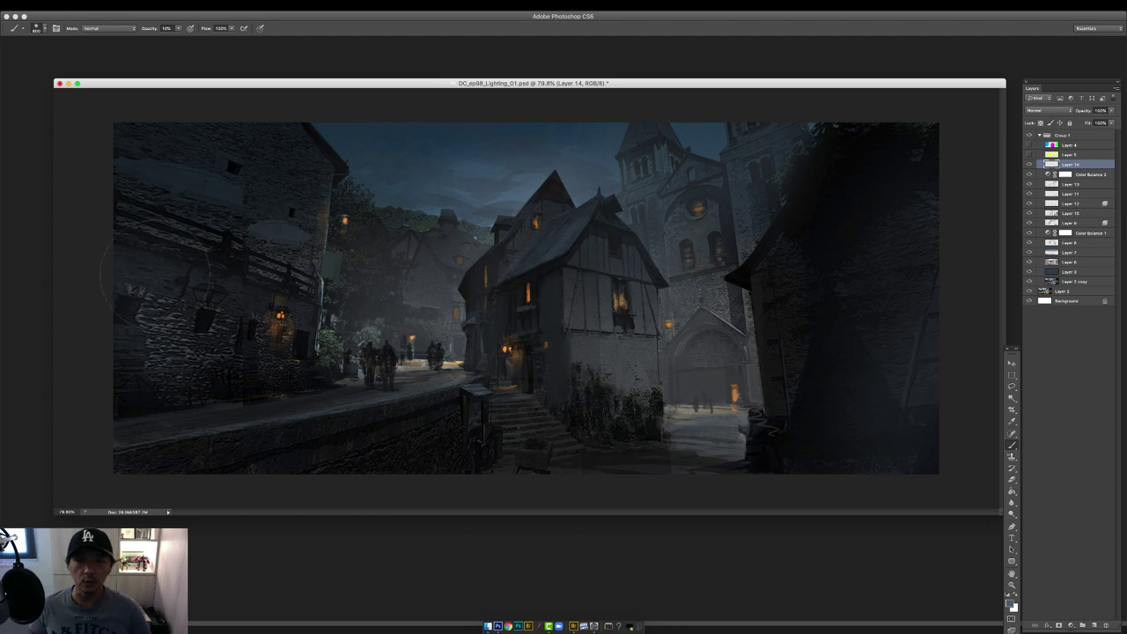
pyautogui.moveTo(156, 275)
pyautogui.mouseDown()
pyautogui.moveTo(238, 408)
pyautogui.moveTo(341, 423)
pyautogui.moveTo(217, 426)
pyautogui.mouseUp()
# Add a Color Dodge layer and brush a blue glow over the stone wall, church forecourt and foreground building with a soft 50% brush.
pyautogui.rightClick(426, 398)
pyautogui.doubleClick(493, 484)
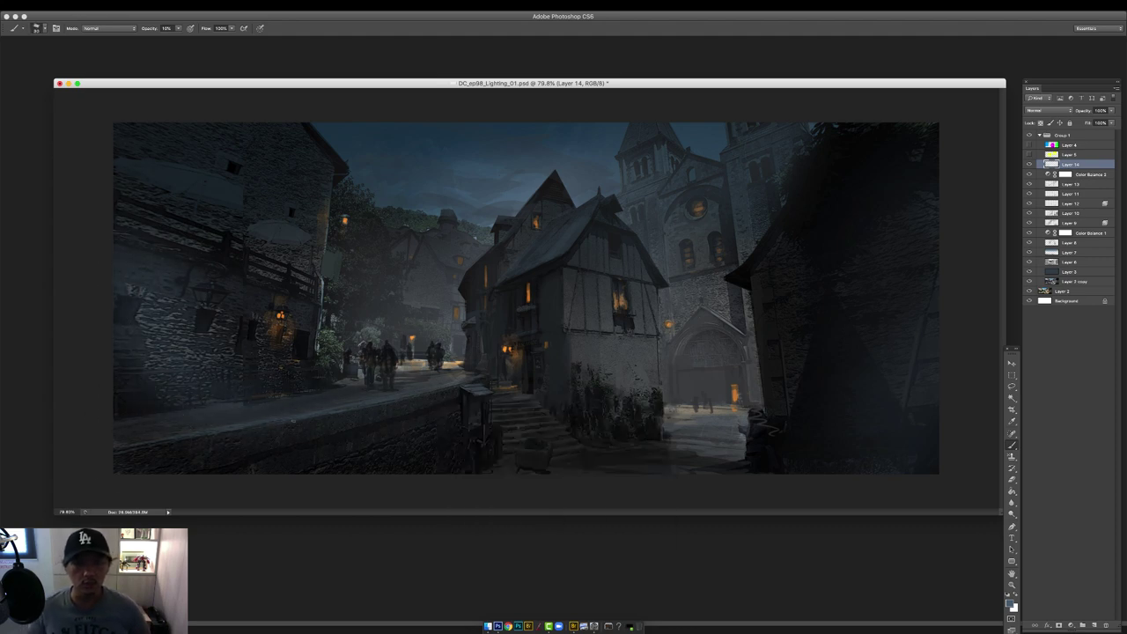
pyautogui.press('F2')
pyautogui.rightClick(376, 381)
pyautogui.doubleClick(423, 475)
pyautogui.press('5')
pyautogui.moveTo(136, 308); pyautogui.dragTo(165, 387)
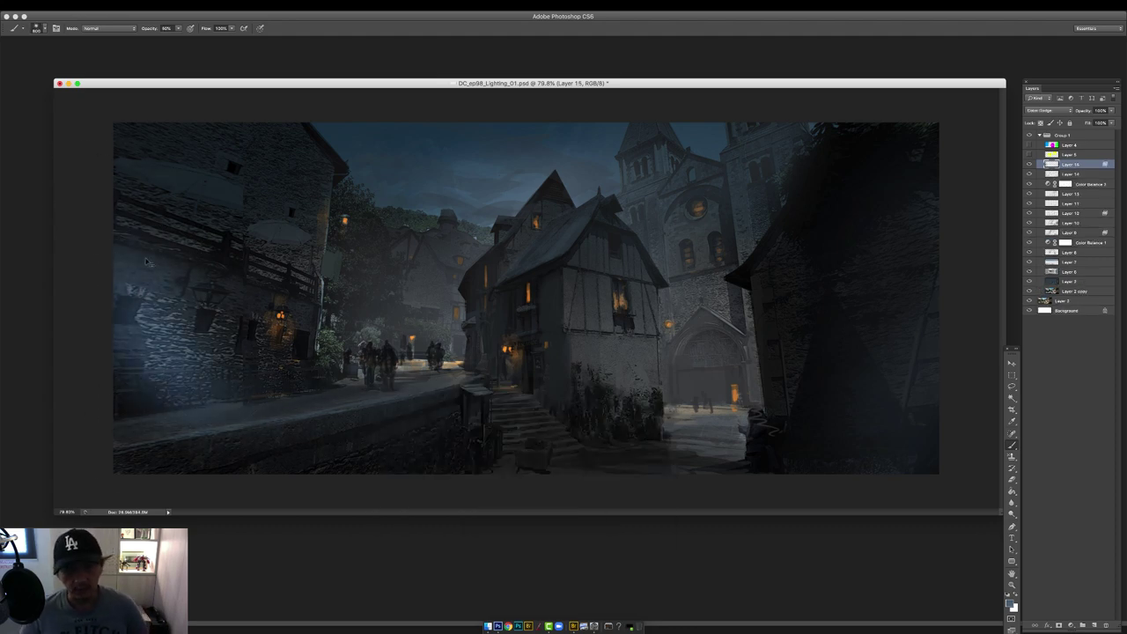
pyautogui.moveTo(146, 262)
pyautogui.mouseDown()
pyautogui.moveTo(229, 413)
pyautogui.moveTo(188, 428)
pyautogui.mouseUp()
pyautogui.moveTo(749, 423); pyautogui.dragTo(700, 426)
pyautogui.moveTo(940, 431); pyautogui.dragTo(950, 382)
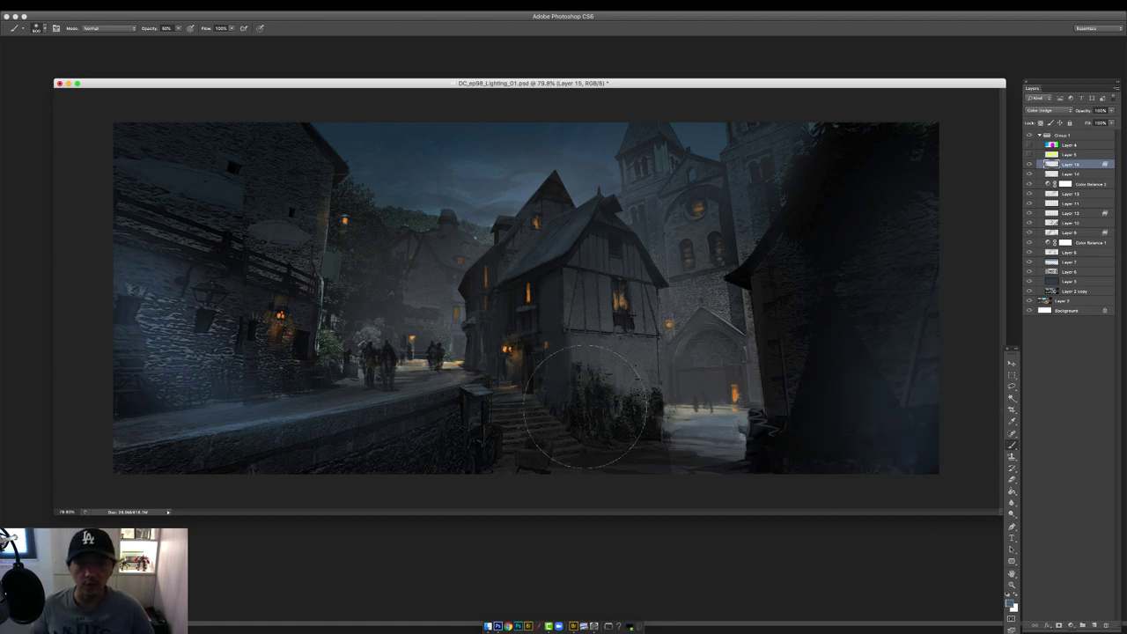
# Adjust the blue glow on the Color Dodge layer with Hue/Saturation.
pyautogui.press('super+u')
pyautogui.moveTo(900, 226); pyautogui.dragTo(883, 227)
pyautogui.press('Return')
pyautogui.press('e')
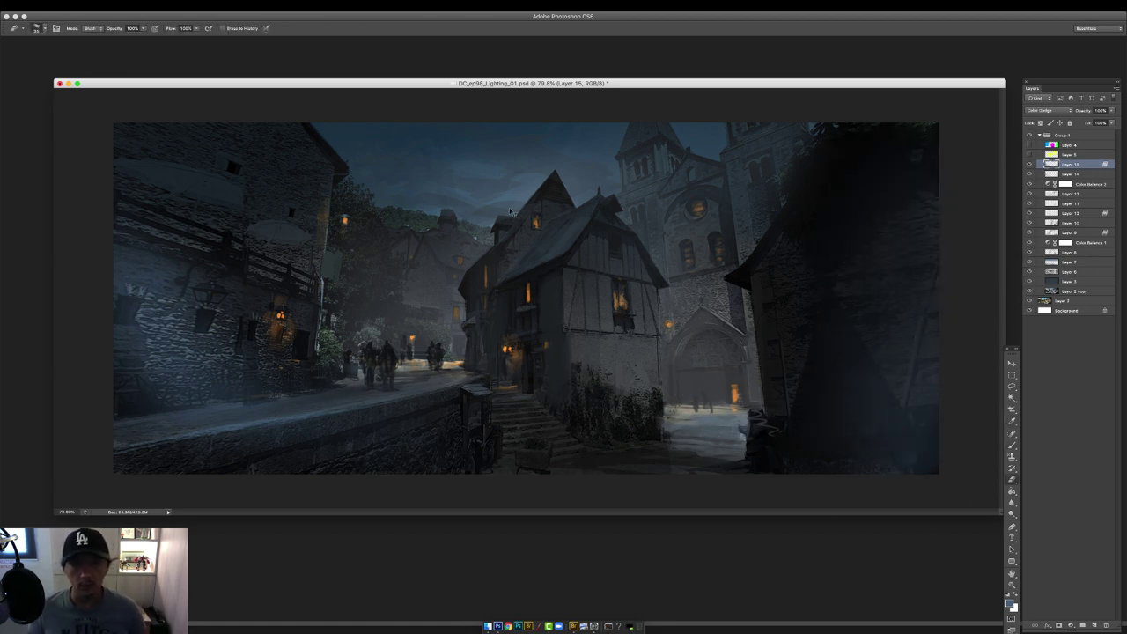
# Create a layer above Layer 15 and brush along the street's edge with a textured brush in a tone sampled from the low wall.
pyautogui.press('b')
pyautogui.hotkey('ctrl', 'shift', 'alt', 'n')
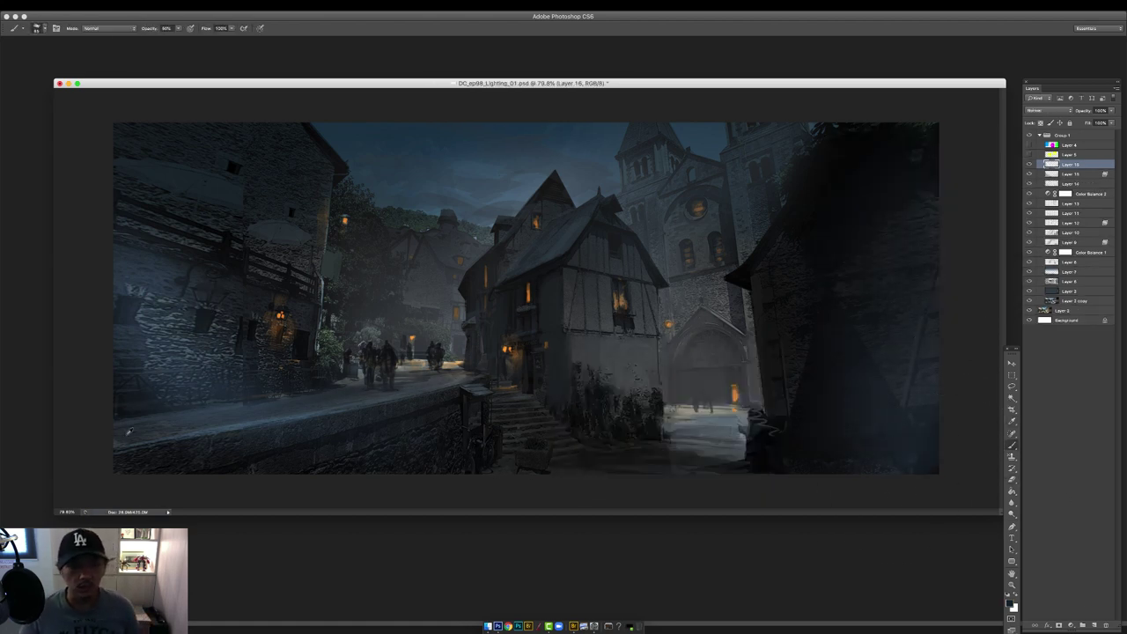
pyautogui.keyDown('alt'); pyautogui.click(129, 432); pyautogui.keyUp('alt')
pyautogui.rightClick(257, 422)
pyautogui.doubleClick(278, 498)
pyautogui.moveTo(123, 436); pyautogui.dragTo(427, 392)
# Darken the stone building's wall beside the street with the textured brush at 45% opacity.
pyautogui.press('super+minus')
pyautogui.press('super+minus')
pyautogui.press('super+minus')
pyautogui.press('super+minus')
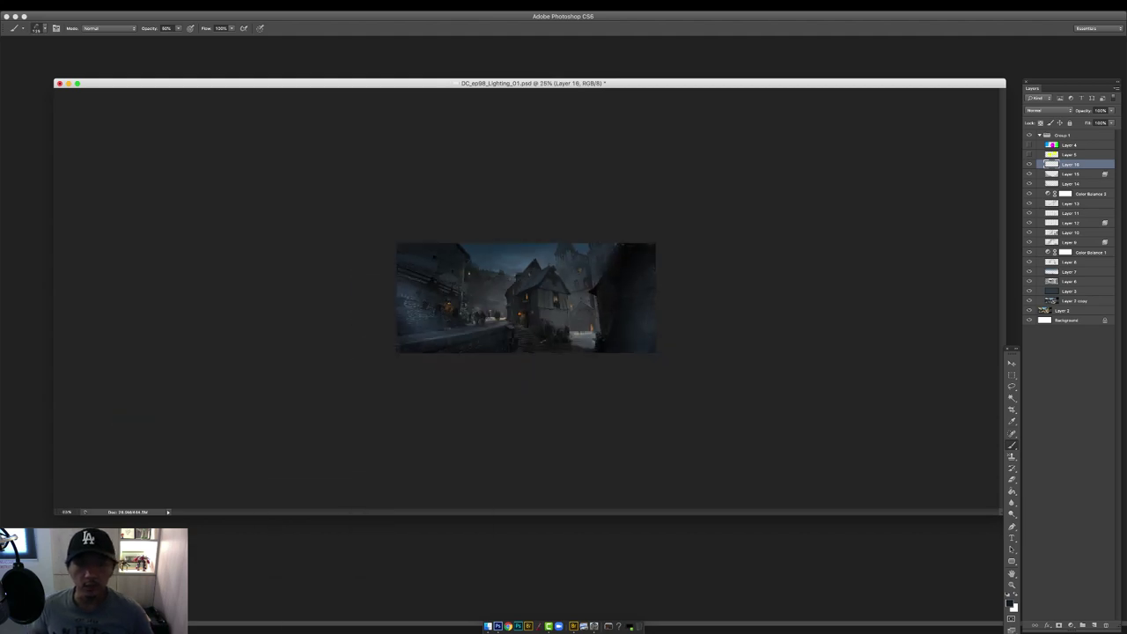
pyautogui.press('super+plus')
pyautogui.press('super+plus')
pyautogui.press('4')
pyautogui.press('5')
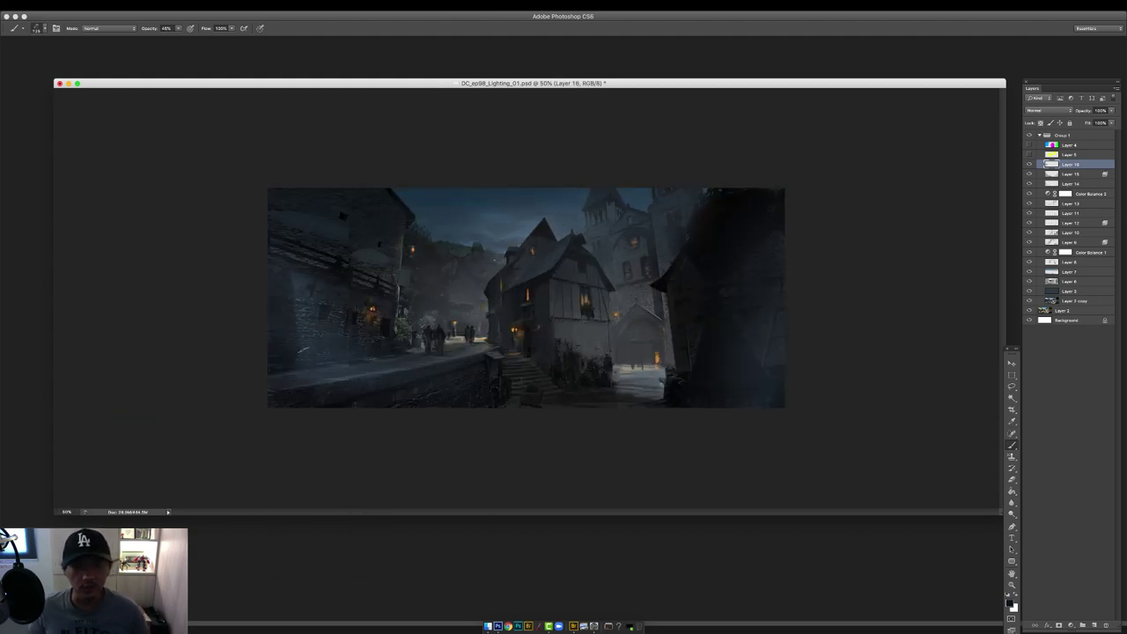
pyautogui.moveTo(317, 284)
pyautogui.mouseDown()
pyautogui.moveTo(350, 368)
pyautogui.moveTo(409, 368)
pyautogui.mouseUp()
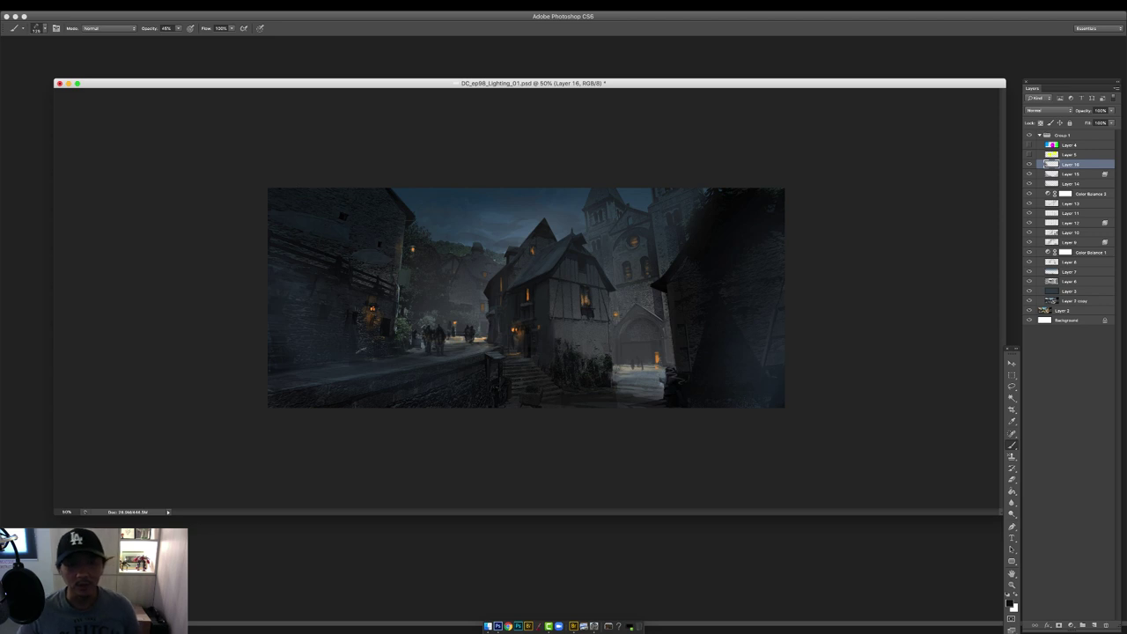
# Paint additional warm lights on the central house and distant street with small brushes and orange sampled from existing windows and lamps.
pyautogui.press('super+plus')
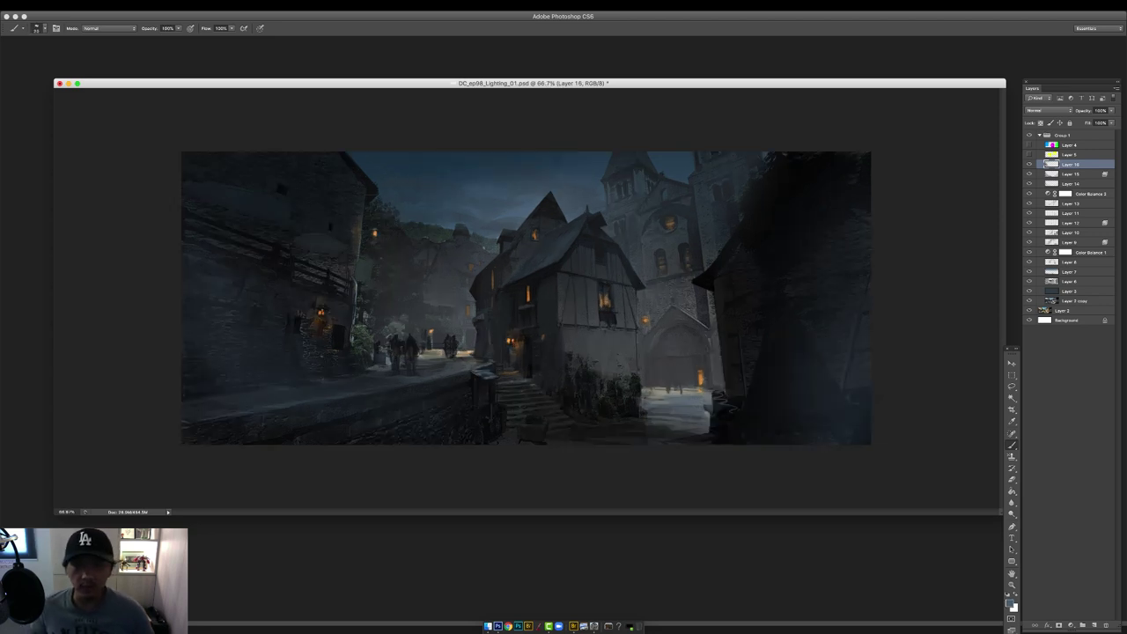
pyautogui.rightClick(492, 319)
pyautogui.doubleClick(553, 376)
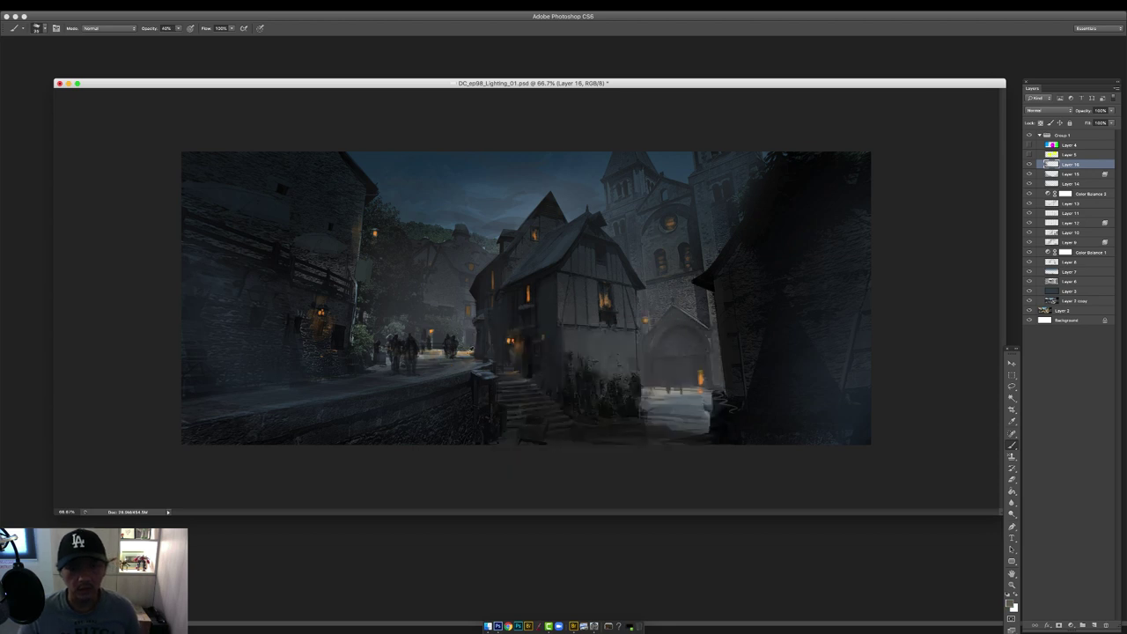
pyautogui.keyDown('alt'); pyautogui.click(469, 313); pyautogui.keyUp('alt')
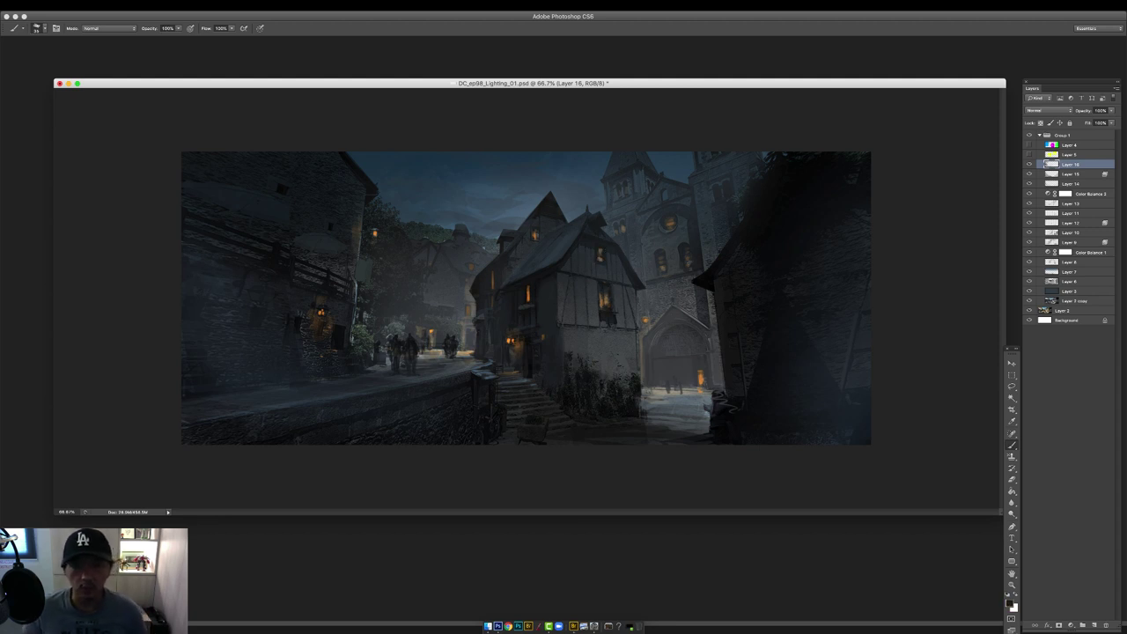
pyautogui.rightClick(495, 275)
pyautogui.doubleClick(503, 329)
pyautogui.keyDown('alt'); pyautogui.click(535, 236); pyautogui.keyUp('alt')
pyautogui.keyDown('alt'); pyautogui.click(647, 314); pyautogui.keyUp('alt')
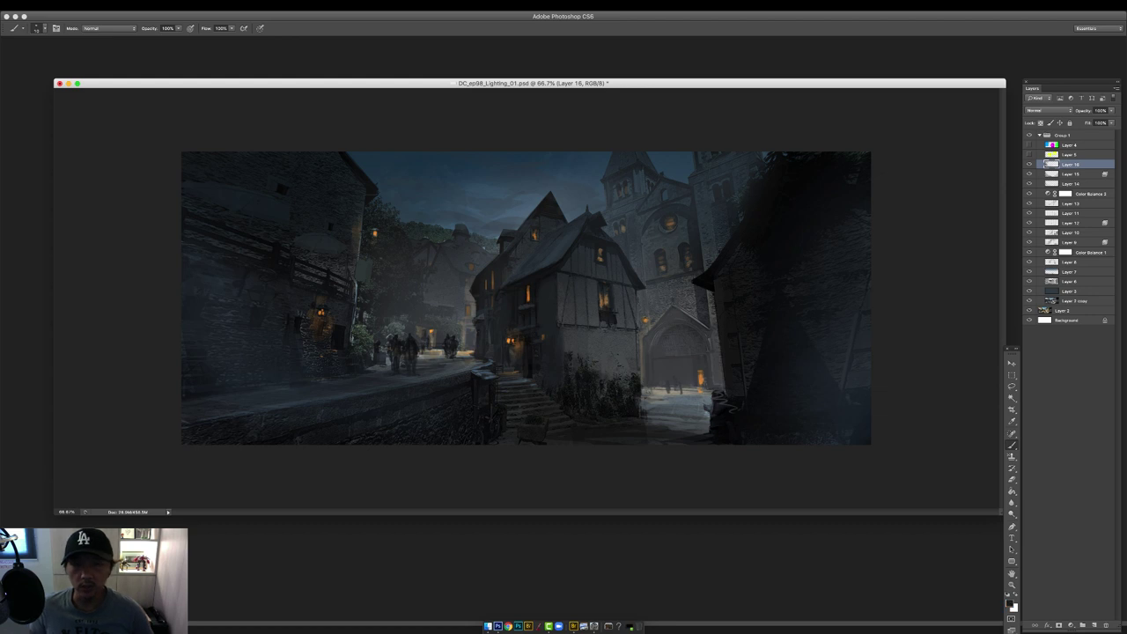
# Select the central house's area with the Magic Wand on Layer 4's colour mask and make Layer 16 active.
pyautogui.rightClick(639, 311)
pyautogui.click(1069, 145)
pyautogui.click(1029, 145)
pyautogui.press('w')
pyautogui.click(611, 294)
pyautogui.click(1029, 146)
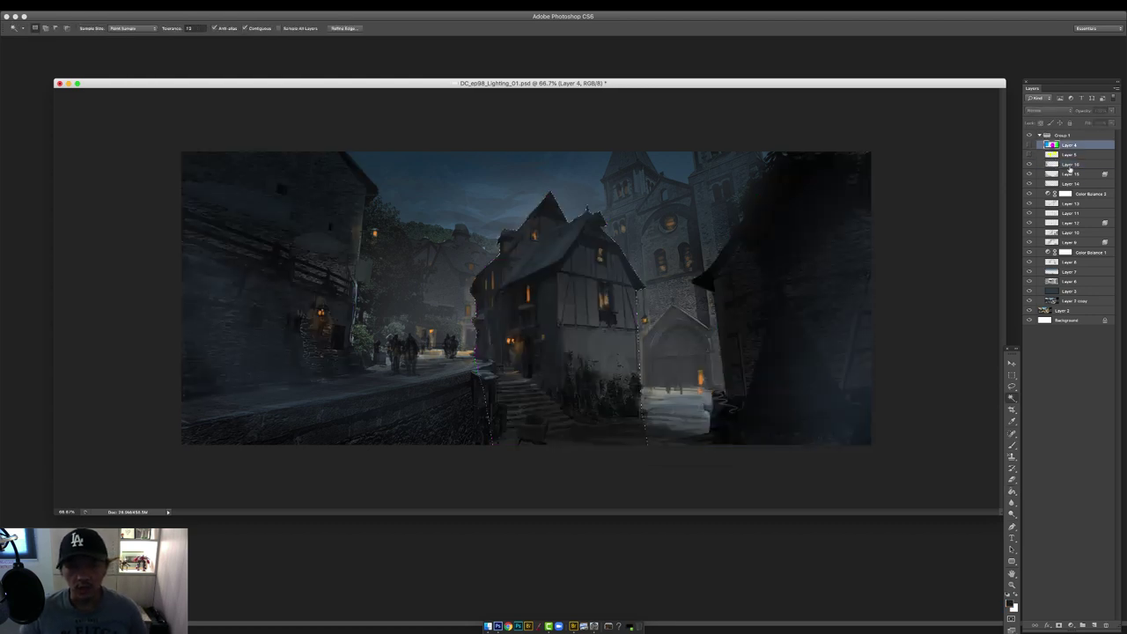
pyautogui.click(1070, 165)
# Hide the selection edges and add a new layer in Multiply mode above Layer 16.
pyautogui.press('super+g')
pyautogui.press('super+z')
pyautogui.press('super+h')
pyautogui.click(1095, 625)
pyautogui.press('b')
pyautogui.click(1045, 111)
pyautogui.click(1043, 131)
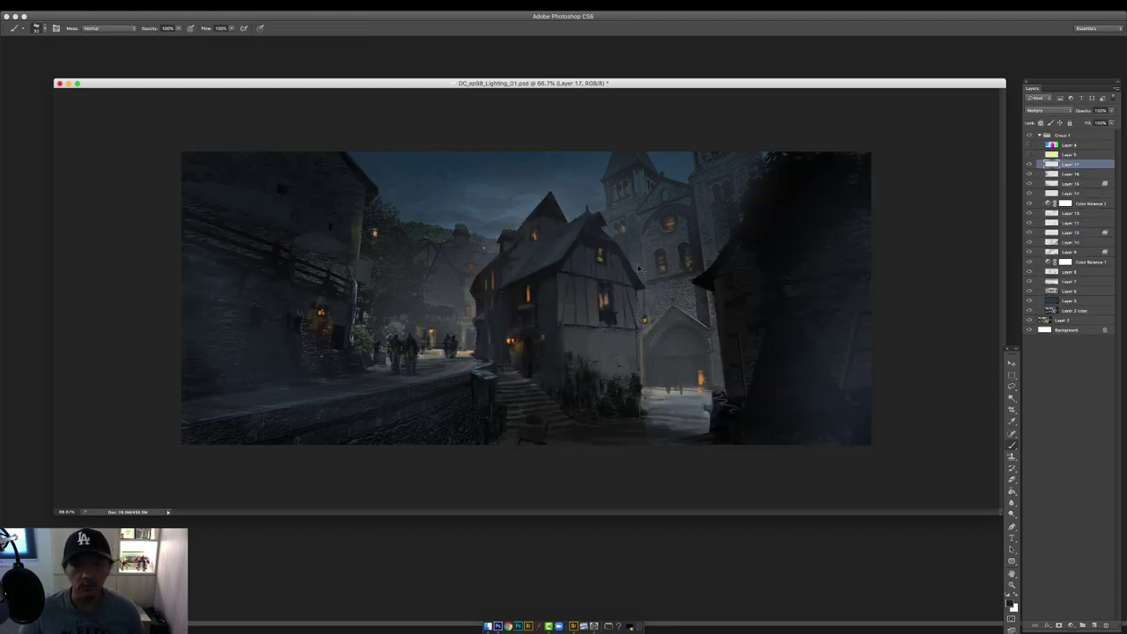
# Darken the central house's front wall within the selection using a large soft brush at 40% opacity.
pyautogui.rightClick(642, 276)
pyautogui.click(796, 335)
pyautogui.press('Return')
pyautogui.press('4')
pyautogui.moveTo(626, 286); pyautogui.dragTo(603, 374)
pyautogui.moveTo(576, 317); pyautogui.dragTo(568, 353)
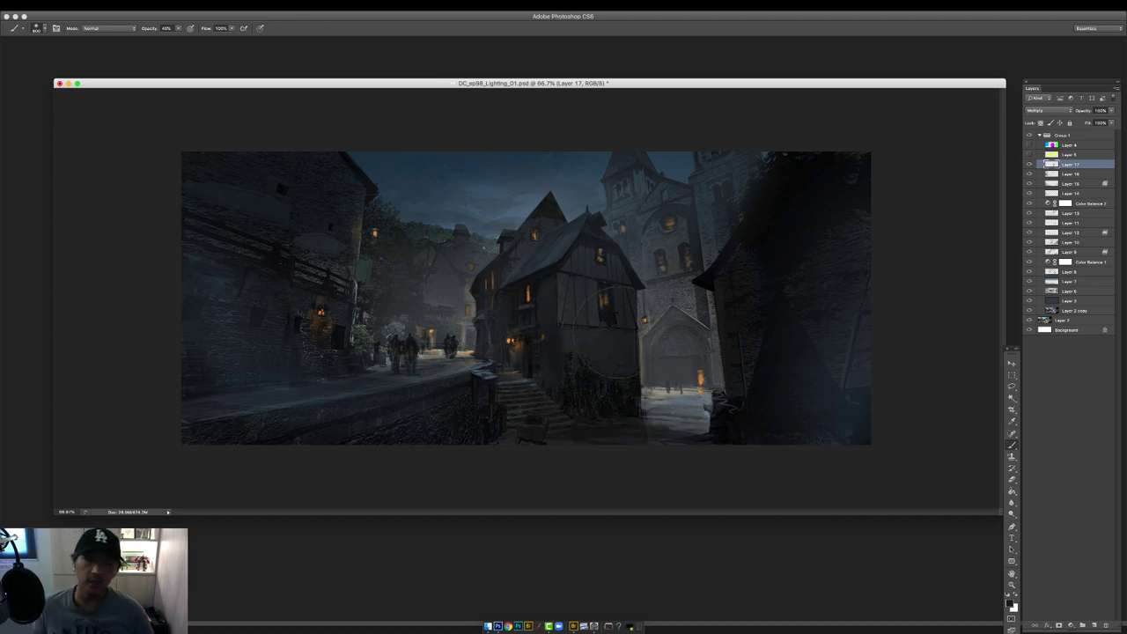
# Add a new layer above Layer 17 and paint dark details in the right foreground with sampled colours at 100% opacity.
pyautogui.click(1094, 625)
pyautogui.press('0')
pyautogui.scroll(1, 525, 297)
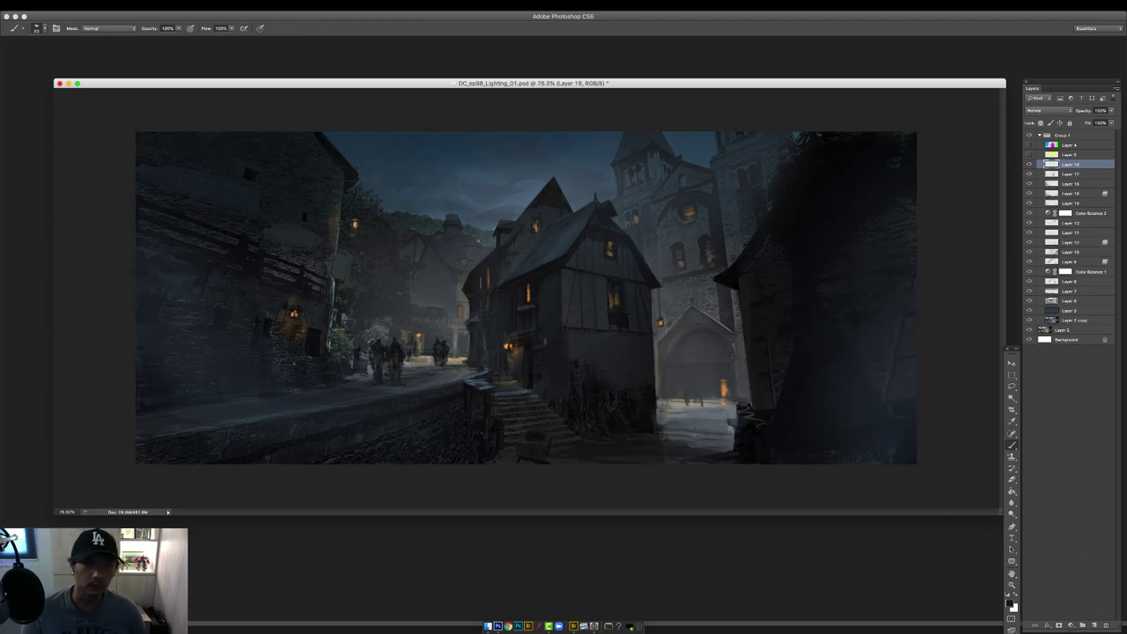
pyautogui.keyDown('alt'); pyautogui.click(752, 426); pyautogui.keyUp('alt')
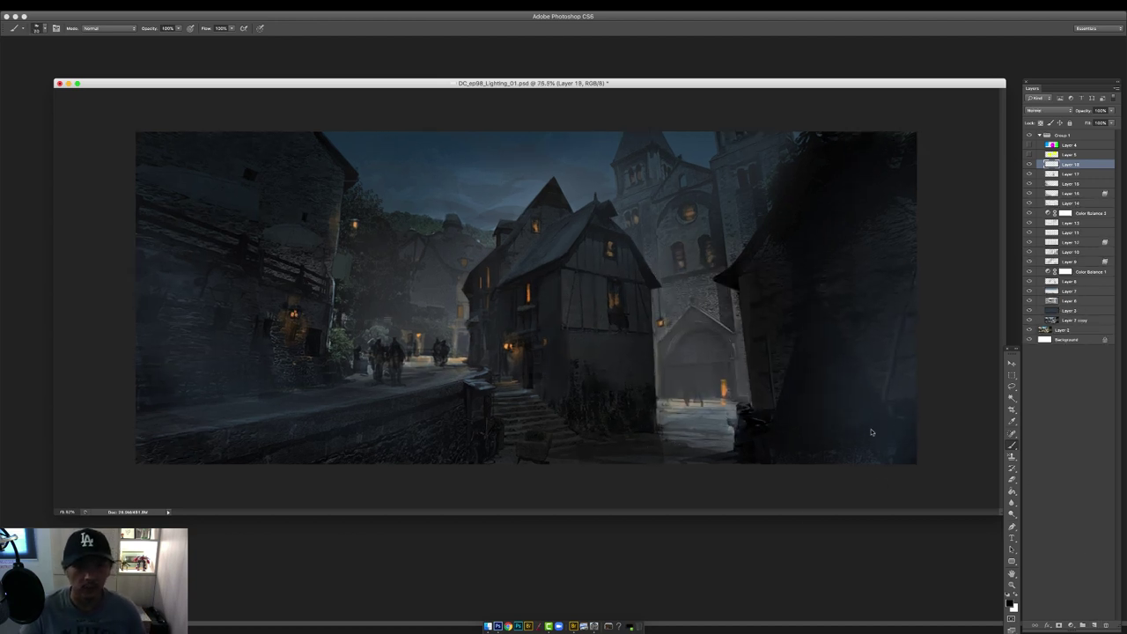
pyautogui.rightClick(874, 432)
pyautogui.click(897, 493)
pyautogui.moveTo(880, 375); pyautogui.dragTo(907, 377)
pyautogui.keyDown('alt'); pyautogui.click(722, 427); pyautogui.keyUp('alt')
pyautogui.moveTo(780, 434); pyautogui.dragTo(854, 436)
pyautogui.press('super+z')
pyautogui.keyDown('alt'); pyautogui.click(829, 437); pyautogui.keyUp('alt')
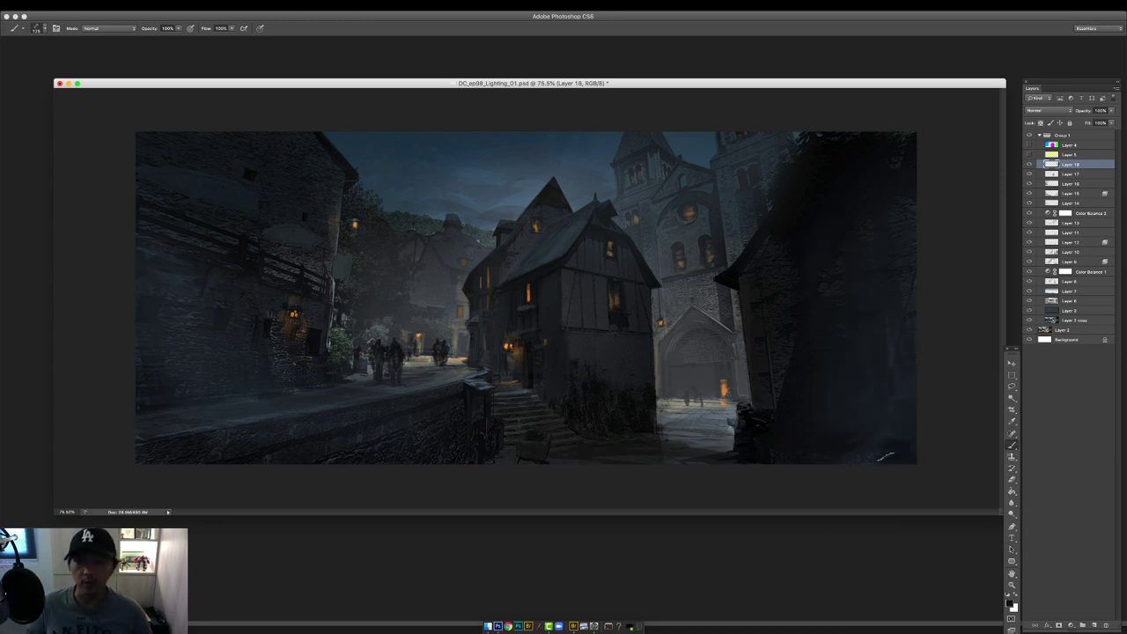
# Switch to another brush, touch up the lights with orange sampled from the left building and the street lamp, and save the document.
pyautogui.rightClick(510, 293)
pyautogui.doubleClick(727, 360)
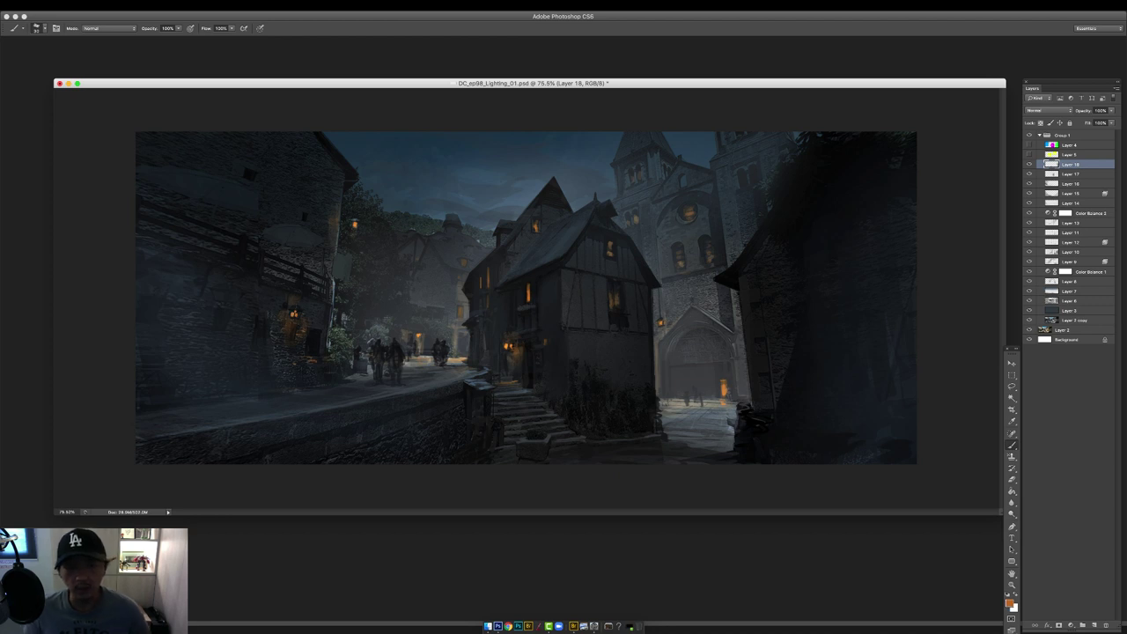
pyautogui.keyDown('alt'); pyautogui.click(329, 359); pyautogui.keyUp('alt')
pyautogui.keyDown('alt'); pyautogui.click(356, 221); pyautogui.keyUp('alt')
pyautogui.press('super+s')
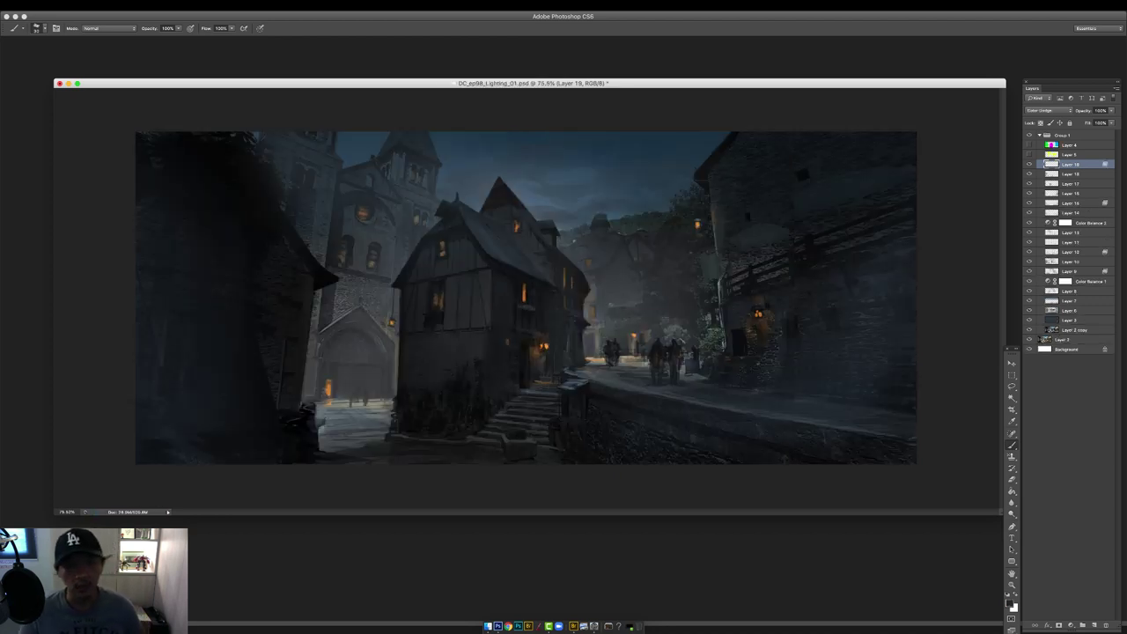
# Paint a warm glow over the distant street and church front on Color Dodge Layer 19 with a large soft brush at 40% opacity.
pyautogui.rightClick(620, 310)
pyautogui.doubleClick(635, 363)
pyautogui.keyDown('alt'); pyautogui.click(595, 341); pyautogui.keyUp('alt')
pyautogui.press('4')
pyautogui.moveTo(588, 345)
pyautogui.mouseDown()
pyautogui.moveTo(599, 321)
pyautogui.moveTo(669, 318)
pyautogui.mouseUp()
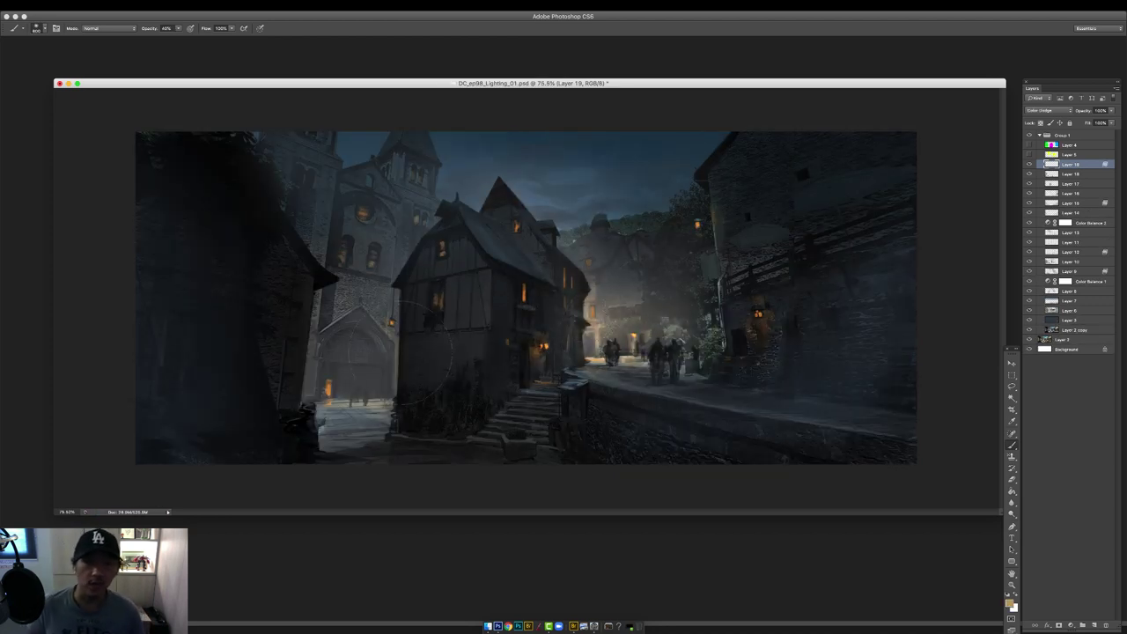
pyautogui.moveTo(378, 352); pyautogui.dragTo(345, 365)
pyautogui.moveTo(334, 405); pyautogui.dragTo(366, 412)
pyautogui.moveTo(594, 295); pyautogui.dragTo(616, 281)
pyautogui.moveTo(365, 308); pyautogui.dragTo(376, 282)
# Lower the glow layer's saturation to about -72 and erase the glow spilling over the central house.
pyautogui.press('super+u')
pyautogui.moveTo(903, 227); pyautogui.dragTo(874, 227)
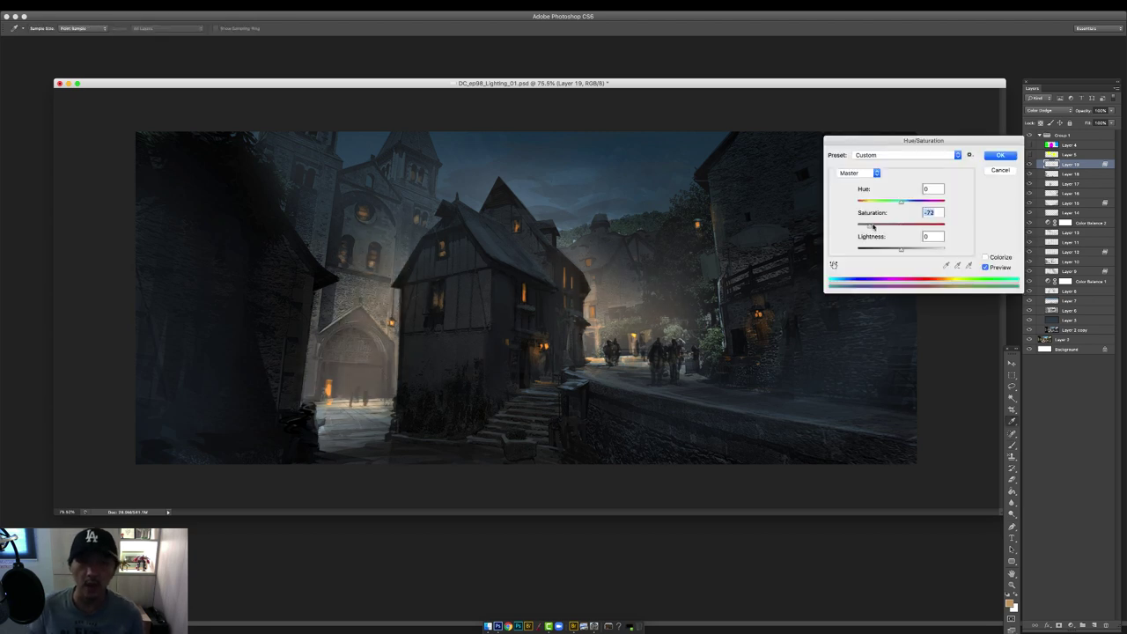
pyautogui.press('Return')
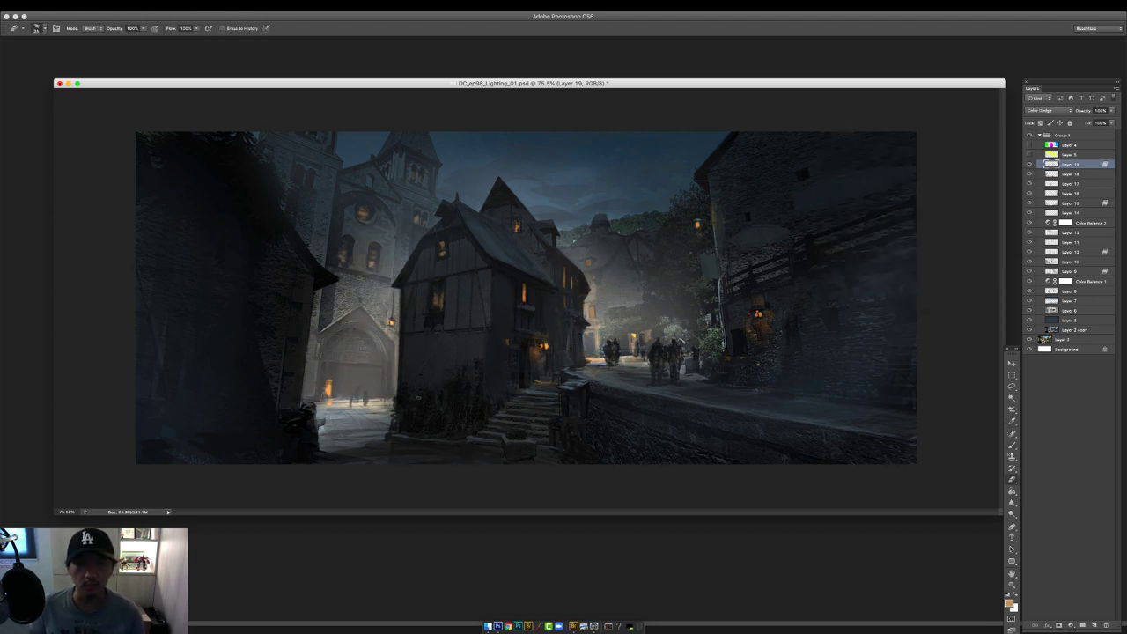
pyautogui.moveTo(411, 298); pyautogui.dragTo(421, 296)
# Add a new layer above Layer 19 and paint details on the central house's roof and the church facade, raising the brush opacity to 60%.
pyautogui.click(1093, 624)
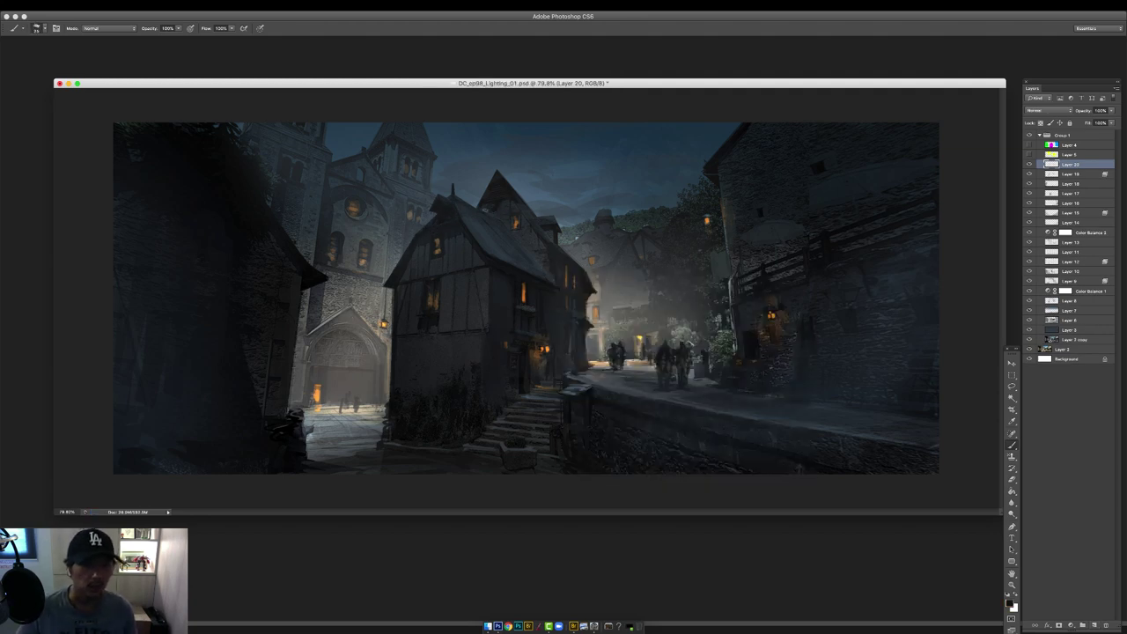
pyautogui.moveTo(509, 217); pyautogui.dragTo(536, 247)
pyautogui.press('F2')
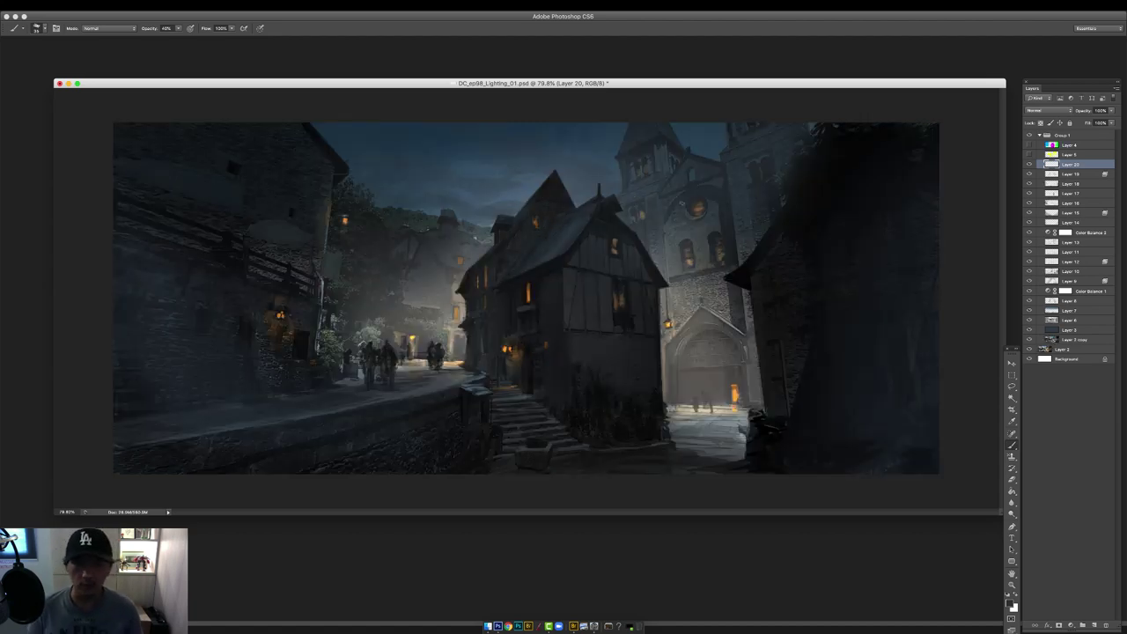
pyautogui.moveTo(668, 222)
pyautogui.mouseDown()
pyautogui.moveTo(687, 235)
pyautogui.moveTo(673, 276)
pyautogui.moveTo(701, 269)
pyautogui.moveTo(680, 331)
pyautogui.mouseUp()
pyautogui.moveTo(695, 280)
pyautogui.mouseDown()
pyautogui.moveTo(706, 307)
pyautogui.moveTo(728, 317)
pyautogui.moveTo(671, 318)
pyautogui.mouseUp()
pyautogui.press('6')
pyautogui.moveTo(700, 283); pyautogui.dragTo(673, 331)
pyautogui.moveTo(666, 290)
pyautogui.mouseDown()
pyautogui.moveTo(667, 333)
pyautogui.moveTo(713, 319)
pyautogui.moveTo(683, 357)
pyautogui.moveTo(688, 401)
pyautogui.moveTo(733, 382)
pyautogui.mouseUp()
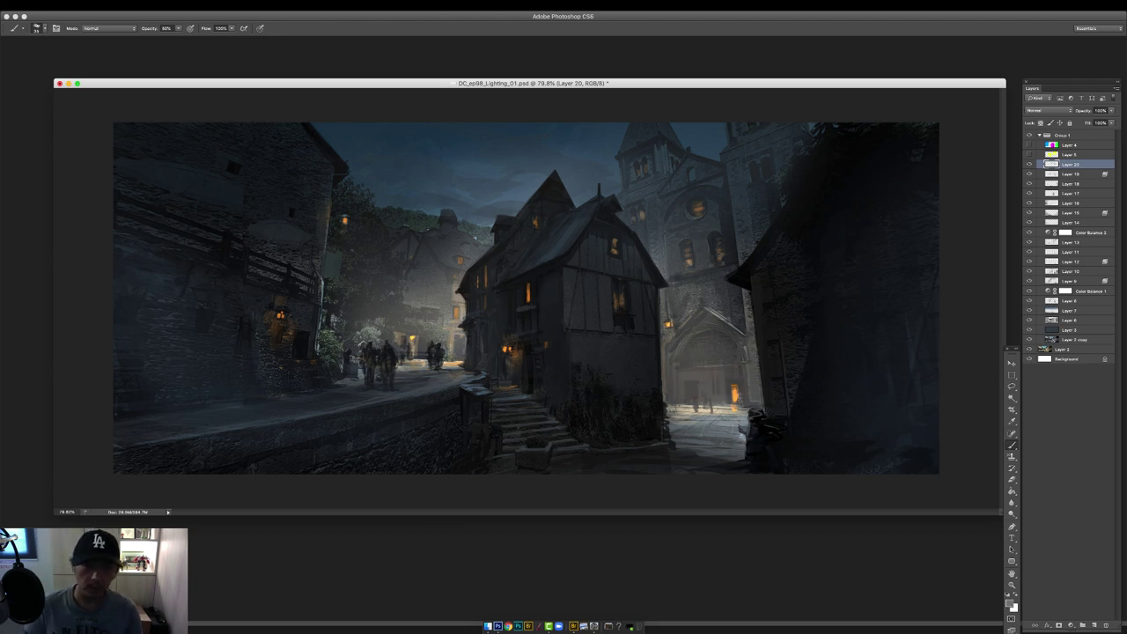
# Set the foreground colour to a grey-blue and paint moonlit highlights across the left street's paving.
pyautogui.click(1010, 603)
pyautogui.click(868, 199)
pyautogui.press('Return')
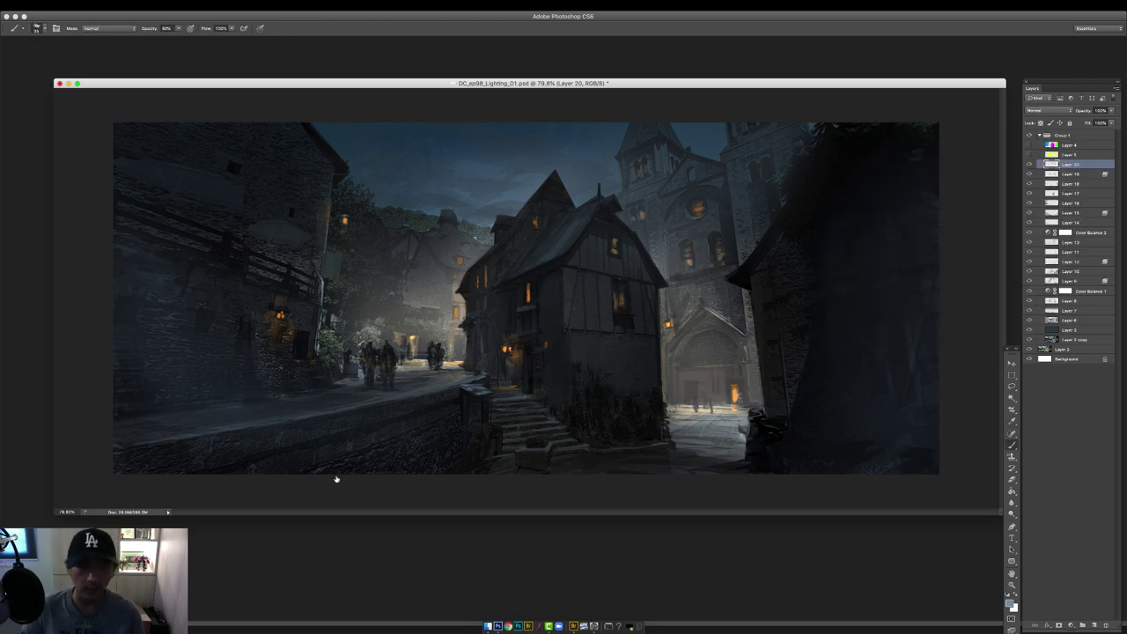
pyautogui.press('.')
pyautogui.moveTo(176, 433)
pyautogui.mouseDown()
pyautogui.moveTo(116, 425)
pyautogui.moveTo(243, 413)
pyautogui.mouseUp()
pyautogui.moveTo(134, 438); pyautogui.dragTo(303, 403)
# Refine the left street's paving with a small brush, using tones sampled nearby and a picked grey-blue.
pyautogui.rightClick(413, 384)
pyautogui.click(581, 455)
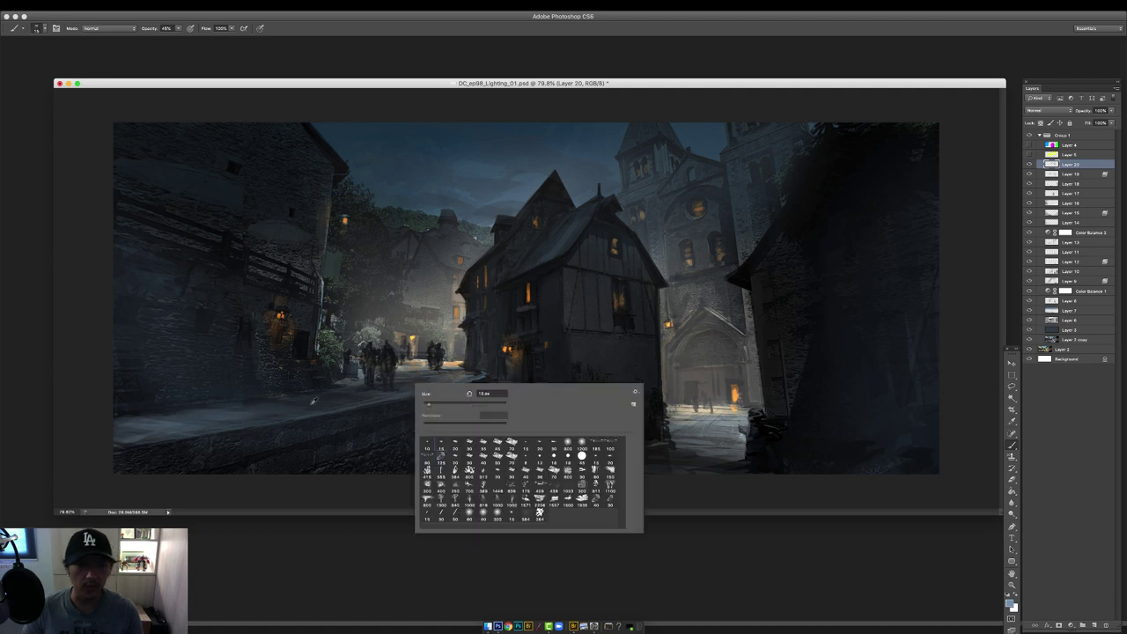
pyautogui.keyDown('alt'); pyautogui.click(299, 350); pyautogui.keyUp('alt')
pyautogui.scroll(1, 272, 407)
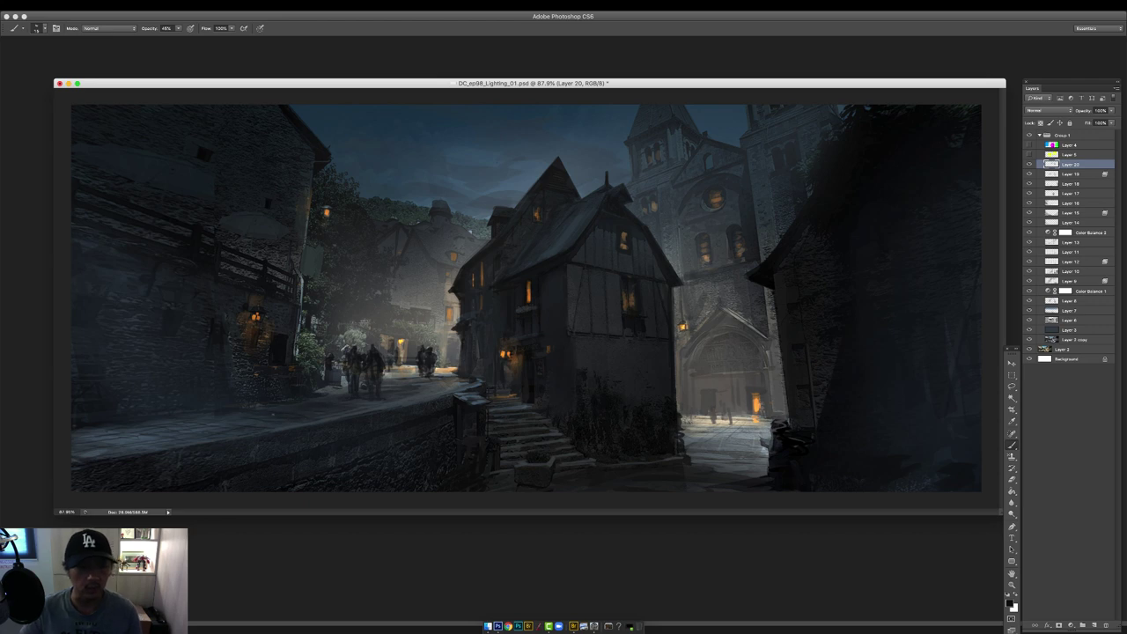
pyautogui.click(1010, 604)
pyautogui.press('Return')
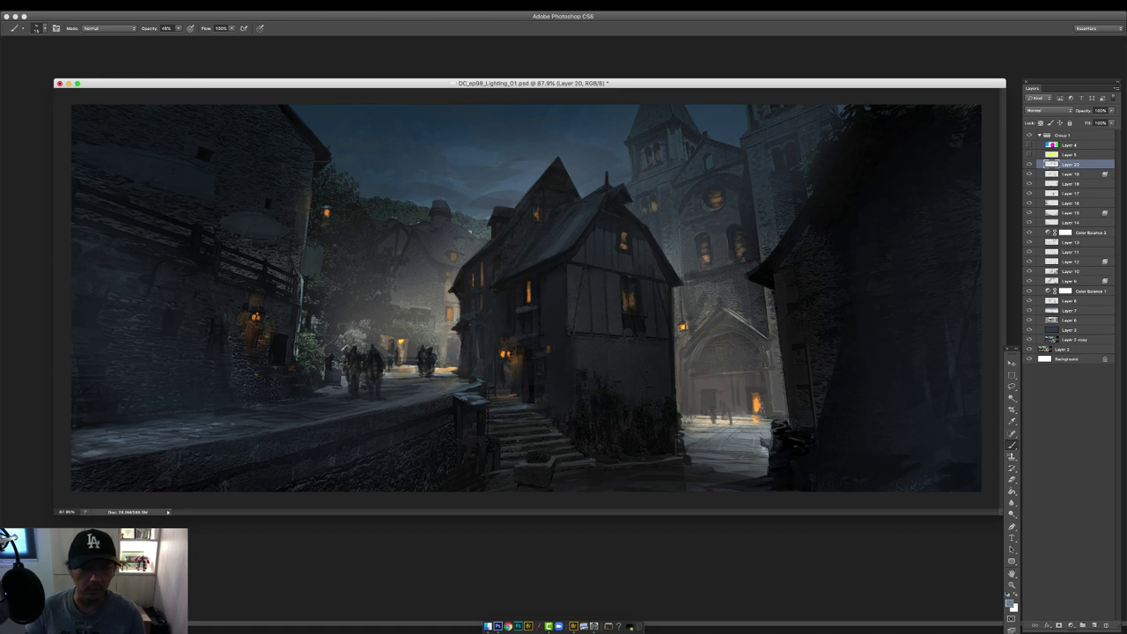
# Dab sampled lamp orange onto the left street and paint the dark figure at the right street corner in sampled black at 100% opacity.
pyautogui.keyDown('alt'); pyautogui.click(254, 315); pyautogui.keyUp('alt')
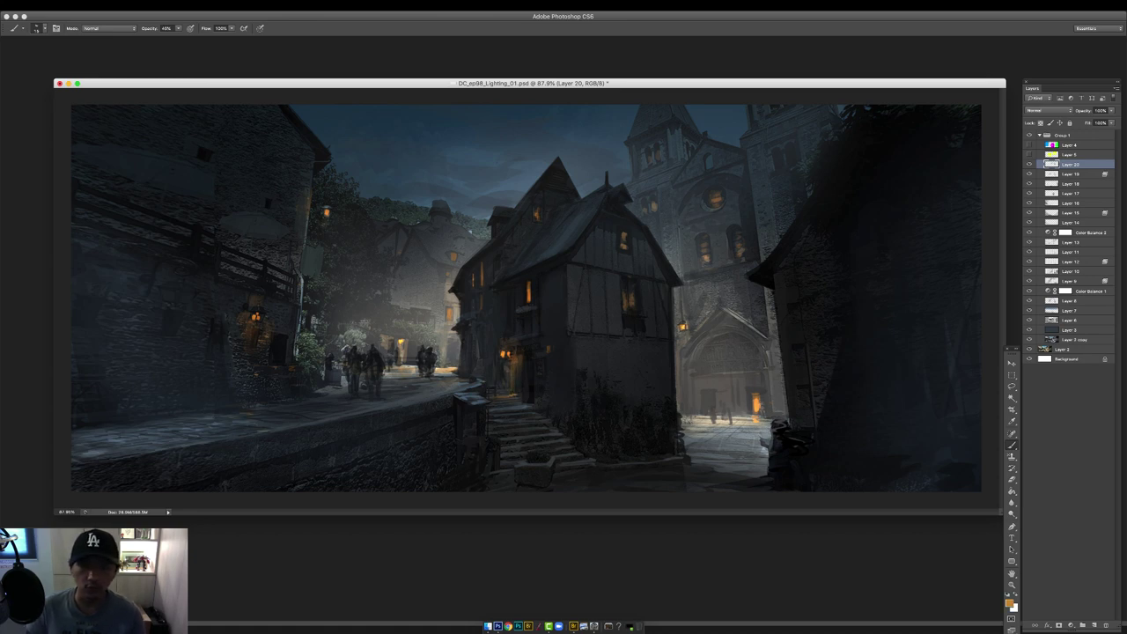
pyautogui.keyDown('alt'); pyautogui.click(782, 440); pyautogui.keyUp('alt')
pyautogui.press('0')
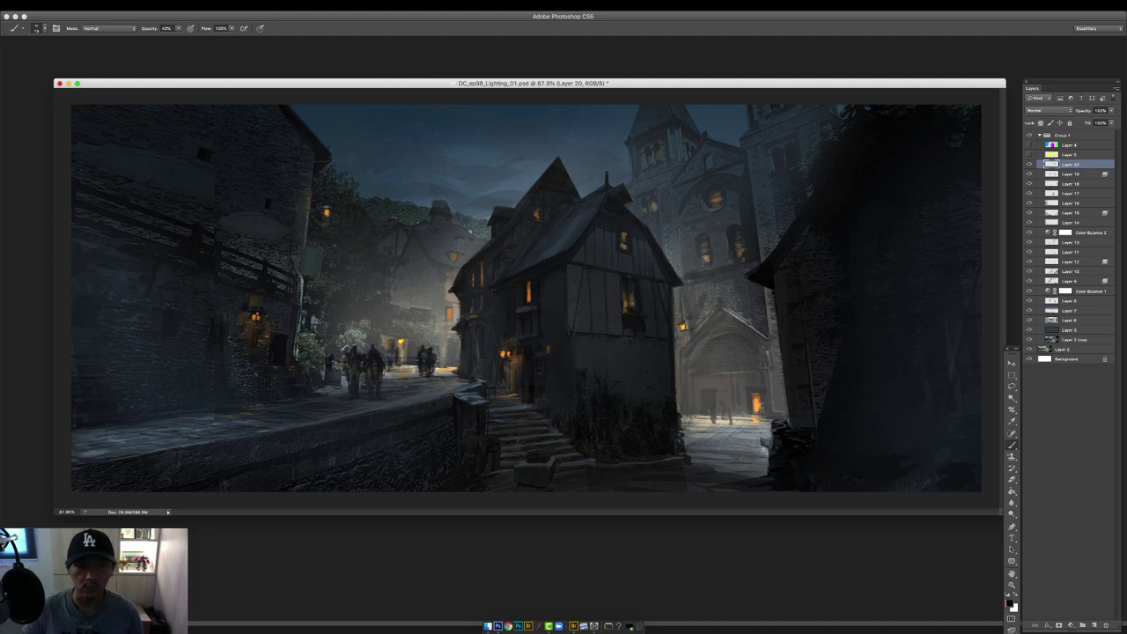
pyautogui.moveTo(771, 430)
pyautogui.mouseDown()
pyautogui.moveTo(770, 452)
pyautogui.moveTo(783, 428)
pyautogui.mouseUp()
# Strengthen the warm light around the central house's doorway with tones sampled from the nearby wall and lit entrance.
pyautogui.keyDown('alt'); pyautogui.click(553, 344); pyautogui.keyUp('alt')
pyautogui.moveTo(549, 345); pyautogui.dragTo(549, 351)
pyautogui.keyDown('alt'); pyautogui.click(519, 368); pyautogui.keyUp('alt')
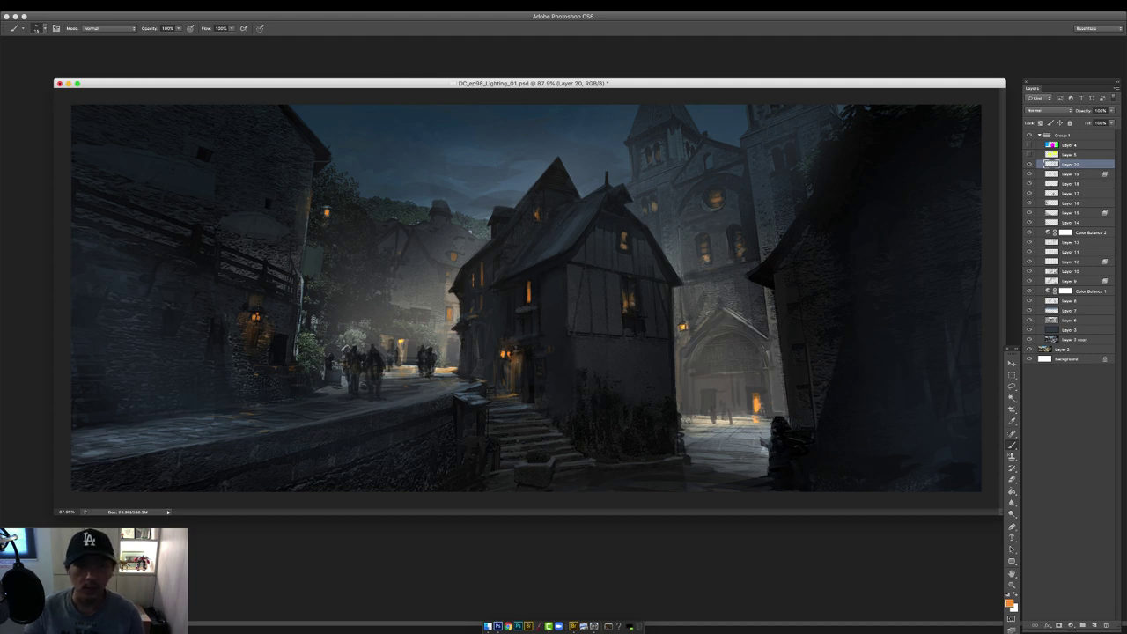
pyautogui.rightClick(518, 396)
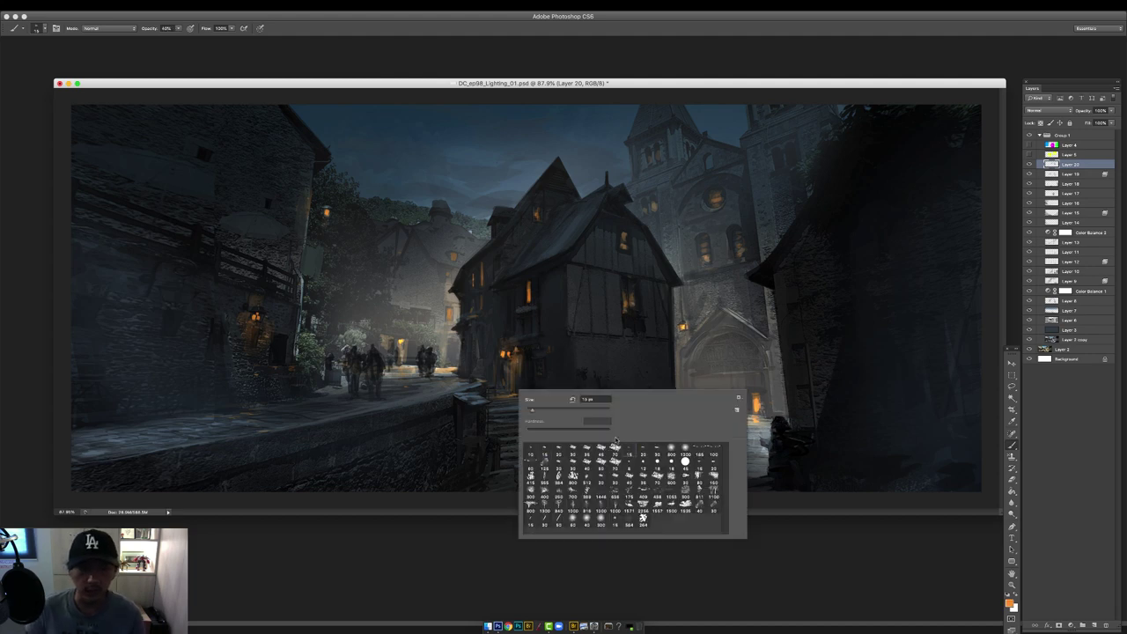
pyautogui.press('Escape')
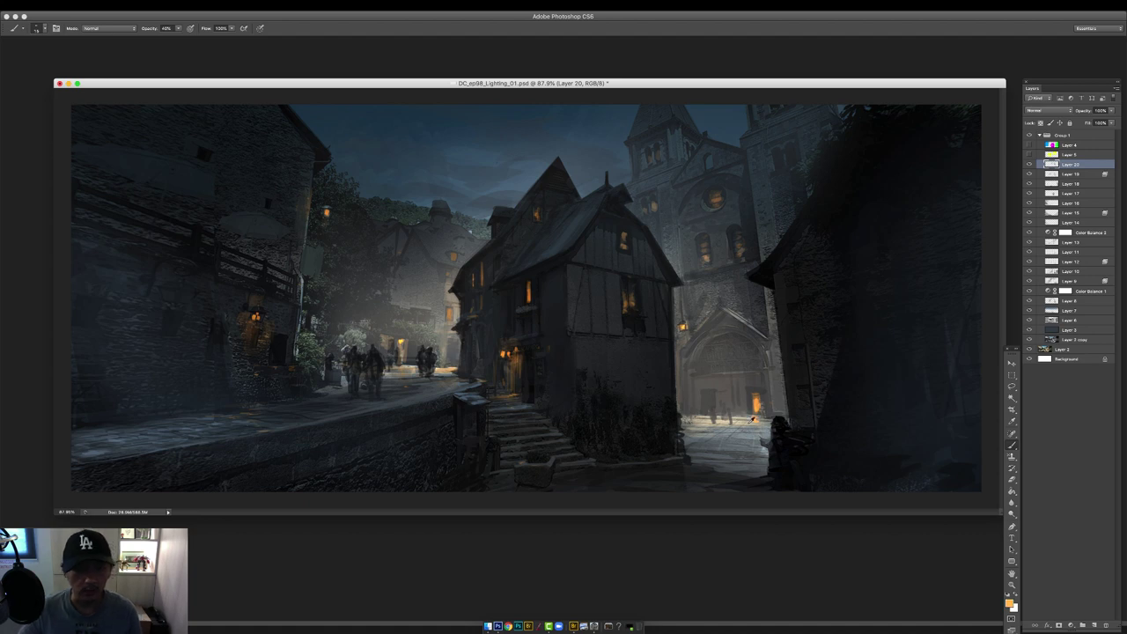
# Sample the lit ground before the church, then hide and show Group 1 to compare the painting with the original photo.
pyautogui.keyDown('alt'); pyautogui.click(751, 420); pyautogui.keyUp('alt')
pyautogui.press('super+minus')
pyautogui.click(1029, 136)
pyautogui.click(1029, 136)
pyautogui.press('super+equal')
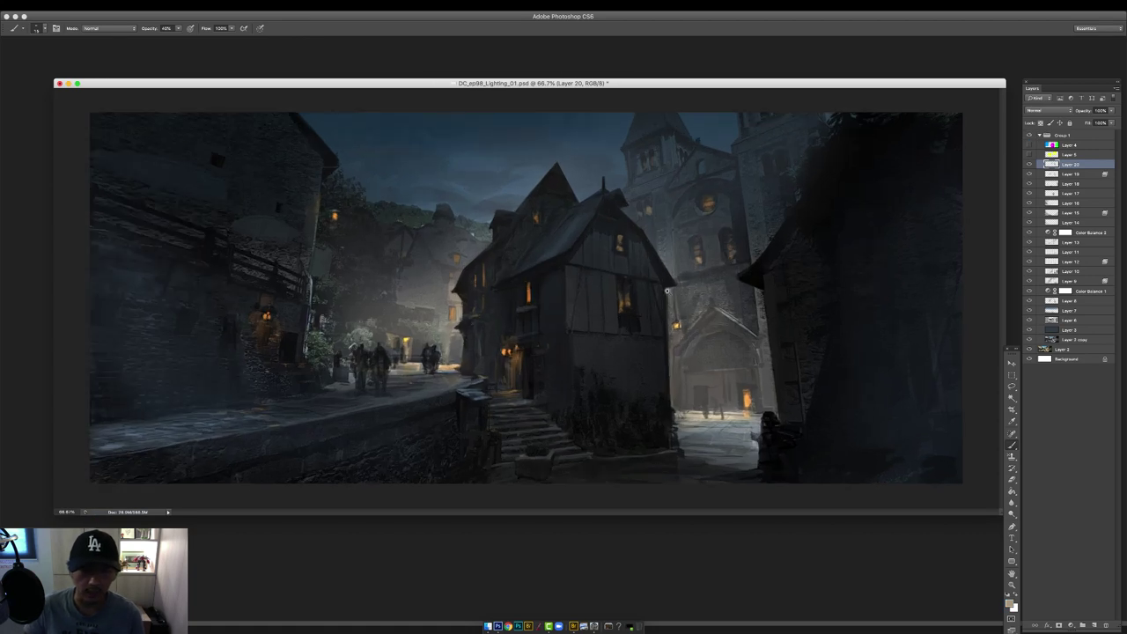
# Add a new Color Dodge layer and intensify the church doorway, round window and central house window with sampled orange at 40% opacity.
pyautogui.press('super+shift+alt+n')
pyautogui.rightClick(740, 288)
pyautogui.doubleClick(819, 387)
pyautogui.keyDown('alt'); pyautogui.click(747, 400); pyautogui.keyUp('alt')
pyautogui.moveTo(746, 399); pyautogui.dragTo(746, 416)
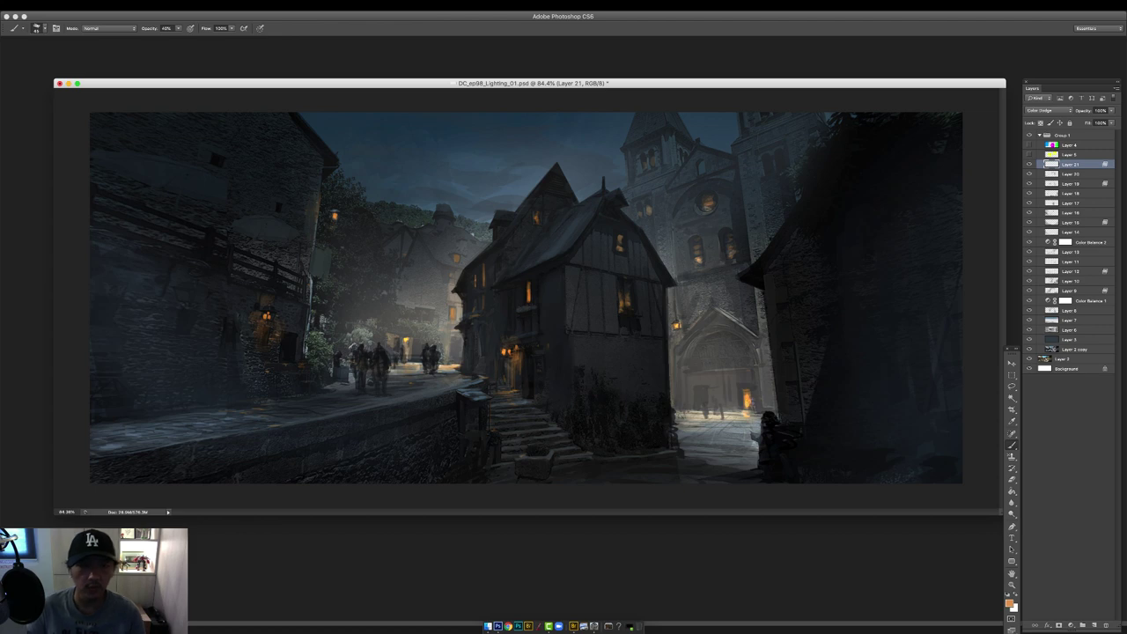
pyautogui.moveTo(706, 206); pyautogui.dragTo(707, 201)
pyautogui.moveTo(622, 308); pyautogui.dragTo(626, 301)
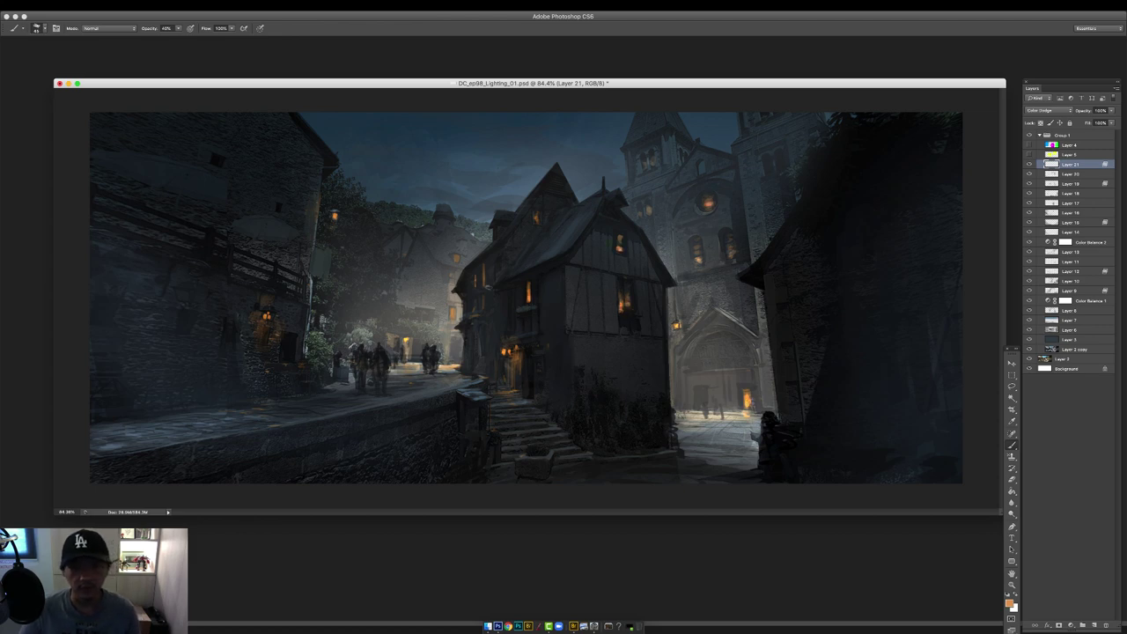
# Paint warm light reflections on the distant street and church square on the Color Dodge layer, changing to a textured brush.
pyautogui.moveTo(393, 365); pyautogui.dragTo(458, 367)
pyautogui.moveTo(680, 414)
pyautogui.mouseDown()
pyautogui.moveTo(757, 416)
pyautogui.moveTo(745, 423)
pyautogui.mouseUp()
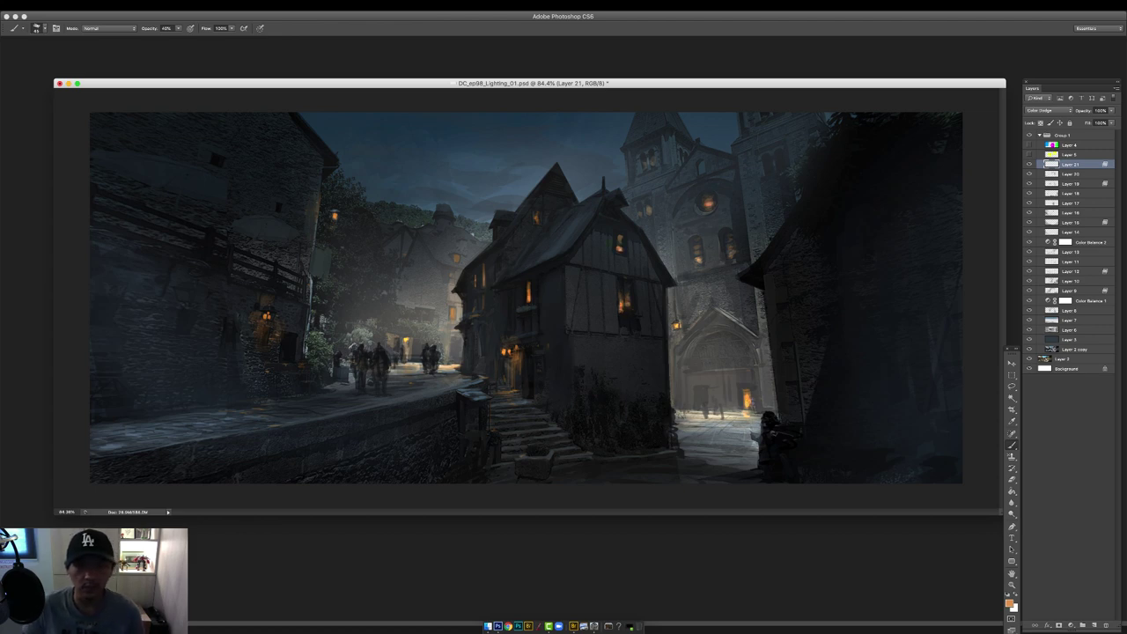
pyautogui.moveTo(452, 370); pyautogui.dragTo(445, 380)
pyautogui.rightClick(436, 374)
pyautogui.doubleClick(561, 499)
pyautogui.moveTo(352, 379); pyautogui.dragTo(335, 400)
pyautogui.moveTo(688, 428); pyautogui.dragTo(741, 432)
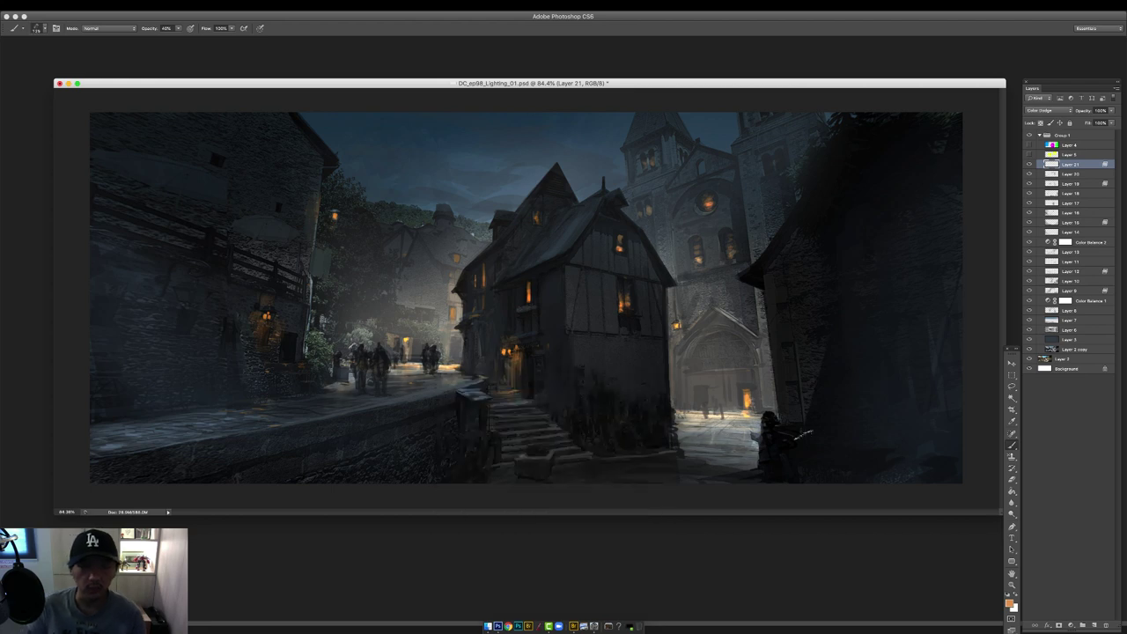
# Flip the image horizontally, choose a large soft brush, add a new layer above Layer 21 and sample a dark tone.
pyautogui.scroll(-2, 527, 298)
pyautogui.press('F2')
pyautogui.rightClick(634, 335)
pyautogui.doubleClick(686, 427)
pyautogui.click(1095, 625)
pyautogui.keyDown('alt'); pyautogui.click(687, 192); pyautogui.keyUp('alt')
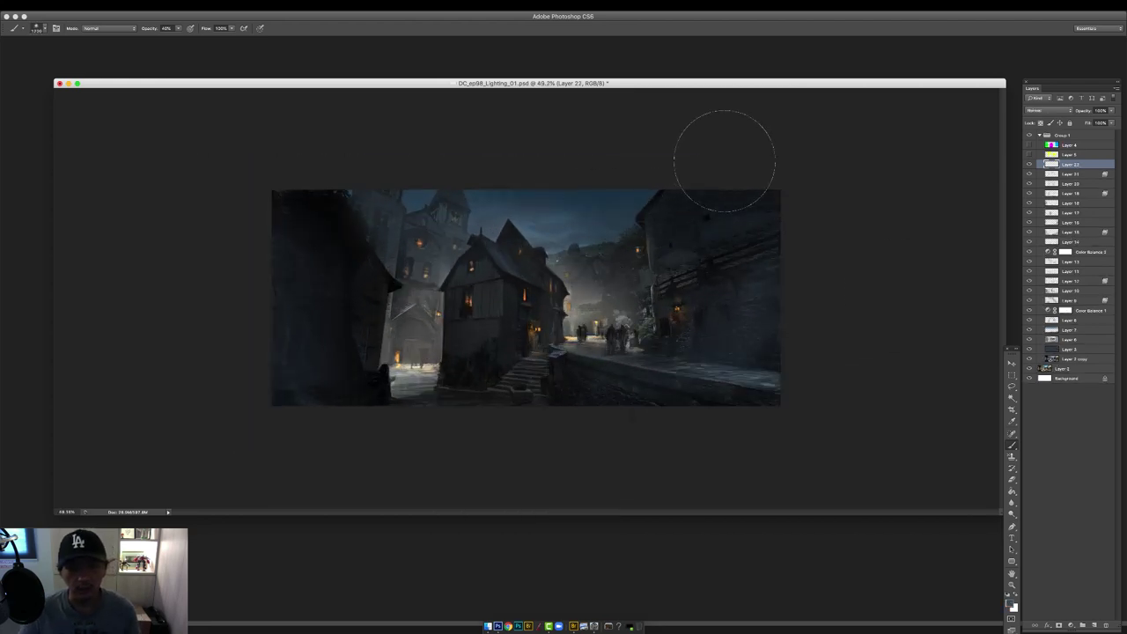
# Select the church's area with the Magic Wand on Layer 5's colour mask and make Layer 22 active.
pyautogui.click(1069, 154)
pyautogui.click(1030, 154)
pyautogui.press('w')
pyautogui.click(446, 211)
pyautogui.click(1029, 154)
pyautogui.click(1069, 164)
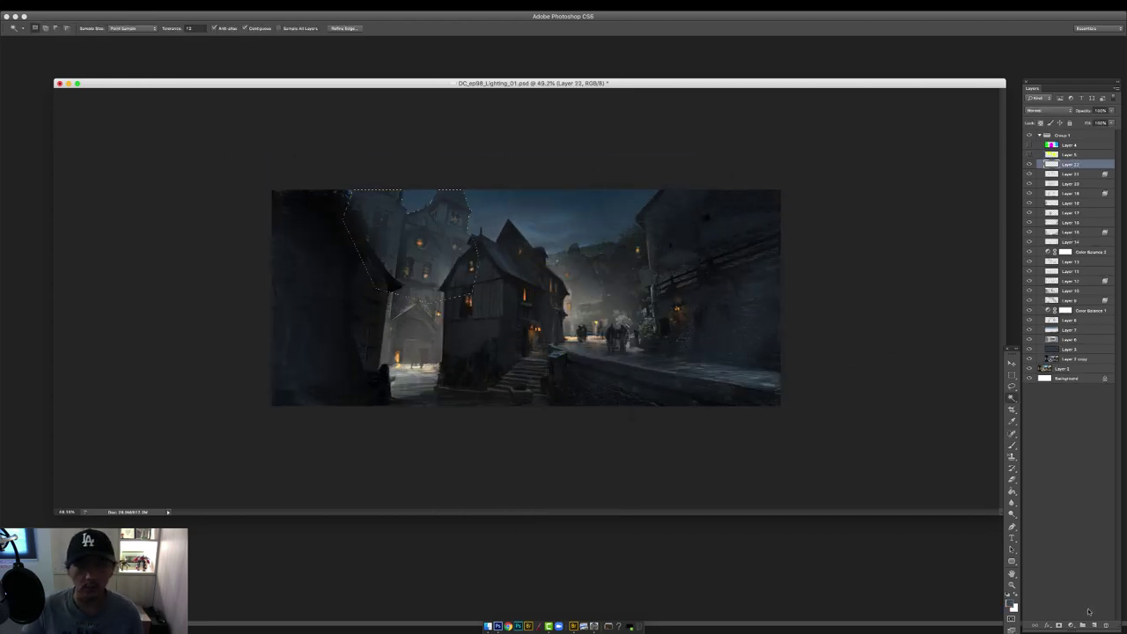
# Add a Multiply layer above Layer 22, hide the selection edges and darken the church towers with the large soft brush at 40% opacity.
pyautogui.click(1094, 625)
pyautogui.click(1048, 110)
pyautogui.click(1041, 131)
pyautogui.press('b')
pyautogui.press('super+h')
pyautogui.moveTo(432, 198)
pyautogui.mouseDown()
pyautogui.moveTo(447, 175)
pyautogui.moveTo(349, 254)
pyautogui.mouseUp()
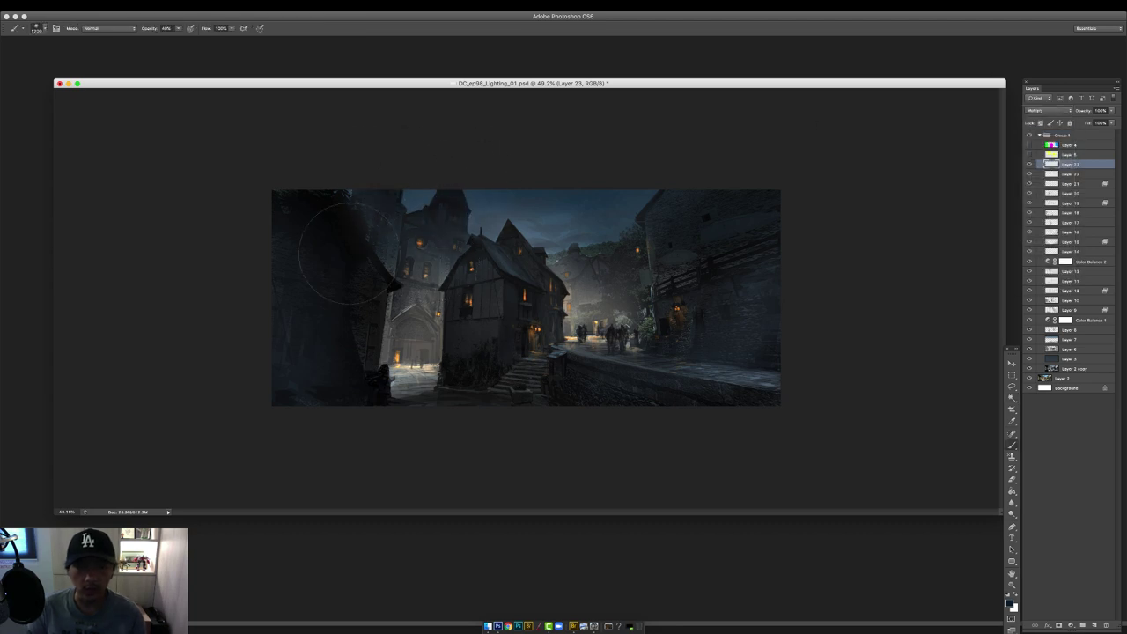
pyautogui.press('e')
pyautogui.press('super+equal')
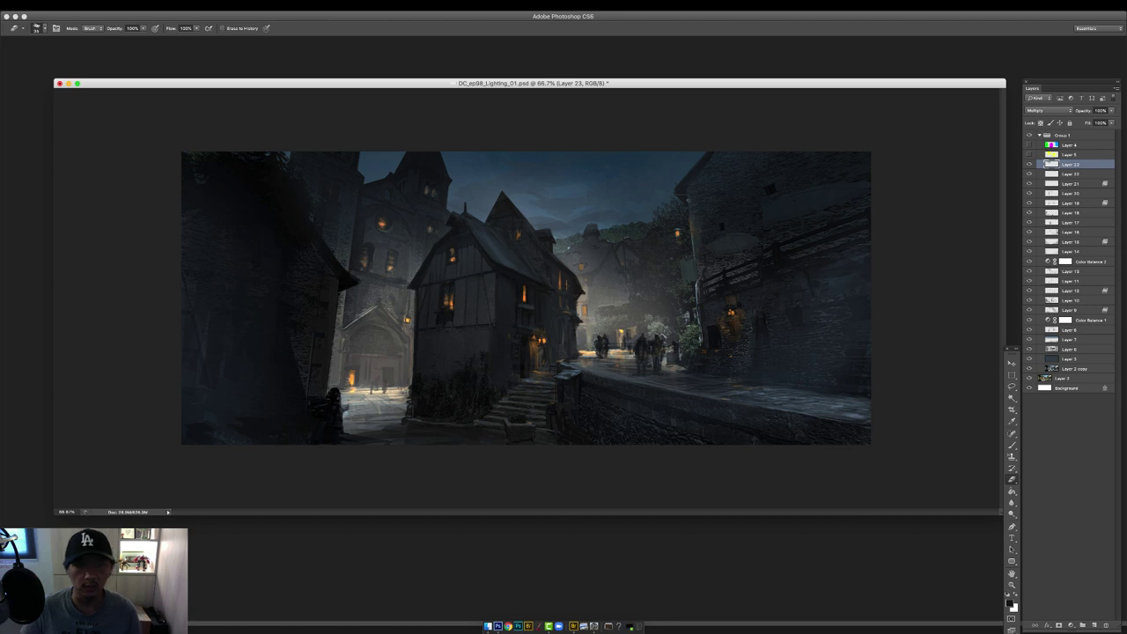
pyautogui.press('b')
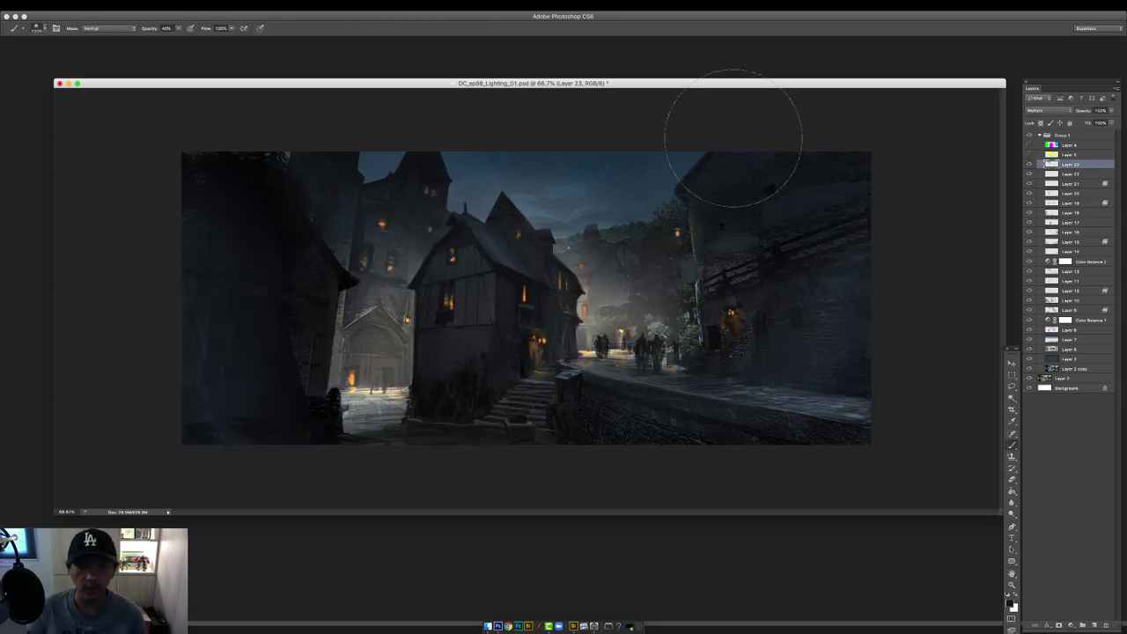
pyautogui.click(1029, 155)
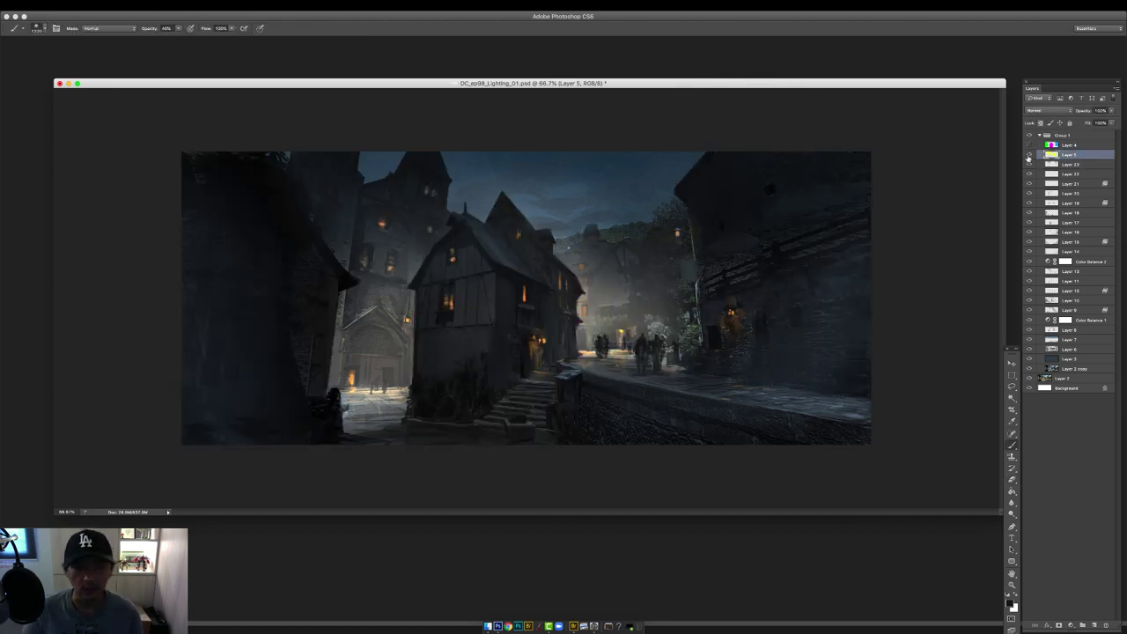
pyautogui.click(1028, 155)
pyautogui.press('w')
pyautogui.click(1028, 155)
pyautogui.click(1070, 165)
pyautogui.press('b')
pyautogui.press('[')
pyautogui.press('[')
pyautogui.press('[')
pyautogui.press('[')
pyautogui.press('[')
pyautogui.press('[')
pyautogui.moveTo(611, 231)
pyautogui.mouseDown()
pyautogui.moveTo(622, 238)
pyautogui.moveTo(599, 272)
pyautogui.moveTo(620, 262)
pyautogui.moveTo(599, 227)
pyautogui.moveTo(563, 266)
pyautogui.moveTo(620, 287)
pyautogui.mouseUp()
pyautogui.press('super+z')
pyautogui.press('super+z')
# Select the distant buildings with the Magic Wand on Layer 5's colour mask and darken their upper part on Layer 23.
pyautogui.click(1029, 155)
pyautogui.click(1069, 155)
pyautogui.press('w')
pyautogui.click(608, 248)
pyautogui.click(1028, 155)
pyautogui.click(1070, 164)
pyautogui.press('b')
pyautogui.press('e')
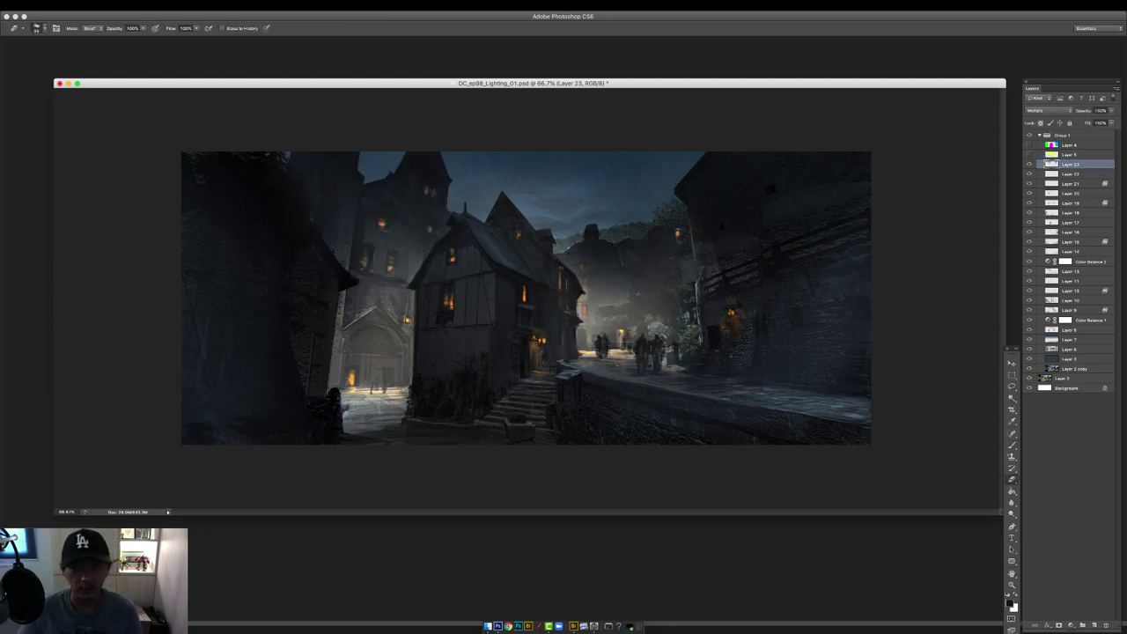
# Choose a soft brush, add a new layer above Layer 23 and flip the image back horizontally.
pyautogui.press('b')
pyautogui.rightClick(645, 202)
pyautogui.click(685, 261)
pyautogui.click(1093, 626)
pyautogui.keyDown('super'); pyautogui.click(717, 408); pyautogui.keyUp('super')
pyautogui.press('super+shift+h')
pyautogui.keyDown('alt'); pyautogui.keyDown('super'); pyautogui.click(577, 167); pyautogui.keyUp('super'); pyautogui.keyUp('alt')
pyautogui.keyDown('super'); pyautogui.click(578, 167); pyautogui.keyUp('super')
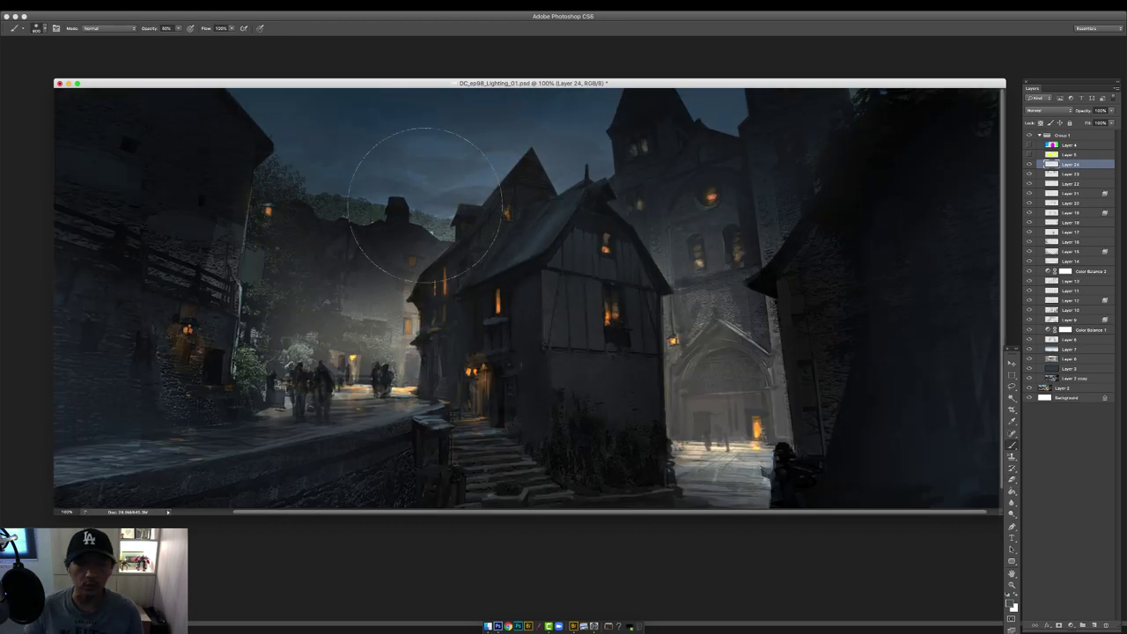
# Choose a small brush, sample the hanging lamp's orange and set the foreground colour to pale orange, RGB 244, 223, 204.
pyautogui.rightClick(443, 217)
pyautogui.doubleClick(493, 286)
pyautogui.press('4')
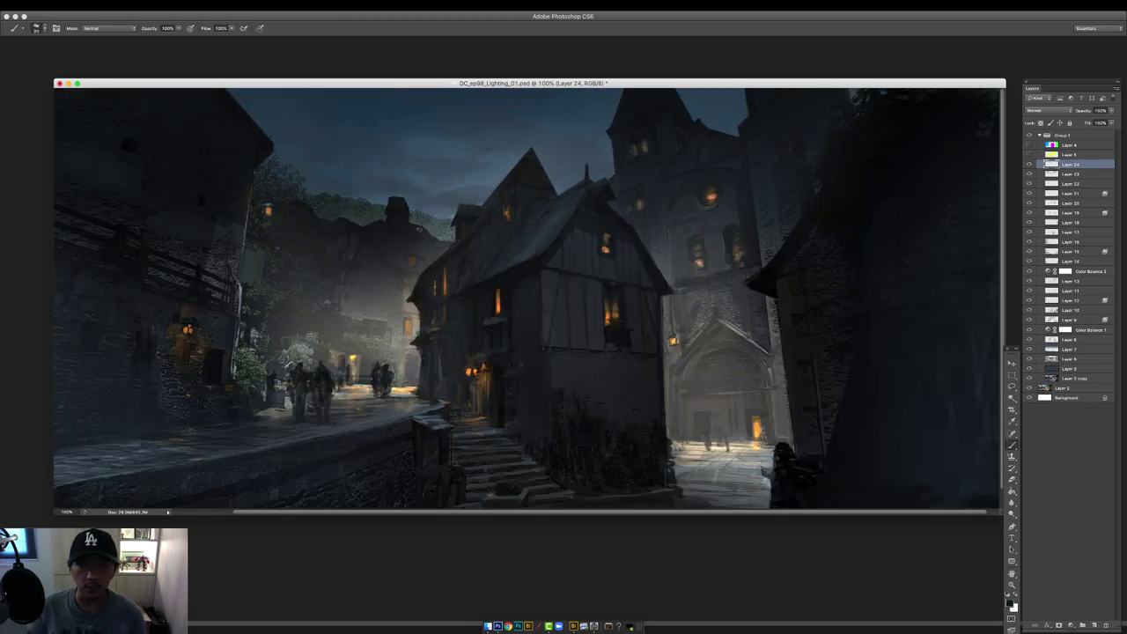
pyautogui.rightClick(287, 205)
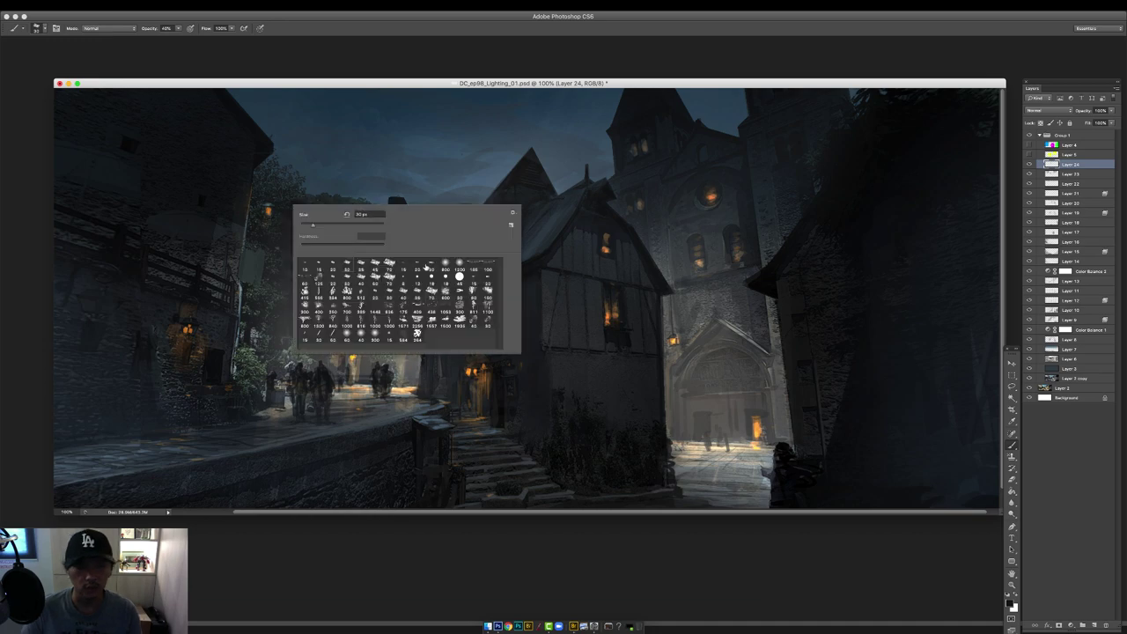
pyautogui.doubleClick(404, 265)
pyautogui.keyDown('alt'); pyautogui.click(271, 209); pyautogui.keyUp('alt')
pyautogui.click(1009, 603)
pyautogui.click(850, 169)
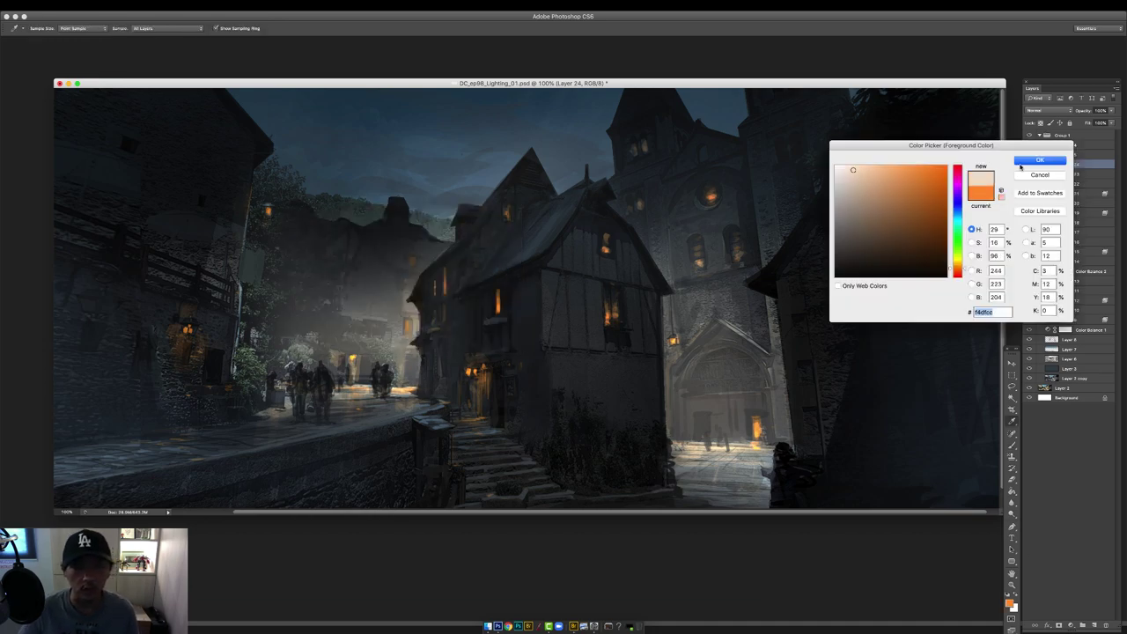
pyautogui.click(1039, 162)
# Add small pale highlights to the hanging lamp on the corner of the dark stone building.
pyautogui.keyDown('super'); pyautogui.click(267, 212); pyautogui.keyUp('super')
pyautogui.keyDown('alt'); pyautogui.keyDown('super'); pyautogui.click(306, 183); pyautogui.keyUp('super'); pyautogui.keyUp('alt')
pyautogui.keyDown('super'); pyautogui.click(497, 350); pyautogui.keyUp('super')
pyautogui.keyDown('super'); pyautogui.click(499, 352); pyautogui.keyUp('super')
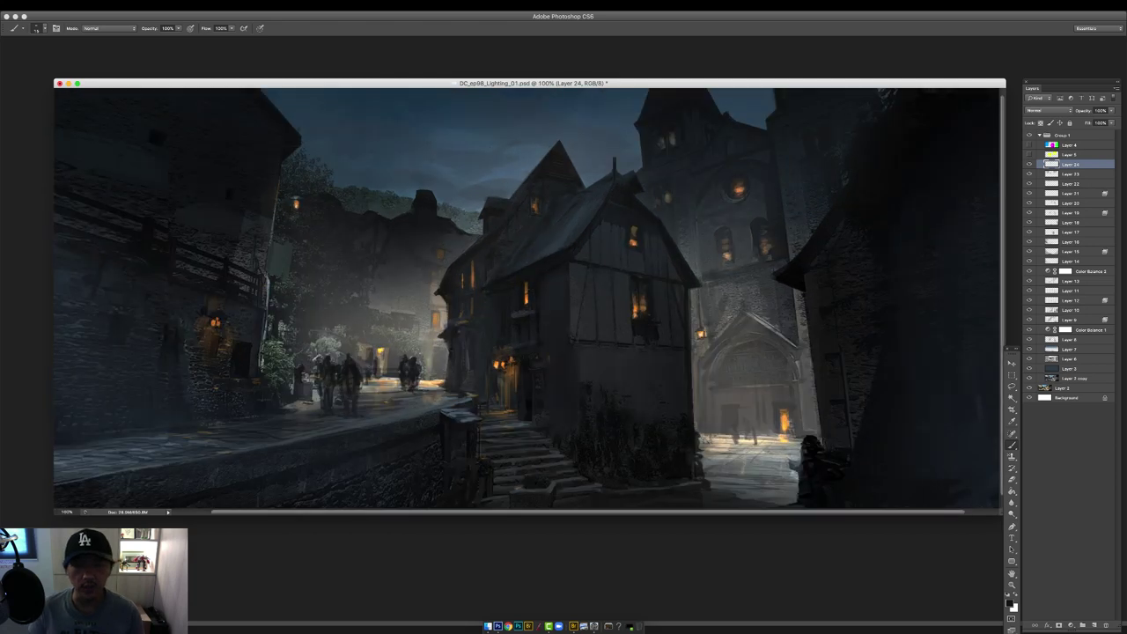
# Touch up the distant building's small lit window beside the half-timbered house with a sampled warm orange.
pyautogui.scroll(2, 635, 236)
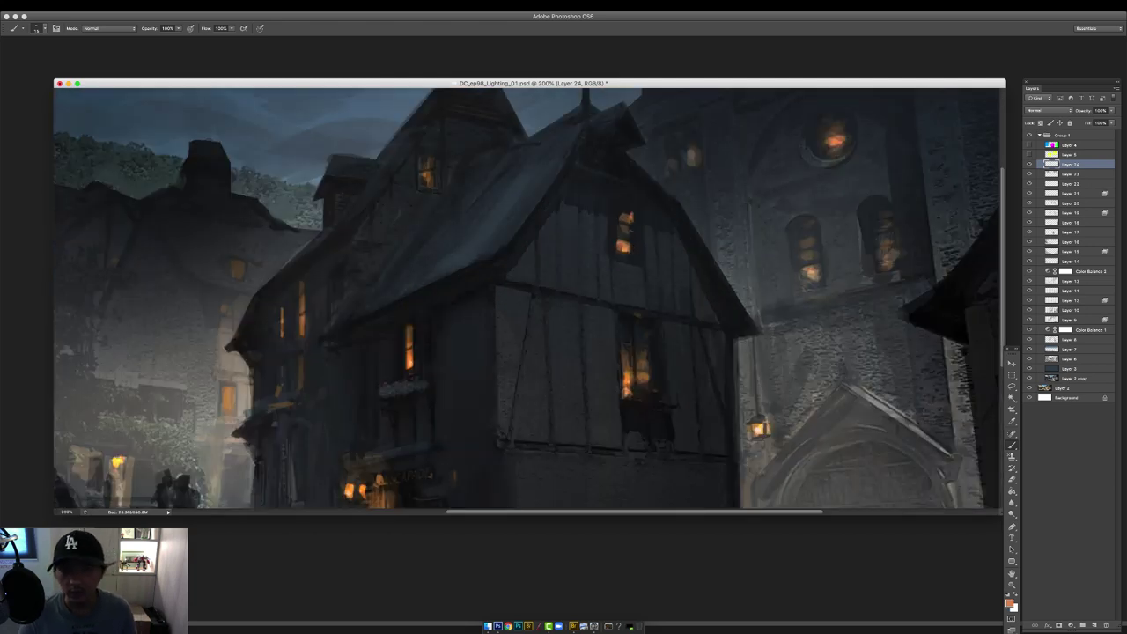
pyautogui.scroll(-1, 629, 216)
pyautogui.moveTo(663, 303); pyautogui.dragTo(661, 339)
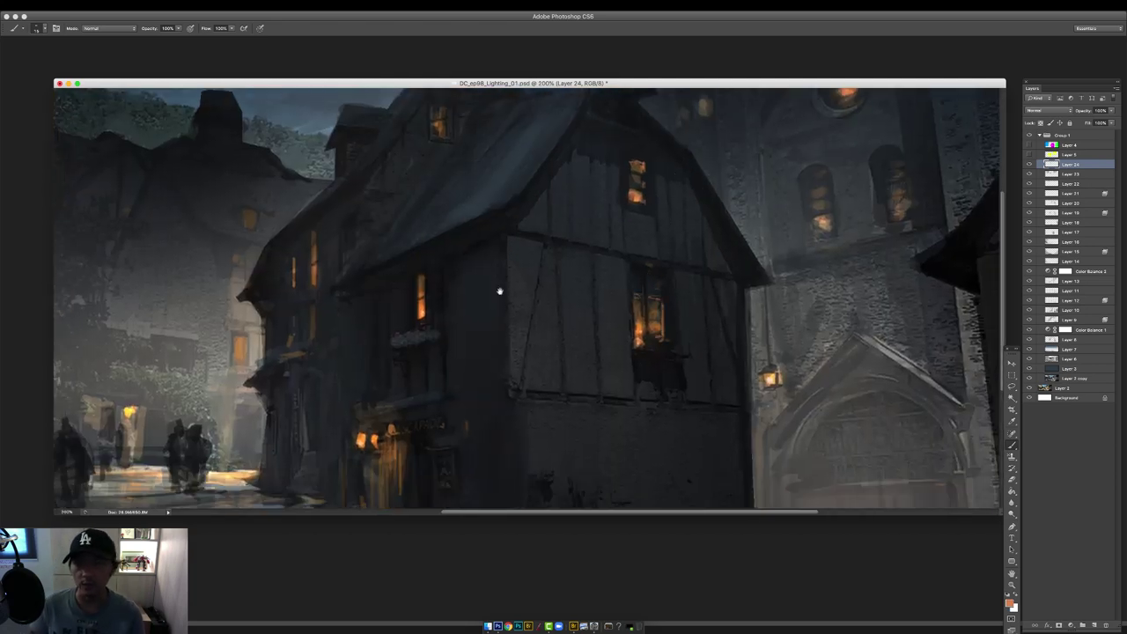
pyautogui.scroll(-3, 422, 275)
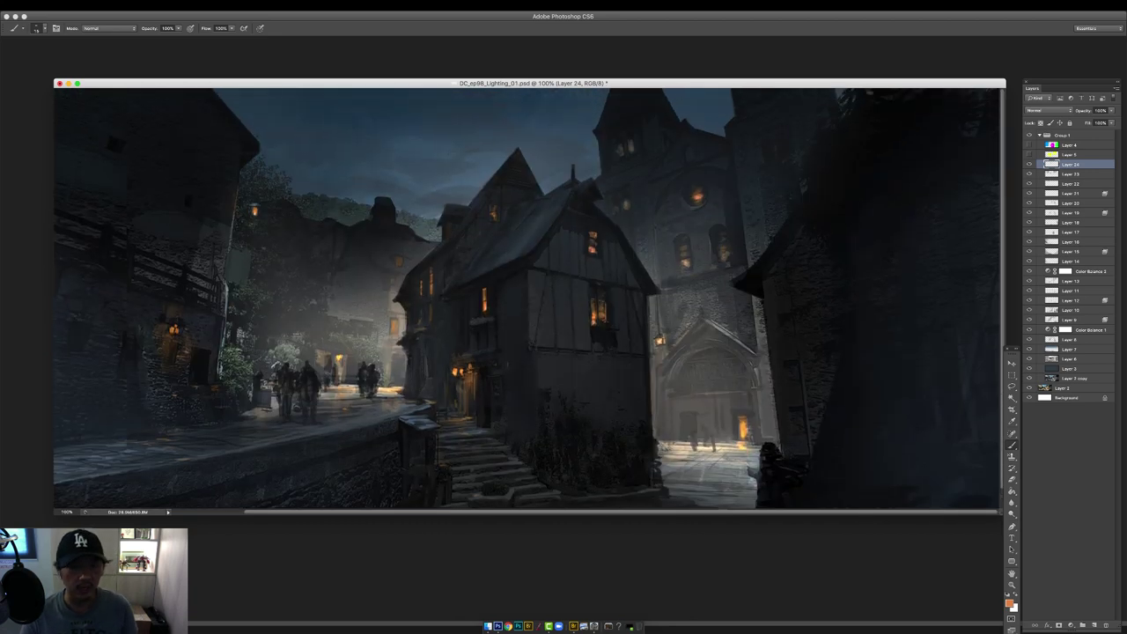
pyautogui.scroll(2, 335, 290)
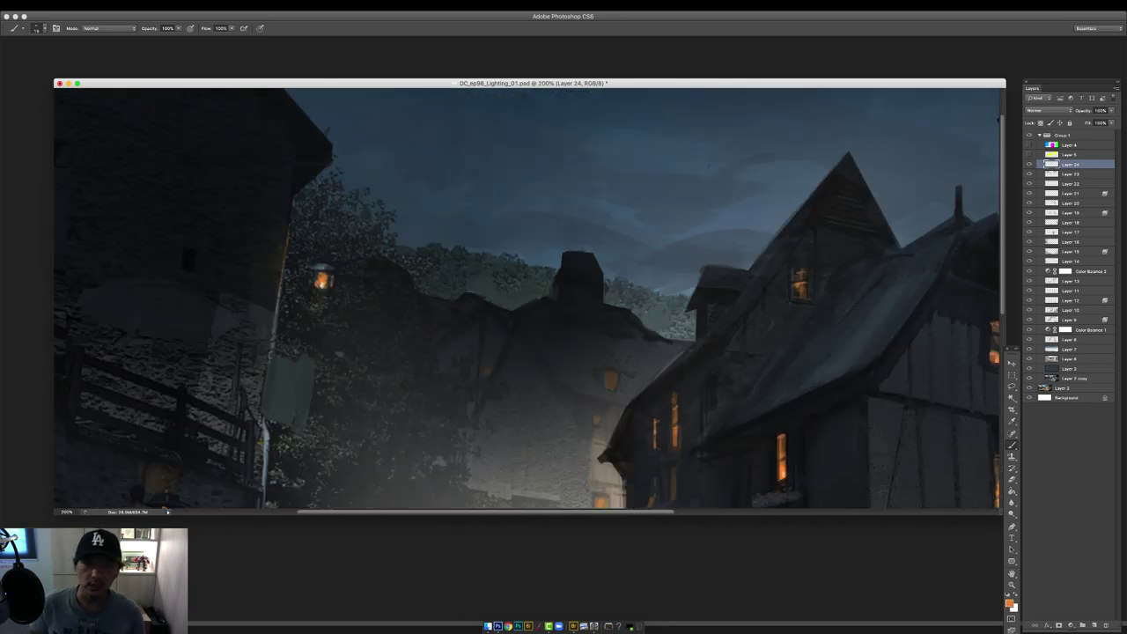
pyautogui.moveTo(546, 370); pyautogui.dragTo(436, 245)
pyautogui.keyDown('alt'); pyautogui.click(508, 252); pyautogui.keyUp('alt')
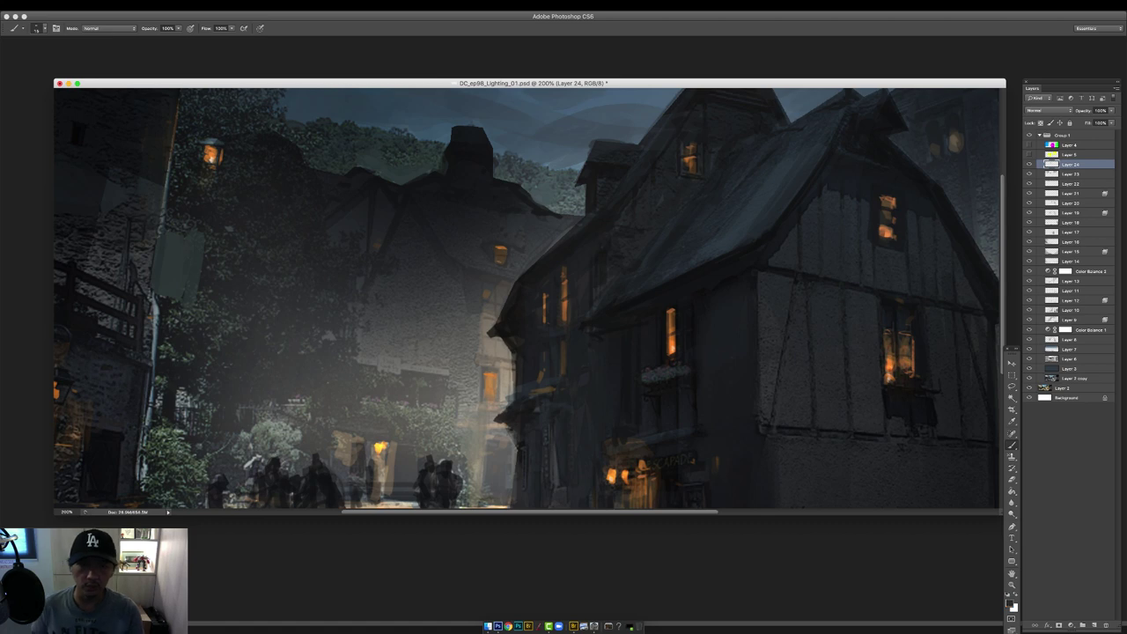
# Outline the distant building's gable with the Polygonal Lasso and repaint its shaded roof and wall with a textured brush.
pyautogui.scroll(-2, 489, 373)
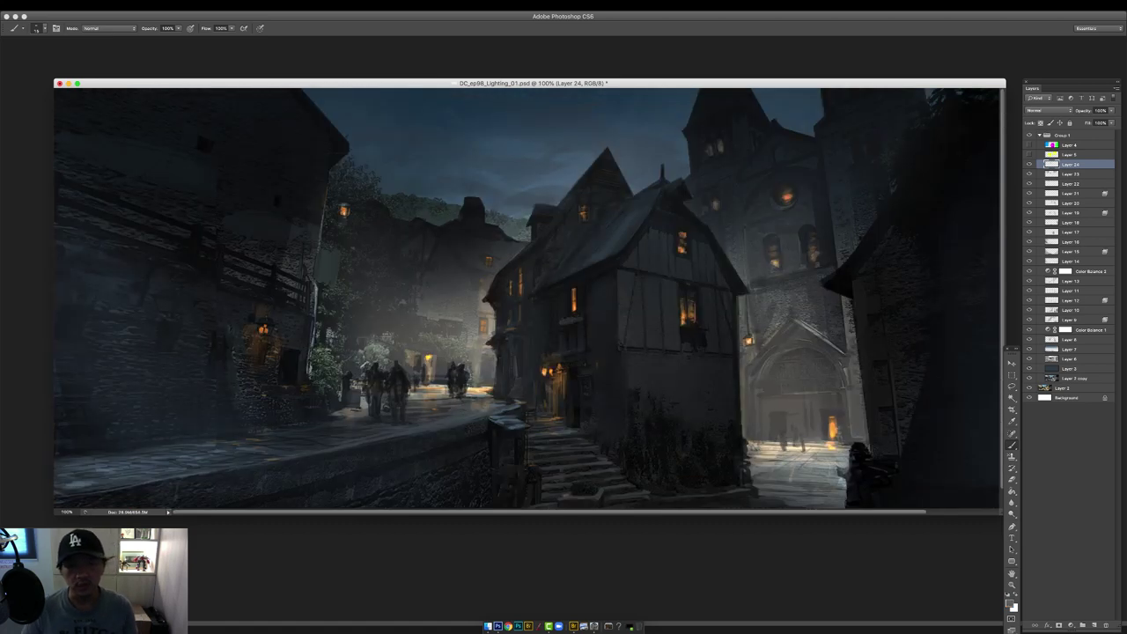
pyautogui.rightClick(481, 361)
pyautogui.press('Escape')
pyautogui.press('8')
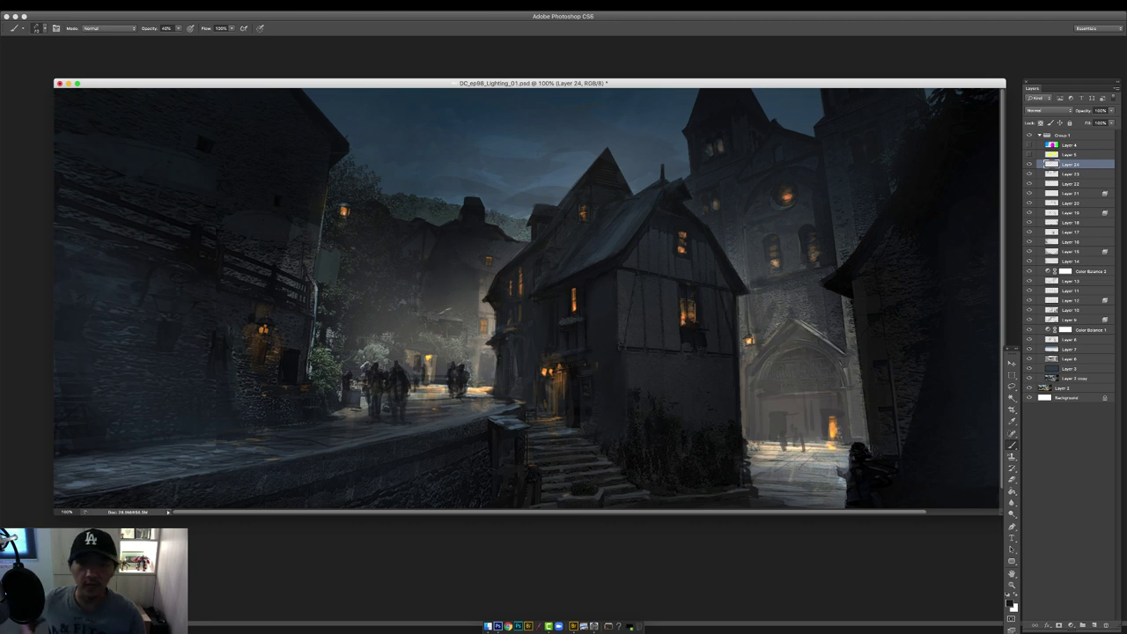
pyautogui.press('e')
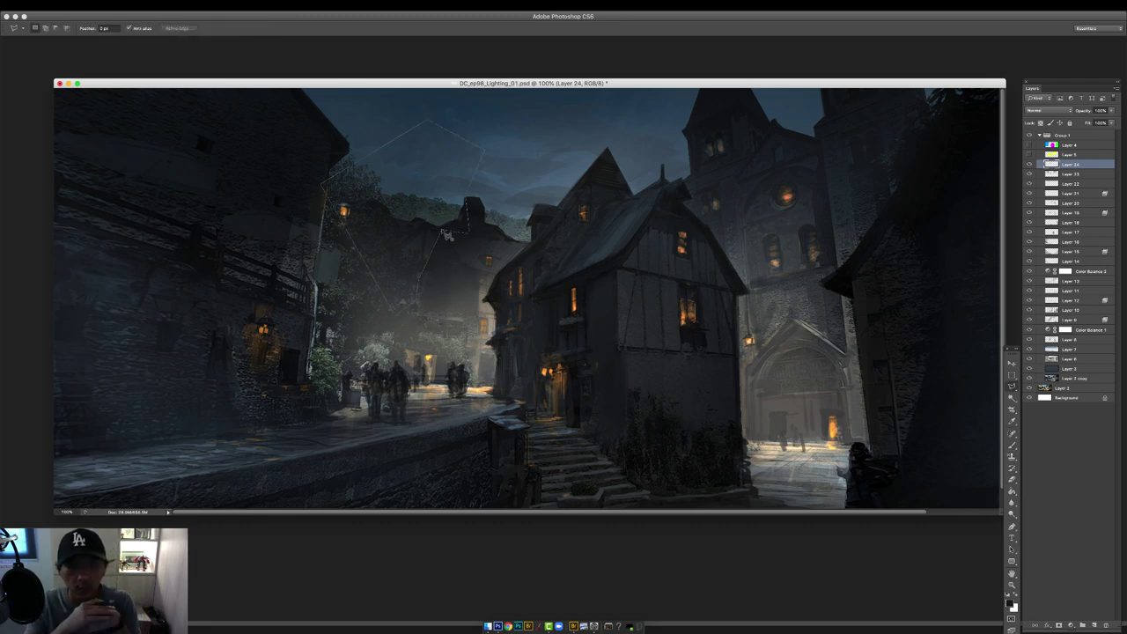
pyautogui.press('b')
pyautogui.rightClick(462, 231)
pyautogui.press('Escape')
pyautogui.press('l')
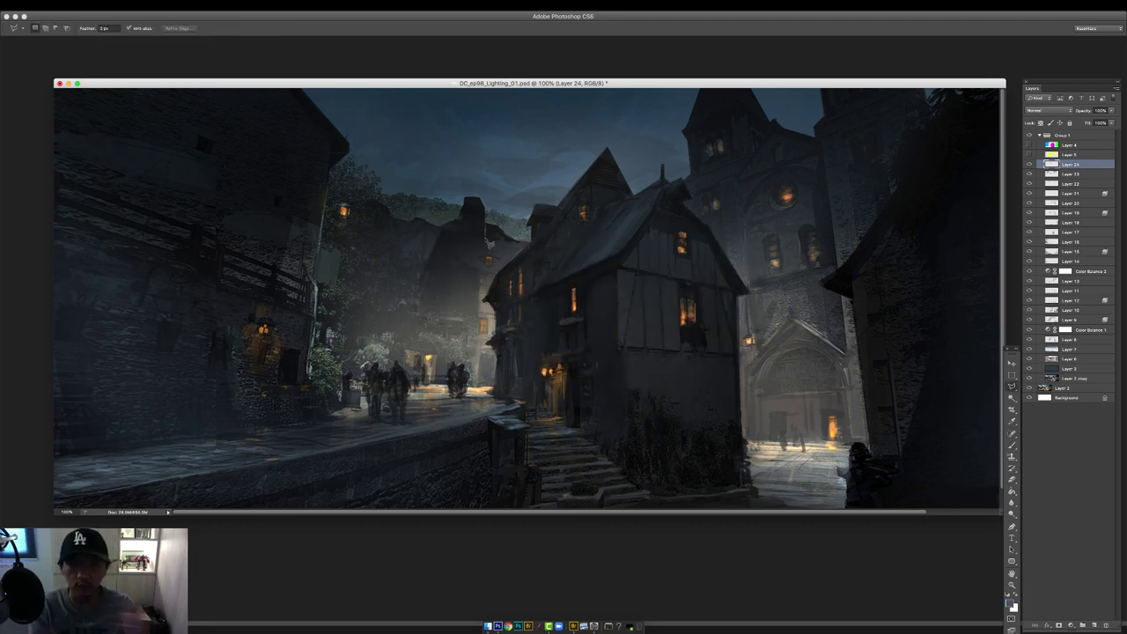
pyautogui.press('b')
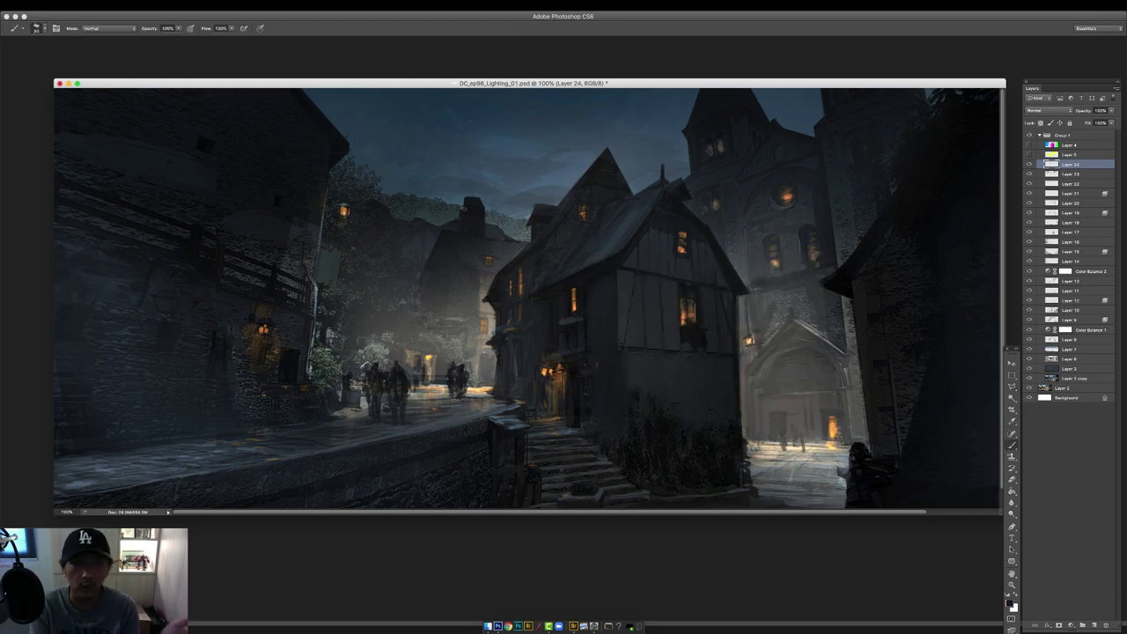
# Sample a dark colour beside the half-timbered house's entrance and save the image.
pyautogui.press('super+minus')
pyautogui.press('x')
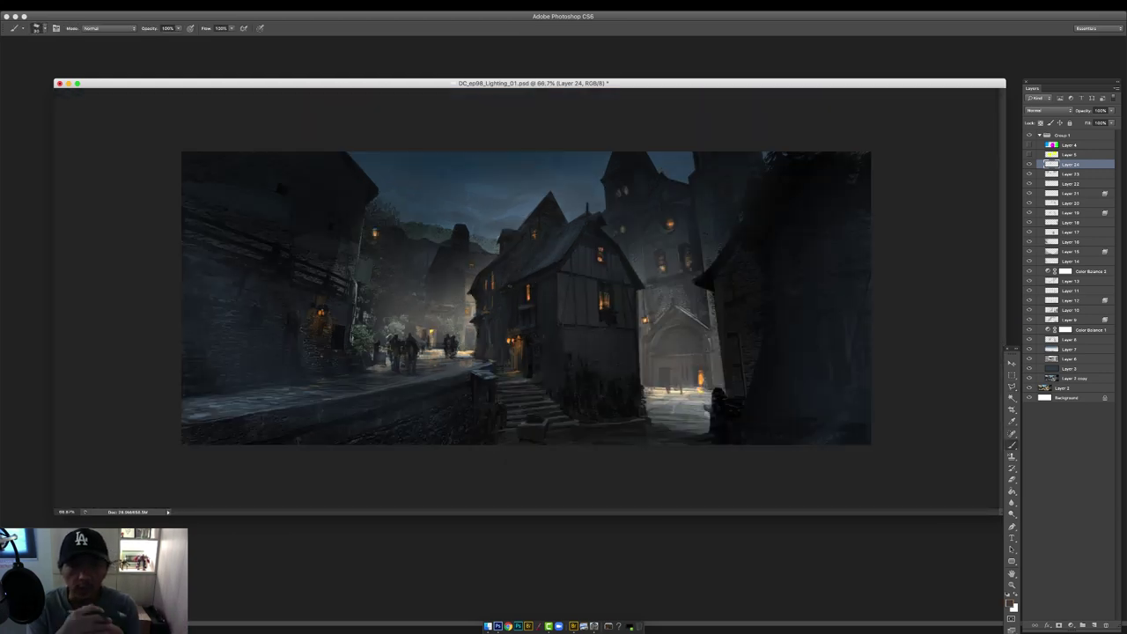
pyautogui.keyDown('alt'); pyautogui.click(531, 362); pyautogui.keyUp('alt')
pyautogui.press('super+0')
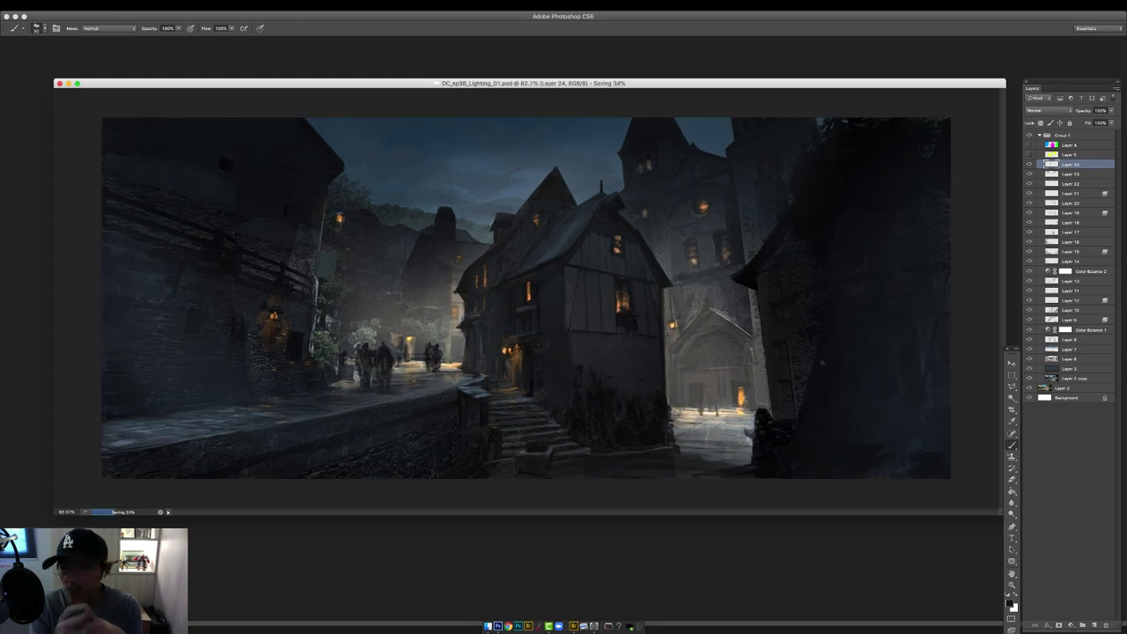
# Paint broad dark ground strokes beside the foreground figure and touch up the edge of the dark building above it.
pyautogui.rightClick(837, 389)
pyautogui.rightClick(926, 453)
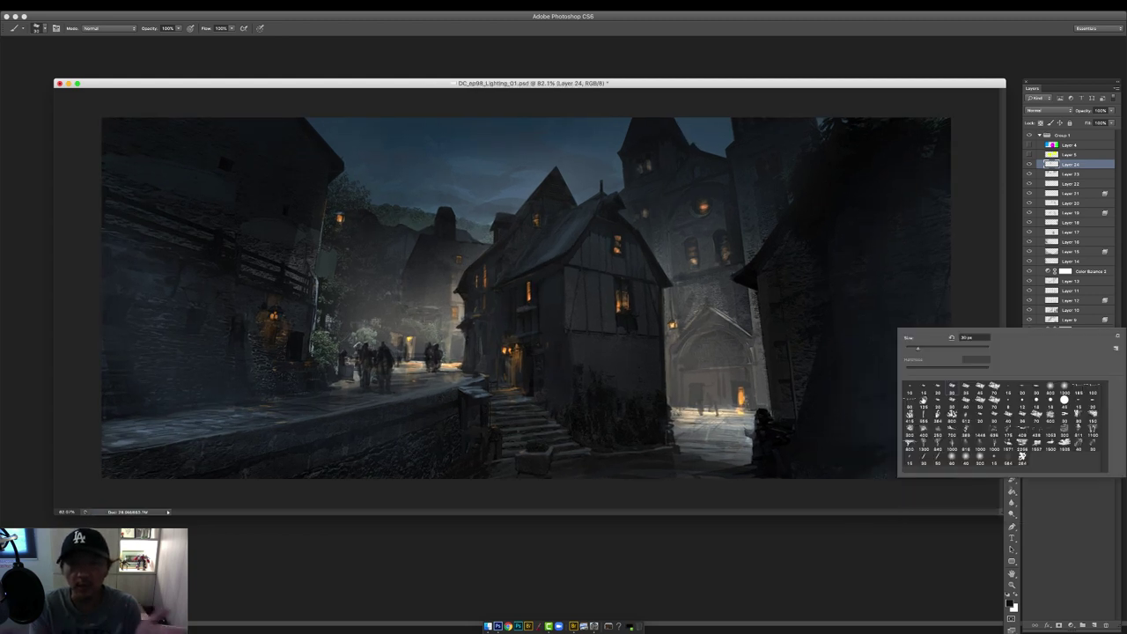
pyautogui.doubleClick(1064, 397)
pyautogui.moveTo(727, 461)
pyautogui.mouseDown()
pyautogui.moveTo(897, 451)
pyautogui.moveTo(933, 464)
pyautogui.mouseUp()
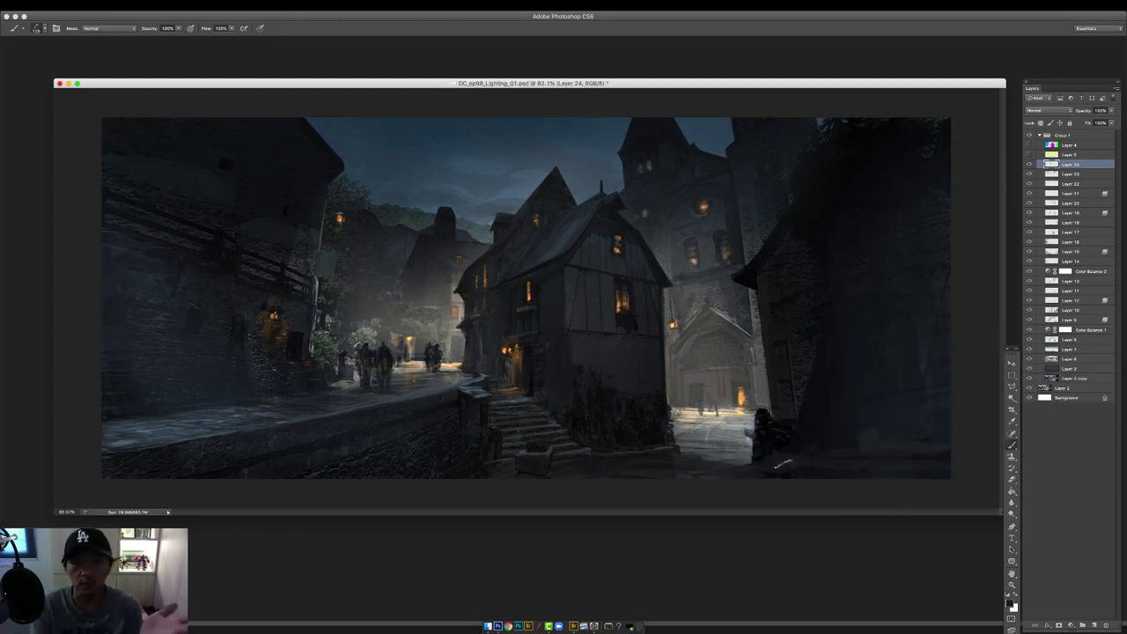
pyautogui.moveTo(784, 464); pyautogui.dragTo(871, 461)
pyautogui.rightClick(853, 429)
pyautogui.doubleClick(1016, 493)
pyautogui.moveTo(768, 300); pyautogui.dragTo(770, 414)
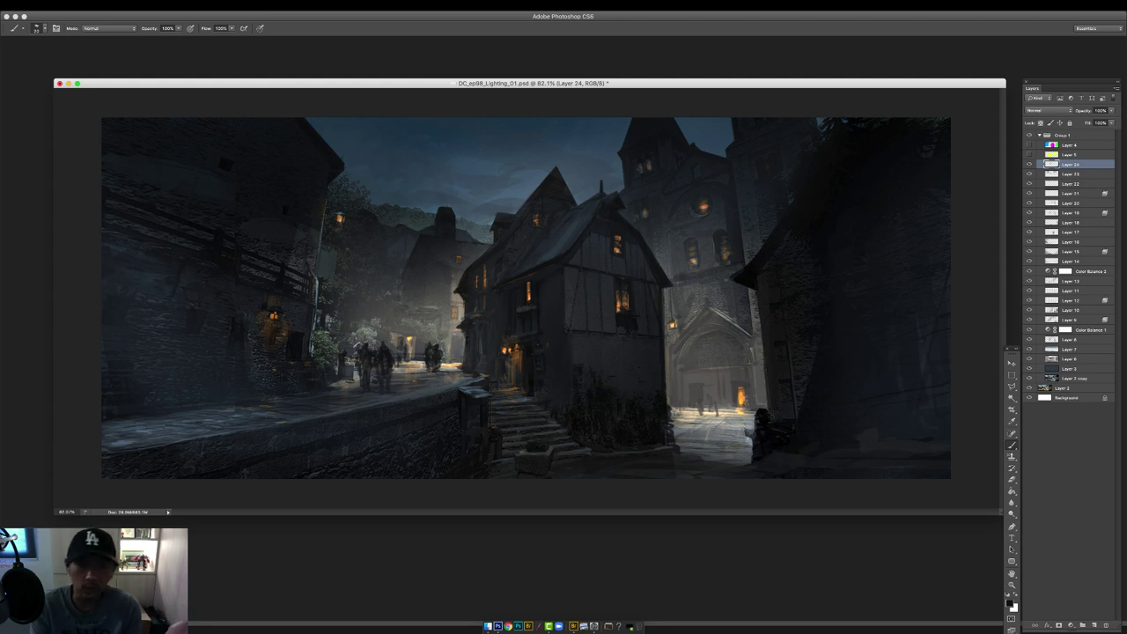
# Paint bluish tile texture onto the half-timbered house's roof with a brush at 40% opacity.
pyautogui.rightClick(740, 207)
pyautogui.press('Escape')
pyautogui.press('4')
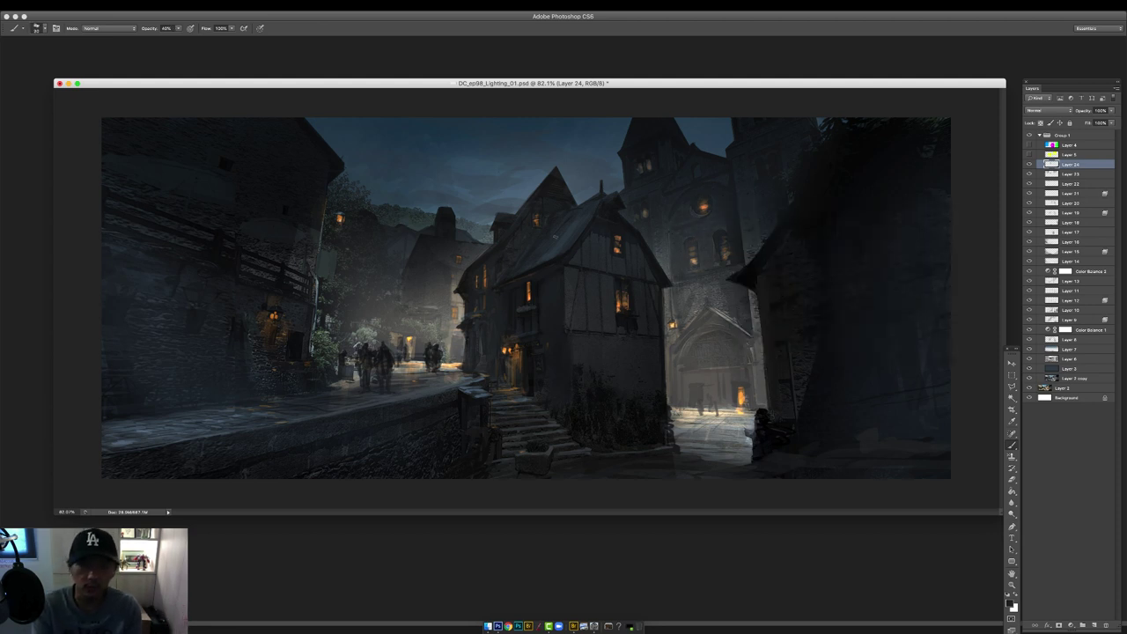
pyautogui.scroll(1, 553, 242)
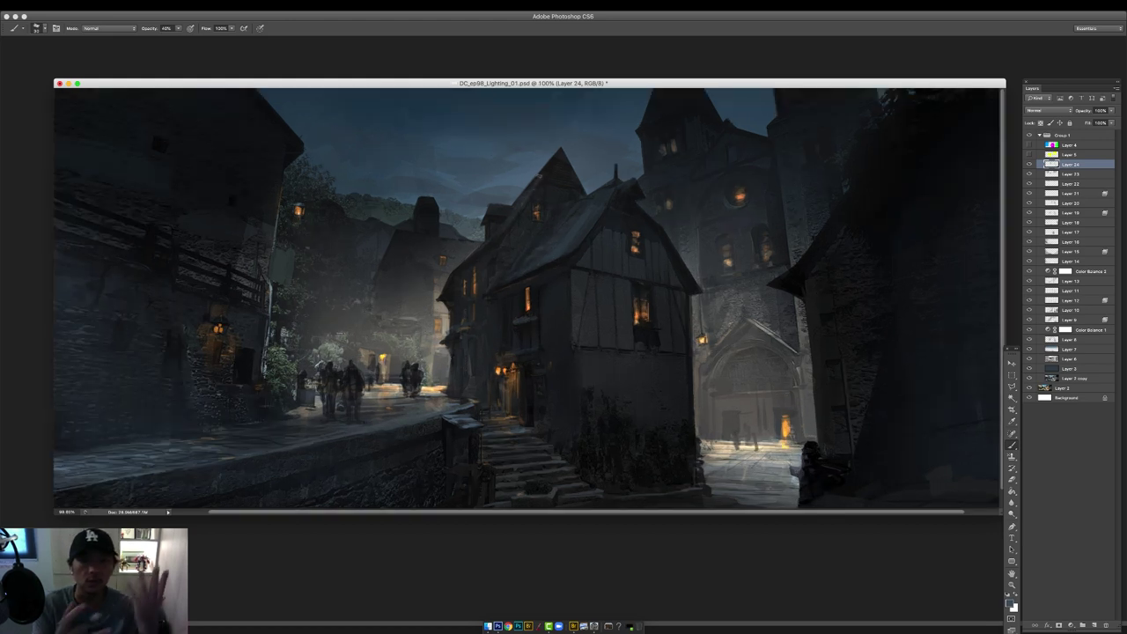
pyautogui.rightClick(543, 207)
pyautogui.press('Escape')
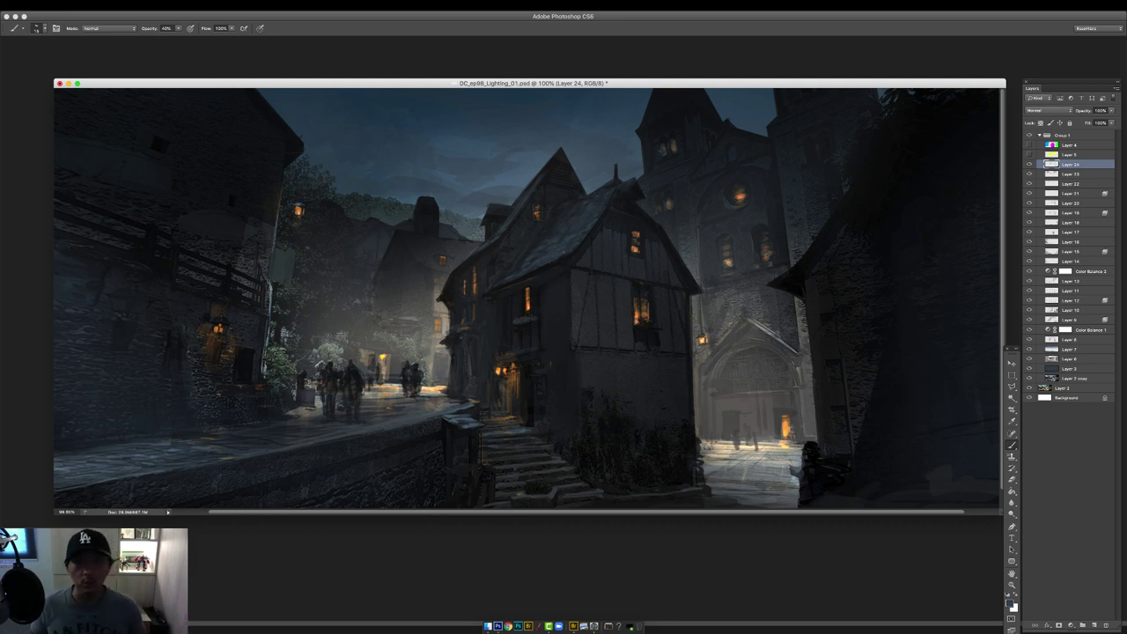
pyautogui.keyDown('alt'); pyautogui.click(543, 268); pyautogui.keyUp('alt')
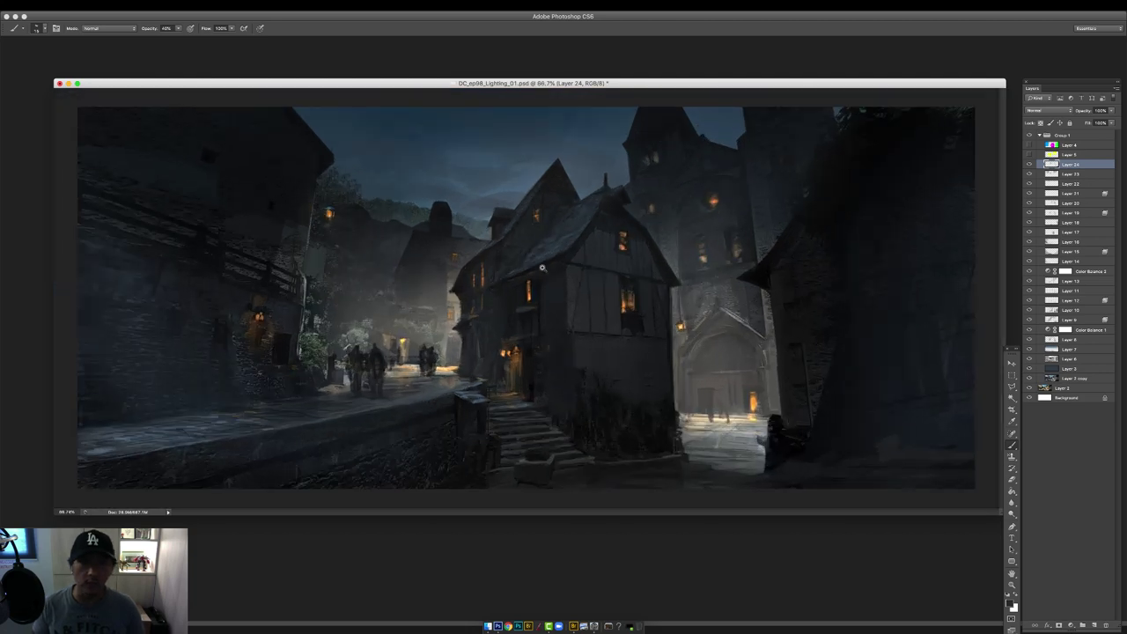
pyautogui.scroll(-1, 532, 322)
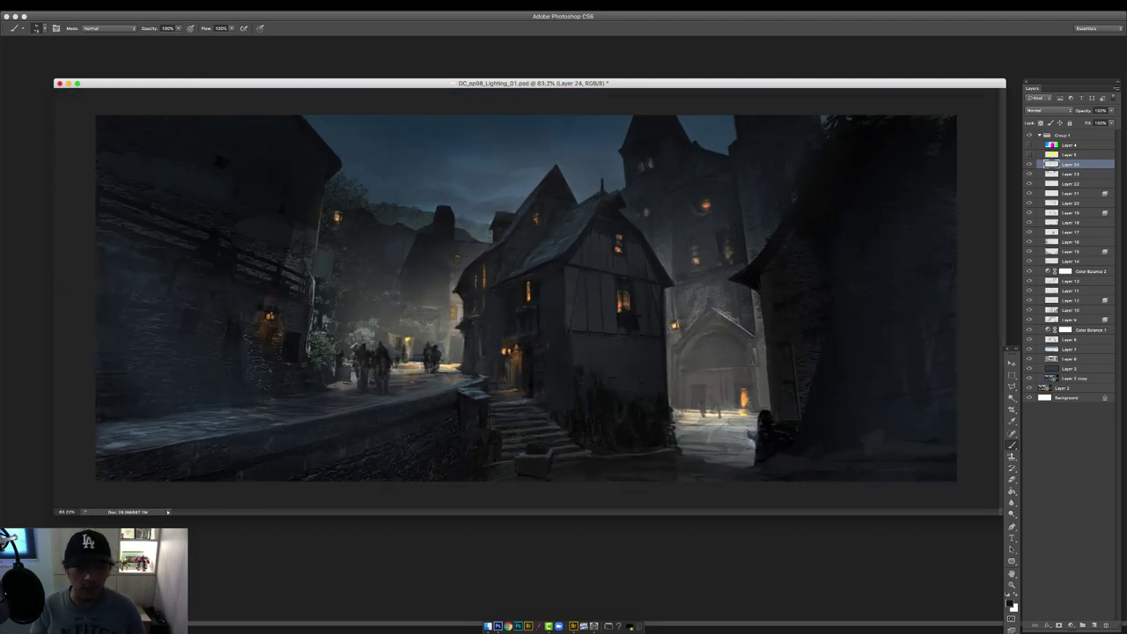
# Paint a moonlit cap on the post at the end of the stone wall beside the stairs.
pyautogui.click(483, 402)
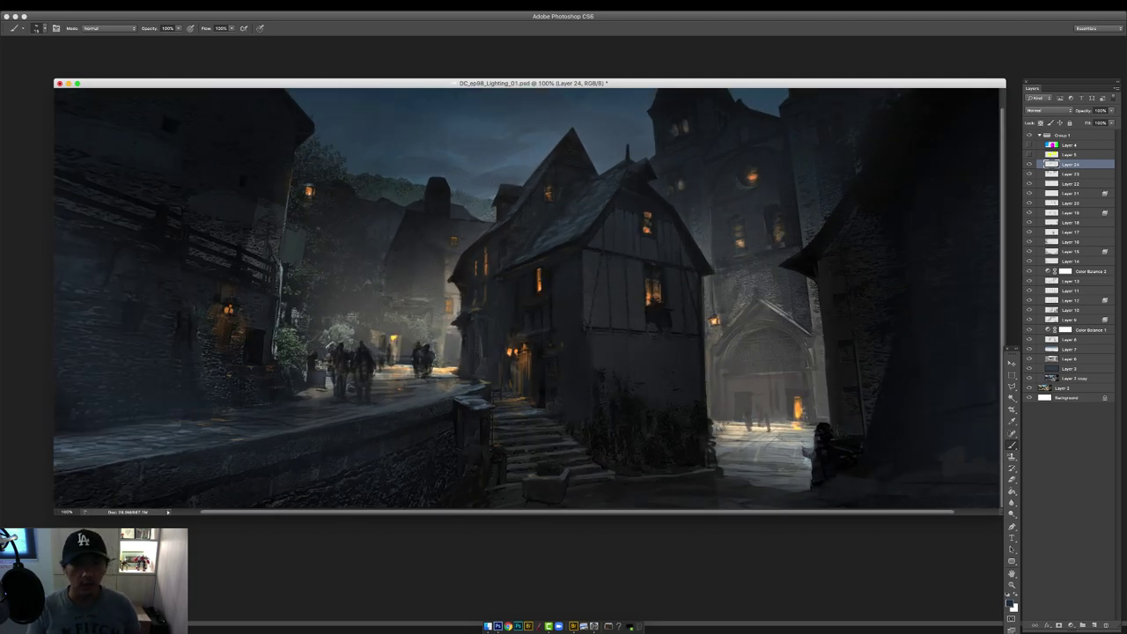
pyautogui.click(480, 394)
pyautogui.keyDown('alt'); pyautogui.click(480, 395); pyautogui.keyUp('alt')
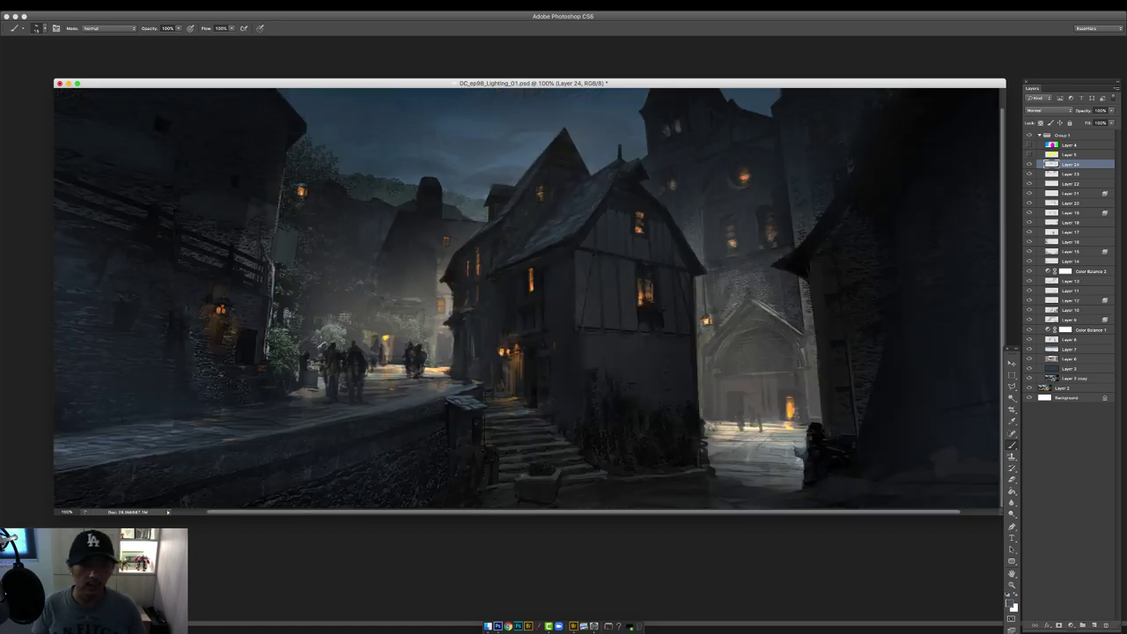
# Touch up the distant street figures with a sampled colour and switch to a full-screen view without panels.
pyautogui.keyDown('alt'); pyautogui.click(413, 342); pyautogui.keyUp('alt')
pyautogui.click(413, 343)
pyautogui.press('Tab')
pyautogui.press('f')
pyautogui.click(480, 302)
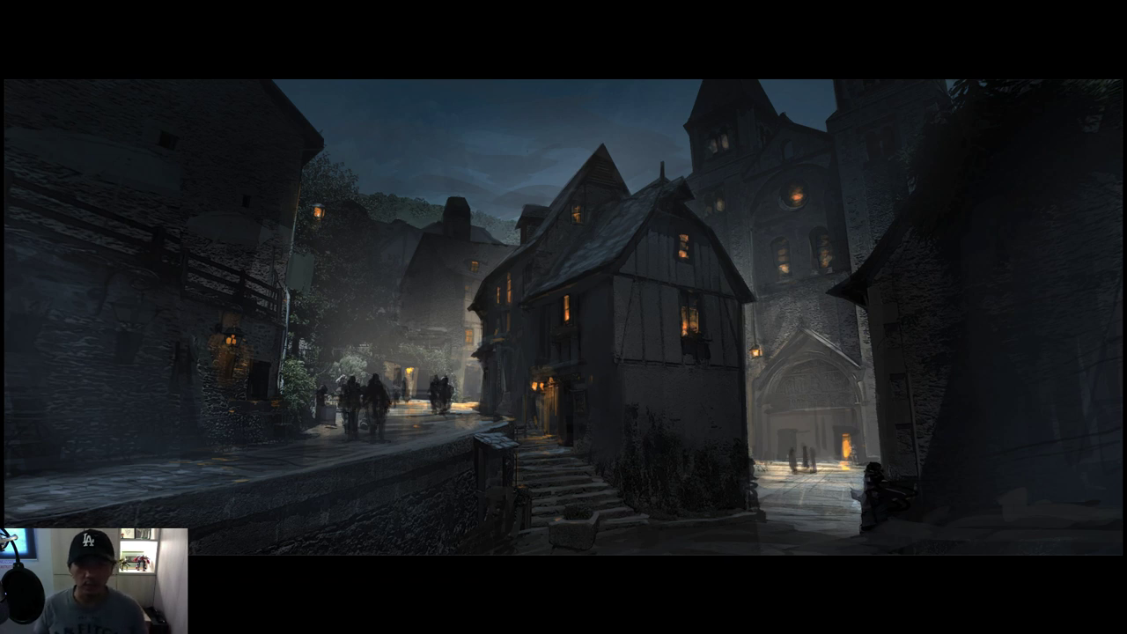
# Choose a different brush and repaint the distant pair of street figures in a lighter, hazier grey.
pyautogui.rightClick(375, 397)
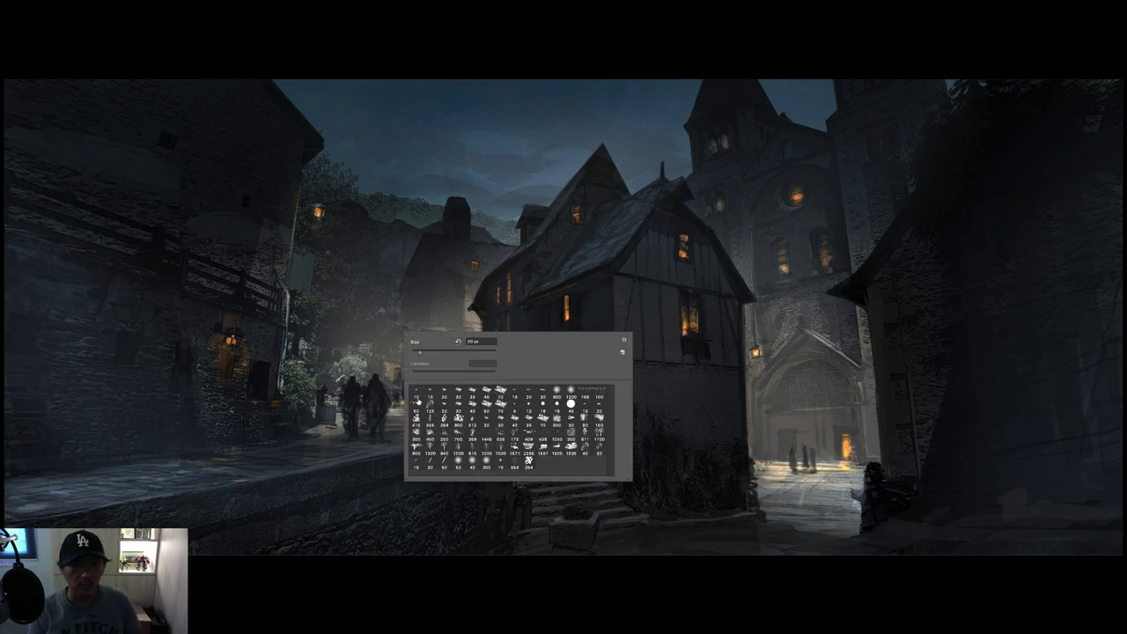
pyautogui.doubleClick(419, 401)
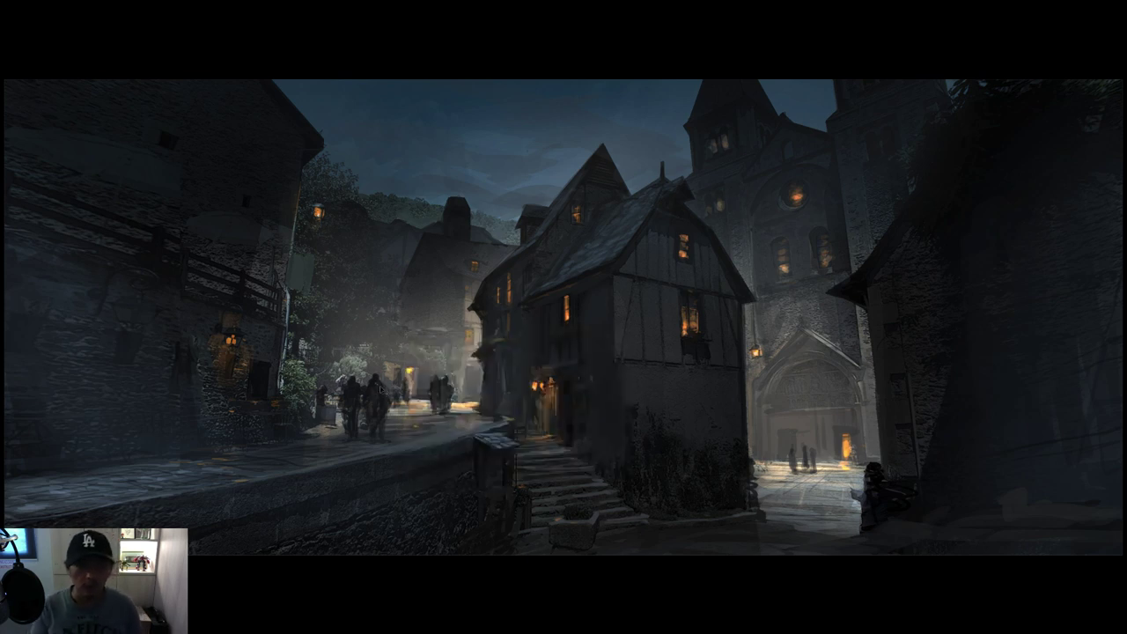
pyautogui.rightClick(382, 388)
pyautogui.press('Escape')
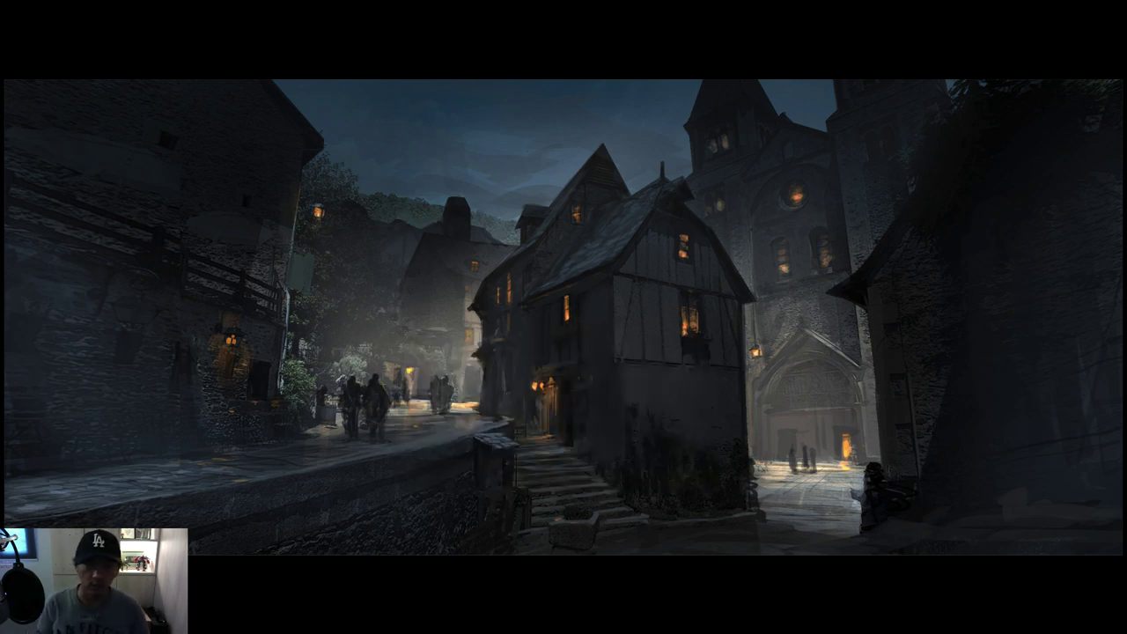
# Brighten the street lamps with yellow cores, then add a new layer and lighten the glowing doorways of the church and distant building.
pyautogui.rightClick(405, 298)
pyautogui.press('Escape')
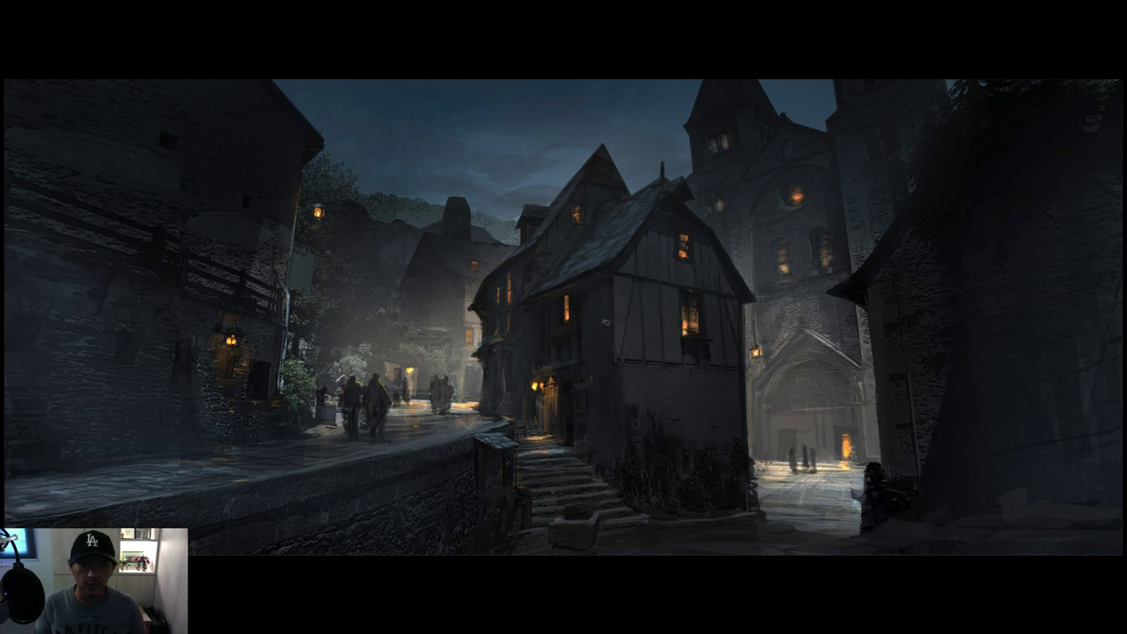
pyautogui.press('Tab')
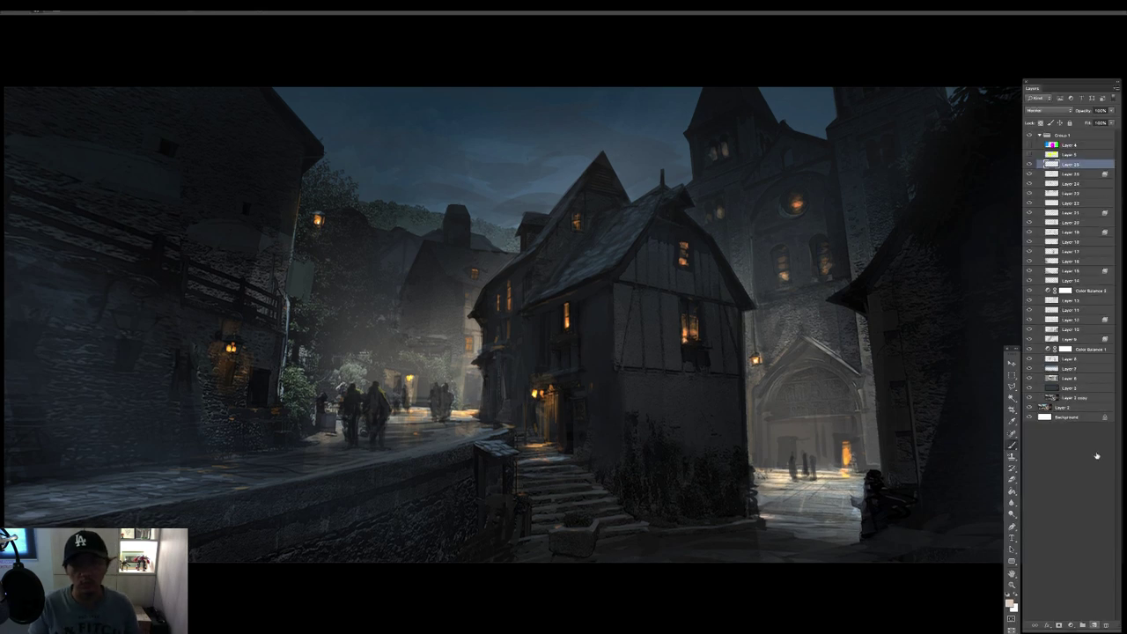
pyautogui.press('Tab')
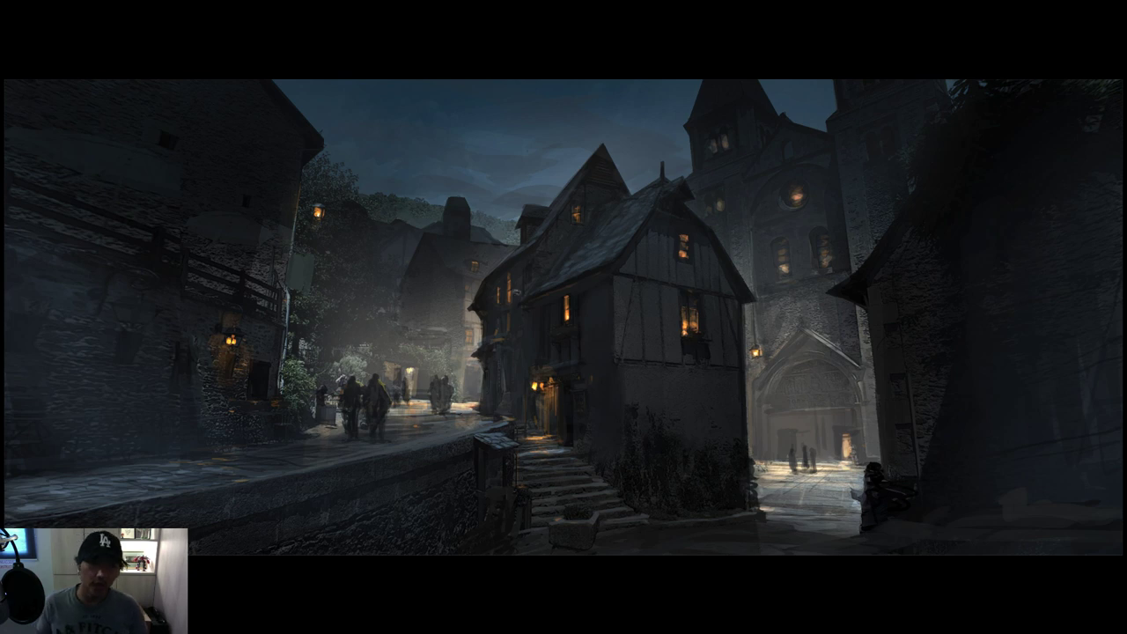
# Add another new layer and paint bluish ground strokes across the foreground beside the crouching figure.
pyautogui.scroll(-1, 690, 248)
pyautogui.rightClick(700, 268)
pyautogui.press('Escape')
pyautogui.press('Tab')
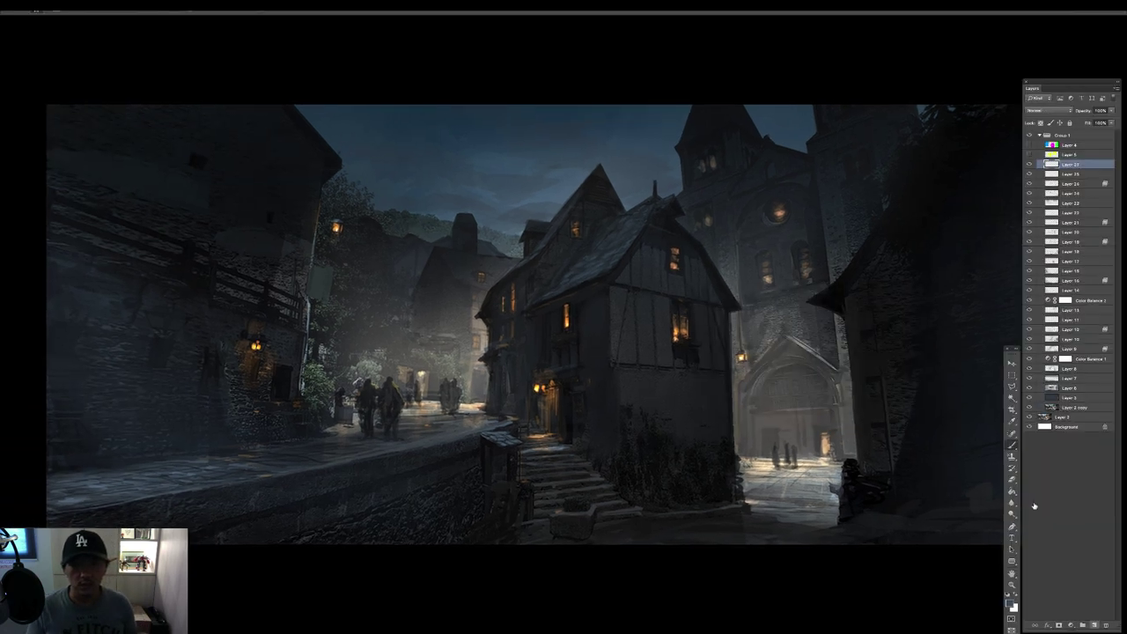
pyautogui.press('Tab')
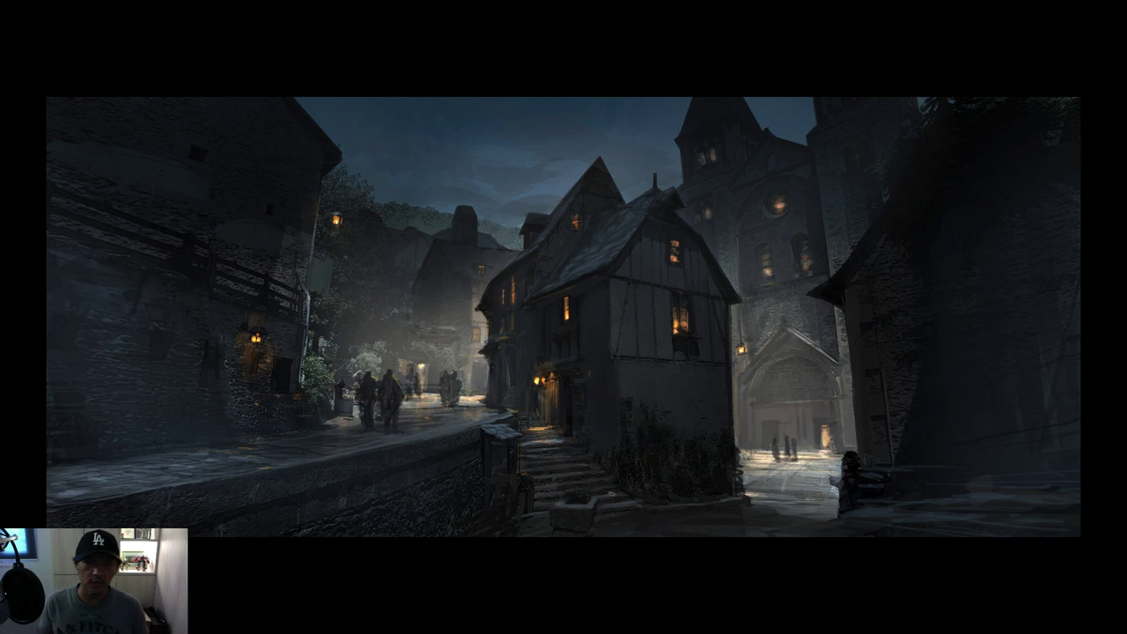
# Retouch the lit ground beside the church figures and brush soft haze over the distant building at the street's end.
pyautogui.rightClick(812, 479)
pyautogui.moveTo(762, 462); pyautogui.dragTo(782, 460)
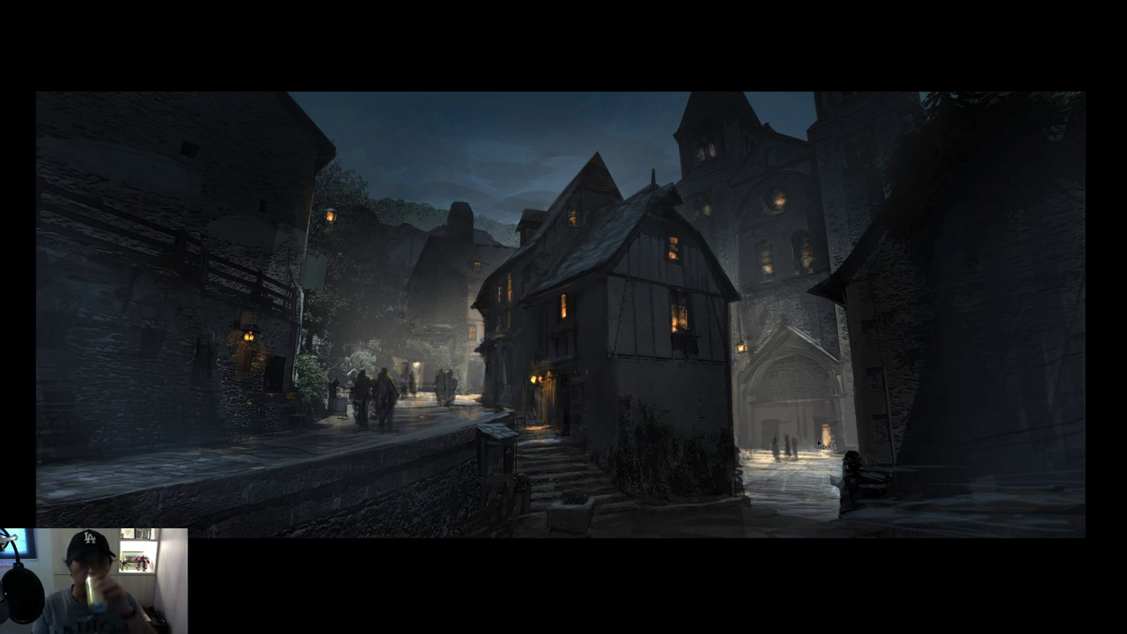
pyautogui.rightClick(292, 216)
pyautogui.doubleClick(460, 287)
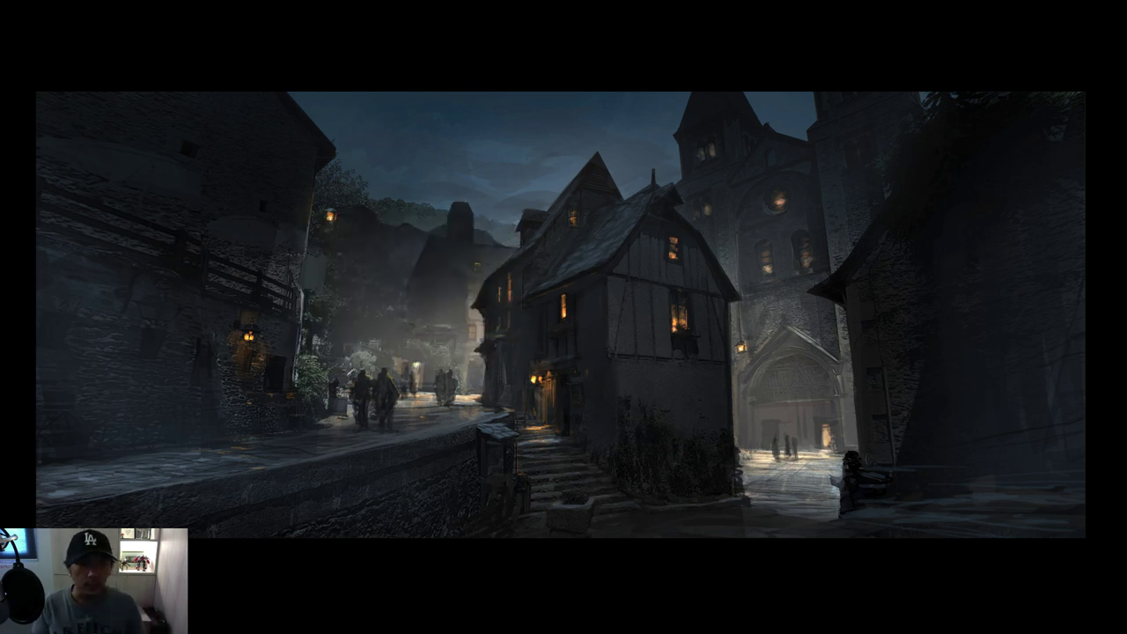
# Darken the pale pipe along the left building's corner and brush faint haze across the trees behind it.
pyautogui.rightClick(295, 280)
pyautogui.moveTo(301, 292); pyautogui.dragTo(294, 385)
pyautogui.doubleClick(421, 414)
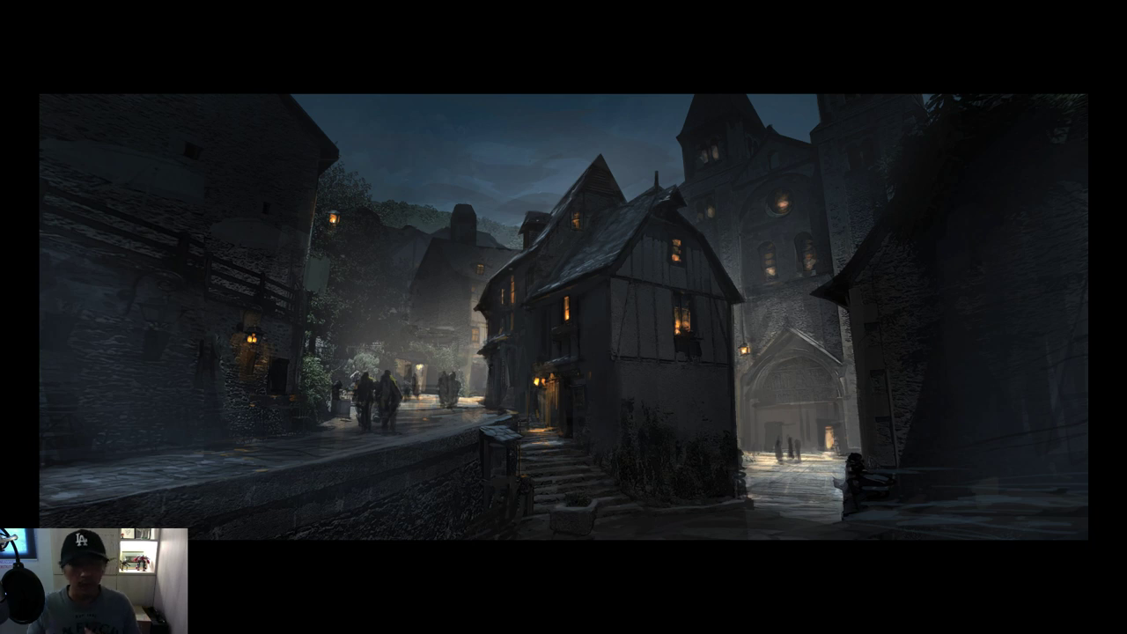
pyautogui.rightClick(323, 244)
pyautogui.moveTo(352, 291); pyautogui.dragTo(462, 308)
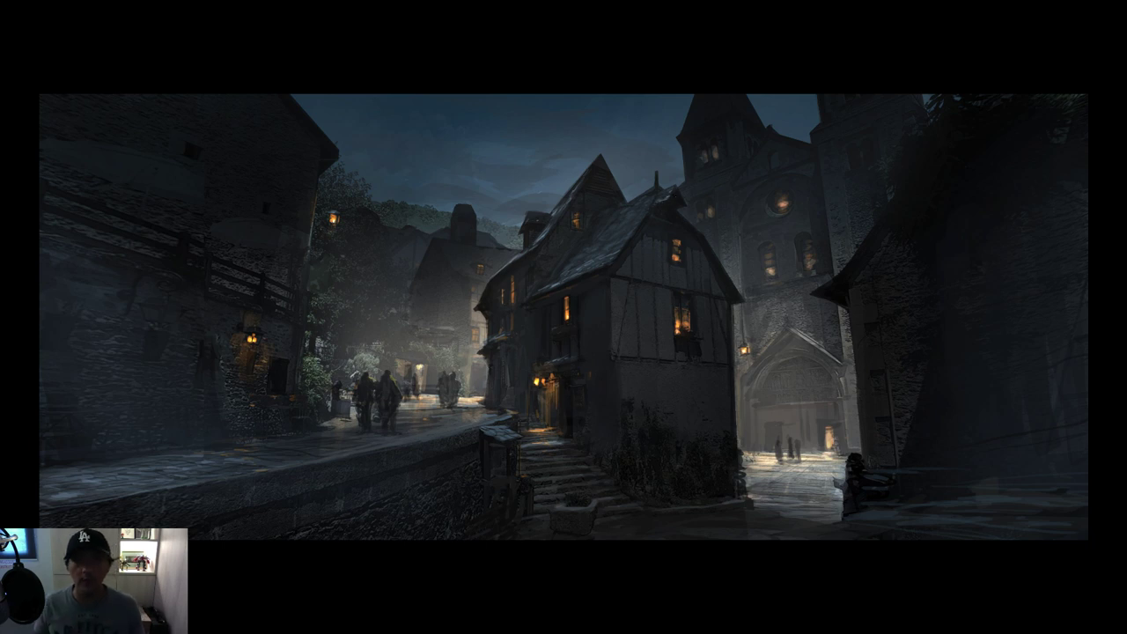
# Touch up the central house's lower wall and the area around its steps with dark sampled colours.
pyautogui.rightClick(567, 391)
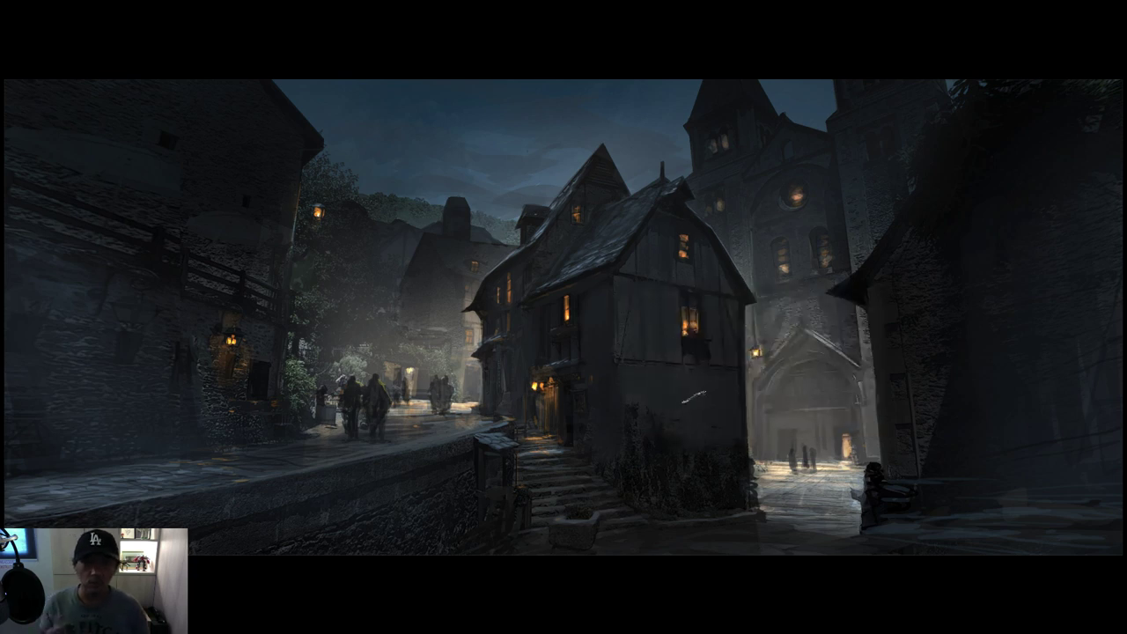
pyautogui.rightClick(626, 335)
pyautogui.doubleClick(685, 371)
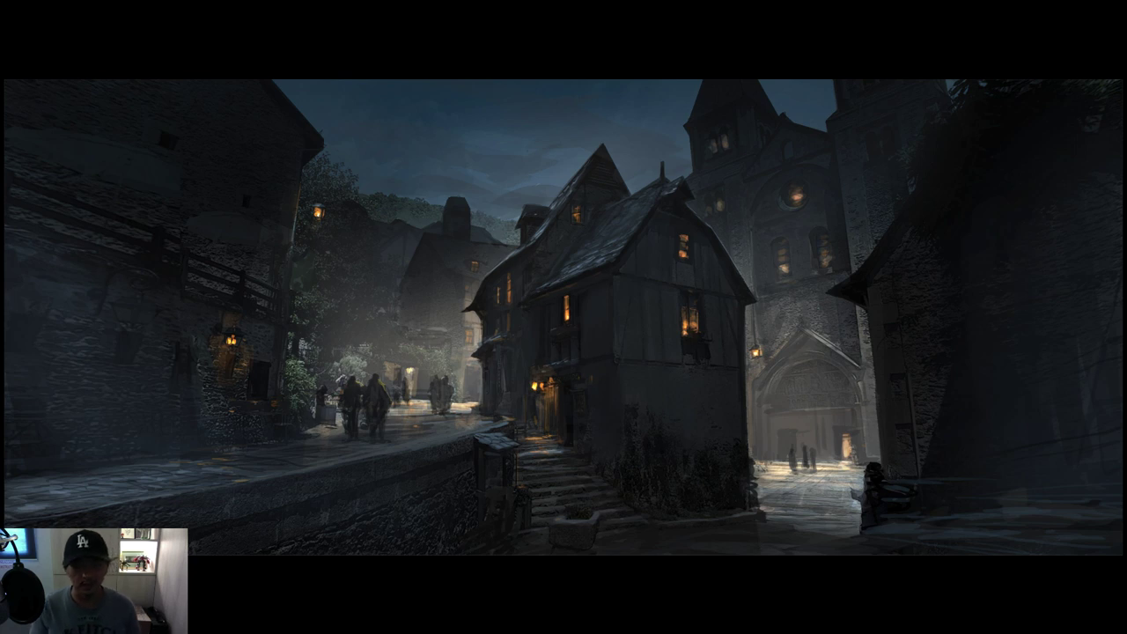
pyautogui.rightClick(578, 430)
pyautogui.click(565, 396)
# Leave the full-screen view and compare the painting with the original photo by hiding and showing Group 1.
pyautogui.press('f')
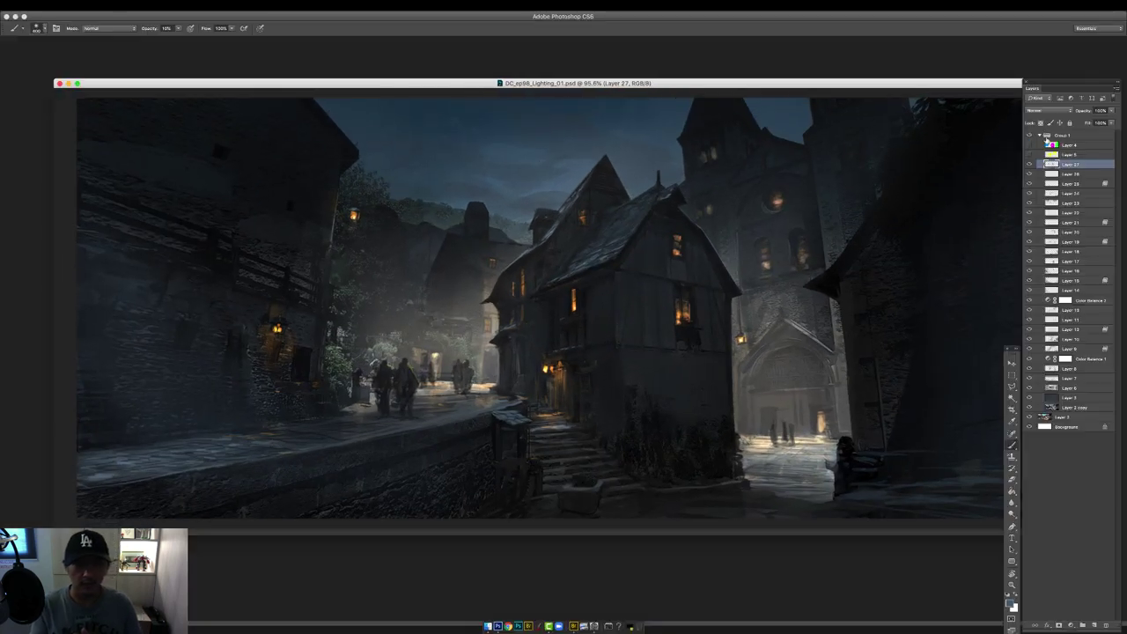
pyautogui.click(1029, 135)
pyautogui.click(1029, 135)
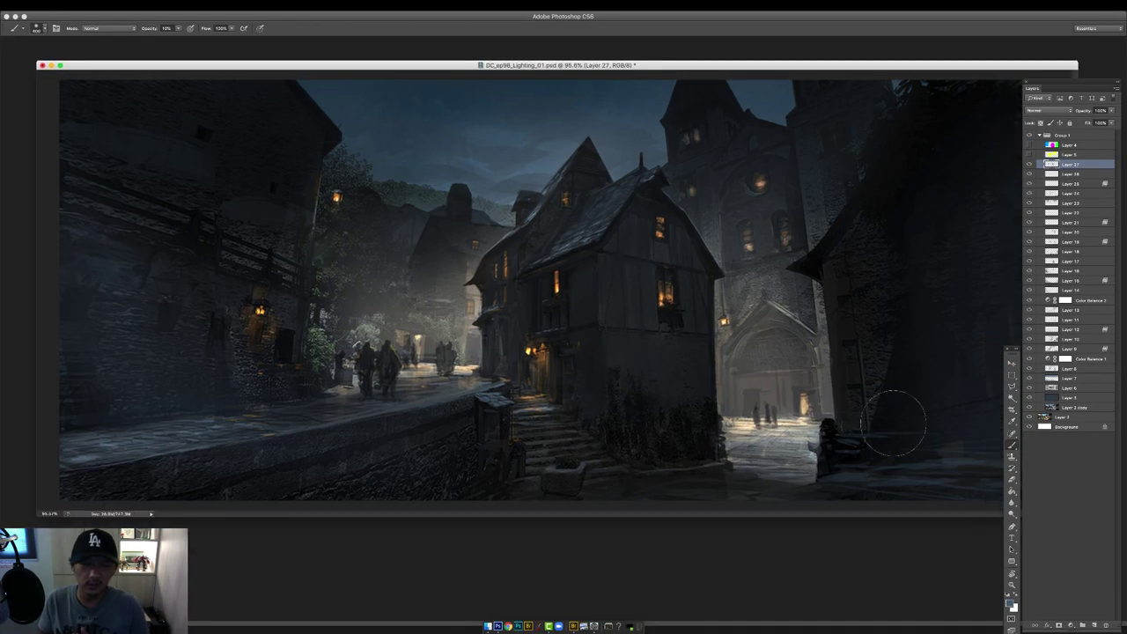
pyautogui.press('Tab')
pyautogui.press('super+minus')
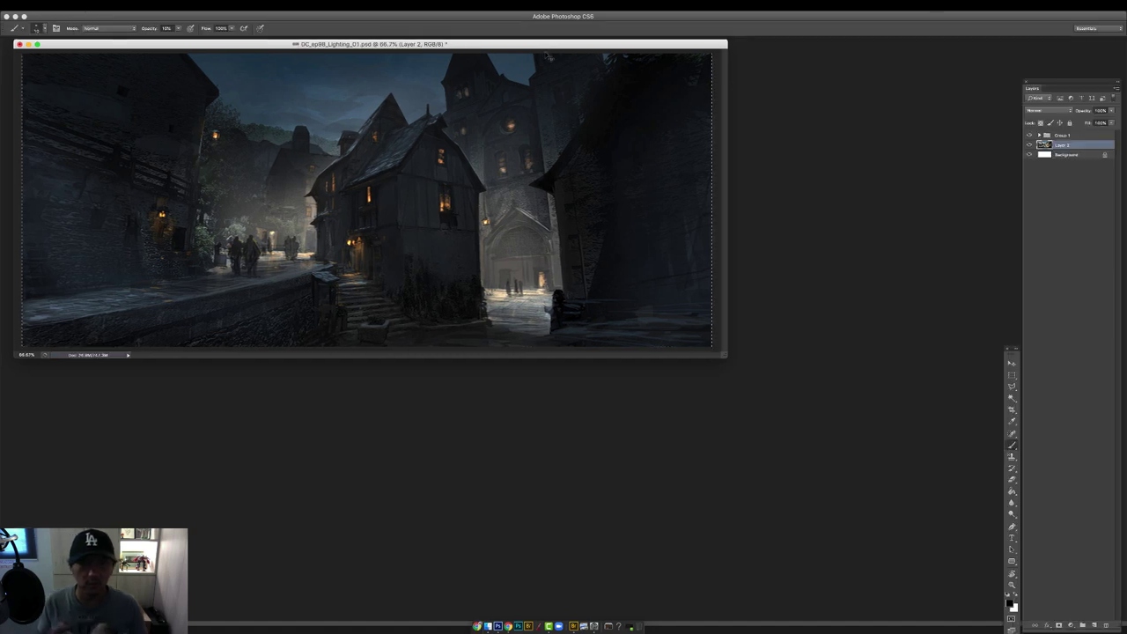
# Copy the full canvas, create a blank document of the same size, and shrink the painting's window to 50% zoom.
pyautogui.press('super+a')
pyautogui.press('super+c')
pyautogui.press('super+n')
pyautogui.click(753, 171)
pyautogui.moveTo(497, 50); pyautogui.dragTo(681, 165)
pyautogui.click(564, 114)
pyautogui.press('super+minus')
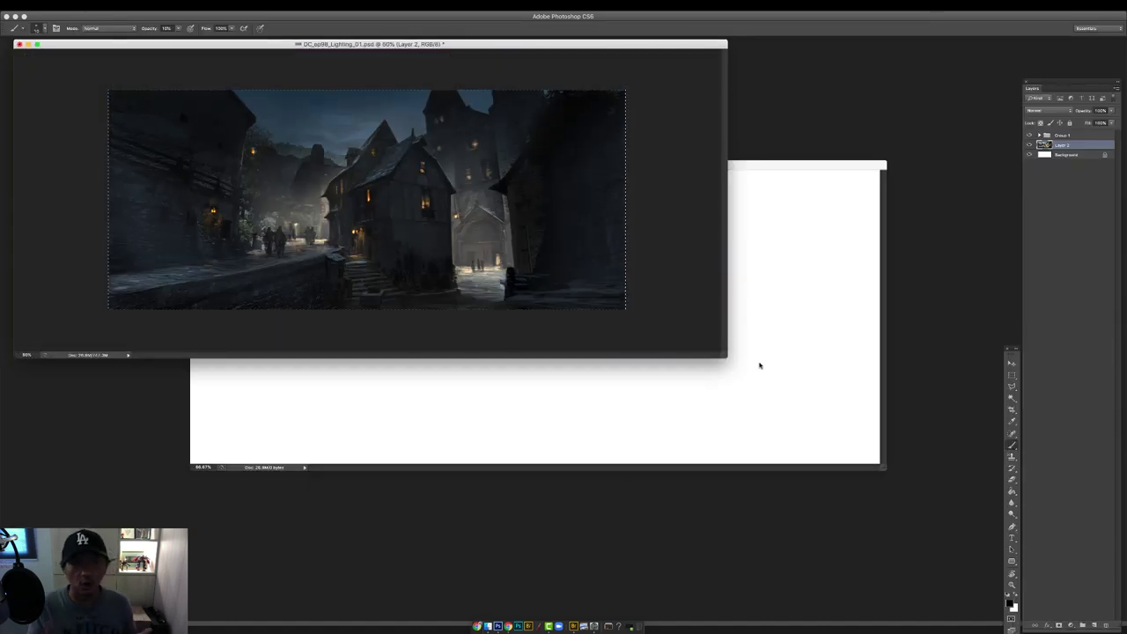
pyautogui.moveTo(726, 355); pyautogui.dragTo(539, 280)
pyautogui.moveTo(609, 167); pyautogui.dragTo(666, 240)
pyautogui.click(502, 203)
# Expand the painting's Group 1 to review its layers and compare the image with the group hidden and shown.
pyautogui.click(1040, 135)
pyautogui.click(1068, 145)
pyautogui.click(1070, 625)
pyautogui.click(1084, 516)
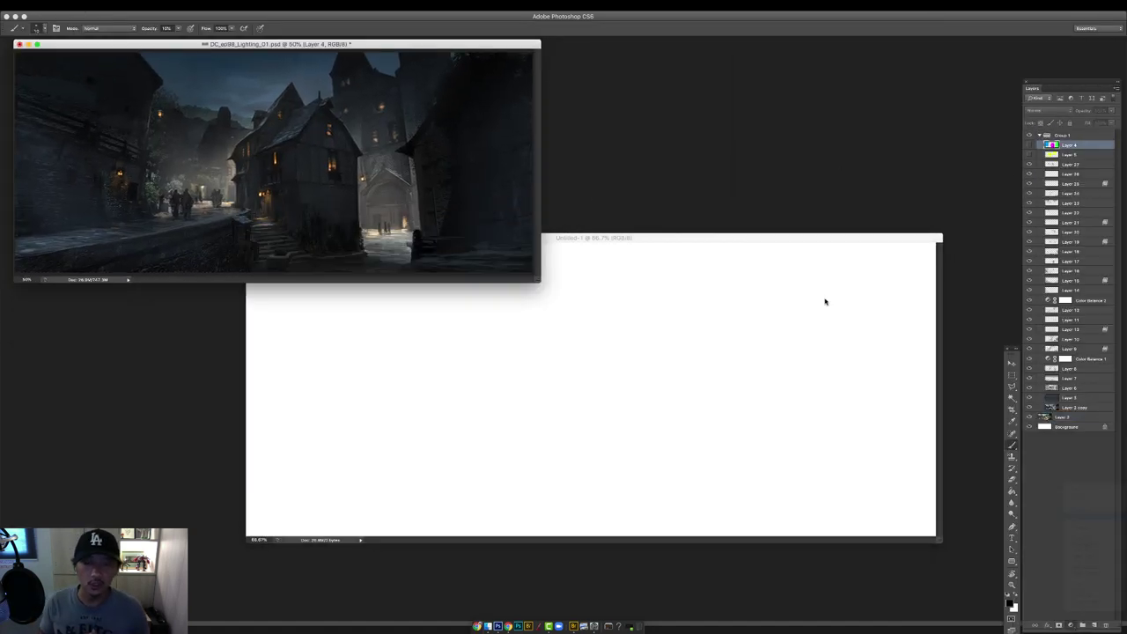
pyautogui.moveTo(924, 267); pyautogui.dragTo(594, 134)
pyautogui.moveTo(595, 228); pyautogui.dragTo(589, 228)
pyautogui.moveTo(645, 228); pyautogui.dragTo(657, 210)
pyautogui.click(534, 133)
pyautogui.click(1029, 136)
pyautogui.click(1029, 136)
pyautogui.click(1039, 135)
# Enlarge the blank document's window and create a new layer group in it.
pyautogui.moveTo(932, 513); pyautogui.dragTo(972, 539)
pyautogui.moveTo(680, 210); pyautogui.dragTo(669, 209)
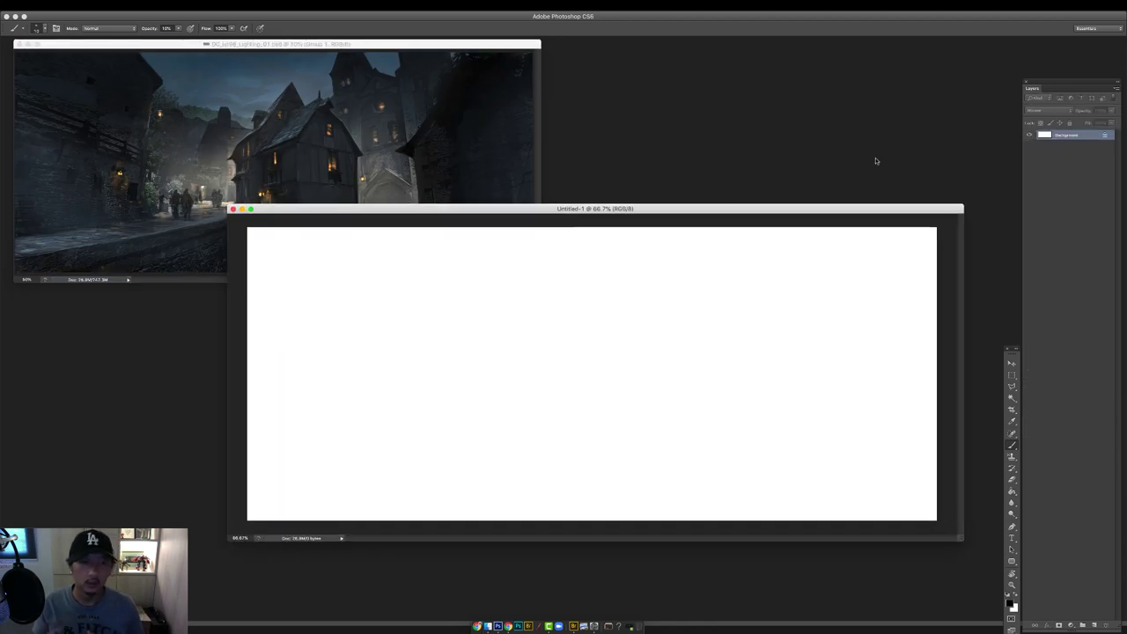
pyautogui.click(1116, 88)
pyautogui.click(1064, 133)
pyautogui.click(792, 360)
# Save the new document as DC_ep98_Lighting_02.psd in the EP 98 folder.
pyautogui.press('super+s')
pyautogui.click(306, 86)
pyautogui.click(500, 32)
pyautogui.press('BackSpace')
pyautogui.write('2')
pyautogui.click(766, 612)
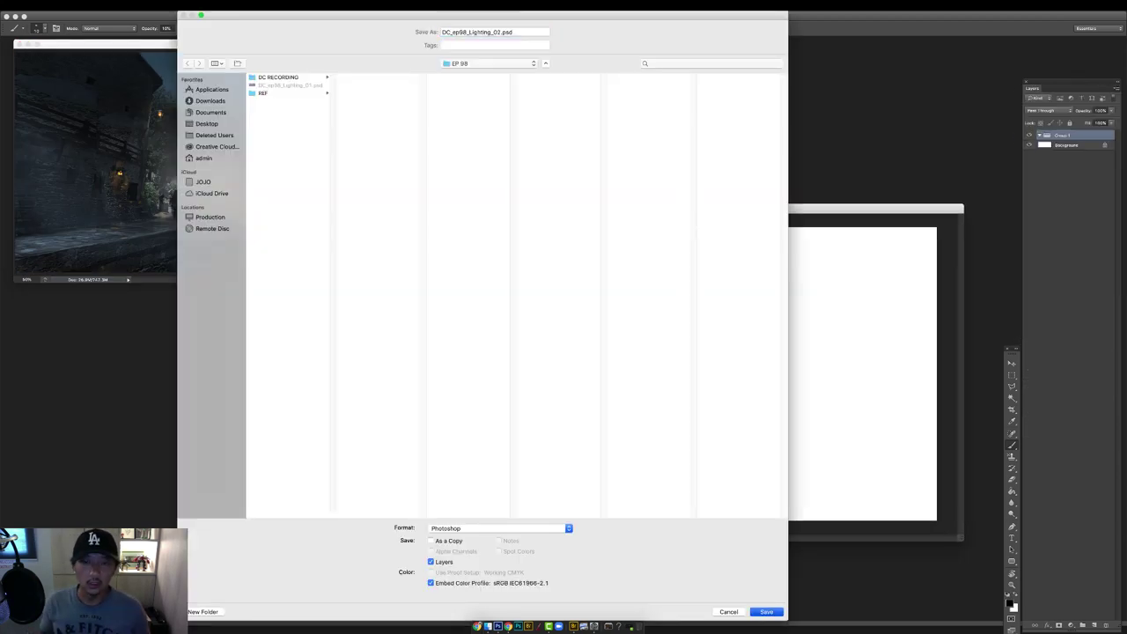
# Bring in another village photo, paste it above the background layer, and place it in the canvas's lower-left corner.
pyautogui.click(487, 626)
pyautogui.moveTo(511, 128); pyautogui.dragTo(192, 342)
pyautogui.press('super+a')
pyautogui.press('super+w')
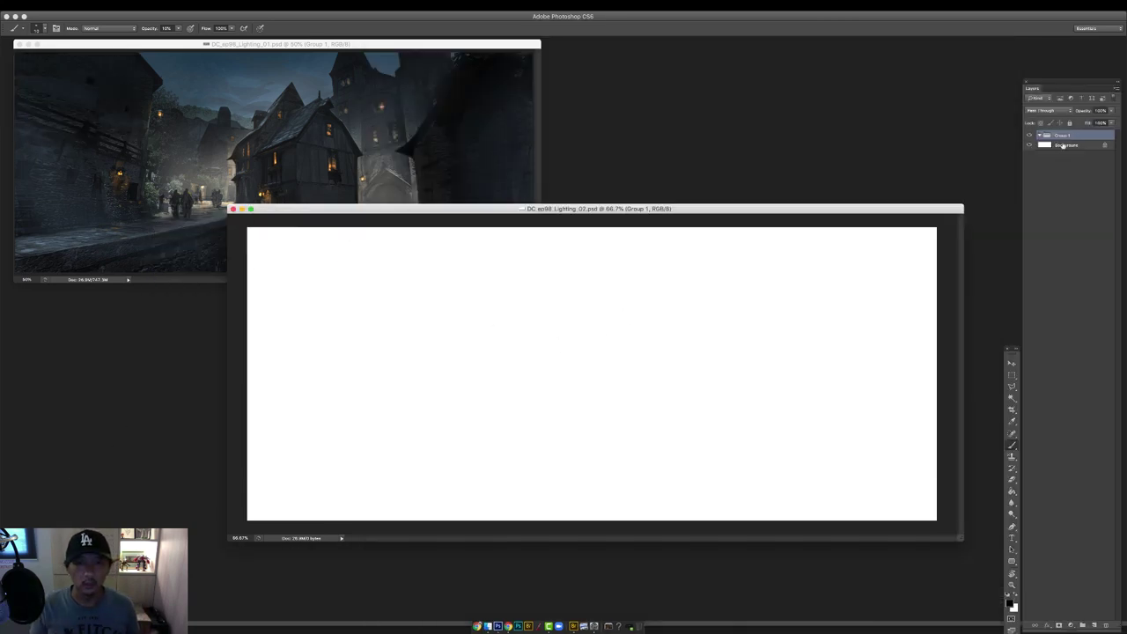
pyautogui.click(1062, 146)
pyautogui.press('super+v')
pyautogui.press('v')
pyautogui.moveTo(624, 380); pyautogui.dragTo(321, 504)
# Copy the finished night painting as a single flattened image into another new document.
pyautogui.click(516, 181)
pyautogui.press('super+a')
pyautogui.press('super+n')
pyautogui.press('Return')
pyautogui.press('super+v')
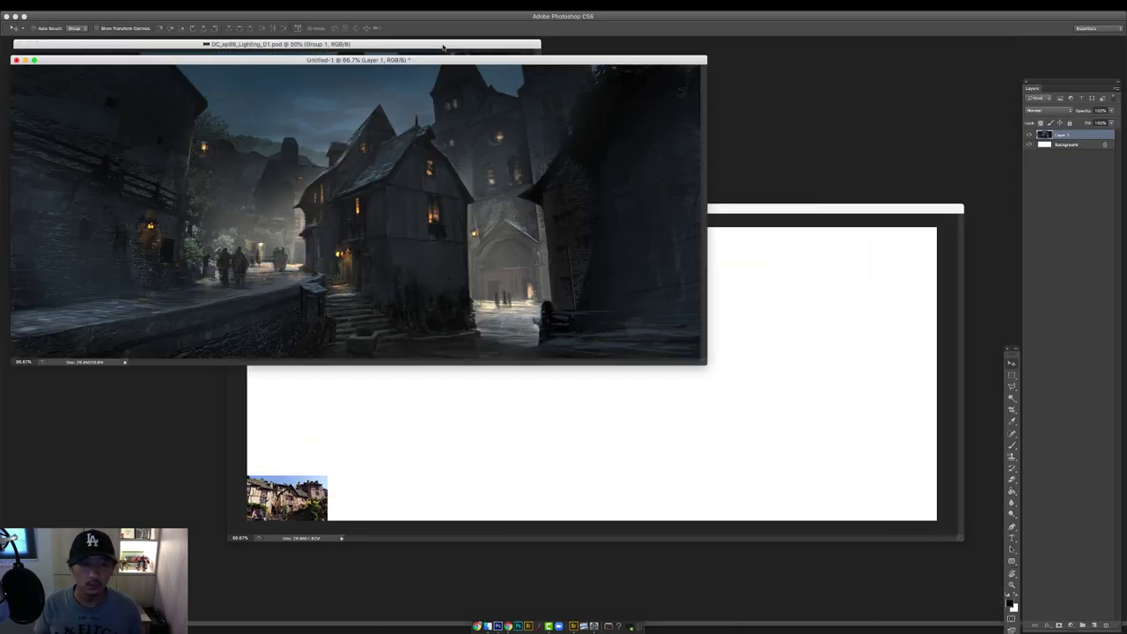
# Close the layered painting file and shrink the flattened copy to a small reference window at 33.3% zoom.
pyautogui.click(443, 45)
pyautogui.press('super+w')
pyautogui.press('super+minus')
pyautogui.moveTo(706, 364); pyautogui.dragTo(538, 297)
pyautogui.moveTo(357, 61); pyautogui.dragTo(351, 47)
pyautogui.press('super+minus')
pyautogui.moveTo(532, 284); pyautogui.dragTo(362, 219)
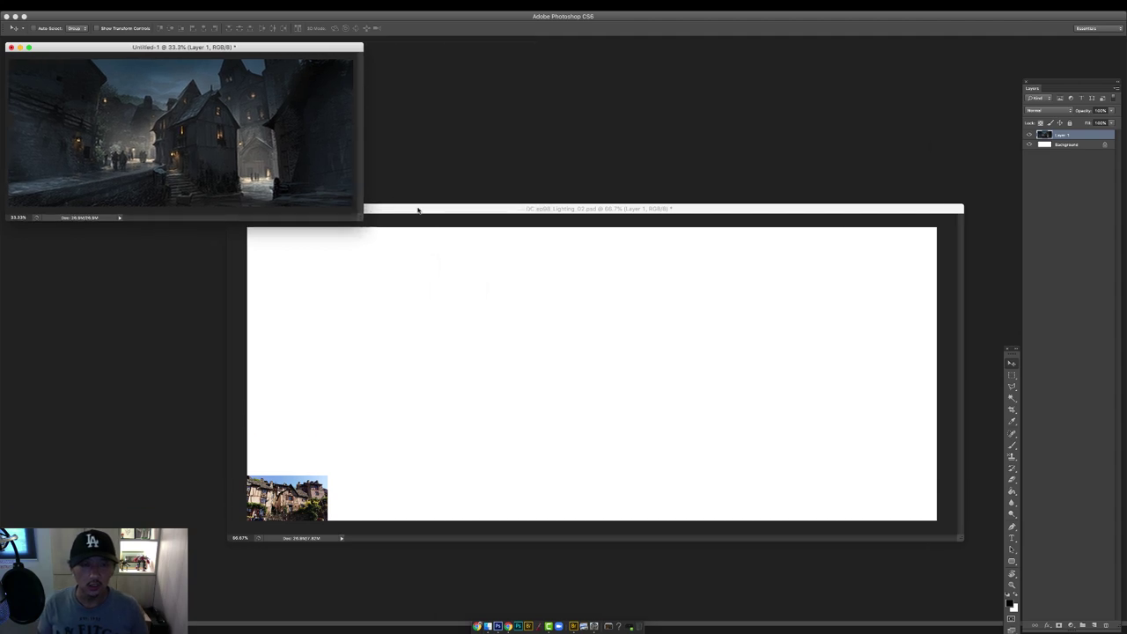
# Scale the pasted village photo up to cover the canvas height and centre it on the canvas.
pyautogui.click(418, 209)
pyautogui.press('super+t')
pyautogui.moveTo(327, 477); pyautogui.dragTo(873, 307)
pyautogui.press('Return')
pyautogui.moveTo(697, 375); pyautogui.dragTo(737, 357)
# Copy a strip of the photo's left edge to a new layer and move it over the blank left margin.
pyautogui.press('super+minus')
pyautogui.press('m')
pyautogui.moveTo(385, 258); pyautogui.dragTo(451, 487)
pyautogui.press('super+j')
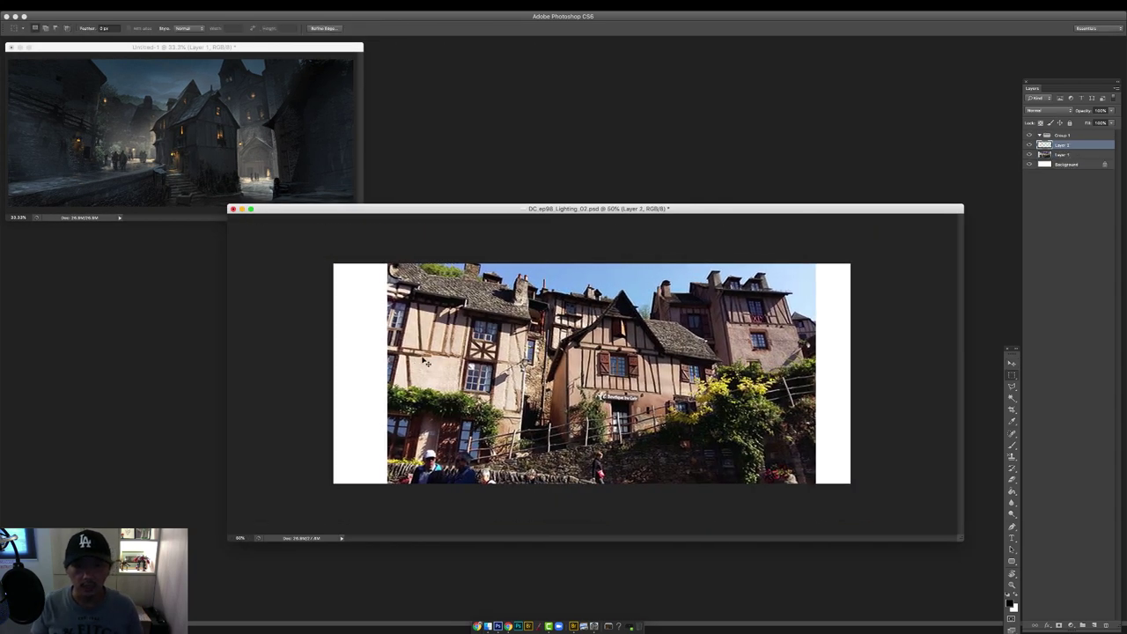
pyautogui.moveTo(423, 378); pyautogui.dragTo(363, 379)
# Mirror the copied strip and distort its corners to blend with the left house's roofline.
pyautogui.click(91, 6)
pyautogui.click(208, 232)
pyautogui.press('super+minus')
pyautogui.moveTo(419, 300); pyautogui.dragTo(426, 278)
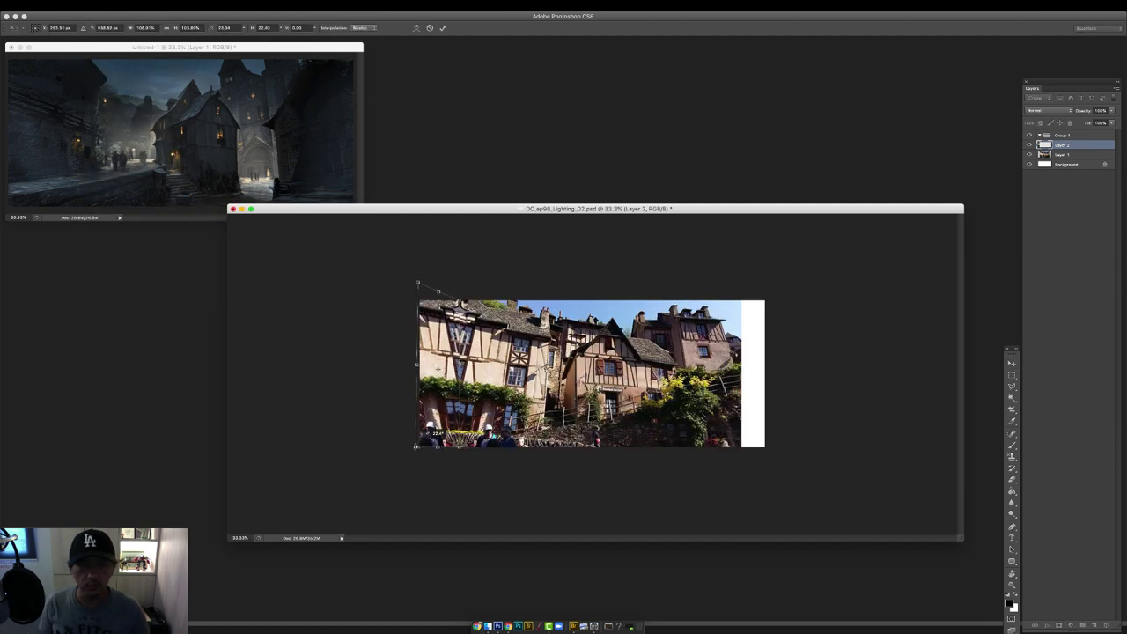
pyautogui.moveTo(418, 447); pyautogui.dragTo(412, 446)
pyautogui.moveTo(459, 300); pyautogui.dragTo(443, 315)
pyautogui.press('Return')
pyautogui.press('super+t')
pyautogui.press('Return')
pyautogui.click(91, 6)
pyautogui.moveTo(168, 199)
pyautogui.click(208, 233)
pyautogui.moveTo(409, 452); pyautogui.dragTo(372, 452)
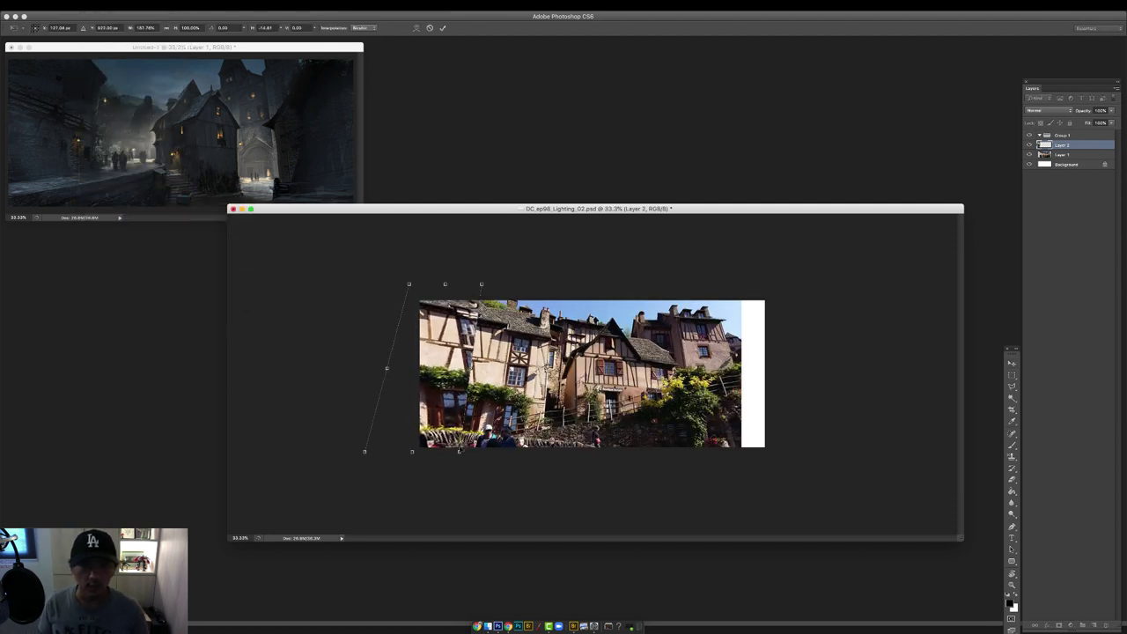
pyautogui.press('Escape')
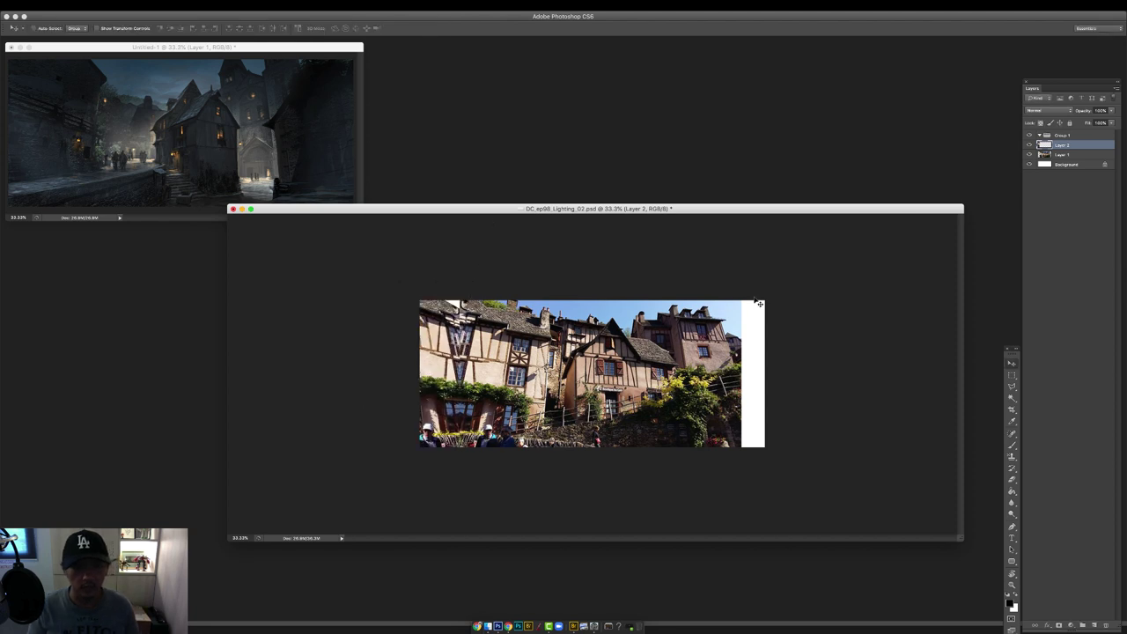
# Enlarge the mirrored strip slightly beyond the canvas's upper-left corner.
pyautogui.press('m')
pyautogui.press('super+t')
pyautogui.moveTo(410, 284); pyautogui.dragTo(405, 281)
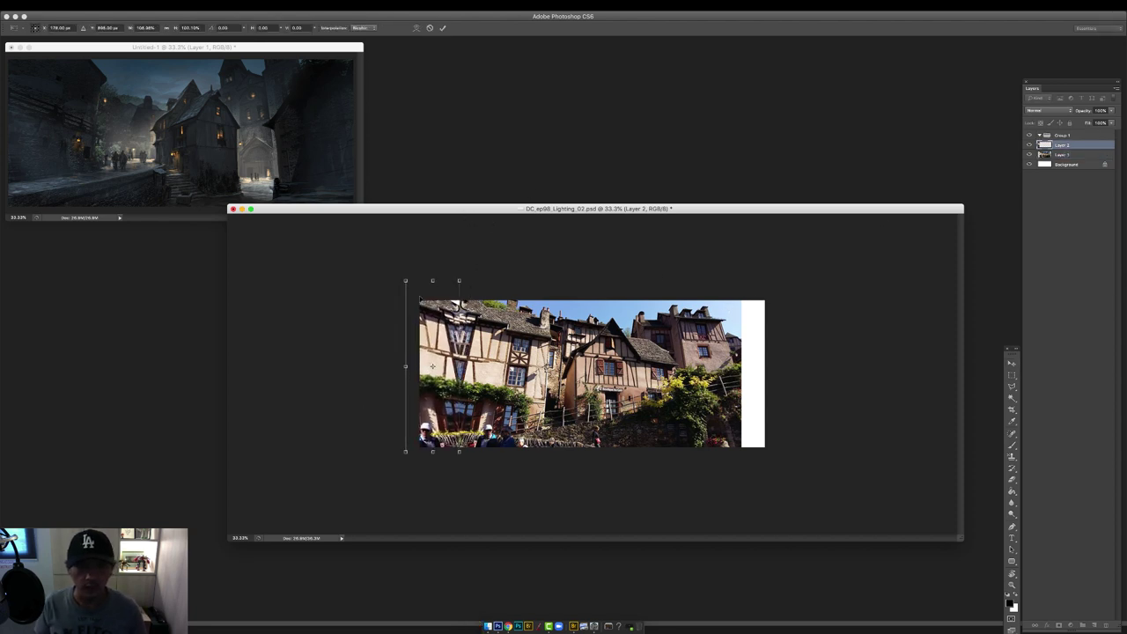
pyautogui.press('Return')
# Try distorting the strip's left corners outward, then delete the strip's layer.
pyautogui.click(91, 7)
pyautogui.moveTo(167, 198)
pyautogui.click(208, 233)
pyautogui.moveTo(406, 453); pyautogui.dragTo(385, 451)
pyautogui.moveTo(406, 281); pyautogui.dragTo(433, 282)
pyautogui.moveTo(385, 452); pyautogui.dragTo(236, 490)
pyautogui.press('Escape')
pyautogui.moveTo(1081, 146); pyautogui.dragTo(1106, 625)
# Copy a strip of the left house to a new layer, move it over the blank left margin, and stretch it past the canvas edge.
pyautogui.moveTo(456, 296); pyautogui.dragTo(506, 446)
pyautogui.press('super+j')
pyautogui.press('v')
pyautogui.moveTo(471, 359); pyautogui.dragTo(430, 358)
pyautogui.press('super+t')
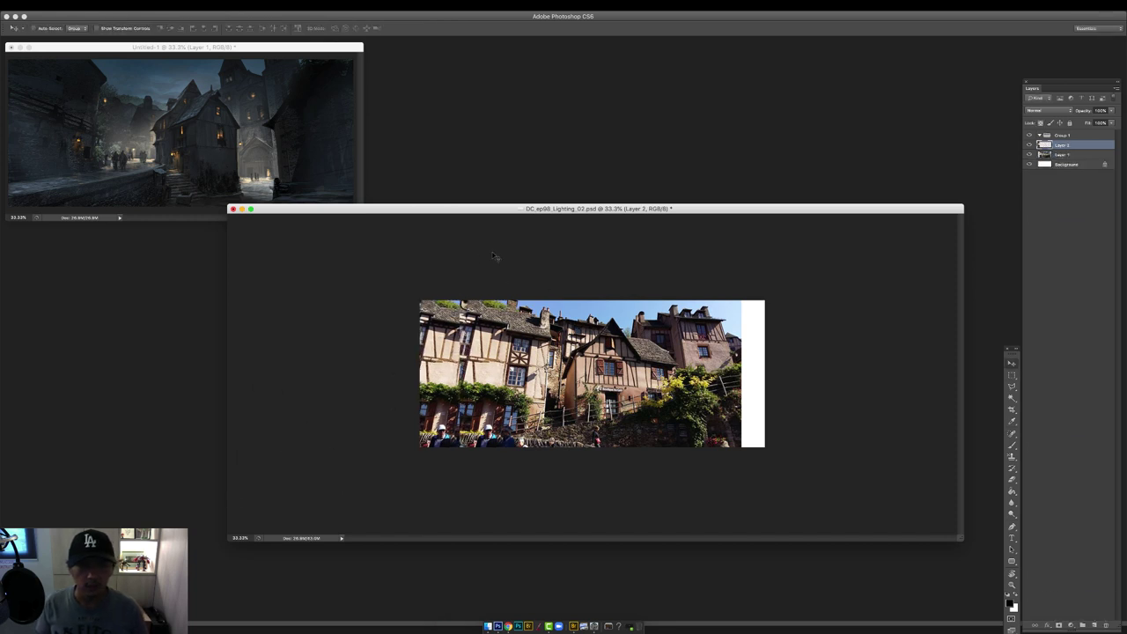
pyautogui.moveTo(419, 299); pyautogui.dragTo(411, 293)
pyautogui.press('Return')
# Copy a strip of the photo's right edge to a new layer and shift it over the blank right margin.
pyautogui.click(1063, 155)
pyautogui.press('m')
pyautogui.moveTo(712, 294); pyautogui.dragTo(744, 470)
pyautogui.press('super+j')
pyautogui.press('v')
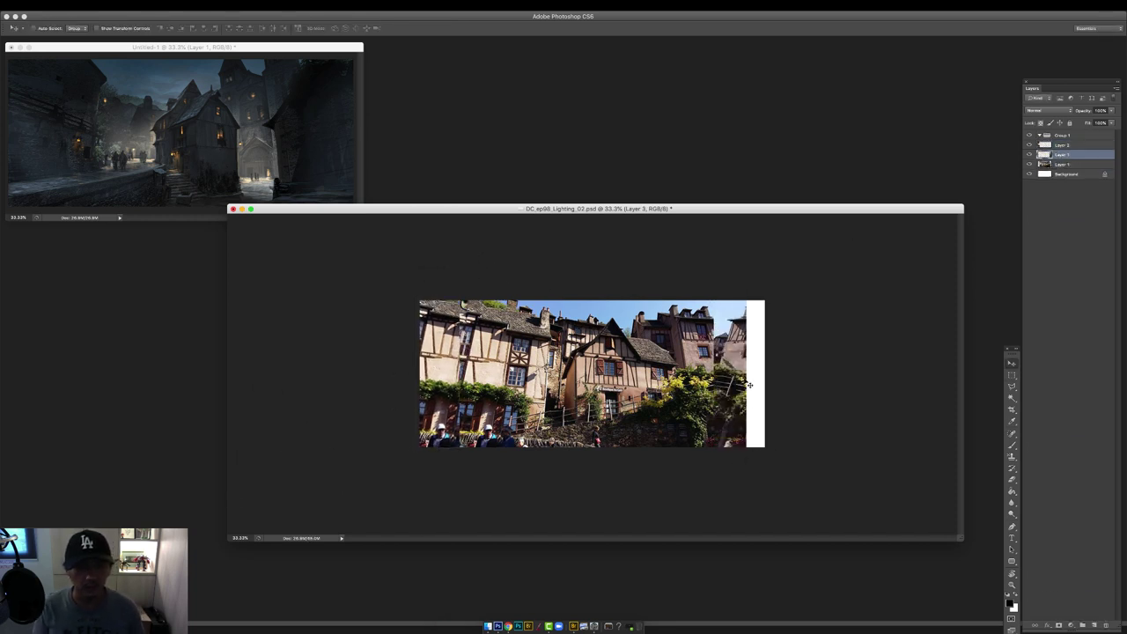
pyautogui.moveTo(746, 383); pyautogui.dragTo(764, 383)
# Mirror the right strip and distort its upper corner upward to fill the remaining margin.
pyautogui.click(91, 6)
pyautogui.moveTo(168, 199)
pyautogui.click(204, 233)
pyautogui.moveTo(773, 300); pyautogui.dragTo(772, 274)
pyautogui.press('Return')
# Merge the photo with its two extension strips and duplicate the merged layer into Group 1.
pyautogui.click(1067, 162)
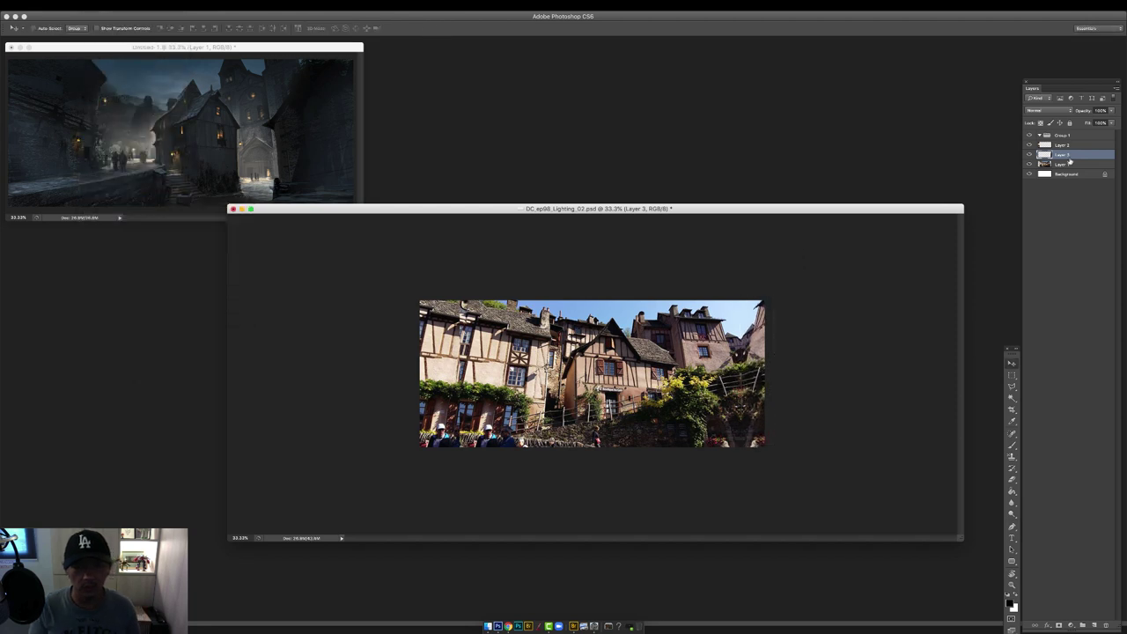
pyautogui.keyDown('shift'); pyautogui.click(1065, 146); pyautogui.keyUp('shift')
pyautogui.press('super+e')
pyautogui.moveTo(1065, 146)
pyautogui.mouseDown()
pyautogui.moveTo(1095, 625)
pyautogui.moveTo(1046, 137)
pyautogui.mouseUp()
pyautogui.press('super+equal')
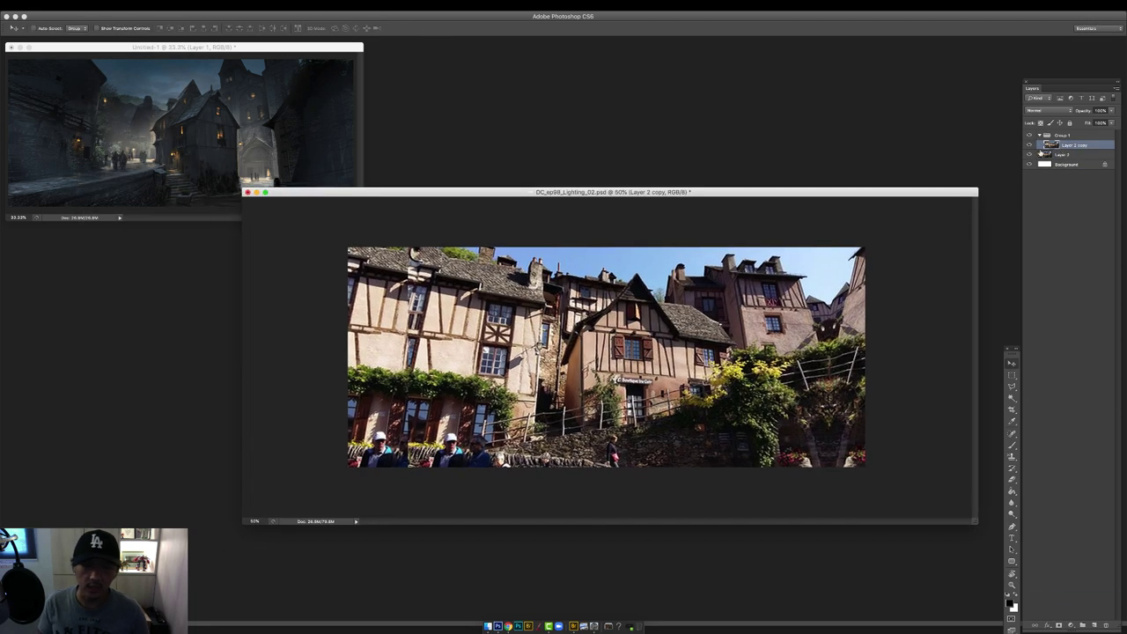
# Slightly lower the saturation of the duplicated photo layer with Hue/Saturation.
pyautogui.press('super+u')
pyautogui.moveTo(901, 226); pyautogui.dragTo(891, 226)
pyautogui.press('Return')
pyautogui.press('b')
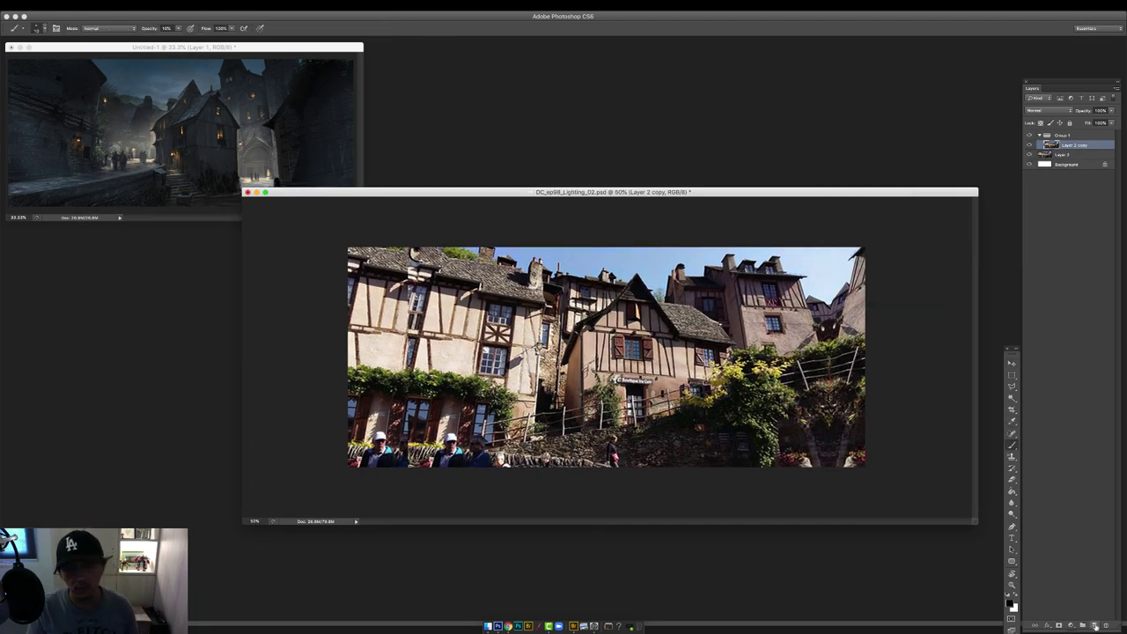
# Add a new layer, outline the central house with the Polygonal Lasso, and fill the selection with bright green.
pyautogui.click(1095, 626)
pyautogui.press('l')
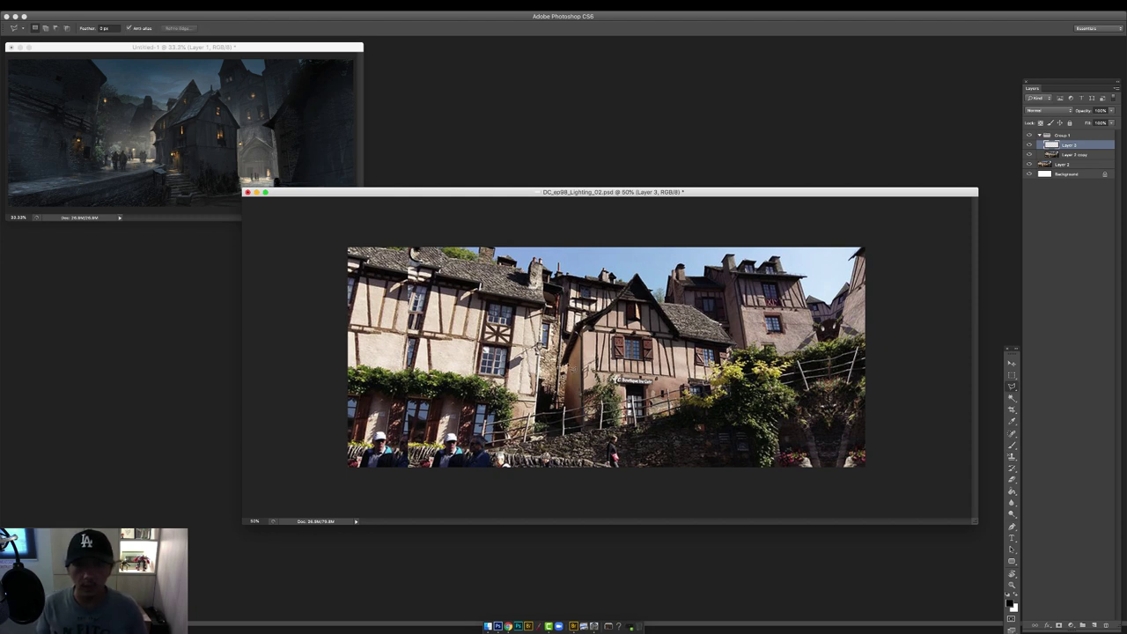
pyautogui.press('g')
pyautogui.click(1010, 604)
pyautogui.click(957, 232)
pyautogui.click(934, 168)
pyautogui.click(1039, 163)
pyautogui.click(650, 379)
pyautogui.press('super+d')
# Outline the large left house with its chimneys and fill the selection with yellow on the same layer.
pyautogui.press('l')
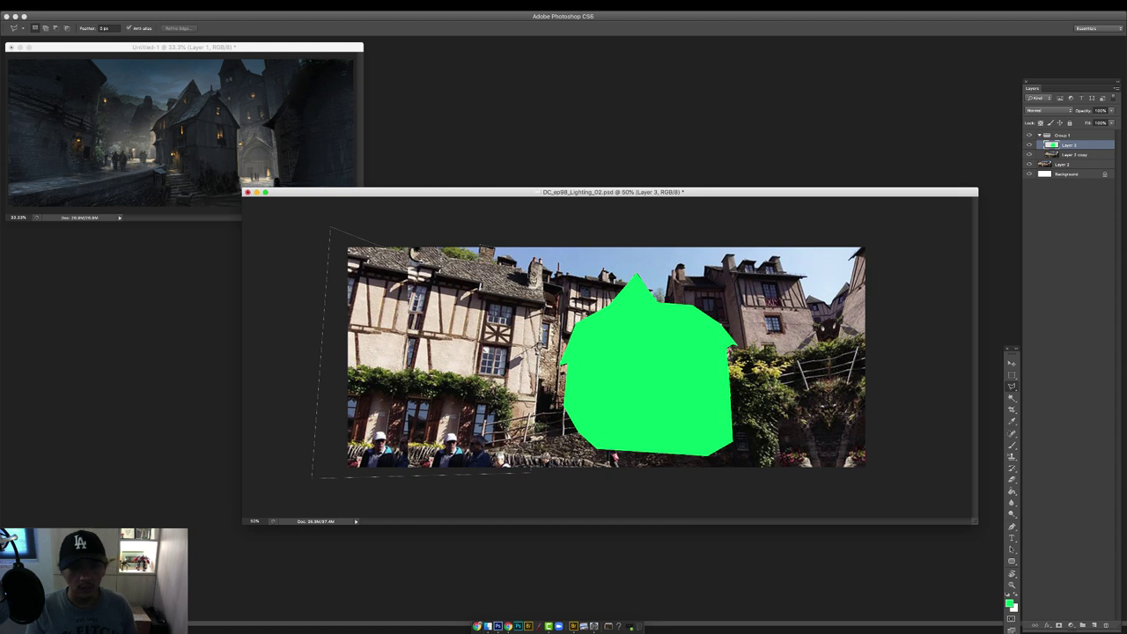
pyautogui.click(542, 266)
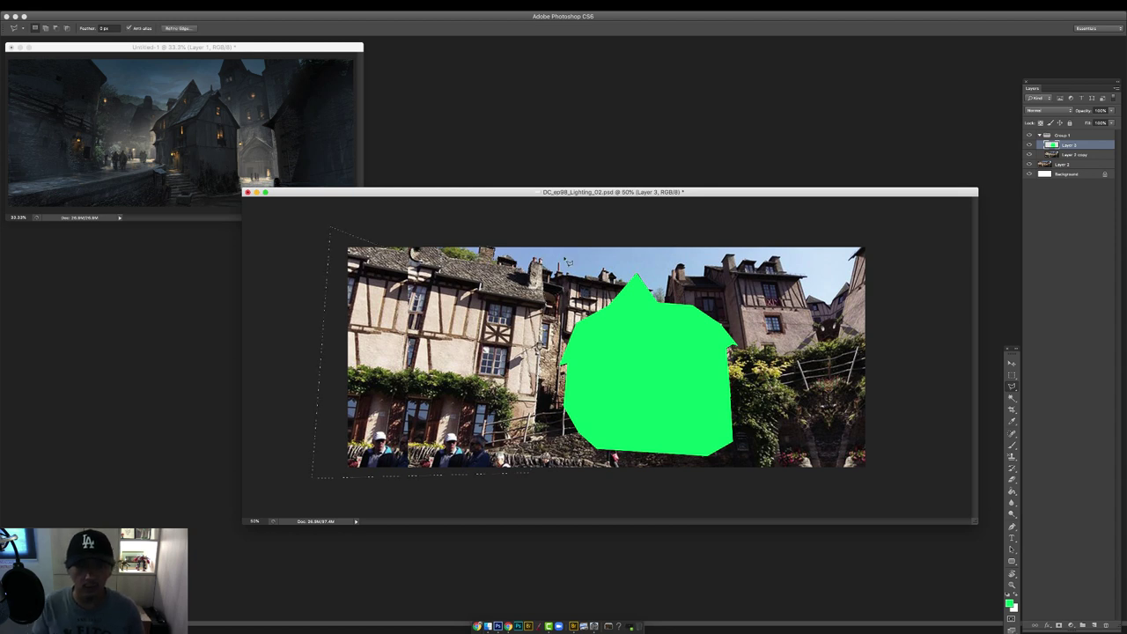
pyautogui.press('g')
pyautogui.click(1010, 604)
pyautogui.click(956, 257)
pyautogui.click(1039, 163)
pyautogui.click(520, 337)
pyautogui.press('super+d')
# Outline the large background house beyond the central one on a new layer and fill the selection with magenta.
pyautogui.press('l')
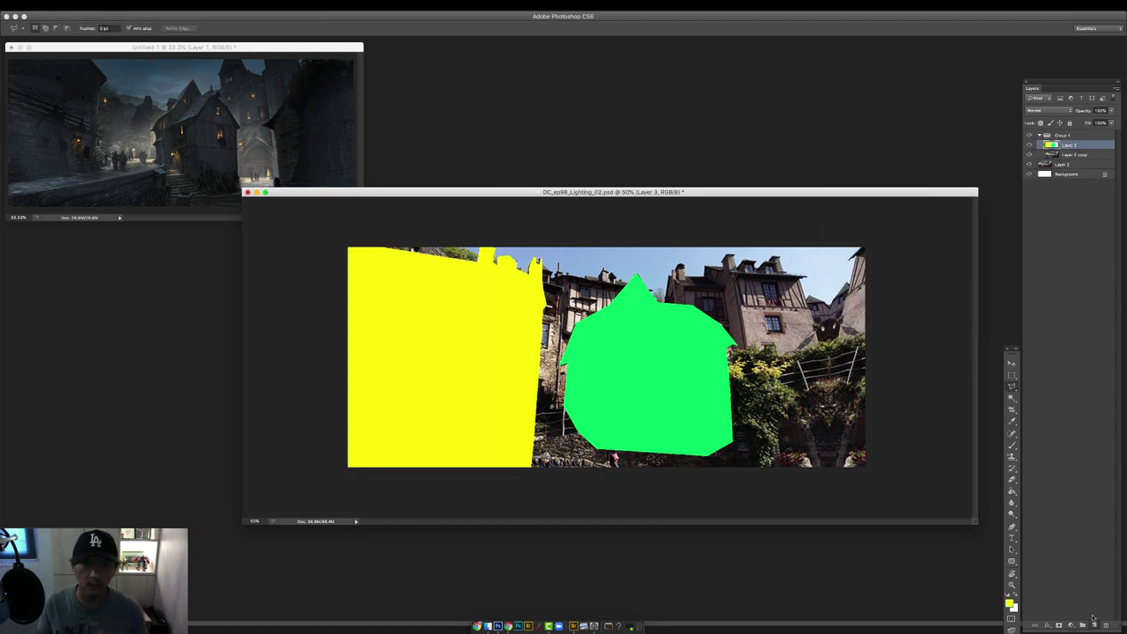
pyautogui.click(1094, 625)
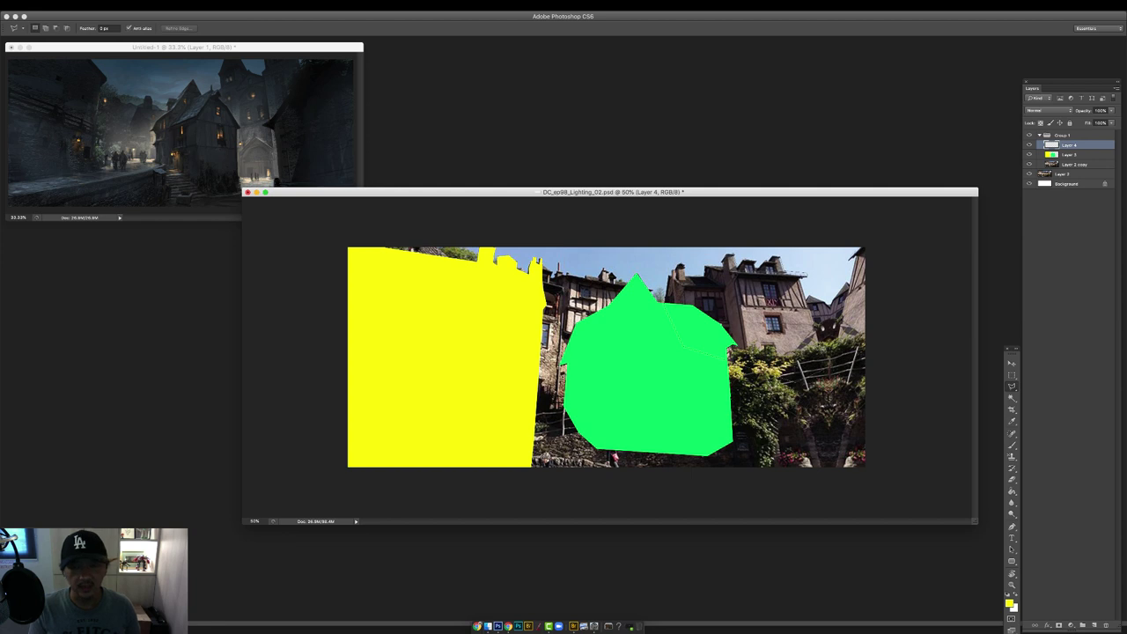
pyautogui.click(821, 343)
pyautogui.press('g')
pyautogui.click(1010, 604)
pyautogui.click(957, 184)
pyautogui.click(1039, 162)
pyautogui.click(786, 289)
pyautogui.press('super+d')
# Fill the outlined houses behind the gap beside the central house with magenta and move that mask layer below the yellow-green one.
pyautogui.press('l')
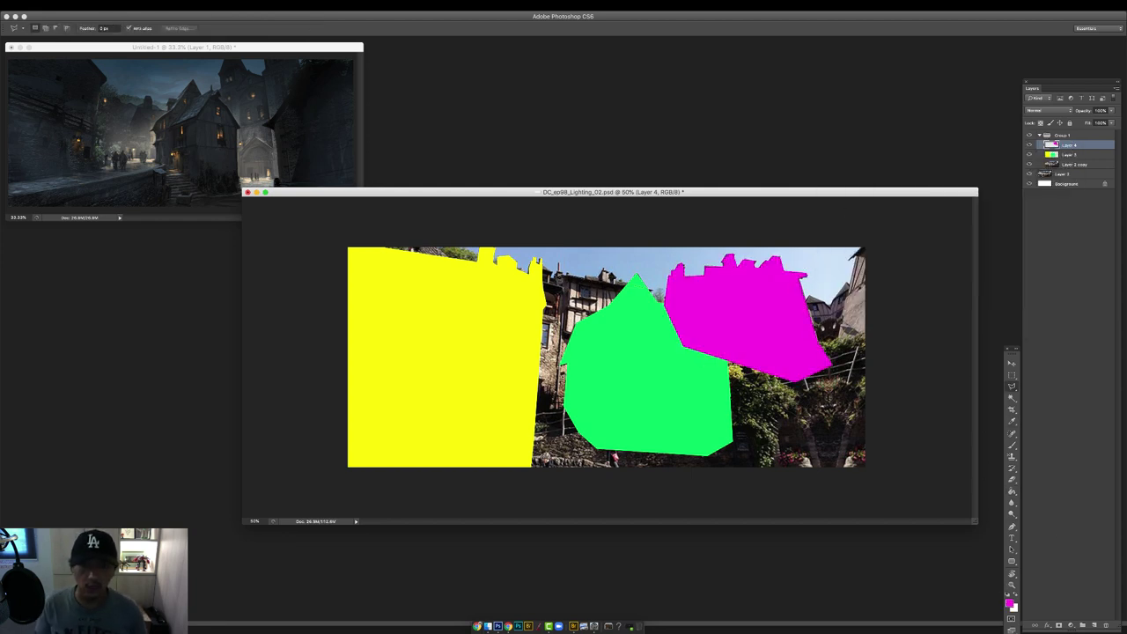
pyautogui.press('Return')
pyautogui.hotkey('alt', 'BackSpace')
pyautogui.hotkey('ctrl', '[')
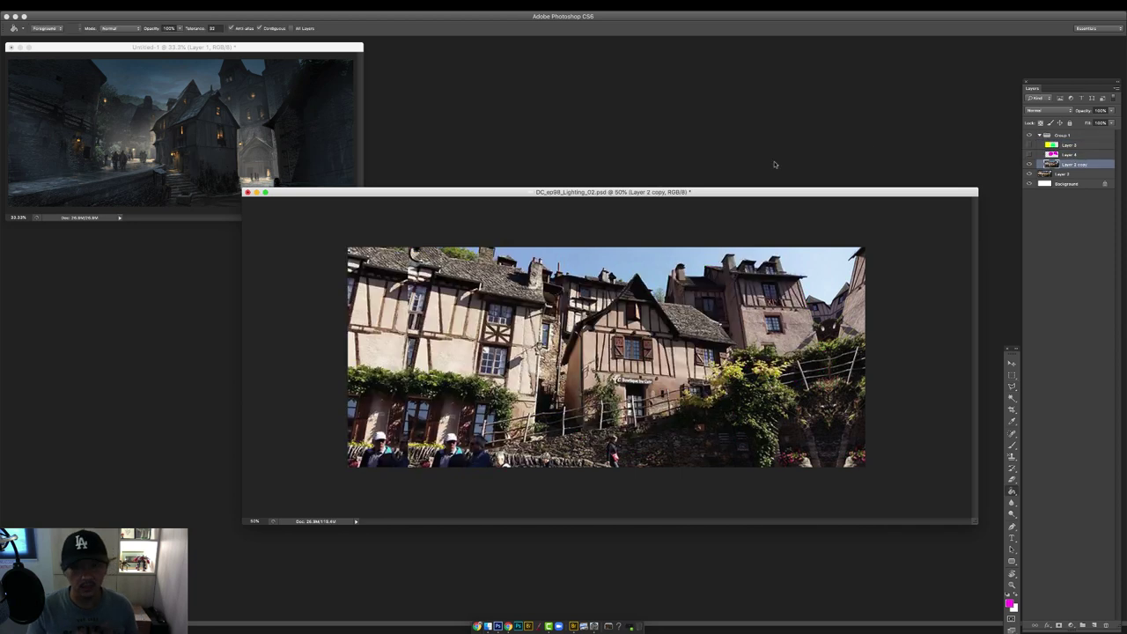
# Shift the photo copy toward cooler tones with Color Balance and lower its saturation with Hue/Saturation.
pyautogui.press('super+b')
pyautogui.moveTo(856, 156); pyautogui.dragTo(848, 134)
pyautogui.press('Return')
pyautogui.press('super+u')
pyautogui.moveTo(900, 227); pyautogui.dragTo(882, 227)
pyautogui.press('Return')
# Add a new layer above the other masks, outline the sloping foreground with its stone wall, and fill the selection with purple.
pyautogui.click(1093, 625)
pyautogui.press('super+shift+]')
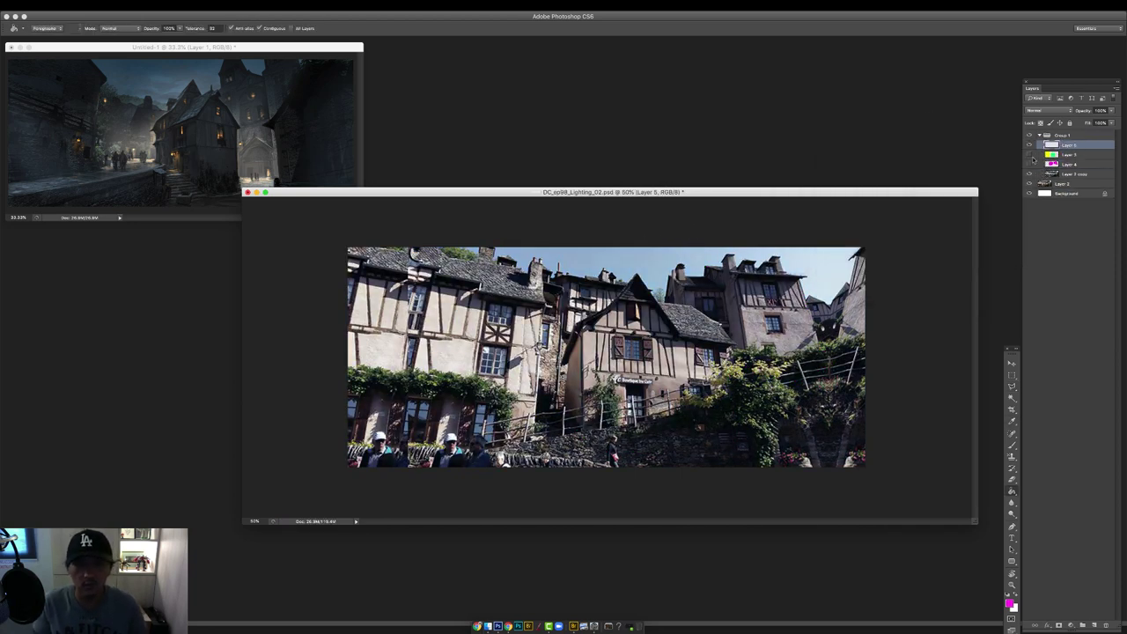
pyautogui.press('l')
pyautogui.click(403, 480)
pyautogui.click(876, 481)
pyautogui.click(871, 376)
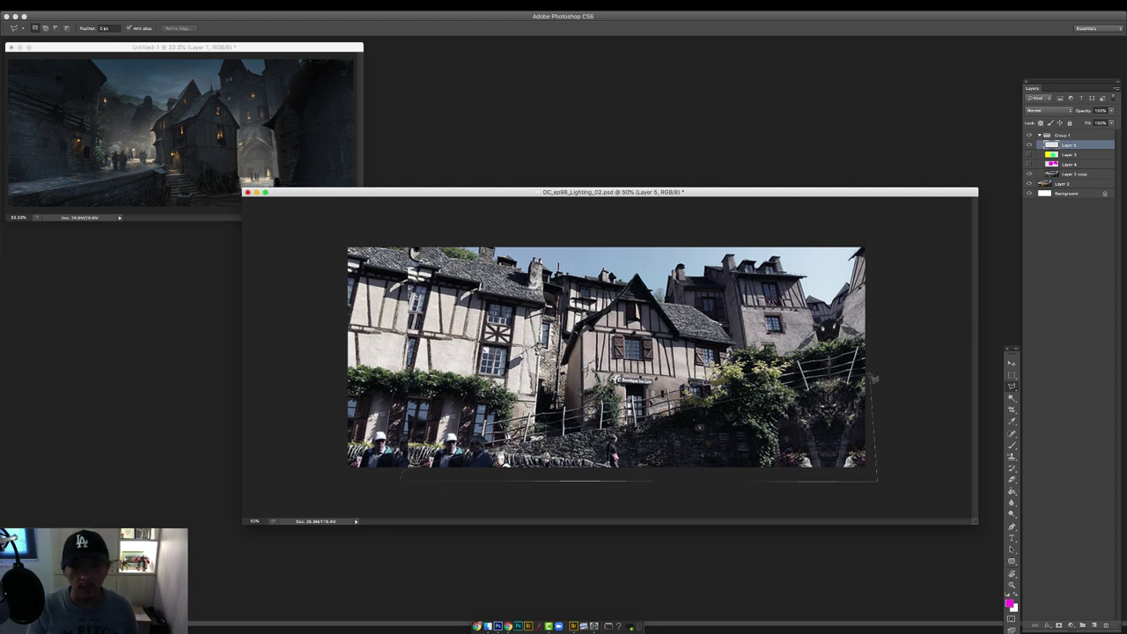
pyautogui.press('g')
pyautogui.click(1009, 604)
pyautogui.moveTo(957, 179)
pyautogui.mouseDown()
pyautogui.moveTo(956, 208)
pyautogui.moveTo(957, 183)
pyautogui.mouseUp()
pyautogui.press('Return')
pyautogui.click(775, 432)
pyautogui.press('super+d')
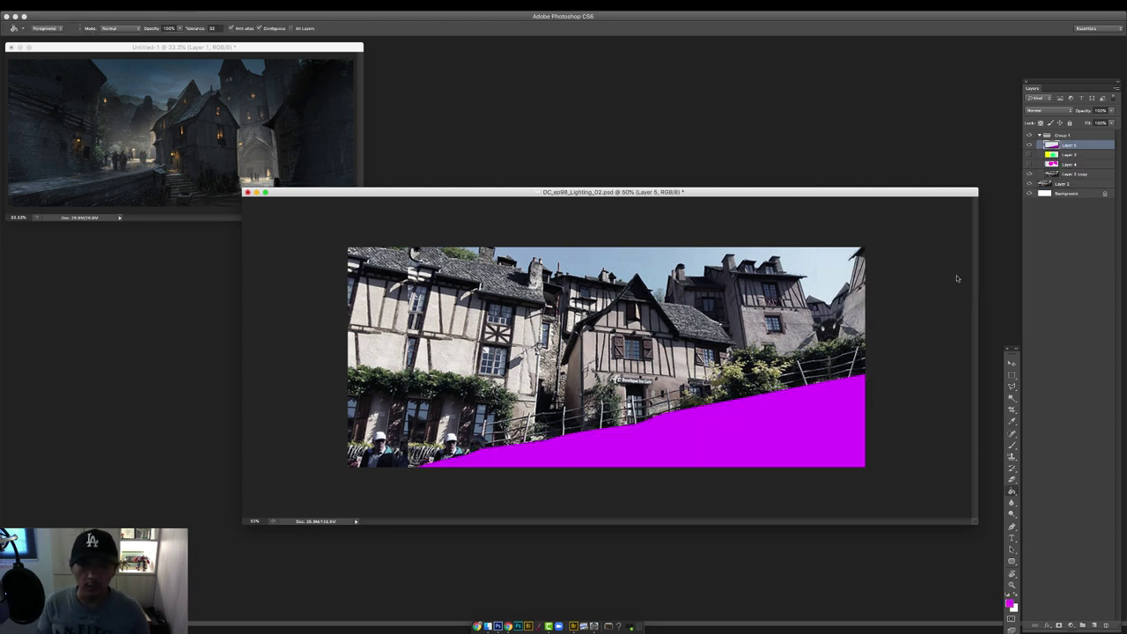
# Hide the purple mask and apply a pale blue gradient from the sky downward on a new blended layer above the photo copy.
pyautogui.click(1029, 145)
pyautogui.click(1052, 175)
pyautogui.click(1094, 625)
pyautogui.hotkey('shift', 'g')
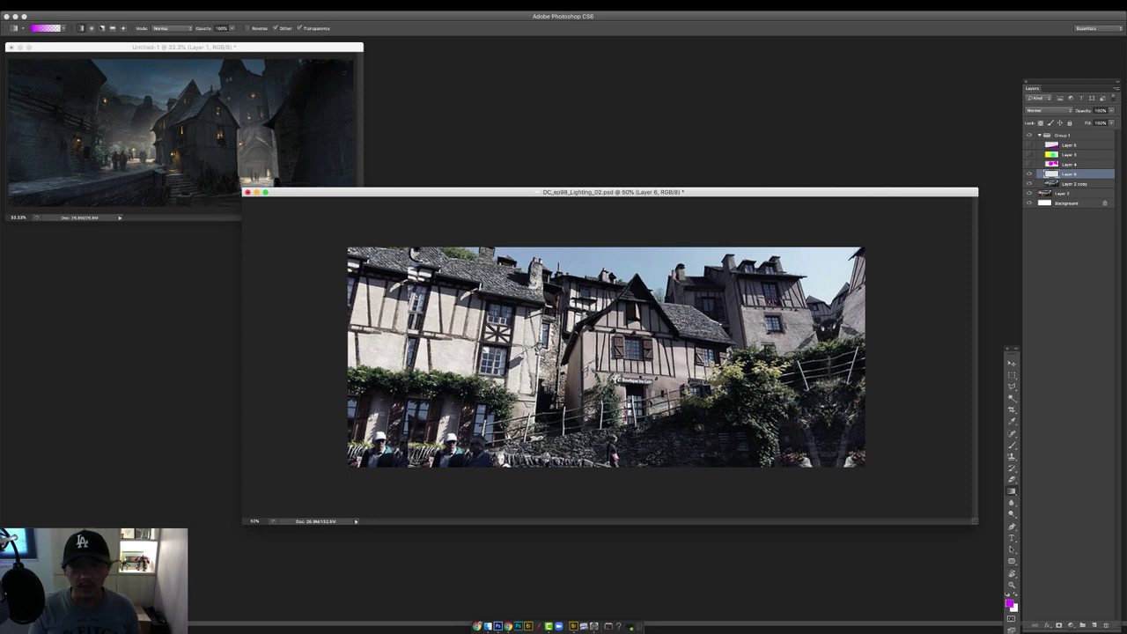
pyautogui.click(1048, 110)
pyautogui.click(1048, 138)
pyautogui.moveTo(609, 229); pyautogui.dragTo(608, 432)
# Select the green central house mask with the Magic Wand and add a Multiply layer above the gradient layer.
pyautogui.click(1068, 145)
pyautogui.click(1068, 165)
pyautogui.click(1029, 164)
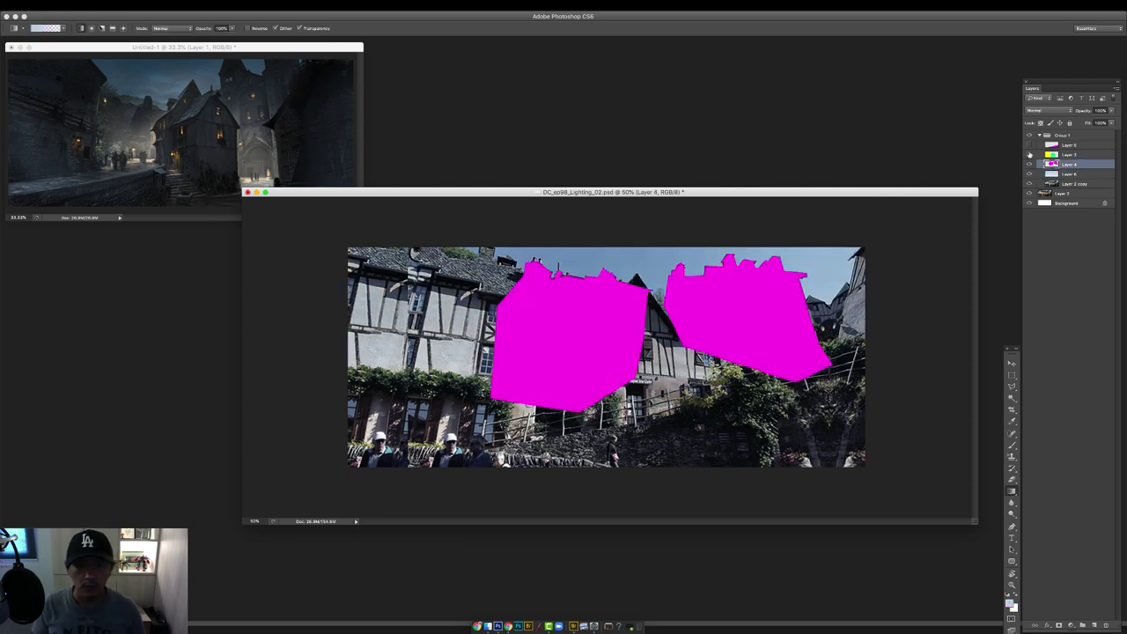
pyautogui.click(1029, 165)
pyautogui.click(1029, 155)
pyautogui.press('w')
pyautogui.click(1069, 155)
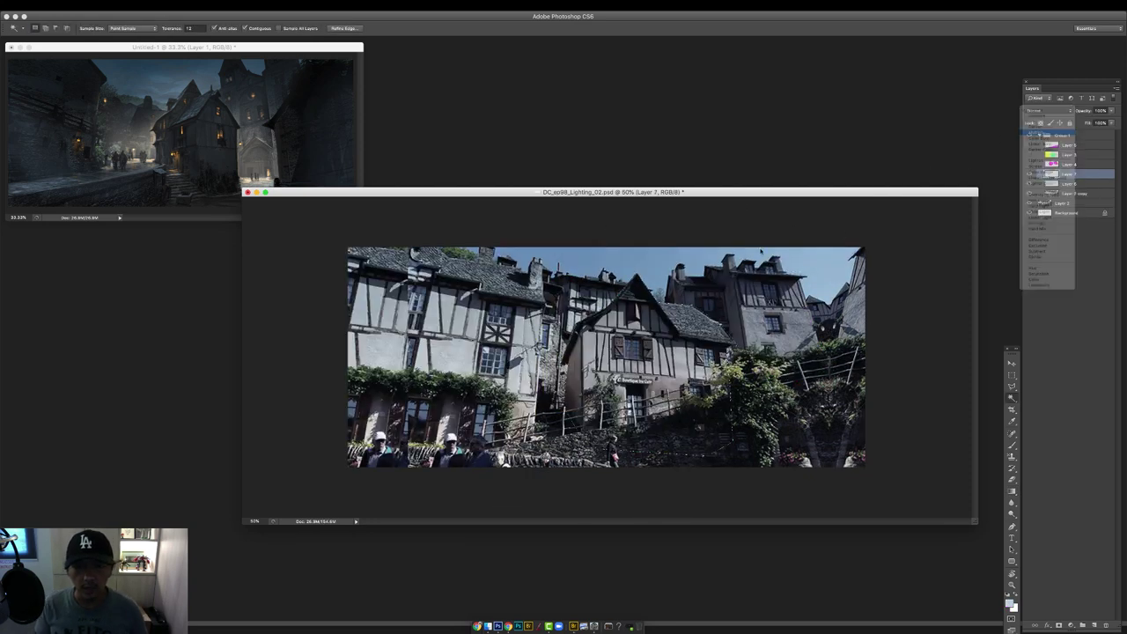
# Darken the central house on the Multiply layer with a color sampled from the photo, setting the brush opacity to 60%.
pyautogui.press('b')
pyautogui.keyDown('alt'); pyautogui.click(635, 304); pyautogui.keyUp('alt')
pyautogui.moveTo(606, 341); pyautogui.dragTo(686, 342)
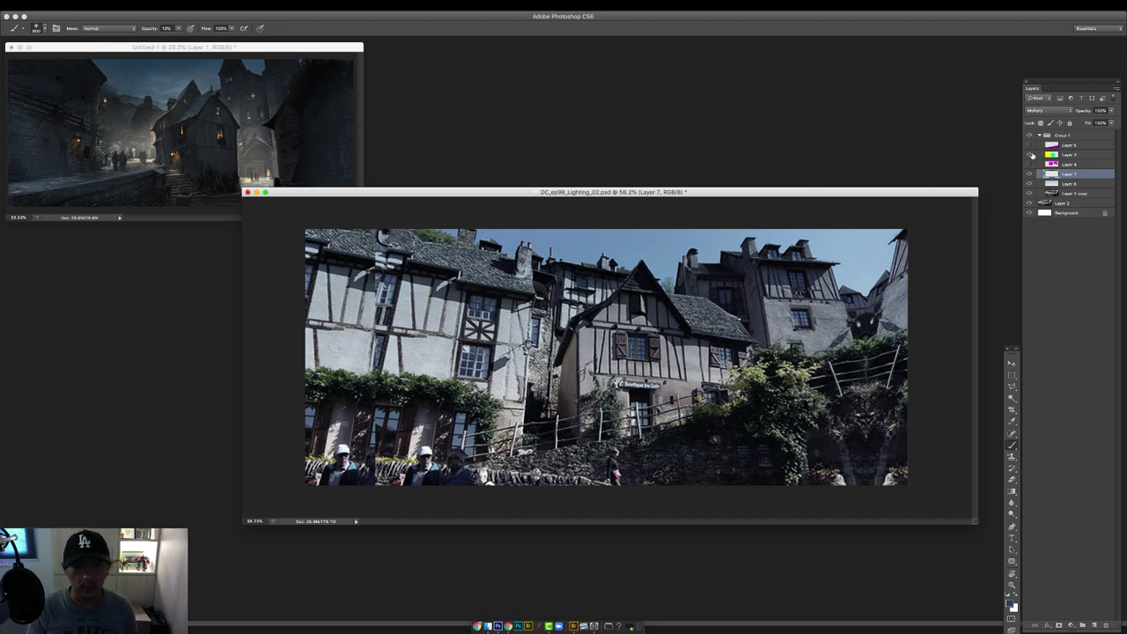
pyautogui.click(1031, 154)
pyautogui.click(1031, 154)
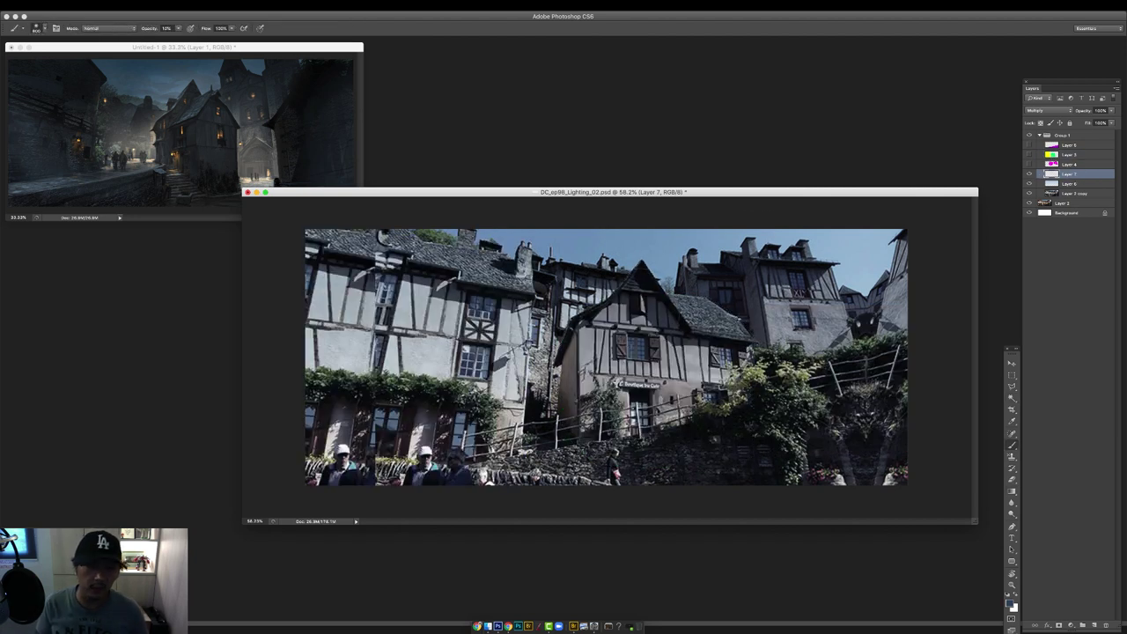
pyautogui.press('6')
pyautogui.moveTo(608, 330)
pyautogui.mouseDown()
pyautogui.moveTo(696, 352)
pyautogui.moveTo(620, 413)
pyautogui.mouseUp()
# Select the large half-timbered house through the yellow mask and paint dark shading over it on the Multiply layer.
pyautogui.click(1043, 154)
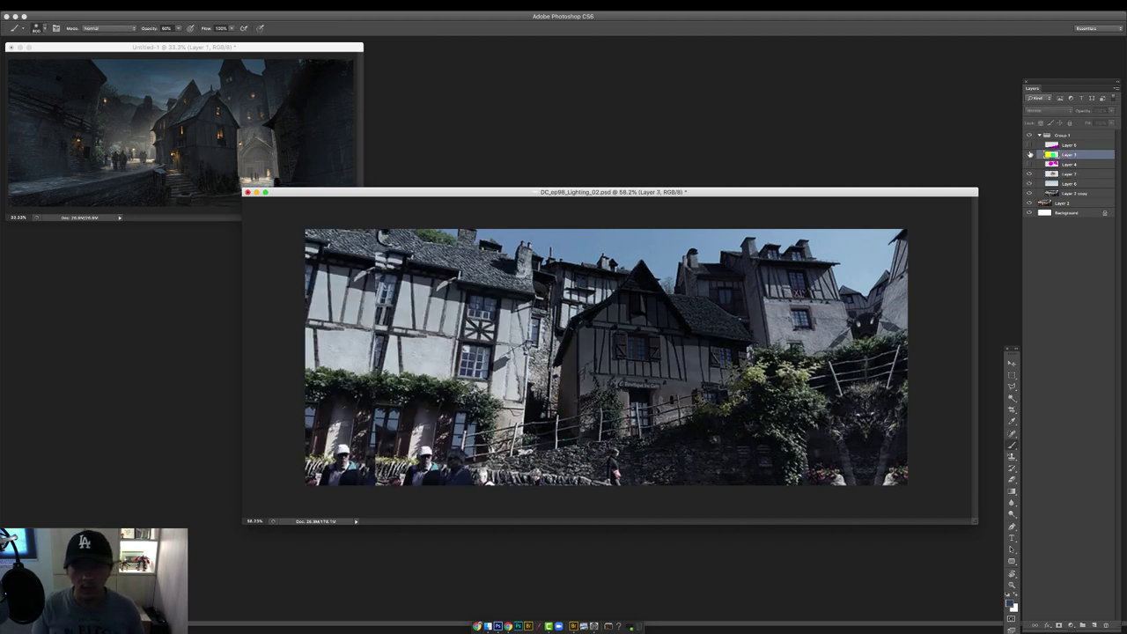
pyautogui.click(1029, 154)
pyautogui.press('w')
pyautogui.click(422, 325)
pyautogui.click(1029, 154)
pyautogui.press('b')
pyautogui.click(1069, 174)
pyautogui.moveTo(333, 255)
pyautogui.mouseDown()
pyautogui.moveTo(507, 255)
pyautogui.moveTo(302, 260)
pyautogui.moveTo(476, 423)
pyautogui.mouseUp()
pyautogui.moveTo(267, 254); pyautogui.dragTo(475, 423)
# Select the background houses through the magenta mask and paint dark shading over them on the Multiply layer.
pyautogui.click(1069, 165)
pyautogui.click(1029, 164)
pyautogui.press('w')
pyautogui.click(748, 308)
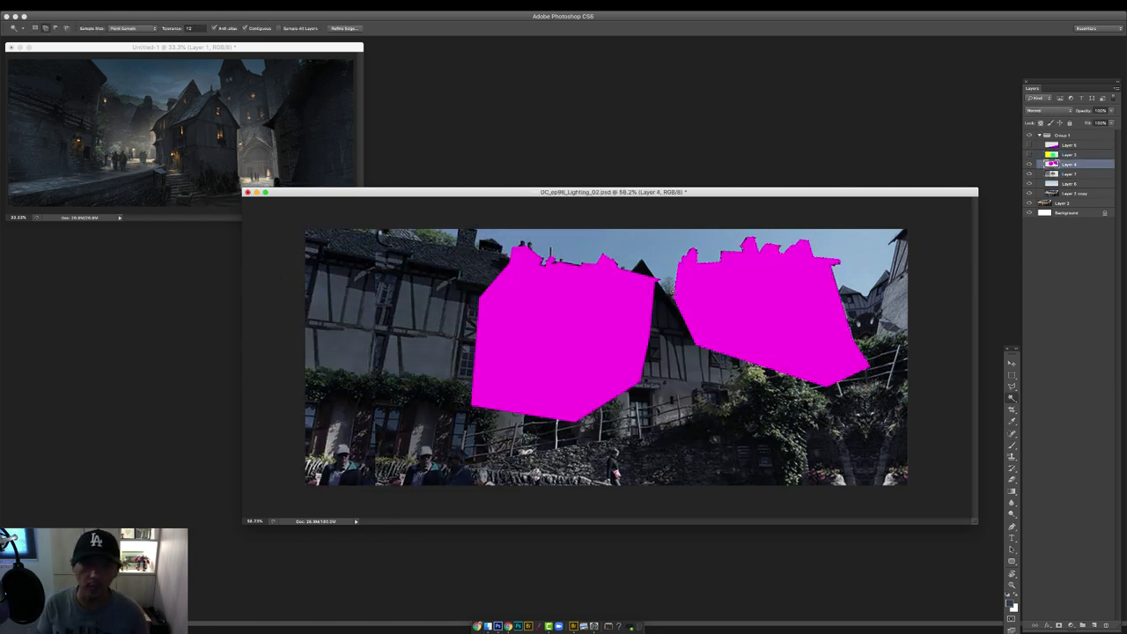
pyautogui.click(1029, 165)
pyautogui.click(1069, 174)
pyautogui.press('super+h')
pyautogui.press('b')
pyautogui.moveTo(691, 257); pyautogui.dragTo(828, 317)
pyautogui.moveTo(607, 265)
pyautogui.mouseDown()
pyautogui.moveTo(546, 299)
pyautogui.moveTo(549, 335)
pyautogui.mouseUp()
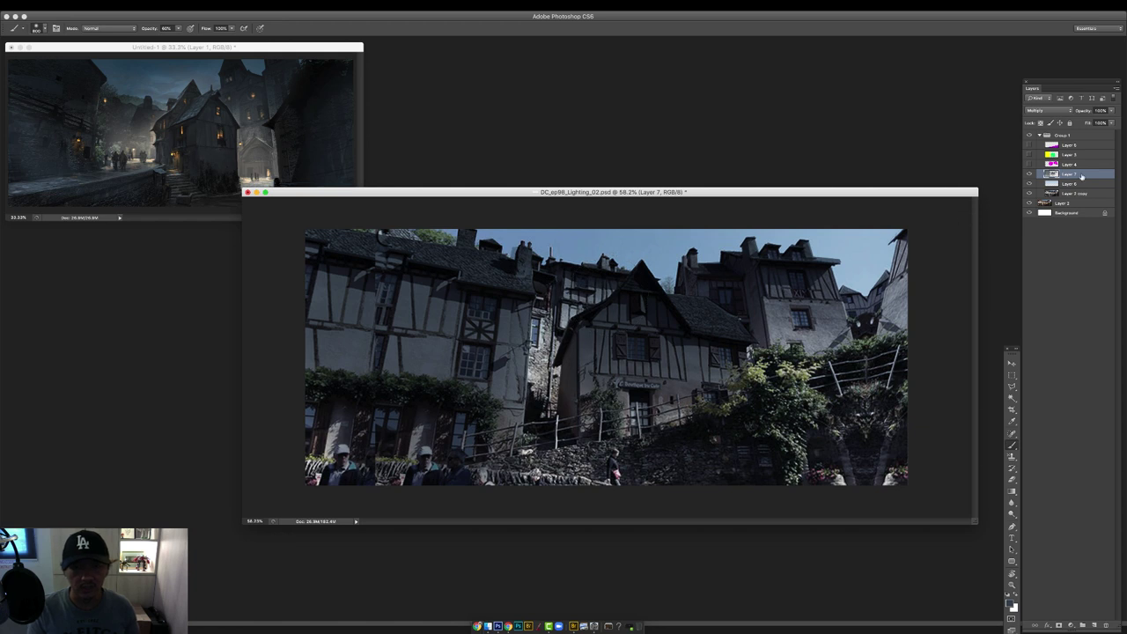
# Paint sky-blue mist around the central house on a new layer, using the green mask to protect the house.
pyautogui.click(1068, 155)
pyautogui.click(1029, 154)
pyautogui.press('w')
pyautogui.click(656, 352)
pyautogui.click(1030, 154)
pyautogui.click(1067, 175)
pyautogui.click(1094, 625)
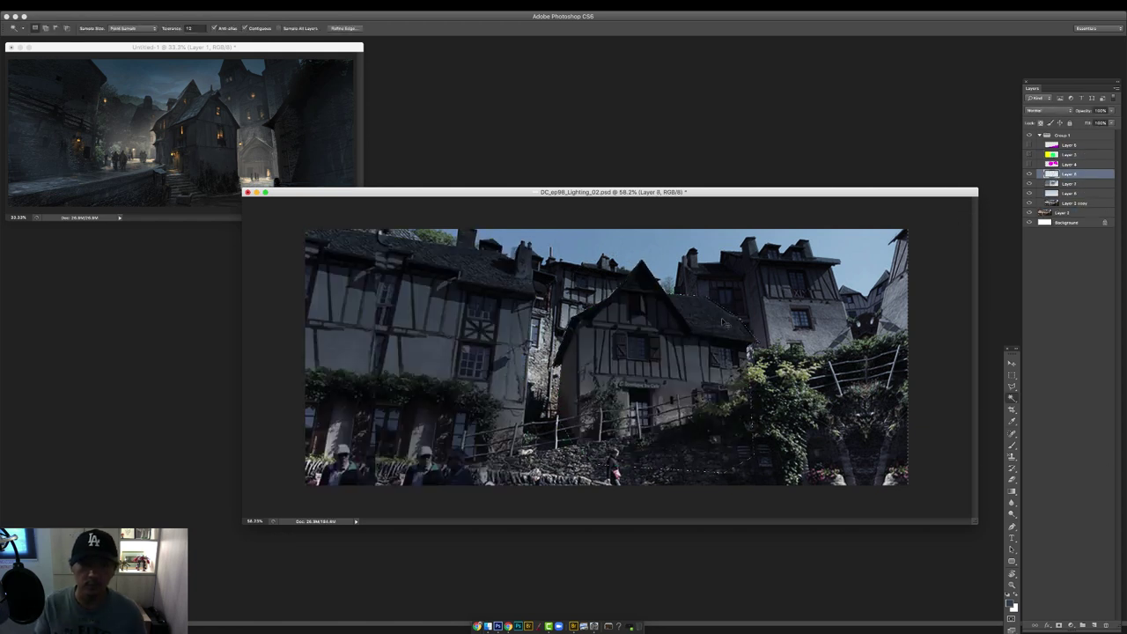
pyautogui.press('super+h')
pyautogui.press('b')
pyautogui.keyDown('alt'); pyautogui.click(678, 262); pyautogui.keyUp('alt')
pyautogui.moveTo(556, 379)
pyautogui.mouseDown()
pyautogui.moveTo(548, 339)
pyautogui.moveTo(530, 378)
pyautogui.mouseUp()
pyautogui.moveTo(740, 317); pyautogui.dragTo(711, 286)
pyautogui.moveTo(594, 289); pyautogui.dragTo(530, 279)
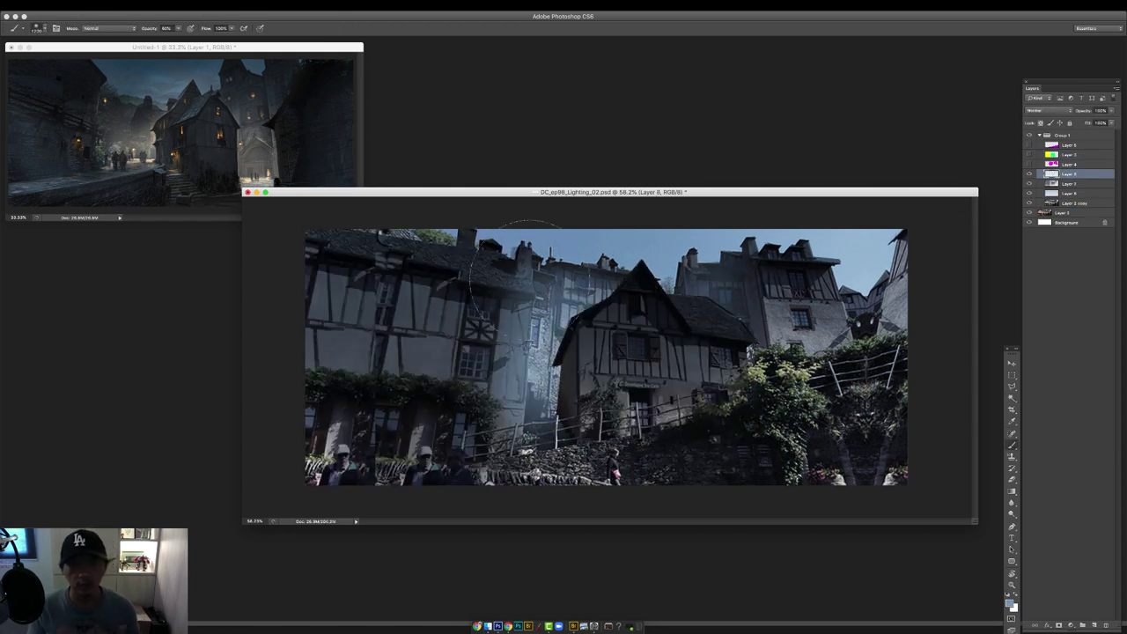
# Clear the mist spilling over the large half-timbered house using the yellow mask, and brush mist behind its roof.
pyautogui.click(1030, 154)
pyautogui.press('w')
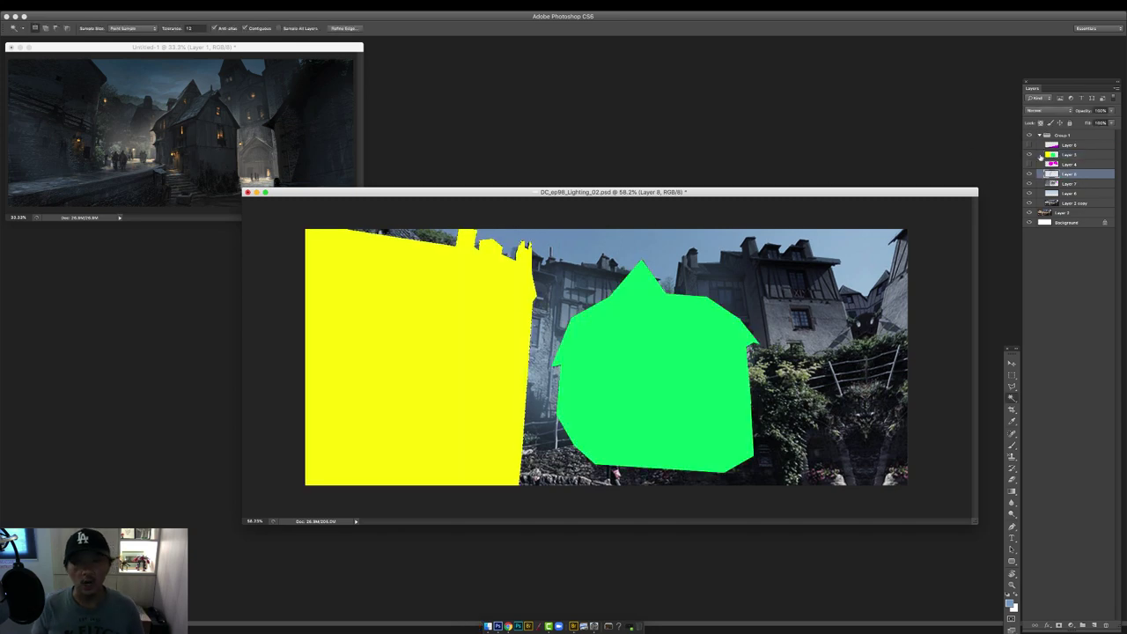
pyautogui.click(1030, 154)
pyautogui.click(1030, 154)
pyautogui.click(1030, 154)
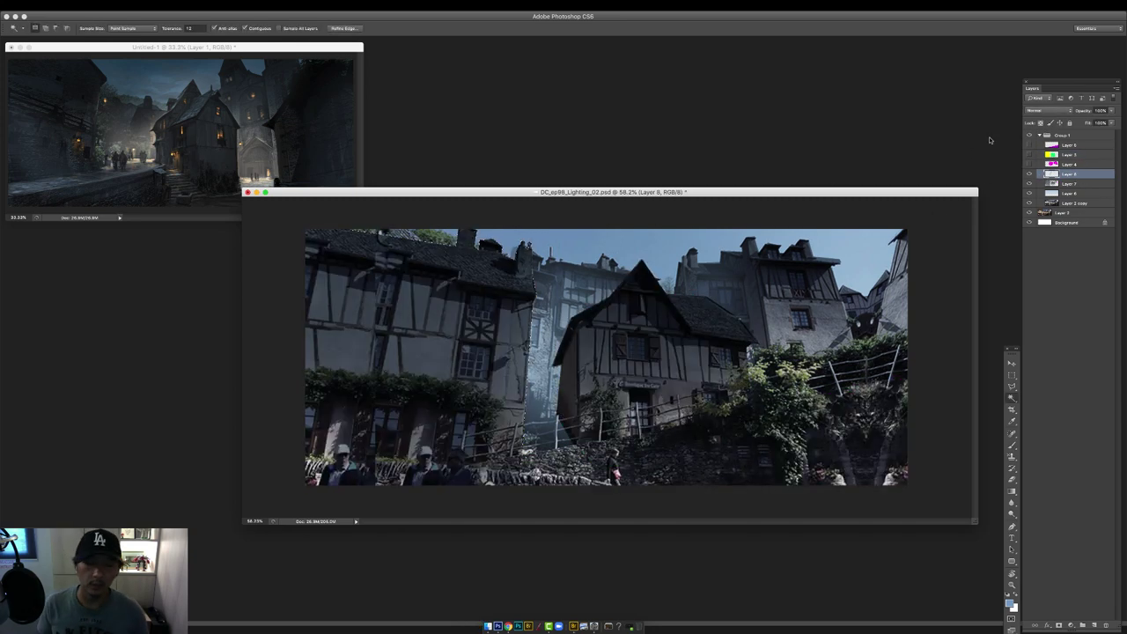
pyautogui.press('b')
pyautogui.moveTo(369, 236); pyautogui.dragTo(448, 239)
# Protect the central house with its green mask and paint blue mist over the background house and bushes beyond it.
pyautogui.click(1030, 154)
pyautogui.click(1069, 154)
pyautogui.press('w')
pyautogui.click(727, 336)
pyautogui.click(1068, 174)
pyautogui.click(1030, 154)
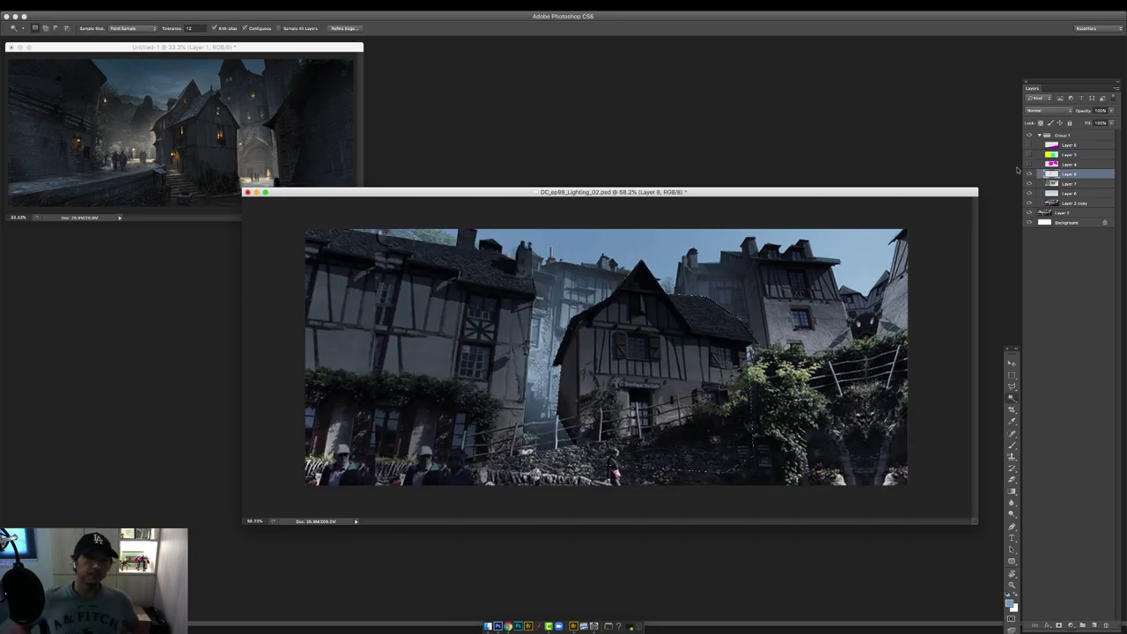
pyautogui.press('b')
pyautogui.press('super+h')
pyautogui.moveTo(796, 348); pyautogui.dragTo(774, 371)
pyautogui.moveTo(744, 299); pyautogui.dragTo(814, 298)
pyautogui.moveTo(748, 260); pyautogui.dragTo(876, 308)
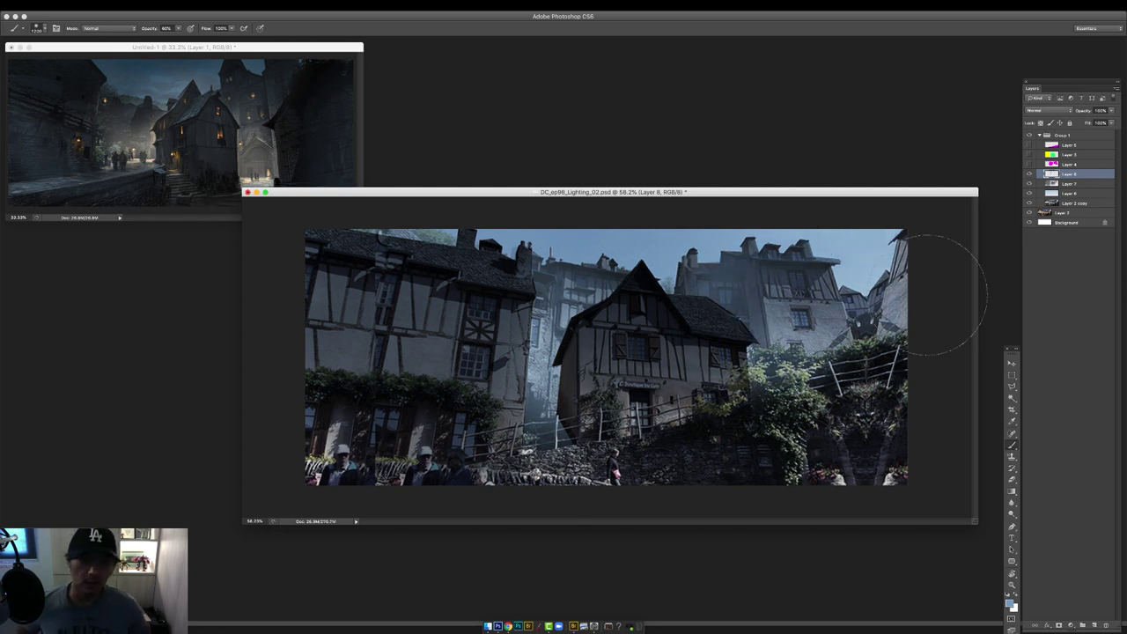
# Lower the brush opacity to 10%, reduce its size, and add a new layer above the mist layer.
pyautogui.press('1')
pyautogui.press('[')
pyautogui.press('[')
pyautogui.press('[')
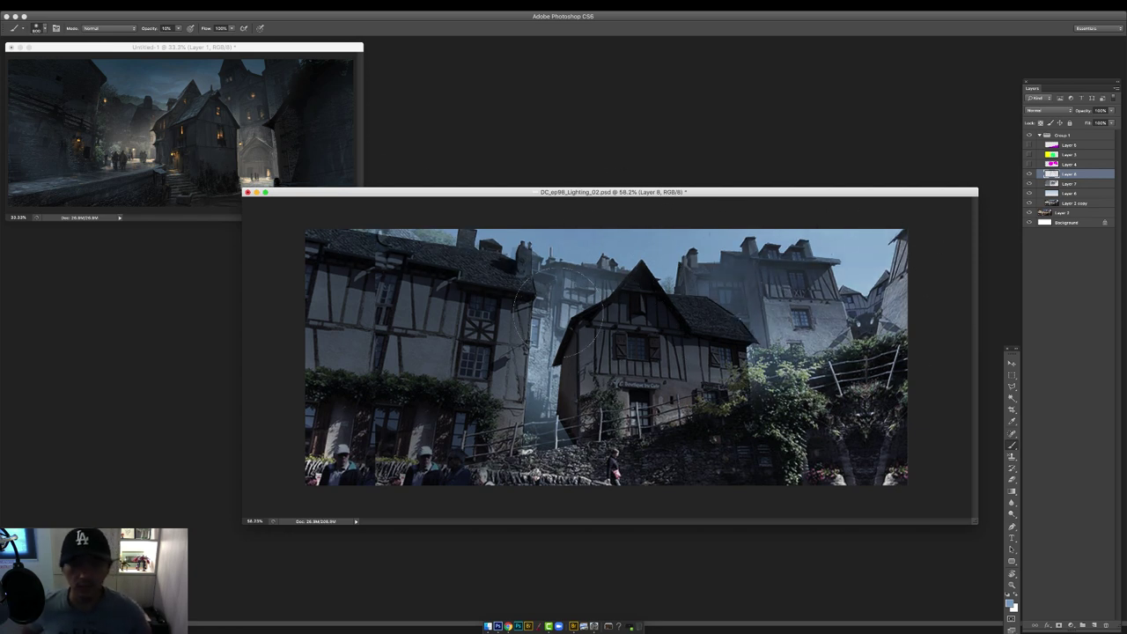
pyautogui.hotkey('ctrl', 'shift', 'alt', 'n')
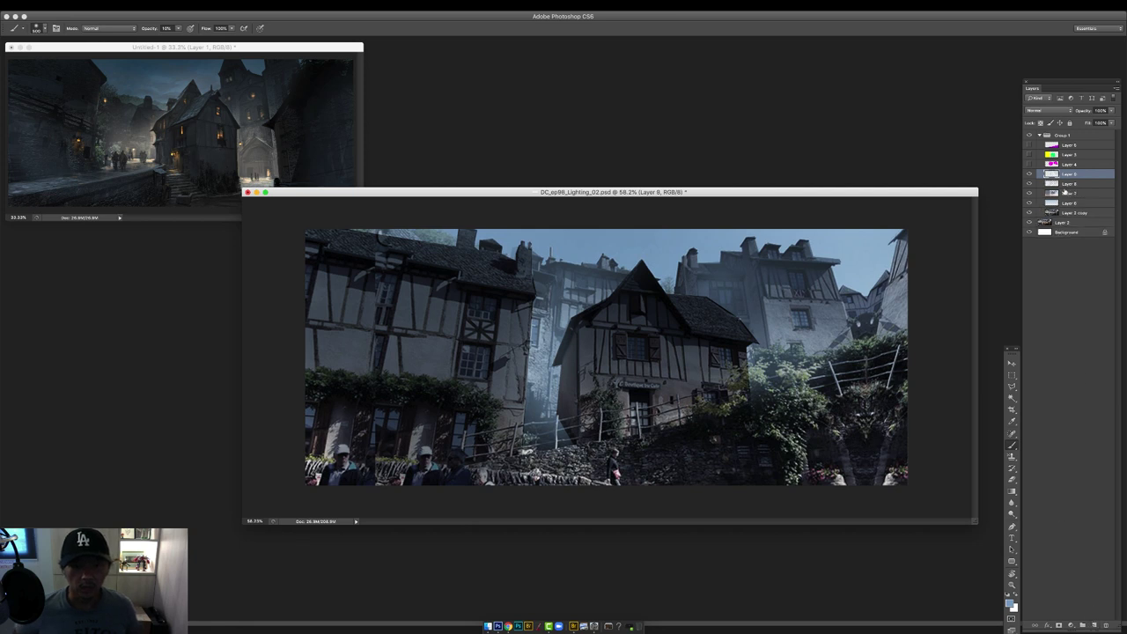
# Select the foreground slope through the purple mask with the Magic Wand and make the Multiply shading layer active.
pyautogui.click(1067, 193)
pyautogui.rightClick(787, 392)
pyautogui.click(1068, 145)
pyautogui.click(1029, 145)
pyautogui.press('w')
pyautogui.click(859, 440)
pyautogui.click(1029, 146)
pyautogui.click(1069, 192)
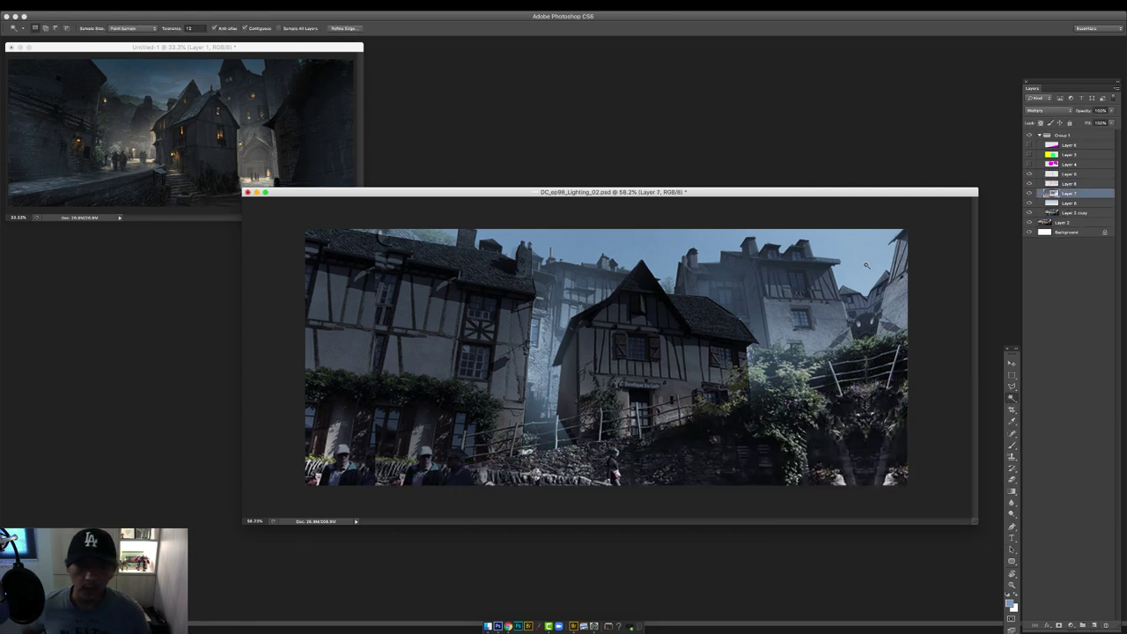
# Darken the foreground wall and vegetation with broad black brush strokes on the Multiply layer.
pyautogui.press('b')
pyautogui.press('d')
pyautogui.rightClick(725, 421)
pyautogui.doubleClick(898, 488)
pyautogui.moveTo(681, 468); pyautogui.dragTo(504, 472)
pyautogui.press('super+z')
pyautogui.moveTo(867, 462); pyautogui.dragTo(503, 474)
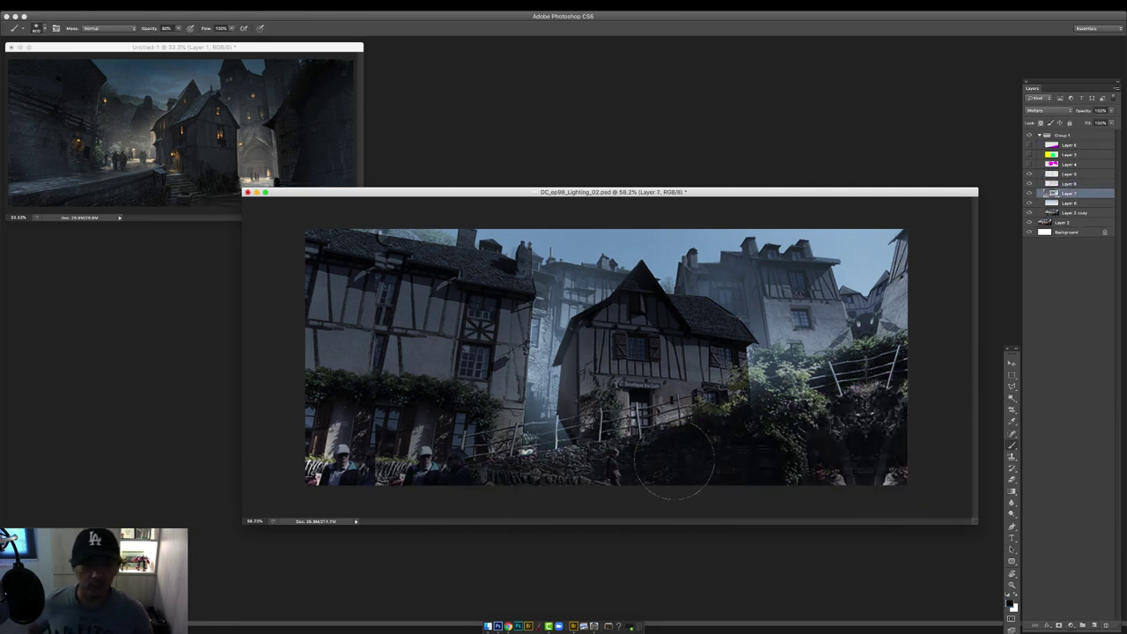
# Save the document and paint over window details of the misty background house with a small brush on the empty layer.
pyautogui.scroll(2, 674, 461)
pyautogui.press('super+s')
pyautogui.moveTo(675, 193); pyautogui.dragTo(648, 192)
pyautogui.rightClick(671, 382)
pyautogui.doubleClick(798, 479)
pyautogui.click(1069, 174)
pyautogui.keyDown('alt'); pyautogui.click(735, 421); pyautogui.keyUp('alt')
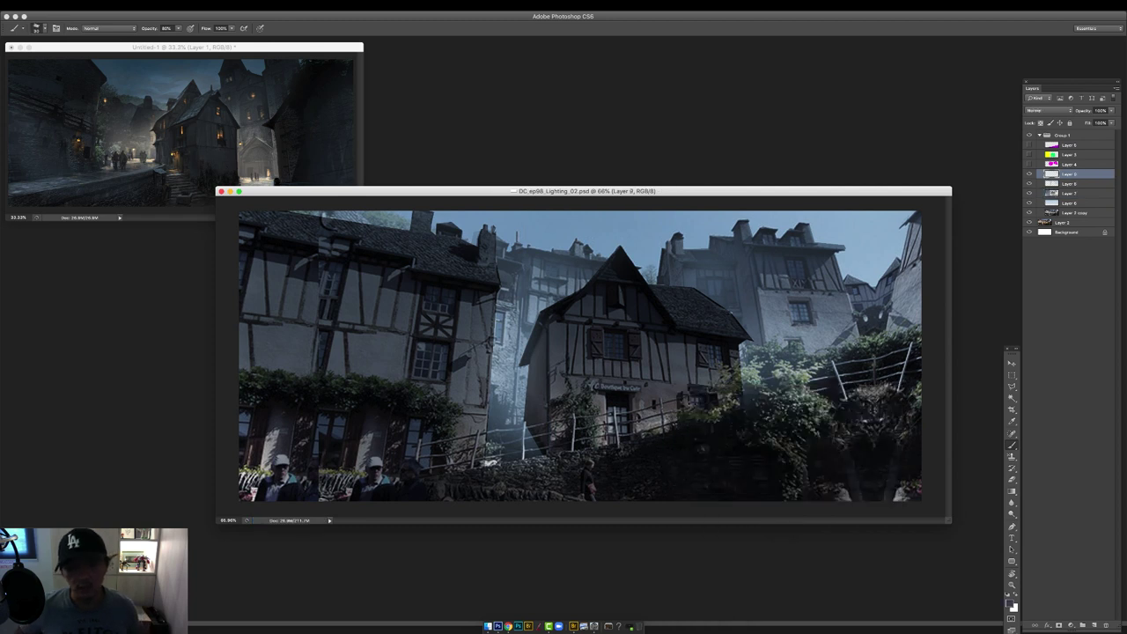
pyautogui.rightClick(788, 270)
pyautogui.press('Escape')
pyautogui.moveTo(772, 270); pyautogui.dragTo(785, 282)
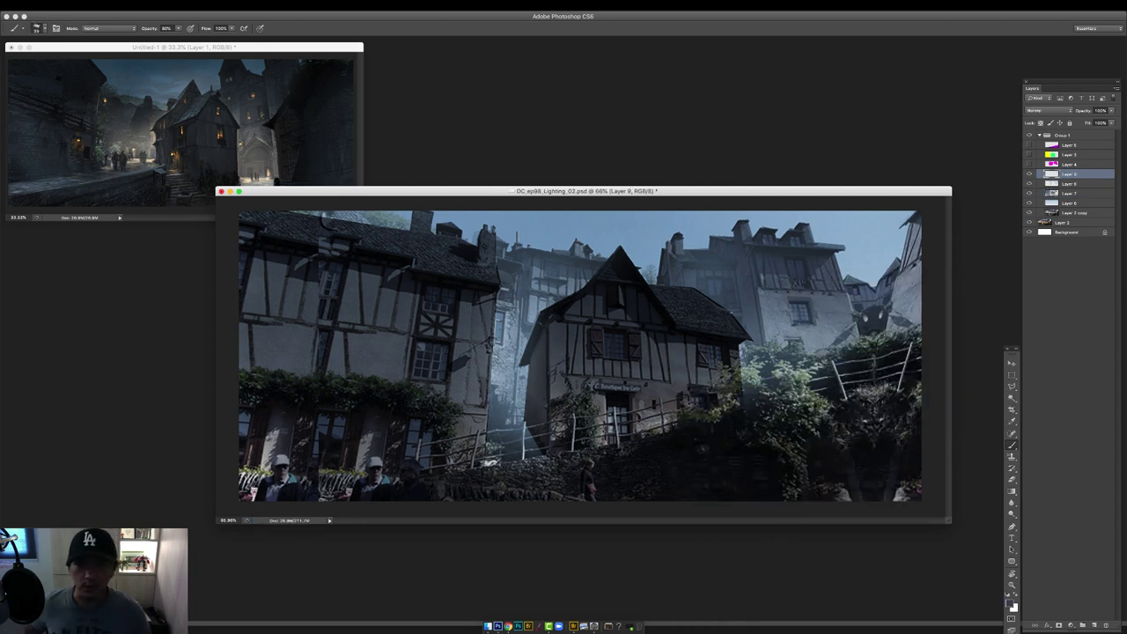
# Paint over the bright details around the central house's gable window with the small brush.
pyautogui.moveTo(617, 301); pyautogui.dragTo(647, 308)
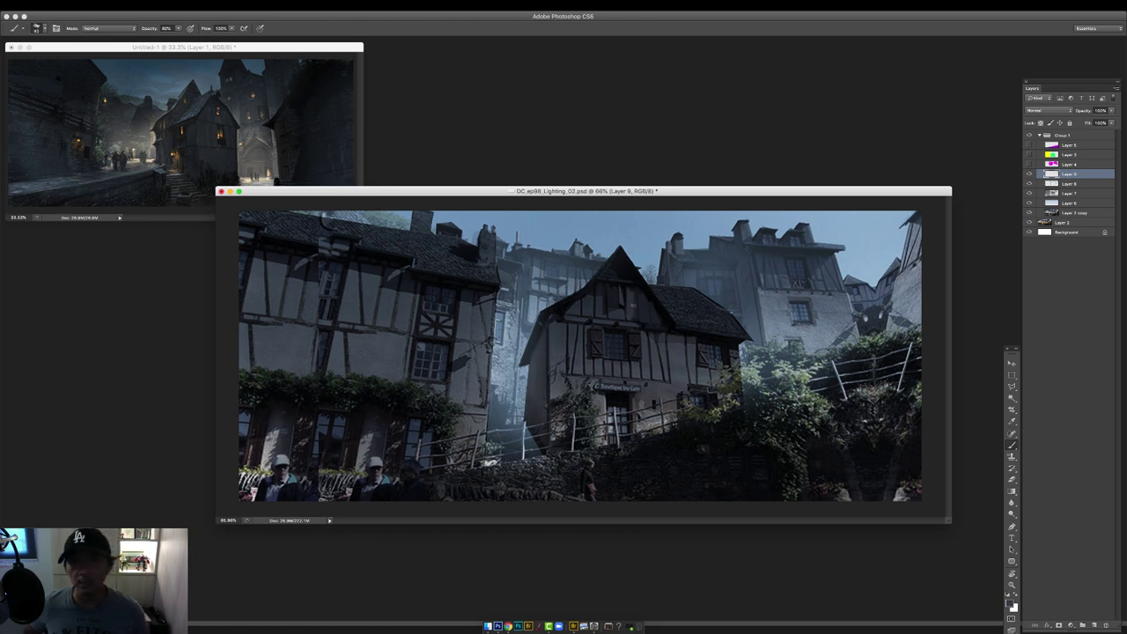
pyautogui.moveTo(633, 296); pyautogui.dragTo(657, 322)
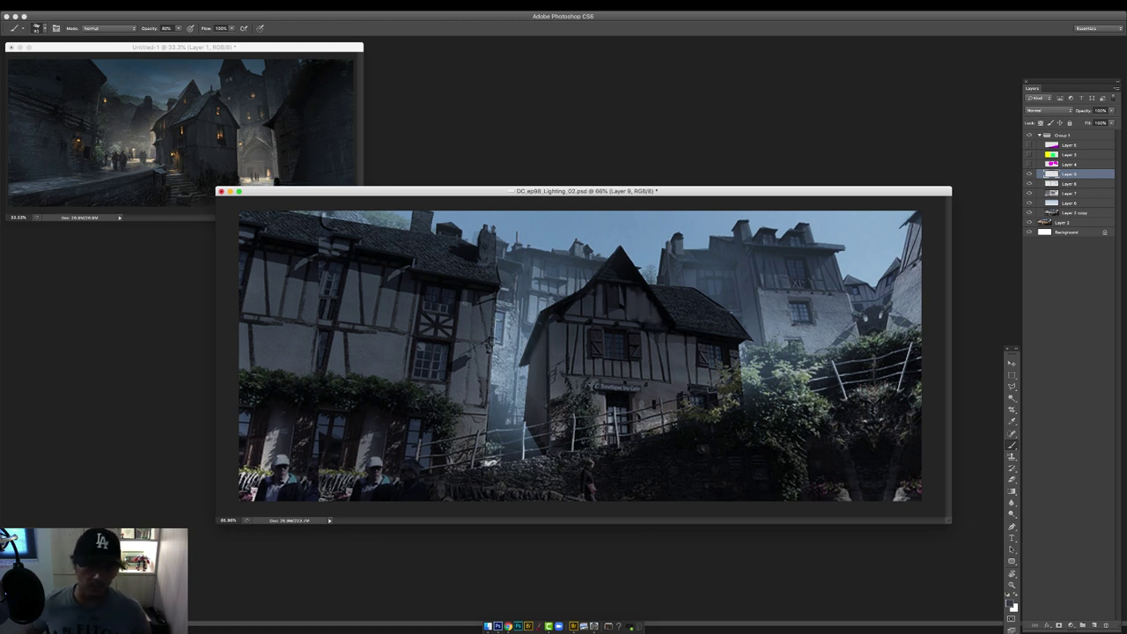
pyautogui.keyDown('alt'); pyautogui.click(642, 309); pyautogui.keyUp('alt')
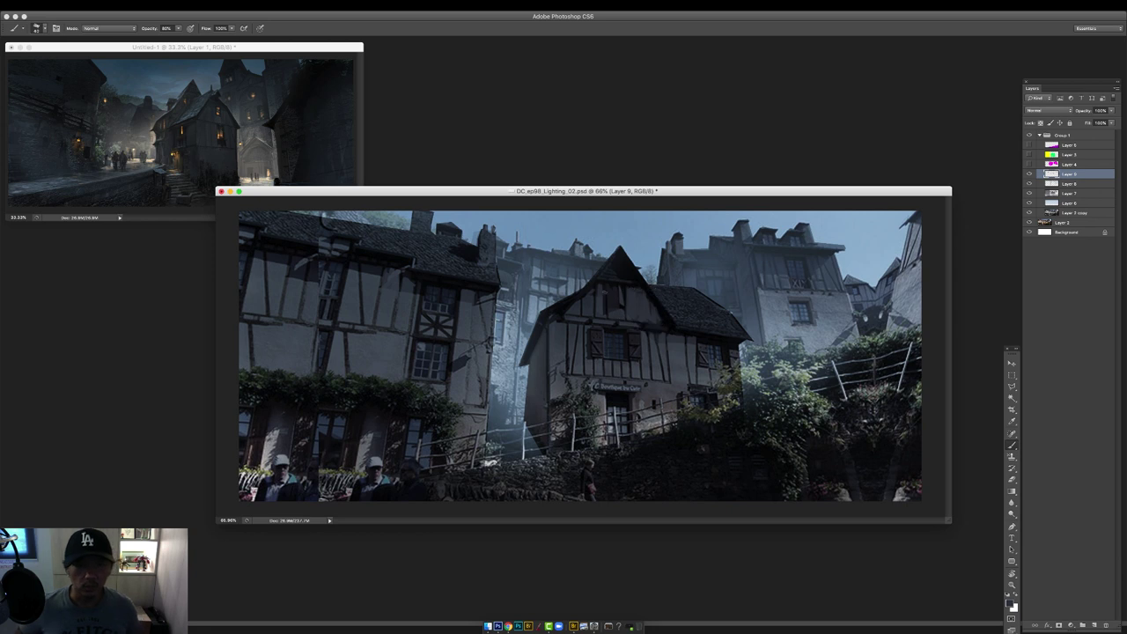
# Darken the outer side of the large half-timbered house on the Multiply layer with a large brush at 40% opacity.
pyautogui.rightClick(621, 359)
pyautogui.click(787, 430)
pyautogui.click(1068, 192)
pyautogui.keyDown('alt'); pyautogui.click(374, 251); pyautogui.keyUp('alt')
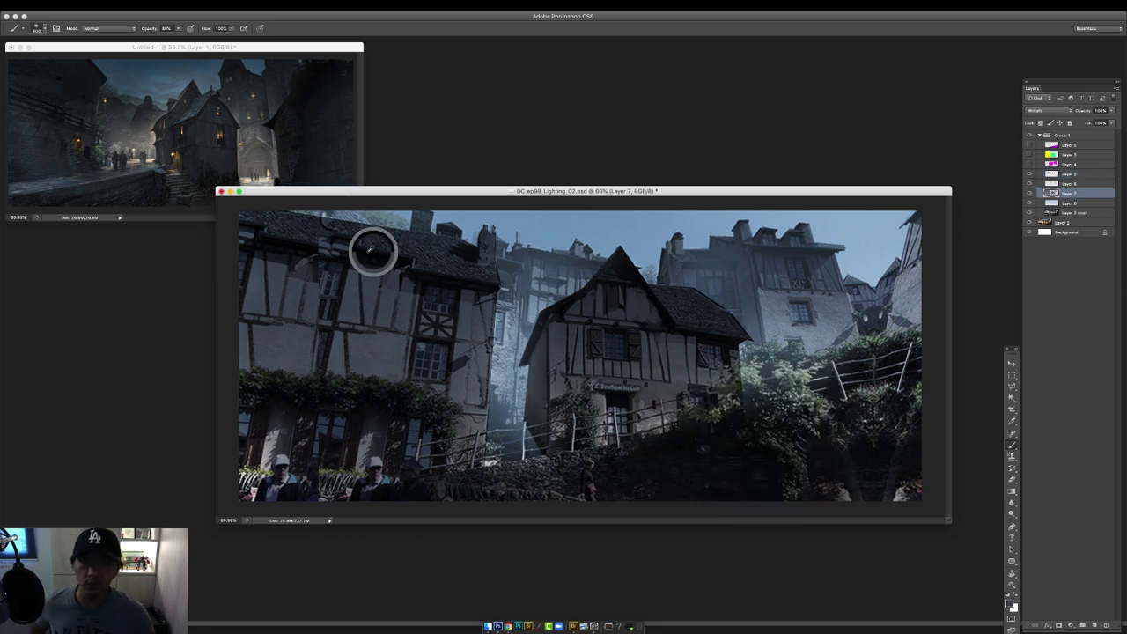
pyautogui.press('4')
pyautogui.moveTo(282, 339); pyautogui.dragTo(264, 466)
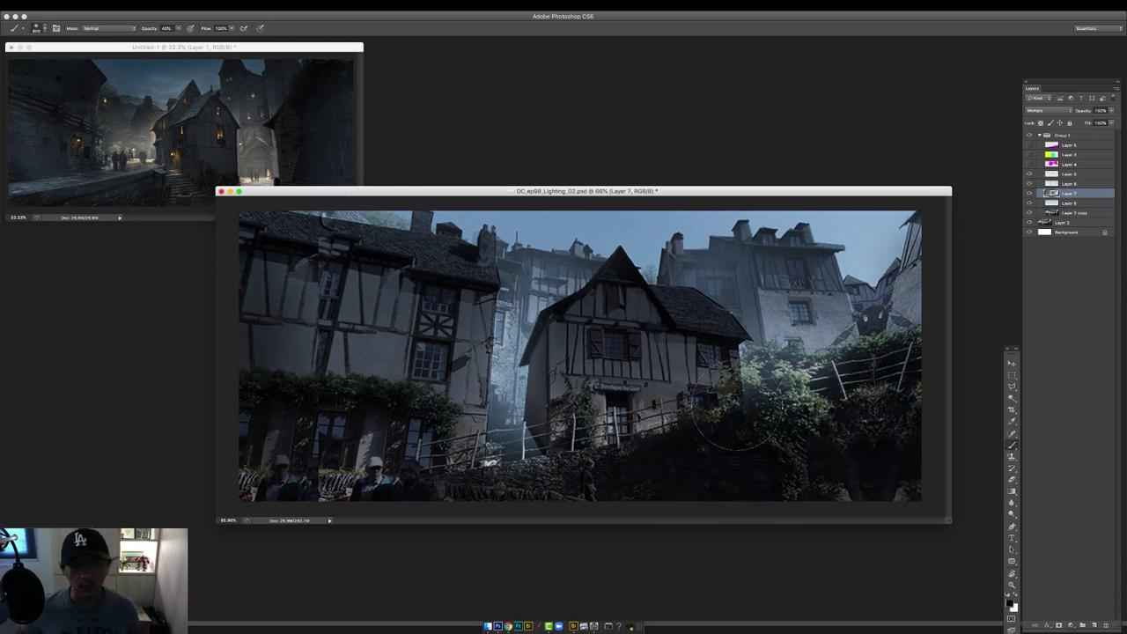
# Add a layer above the painted ones and brush faint sky-blue haze over both front houses at 10% opacity.
pyautogui.press('super+shift+alt+n')
pyautogui.moveTo(1070, 193); pyautogui.dragTo(1070, 169)
pyautogui.keyDown('alt'); pyautogui.click(546, 233); pyautogui.keyUp('alt')
pyautogui.press(']')
pyautogui.press(']')
pyautogui.press(']')
pyautogui.press('1')
pyautogui.moveTo(379, 259)
pyautogui.mouseDown()
pyautogui.moveTo(625, 278)
pyautogui.moveTo(642, 339)
pyautogui.mouseUp()
pyautogui.moveTo(413, 287); pyautogui.dragTo(383, 369)
pyautogui.moveTo(352, 407); pyautogui.dragTo(405, 417)
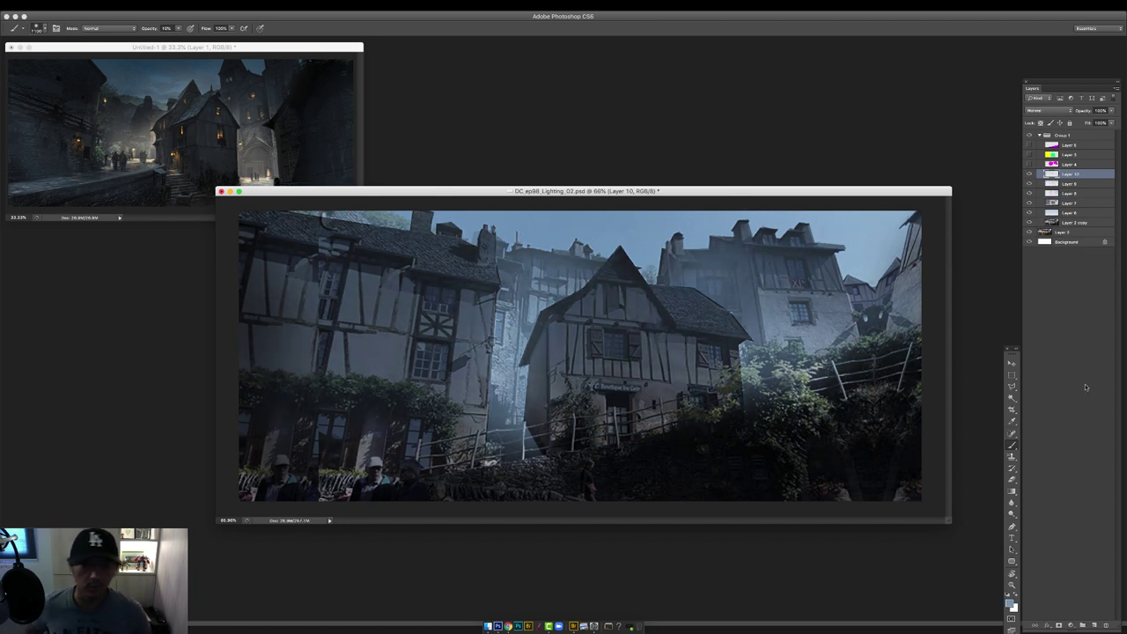
# Add a Multiply layer above the haze and darken the bright fence and bushes on the outer hillside with a sampled dark colour.
pyautogui.click(1094, 625)
pyautogui.click(1047, 110)
pyautogui.click(1047, 130)
pyautogui.keyDown('alt'); pyautogui.click(606, 256); pyautogui.keyUp('alt')
pyautogui.press('super+minus')
pyautogui.press('5')
pyautogui.moveTo(819, 255)
pyautogui.mouseDown()
pyautogui.moveTo(520, 205)
pyautogui.moveTo(405, 238)
pyautogui.moveTo(749, 281)
pyautogui.moveTo(801, 308)
pyautogui.mouseUp()
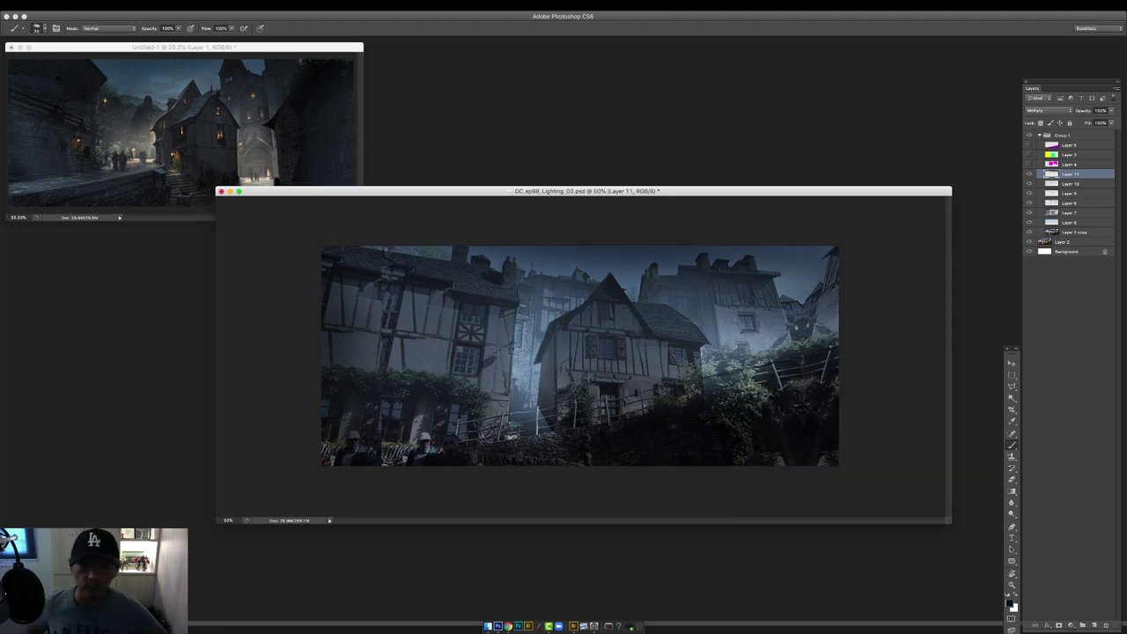
pyautogui.moveTo(827, 356); pyautogui.dragTo(773, 380)
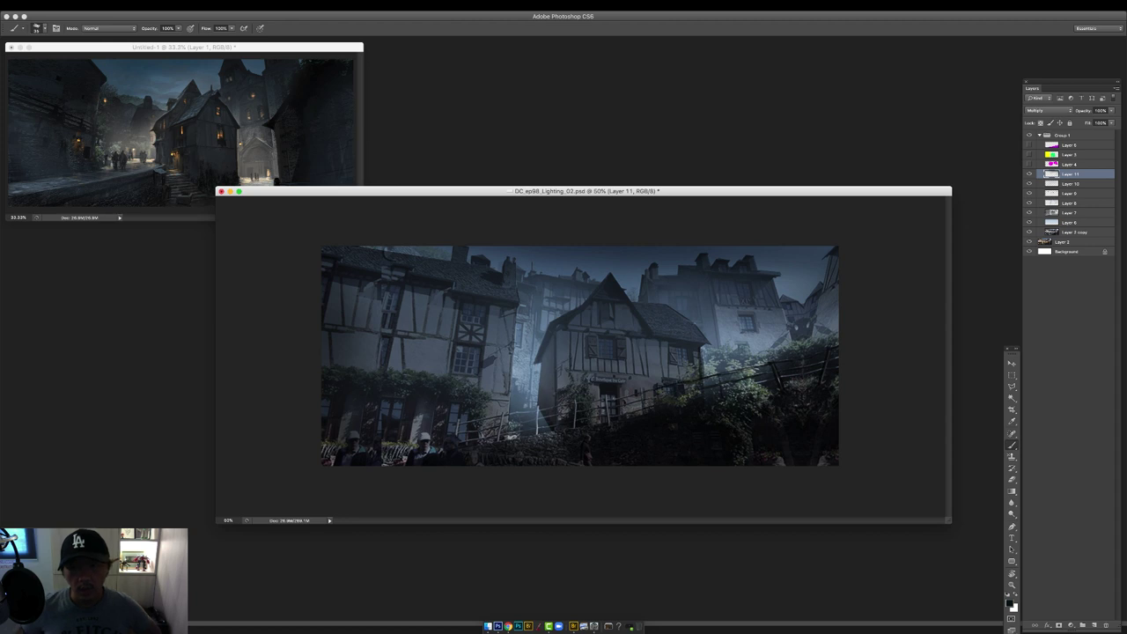
# Darken the foreground figures and low fence with sampled tones, and brush over the misty gap between the two front houses.
pyautogui.press('4')
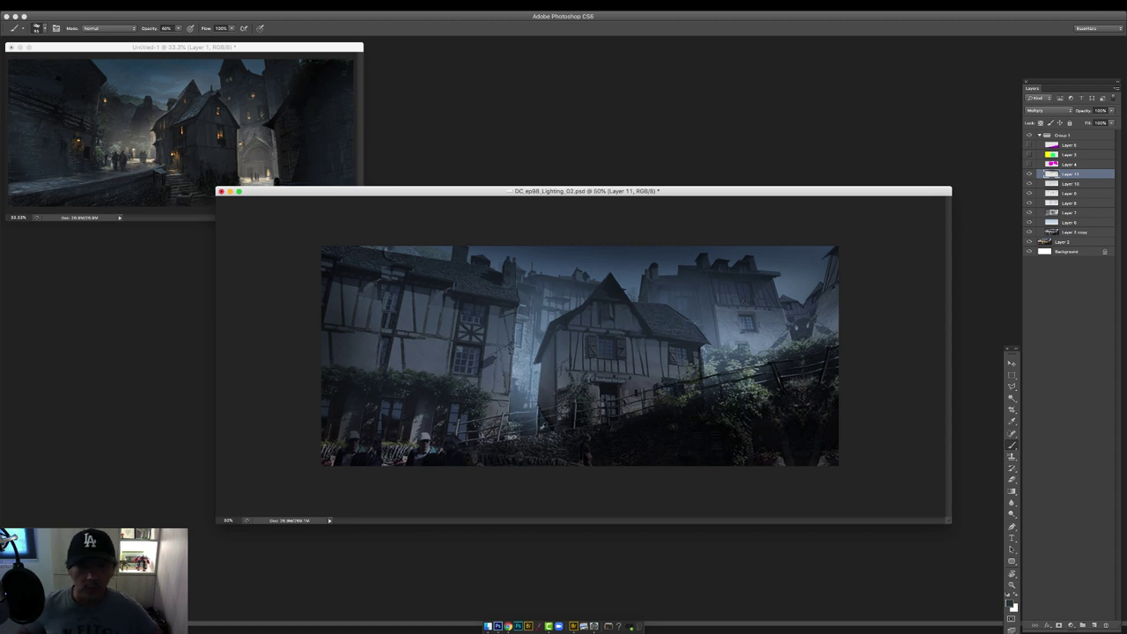
pyautogui.moveTo(542, 414); pyautogui.dragTo(419, 445)
pyautogui.keyDown('alt'); pyautogui.click(453, 419); pyautogui.keyUp('alt')
pyautogui.keyDown('alt'); pyautogui.click(636, 346); pyautogui.keyUp('alt')
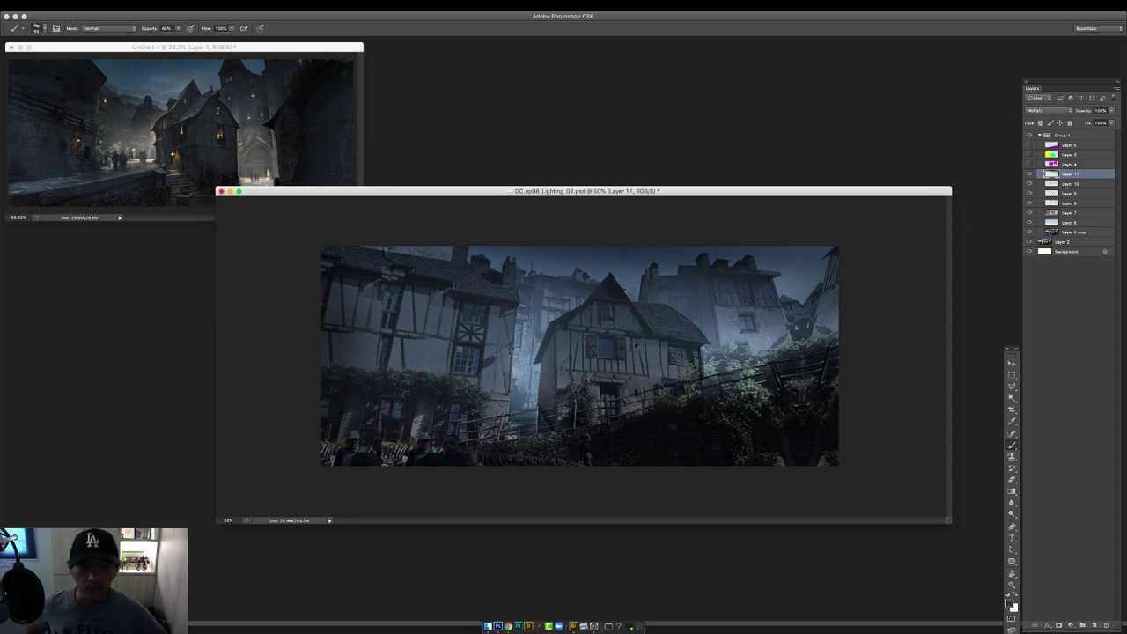
pyautogui.scroll(2, 635, 346)
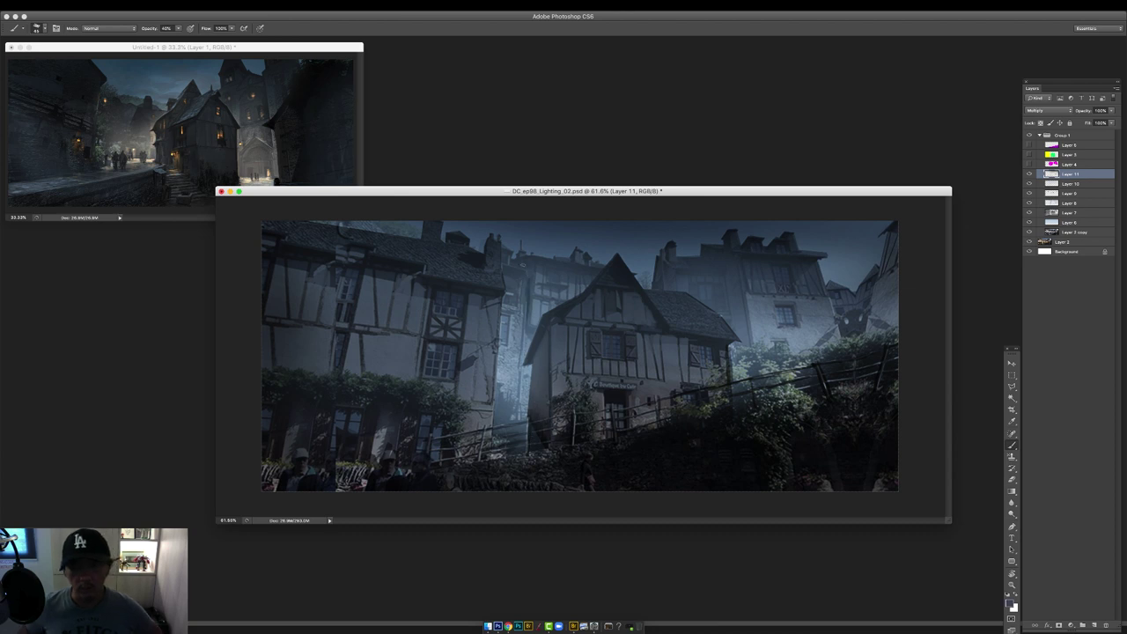
pyautogui.keyDown('alt'); pyautogui.click(526, 295); pyautogui.keyUp('alt')
pyautogui.moveTo(530, 330); pyautogui.dragTo(523, 417)
# Adjust the Greens range of Layer 2 copy with Hue/Saturation.
pyautogui.click(1069, 231)
pyautogui.press('super+u')
pyautogui.click(861, 174)
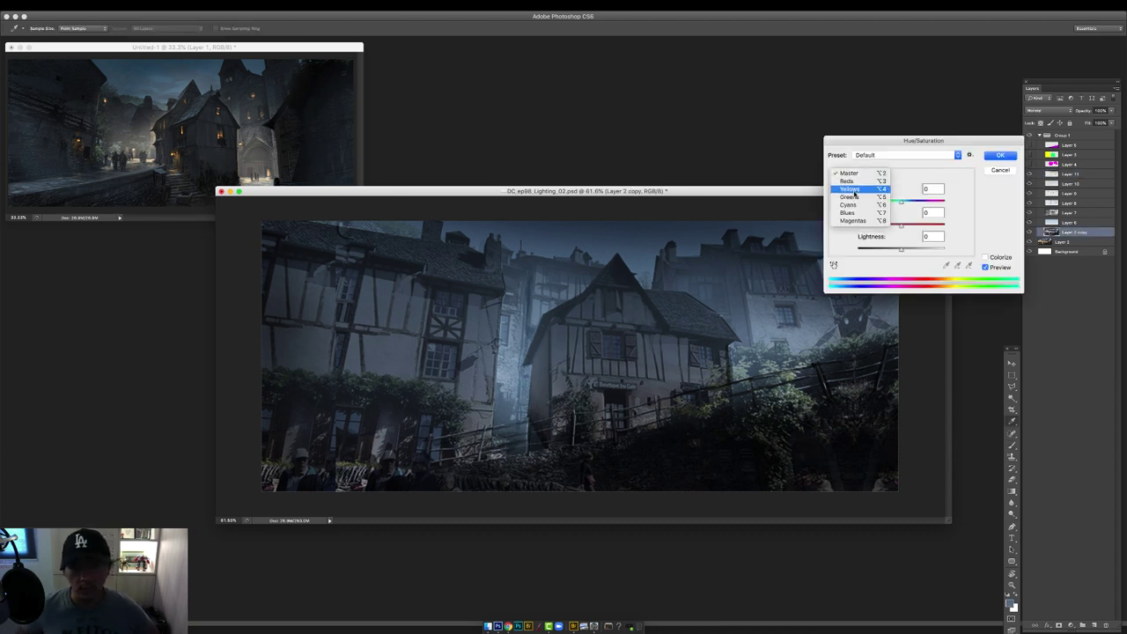
pyautogui.click(861, 197)
pyautogui.click(861, 173)
pyautogui.click(861, 197)
pyautogui.click(1000, 155)
# Add a Color Balance adjustment layer above Layer 11, shift its midtones slightly toward green and yellow, and compare it on and off.
pyautogui.click(1070, 174)
pyautogui.click(1070, 625)
pyautogui.click(1086, 549)
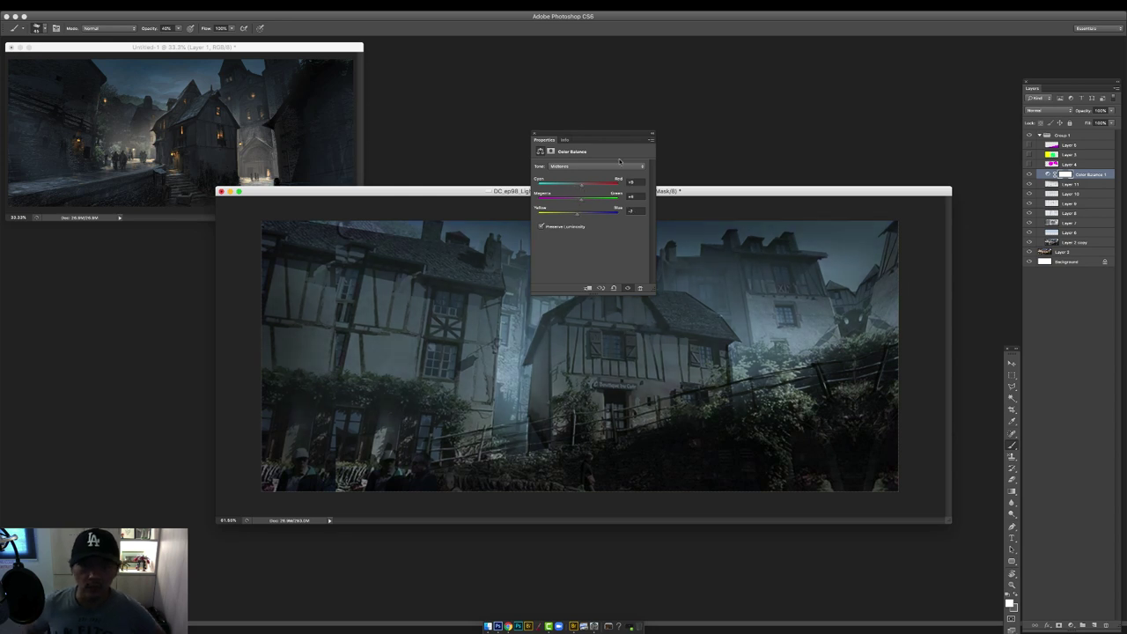
pyautogui.click(534, 133)
pyautogui.click(1029, 174)
pyautogui.click(1029, 174)
# Select the central house's silhouette from the colour-coded mask on Layer 3 with the Magic Wand.
pyautogui.rightClick(668, 314)
pyautogui.doubleClick(837, 387)
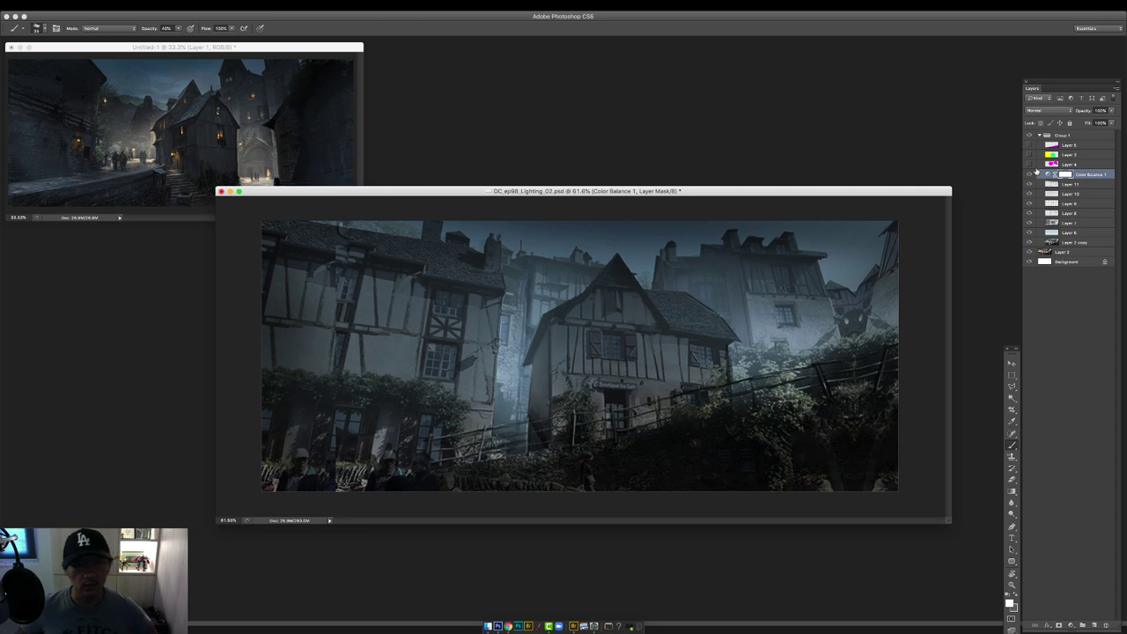
pyautogui.click(1068, 155)
pyautogui.click(1030, 155)
pyautogui.press('w')
pyautogui.click(1030, 155)
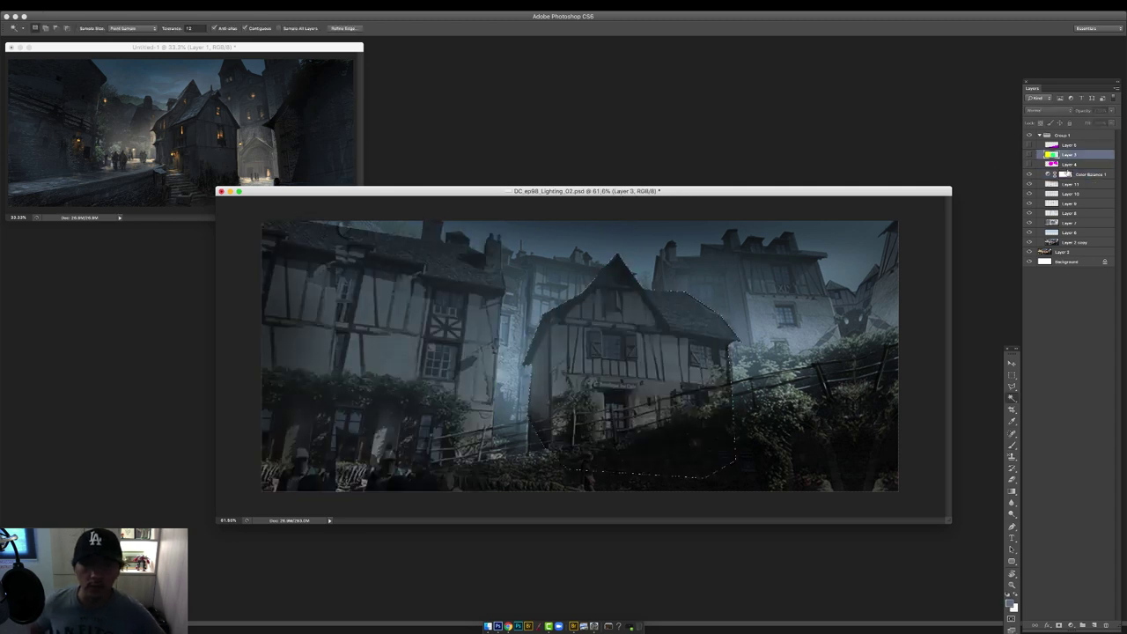
# Add a Multiply layer above the Color Balance adjustment and darken the selected central house with a large soft brush at 40% opacity.
pyautogui.click(1090, 175)
pyautogui.click(1094, 625)
pyautogui.click(1047, 111)
pyautogui.click(1039, 132)
pyautogui.press('b')
pyautogui.rightClick(678, 330)
pyautogui.doubleClick(845, 401)
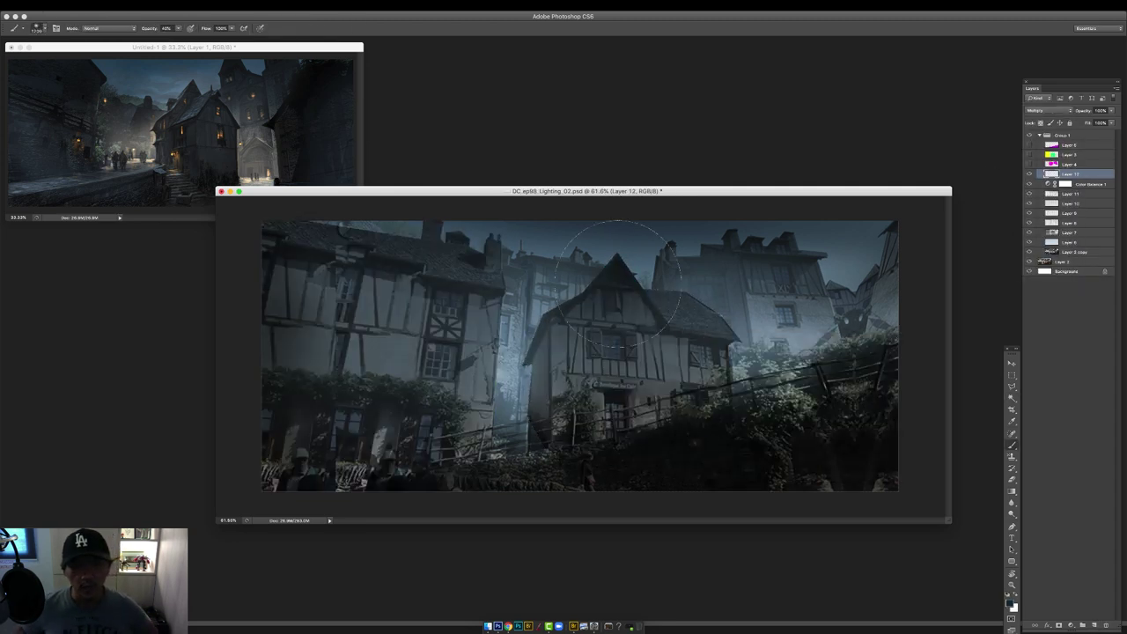
pyautogui.moveTo(618, 295)
pyautogui.mouseDown()
pyautogui.moveTo(674, 319)
pyautogui.moveTo(608, 379)
pyautogui.mouseUp()
# Select the large half-timbered house from the Layer 3 mask and darken its roof and walls on the Multiply layer.
pyautogui.click(1068, 155)
pyautogui.click(1030, 155)
pyautogui.press('w')
pyautogui.click(1029, 155)
pyautogui.press('b')
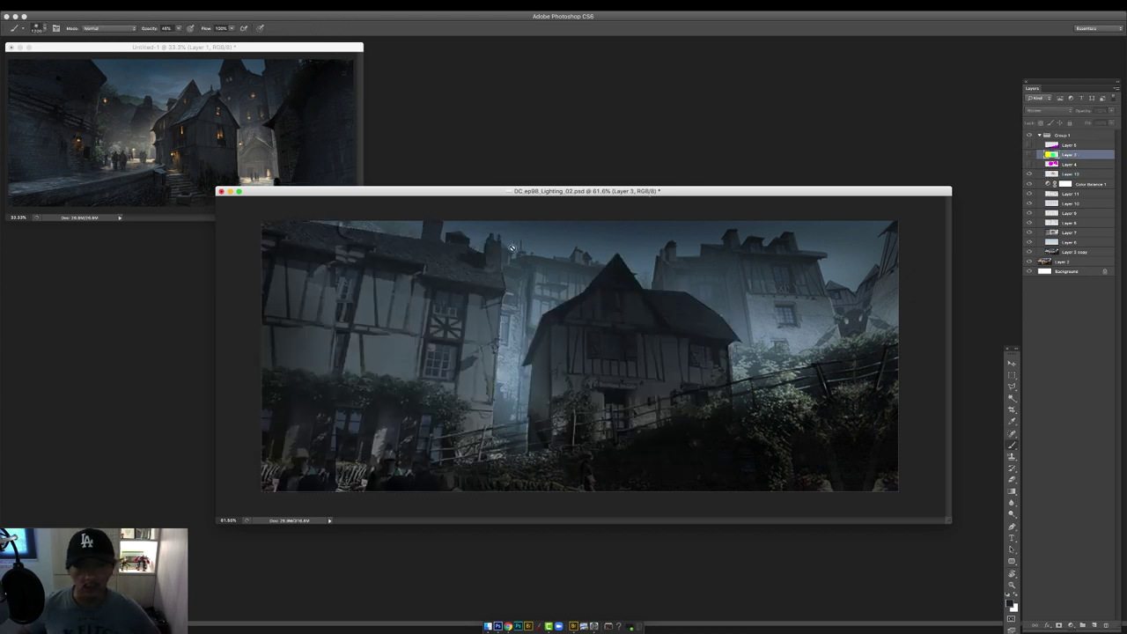
pyautogui.click(1068, 174)
pyautogui.moveTo(462, 231)
pyautogui.mouseDown()
pyautogui.moveTo(330, 225)
pyautogui.moveTo(467, 316)
pyautogui.moveTo(352, 348)
pyautogui.mouseUp()
pyautogui.moveTo(779, 295)
pyautogui.mouseDown()
pyautogui.moveTo(835, 308)
pyautogui.moveTo(775, 330)
pyautogui.mouseUp()
# Flip the canvas horizontally, add a layer, and paint sampled blue mist into the narrow gap between the front houses.
pyautogui.press('F2')
pyautogui.rightClick(699, 313)
pyautogui.doubleClick(868, 388)
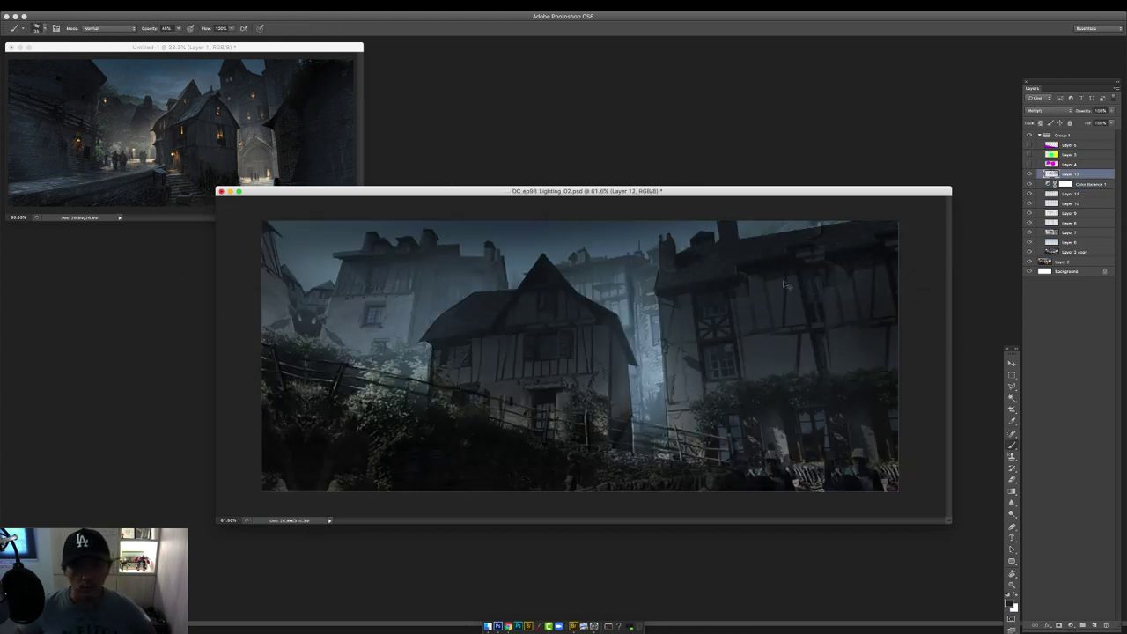
pyautogui.keyDown('alt'); pyautogui.click(649, 354); pyautogui.keyUp('alt')
pyautogui.click(1095, 625)
pyautogui.moveTo(658, 392); pyautogui.dragTo(655, 421)
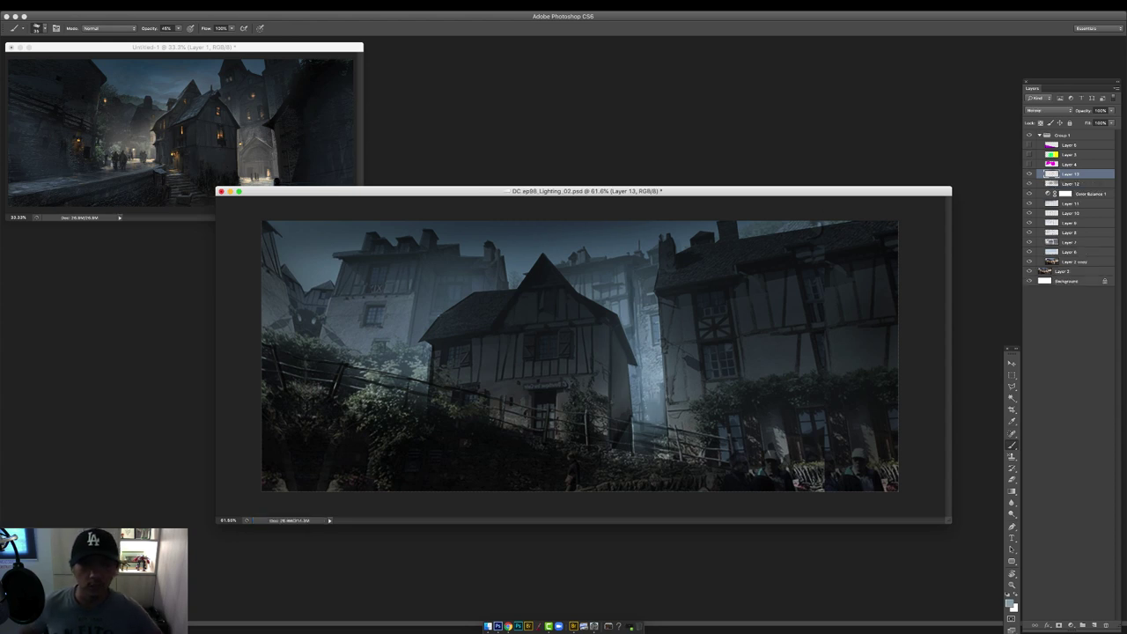
# Brush faint sampled blue haze over the lower walls of the central house with a soft brush at 10% opacity.
pyautogui.rightClick(622, 344)
pyautogui.doubleClick(787, 415)
pyautogui.press('1')
pyautogui.keyDown('alt'); pyautogui.click(401, 377); pyautogui.keyUp('alt')
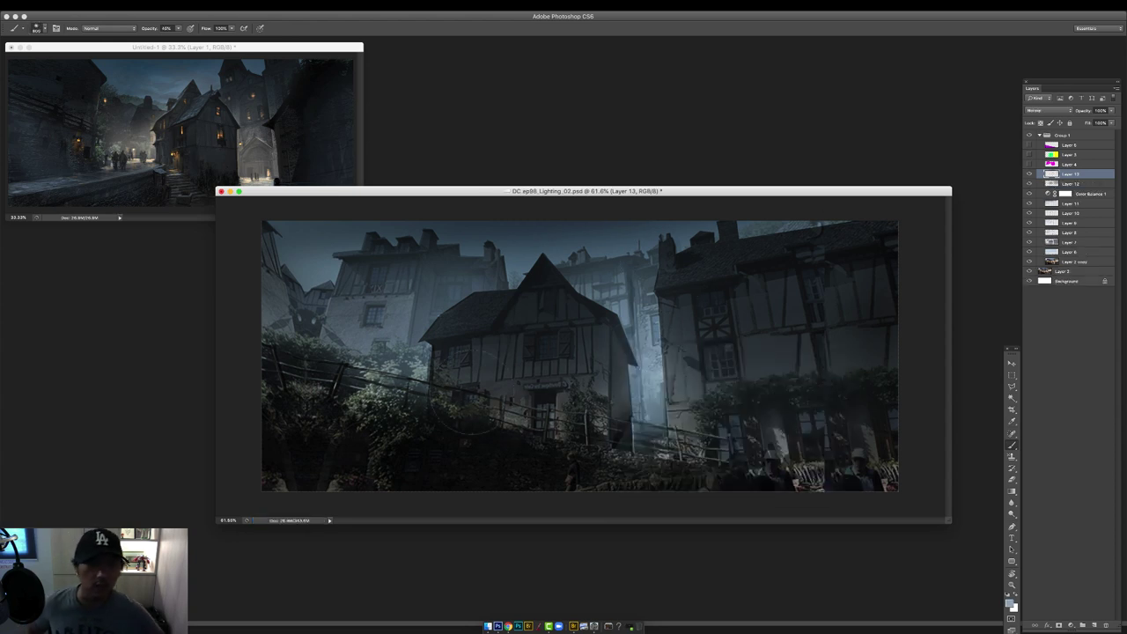
pyautogui.moveTo(550, 389); pyautogui.dragTo(424, 394)
pyautogui.press('e')
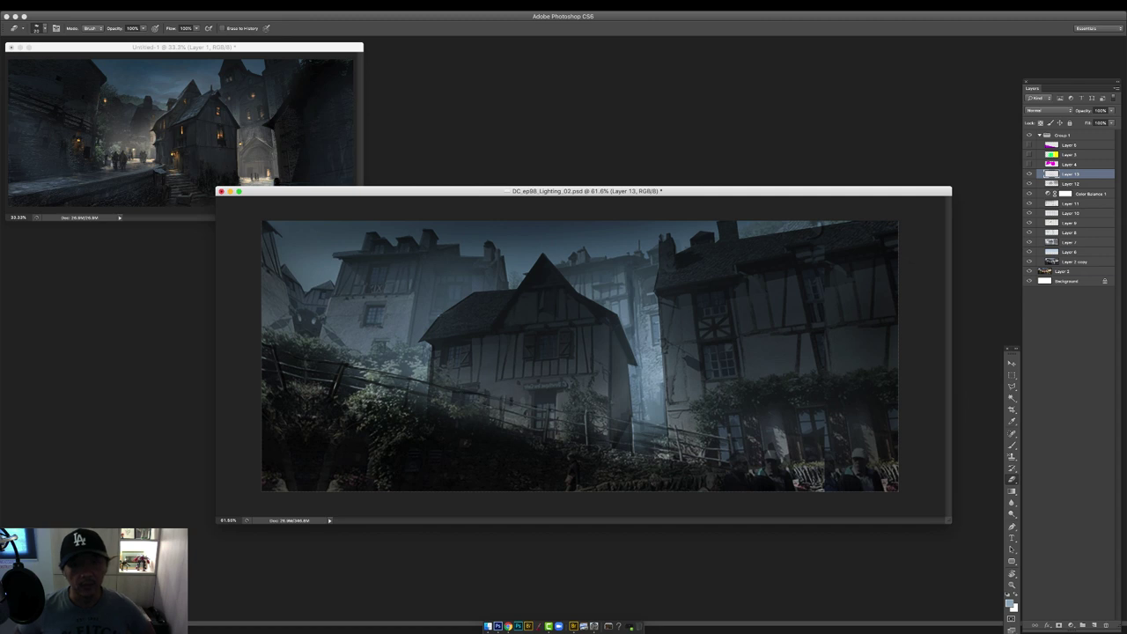
pyautogui.press('b')
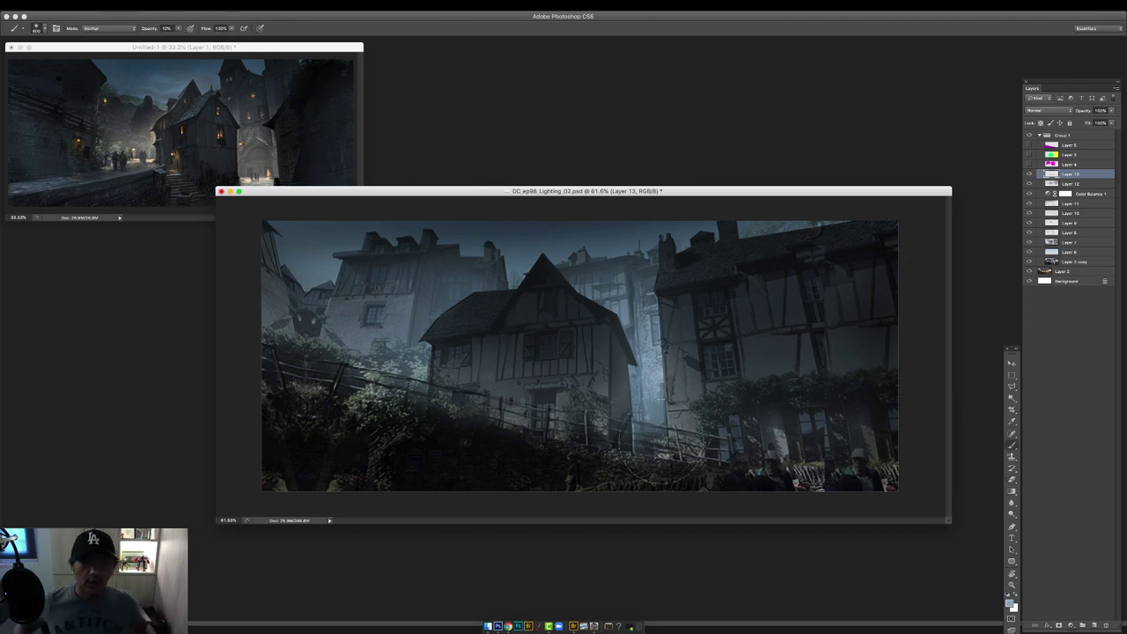
# Repaint the fence rails below the central house and touch up the large house's wall with sampled dark tones at 100% opacity.
pyautogui.press('d')
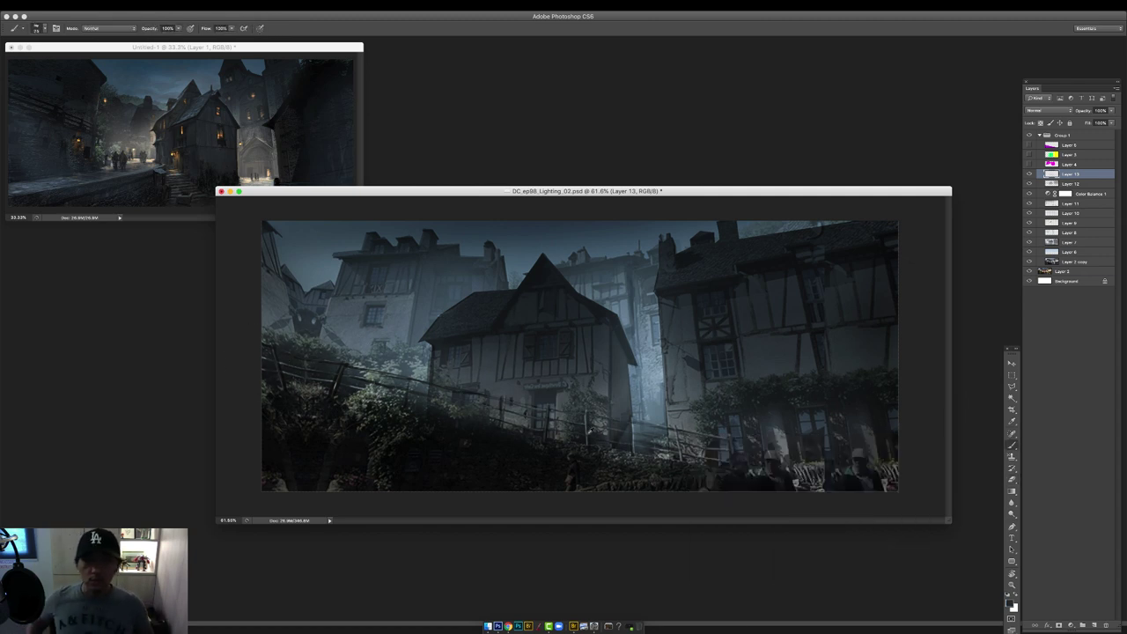
pyautogui.keyDown('alt'); pyautogui.click(615, 424); pyautogui.keyUp('alt')
pyautogui.moveTo(600, 428)
pyautogui.mouseDown()
pyautogui.moveTo(632, 422)
pyautogui.moveTo(683, 452)
pyautogui.moveTo(662, 456)
pyautogui.mouseUp()
pyautogui.keyDown('alt'); pyautogui.click(688, 356); pyautogui.keyUp('alt')
pyautogui.moveTo(688, 358); pyautogui.dragTo(697, 367)
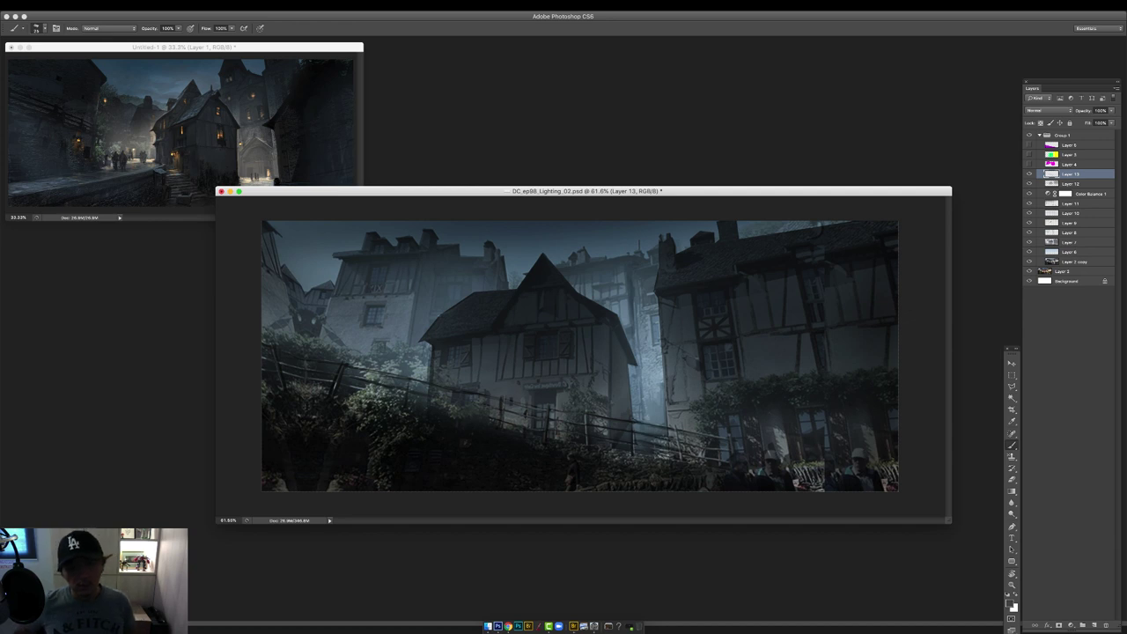
# Add a Color Dodge layer and brush a sampled blue glow at 40% opacity between the houses and over the hillside bushes.
pyautogui.press('super+equal')
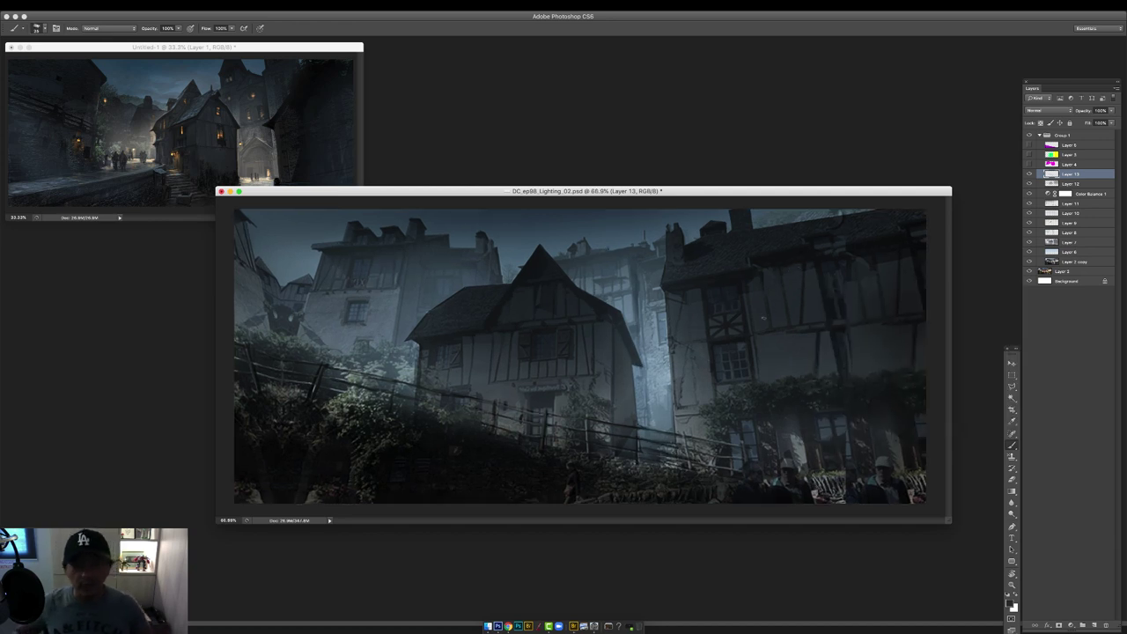
pyautogui.press('super+shift+alt+n')
pyautogui.rightClick(685, 353)
pyautogui.doubleClick(841, 415)
pyautogui.keyDown('alt'); pyautogui.click(653, 387); pyautogui.keyUp('alt')
pyautogui.press('4')
pyautogui.moveTo(655, 396); pyautogui.dragTo(644, 324)
pyautogui.moveTo(380, 365); pyautogui.dragTo(383, 331)
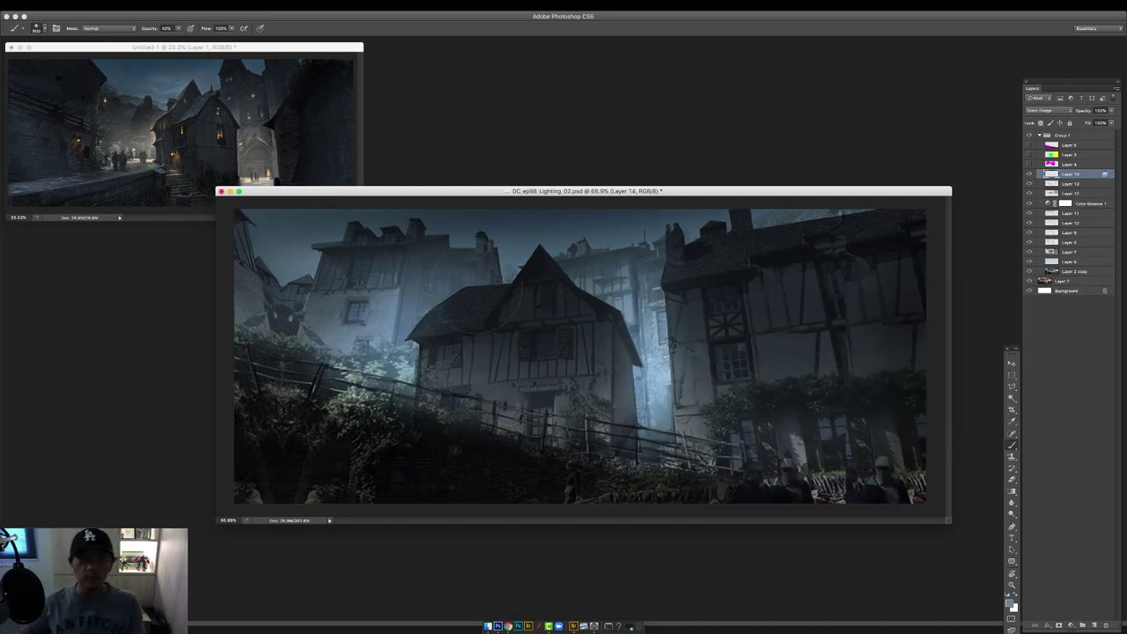
# Add a Levels adjustment layer above the Color Dodge layer and brighten the scene by moving its input highlights inward.
pyautogui.press('Tab')
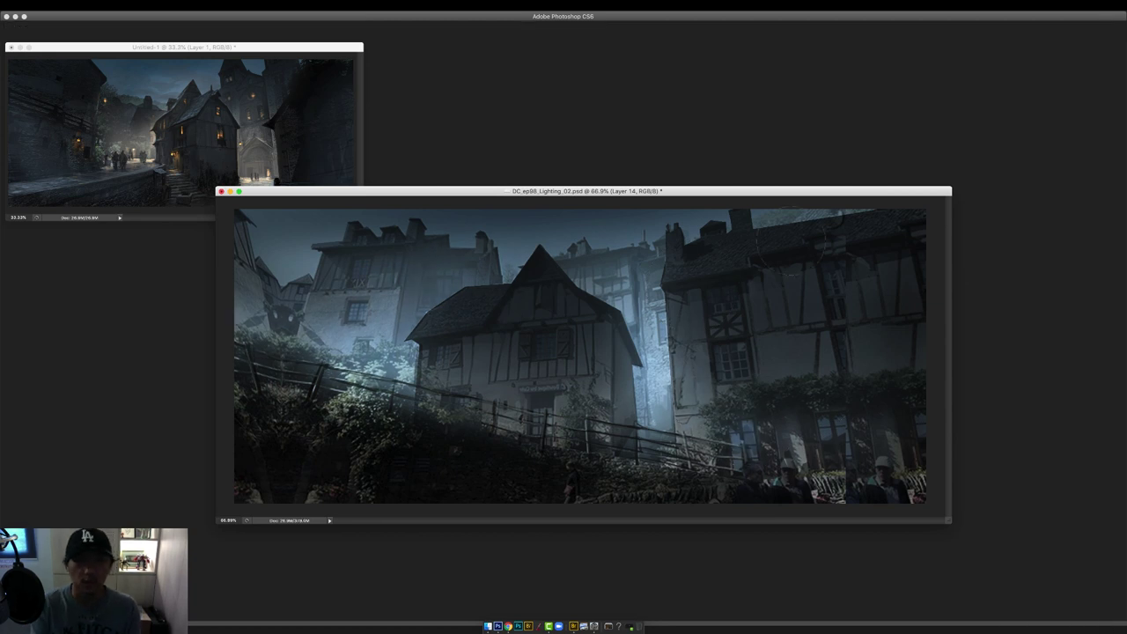
pyautogui.press('Tab')
pyautogui.rightClick(801, 222)
pyautogui.click(1071, 625)
pyautogui.click(1081, 517)
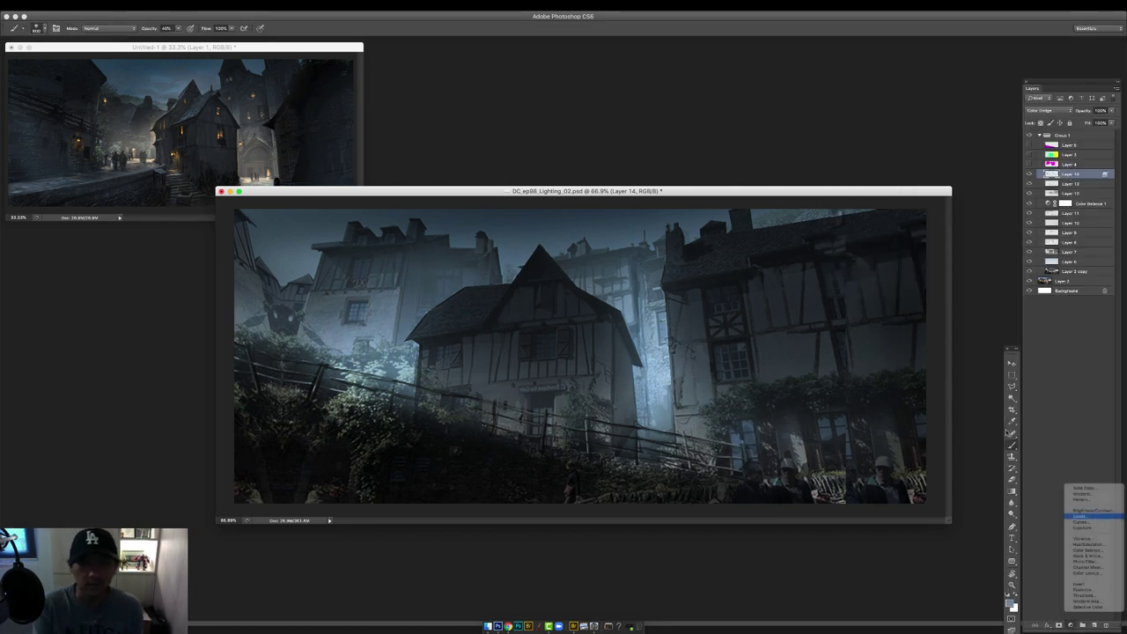
pyautogui.moveTo(644, 231); pyautogui.dragTo(638, 231)
pyautogui.click(534, 132)
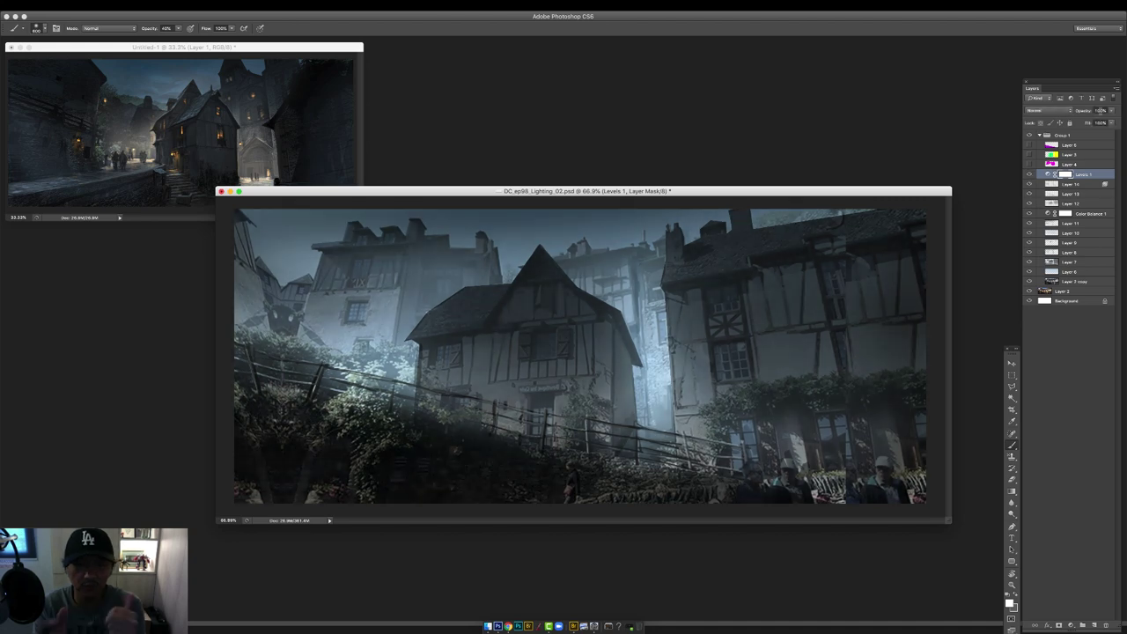
# Flip the canvas back, add a layer, save the document, and brush faint sampled mist over the dark hillside at 10% opacity.
pyautogui.press('F2')
pyautogui.rightClick(666, 315)
pyautogui.doubleClick(768, 376)
pyautogui.rightClick(767, 377)
pyautogui.click(783, 434)
pyautogui.click(1094, 625)
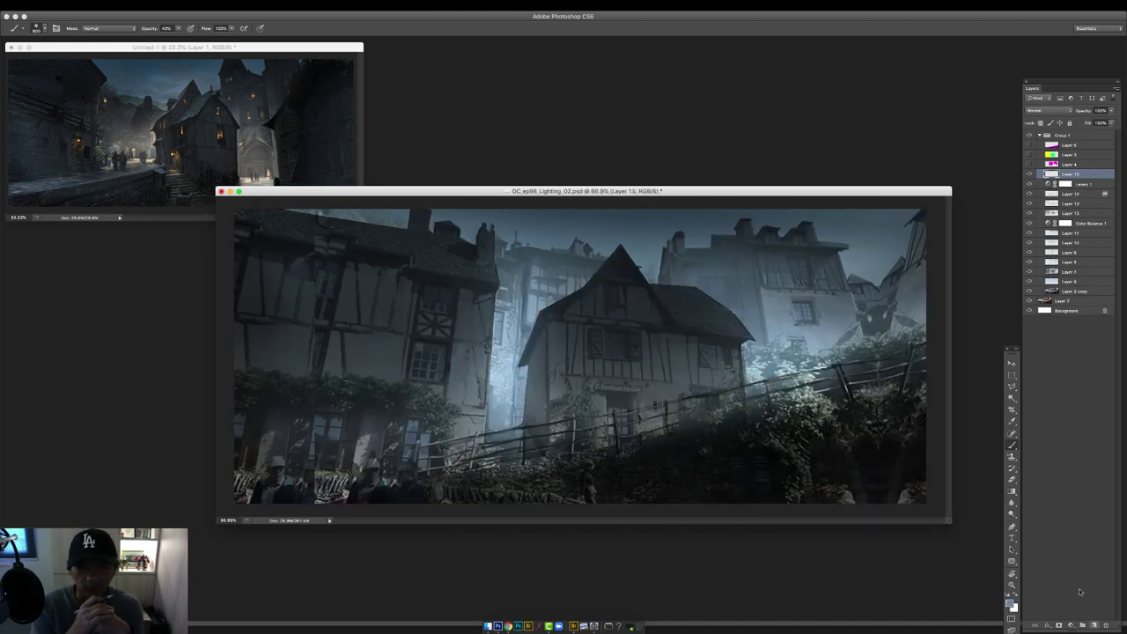
pyautogui.press('super+s')
pyautogui.keyDown('alt'); pyautogui.click(750, 369); pyautogui.keyUp('alt')
pyautogui.moveTo(851, 461)
pyautogui.mouseDown()
pyautogui.moveTo(749, 478)
pyautogui.moveTo(836, 467)
pyautogui.mouseUp()
pyautogui.press('1')
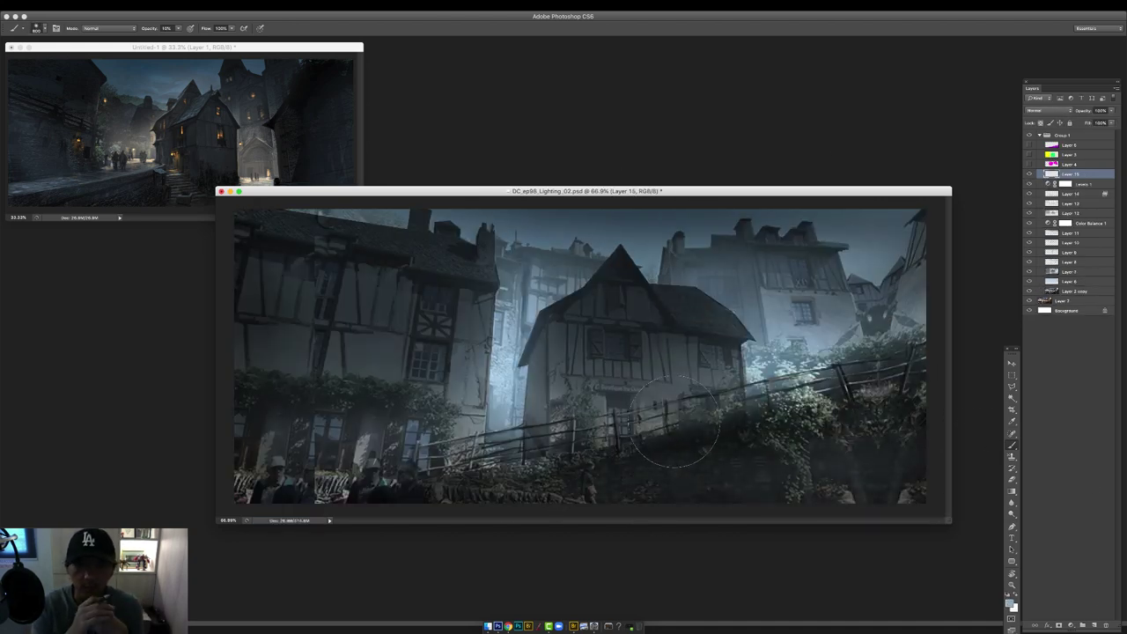
# Touch up the edge of the large house along the misty gap with a small brush at 100% opacity.
pyautogui.rightClick(673, 429)
pyautogui.doubleClick(837, 503)
pyautogui.press('d')
pyautogui.press('0')
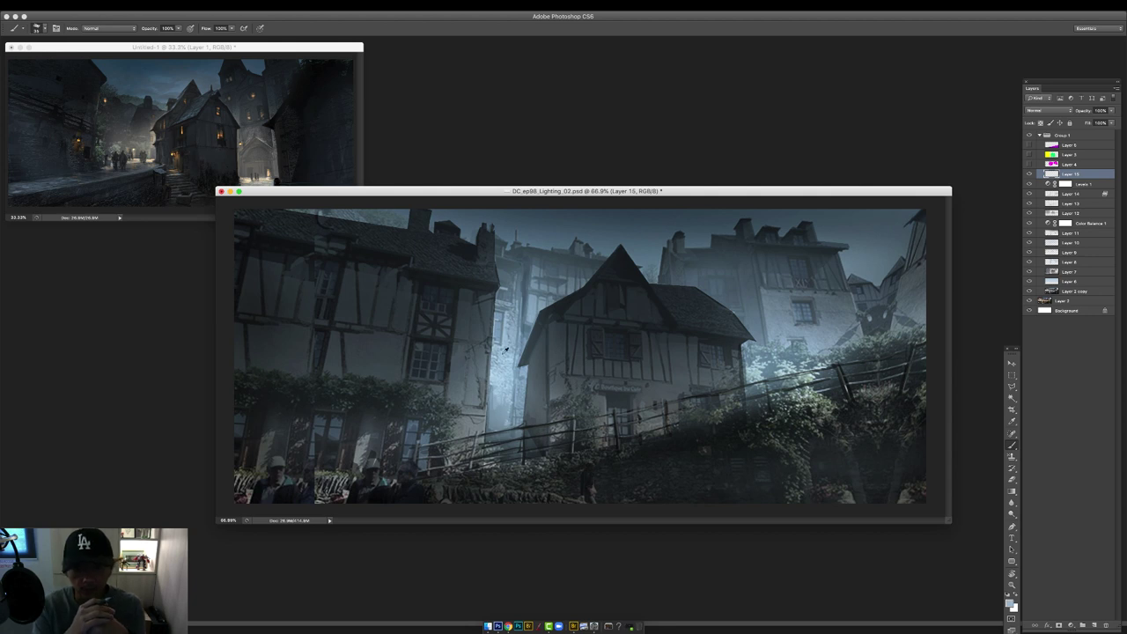
pyautogui.moveTo(507, 349); pyautogui.dragTo(498, 427)
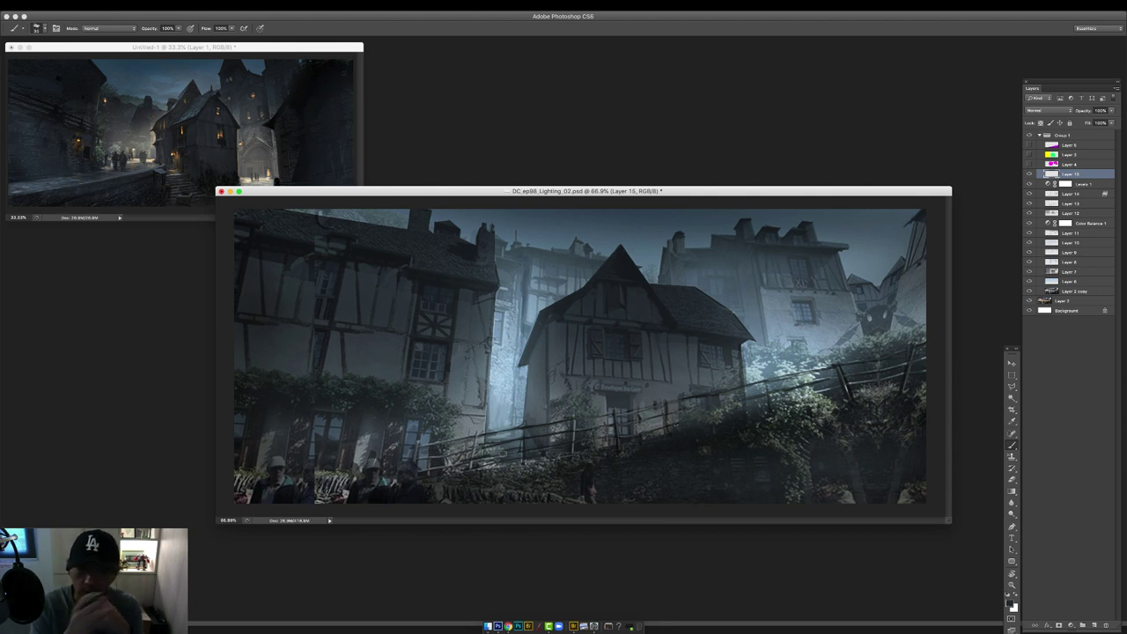
pyautogui.press('Tab')
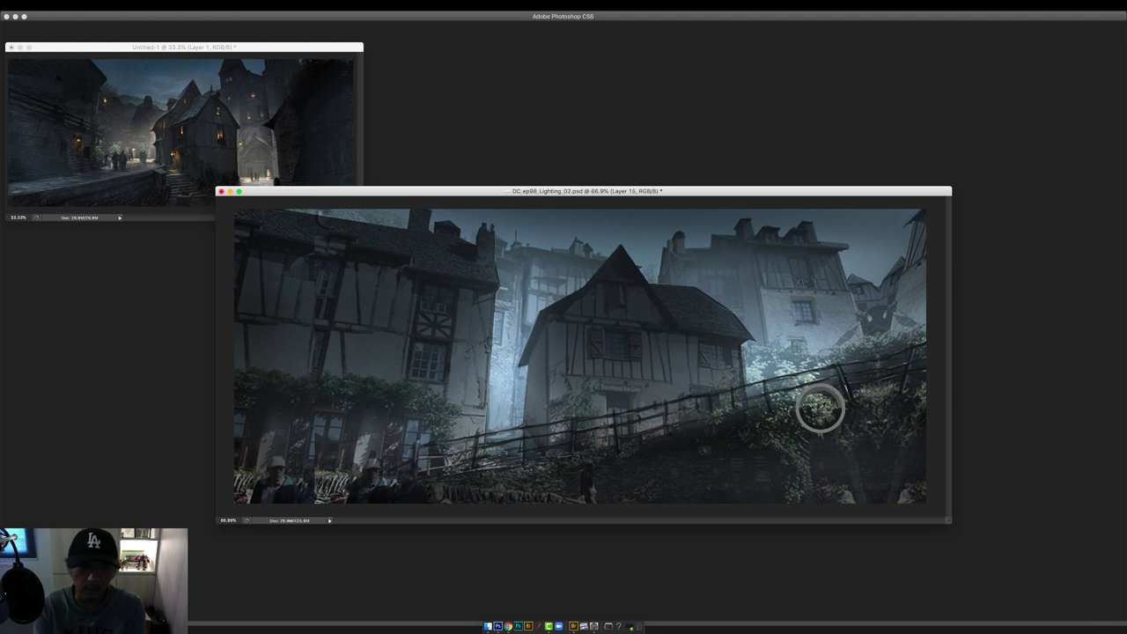
pyautogui.press('Tab')
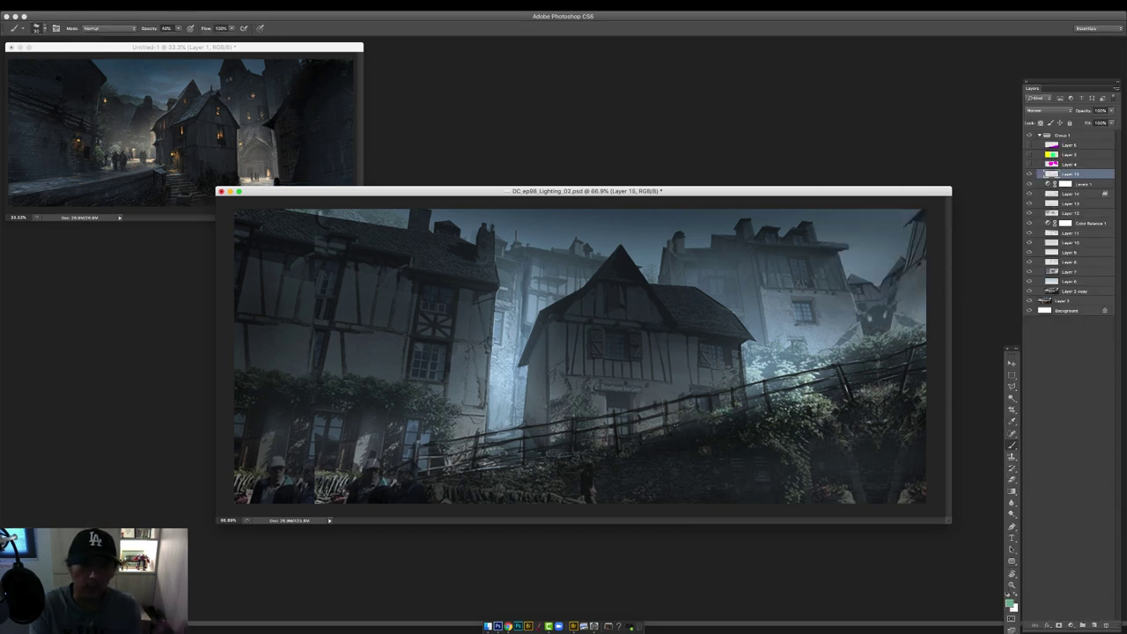
# Choose a green colour and paint grass and foliage on the hillside along the fence with a textured brush at 40% opacity.
pyautogui.click(1010, 604)
pyautogui.click(957, 236)
pyautogui.click(1040, 161)
pyautogui.rightClick(826, 379)
pyautogui.doubleClick(991, 448)
pyautogui.moveTo(861, 396); pyautogui.dragTo(906, 391)
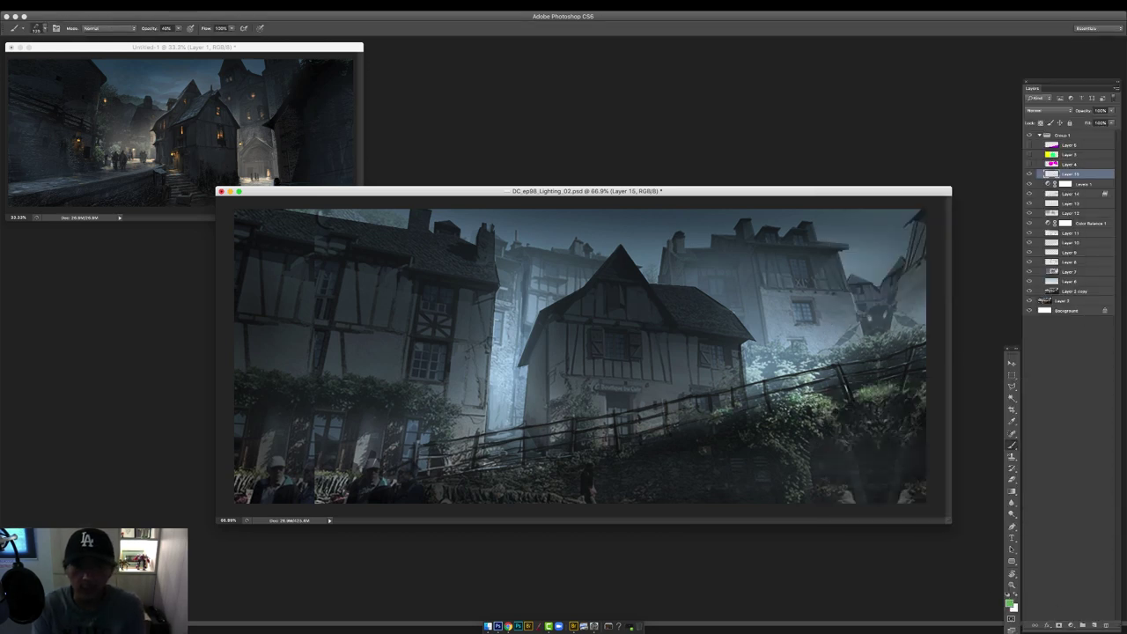
pyautogui.moveTo(797, 408); pyautogui.dragTo(701, 424)
pyautogui.moveTo(847, 355); pyautogui.dragTo(920, 338)
pyautogui.moveTo(817, 393); pyautogui.dragTo(836, 388)
pyautogui.moveTo(653, 432); pyautogui.dragTo(587, 449)
# Flip the canvas horizontally and brush sampled tones along the grassy slope below the fence.
pyautogui.press('F2')
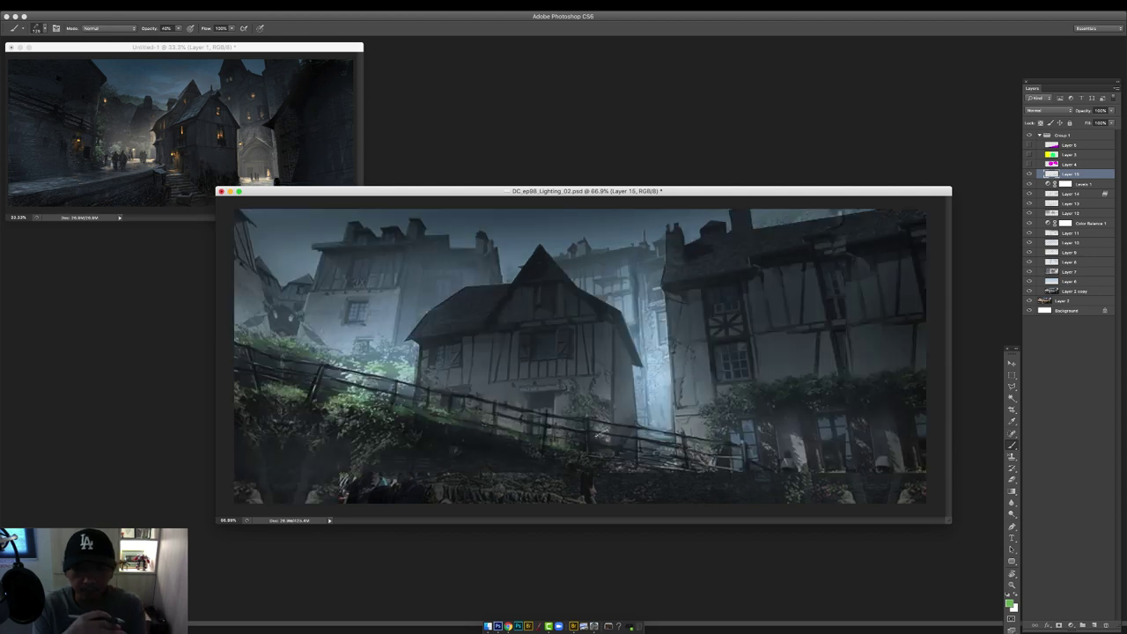
pyautogui.keyDown('alt'); pyautogui.click(593, 442); pyautogui.keyUp('alt')
pyautogui.moveTo(381, 400); pyautogui.dragTo(458, 430)
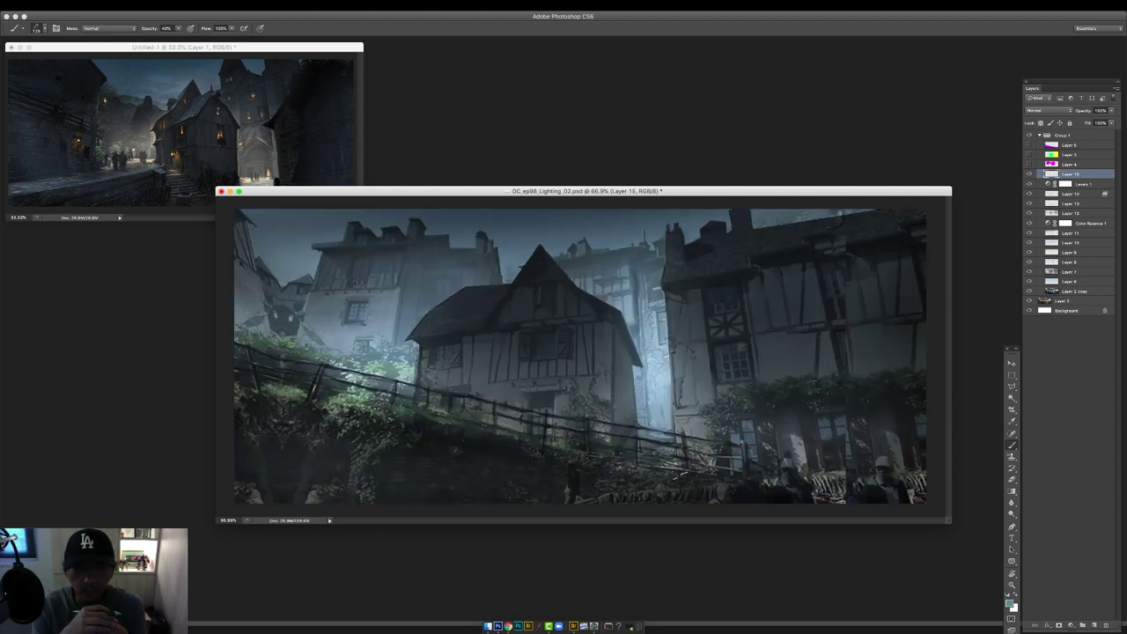
pyautogui.keyDown('alt'); pyautogui.click(680, 475); pyautogui.keyUp('alt')
# Add a Color Dodge layer and brush a warm orange glow, sampled from the first study's lights, over the background house, central house and hillside.
pyautogui.press('F3')
pyautogui.rightClick(623, 394)
pyautogui.click(788, 468)
pyautogui.keyDown('alt'); pyautogui.click(225, 128); pyautogui.keyUp('alt')
pyautogui.click(334, 328)
pyautogui.moveTo(339, 330); pyautogui.dragTo(365, 357)
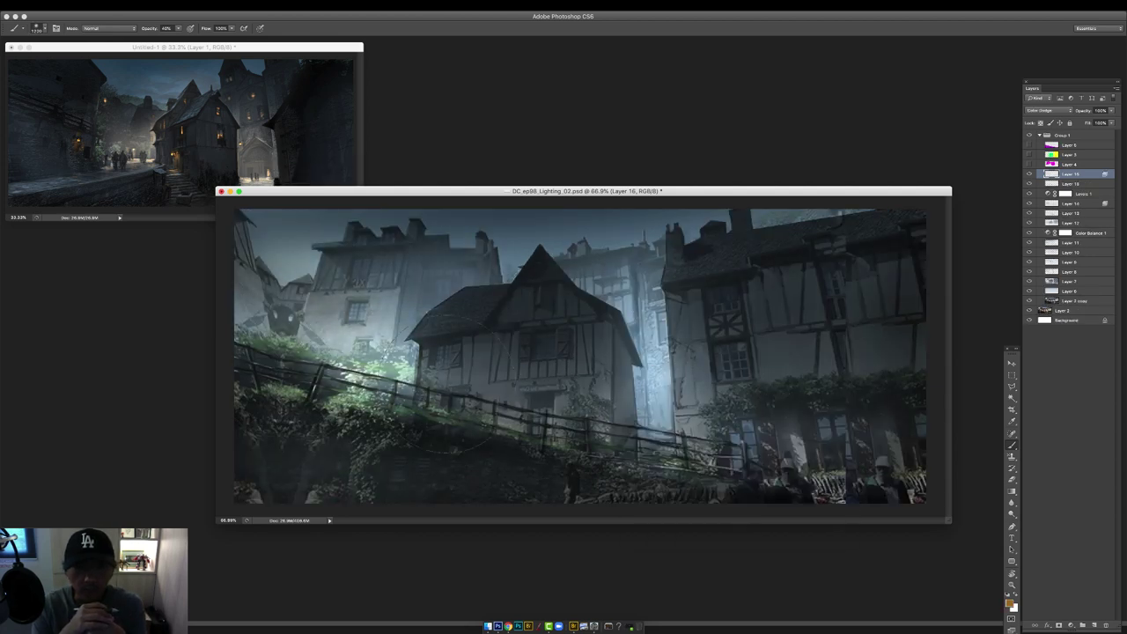
pyautogui.moveTo(257, 274); pyautogui.dragTo(472, 363)
pyautogui.moveTo(257, 377)
pyautogui.mouseDown()
pyautogui.moveTo(476, 368)
pyautogui.moveTo(493, 387)
pyautogui.moveTo(704, 431)
pyautogui.moveTo(599, 414)
pyautogui.moveTo(845, 412)
pyautogui.mouseUp()
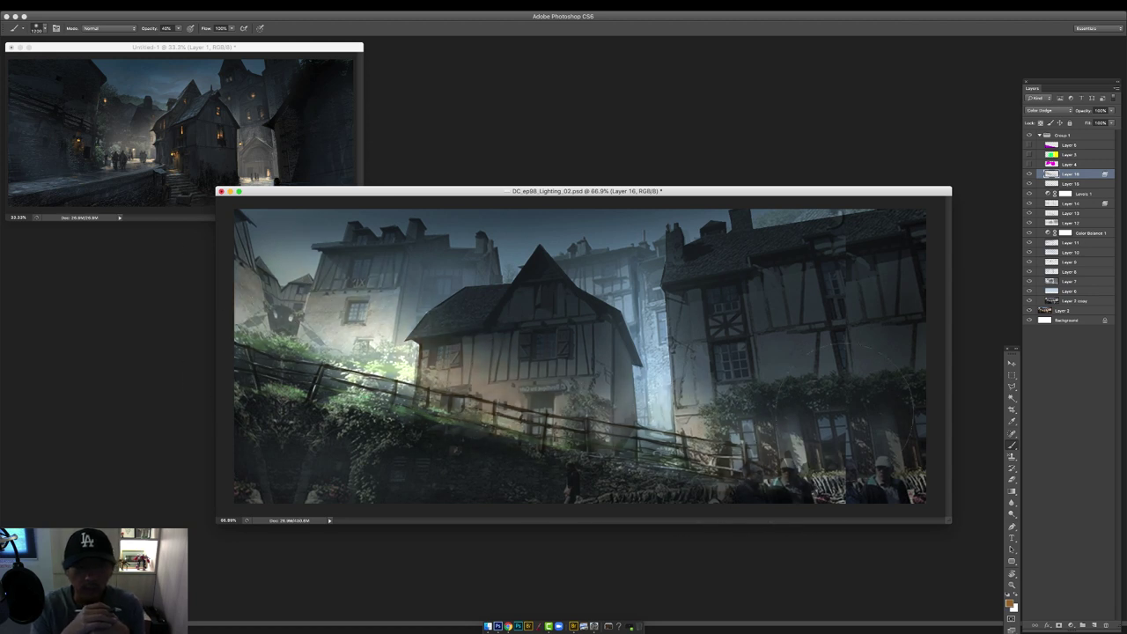
# Erase the warm glow from the outer background rooftops and the near edge of the central house.
pyautogui.press('e')
pyautogui.rightClick(263, 255)
pyautogui.click(390, 382)
pyautogui.moveTo(243, 269); pyautogui.dragTo(269, 344)
pyautogui.moveTo(404, 304); pyautogui.dragTo(404, 391)
pyautogui.moveTo(291, 294); pyautogui.dragTo(288, 328)
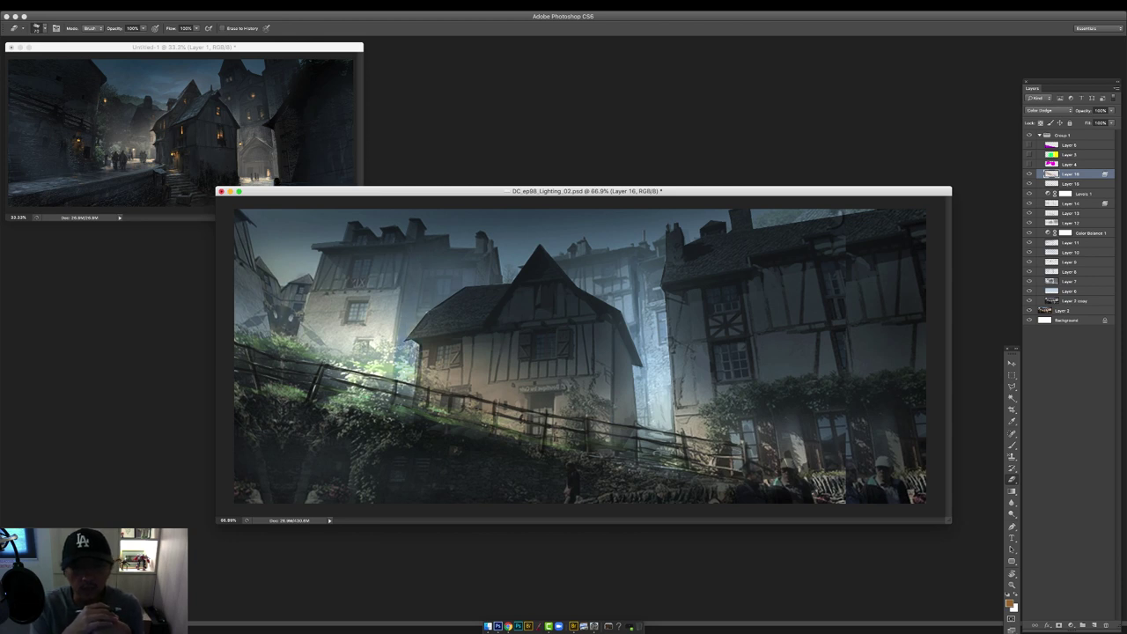
# Erase excess warm glow from the background houses, the central house's facade and the near house's lower wall with two eraser presets.
pyautogui.moveTo(265, 255); pyautogui.dragTo(308, 283)
pyautogui.moveTo(628, 398); pyautogui.dragTo(629, 417)
pyautogui.moveTo(542, 402); pyautogui.dragTo(542, 419)
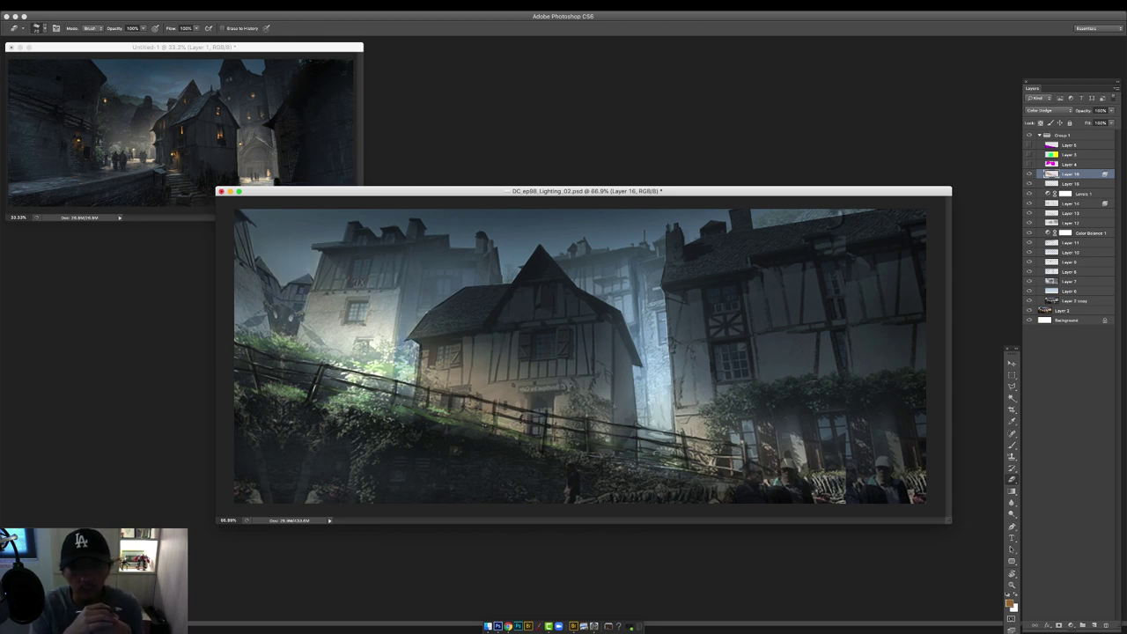
pyautogui.moveTo(730, 426); pyautogui.dragTo(734, 463)
pyautogui.moveTo(747, 424); pyautogui.dragTo(739, 463)
pyautogui.rightClick(502, 338)
pyautogui.doubleClick(660, 404)
pyautogui.moveTo(452, 340); pyautogui.dragTo(561, 391)
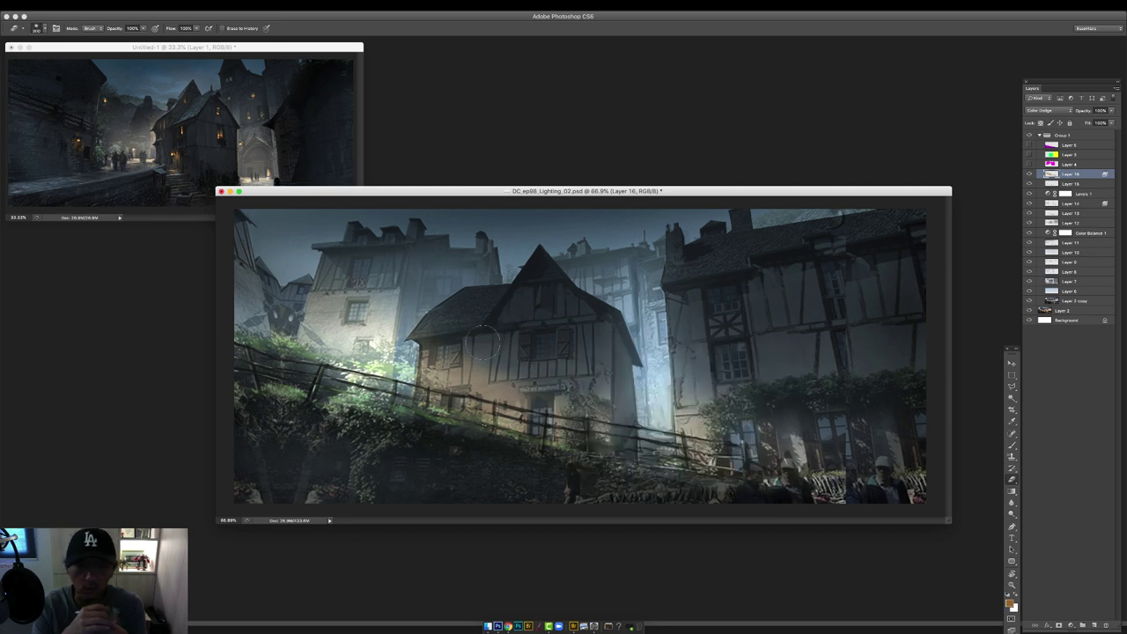
pyautogui.moveTo(683, 405)
pyautogui.mouseDown()
pyautogui.moveTo(703, 408)
pyautogui.moveTo(656, 426)
pyautogui.mouseUp()
pyautogui.moveTo(377, 294); pyautogui.dragTo(342, 296)
# Brush orange glow along the central house's edge and into the misty gap using a smaller brush, and set the eraser opacity to 40%.
pyautogui.press('b')
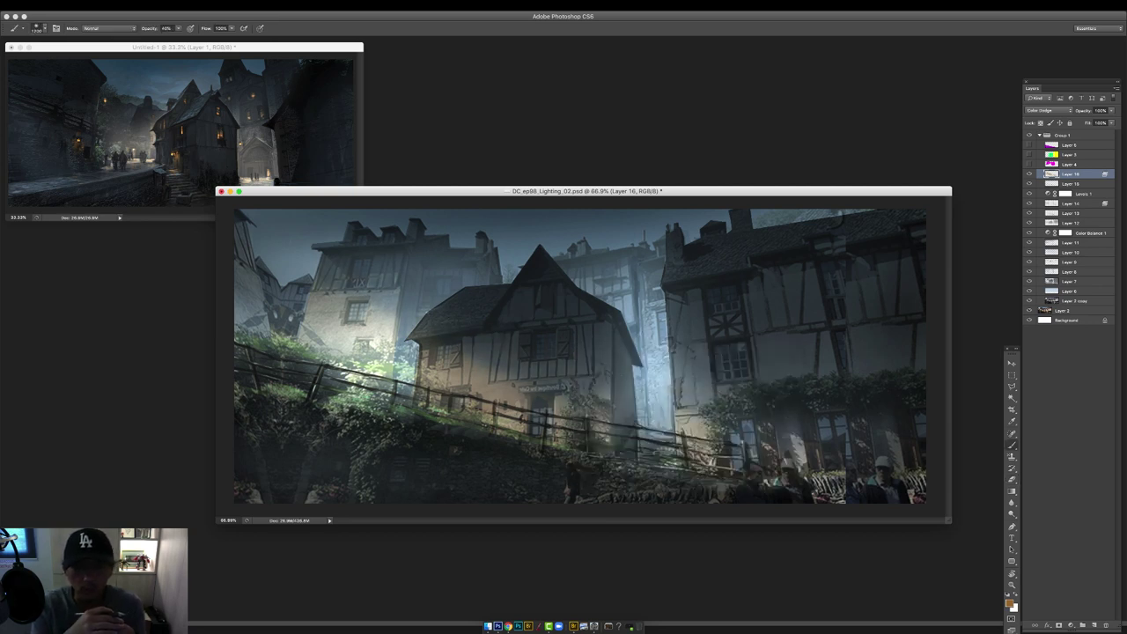
pyautogui.press('[')
pyautogui.press('[')
pyautogui.press('[')
pyautogui.press('[')
pyautogui.moveTo(618, 301); pyautogui.dragTo(653, 368)
pyautogui.moveTo(616, 286); pyautogui.dragTo(620, 294)
pyautogui.moveTo(654, 347)
pyautogui.mouseDown()
pyautogui.moveTo(659, 392)
pyautogui.moveTo(650, 349)
pyautogui.mouseUp()
pyautogui.press('e')
pyautogui.press('b')
pyautogui.press('e')
pyautogui.press('4')
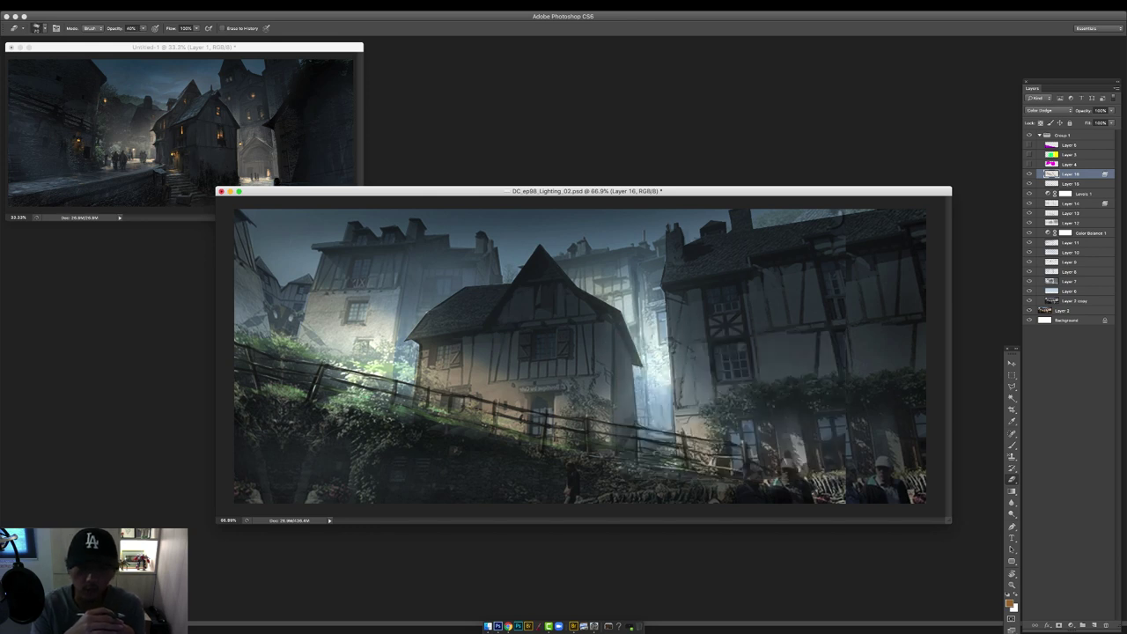
# Flip the canvas horizontally and add a Normal layer above the Color Dodge glow layer.
pyautogui.press('F2')
pyautogui.press('super+u')
pyautogui.moveTo(903, 229); pyautogui.dragTo(915, 229)
pyautogui.click(999, 155)
pyautogui.press('b')
pyautogui.rightClick(703, 298)
pyautogui.click(1094, 626)
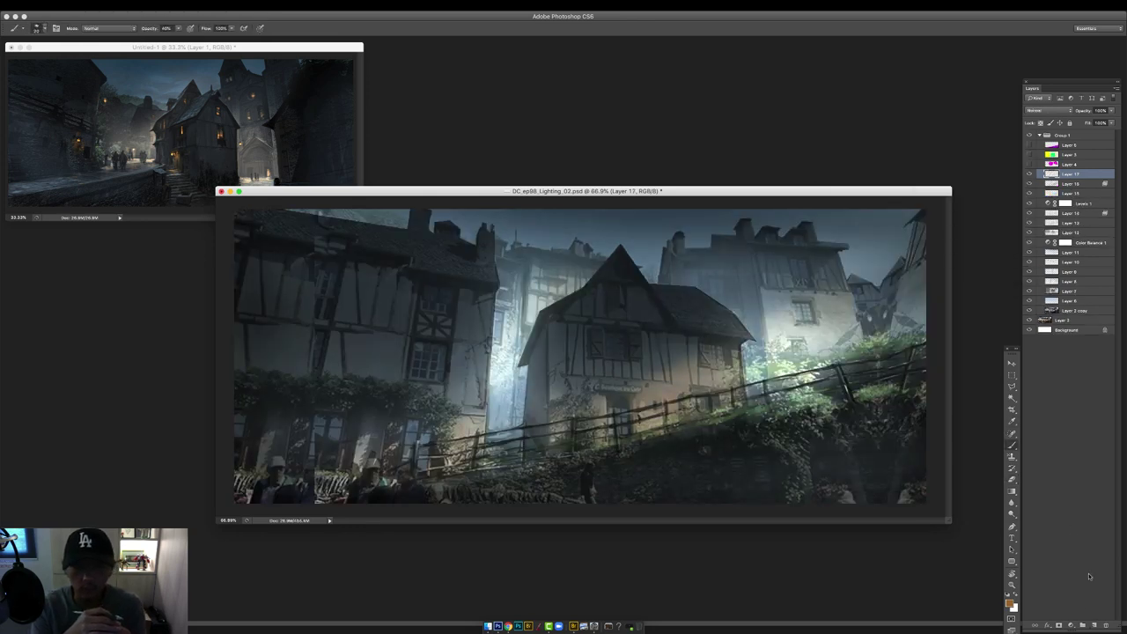
# Set the brush opacity to 100% and pick a pale blue foreground colour.
pyautogui.click(1010, 604)
pyautogui.click(886, 202)
pyautogui.click(1040, 161)
pyautogui.click(1010, 604)
pyautogui.click(886, 191)
pyautogui.click(1039, 161)
pyautogui.press('0')
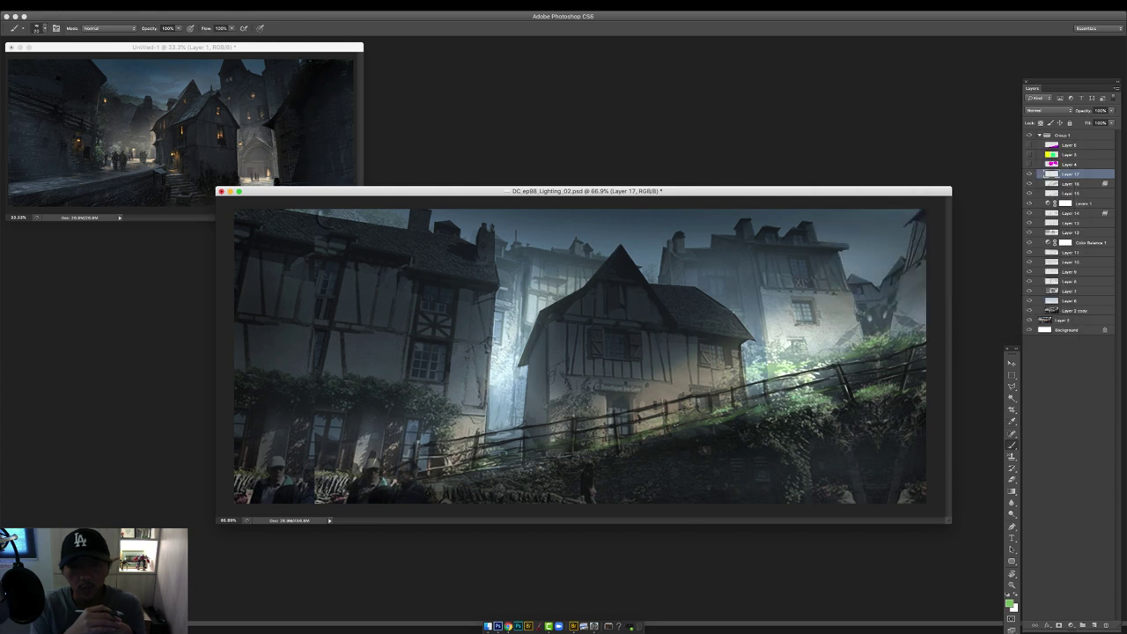
pyautogui.scroll(1, 581, 357)
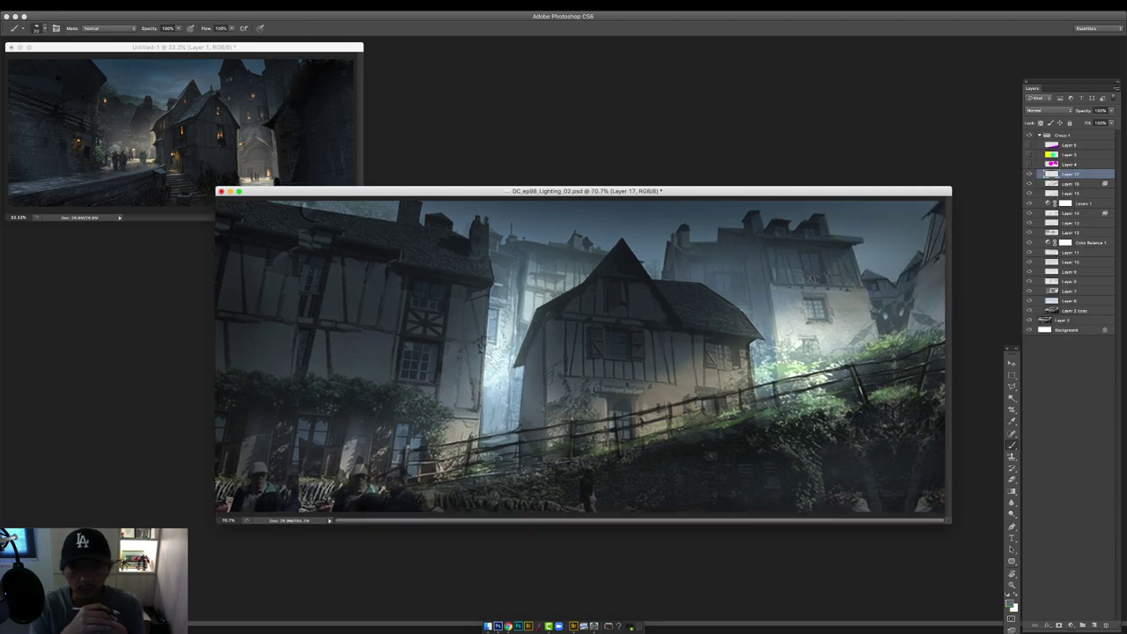
pyautogui.click(1010, 604)
pyautogui.click(857, 184)
pyautogui.click(1039, 161)
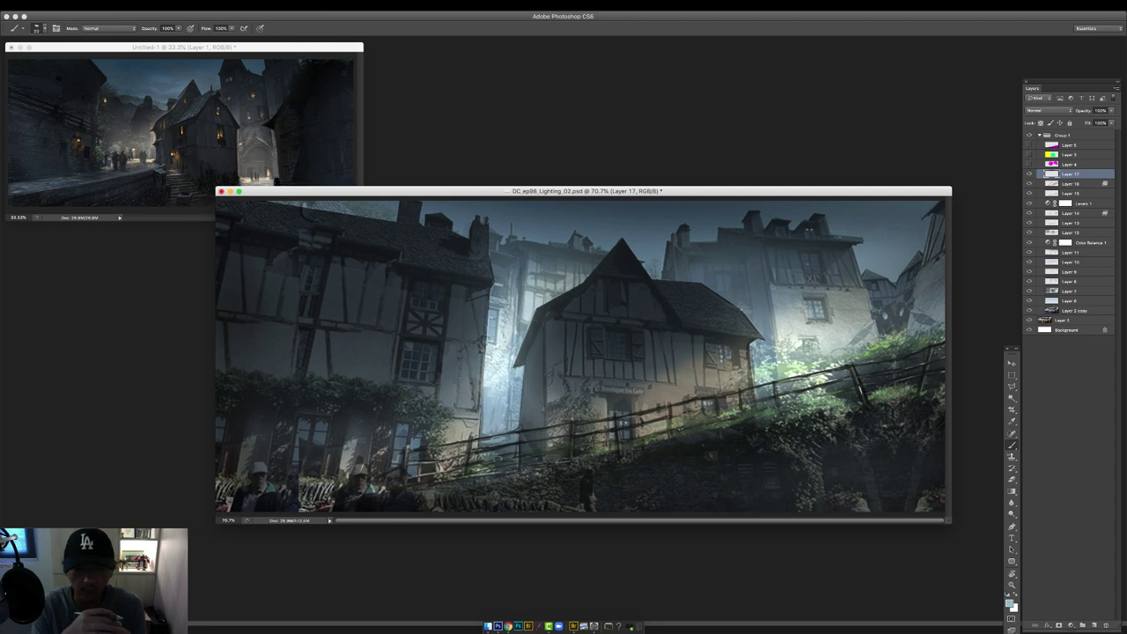
# Add a Color Dodge layer above the warm glow layer and brush a muted blue glow across the sky at 40% opacity.
pyautogui.click(1070, 184)
pyautogui.press('F2')
pyautogui.click(1010, 604)
pyautogui.click(868, 339)
pyautogui.click(1037, 290)
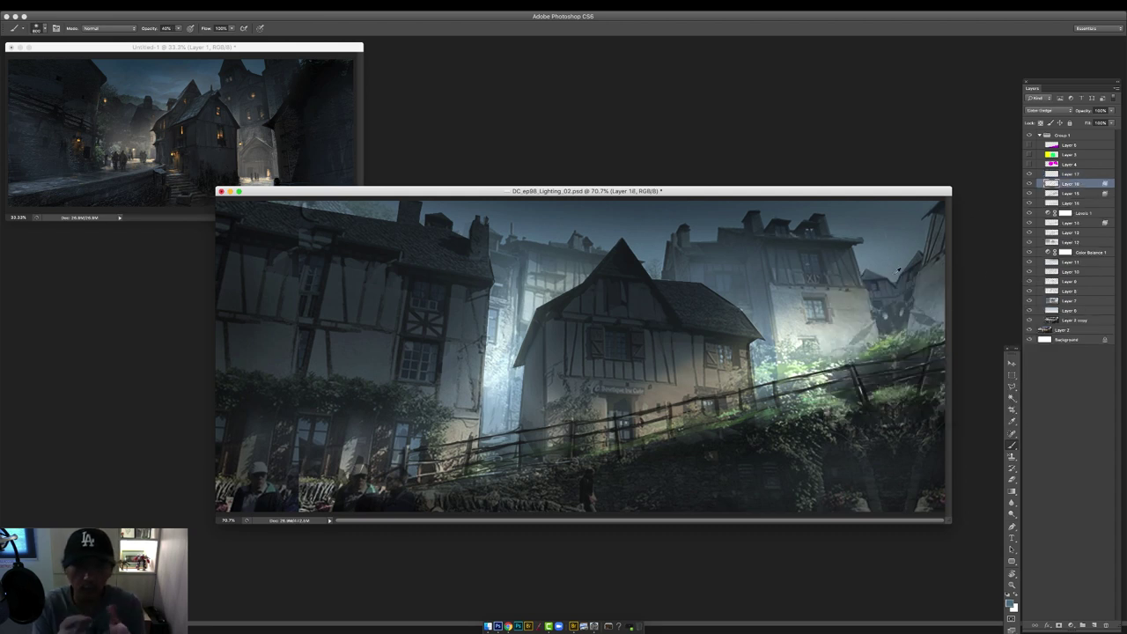
pyautogui.moveTo(889, 259); pyautogui.dragTo(648, 214)
pyautogui.press('Tab')
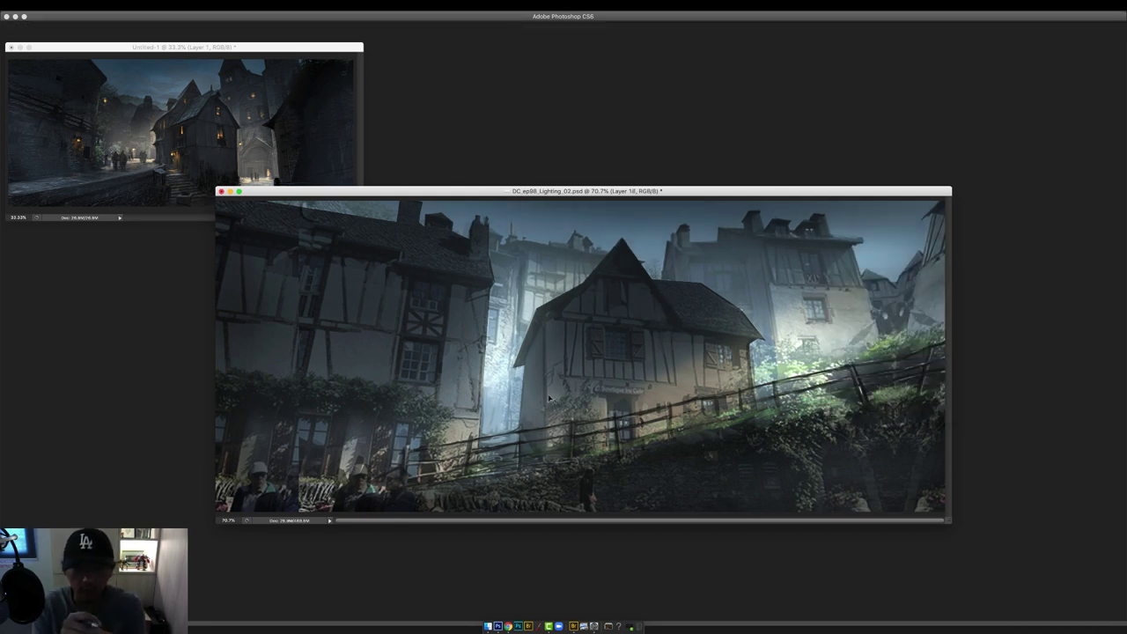
pyautogui.press('Tab')
pyautogui.press('Tab')
# Paint a dark bluish silhouette over the partial building at the picture's edge, above the upper end of the fence.
pyautogui.moveTo(896, 359); pyautogui.dragTo(942, 344)
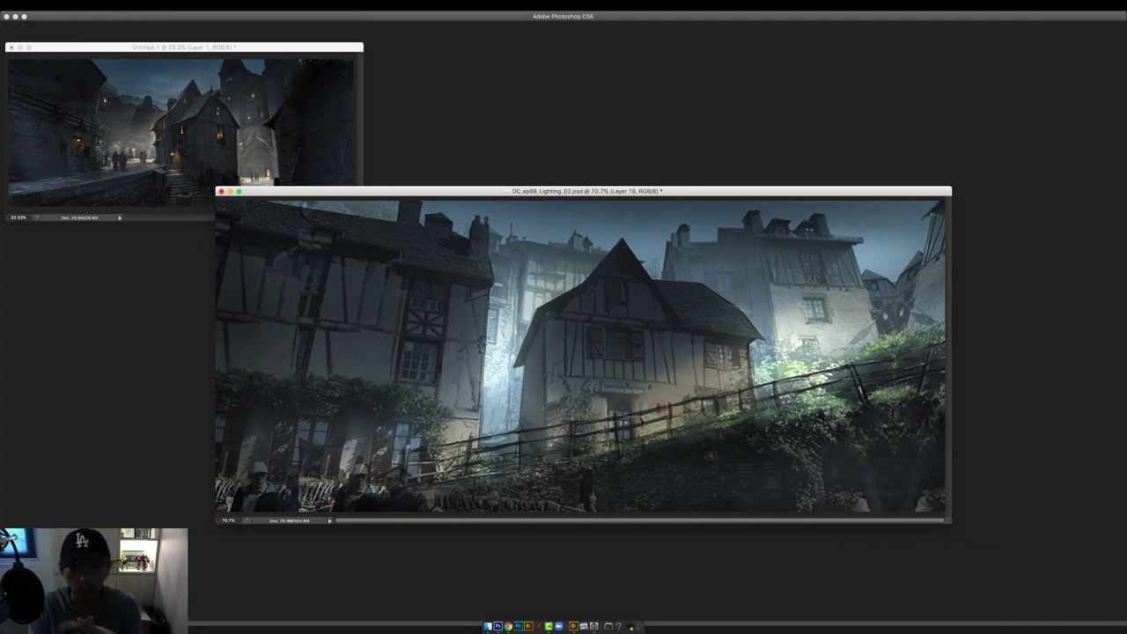
pyautogui.moveTo(943, 214); pyautogui.dragTo(927, 268)
pyautogui.moveTo(943, 238); pyautogui.dragTo(908, 337)
pyautogui.moveTo(938, 264); pyautogui.dragTo(910, 342)
pyautogui.moveTo(941, 276); pyautogui.dragTo(940, 330)
pyautogui.moveTo(932, 206); pyautogui.dragTo(922, 254)
pyautogui.moveTo(913, 204)
pyautogui.mouseDown()
pyautogui.moveTo(919, 276)
pyautogui.moveTo(893, 289)
pyautogui.moveTo(900, 302)
pyautogui.mouseUp()
pyautogui.moveTo(901, 288); pyautogui.dragTo(919, 344)
# Add a new layer, brush over the central house's facade and the background house's base, and enlarge the document window to fit the picture.
pyautogui.press('super+shift+alt+n')
pyautogui.moveTo(715, 343)
pyautogui.mouseDown()
pyautogui.moveTo(733, 368)
pyautogui.moveTo(676, 375)
pyautogui.moveTo(679, 400)
pyautogui.mouseUp()
pyautogui.moveTo(654, 385); pyautogui.dragTo(645, 406)
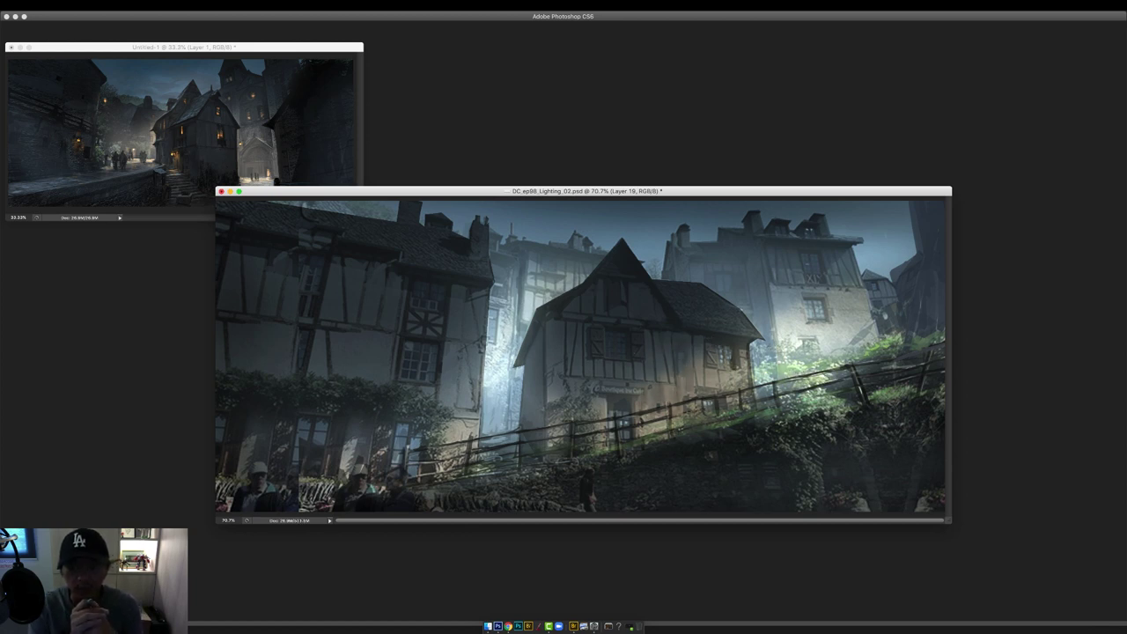
pyautogui.moveTo(871, 323); pyautogui.dragTo(853, 343)
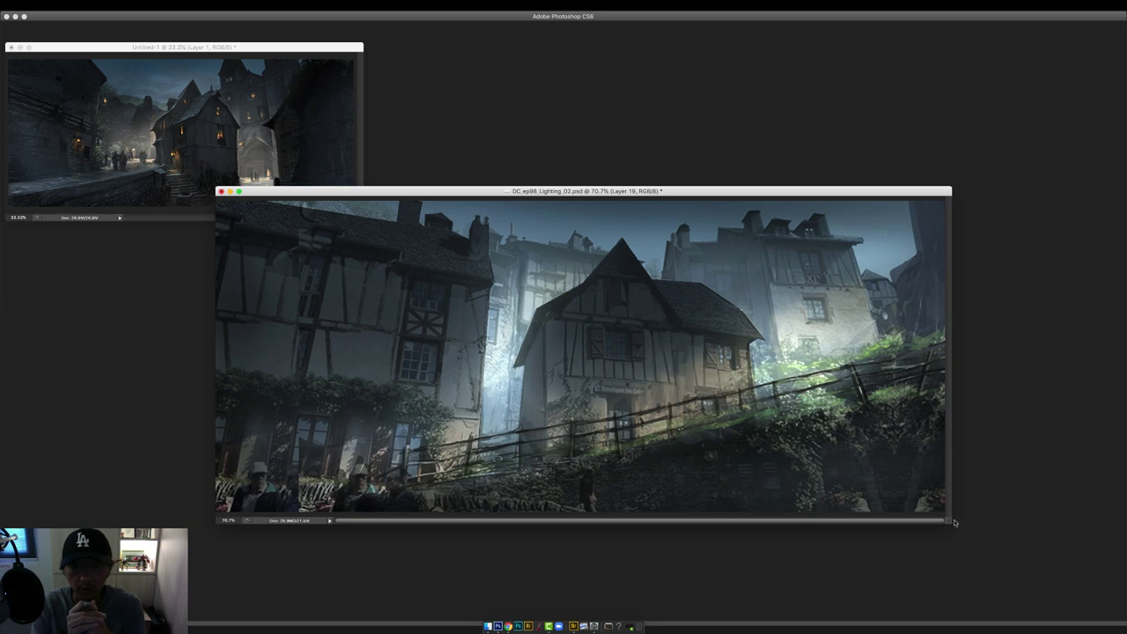
pyautogui.moveTo(953, 522); pyautogui.dragTo(1067, 574)
pyautogui.press('super+0')
pyautogui.moveTo(692, 192); pyautogui.dragTo(659, 180)
# Add Levels and Color Balance adjustment layers at the top of the painting with an empty paint layer above them.
pyautogui.press('Tab')
pyautogui.click(1081, 174)
pyautogui.click(1070, 625)
pyautogui.click(1081, 515)
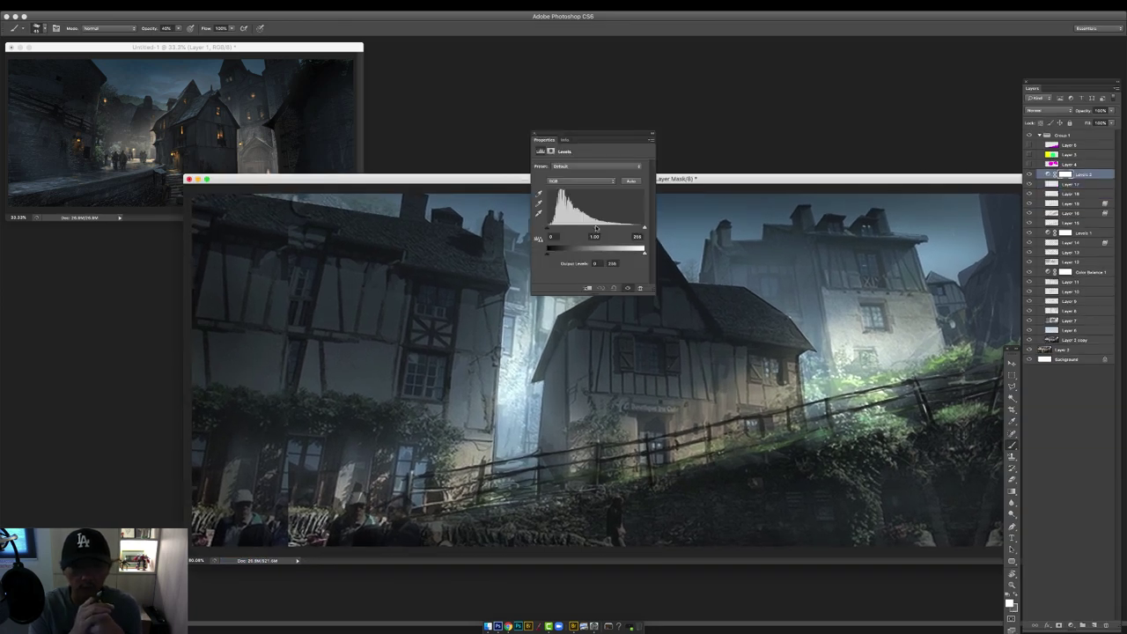
pyautogui.click(1070, 624)
pyautogui.click(1083, 552)
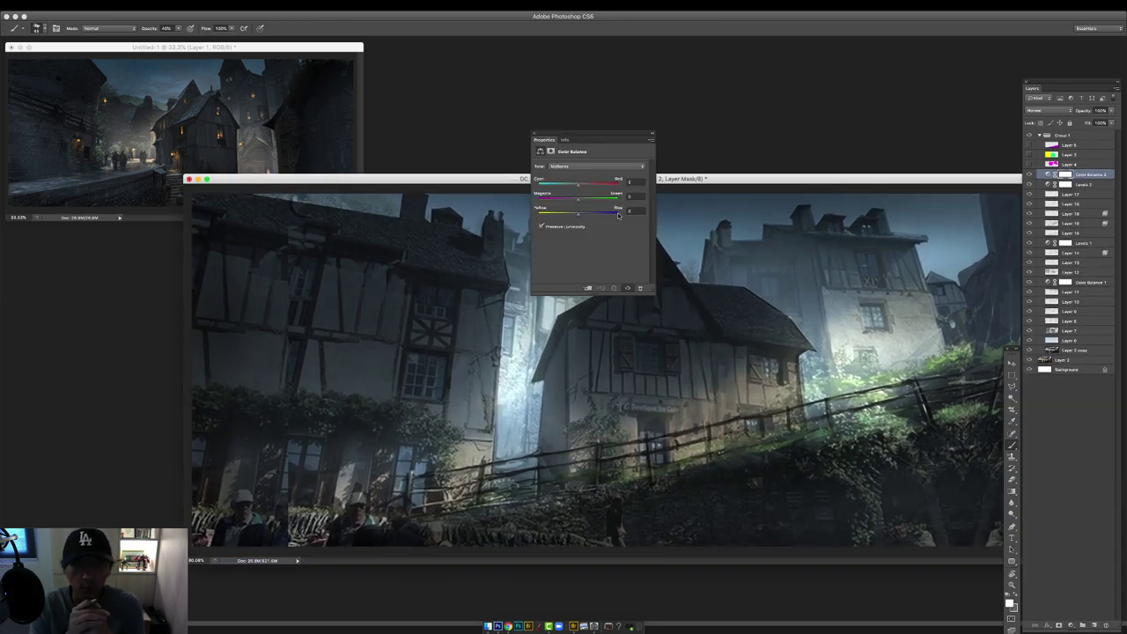
pyautogui.click(533, 133)
pyautogui.click(1094, 625)
pyautogui.press('Tab')
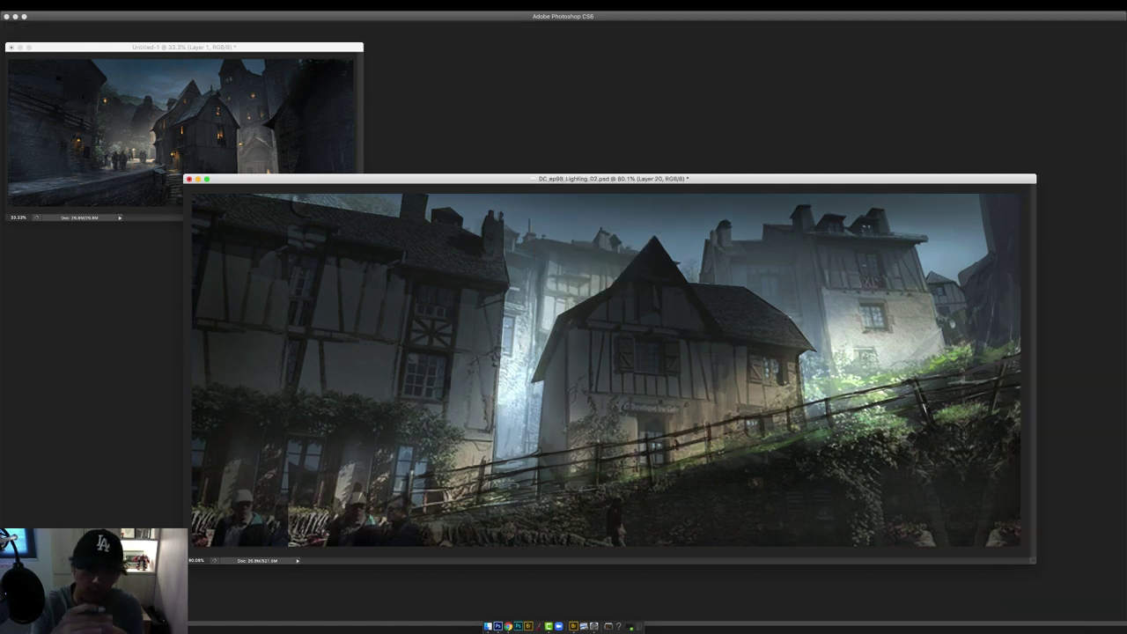
# Choose the hard round brush preset and pick a new foreground colour.
pyautogui.rightClick(885, 308)
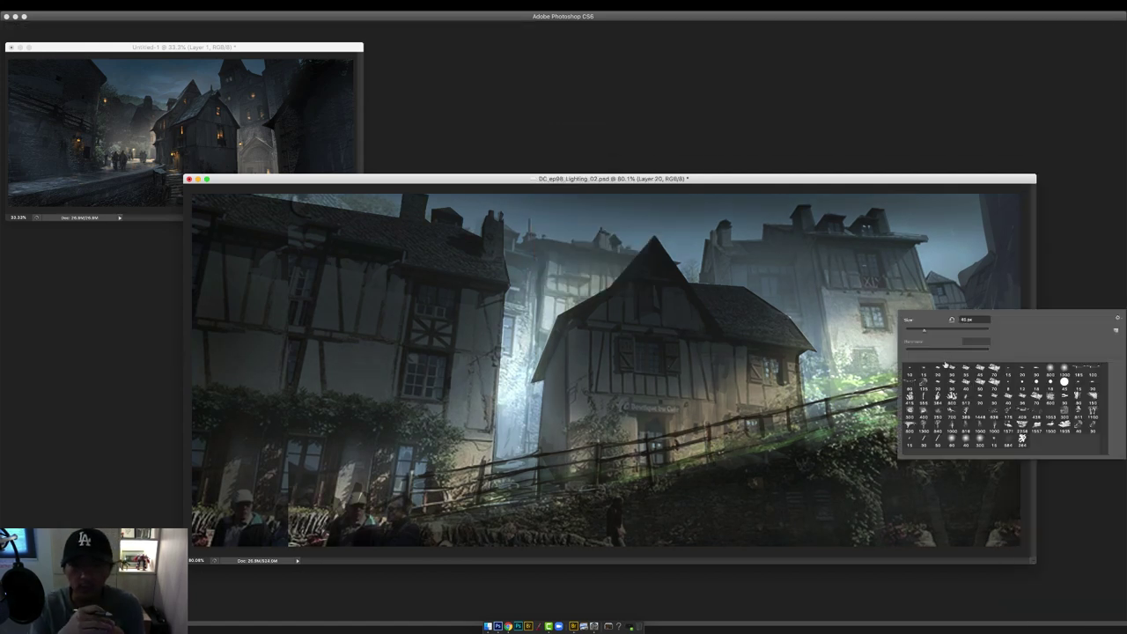
pyautogui.doubleClick(1064, 380)
pyautogui.press('Tab')
pyautogui.click(1011, 604)
pyautogui.click(851, 178)
pyautogui.click(1039, 162)
pyautogui.press('Tab')
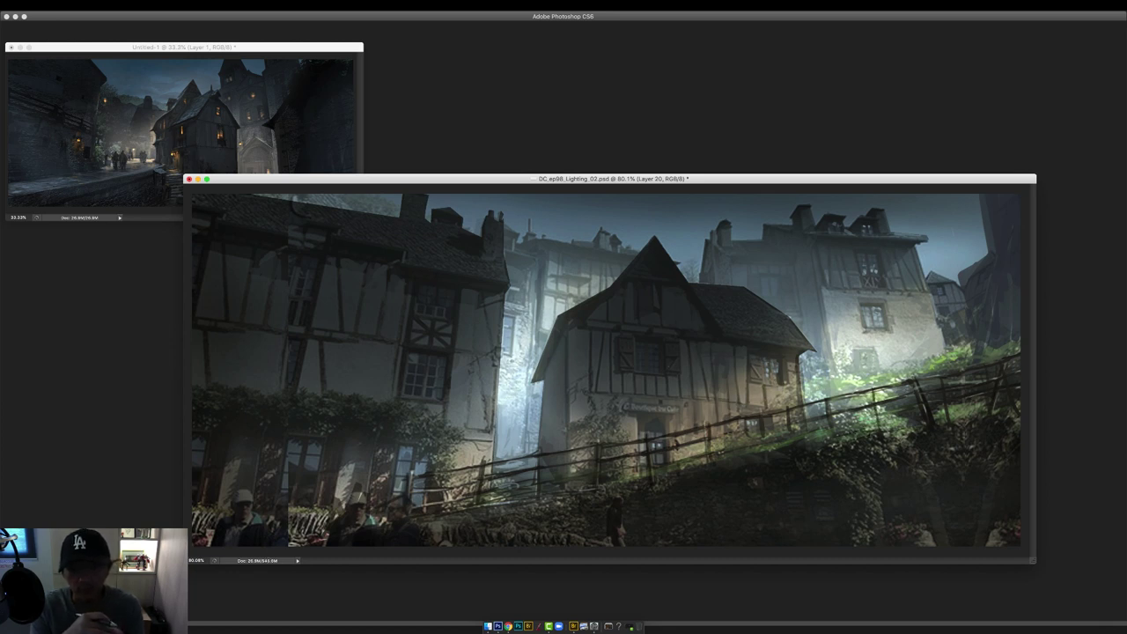
# Paint fine edge detail along the central house's gable eaves, its side wall and the misty gap beside it.
pyautogui.moveTo(532, 276)
pyautogui.mouseDown()
pyautogui.moveTo(532, 329)
pyautogui.moveTo(520, 317)
pyautogui.moveTo(512, 366)
pyautogui.mouseUp()
pyautogui.rightClick(534, 293)
pyautogui.moveTo(531, 305); pyautogui.dragTo(517, 423)
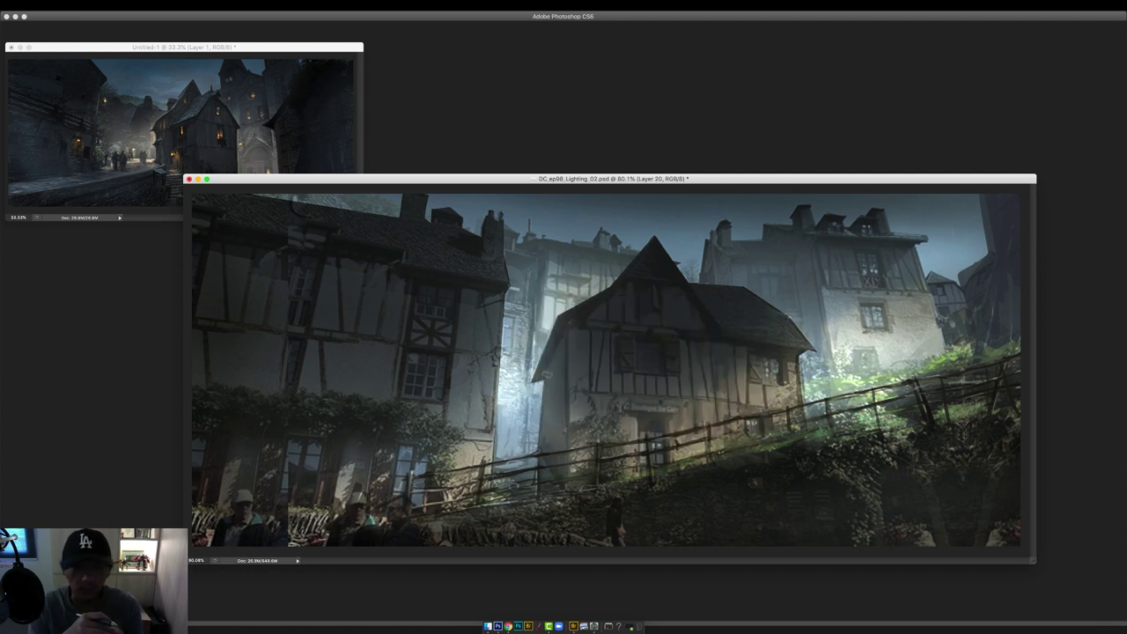
pyautogui.moveTo(547, 372); pyautogui.dragTo(546, 436)
pyautogui.moveTo(562, 349)
pyautogui.mouseDown()
pyautogui.moveTo(558, 415)
pyautogui.moveTo(602, 302)
pyautogui.mouseUp()
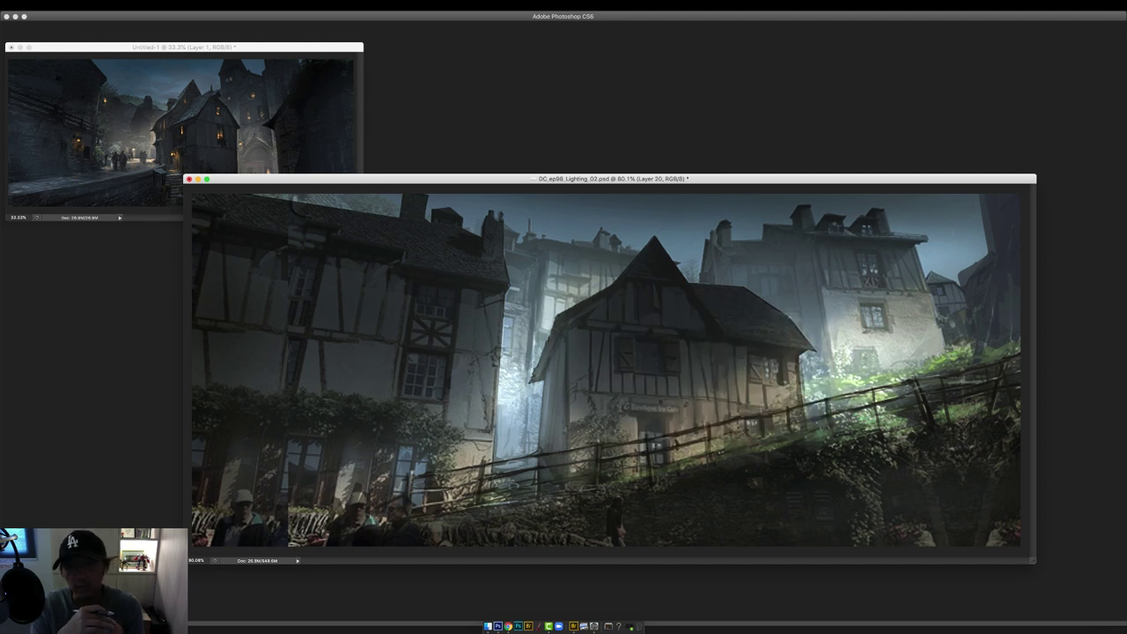
pyautogui.rightClick(579, 310)
pyautogui.moveTo(563, 349); pyautogui.dragTo(545, 375)
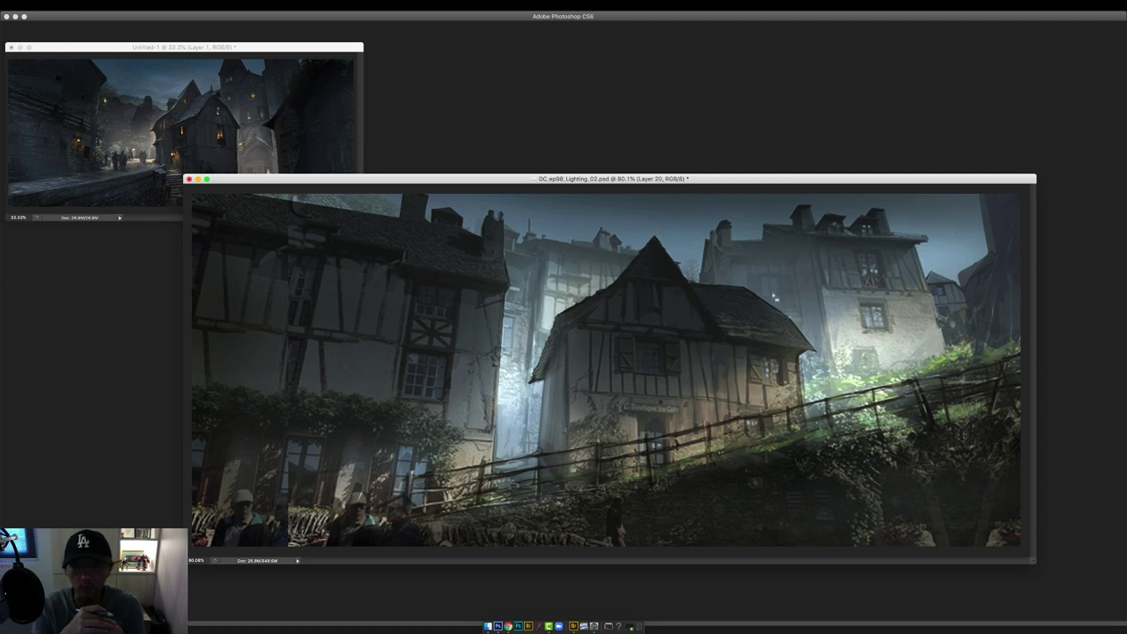
# Switch to another brush preset and paint texture on the roofs and the hillside wall below the fence.
pyautogui.rightClick(775, 299)
pyautogui.doubleClick(814, 400)
pyautogui.rightClick(773, 318)
pyautogui.press('Return')
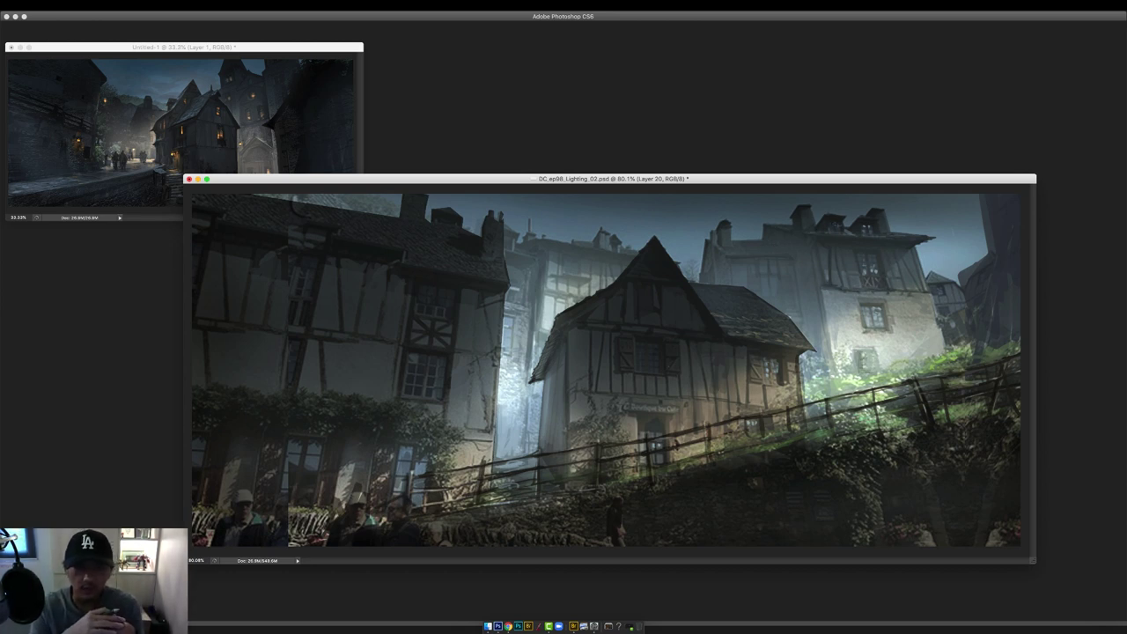
pyautogui.moveTo(786, 443); pyautogui.dragTo(906, 434)
pyautogui.rightClick(853, 456)
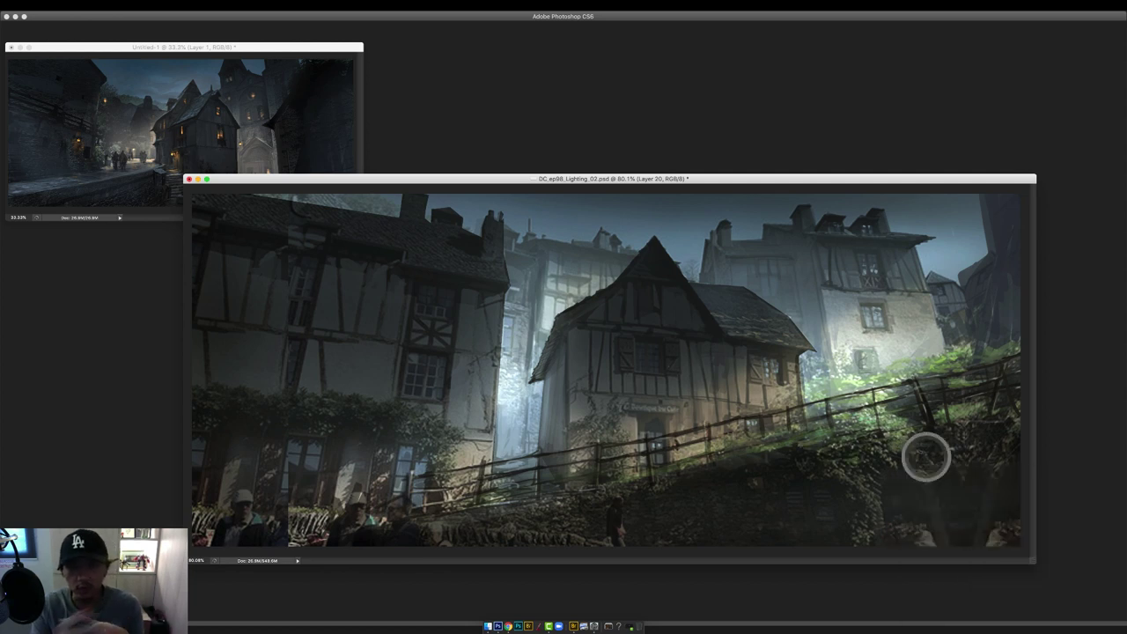
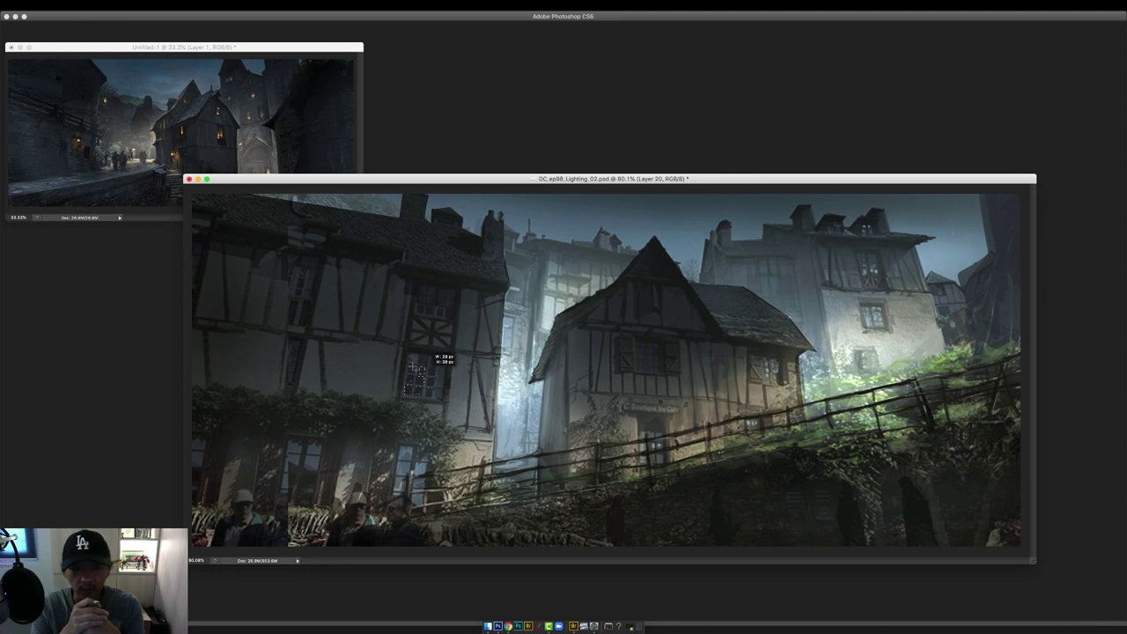
# Sample a tone from the near house's timber and paint detail on the facade above its climbing foliage.
pyautogui.rightClick(476, 323)
pyautogui.press('Escape')
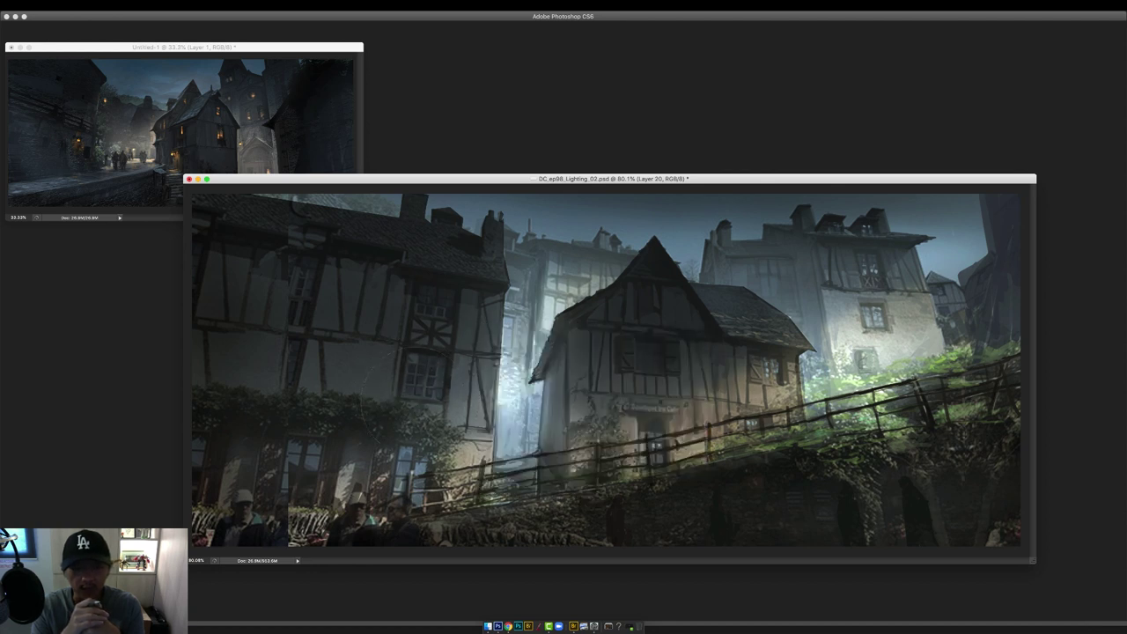
pyautogui.rightClick(496, 300)
pyautogui.press('Escape')
pyautogui.keyDown('alt'); pyautogui.click(294, 312); pyautogui.keyUp('alt')
pyautogui.keyDown('alt'); pyautogui.click(303, 312); pyautogui.keyUp('alt')
pyautogui.moveTo(280, 350); pyautogui.dragTo(270, 391)
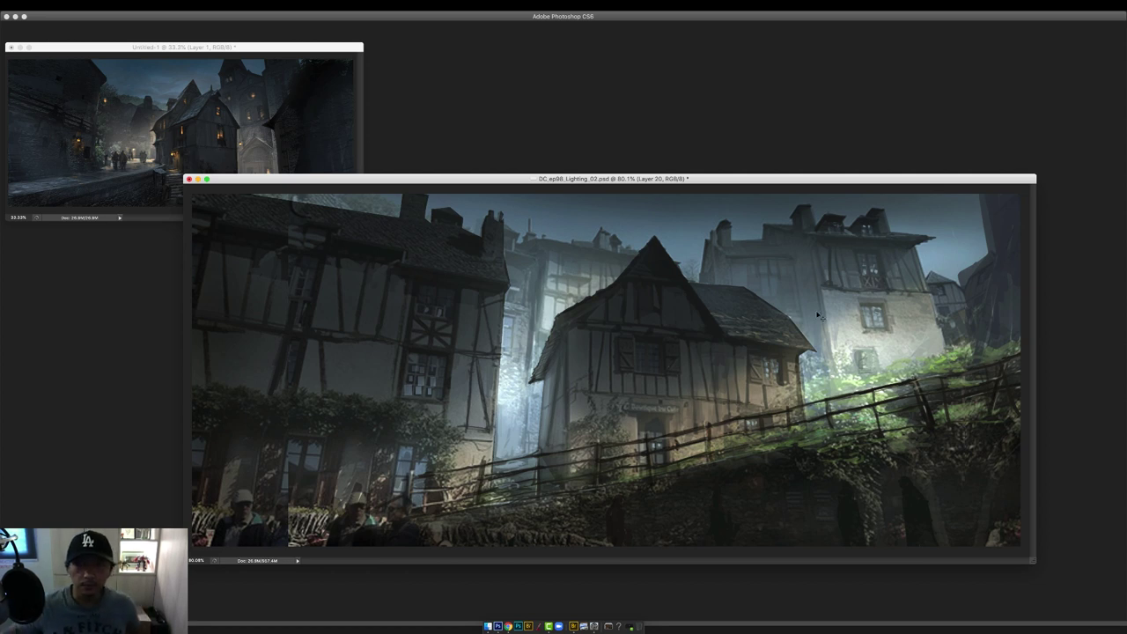
# Apply another Color Balance adjustment to the midtones of the whole picture and save the document.
pyautogui.press('Tab')
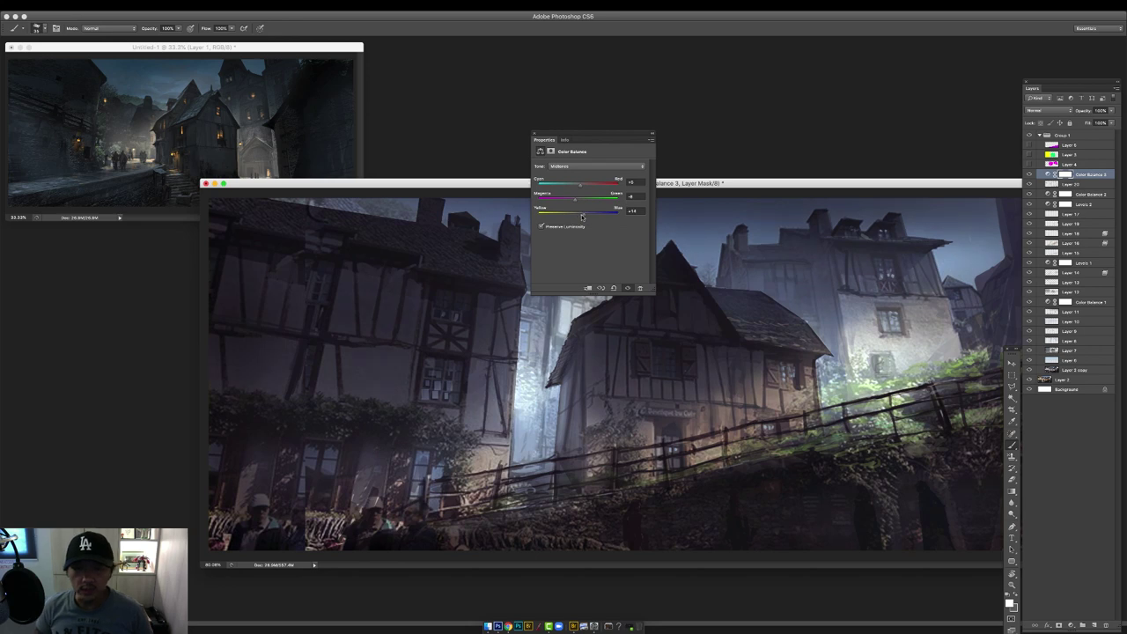
pyautogui.click(534, 134)
pyautogui.press('Tab')
pyautogui.press('super+s')
pyautogui.press('Tab')
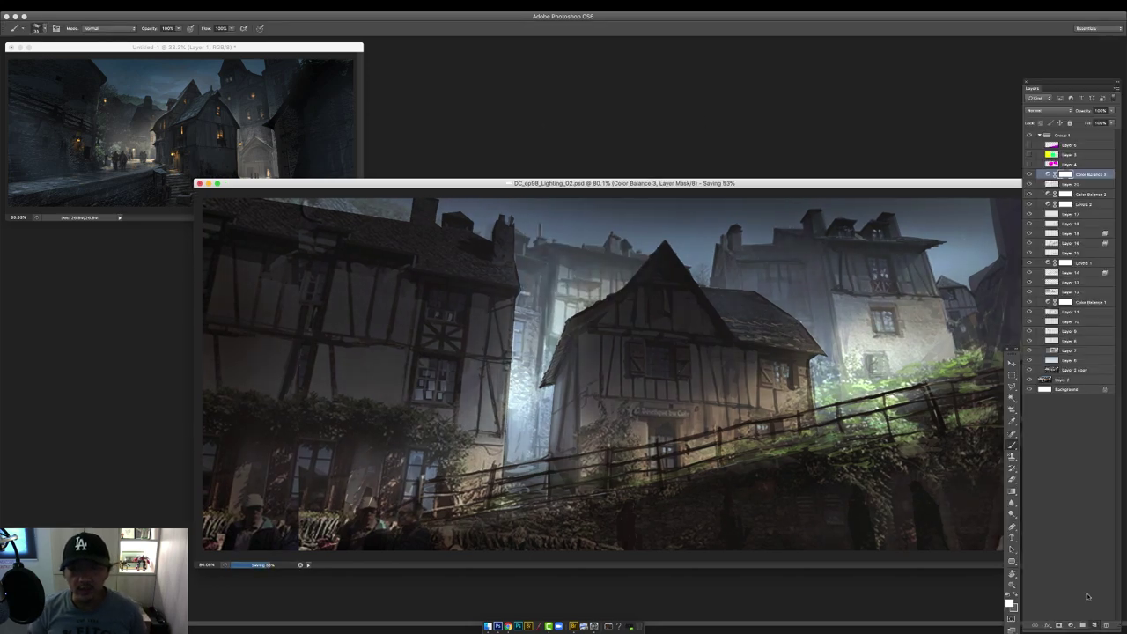
# Add a new paint layer, choose another brush preset and set the brush opacity to 10%.
pyautogui.click(1095, 625)
pyautogui.press('Tab')
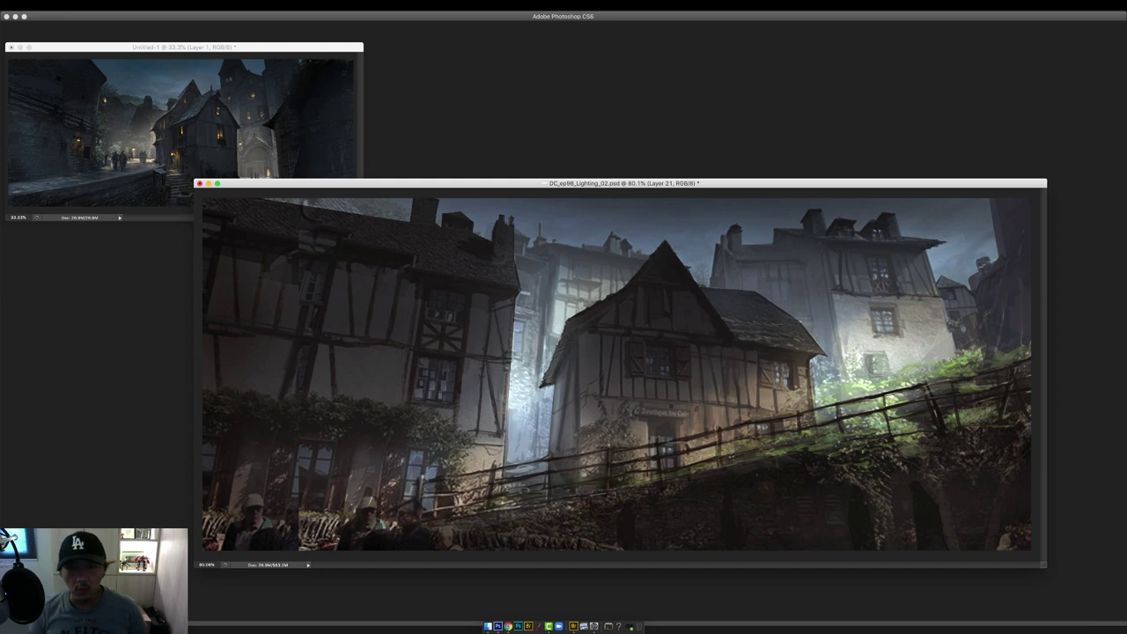
pyautogui.rightClick(453, 320)
pyautogui.doubleClick(619, 379)
pyautogui.press('Tab')
pyautogui.press('Tab')
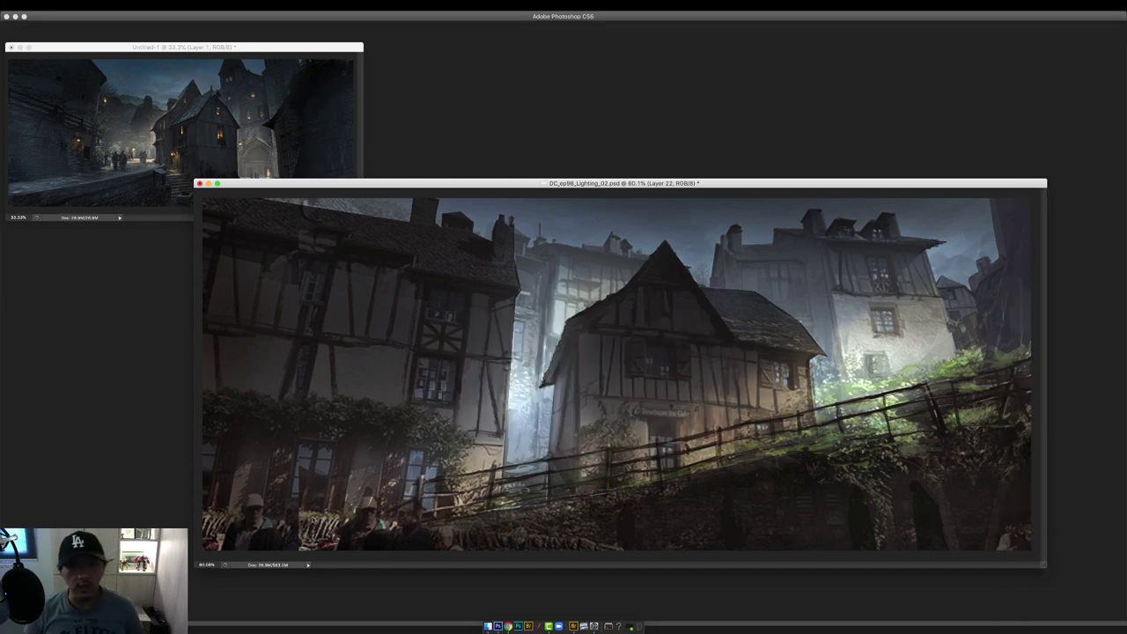
pyautogui.press('1')
pyautogui.press('Tab')
pyautogui.press('Tab')
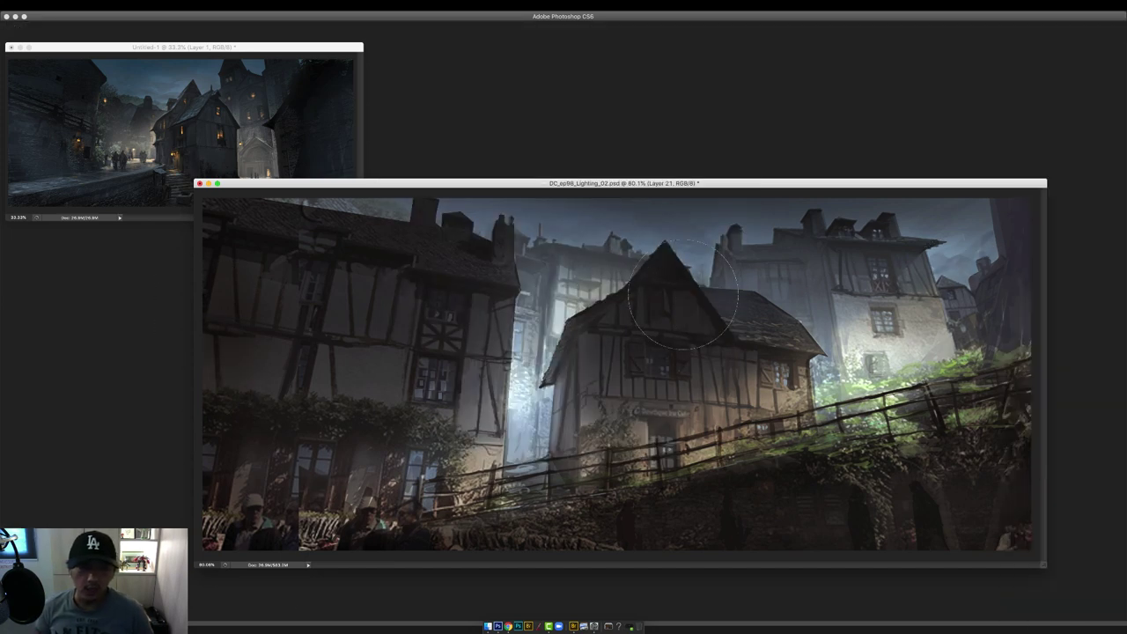
# Enlarge the brush, switch its preset on a new layer and brush soft haze down the gap between the central and near houses.
pyautogui.press('super+minus')
pyautogui.press('super+minus')
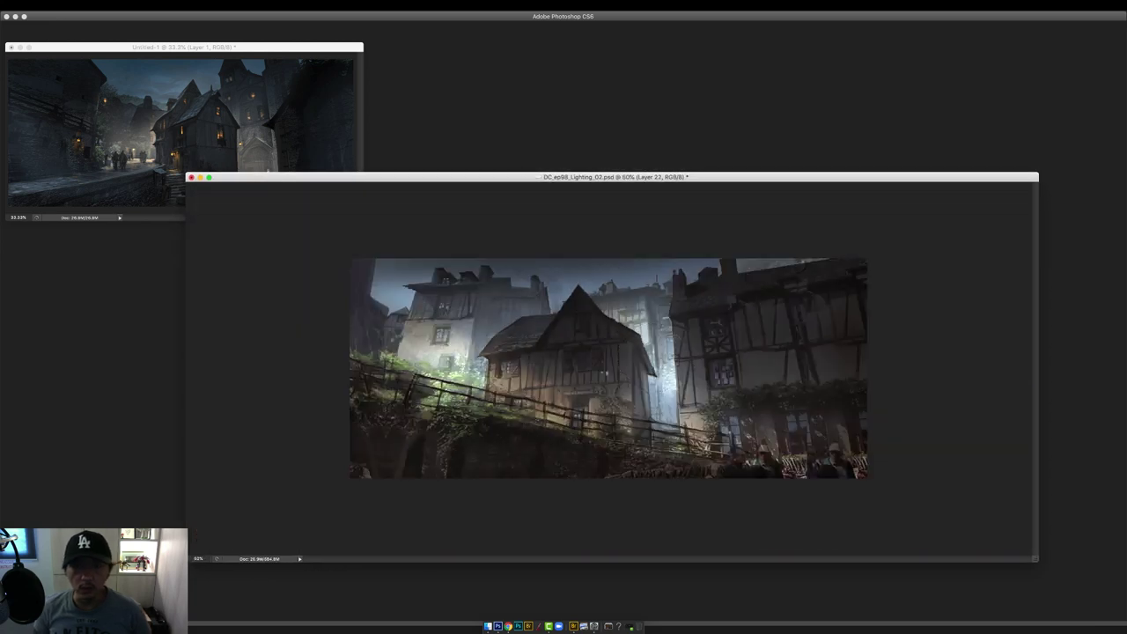
pyautogui.press(']')
pyautogui.press(']')
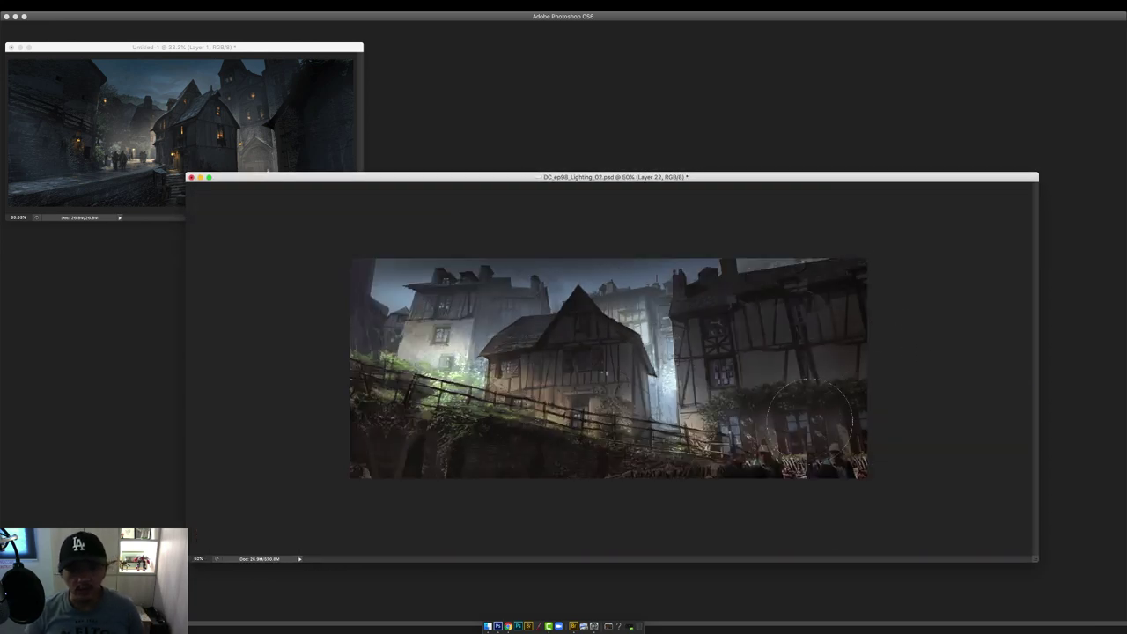
pyautogui.press('Tab')
pyautogui.rightClick(724, 410)
pyautogui.doubleClick(747, 417)
pyautogui.press('super+alt+shift+n')
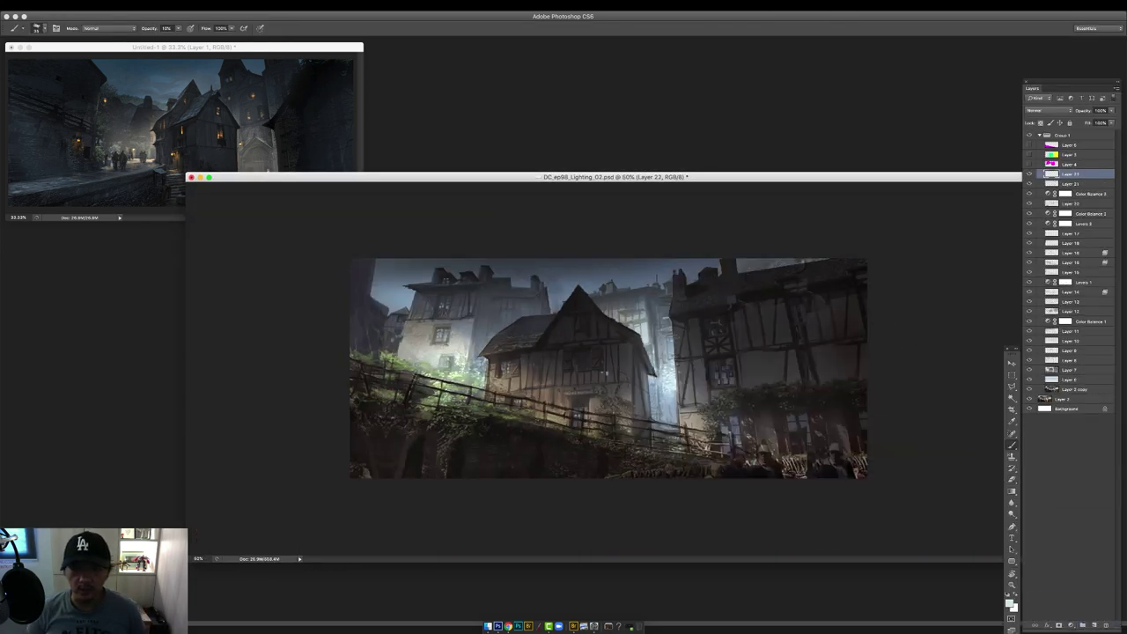
pyautogui.moveTo(667, 338); pyautogui.dragTo(661, 408)
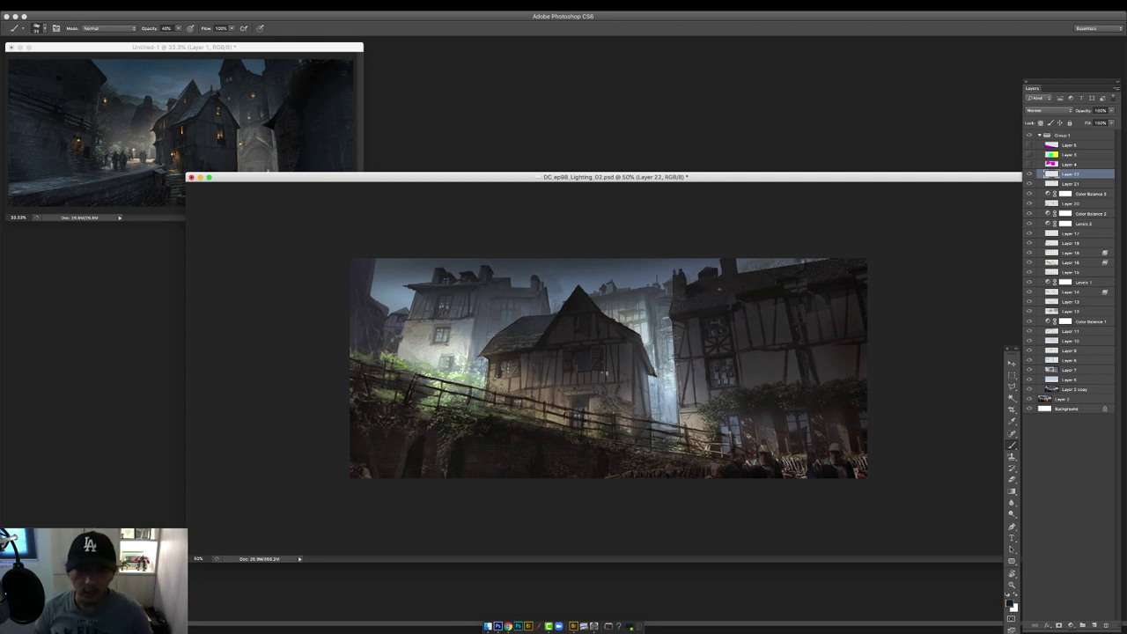
# Paint over the timber and plaster of the near house's upper facade.
pyautogui.press('Tab')
pyautogui.hotkey('ctrl', '0')
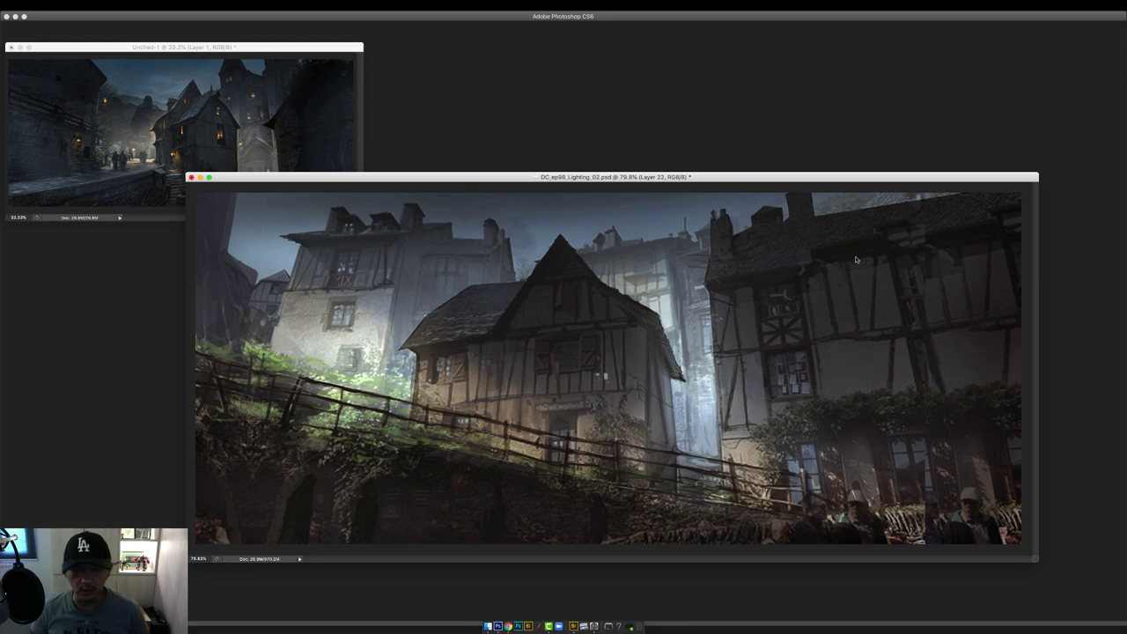
pyautogui.rightClick(856, 260)
pyautogui.moveTo(910, 264); pyautogui.dragTo(925, 366)
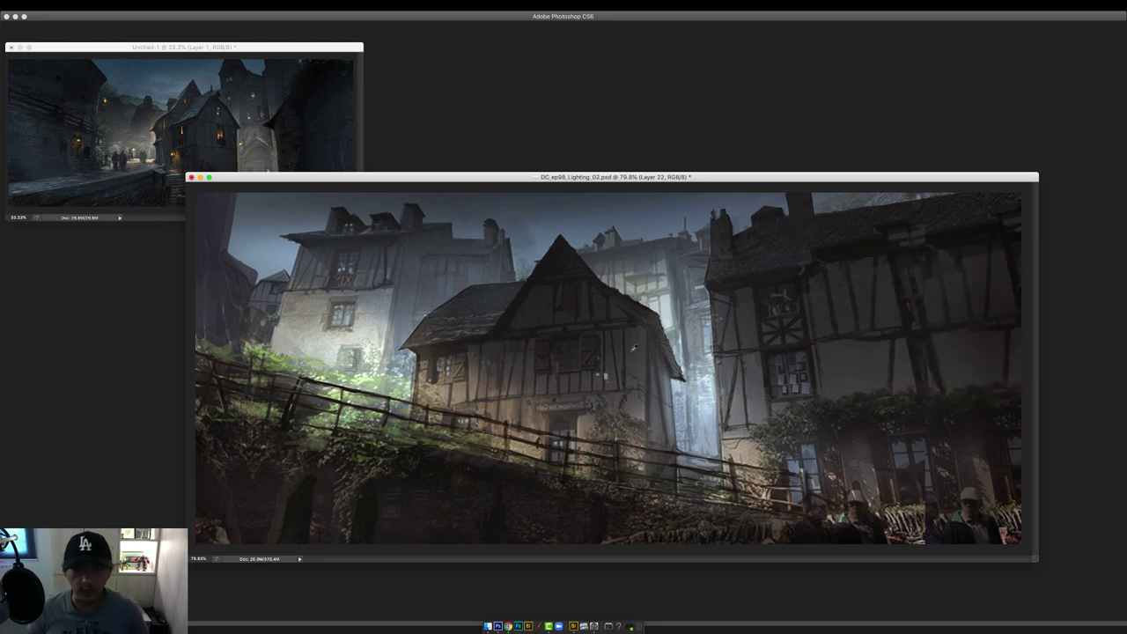
# Flip the canvas horizontally, check Layer 21's effect by toggling its visibility, and save with Layer 22 active.
pyautogui.hotkey('ctrl', 'shift', 'h')
pyautogui.hotkey('ctrl', 'shift', 'f')
pyautogui.hotkey('ctrl', 'z')
pyautogui.press('Tab')
pyautogui.click(1069, 184)
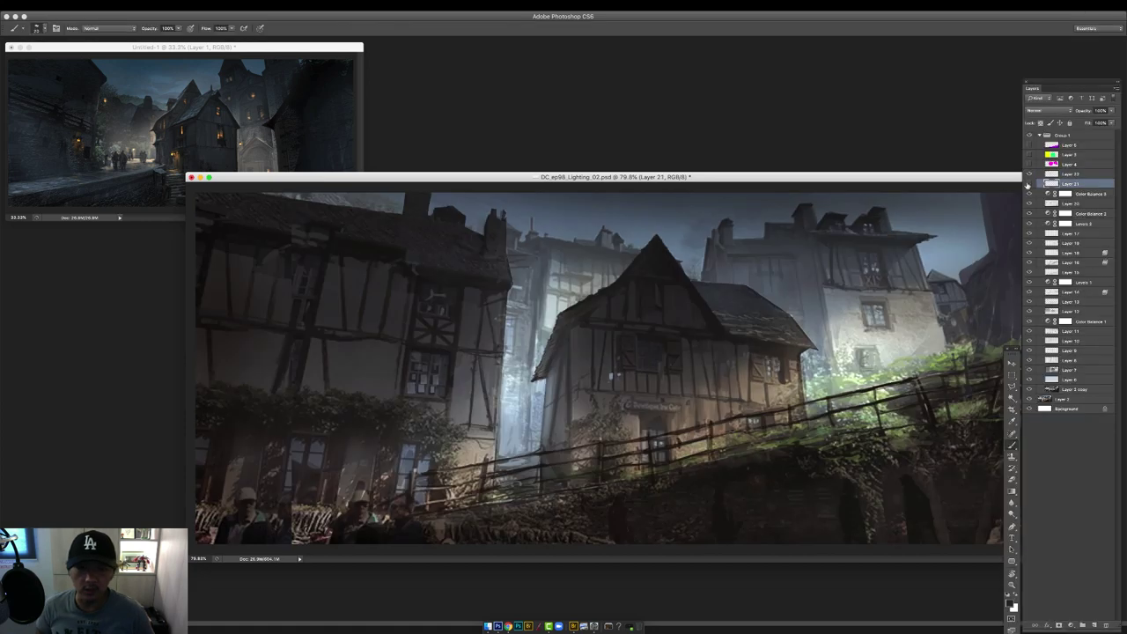
pyautogui.click(1029, 184)
pyautogui.click(1029, 184)
pyautogui.click(1067, 174)
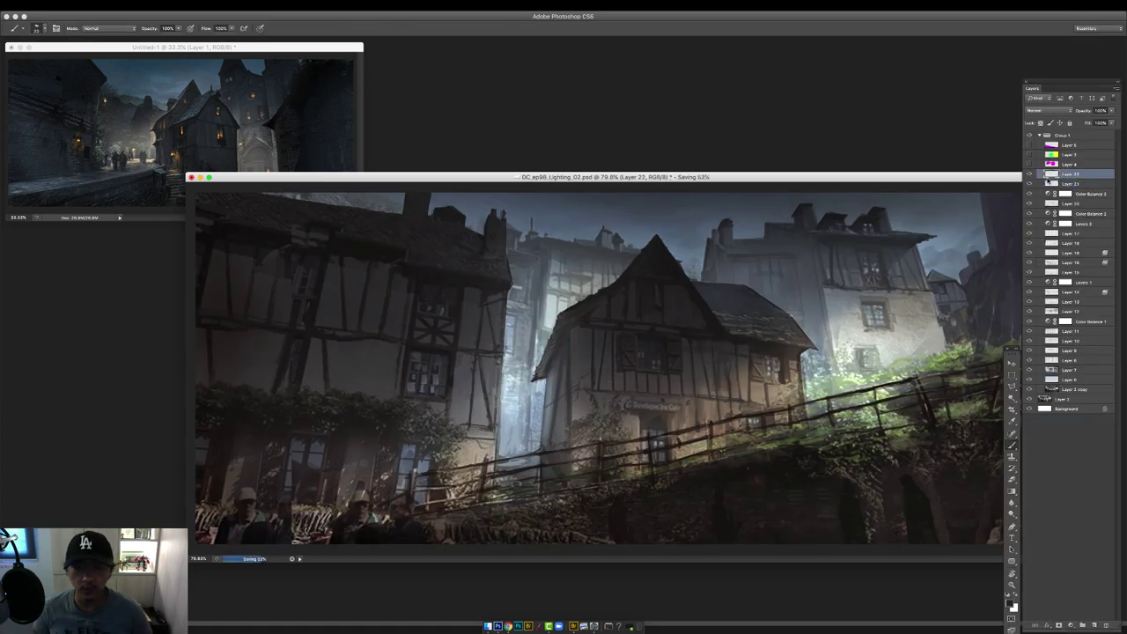
# Compare both canvas orientations and brush dark tones over the foreground figures in front of the near house.
pyautogui.press('h')
pyautogui.press('Tab')
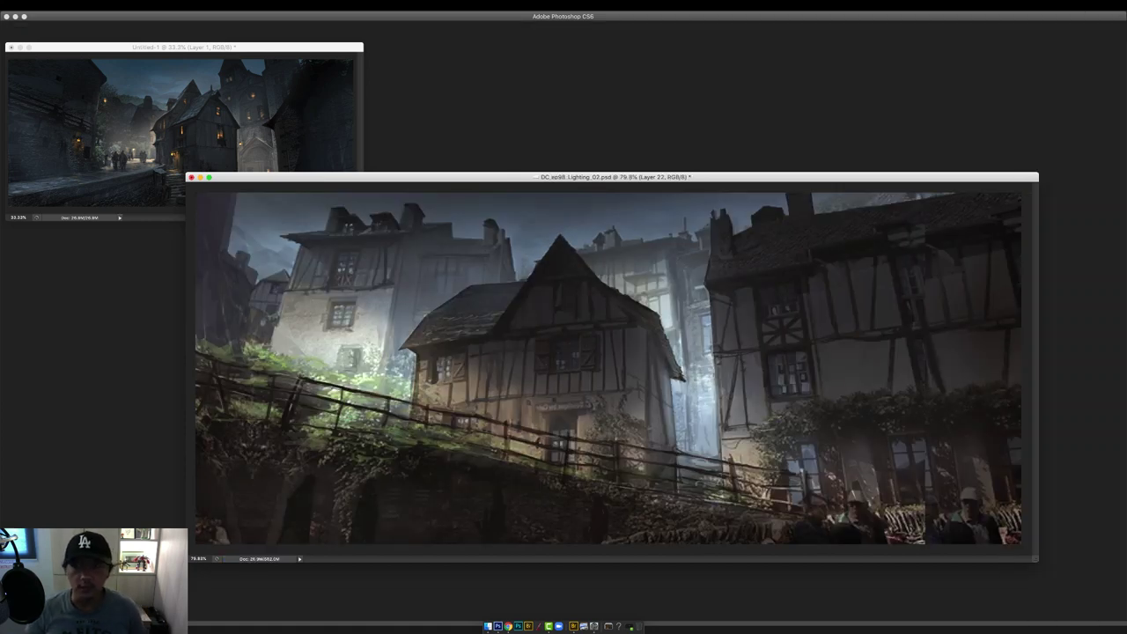
pyautogui.hotkey('ctrl', '-')
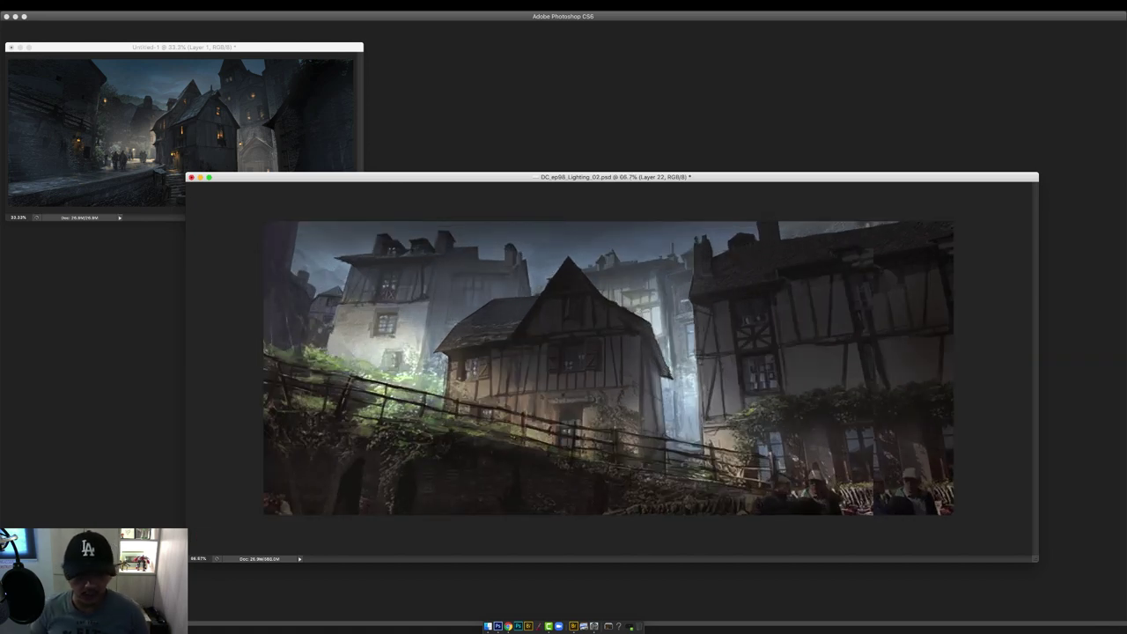
pyautogui.press('h')
pyautogui.moveTo(436, 480); pyautogui.dragTo(401, 494)
pyautogui.moveTo(304, 470)
pyautogui.mouseDown()
pyautogui.moveTo(313, 494)
pyautogui.moveTo(271, 513)
pyautogui.mouseUp()
pyautogui.moveTo(352, 498); pyautogui.dragTo(415, 491)
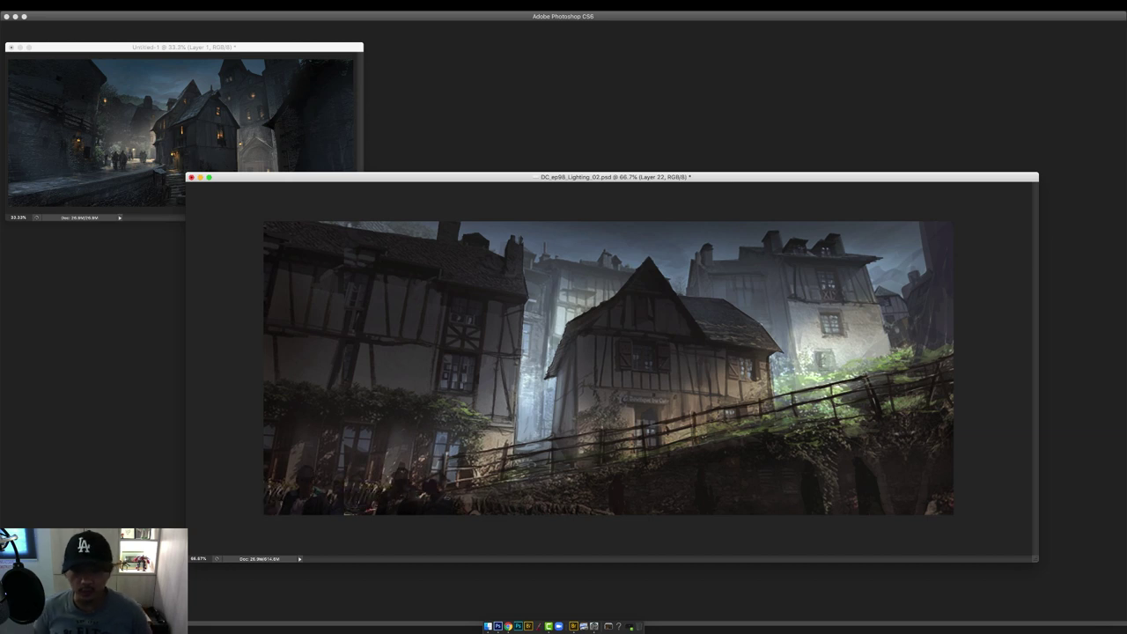
# Brush dark shadows over the arched recesses in the stone wall beneath the fence.
pyautogui.moveTo(870, 467); pyautogui.dragTo(871, 478)
pyautogui.moveTo(822, 471); pyautogui.dragTo(823, 497)
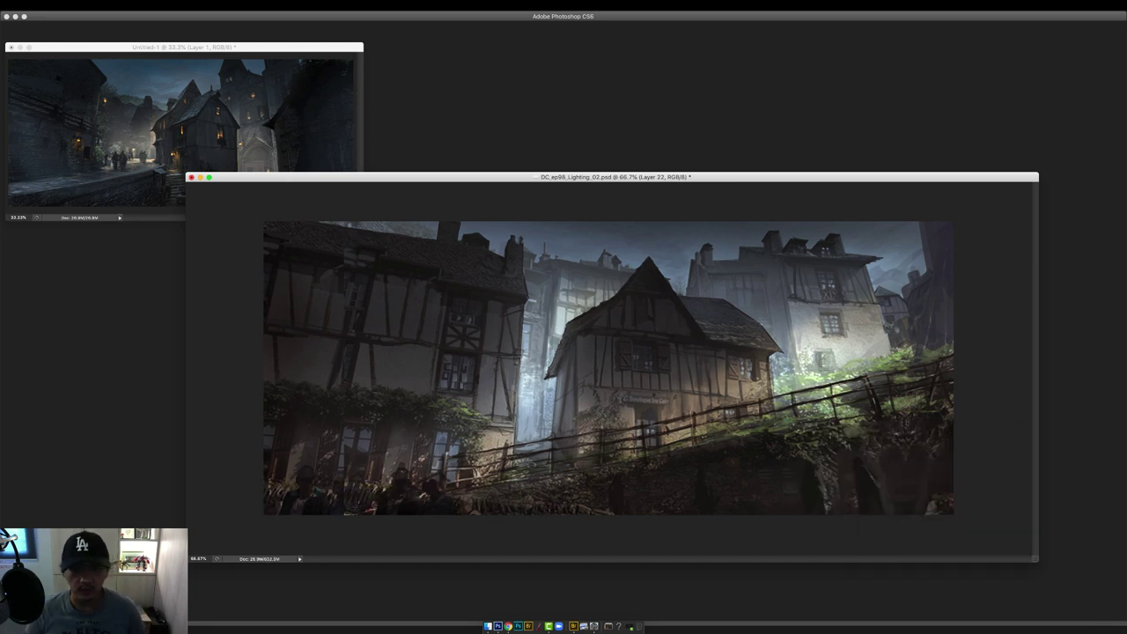
pyautogui.press('super+minus')
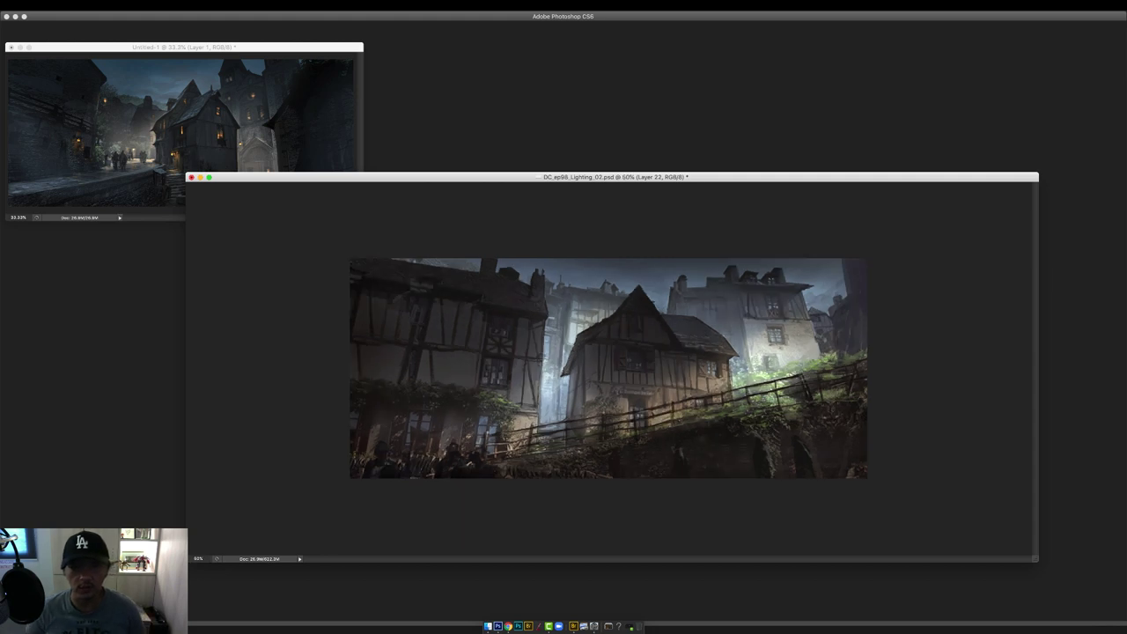
pyautogui.press('super+plus')
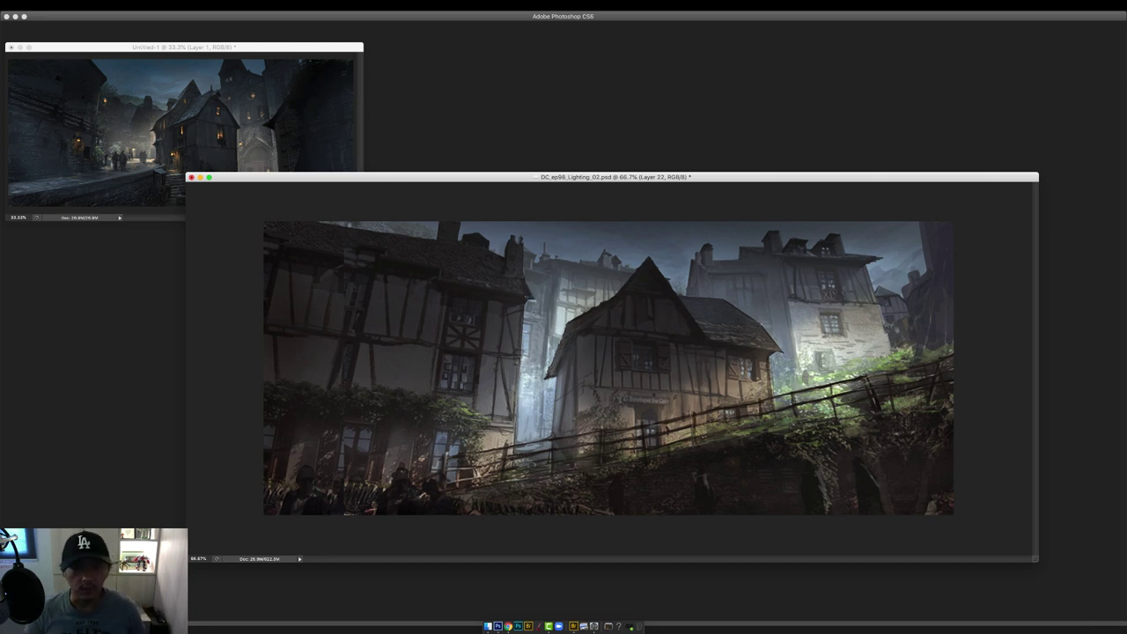
# Add a Hue/Saturation adjustment layer that slightly lowers the saturation of the whole picture and compare it on and off.
pyautogui.press('Tab')
pyautogui.click(1072, 625)
pyautogui.click(1084, 544)
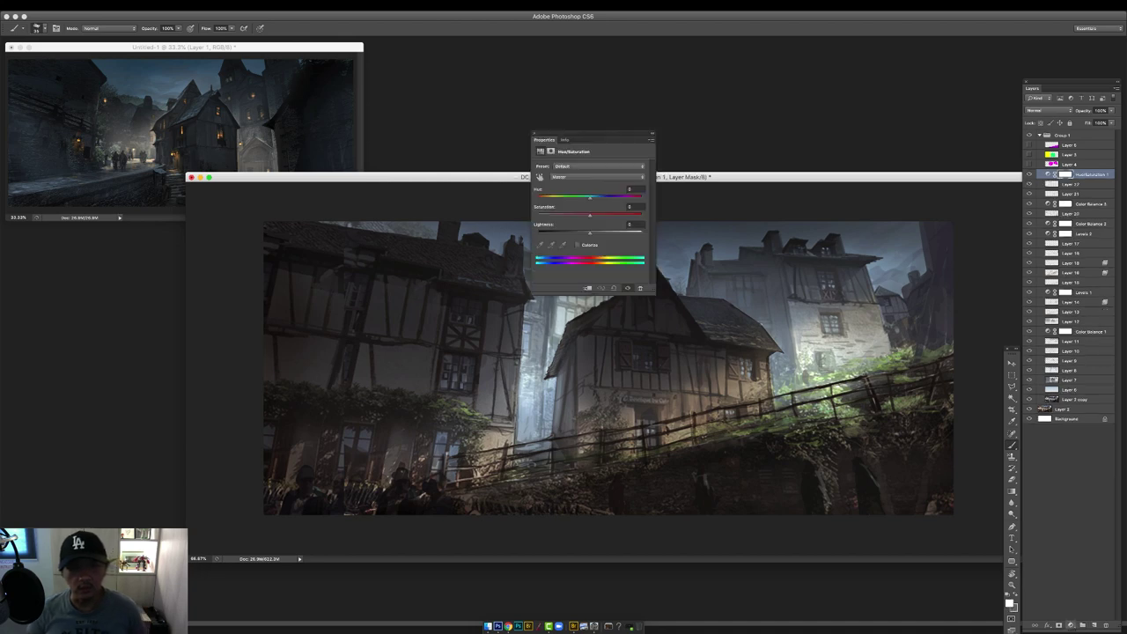
pyautogui.moveTo(590, 215); pyautogui.dragTo(582, 217)
pyautogui.click(536, 132)
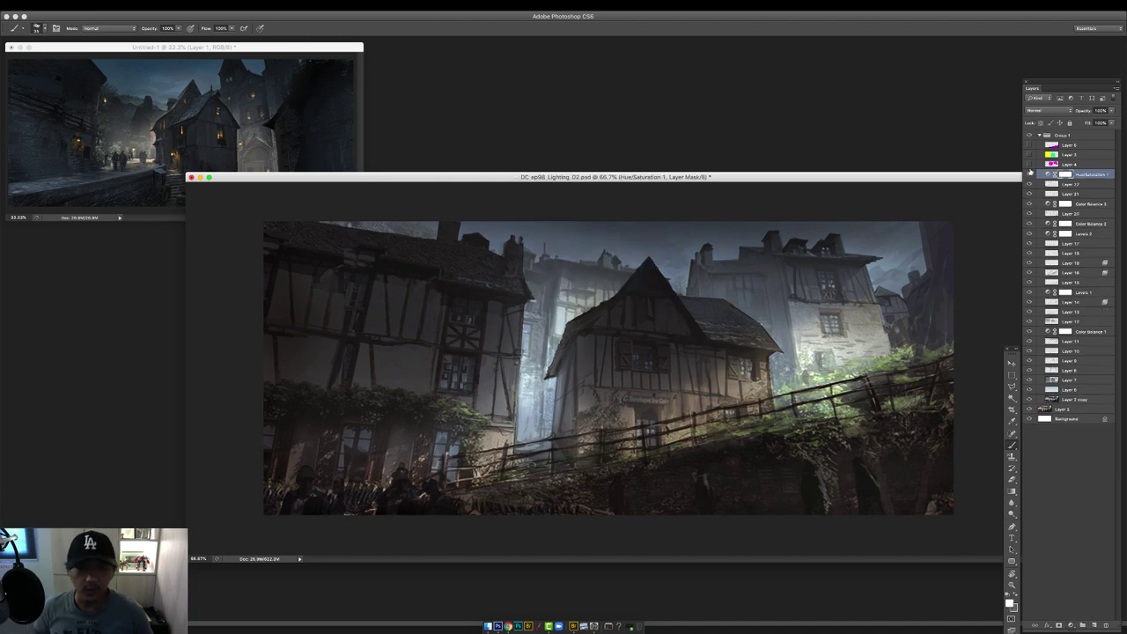
pyautogui.click(1030, 174)
# Save the document and display the picture fitted in full-screen mode.
pyautogui.press('super+minus')
pyautogui.press('Tab')
pyautogui.press('super+s')
pyautogui.press('f')
pyautogui.press('f')
pyautogui.press('super+0')
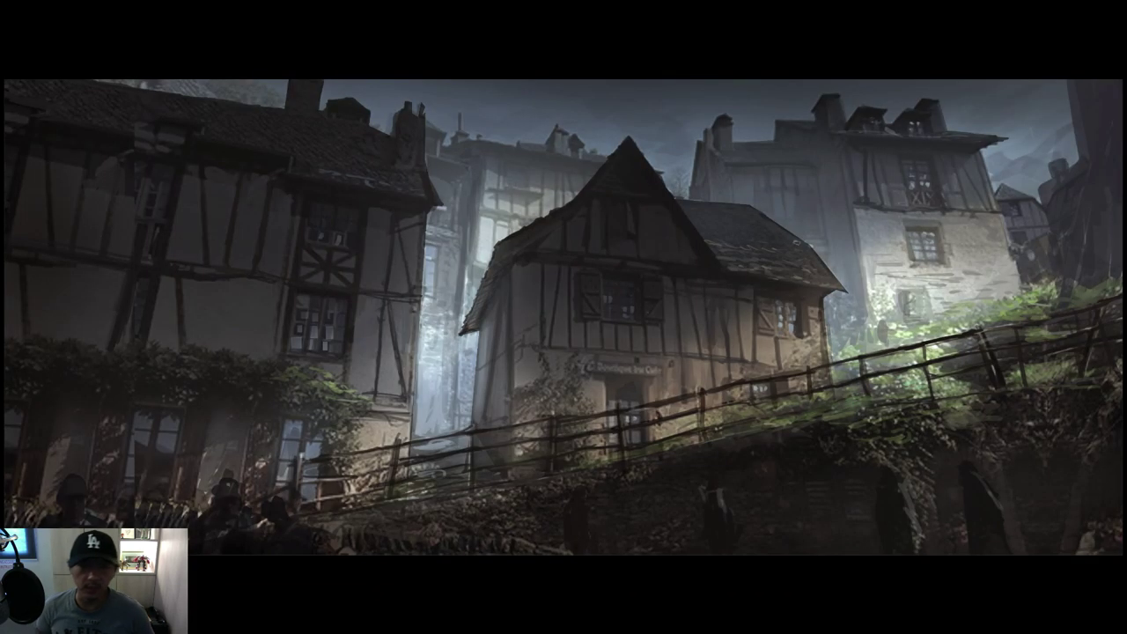
# Add a new layer and darken the walking figure in front of the stone wall and the ground edge above it.
pyautogui.press('f')
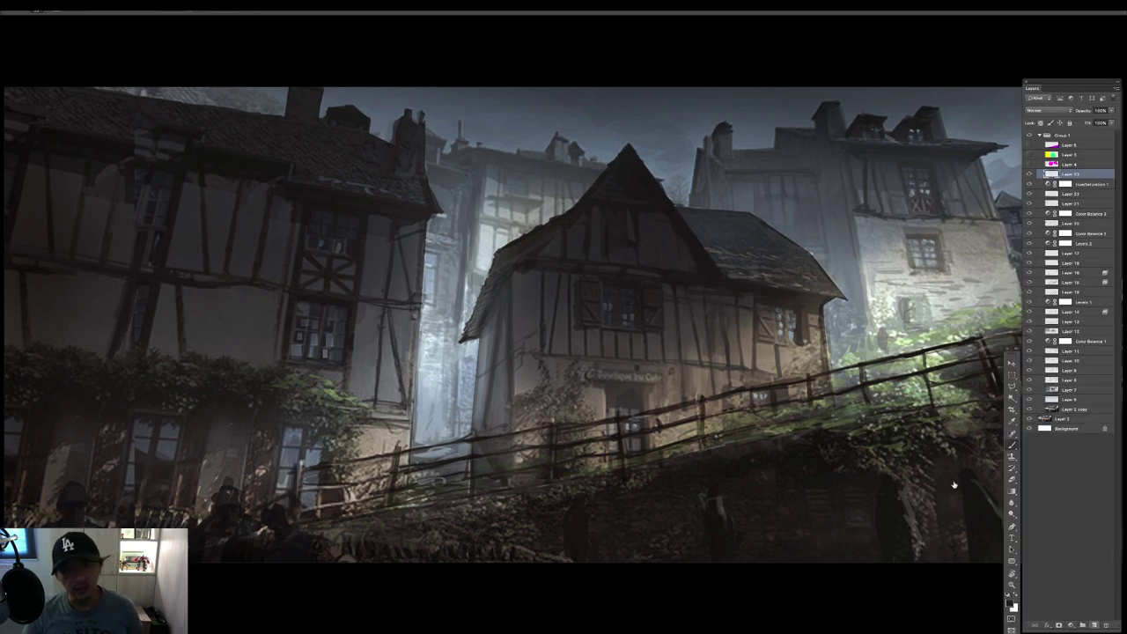
pyautogui.press('f')
pyautogui.press('f')
pyautogui.moveTo(717, 489); pyautogui.dragTo(723, 519)
pyautogui.moveTo(741, 436); pyautogui.dragTo(643, 457)
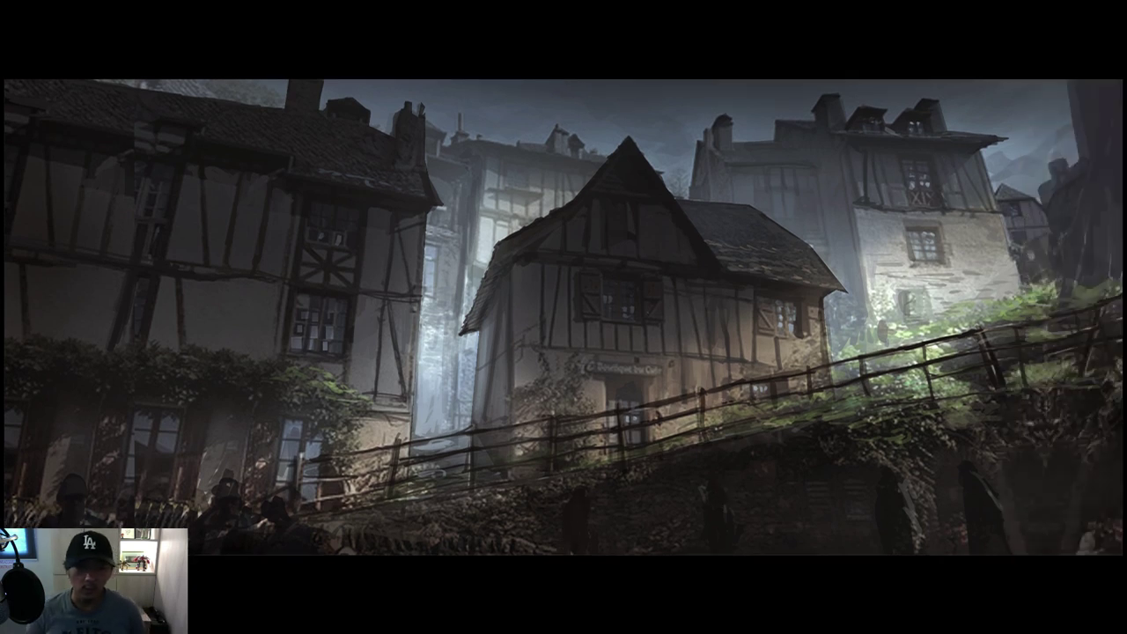
# Paint dark posts and rails along the wooden fence, from the near house up to the grassy slope.
pyautogui.moveTo(702, 395); pyautogui.dragTo(701, 442)
pyautogui.moveTo(774, 401); pyautogui.dragTo(776, 427)
pyautogui.moveTo(808, 373); pyautogui.dragTo(809, 390)
pyautogui.moveTo(859, 359); pyautogui.dragTo(861, 377)
pyautogui.moveTo(985, 331); pyautogui.dragTo(988, 347)
pyautogui.moveTo(473, 424); pyautogui.dragTo(473, 446)
pyautogui.moveTo(442, 432)
pyautogui.mouseDown()
pyautogui.moveTo(438, 504)
pyautogui.moveTo(382, 495)
pyautogui.mouseUp()
pyautogui.moveTo(385, 448); pyautogui.dragTo(199, 478)
pyautogui.moveTo(848, 401); pyautogui.dragTo(927, 385)
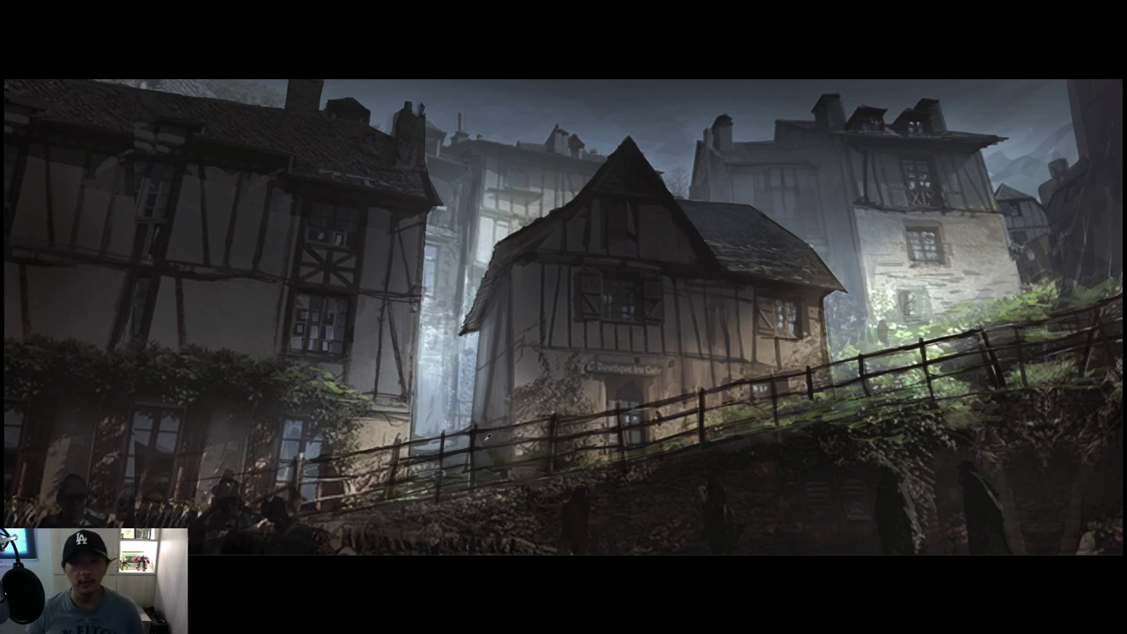
# Touch up the near house's corner edge and darken the timber and window details beneath its roof.
pyautogui.moveTo(416, 306); pyautogui.dragTo(411, 397)
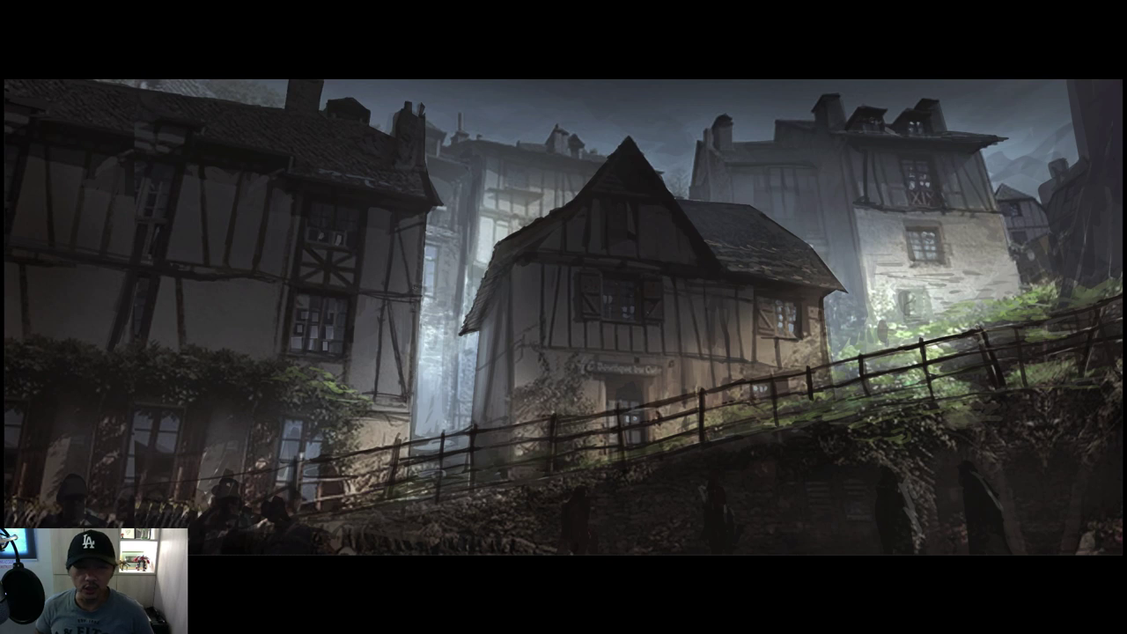
pyautogui.moveTo(90, 179); pyautogui.dragTo(80, 234)
pyautogui.rightClick(97, 194)
pyautogui.click(43, 151)
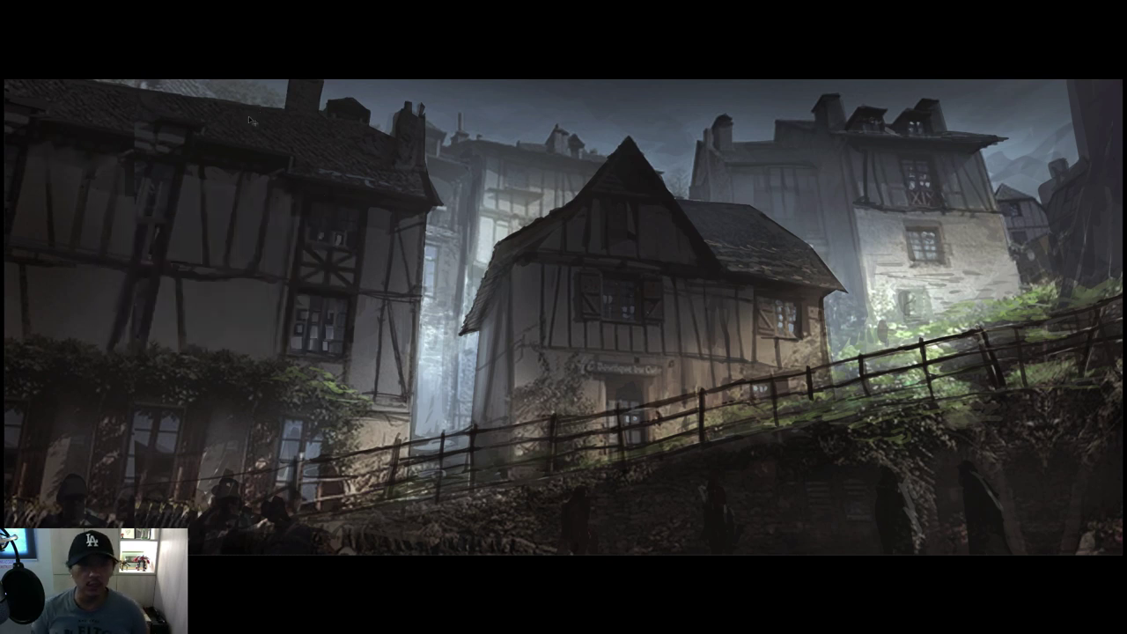
# Paint a stroke along the ridge of the central house's tiled side roof, checking the brush presets first.
pyautogui.rightClick(632, 287)
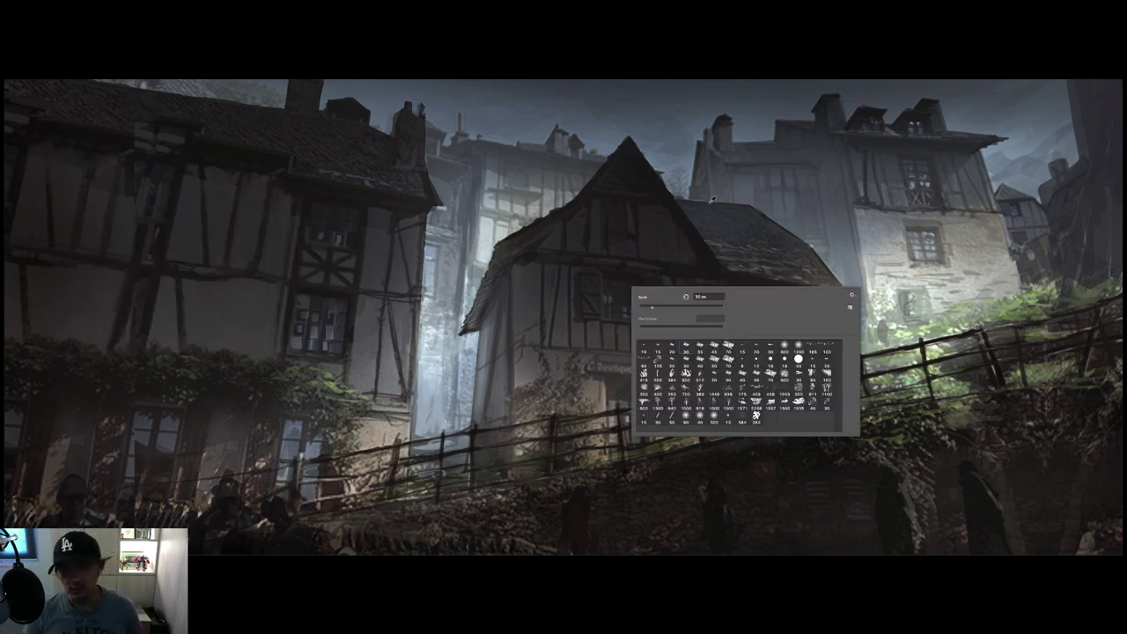
pyautogui.click(712, 200)
pyautogui.moveTo(733, 203); pyautogui.dragTo(677, 199)
pyautogui.scroll(-1, 644, 165)
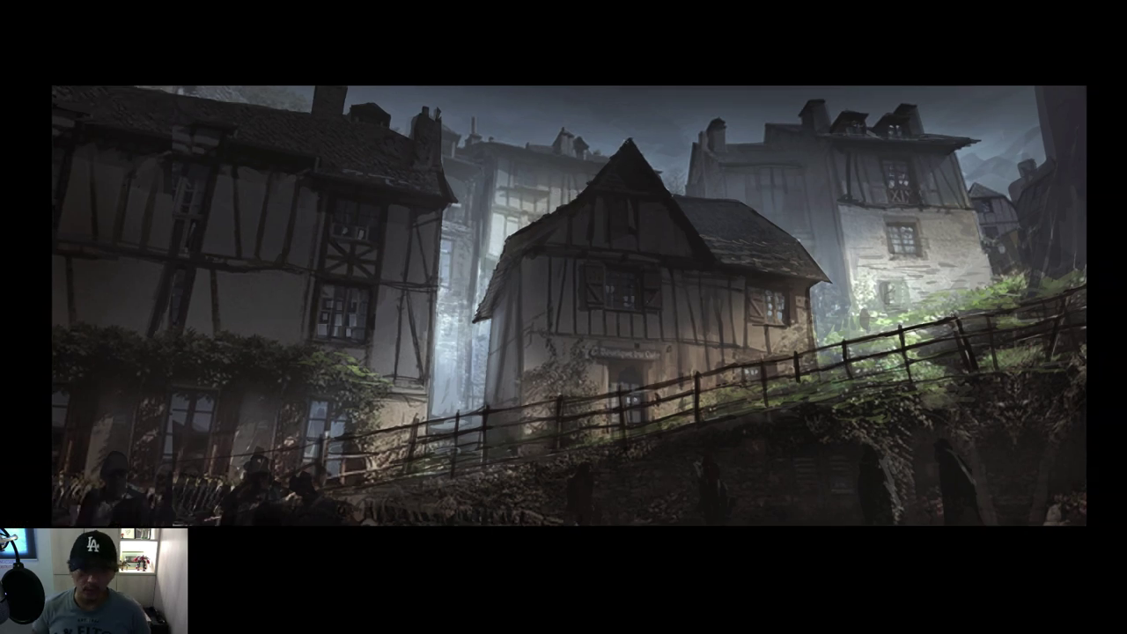
pyautogui.scroll(-1, 622, 187)
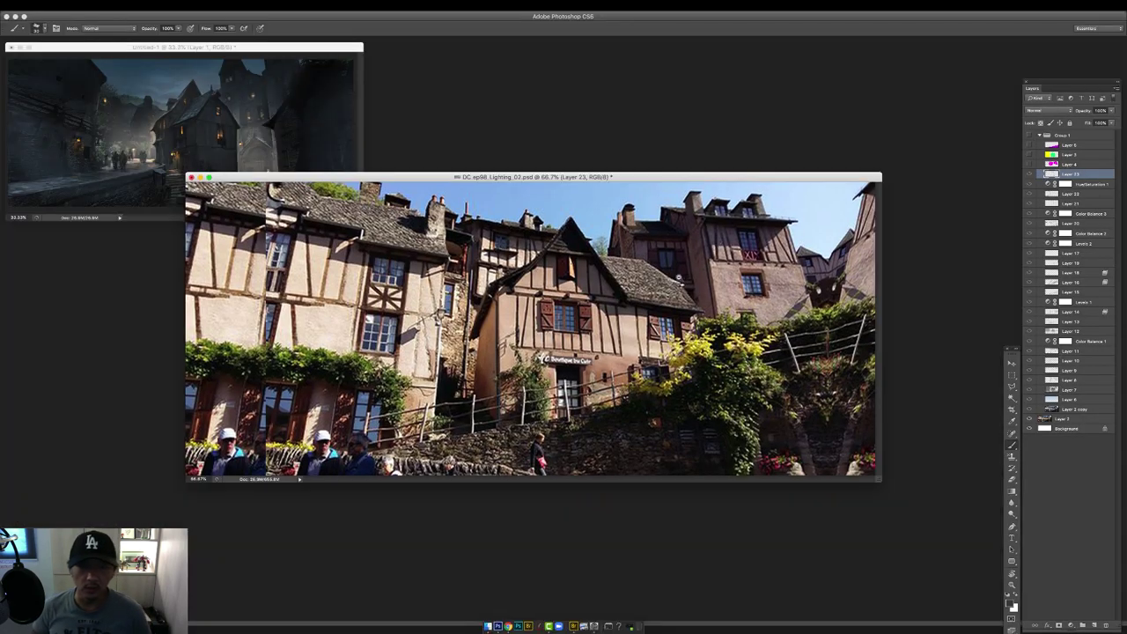
# Compare the original daylight photo with the night painting by toggling the visibility of Group 1.
pyautogui.click(1030, 136)
pyautogui.click(1031, 137)
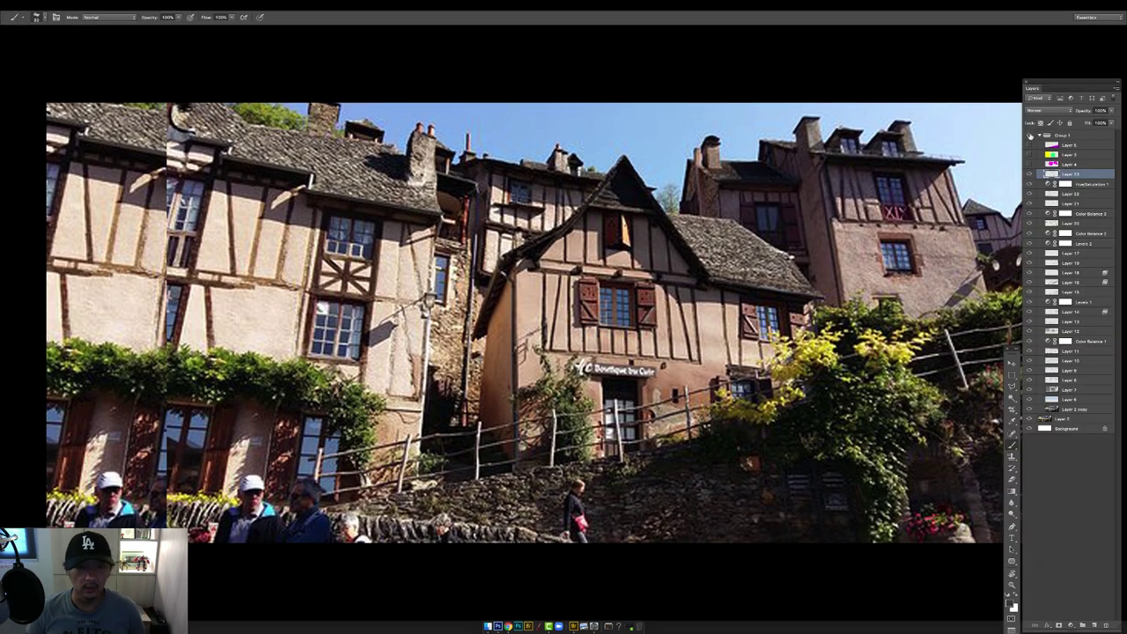
pyautogui.click(1031, 136)
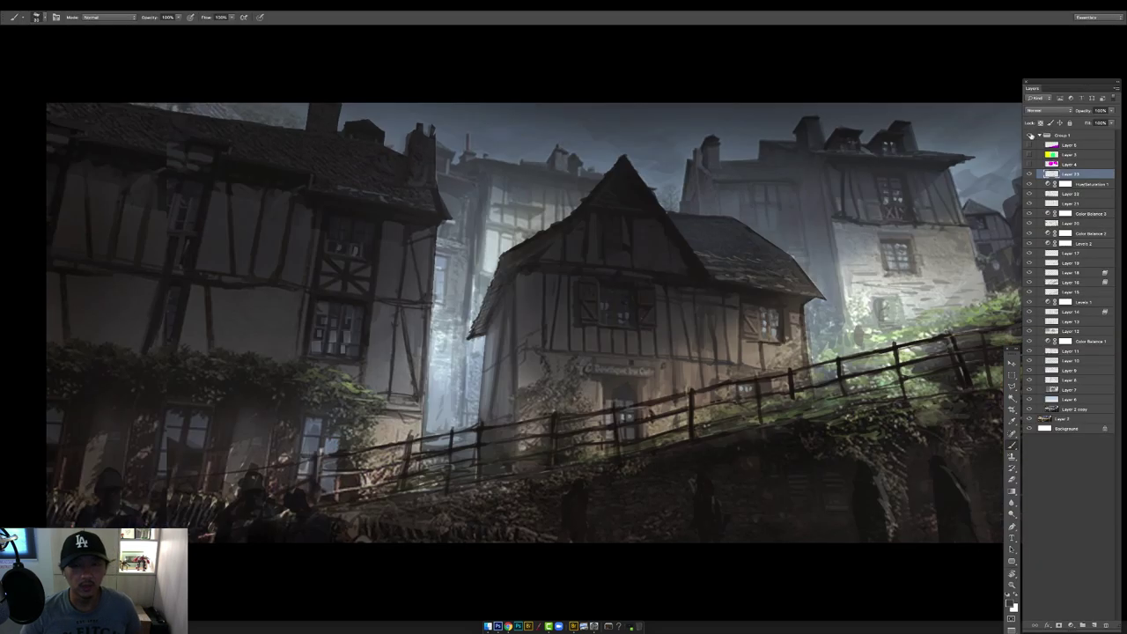
# Compare the village painting with and without its layer group, and view the whole image without the interface panels.
pyautogui.click(1031, 137)
pyautogui.click(1031, 136)
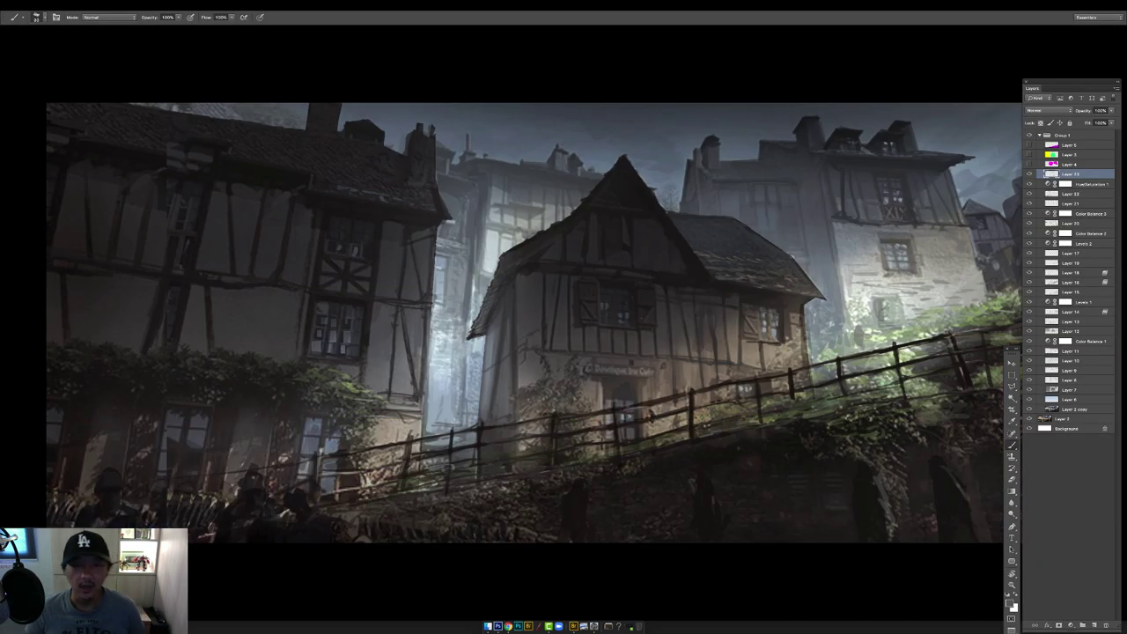
pyautogui.press('Tab')
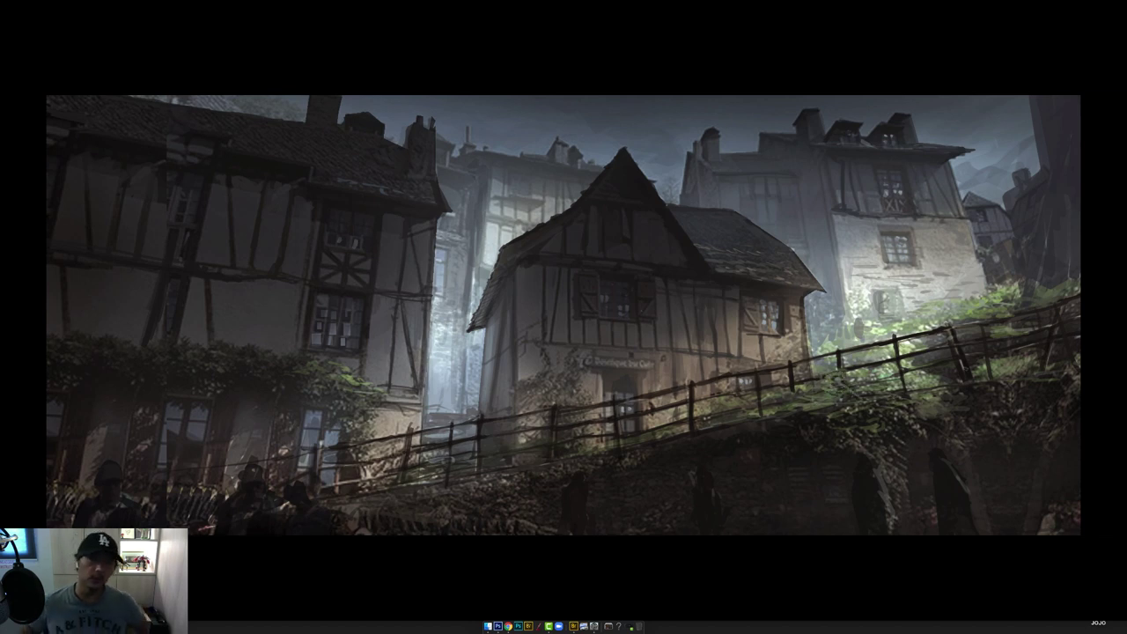
pyautogui.hotkey('ctrl', '0')
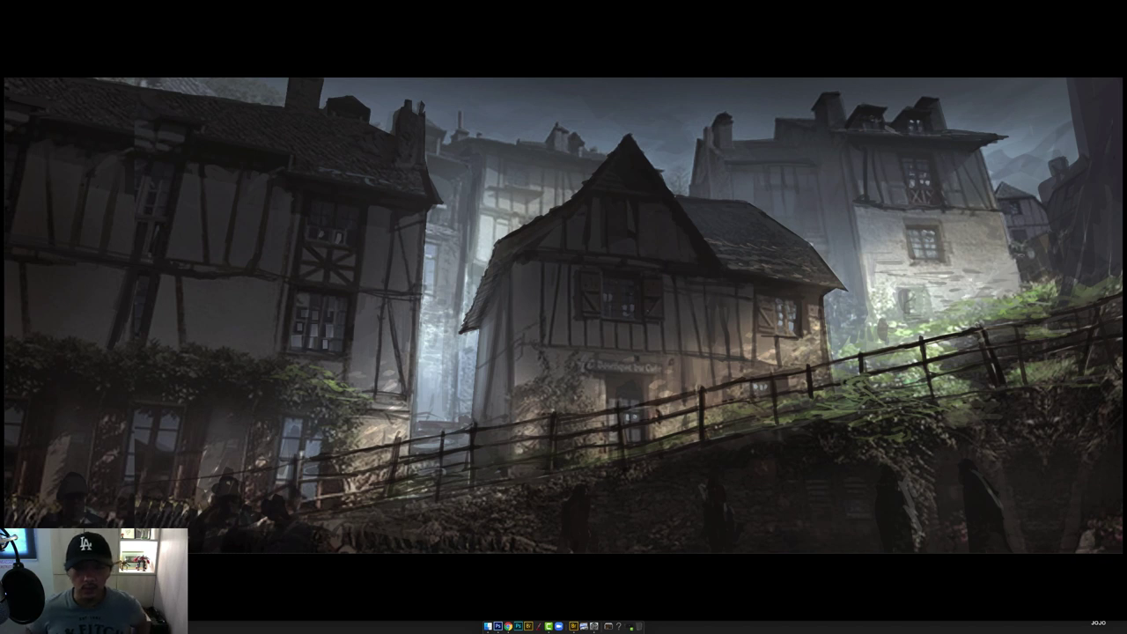
# Go through the painting's layers one by one down to Layer 12, and view the whole image again.
pyautogui.press('Tab')
pyautogui.click(1075, 213)
pyautogui.click(1078, 234)
pyautogui.click(1078, 263)
pyautogui.click(1076, 282)
pyautogui.click(1077, 293)
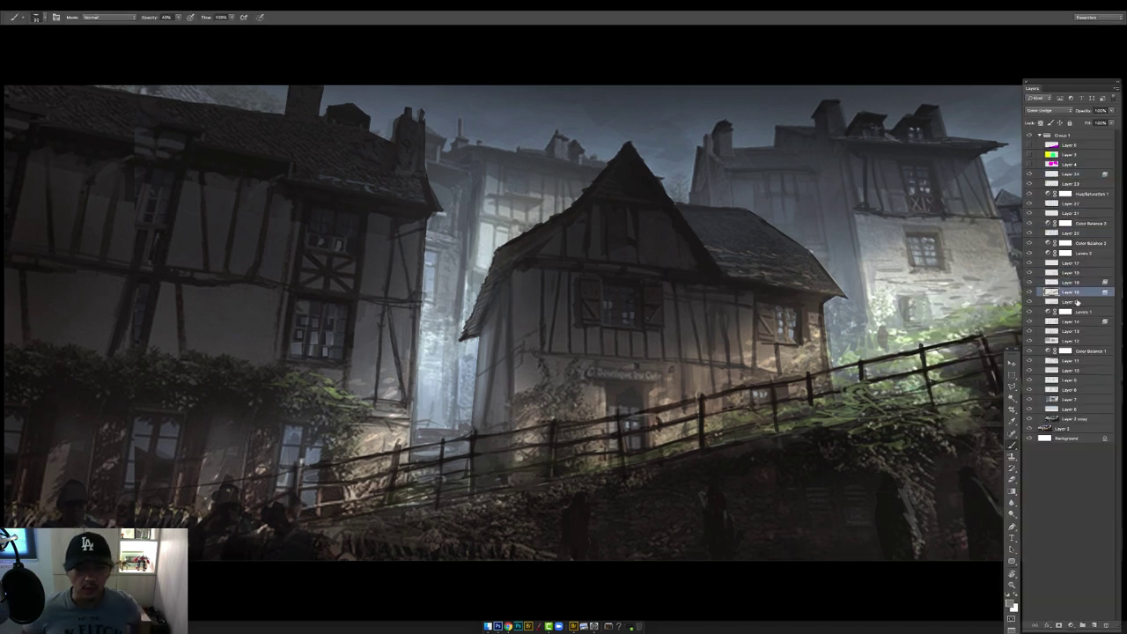
pyautogui.moveTo(1076, 302); pyautogui.dragTo(1076, 339)
pyautogui.press('Tab')
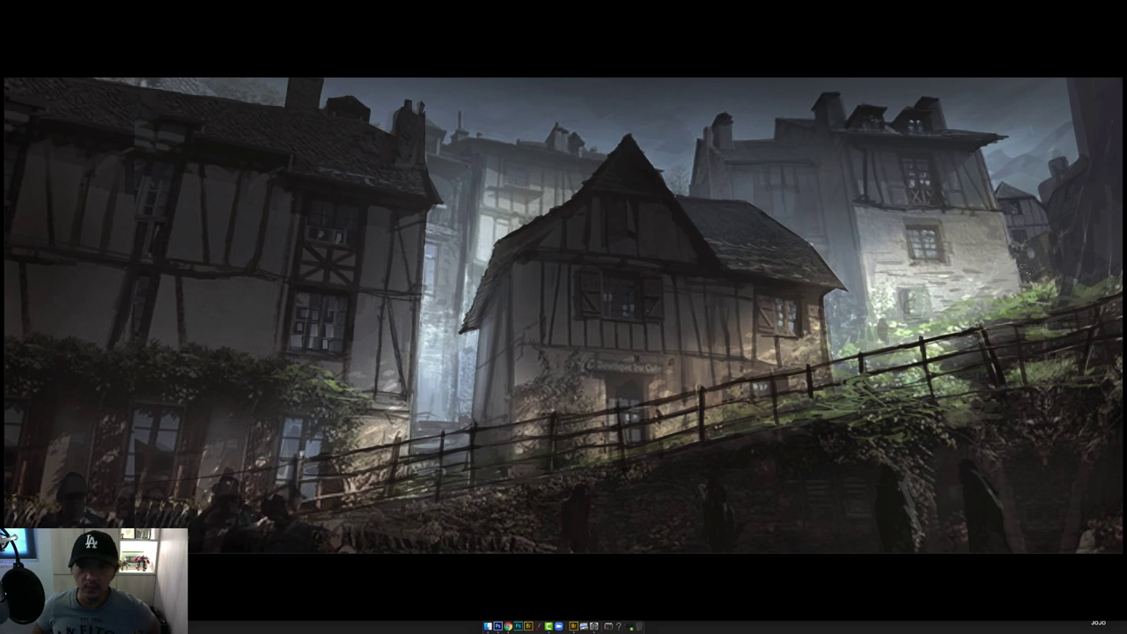
# Return the painting to a floating document window and save DC_ep98_Lighting_02.psd.
pyautogui.press('super+minus')
pyautogui.press('super+minus')
pyautogui.press('f')
pyautogui.press('super+minus')
pyautogui.press('super+s')
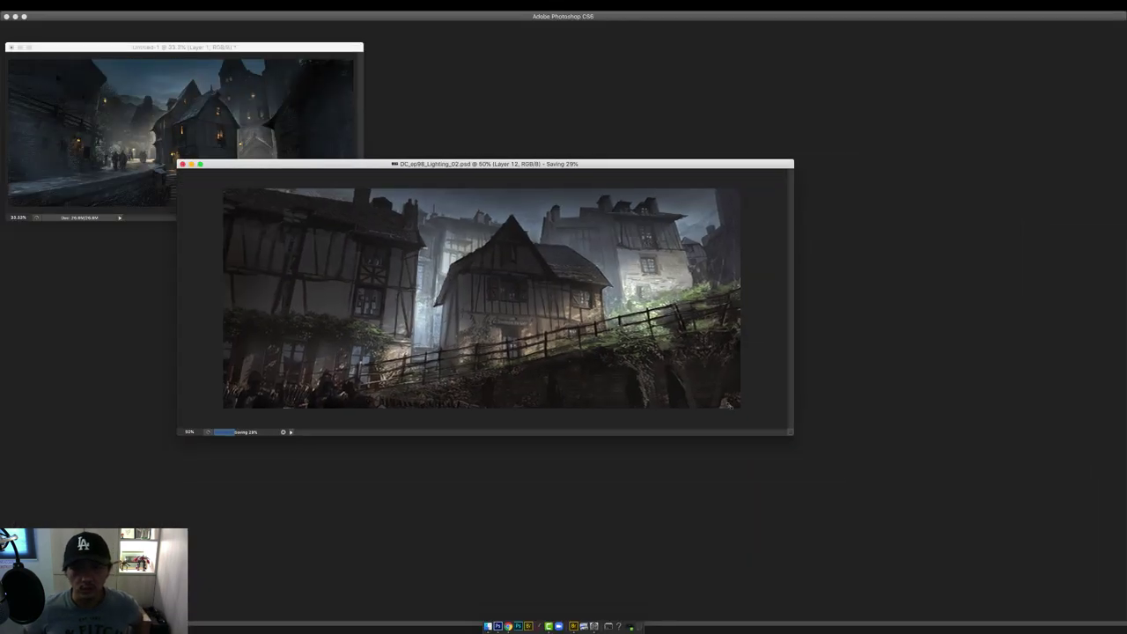
# Enlarge the Untitled-1 night street painting to 50% and arrange the Lighting_02 window below it.
pyautogui.moveTo(370, 164); pyautogui.dragTo(319, 278)
pyautogui.click(299, 48)
pyautogui.press('super+plus')
pyautogui.moveTo(352, 47); pyautogui.dragTo(471, 39)
pyautogui.moveTo(513, 277); pyautogui.dragTo(576, 278)
pyautogui.click(561, 111)
# Copy the whole Lighting_02 painting merged and paste it into a new 4700 x 2000 pixel document.
pyautogui.press('Tab')
pyautogui.press('super+w')
pyautogui.click(596, 200)
pyautogui.press('super+e')
pyautogui.press('super+a')
pyautogui.press('super+shift+c')
pyautogui.press('super+n')
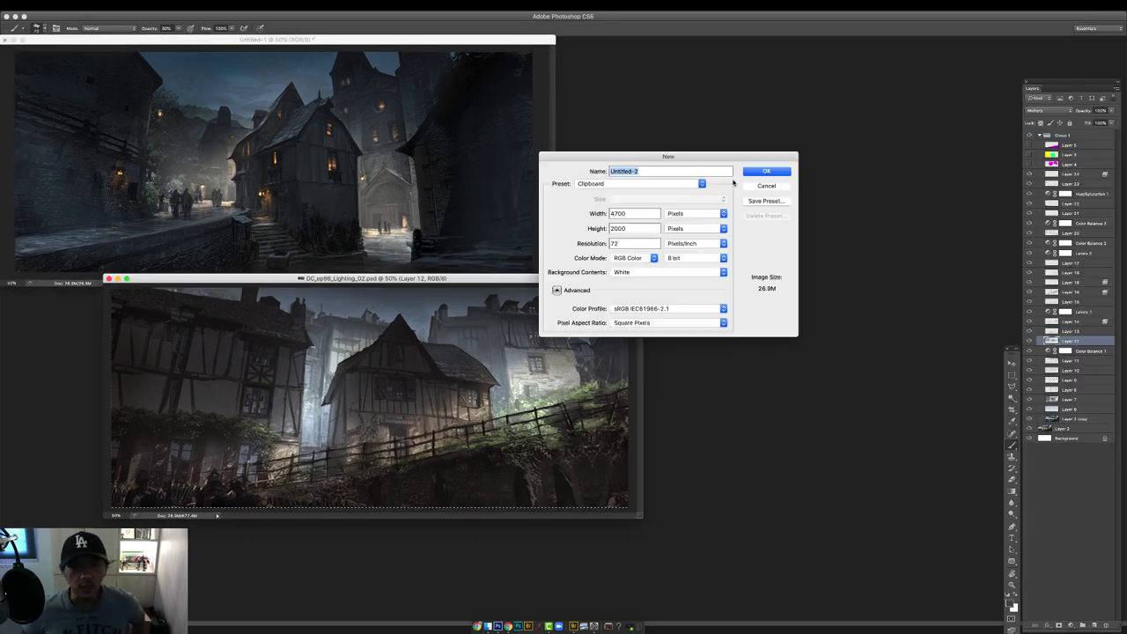
pyautogui.click(770, 172)
pyautogui.press('super+v')
# Reduce the merged copy's zoom to 50% and place its window below the Untitled-1 painting.
pyautogui.press('super+minus')
pyautogui.moveTo(706, 363); pyautogui.dragTo(550, 299)
pyautogui.moveTo(452, 59); pyautogui.dragTo(463, 125)
# Create a blank 4700 x 2000 pixel document and shrink both finished paintings to 33.3% beside it.
pyautogui.hotkey('ctrl', 'Tab')
pyautogui.press('super+n')
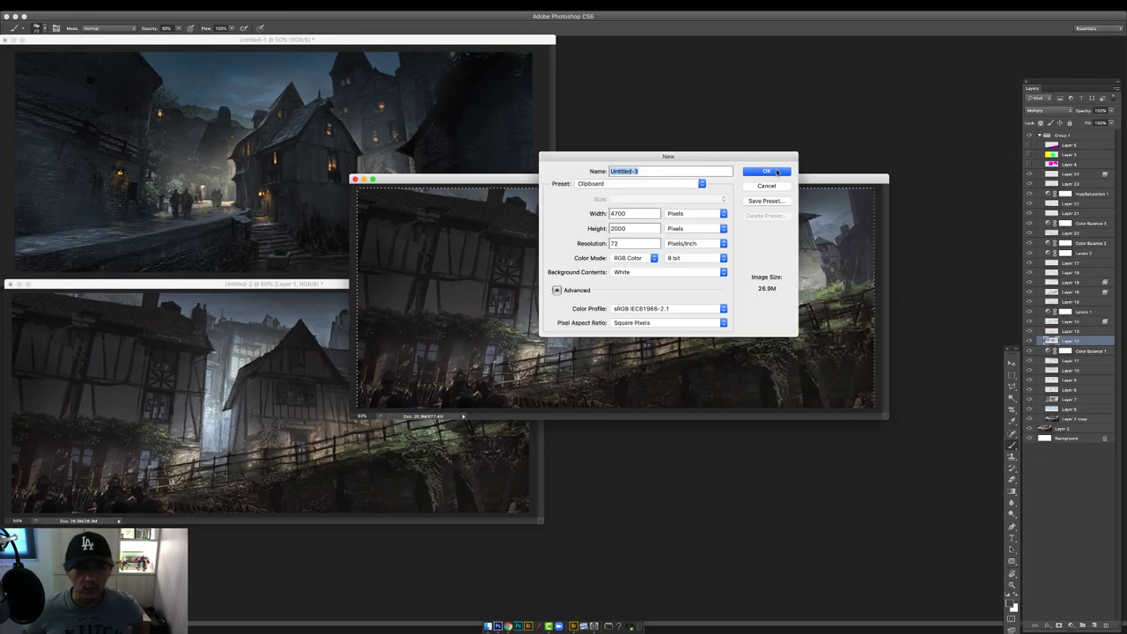
pyautogui.press('Return')
pyautogui.press('super+minus')
pyautogui.hotkey('ctrl', 'Tab')
pyautogui.press('super+minus')
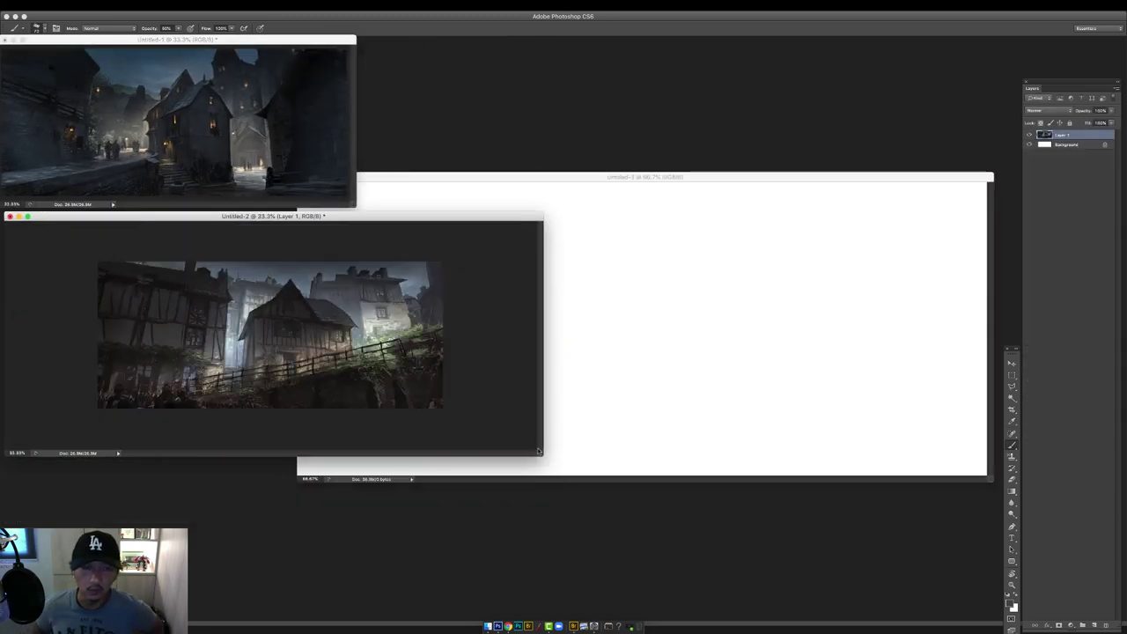
pyautogui.moveTo(475, 179); pyautogui.dragTo(495, 186)
# Switch to Finder, open the medieval bedroom photo from the REF folder in Photoshop, copy it and close its window.
pyautogui.press('super+Tab')
pyautogui.click(840, 249)
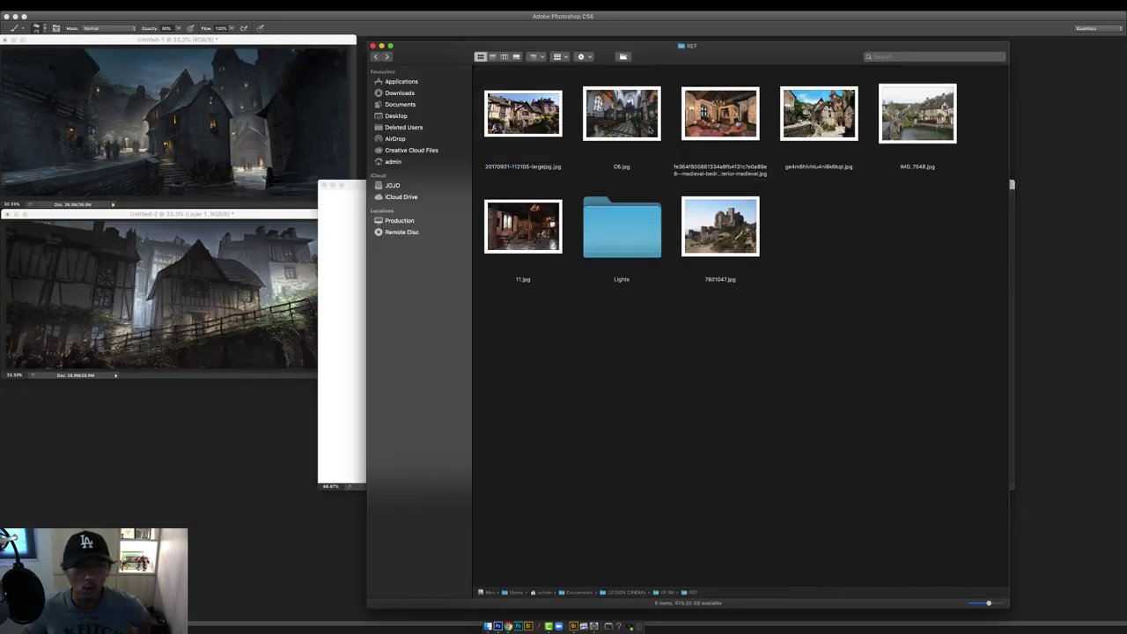
pyautogui.click(695, 139)
pyautogui.moveTo(700, 132); pyautogui.dragTo(264, 422)
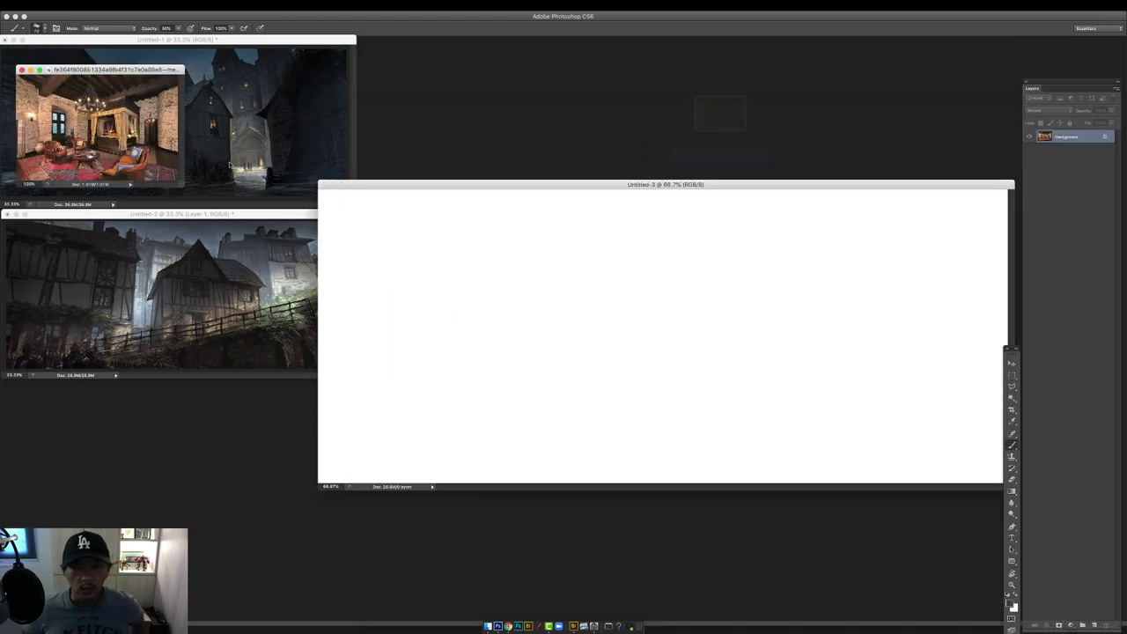
pyautogui.moveTo(101, 69); pyautogui.dragTo(230, 277)
pyautogui.press('super+w')
# Add a layer group to the blank document and paste the bedroom photo on a layer directly above the background.
pyautogui.moveTo(665, 185); pyautogui.dragTo(652, 187)
pyautogui.click(1115, 88)
pyautogui.click(1048, 138)
pyautogui.click(783, 367)
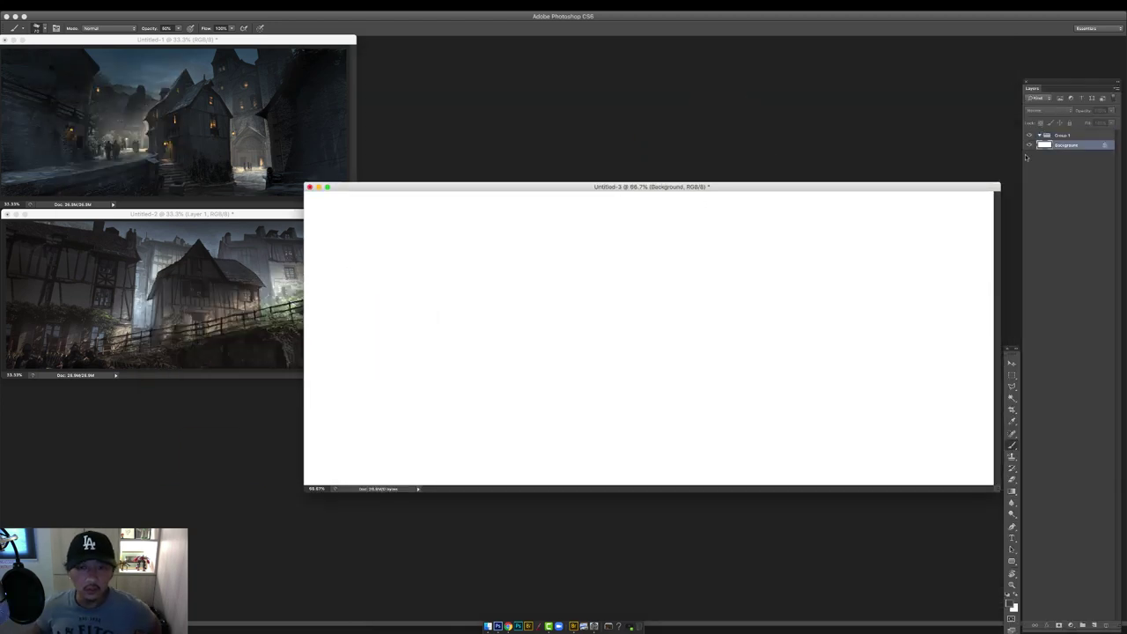
pyautogui.press('super+minus')
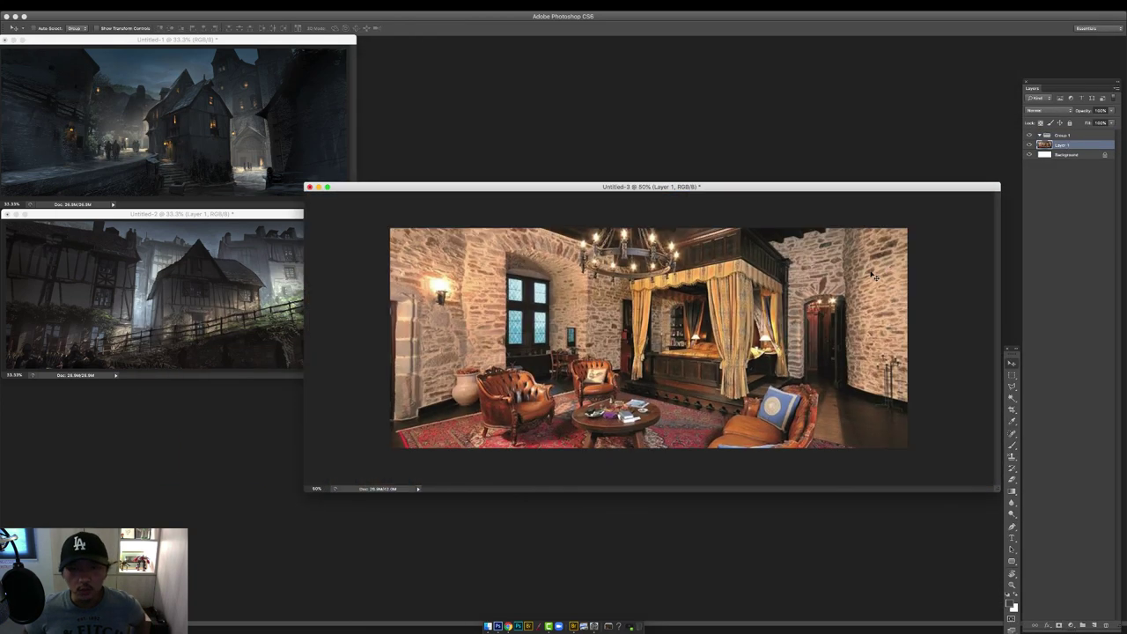
# Scale and reposition the bedroom photo to fit the canvas height, leaving a blank strip beside the curved stone wall.
pyautogui.press('super+t')
pyautogui.press('super+minus')
pyautogui.moveTo(823, 214); pyautogui.dragTo(807, 409)
pyautogui.press('Return')
# Copy a section of the curved stone wall to a new layer, then move and scale it over the blank strip.
pyautogui.press('m')
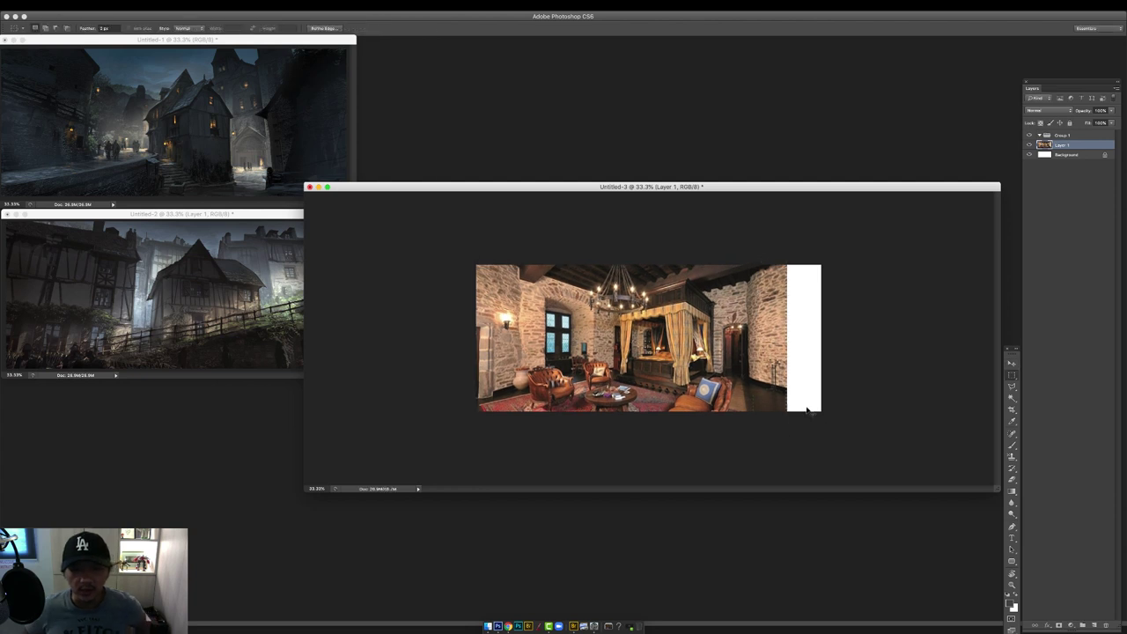
pyautogui.press('super+j')
pyautogui.press('v')
pyautogui.moveTo(791, 311); pyautogui.dragTo(825, 310)
pyautogui.press('super+t')
pyautogui.moveTo(818, 265); pyautogui.dragTo(835, 250)
pyautogui.press('Return')
pyautogui.press('super+t')
pyautogui.press('Escape')
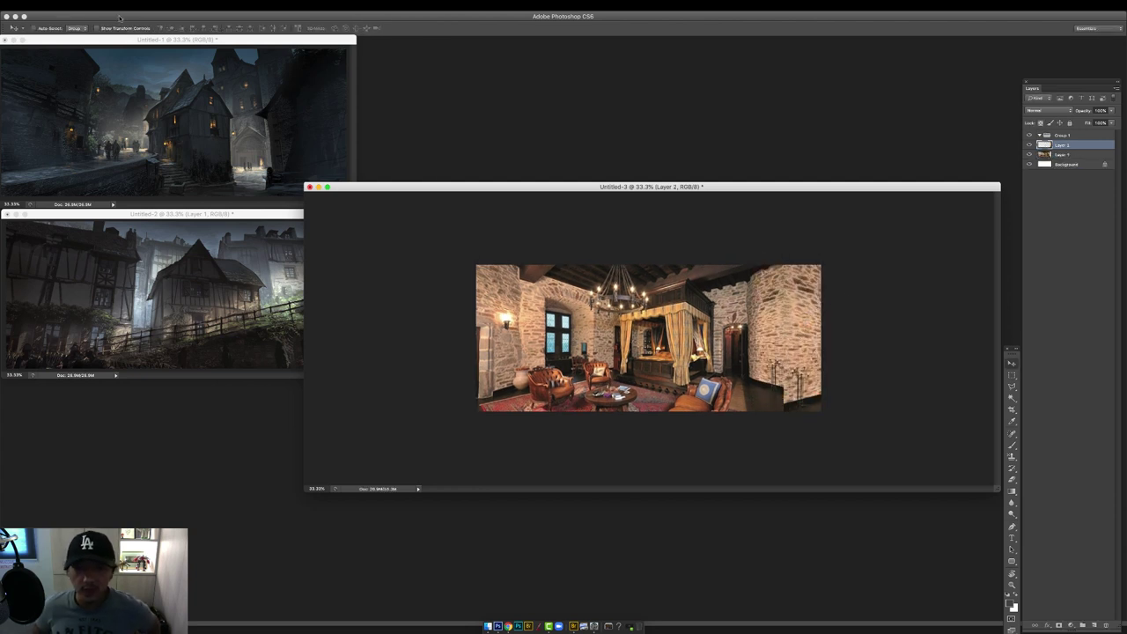
# Distort the copied wall section so it lines up with the original wall's perspective.
pyautogui.click(85, 5)
pyautogui.moveTo(105, 199)
pyautogui.click(208, 232)
pyautogui.moveTo(825, 415); pyautogui.dragTo(825, 434)
pyautogui.moveTo(826, 247); pyautogui.dragTo(825, 207)
pyautogui.moveTo(825, 434); pyautogui.dragTo(830, 453)
pyautogui.press('Return')
# Merge the photo layers into the background and place a copy of it inside Group 1.
pyautogui.press('super+plus')
pyautogui.press('super+e')
pyautogui.moveTo(1049, 142); pyautogui.dragTo(1049, 400)
pyautogui.press('super+e')
pyautogui.moveTo(1066, 146)
pyautogui.mouseDown()
pyautogui.moveTo(1094, 625)
pyautogui.moveTo(1062, 136)
pyautogui.mouseUp()
# Save the bedroom document in the EP 98 folder as DC_ep98_Lighting_03.psd.
pyautogui.scroll(2, 651, 338)
pyautogui.moveTo(793, 186); pyautogui.dragTo(763, 188)
pyautogui.press('super+s')
pyautogui.click(307, 93)
pyautogui.click(504, 31)
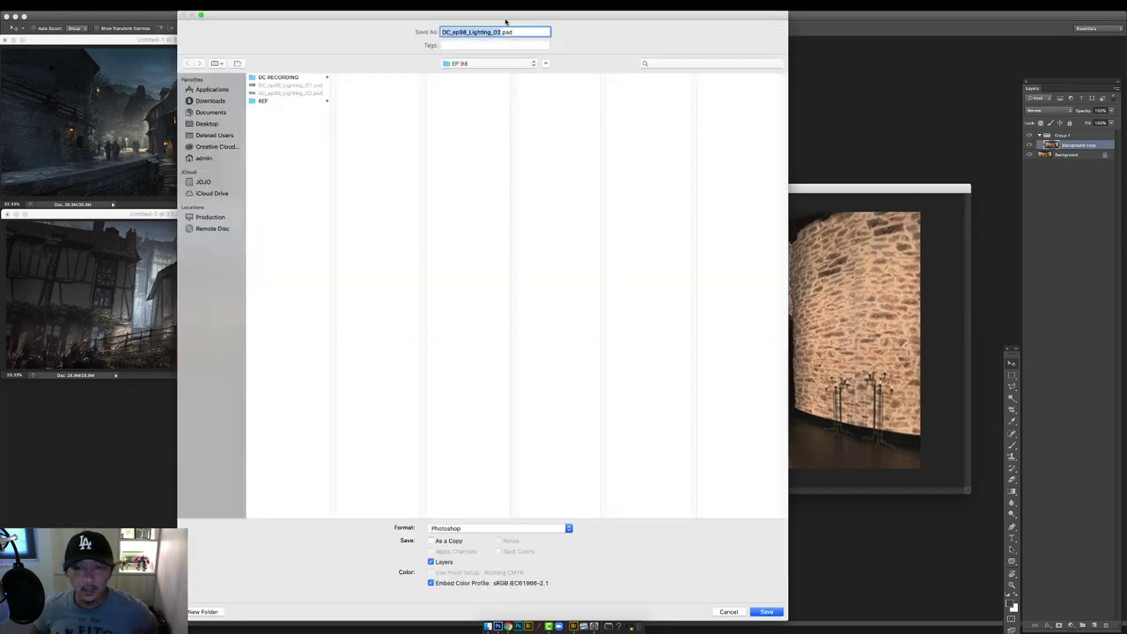
pyautogui.press('Right')
pyautogui.press('BackSpace')
pyautogui.write('3')
pyautogui.press('Return')
# Paint out the glowing wall sconce and chandelier bulbs with the brush at 100% opacity.
pyautogui.press('b')
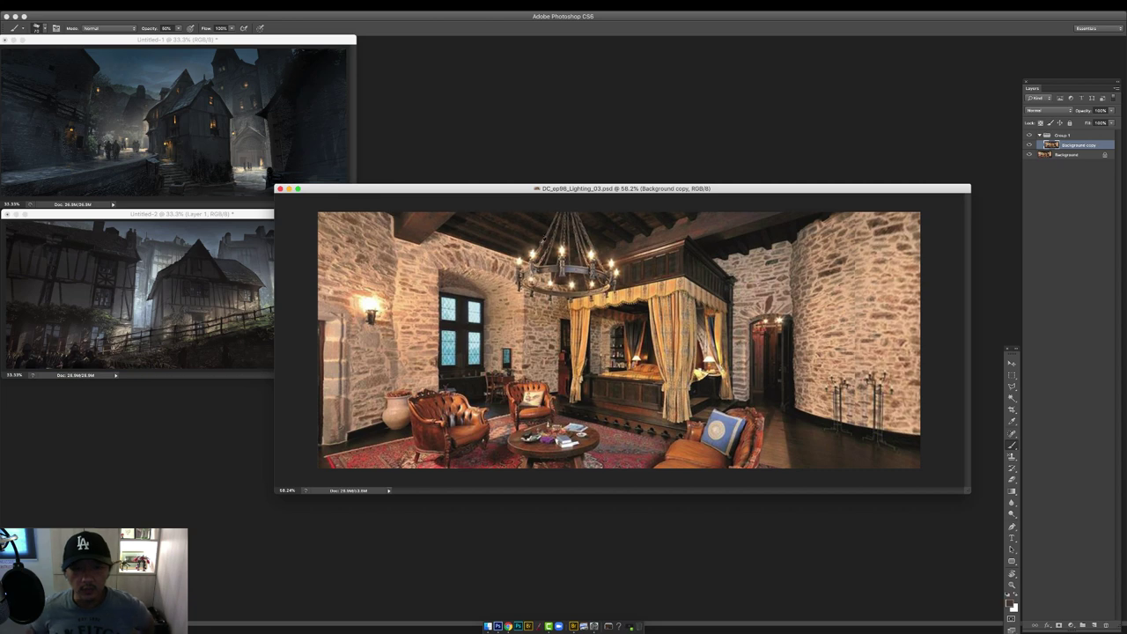
pyautogui.press('0')
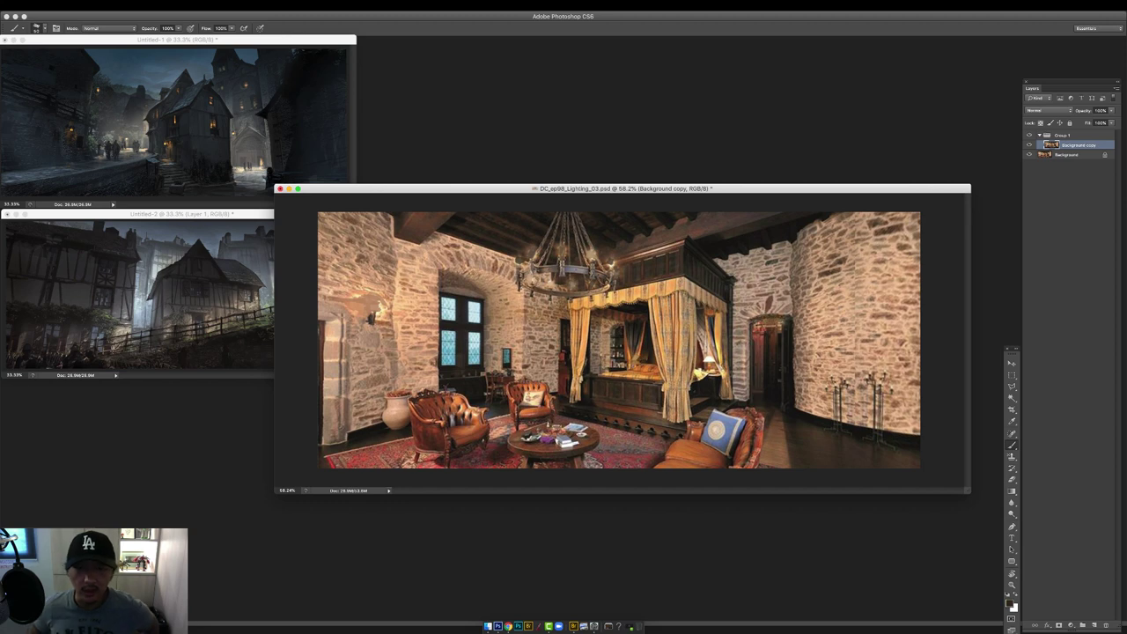
# Add a new layer, enlarge the document window and lasso the outlines of the two leather armchairs beside the table.
pyautogui.click(1094, 625)
pyautogui.scroll(1, 620, 340)
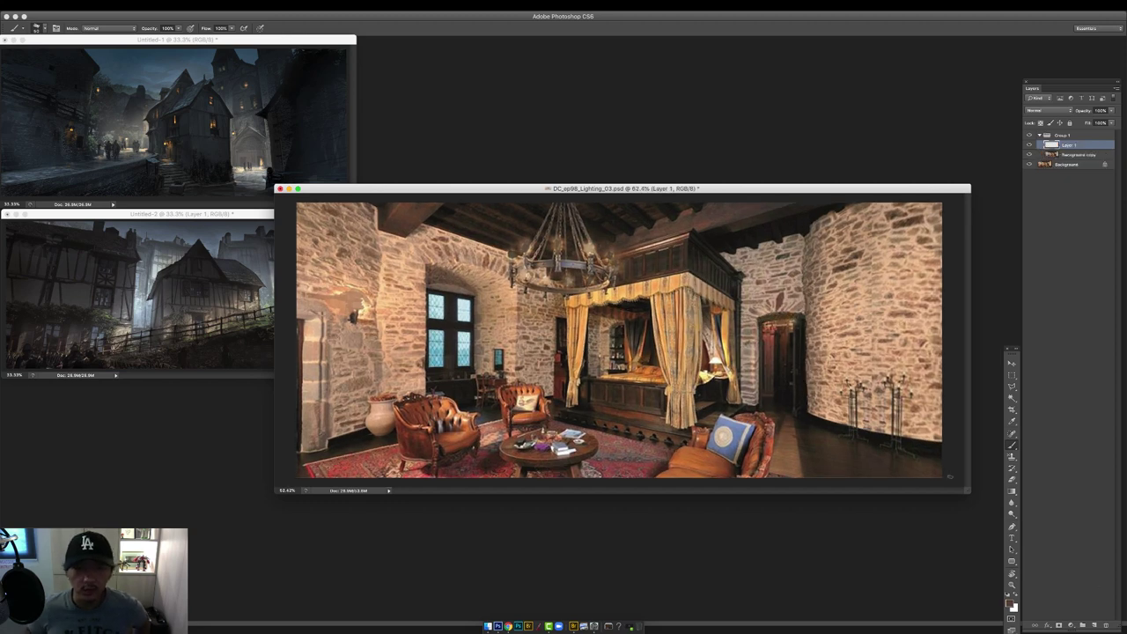
pyautogui.moveTo(968, 491); pyautogui.dragTo(1025, 526)
pyautogui.scroll(1, 648, 359)
pyautogui.moveTo(669, 188); pyautogui.dragTo(624, 185)
pyautogui.press('l')
pyautogui.press('l')
pyautogui.press('l')
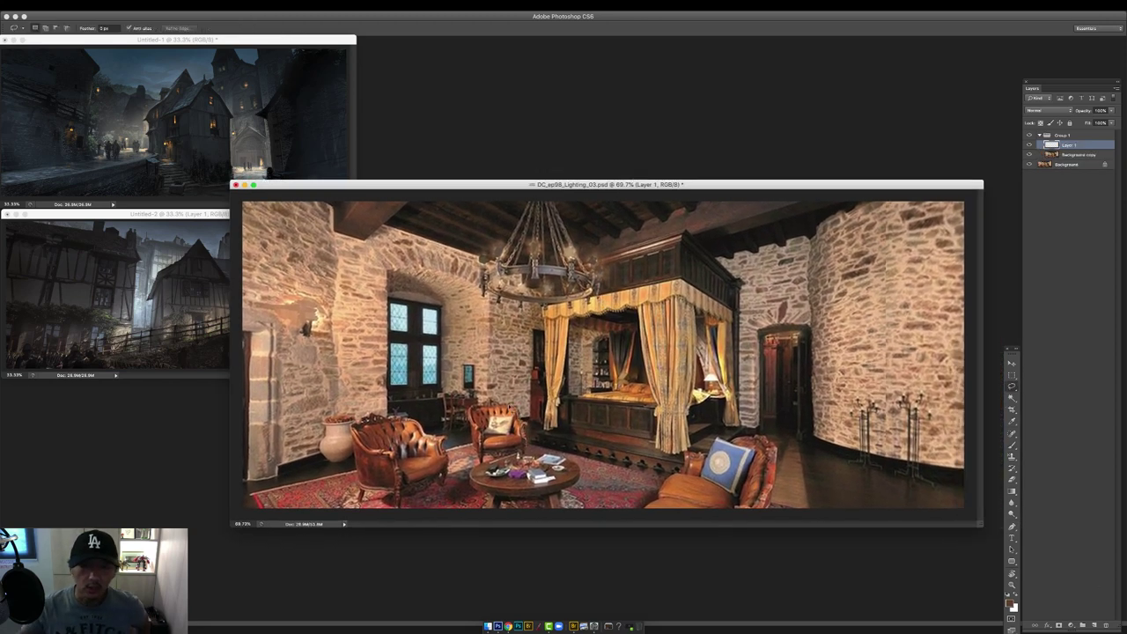
pyautogui.moveTo(436, 429); pyautogui.dragTo(455, 471)
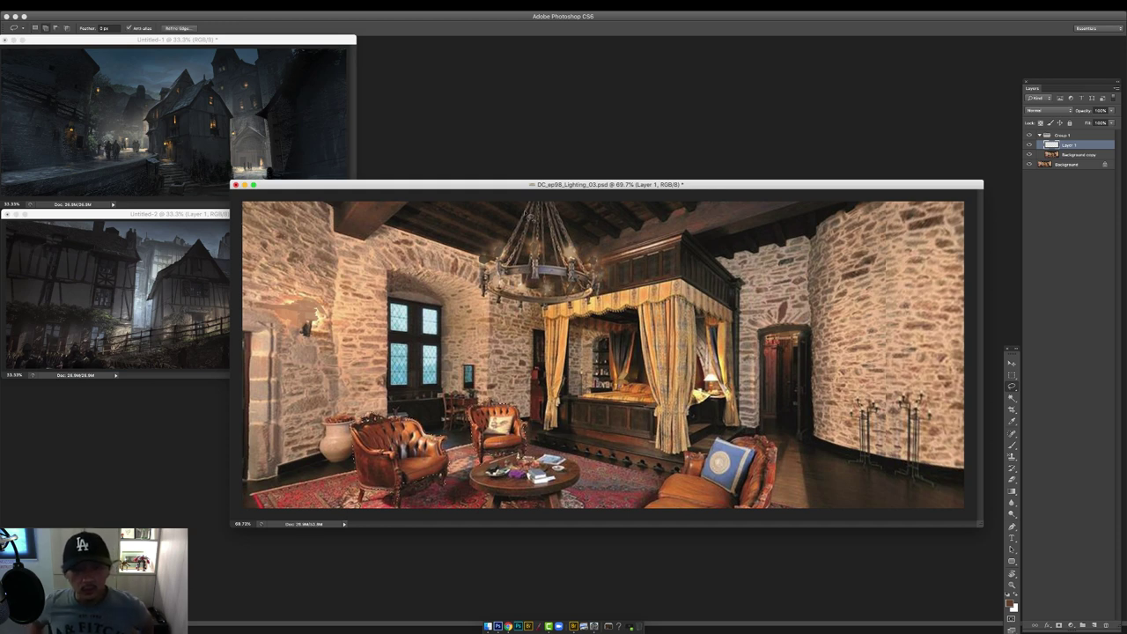
# Set the foreground color to bright green (#1eff00) and fill the two armchair selections with it.
pyautogui.press('g')
pyautogui.click(1010, 603)
pyautogui.click(956, 240)
pyautogui.click(946, 167)
pyautogui.click(1041, 161)
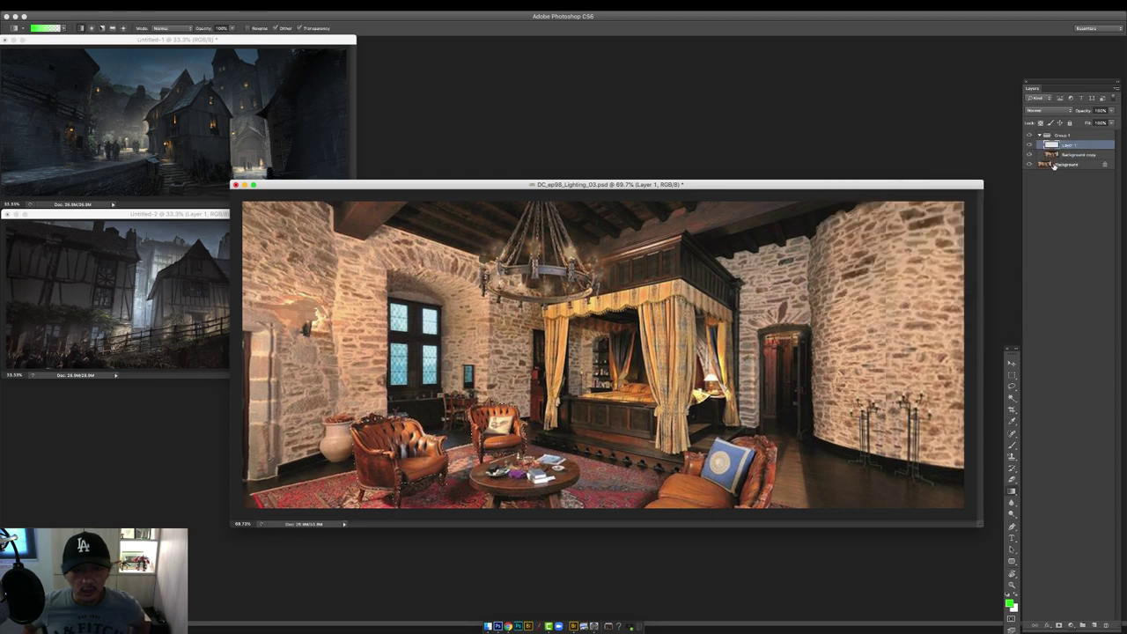
pyautogui.press('g')
pyautogui.click(498, 431)
# Outline the four-poster bed with the Polygonal Lasso, subtracting the opening between its curtains.
pyautogui.press('l')
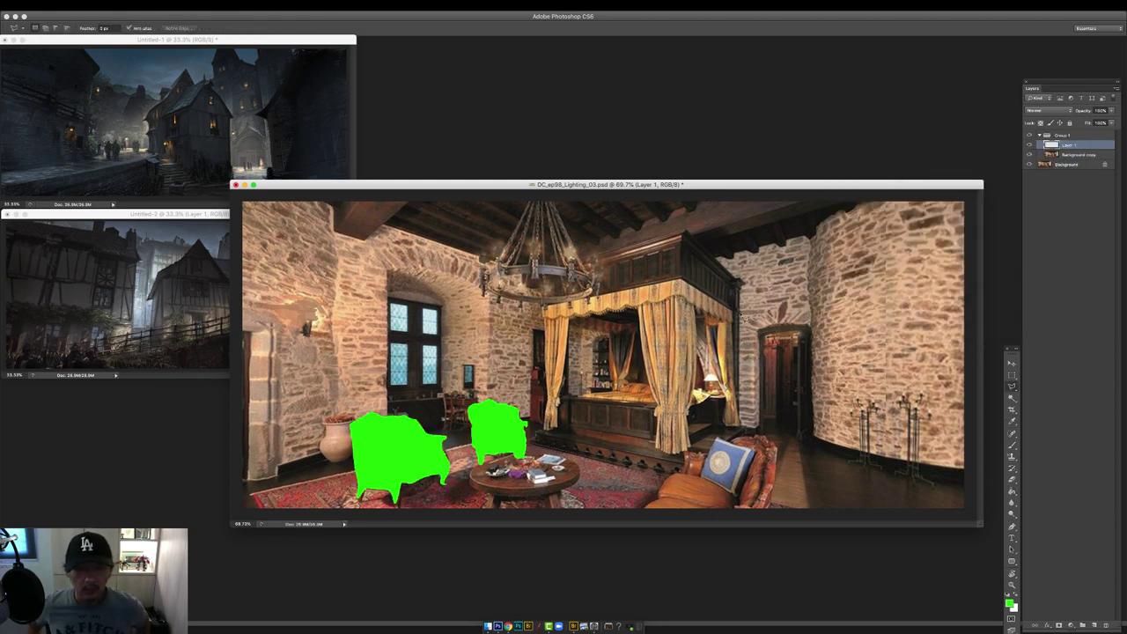
pyautogui.click(741, 282)
pyautogui.click(690, 234)
pyautogui.click(593, 255)
pyautogui.click(543, 308)
pyautogui.click(537, 433)
pyautogui.keyDown('alt'); pyautogui.click(576, 332); pyautogui.keyUp('alt')
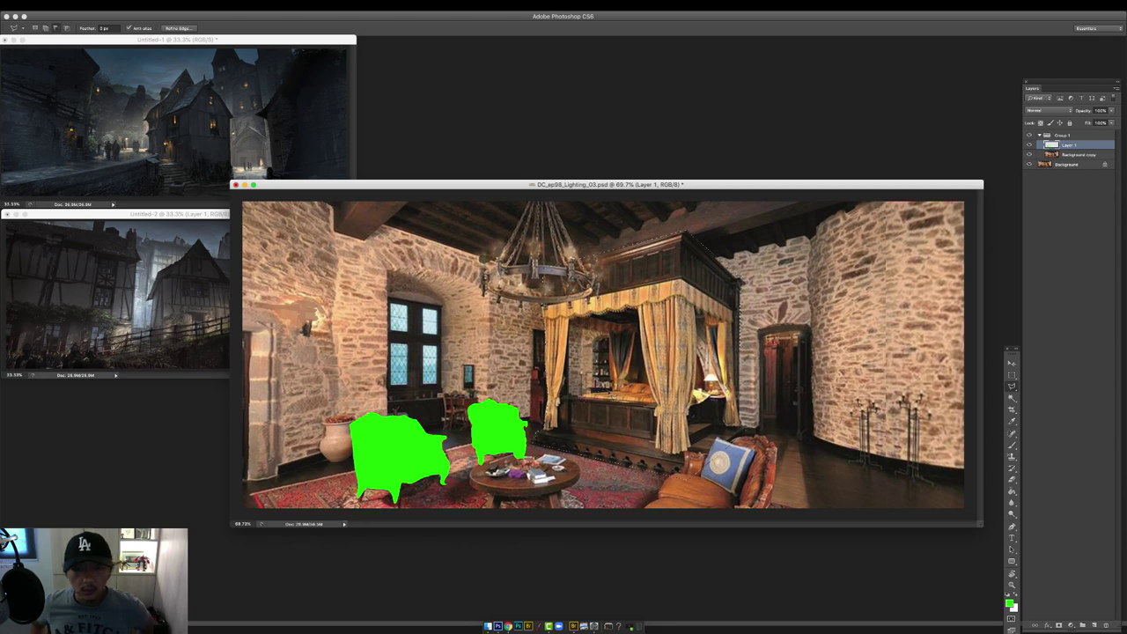
# Fill the bed selection with yellow-green on a new layer of its own and deselect it.
pyautogui.press('g')
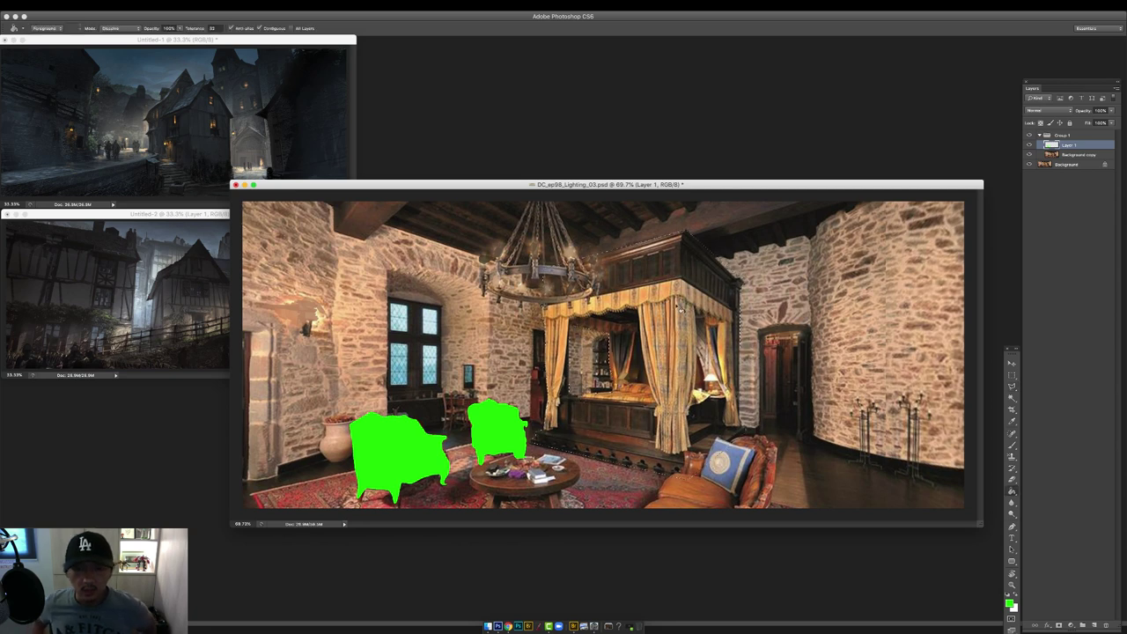
pyautogui.click(742, 260)
pyautogui.press('super+z')
pyautogui.click(1094, 625)
pyautogui.click(1009, 603)
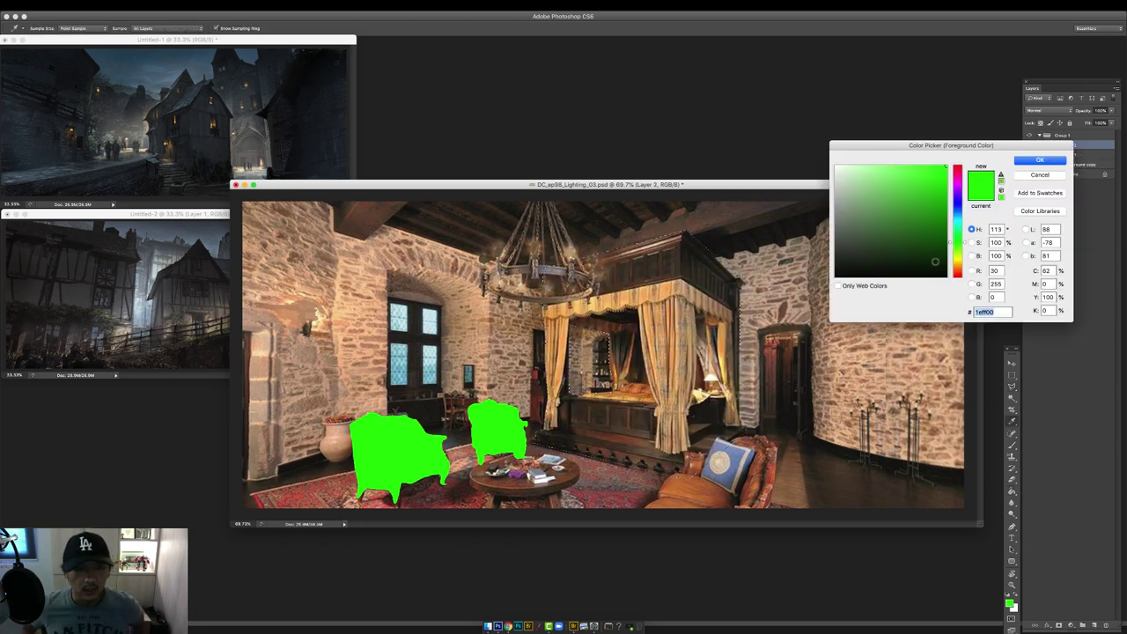
pyautogui.click(958, 258)
pyautogui.click(1039, 161)
pyautogui.click(709, 282)
pyautogui.press('super+d')
# Hide the bed mask layer, outline the armchair with the blue cushion and fill it bright green on Layer 1.
pyautogui.doubleClick(1070, 145)
pyautogui.click(1029, 155)
pyautogui.press('l')
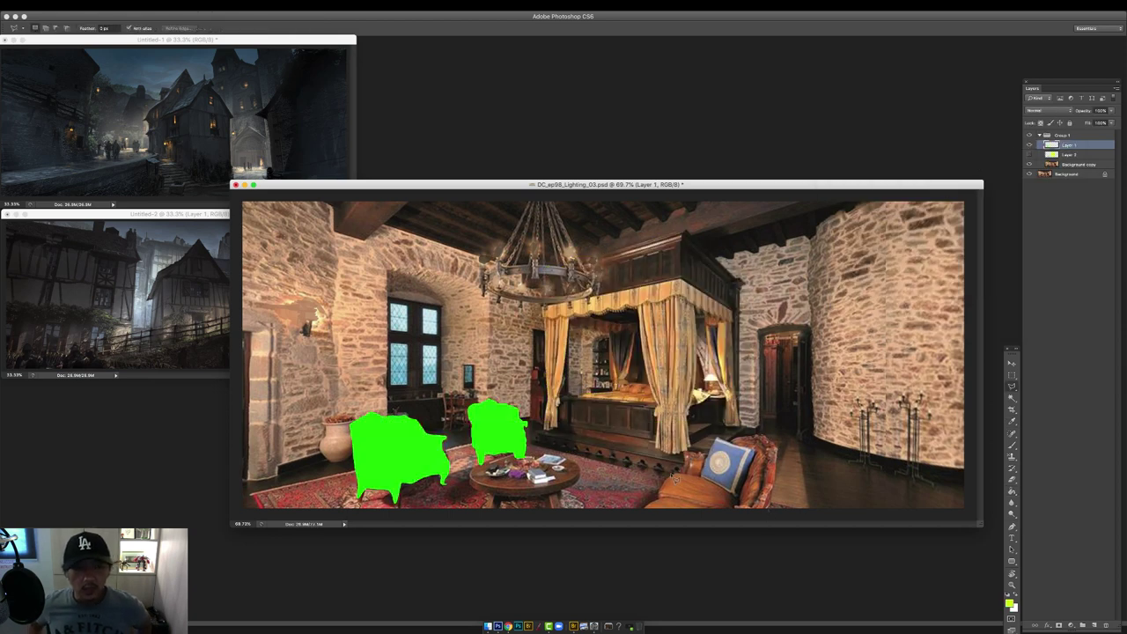
pyautogui.press('g')
pyautogui.click(724, 489)
pyautogui.press('super+z')
pyautogui.keyDown('alt'); pyautogui.click(499, 434); pyautogui.keyUp('alt')
pyautogui.click(709, 489)
# Hide the armchair mask layer, select the Background copy layer and save the document.
pyautogui.click(1029, 145)
pyautogui.click(1079, 165)
pyautogui.press('super+s')
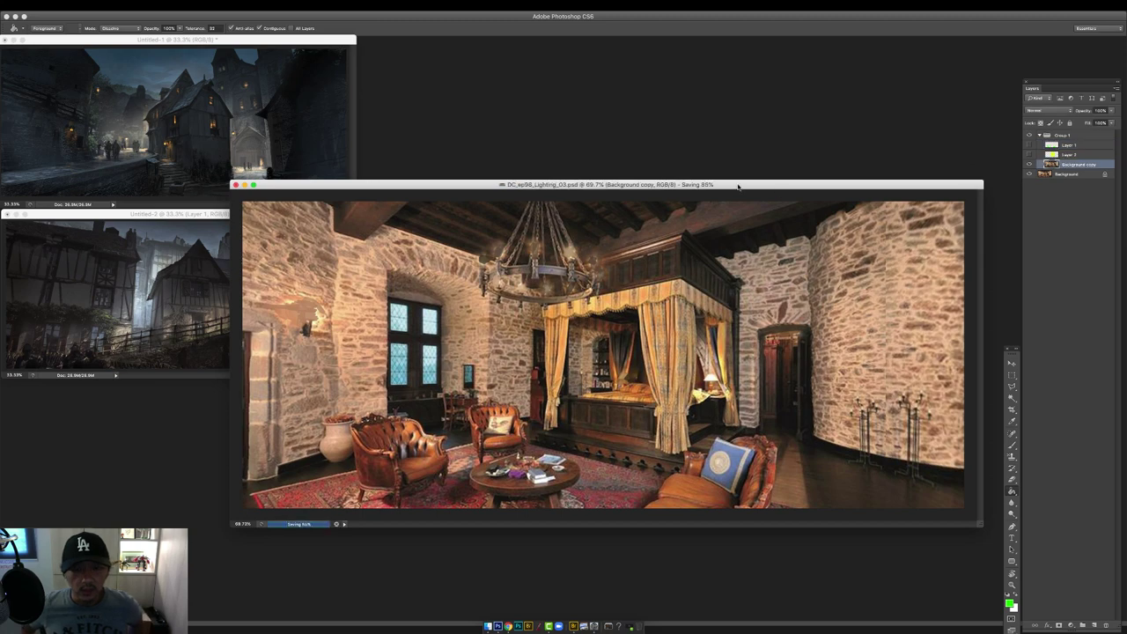
# Reduce the saturation of the Background copy photo with Hue/Saturation.
pyautogui.moveTo(737, 186); pyautogui.dragTo(742, 187)
pyautogui.press('super+u')
pyautogui.moveTo(901, 226); pyautogui.dragTo(887, 250)
pyautogui.click(1001, 156)
# Fill a new layer with the pale blue sampled from the window and set its blending mode to Multiply.
pyautogui.click(1094, 625)
pyautogui.keyDown('alt'); pyautogui.click(432, 313); pyautogui.keyUp('alt')
pyautogui.click(449, 298)
pyautogui.click(1048, 111)
pyautogui.click(1038, 132)
# Darken and tint the Multiply fill layer to a muted blue using Hue/Saturation and Color Balance.
pyautogui.press('super+u')
pyautogui.moveTo(901, 203)
pyautogui.mouseDown()
pyautogui.moveTo(926, 203)
pyautogui.moveTo(883, 202)
pyautogui.moveTo(899, 203)
pyautogui.mouseUp()
pyautogui.click(1000, 155)
pyautogui.press('super+b')
pyautogui.moveTo(856, 154); pyautogui.dragTo(846, 132)
pyautogui.click(954, 110)
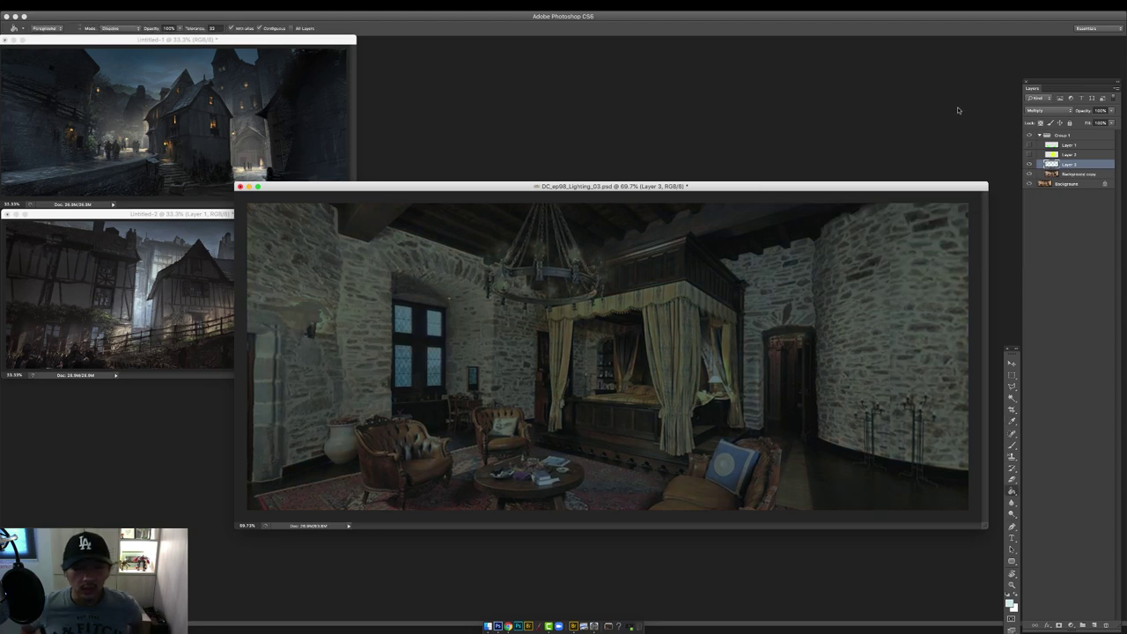
# Add another empty layer above the blue fill and set its blending mode to Multiply.
pyautogui.click(1095, 625)
pyautogui.click(1048, 111)
pyautogui.click(1039, 172)
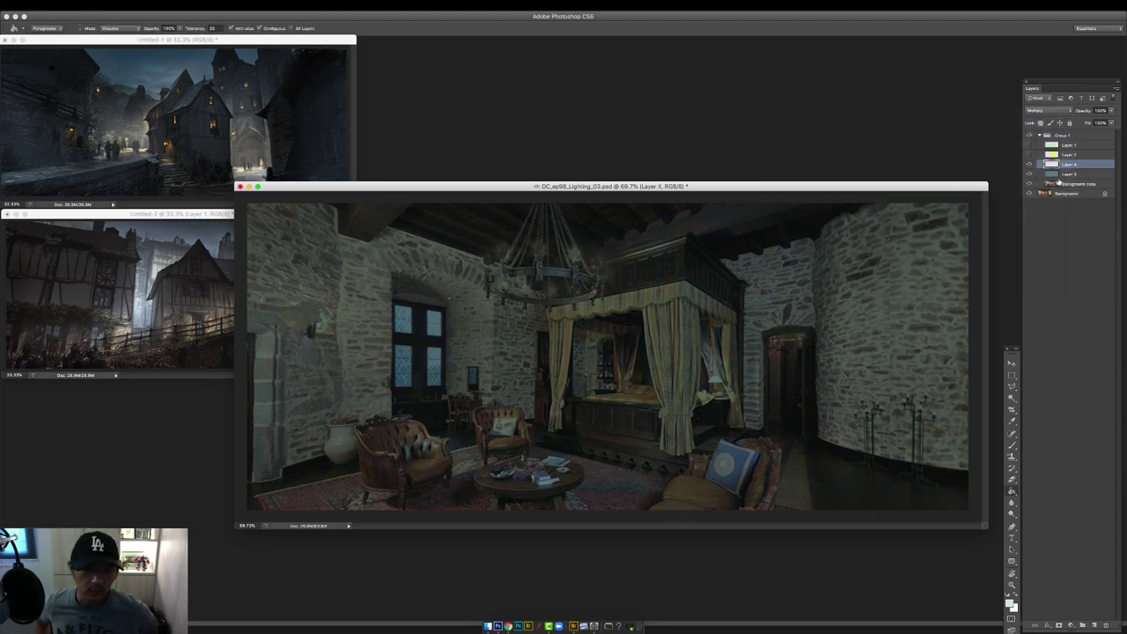
# Adjust the Background copy photo again with Hue/Saturation.
pyautogui.click(1078, 183)
pyautogui.press('super+u')
pyautogui.click(1000, 157)
# Darken the curved stone wall and the outer sides of the room with broad, soft brush strokes.
pyautogui.press('b')
pyautogui.rightClick(659, 365)
pyautogui.press('Escape')
pyautogui.press('Tab')
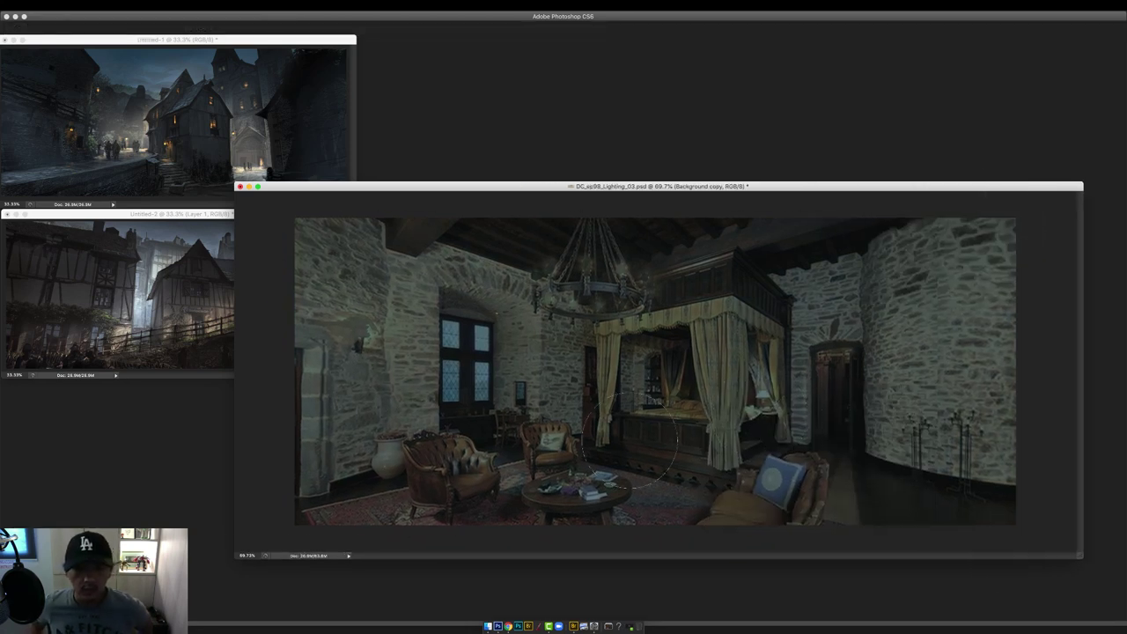
pyautogui.moveTo(1008, 255); pyautogui.dragTo(946, 431)
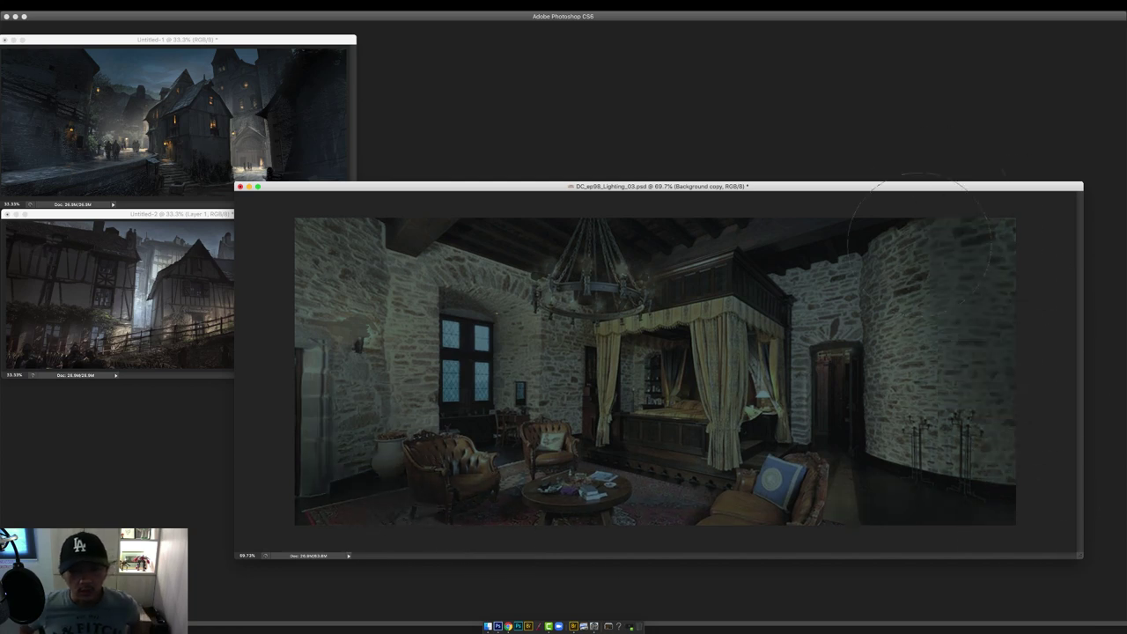
pyautogui.moveTo(880, 186)
pyautogui.mouseDown()
pyautogui.moveTo(858, 349)
pyautogui.moveTo(770, 133)
pyautogui.mouseUp()
pyautogui.moveTo(969, 505); pyautogui.dragTo(1065, 580)
pyautogui.moveTo(211, 302)
pyautogui.mouseDown()
pyautogui.moveTo(199, 361)
pyautogui.moveTo(352, 326)
pyautogui.mouseUp()
# Select the armchairs from Layer 1's mask and darken them on the Multiply layer.
pyautogui.press('Tab')
pyautogui.click(1040, 144)
pyautogui.press('b')
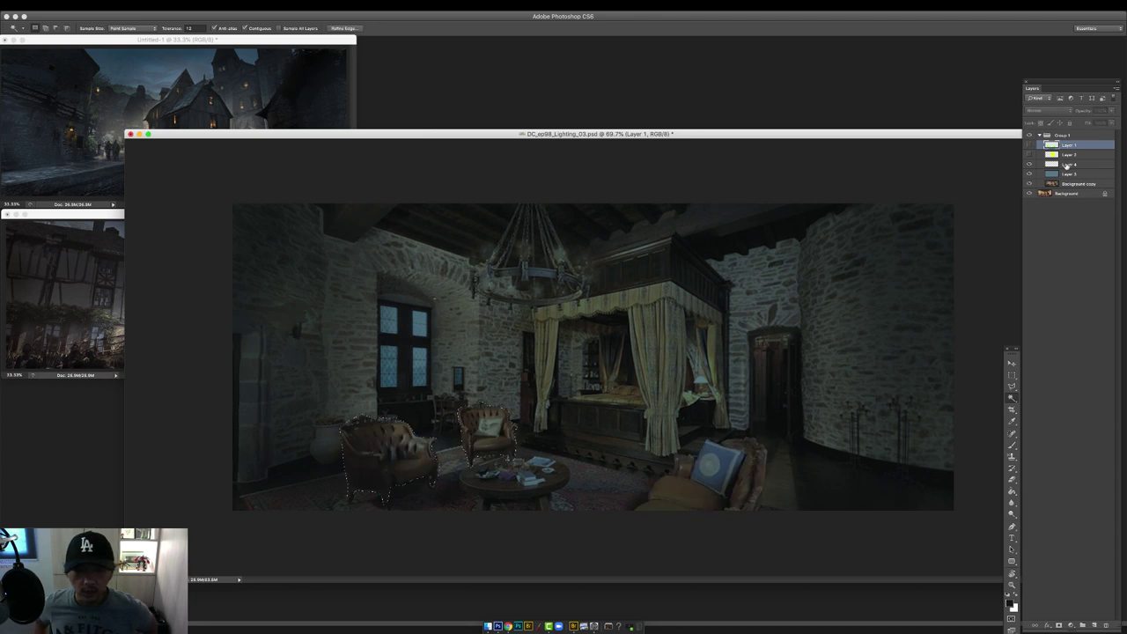
pyautogui.click(1029, 145)
pyautogui.click(1070, 163)
# Select the canopy bed from Layer 2's mask and brush dark shading over it on Layer 4.
pyautogui.click(1069, 154)
pyautogui.click(1029, 154)
pyautogui.press('w')
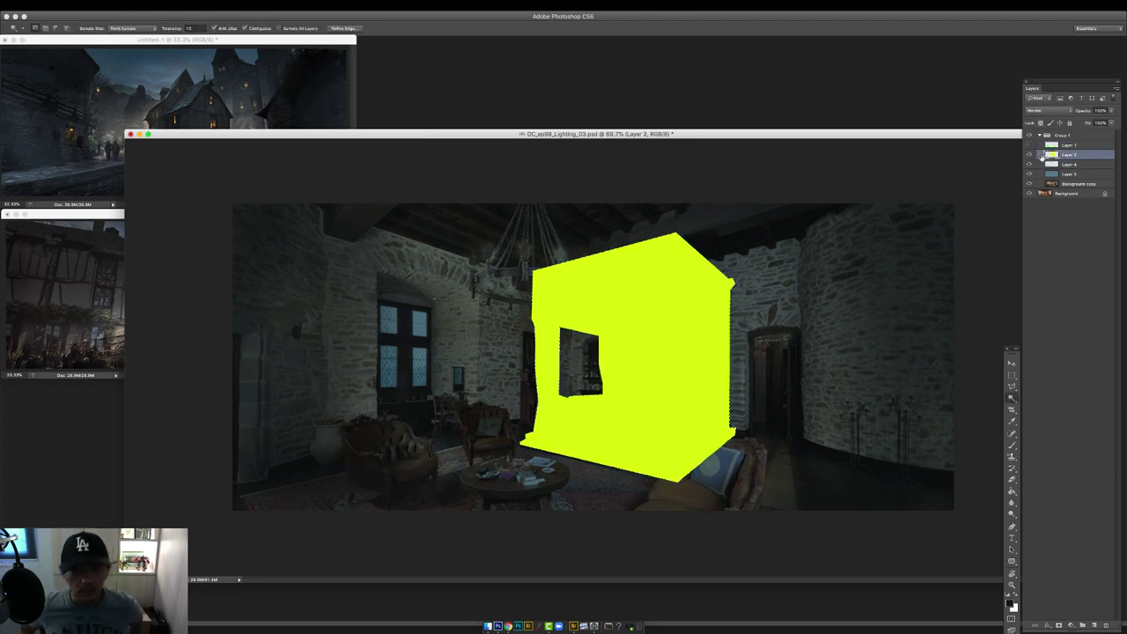
pyautogui.click(696, 308)
pyautogui.click(1029, 154)
pyautogui.click(1069, 164)
pyautogui.press('b')
pyautogui.moveTo(555, 396); pyautogui.dragTo(633, 304)
pyautogui.moveTo(579, 266); pyautogui.dragTo(634, 265)
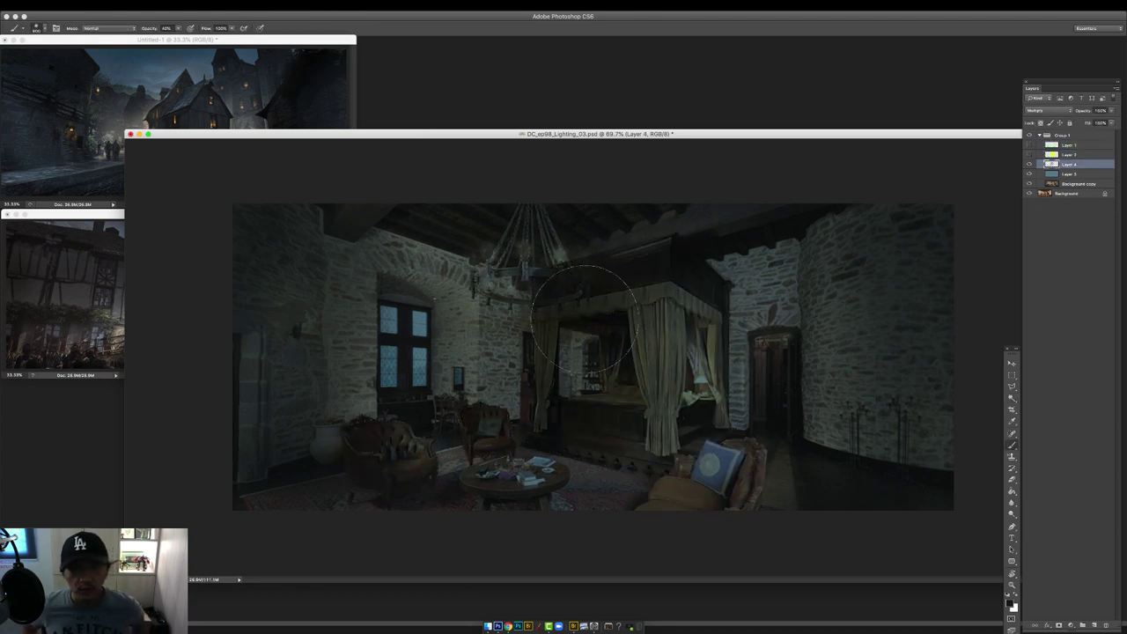
pyautogui.moveTo(583, 318); pyautogui.dragTo(594, 361)
# Brush soft shading over the stone walls beside the bed and around the arched doorway.
pyautogui.moveTo(748, 286)
pyautogui.mouseDown()
pyautogui.moveTo(750, 379)
pyautogui.moveTo(726, 379)
pyautogui.mouseUp()
pyautogui.moveTo(823, 396); pyautogui.dragTo(827, 282)
pyautogui.moveTo(498, 370); pyautogui.dragTo(493, 309)
# Shift the Background copy photo toward a colder blue with Color Balance.
pyautogui.click(1063, 182)
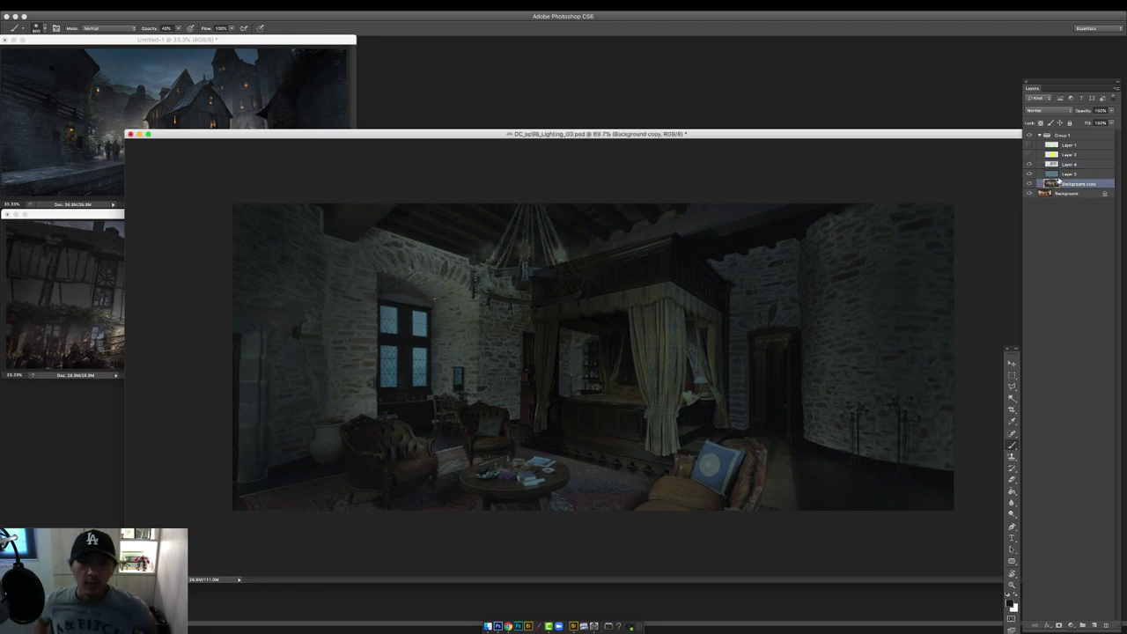
pyautogui.press('super+b')
pyautogui.moveTo(855, 153)
pyautogui.mouseDown()
pyautogui.moveTo(868, 154)
pyautogui.moveTo(852, 135)
pyautogui.moveTo(871, 155)
pyautogui.mouseUp()
pyautogui.click(954, 110)
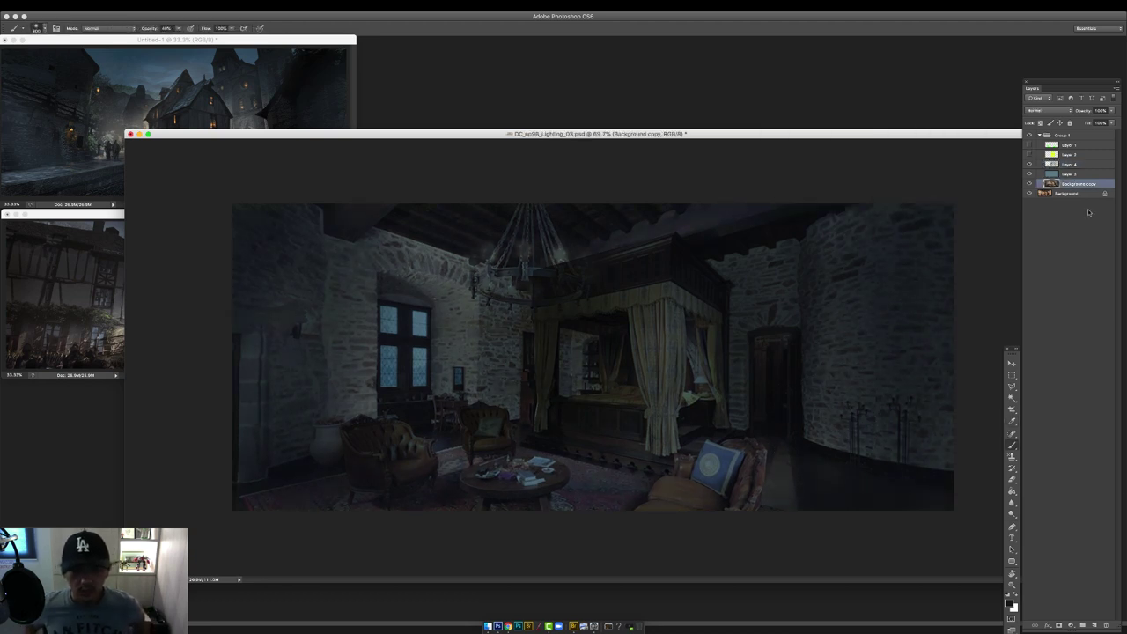
# Add a new layer above Layer 4 and select the four window panes with the Polygonal Lasso.
pyautogui.click(1068, 164)
pyautogui.click(1095, 625)
pyautogui.press('l')
pyautogui.click(427, 388)
pyautogui.click(427, 347)
pyautogui.click(414, 348)
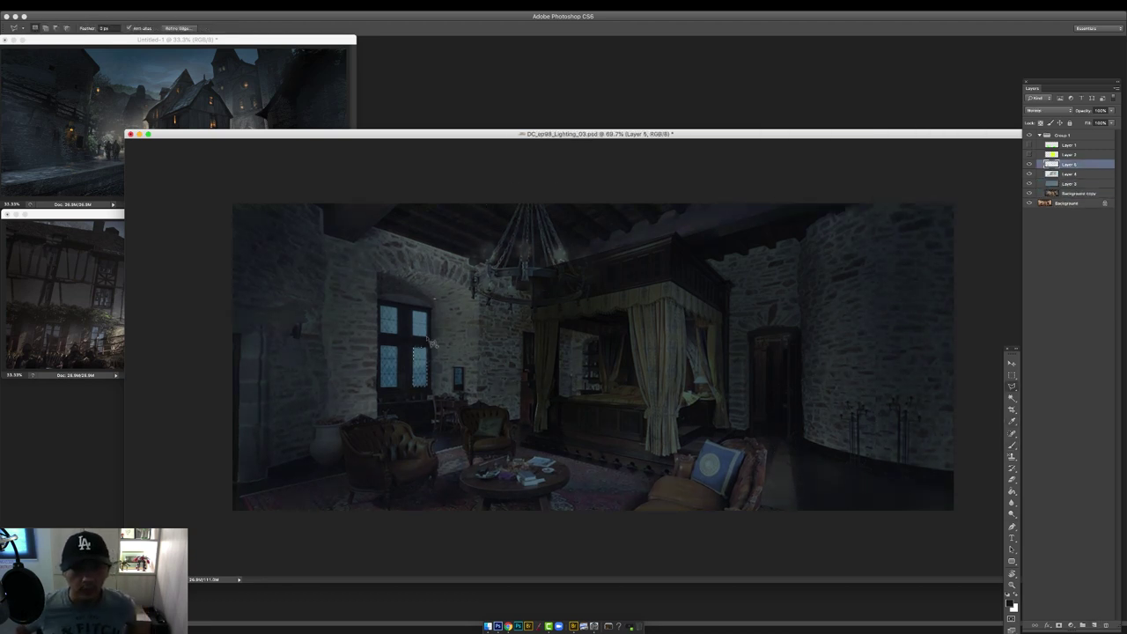
pyautogui.keyDown('shift'); pyautogui.click(427, 336); pyautogui.keyUp('shift')
pyautogui.click(413, 337)
pyautogui.click(427, 336)
pyautogui.keyDown('shift'); pyautogui.click(381, 334); pyautogui.keyUp('shift')
pyautogui.click(381, 305)
pyautogui.click(397, 306)
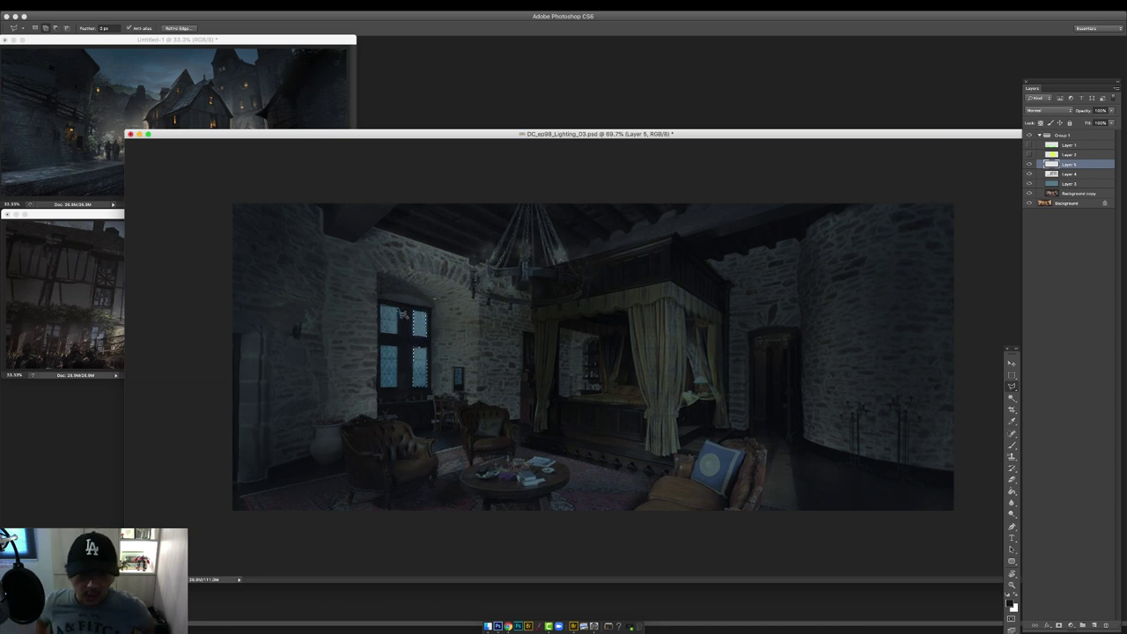
pyautogui.doubleClick(397, 335)
pyautogui.keyDown('shift'); pyautogui.click(396, 385); pyautogui.keyUp('shift')
pyautogui.click(382, 387)
pyautogui.click(381, 347)
pyautogui.doubleClick(396, 347)
# Fill the selected window panes with bright magenta as a mask color.
pyautogui.press('g')
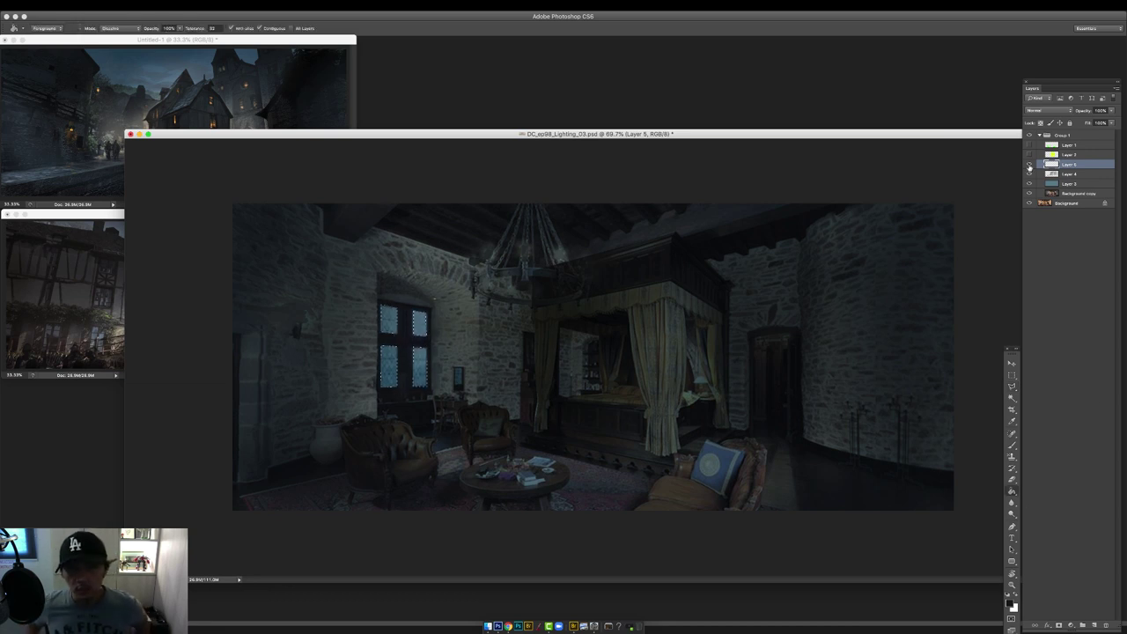
pyautogui.press('n')
pyautogui.click(957, 184)
pyautogui.click(946, 165)
pyautogui.click(1024, 164)
pyautogui.hotkey('alt', 'BackSpace')
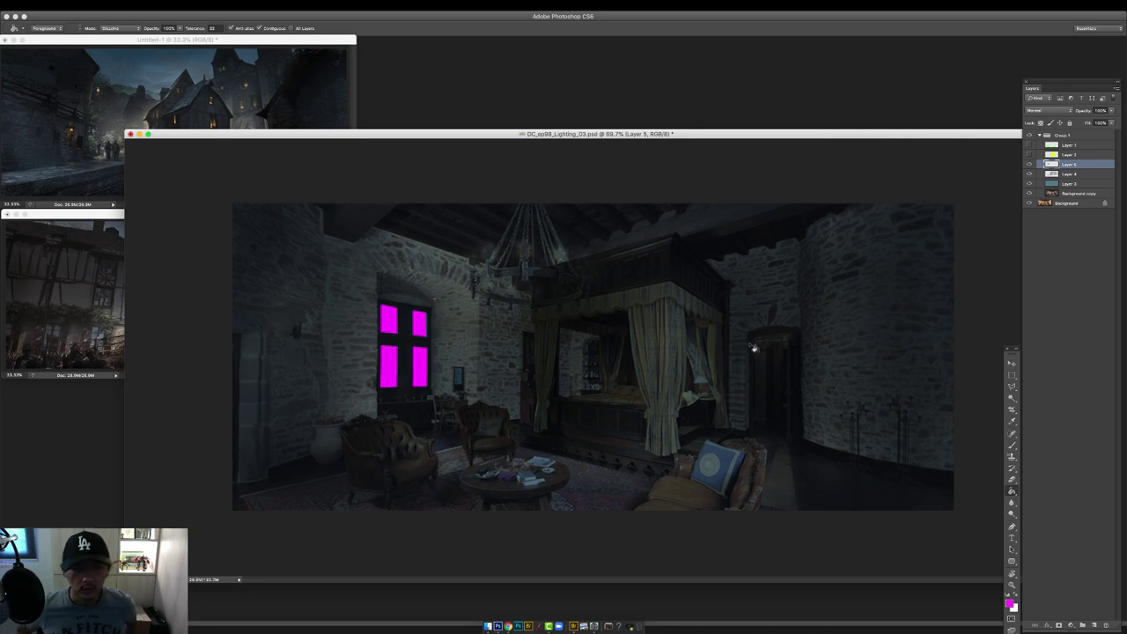
# Outline the doorway opening with the Polygonal Lasso, fill it with the same magenta, and deselect.
pyautogui.press('l')
pyautogui.click(788, 438)
pyautogui.doubleClick(789, 337)
pyautogui.hotkey('alt', 'BackSpace')
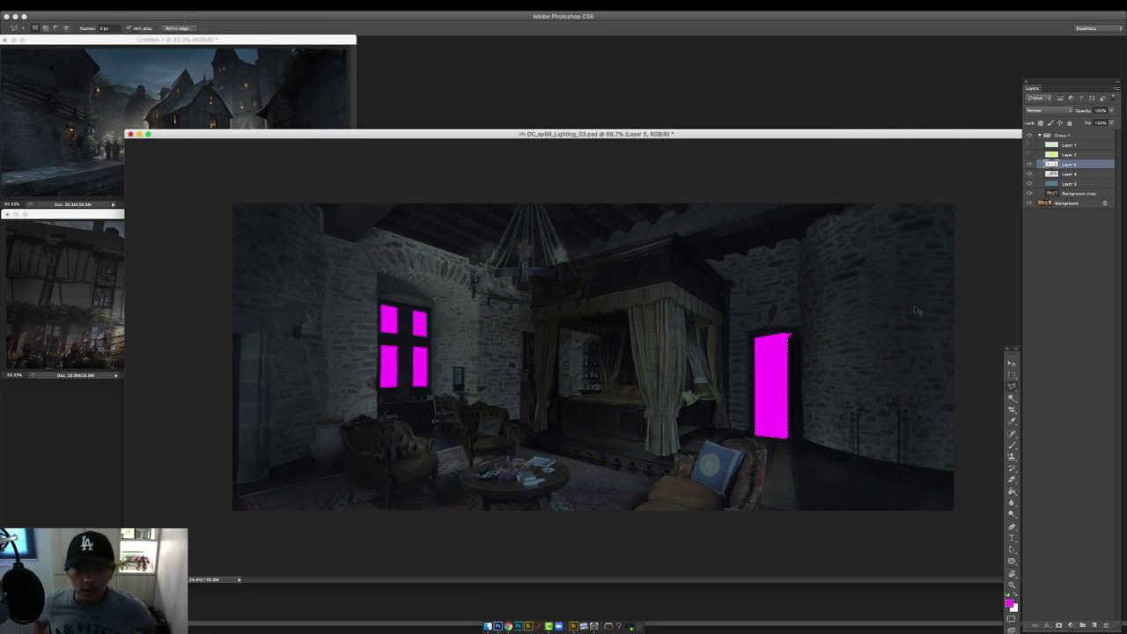
pyautogui.press('super+d')
# Select the magenta window panes with the Magic Wand and hide their mask layer, returning to Layer 4.
pyautogui.press('w')
pyautogui.click(388, 321)
pyautogui.keyDown('shift'); pyautogui.click(390, 365); pyautogui.keyUp('shift')
pyautogui.keyDown('shift'); pyautogui.click(419, 366); pyautogui.keyUp('shift')
pyautogui.click(1029, 165)
pyautogui.click(1069, 175)
pyautogui.press('super+d')
# On a new layer, paint the window panes pale blue (RGB 168, 198, 210), starting from a color sampled in the Untitled-2 painting.
pyautogui.press('b')
pyautogui.click(70, 214)
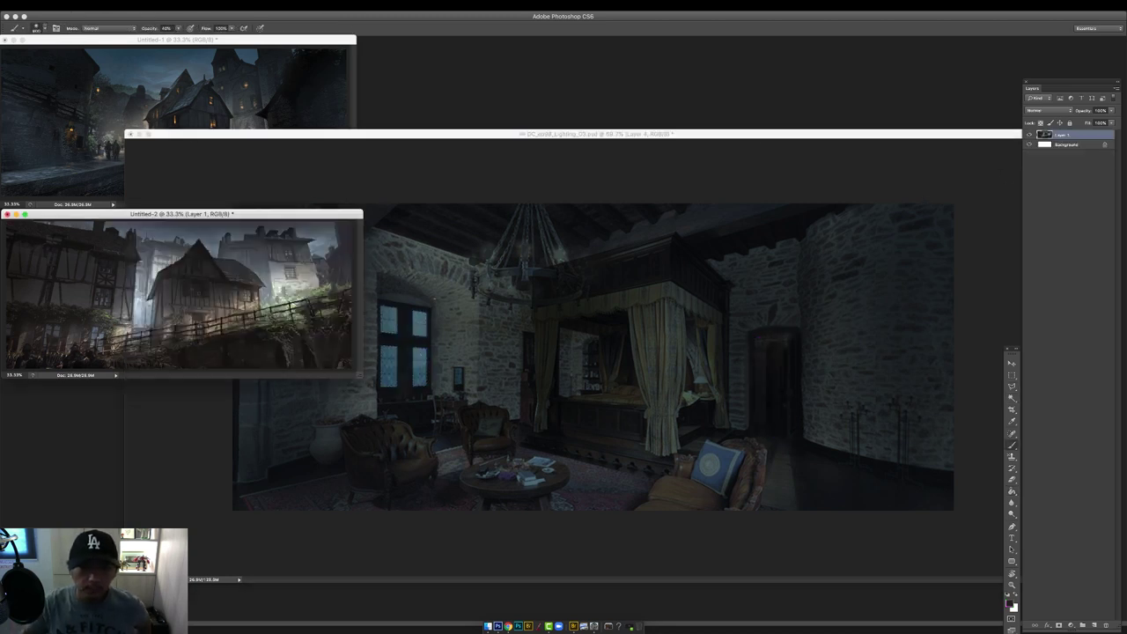
pyautogui.keyDown('alt'); pyautogui.click(251, 264); pyautogui.keyUp('alt')
pyautogui.click(493, 135)
pyautogui.click(1094, 625)
pyautogui.click(1009, 604)
pyautogui.click(855, 184)
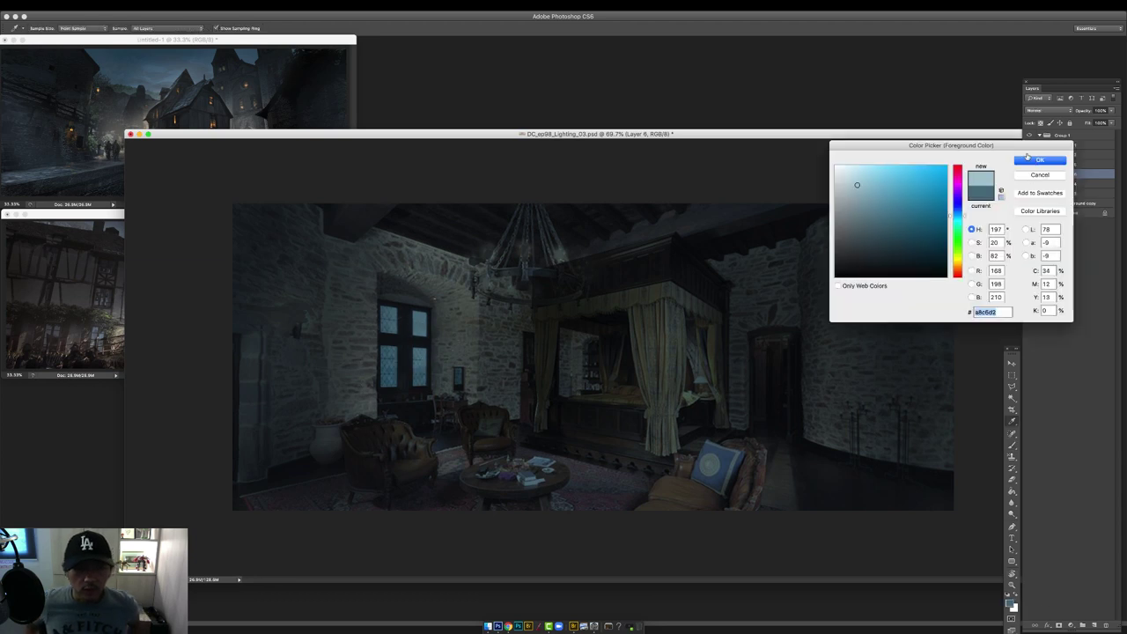
pyautogui.click(1028, 162)
pyautogui.moveTo(401, 381); pyautogui.dragTo(406, 327)
# Add a Color Dodge layer and paint a soft blue glow around the window and across the floor.
pyautogui.keyDown('alt'); pyautogui.click(419, 359); pyautogui.keyUp('alt')
pyautogui.press('F2')
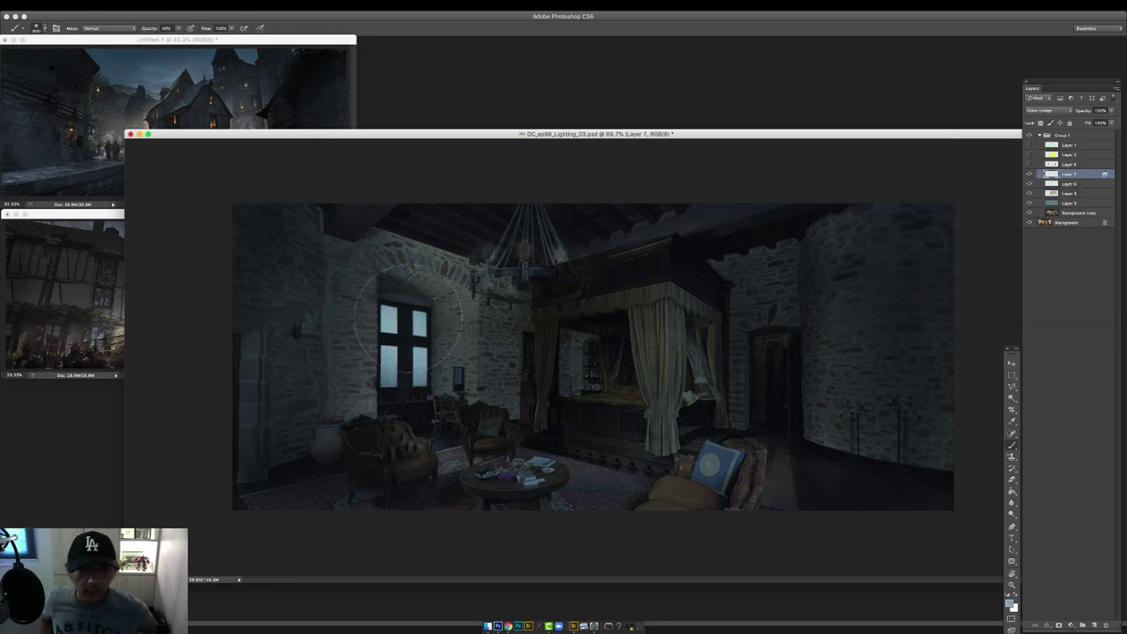
pyautogui.press('F2')
pyautogui.click(403, 337)
pyautogui.moveTo(1067, 175); pyautogui.dragTo(1106, 625)
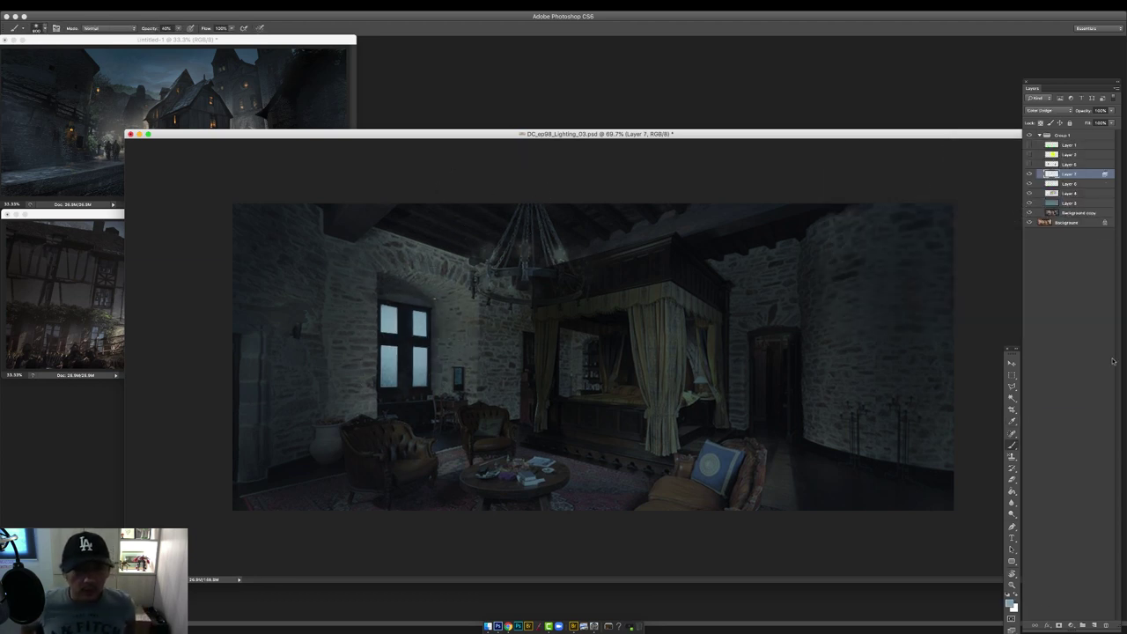
pyautogui.click(409, 346)
pyautogui.moveTo(431, 361); pyautogui.dragTo(510, 462)
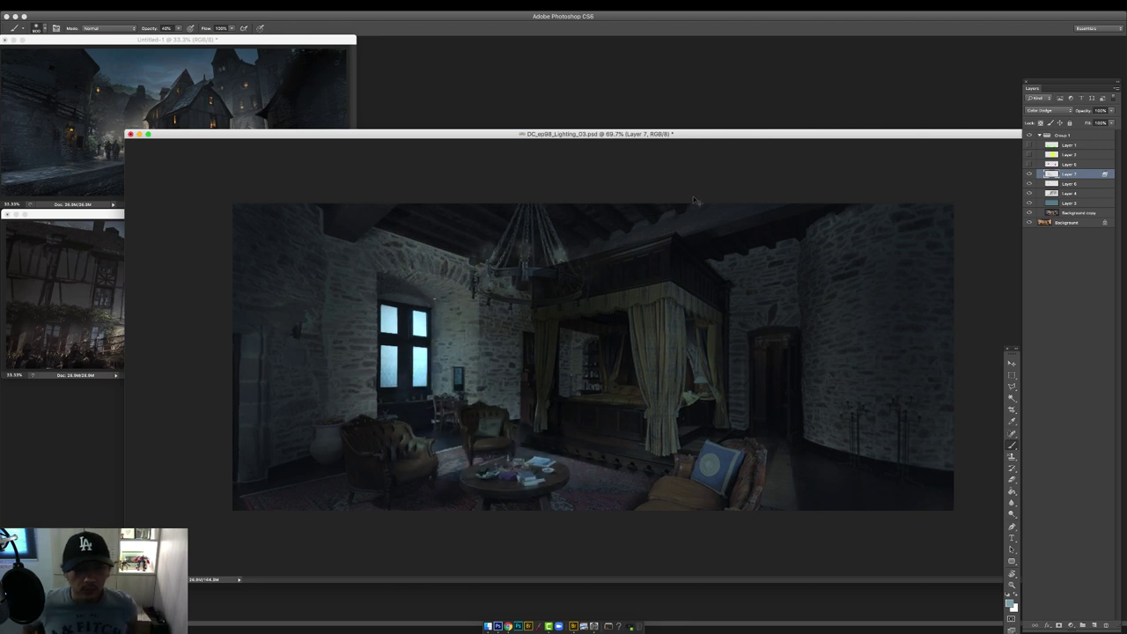
# Adjust the Color Dodge glow layer with Hue/Saturation.
pyautogui.press('super+u')
pyautogui.moveTo(902, 227); pyautogui.dragTo(857, 227)
pyautogui.click(1000, 156)
# Shade the stone wall between the window and the bed on Layer 4 with a dark brush at 10% opacity.
pyautogui.rightClick(540, 248)
pyautogui.click(641, 324)
pyautogui.click(1069, 193)
pyautogui.keyDown('alt'); pyautogui.click(538, 282); pyautogui.keyUp('alt')
pyautogui.press('1')
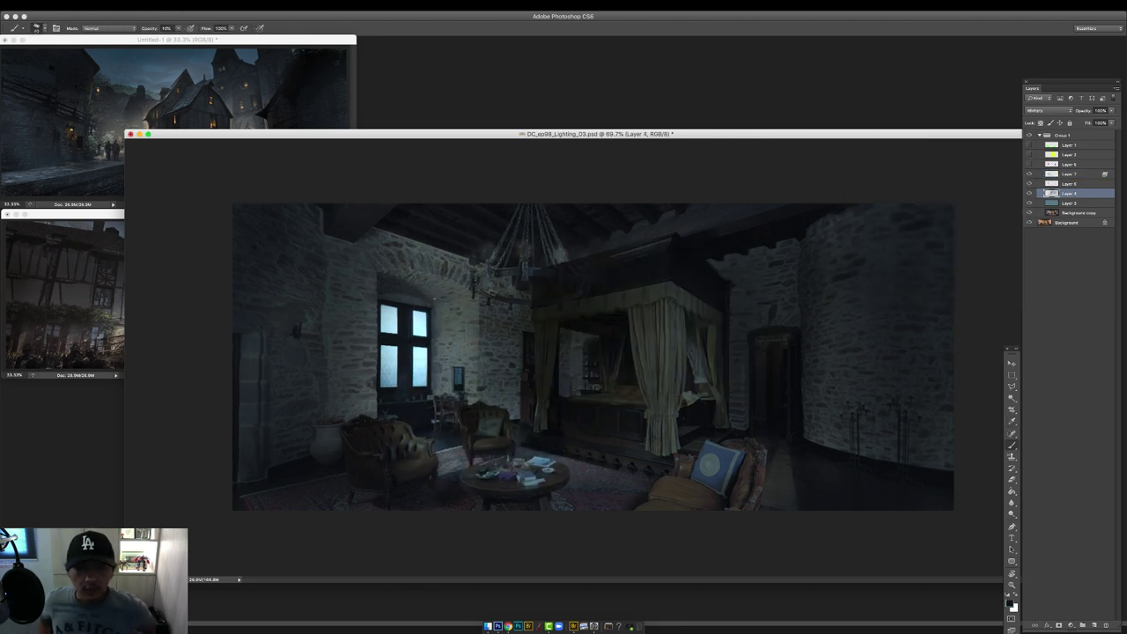
pyautogui.moveTo(492, 284); pyautogui.dragTo(489, 398)
pyautogui.press('super+z')
pyautogui.press('1')
pyautogui.moveTo(486, 289); pyautogui.dragTo(491, 398)
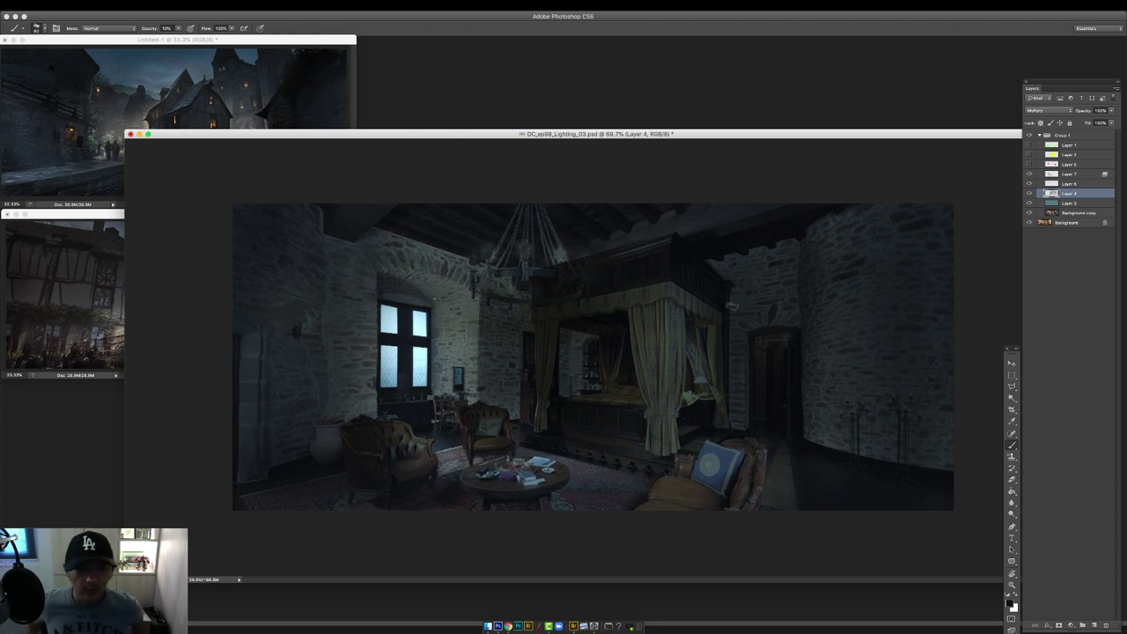
# Select the bed from Layer 2's mask and, on a new layer, brush sampled pale window blue beside the window.
pyautogui.click(1069, 155)
pyautogui.click(1029, 155)
pyautogui.press('w')
pyautogui.click(1029, 155)
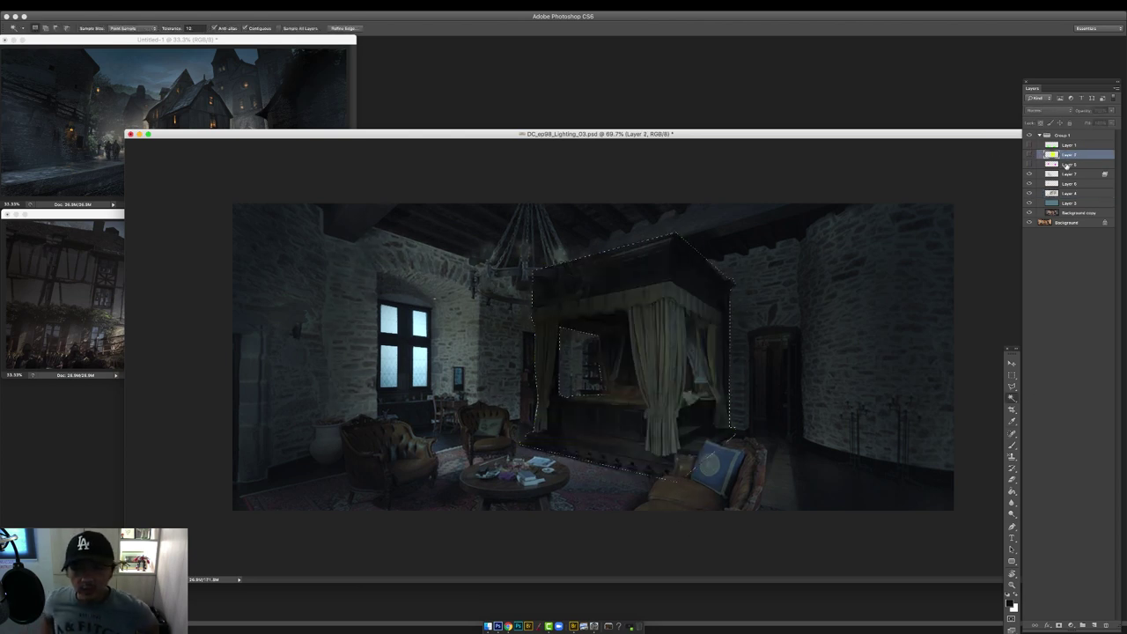
pyautogui.click(1069, 173)
pyautogui.press('b')
pyautogui.rightClick(649, 365)
pyautogui.press('alt+shift+super+n')
pyautogui.keyDown('alt'); pyautogui.click(422, 315); pyautogui.keyUp('alt')
pyautogui.moveTo(437, 324); pyautogui.dragTo(442, 352)
# Using Layer 2's mask to protect the bed, paint pale blue haze on Layer 8 over the back wall and floor.
pyautogui.click(1068, 154)
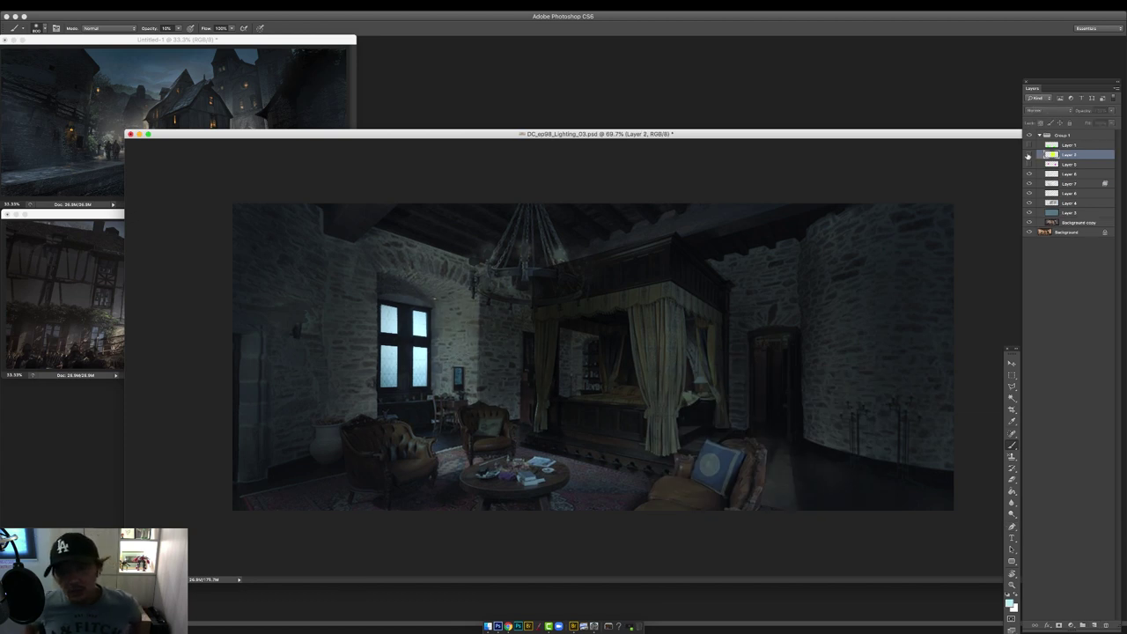
pyautogui.click(1029, 155)
pyautogui.press('w')
pyautogui.click(1029, 155)
pyautogui.click(1069, 174)
pyautogui.press('b')
pyautogui.click(1069, 155)
pyautogui.click(581, 342)
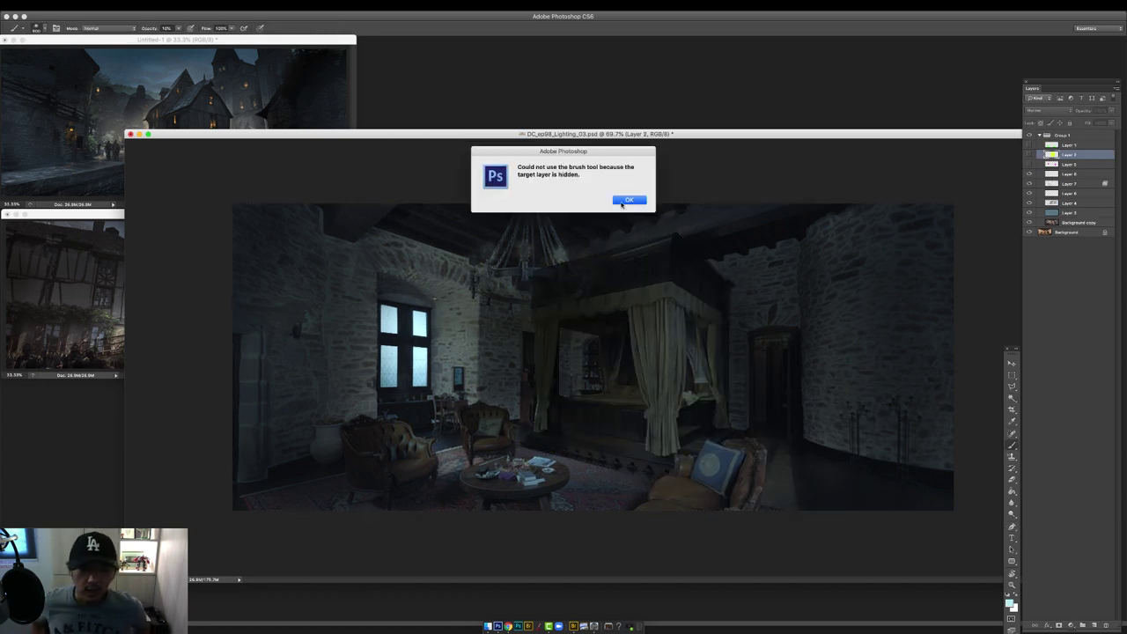
pyautogui.press('Return')
pyautogui.click(1069, 173)
pyautogui.moveTo(515, 352)
pyautogui.mouseDown()
pyautogui.moveTo(590, 371)
pyautogui.moveTo(498, 420)
pyautogui.moveTo(435, 426)
pyautogui.moveTo(521, 420)
pyautogui.mouseUp()
pyautogui.moveTo(458, 439); pyautogui.dragTo(582, 423)
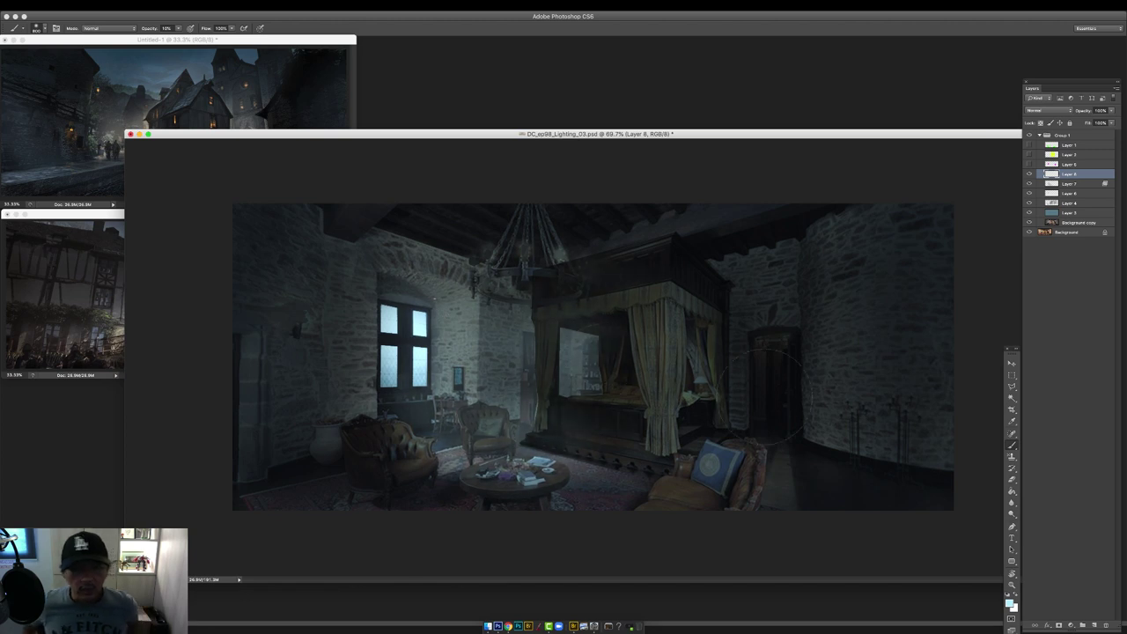
# Select the two window-side armchairs from Layer 1's mask and clear the haze in front of them on Layer 8.
pyautogui.click(1068, 145)
pyautogui.click(1029, 145)
pyautogui.press('w')
pyautogui.click(387, 453)
pyautogui.keyDown('shift'); pyautogui.click(486, 433); pyautogui.keyUp('shift')
pyautogui.click(1072, 174)
pyautogui.click(1029, 174)
pyautogui.click(1029, 174)
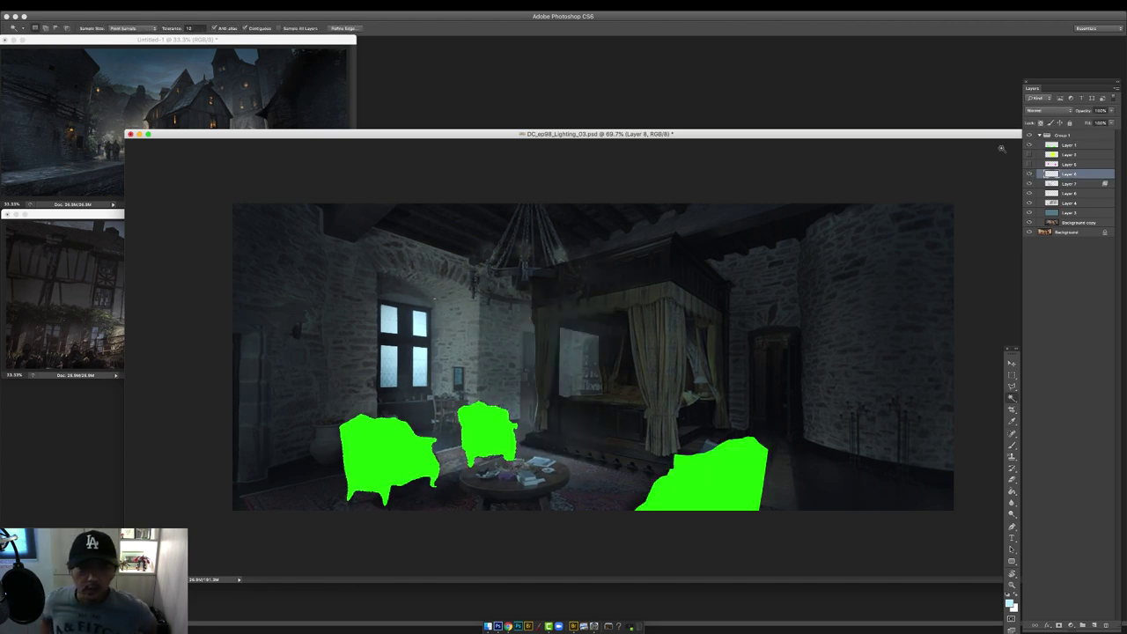
pyautogui.click(1030, 146)
# Add a Multiply layer and brush a sampled dark color at 40% opacity between the window and the bed.
pyautogui.press('b')
pyautogui.rightClick(652, 384)
pyautogui.click(750, 445)
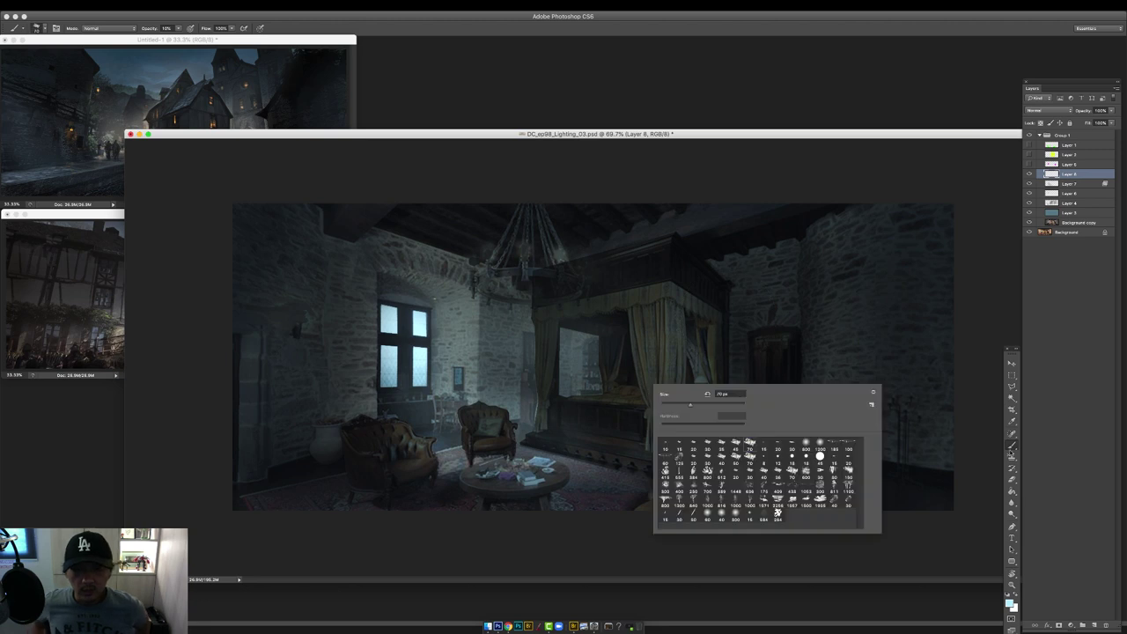
pyautogui.click(1094, 625)
pyautogui.click(1048, 110)
pyautogui.click(1039, 133)
pyautogui.keyDown('alt'); pyautogui.click(693, 270); pyautogui.keyUp('alt')
pyautogui.press('4')
pyautogui.hotkey('ctrl', 'z')
pyautogui.moveTo(484, 380)
pyautogui.mouseDown()
pyautogui.moveTo(500, 400)
pyautogui.moveTo(531, 330)
pyautogui.mouseUp()
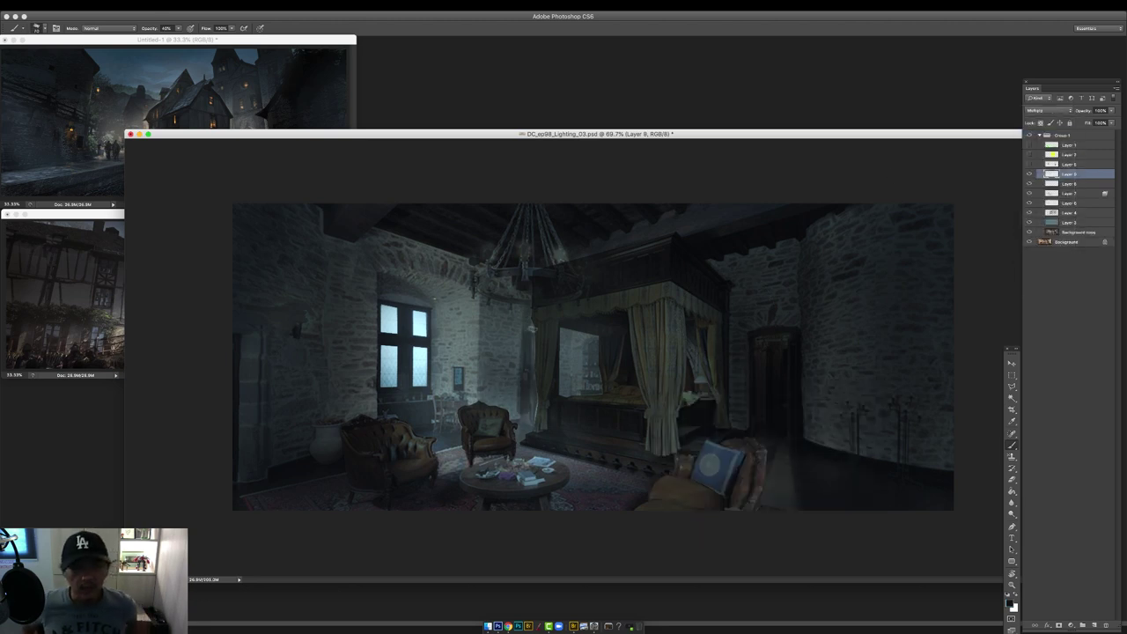
# Add a new normal layer and paint over the chandelier and bed-top area with a full-opacity brush.
pyautogui.press('0')
pyautogui.hotkey('ctrl', 'shift', 'alt', 'n')
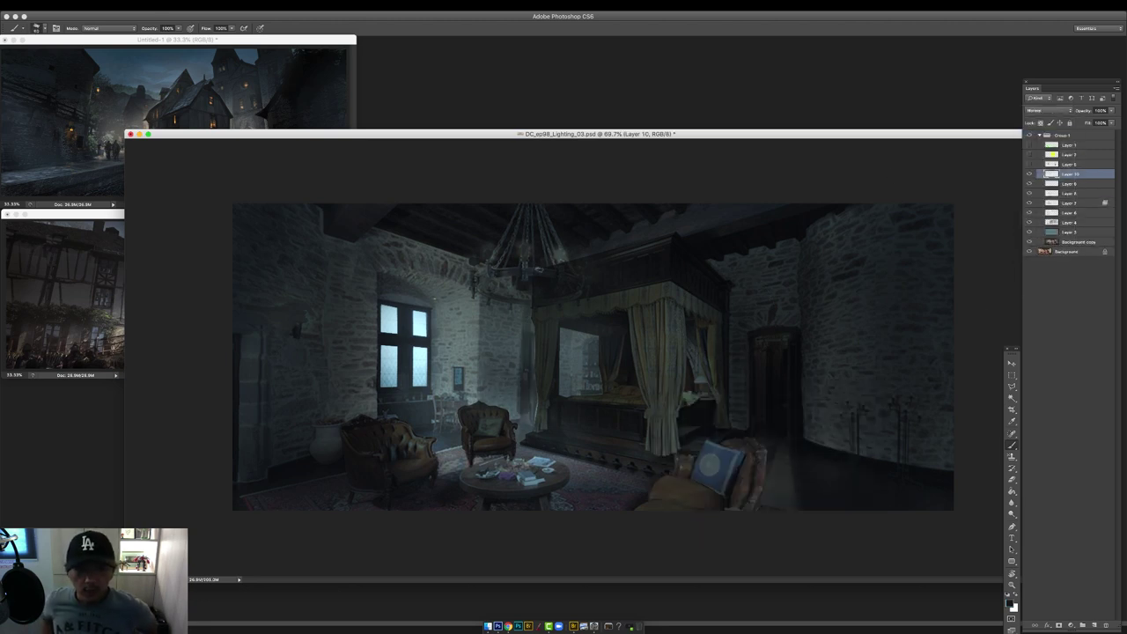
pyautogui.rightClick(516, 236)
pyautogui.click(611, 291)
pyautogui.moveTo(574, 264); pyautogui.dragTo(673, 264)
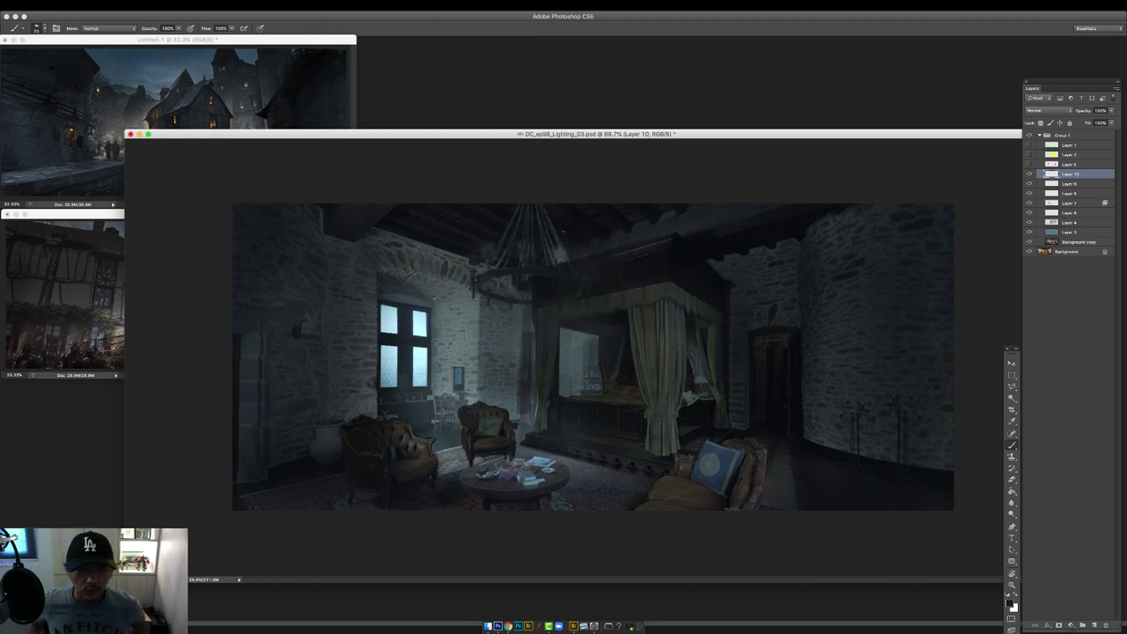
# Paint over the armchairs and the floor around the round table with a different brush at 40% opacity.
pyautogui.rightClick(668, 431)
pyautogui.click(766, 500)
pyautogui.moveTo(520, 445); pyautogui.dragTo(572, 452)
pyautogui.hotkey('ctrl', 'z')
pyautogui.press('4')
pyautogui.moveTo(460, 446)
pyautogui.mouseDown()
pyautogui.moveTo(442, 461)
pyautogui.moveTo(496, 461)
pyautogui.mouseUp()
pyautogui.moveTo(479, 442); pyautogui.dragTo(497, 416)
pyautogui.moveTo(426, 435); pyautogui.dragTo(410, 454)
# Paint out the blue cushion on the foreground sofa with colors matching the leather.
pyautogui.press('Tab')
pyautogui.hotkey('ctrl', '0')
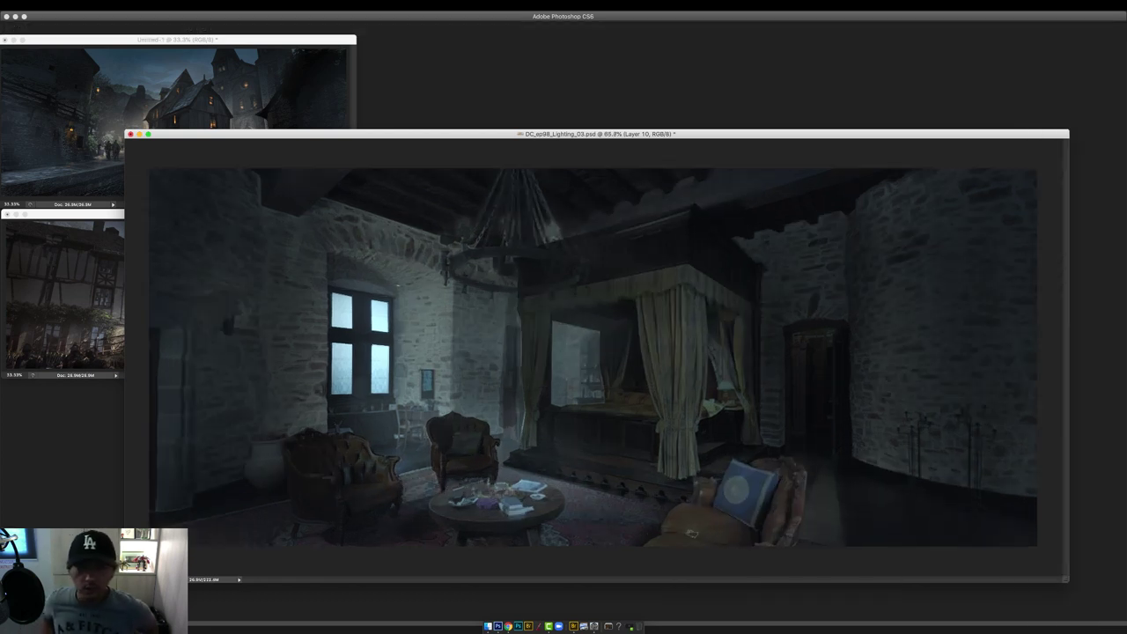
pyautogui.moveTo(736, 489)
pyautogui.mouseDown()
pyautogui.moveTo(744, 471)
pyautogui.moveTo(766, 506)
pyautogui.mouseUp()
pyautogui.press('Tab')
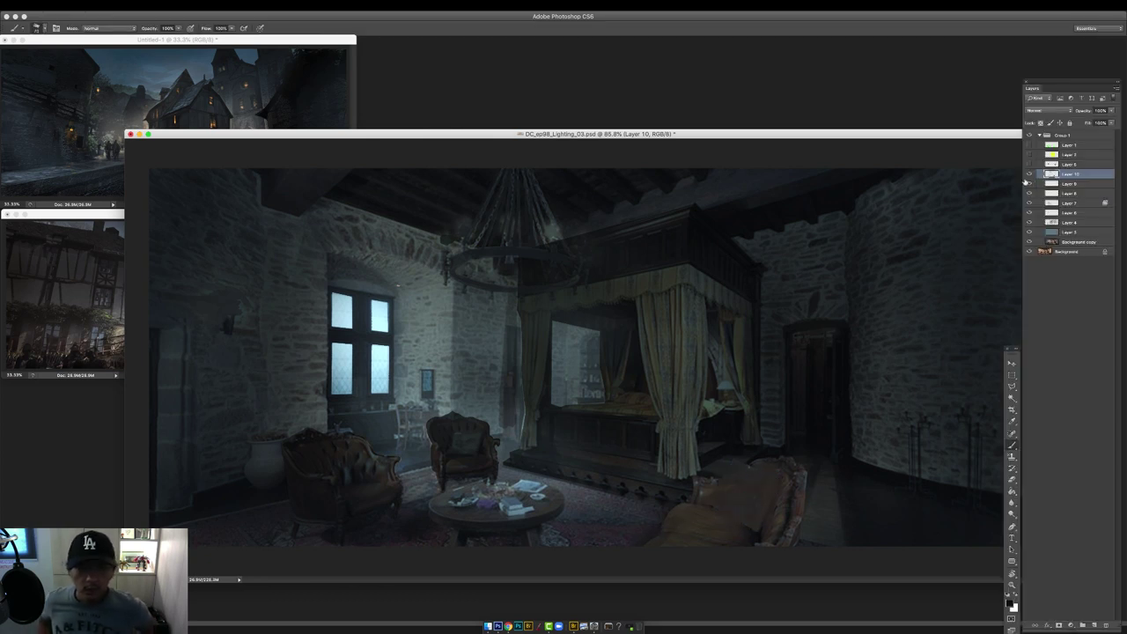
# Try to paint the doorway on Layer 10 with an orange sampled from the upper village painting at 40% opacity.
pyautogui.keyDown('ctrl'); pyautogui.click(1068, 174); pyautogui.keyUp('ctrl')
pyautogui.press('b')
pyautogui.press('super+h')
pyautogui.rightClick(842, 352)
pyautogui.click(1009, 418)
pyautogui.keyDown('alt'); pyautogui.click(380, 377); pyautogui.keyUp('alt')
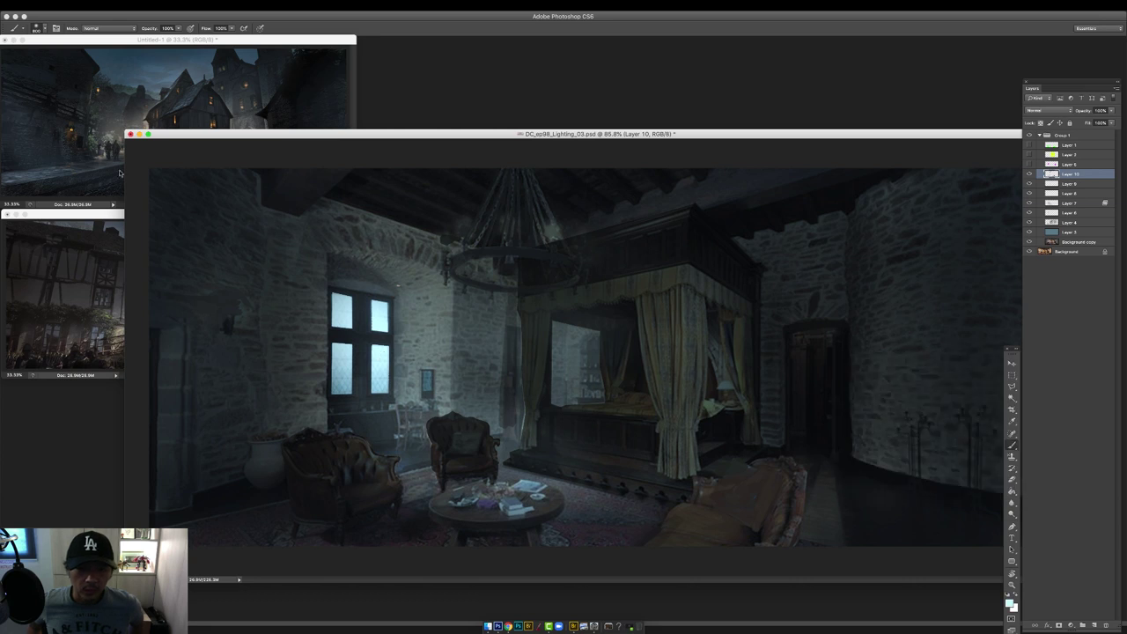
pyautogui.keyDown('alt'); pyautogui.click(70, 131); pyautogui.keyUp('alt')
pyautogui.click(805, 379)
pyautogui.moveTo(806, 361); pyautogui.dragTo(819, 414)
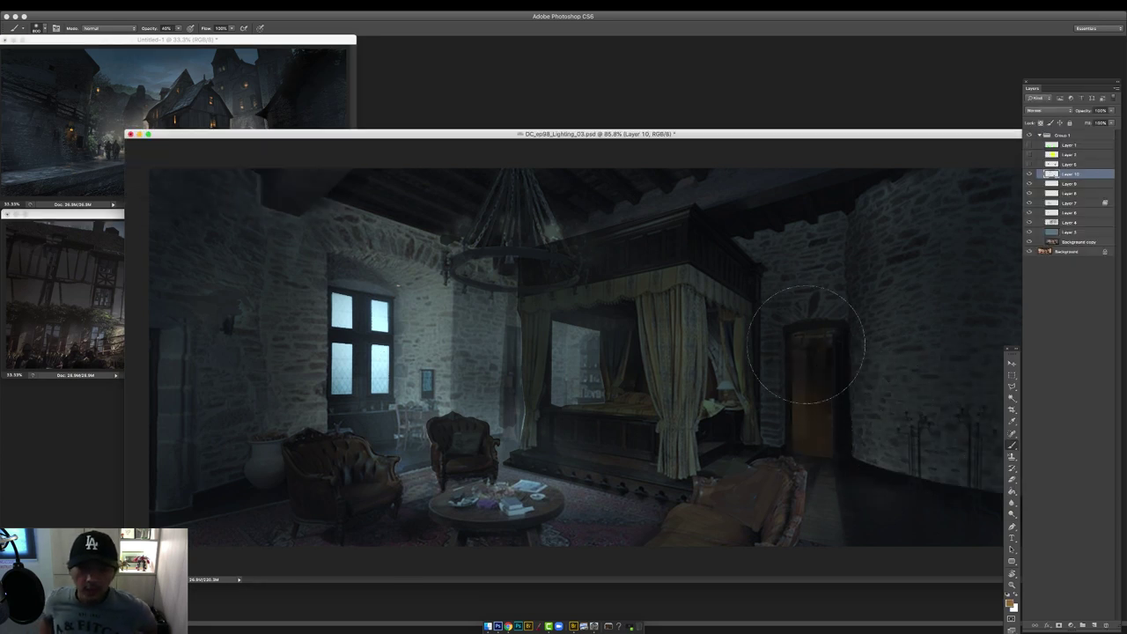
pyautogui.press('super+alt+z')
pyautogui.press('super+alt+z')
# Select the doorway from the object mask layer with the Magic Wand and paint it orange on Layer 10.
pyautogui.moveTo(1029, 155); pyautogui.dragTo(1029, 164)
pyautogui.click(1029, 155)
pyautogui.press('w')
pyautogui.click(821, 352)
pyautogui.click(1029, 164)
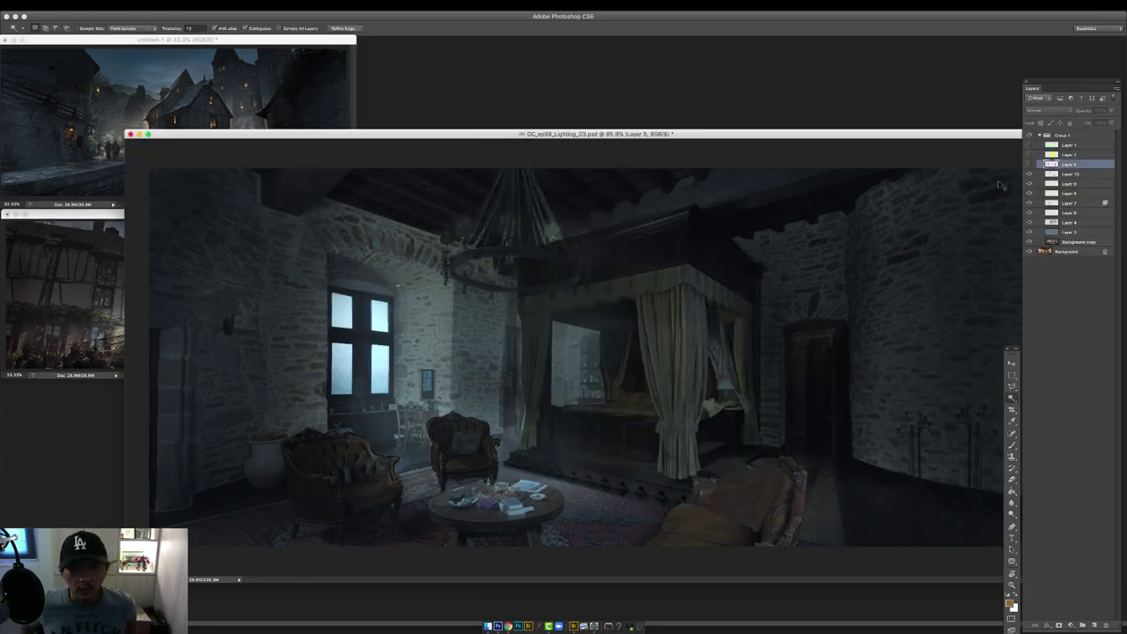
pyautogui.press('b')
pyautogui.click(1068, 174)
pyautogui.press('super+h')
pyautogui.moveTo(838, 378); pyautogui.dragTo(819, 387)
# Paint small orange flames on the wall torch, chandelier and bedside candles with a color sampled from the village painting.
pyautogui.rightClick(709, 367)
pyautogui.click(875, 432)
pyautogui.keyDown('alt'); pyautogui.click(71, 130); pyautogui.keyUp('alt')
pyautogui.click(230, 321)
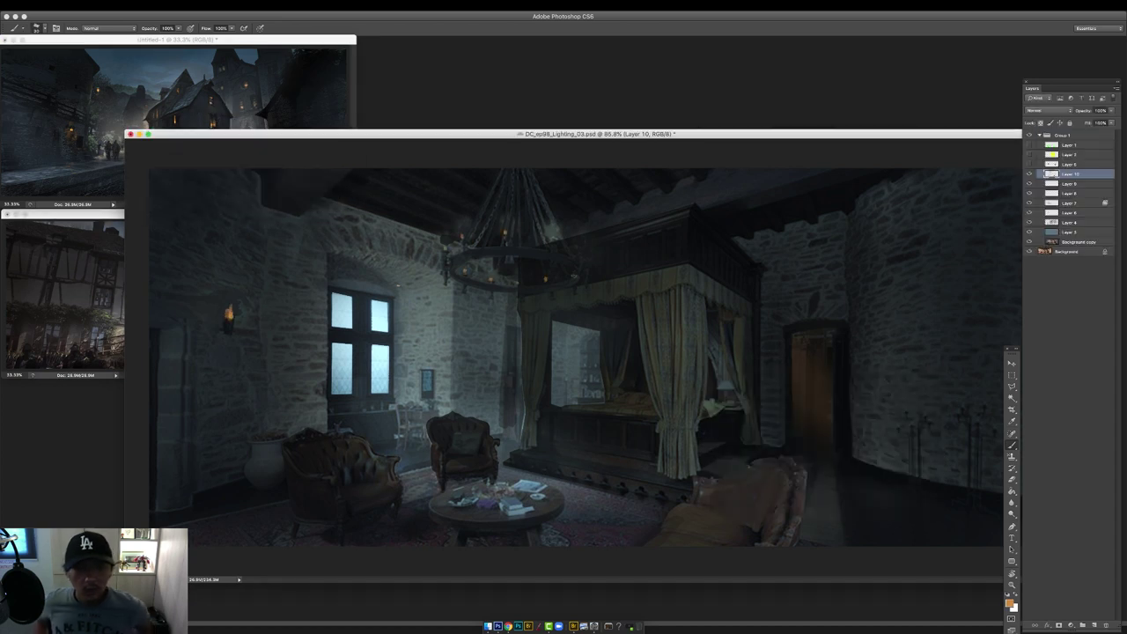
pyautogui.press('Tab')
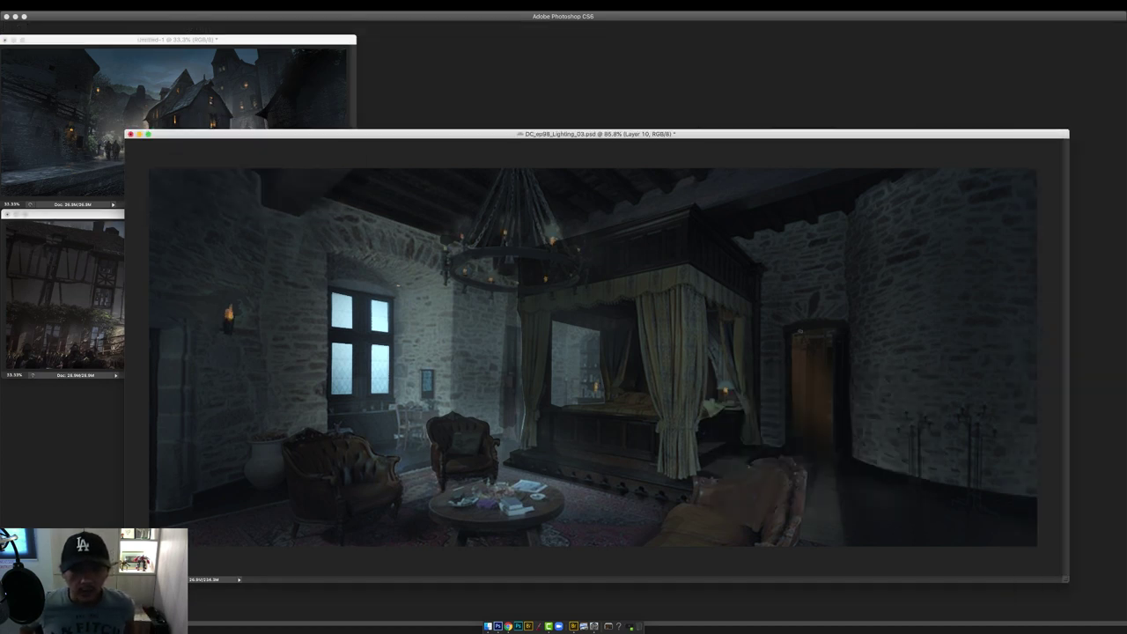
# Flip the canvas horizontally and reduce the size of the wall torch's flame using sampled colors.
pyautogui.press('super+shift+h')
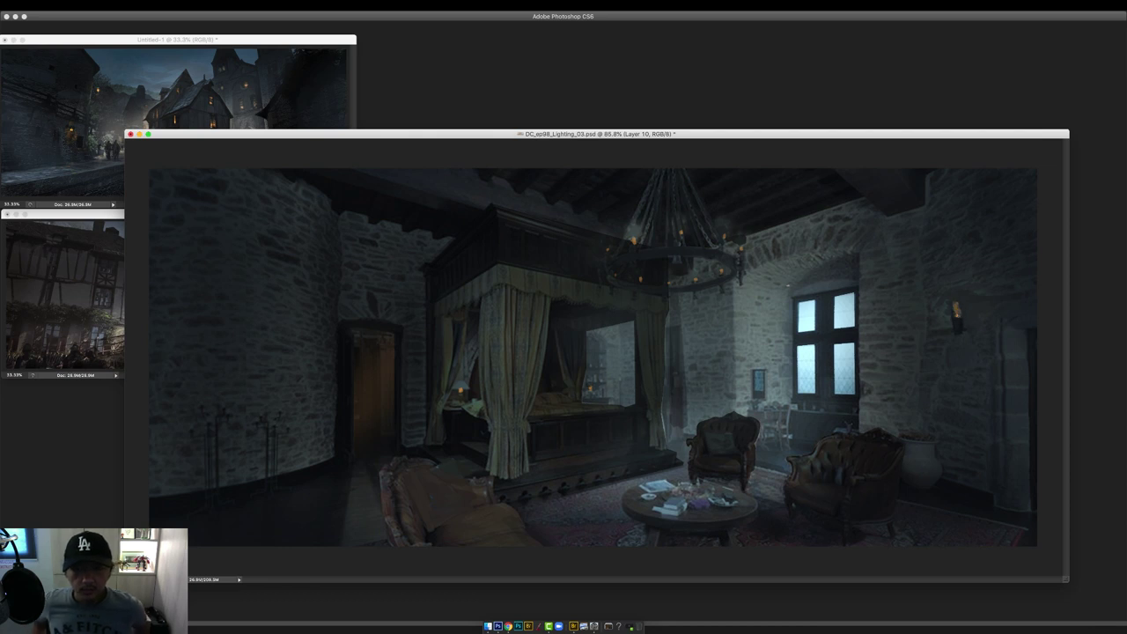
pyautogui.moveTo(956, 298); pyautogui.dragTo(956, 308)
pyautogui.keyDown('alt'); pyautogui.click(962, 301); pyautogui.keyUp('alt')
pyautogui.keyDown('alt'); pyautogui.click(635, 247); pyautogui.keyUp('alt')
pyautogui.moveTo(634, 242); pyautogui.dragTo(635, 248)
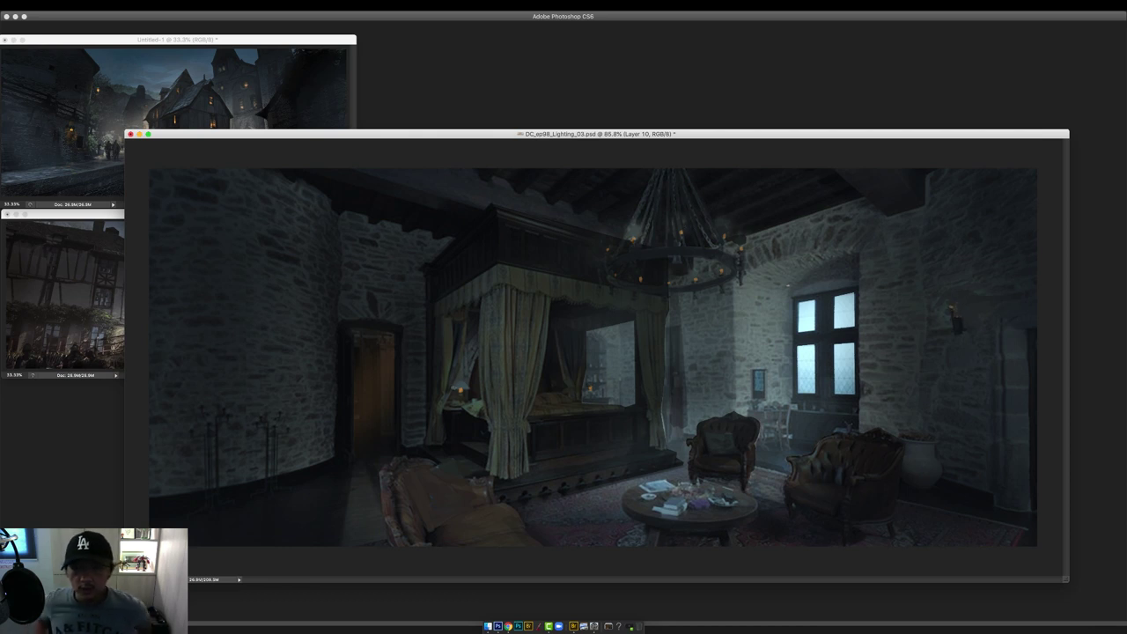
# Darken the bed curtains and canopy trim on the Multiply layer at 40% opacity.
pyautogui.press('Tab')
pyautogui.hotkey('alt', '[')
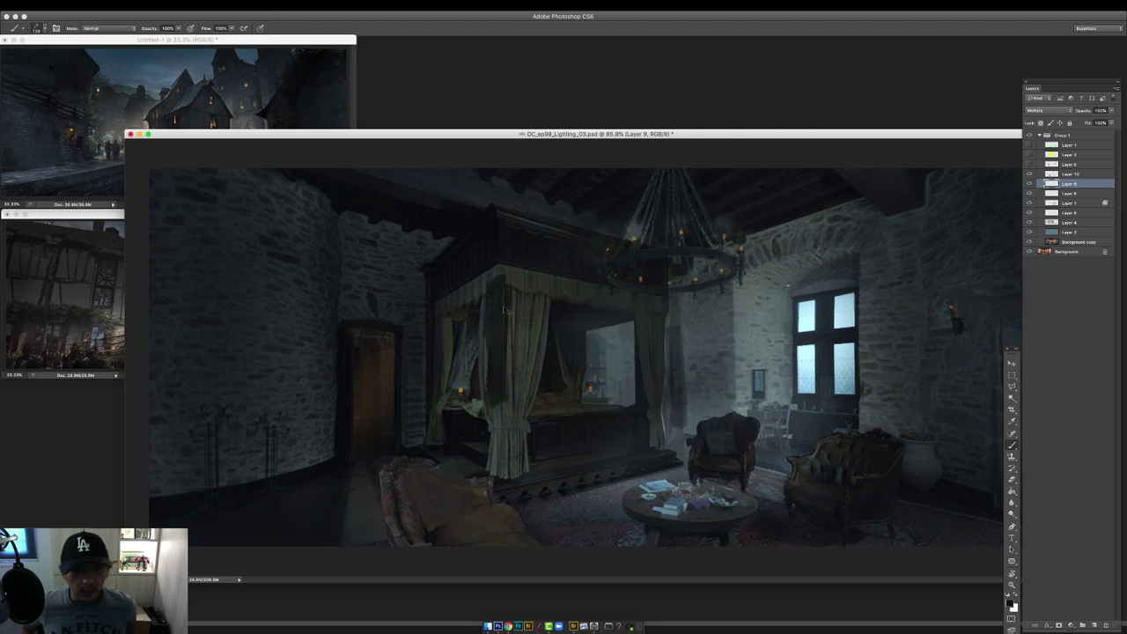
pyautogui.moveTo(505, 453); pyautogui.dragTo(508, 464)
pyautogui.moveTo(477, 285)
pyautogui.mouseDown()
pyautogui.moveTo(502, 270)
pyautogui.moveTo(592, 296)
pyautogui.moveTo(649, 380)
pyautogui.mouseUp()
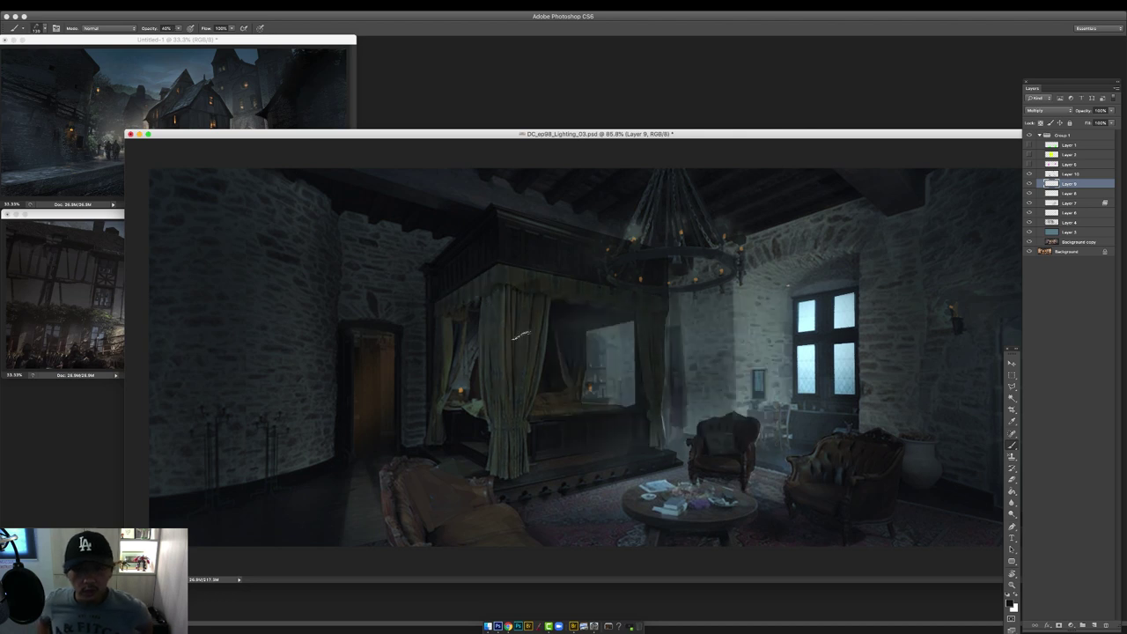
pyautogui.moveTo(495, 304); pyautogui.dragTo(490, 388)
pyautogui.moveTo(512, 464); pyautogui.dragTo(500, 450)
pyautogui.moveTo(442, 322); pyautogui.dragTo(463, 380)
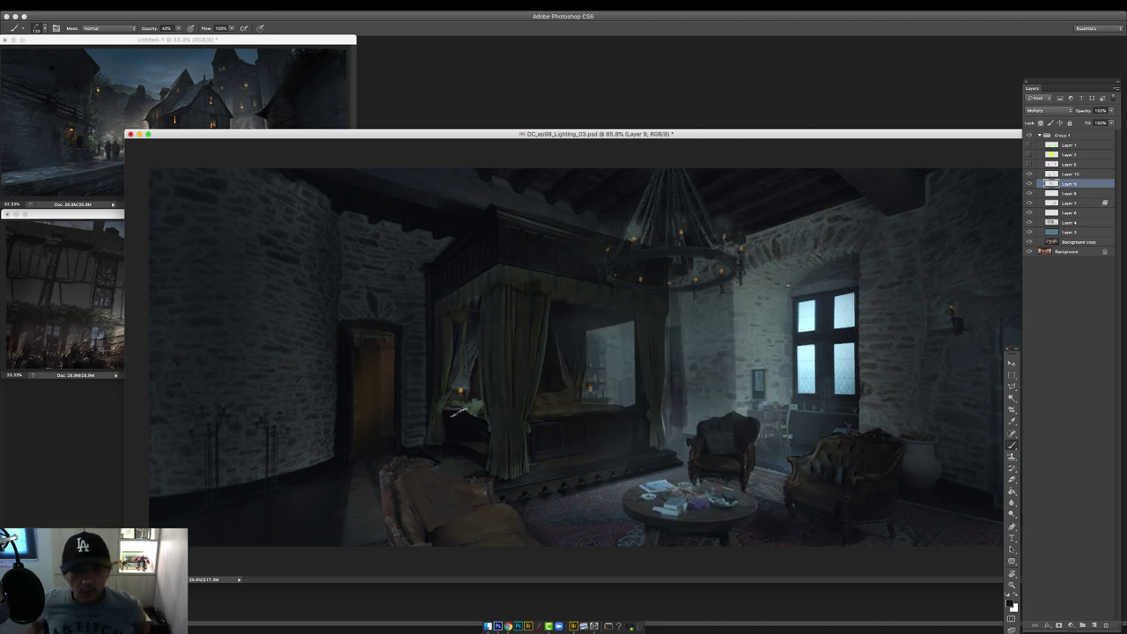
# Reduce the saturation of Layer 10 to -53 with Hue/Saturation.
pyautogui.hotkey('alt', ']')
pyautogui.hotkey('ctrl', 'u')
pyautogui.moveTo(900, 225); pyautogui.dragTo(880, 227)
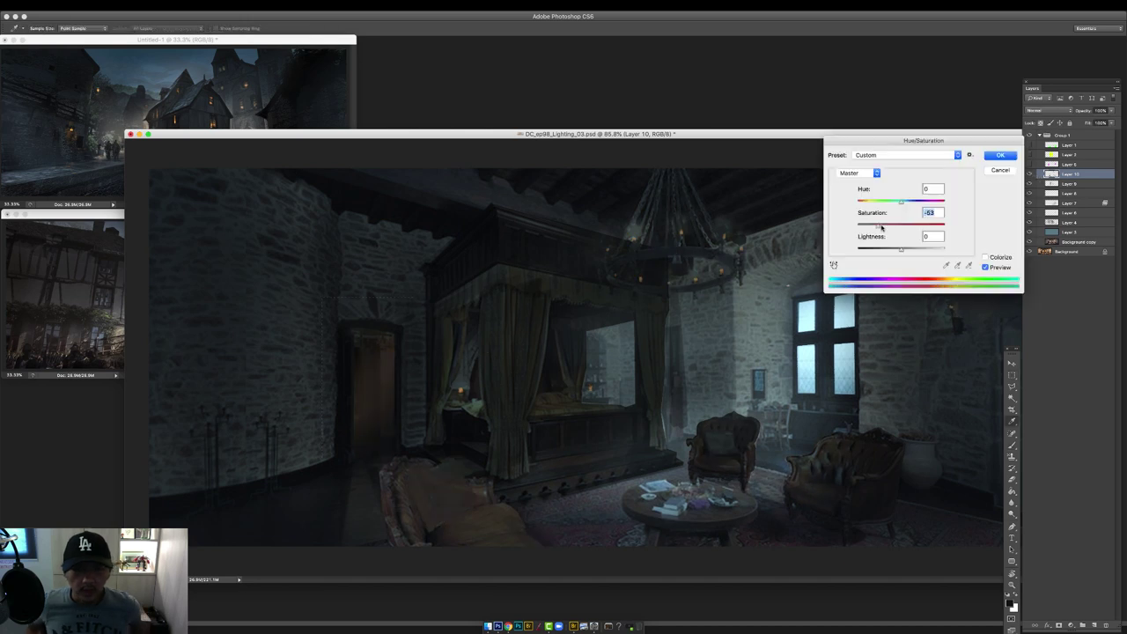
pyautogui.click(998, 157)
# Add a Color Dodge layer and brush cool light over the doorway with a soft brush and a color sampled from the window.
pyautogui.press('F2')
pyautogui.rightClick(582, 326)
pyautogui.doubleClick(749, 398)
pyautogui.keyDown('alt'); pyautogui.click(807, 339); pyautogui.keyUp('alt')
pyautogui.moveTo(815, 304)
pyautogui.mouseDown()
pyautogui.moveTo(817, 284)
pyautogui.moveTo(743, 293)
pyautogui.moveTo(759, 342)
pyautogui.mouseUp()
pyautogui.hotkey('ctrl', 'z')
pyautogui.moveTo(381, 393)
pyautogui.mouseDown()
pyautogui.moveTo(378, 373)
pyautogui.moveTo(359, 378)
pyautogui.mouseUp()
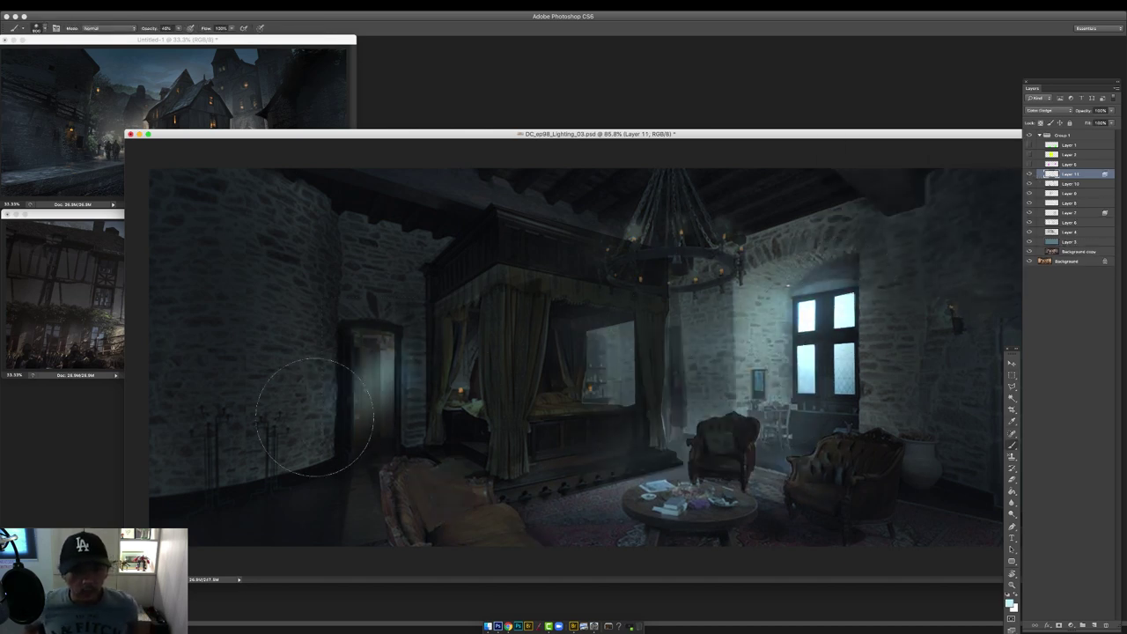
# Brush cool light onto the rug by the round table and the armchairs on the Color Dodge layer.
pyautogui.press('e')
pyautogui.press('b')
pyautogui.moveTo(652, 484); pyautogui.dragTo(627, 486)
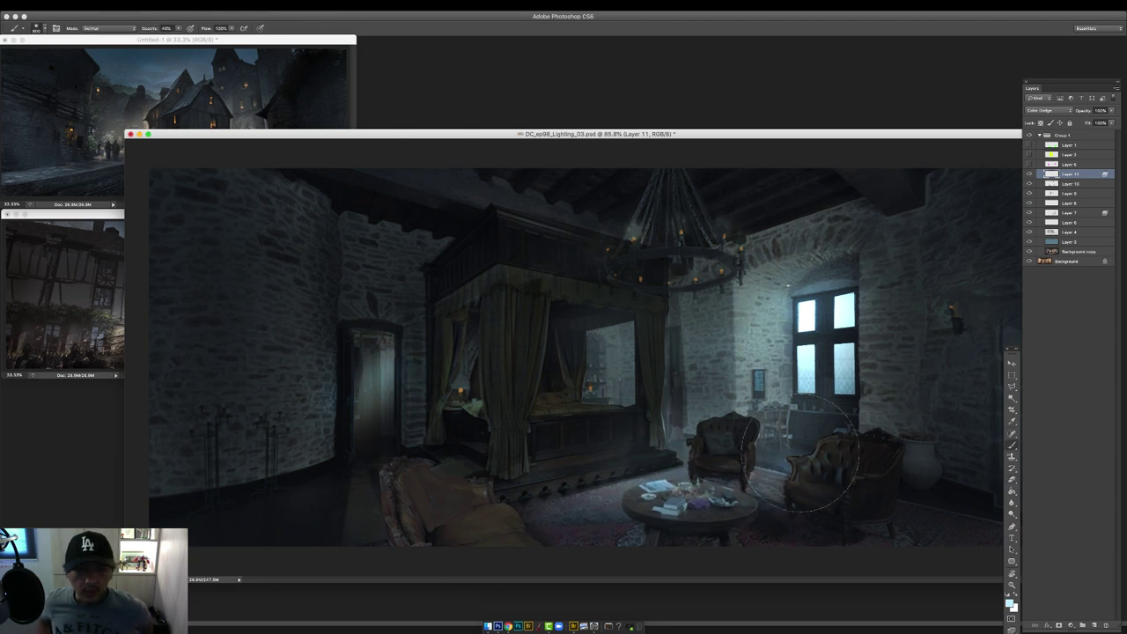
pyautogui.moveTo(771, 466); pyautogui.dragTo(803, 458)
pyautogui.press('Tab')
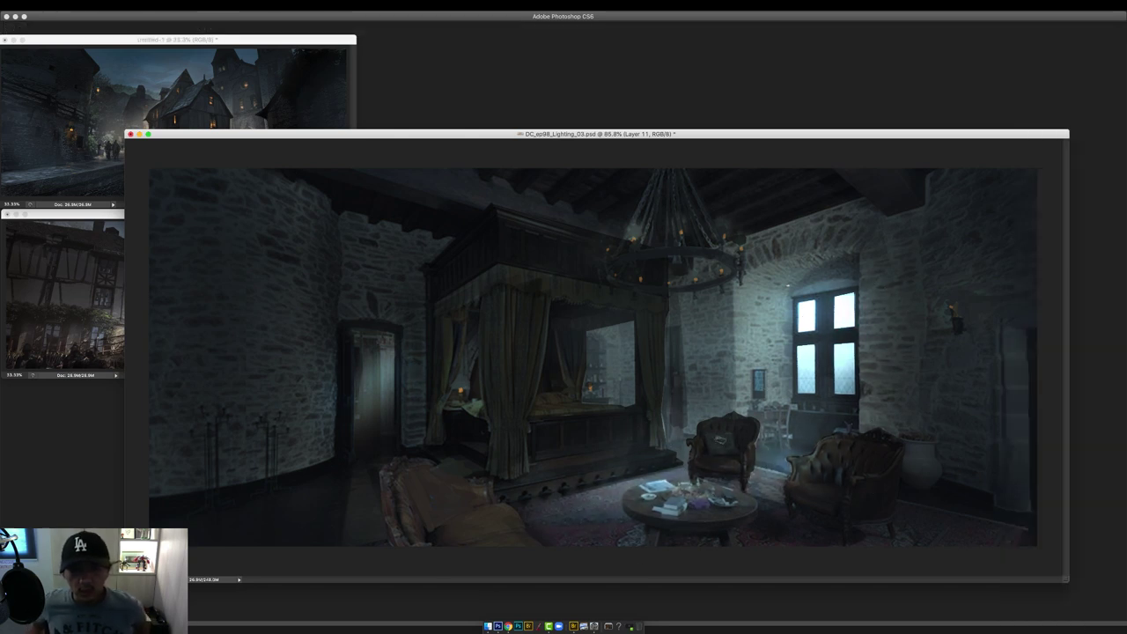
# Add a new layer and paint a dark wall torch on the curved stone wall.
pyautogui.press('alt+shift+super+n')
pyautogui.rightClick(565, 392)
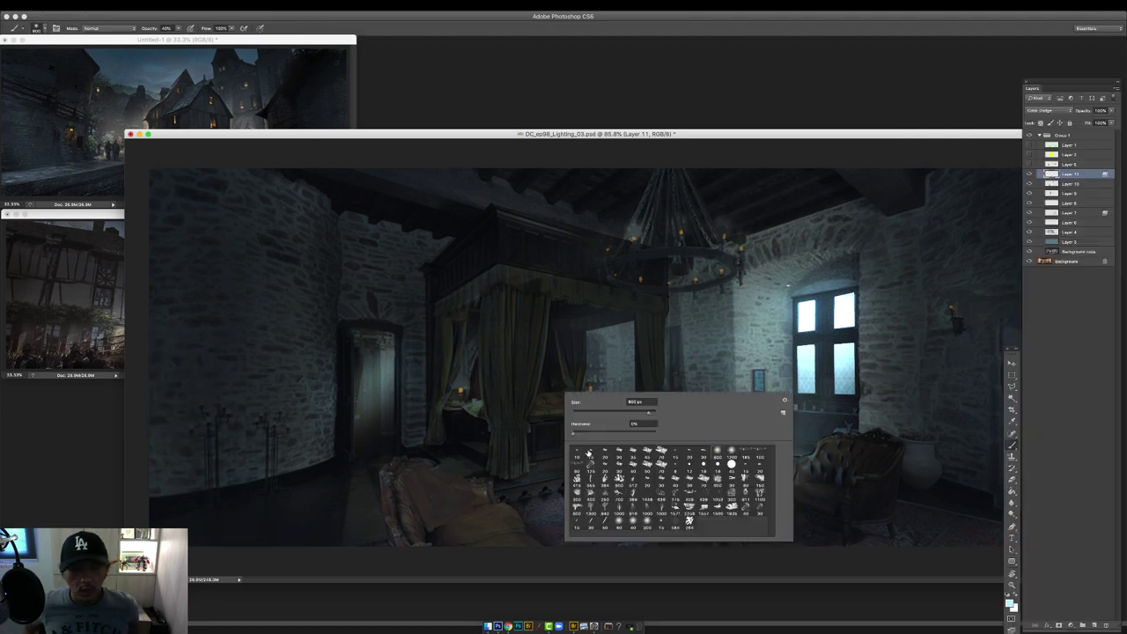
pyautogui.doubleClick(608, 458)
pyautogui.moveTo(958, 319); pyautogui.dragTo(806, 310)
pyautogui.hotkey('ctrl', 'z')
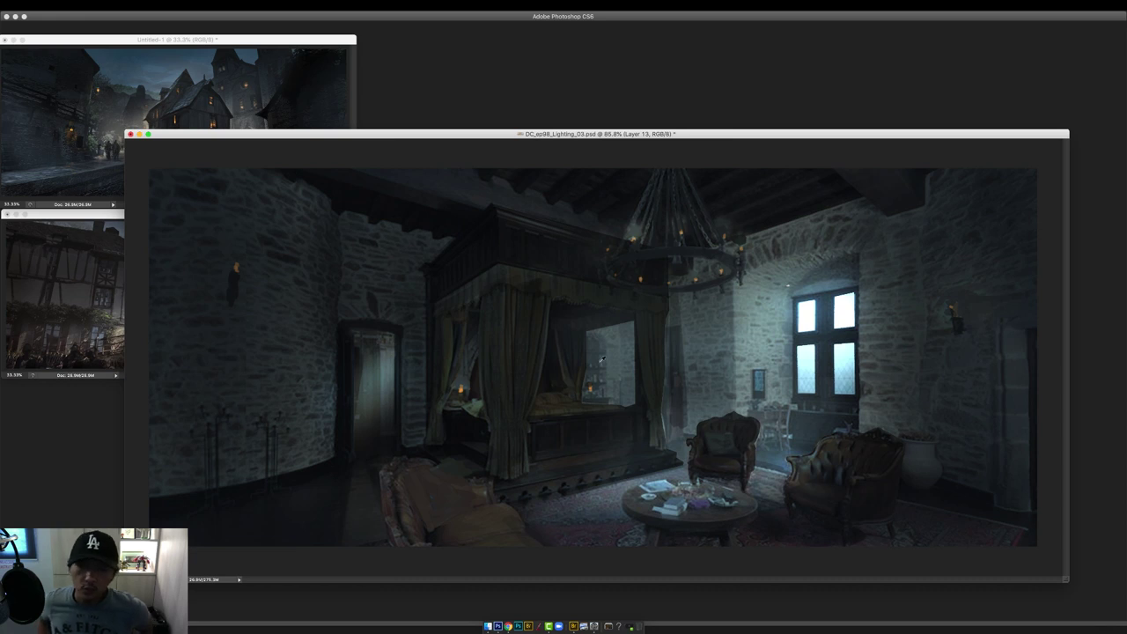
# Brush warm orange glows around the two wall torches and the bedside candles on a Color Dodge layer.
pyautogui.rightClick(508, 274)
pyautogui.doubleClick(628, 403)
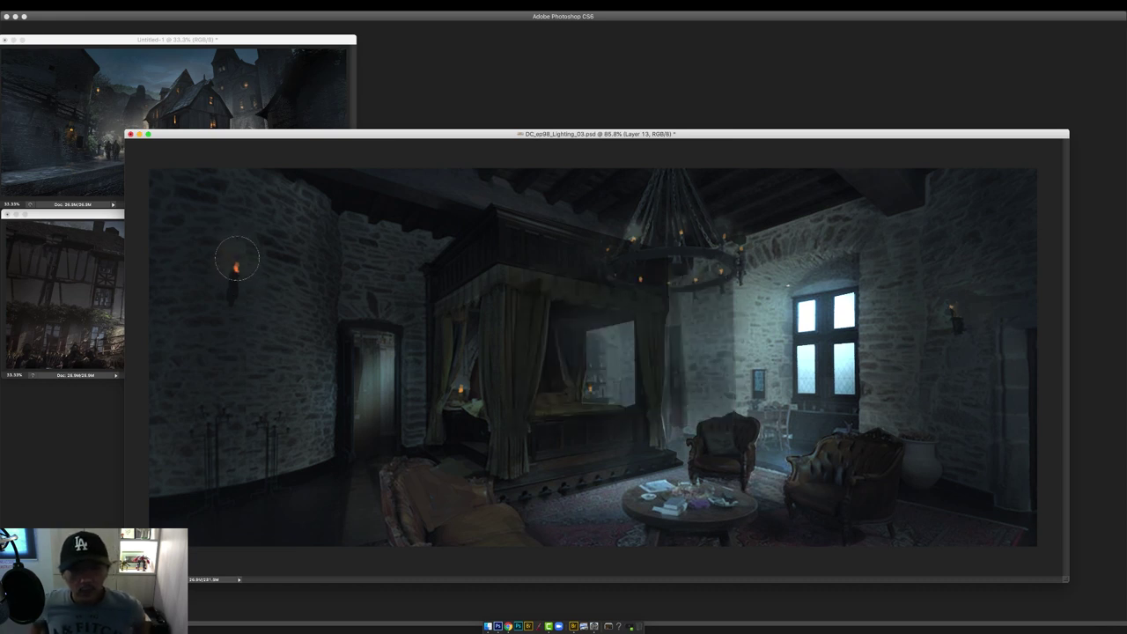
pyautogui.moveTo(235, 259); pyautogui.dragTo(224, 236)
pyautogui.moveTo(462, 385)
pyautogui.mouseDown()
pyautogui.moveTo(473, 370)
pyautogui.moveTo(467, 383)
pyautogui.mouseUp()
pyautogui.moveTo(590, 385); pyautogui.dragTo(588, 379)
pyautogui.moveTo(954, 307); pyautogui.dragTo(961, 287)
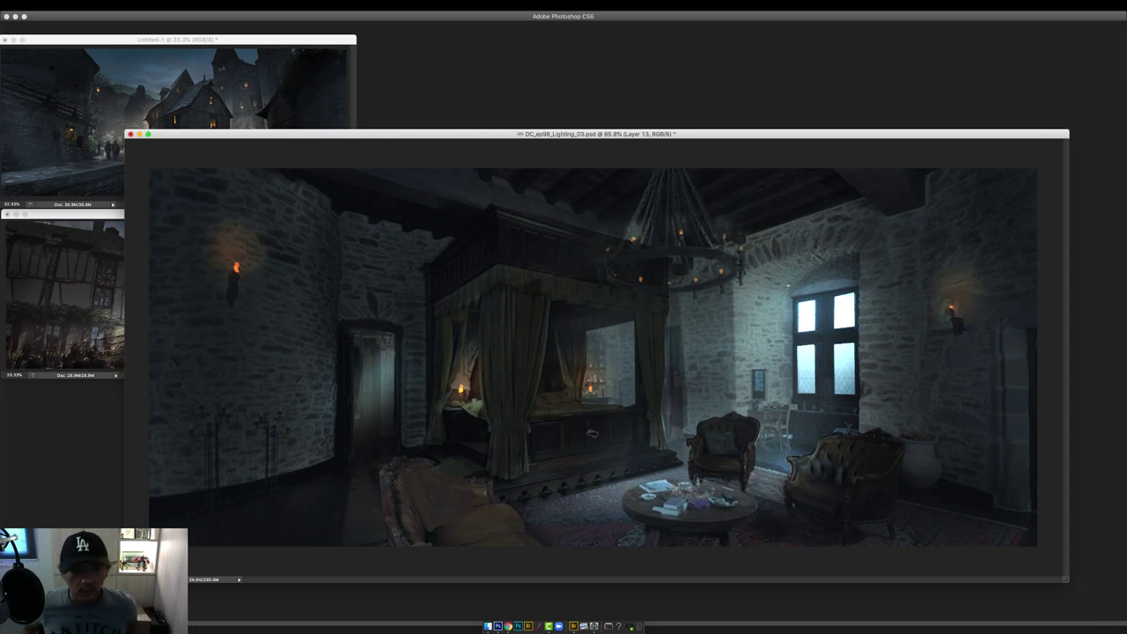
pyautogui.hotkey('ctrl', 'u')
pyautogui.press('Escape')
pyautogui.press('Tab')
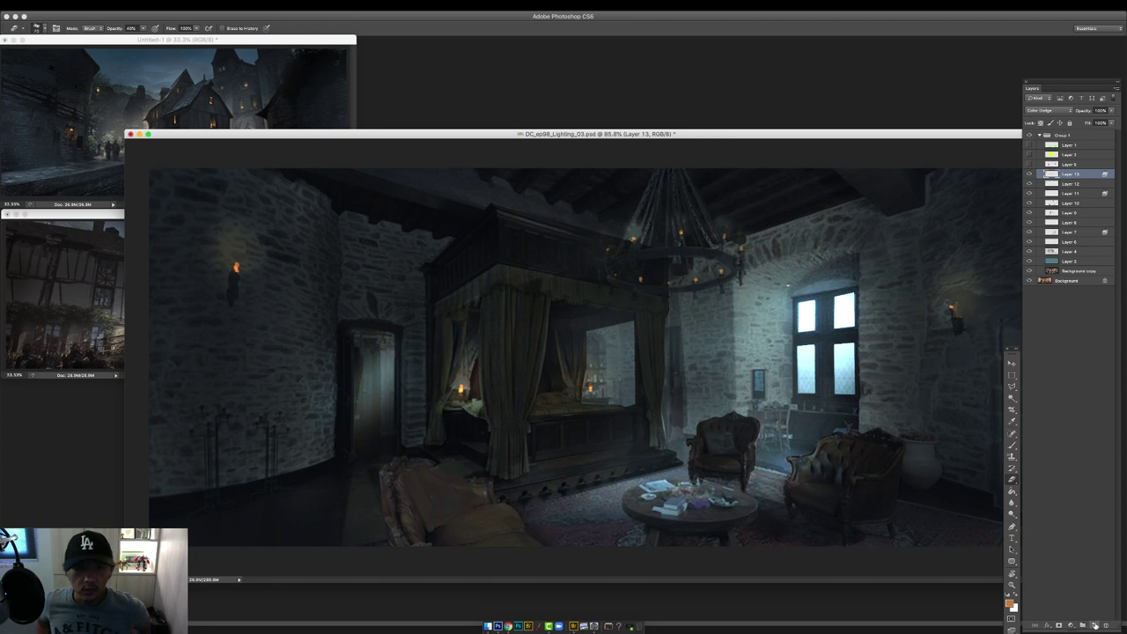
# Add a new layer and brush dark tones over the stone pillar and wall between the window and the side door.
pyautogui.click(1094, 624)
pyautogui.press('Tab')
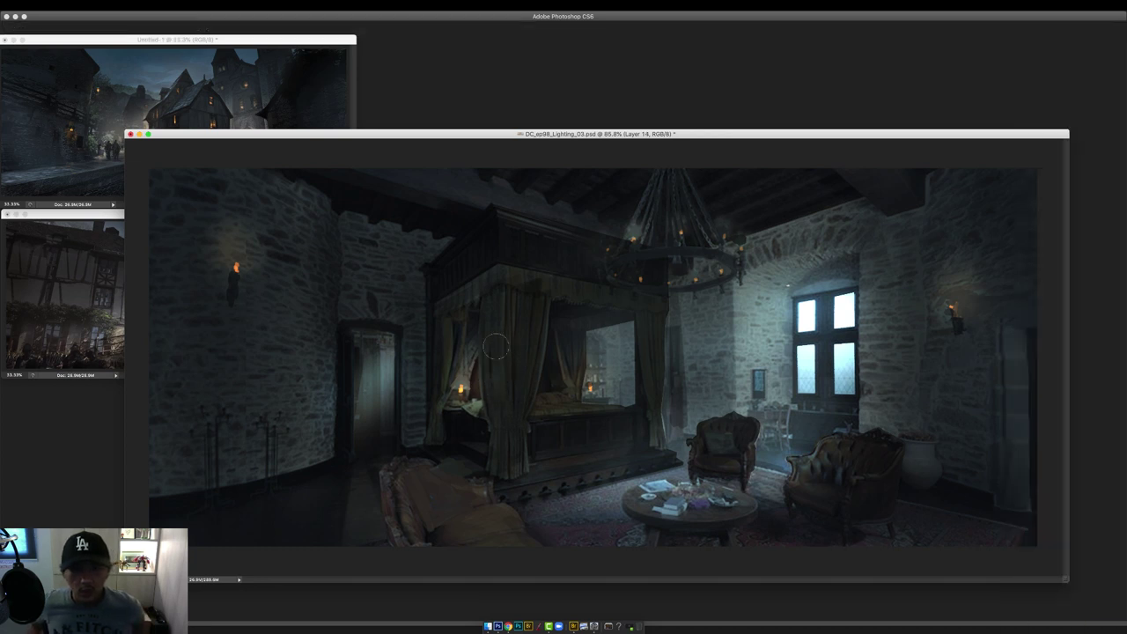
pyautogui.press('Tab')
pyautogui.press('Tab')
pyautogui.rightClick(603, 389)
pyautogui.click(770, 452)
pyautogui.click(657, 329)
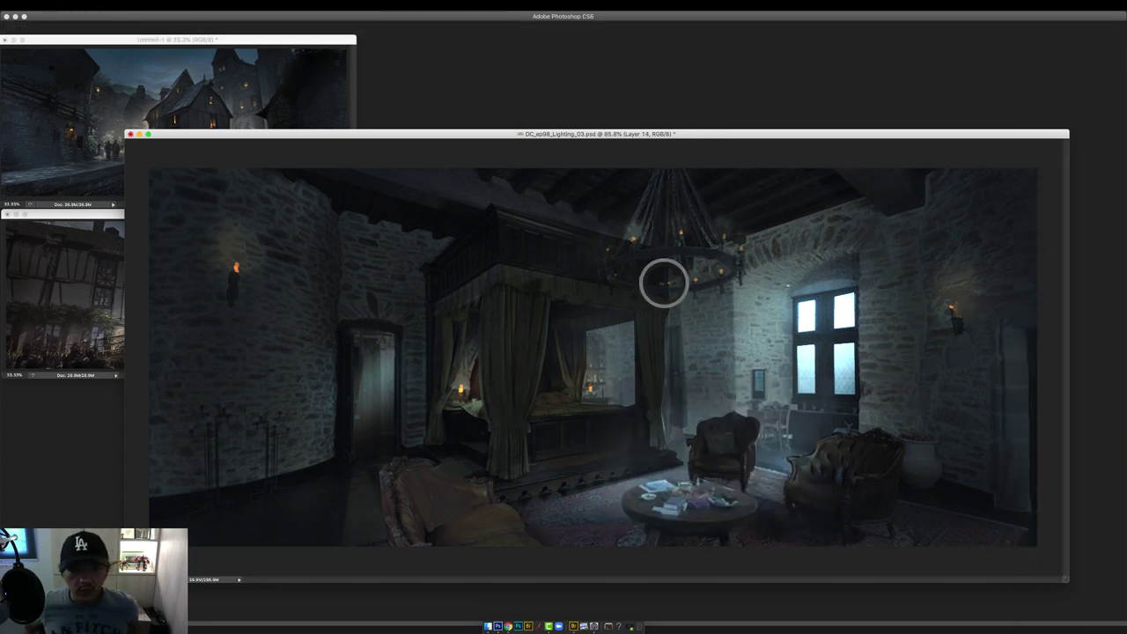
pyautogui.rightClick(887, 311)
pyautogui.click(994, 418)
pyautogui.moveTo(869, 231); pyautogui.dragTo(869, 428)
pyautogui.moveTo(888, 232)
pyautogui.mouseDown()
pyautogui.moveTo(913, 205)
pyautogui.moveTo(912, 422)
pyautogui.mouseUp()
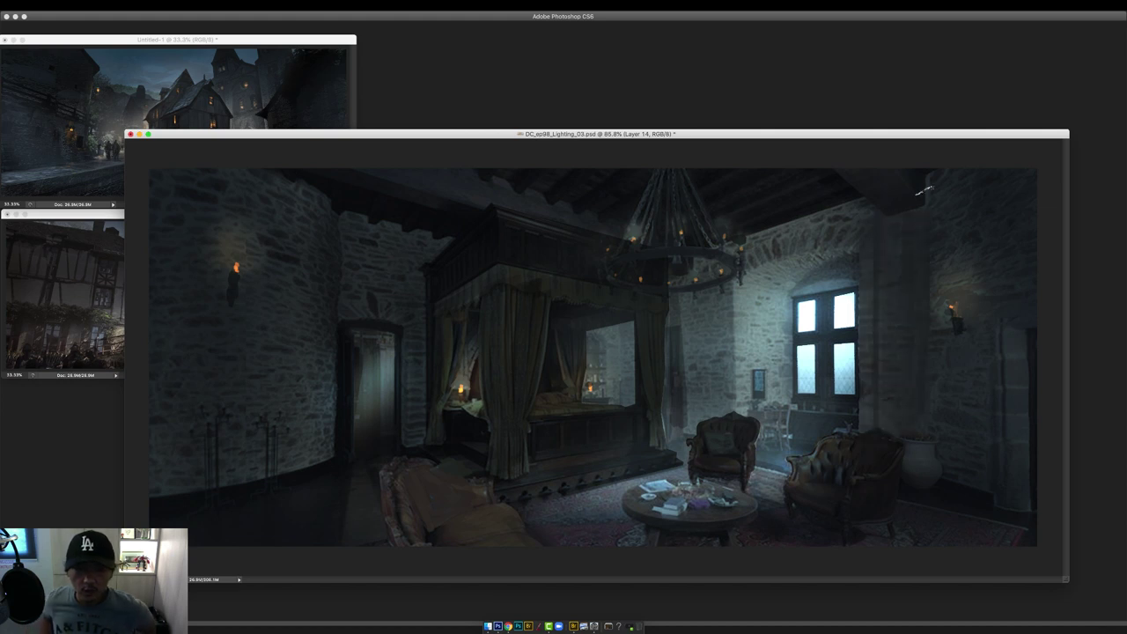
pyautogui.moveTo(990, 374); pyautogui.dragTo(1002, 495)
# Tone down the pot, the small white chairs by the window and the armchairs with dark strokes.
pyautogui.rightClick(863, 461)
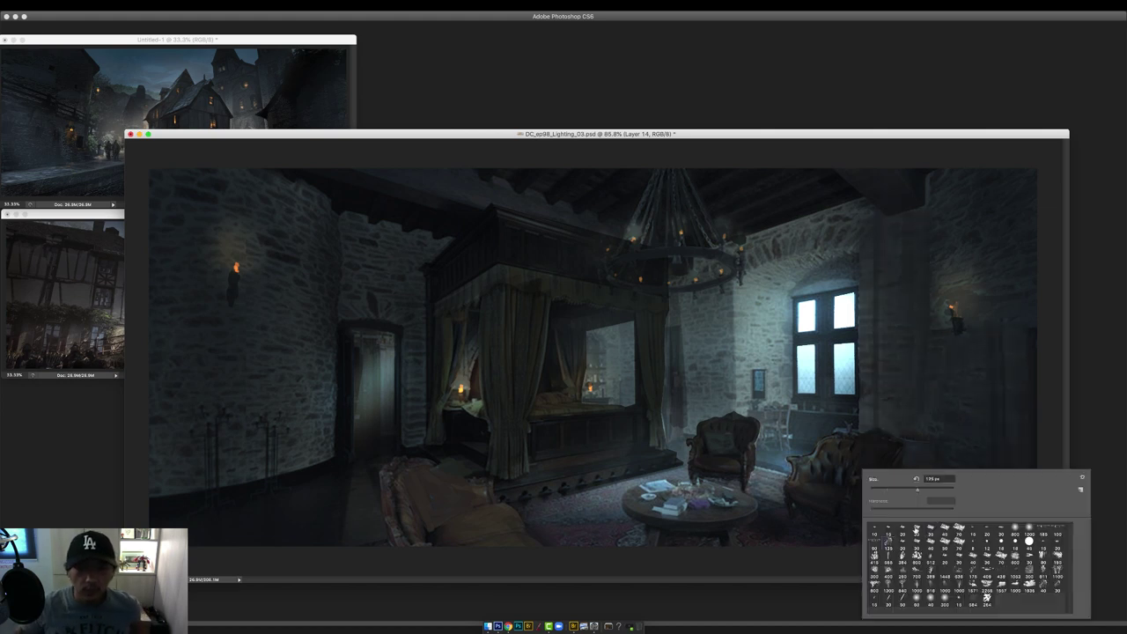
pyautogui.press('Return')
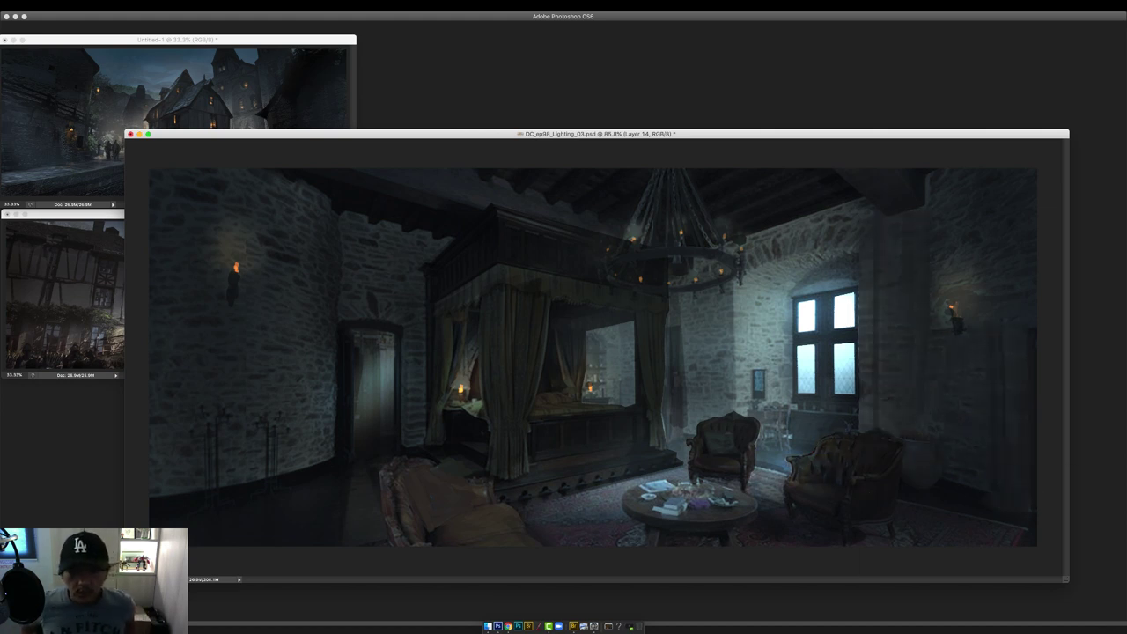
pyautogui.moveTo(775, 428); pyautogui.dragTo(775, 463)
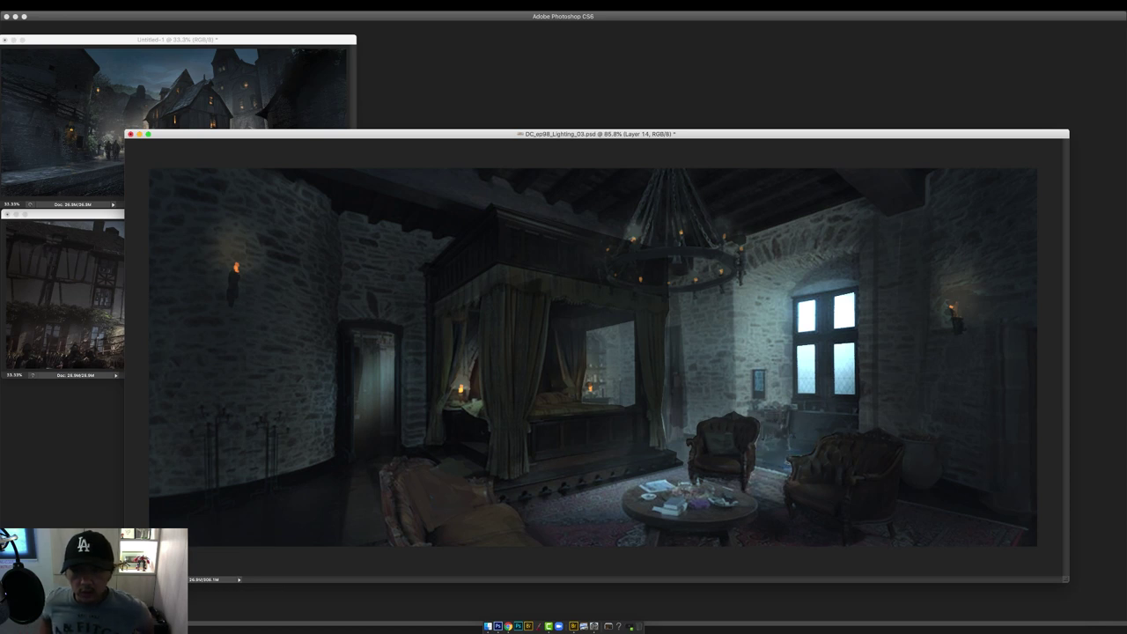
pyautogui.rightClick(780, 395)
pyautogui.press('Return')
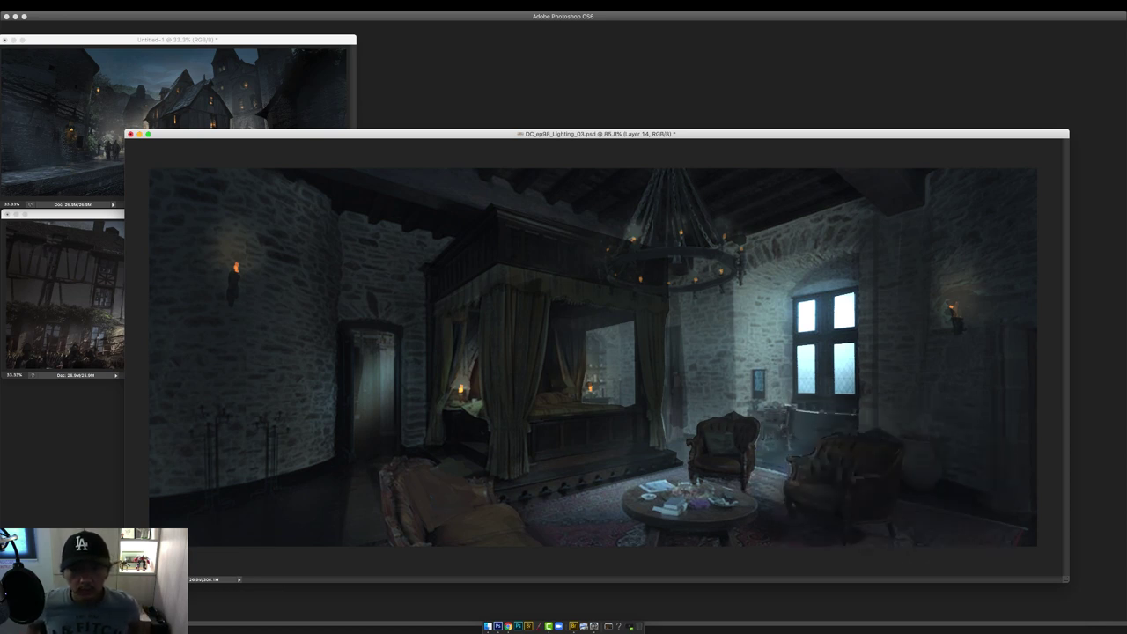
pyautogui.moveTo(722, 458)
pyautogui.mouseDown()
pyautogui.moveTo(736, 467)
pyautogui.moveTo(755, 436)
pyautogui.moveTo(797, 466)
pyautogui.mouseUp()
# Paint darker tones over the objects on the round table and the foreground sofa.
pyautogui.rightClick(755, 437)
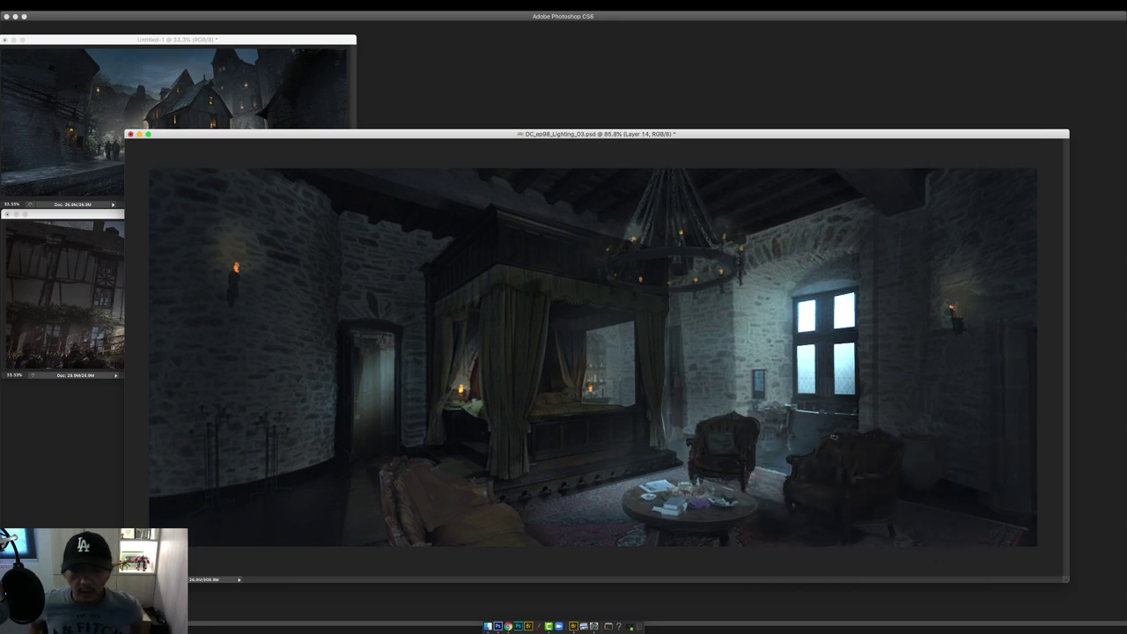
pyautogui.rightClick(863, 414)
pyautogui.moveTo(701, 489)
pyautogui.mouseDown()
pyautogui.moveTo(649, 485)
pyautogui.moveTo(705, 509)
pyautogui.moveTo(739, 505)
pyautogui.moveTo(739, 488)
pyautogui.mouseUp()
pyautogui.moveTo(443, 489)
pyautogui.mouseDown()
pyautogui.moveTo(425, 514)
pyautogui.moveTo(388, 505)
pyautogui.mouseUp()
# Brush soft cool haze through the doorway and onto the floor in front of it.
pyautogui.rightClick(478, 424)
pyautogui.click(529, 484)
pyautogui.moveTo(379, 431)
pyautogui.mouseDown()
pyautogui.moveTo(391, 402)
pyautogui.moveTo(375, 475)
pyautogui.mouseUp()
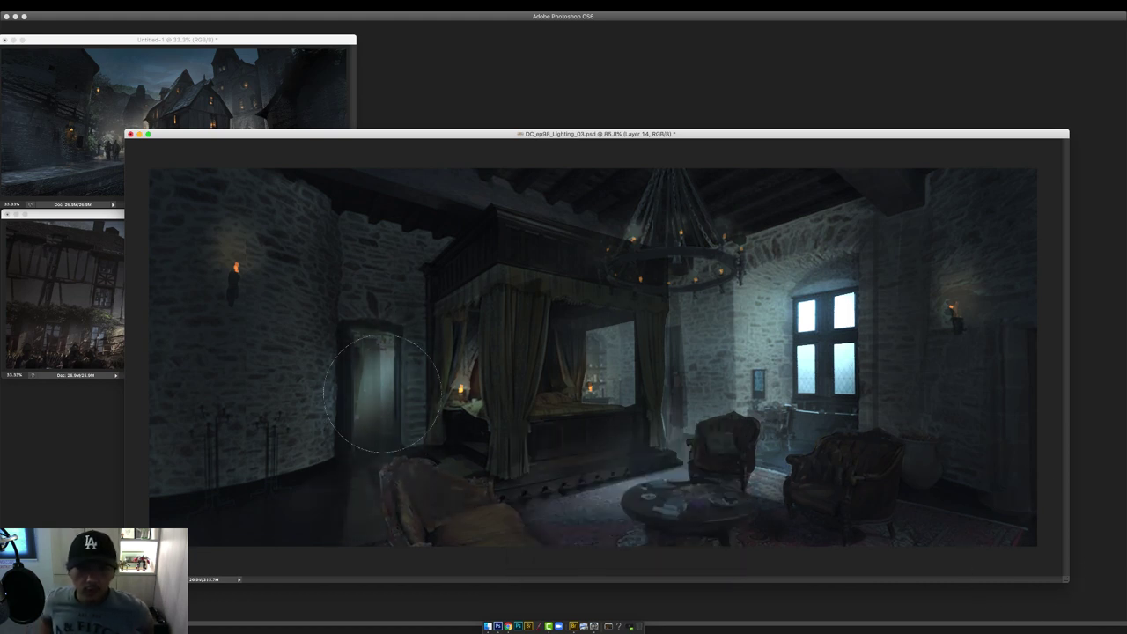
pyautogui.moveTo(380, 432); pyautogui.dragTo(375, 472)
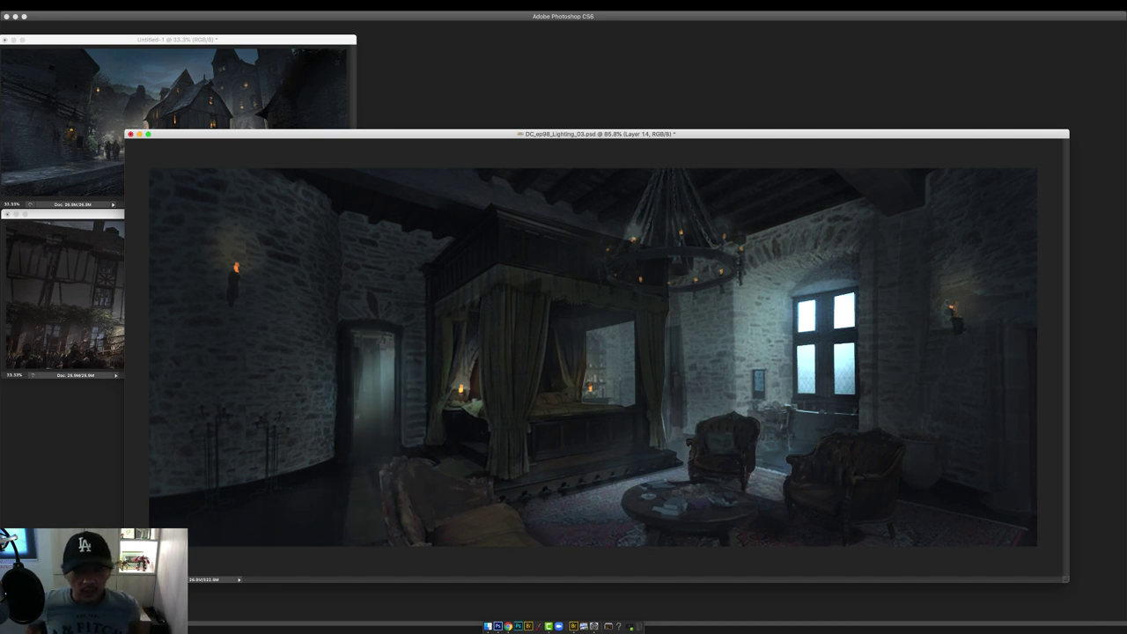
# Add a new layer and paint lit candles on the standing candelabras by the curved wall.
pyautogui.press('Tab')
pyautogui.click(1098, 624)
pyautogui.press('Tab')
pyautogui.rightClick(472, 380)
pyautogui.click(563, 467)
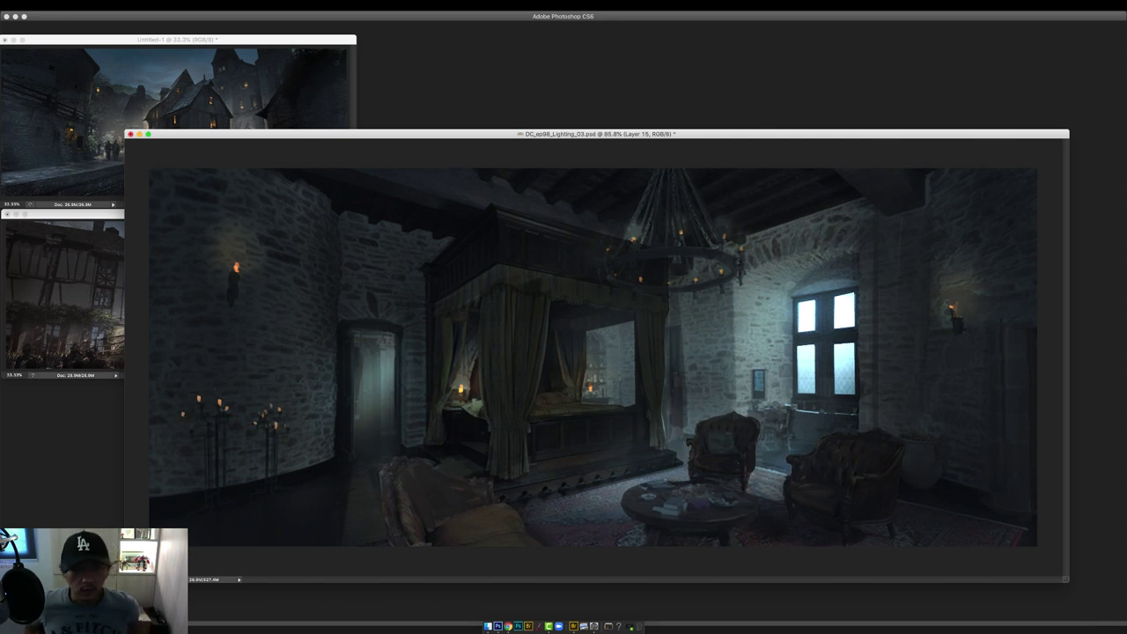
# Flip the canvas back horizontally and refine the window glow, the bed and the foreground sofa with different brushes.
pyautogui.press('super+shift+h')
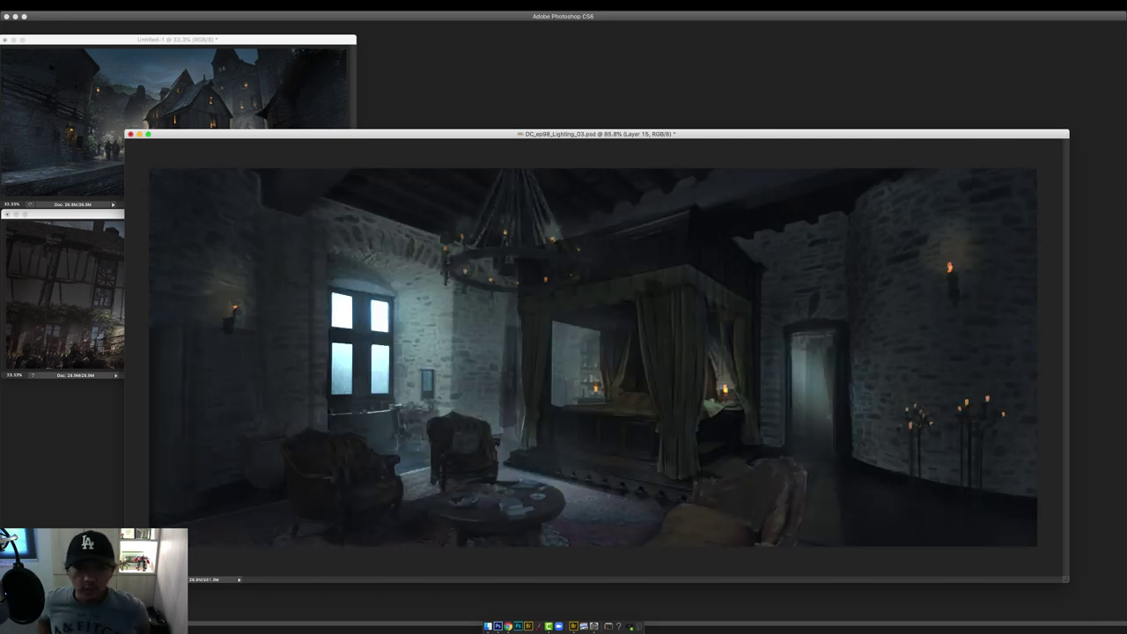
pyautogui.rightClick(432, 331)
pyautogui.click(599, 400)
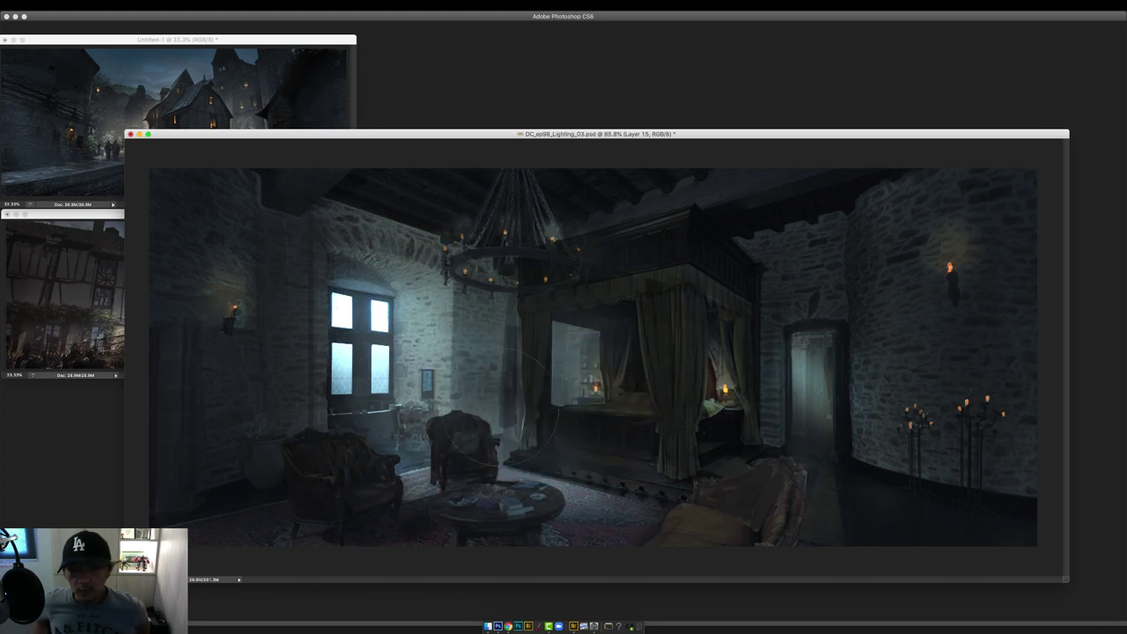
pyautogui.rightClick(583, 349)
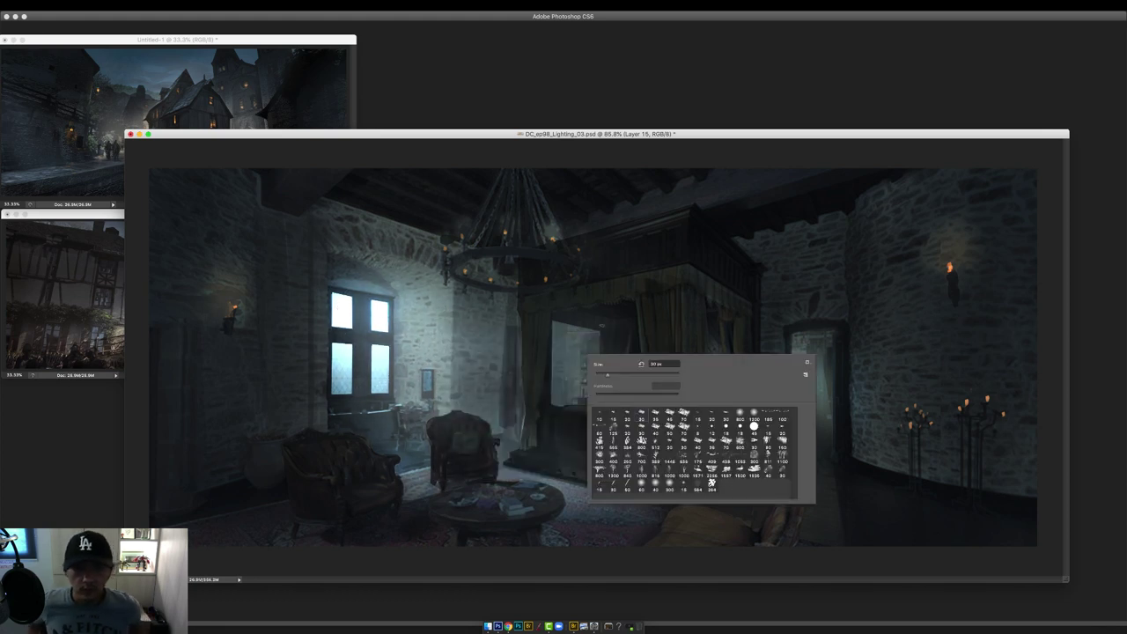
pyautogui.doubleClick(712, 480)
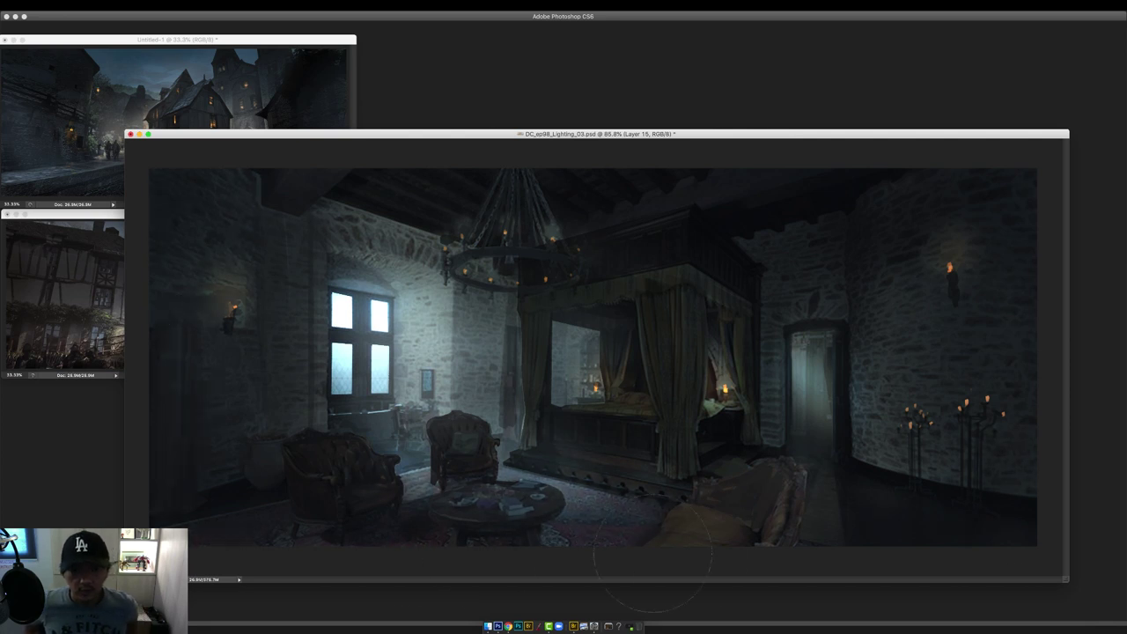
pyautogui.rightClick(633, 469)
pyautogui.doubleClick(762, 539)
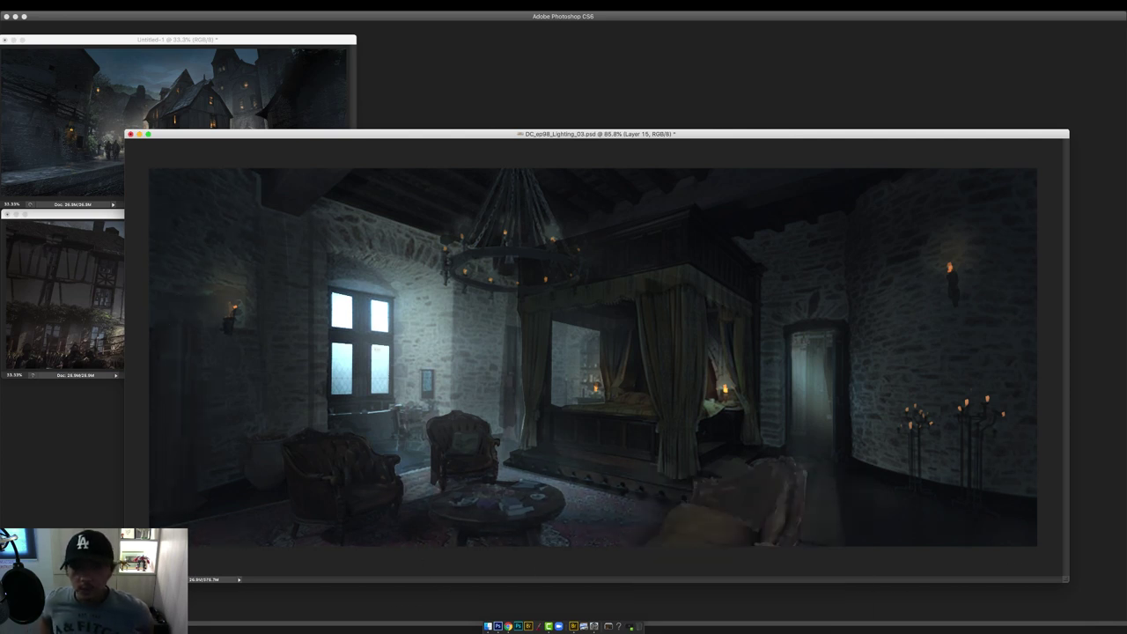
# Add a Color Dodge layer and paint cool light highlights on the rug around the round table and below the bed platform.
pyautogui.press('super+shift+alt+n')
pyautogui.rightClick(530, 491)
pyautogui.moveTo(489, 474); pyautogui.dragTo(518, 476)
pyautogui.moveTo(403, 477); pyautogui.dragTo(435, 491)
pyautogui.moveTo(494, 470); pyautogui.dragTo(537, 476)
pyautogui.press('super+alt+z')
pyautogui.press('super+alt+z')
pyautogui.moveTo(593, 500)
pyautogui.mouseDown()
pyautogui.moveTo(628, 508)
pyautogui.moveTo(624, 547)
pyautogui.moveTo(559, 477)
pyautogui.mouseUp()
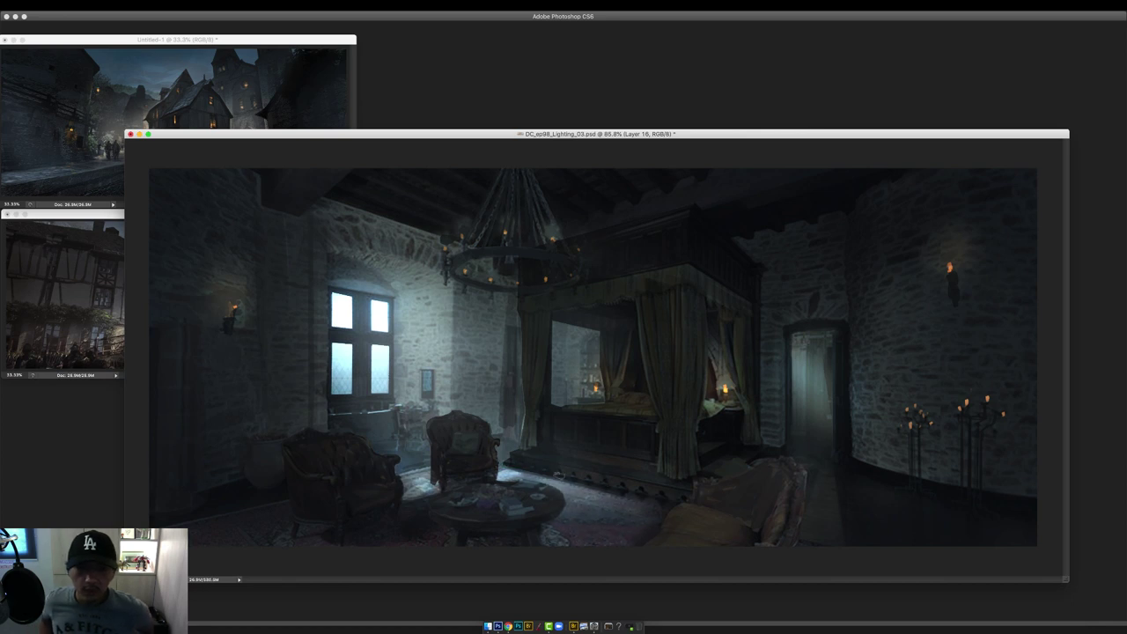
# Paint light at the doorway threshold, then flip the canvas horizontally and brush highlights onto the objects near the window.
pyautogui.rightClick(823, 453)
pyautogui.doubleClick(867, 535)
pyautogui.moveTo(796, 446); pyautogui.dragTo(825, 447)
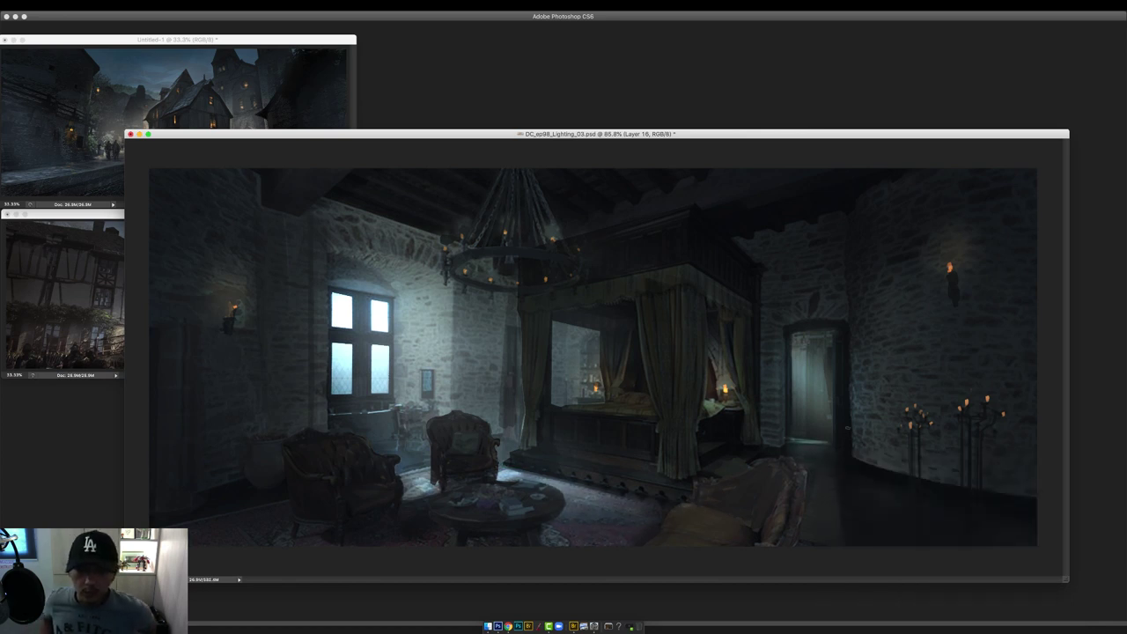
pyautogui.press('F5')
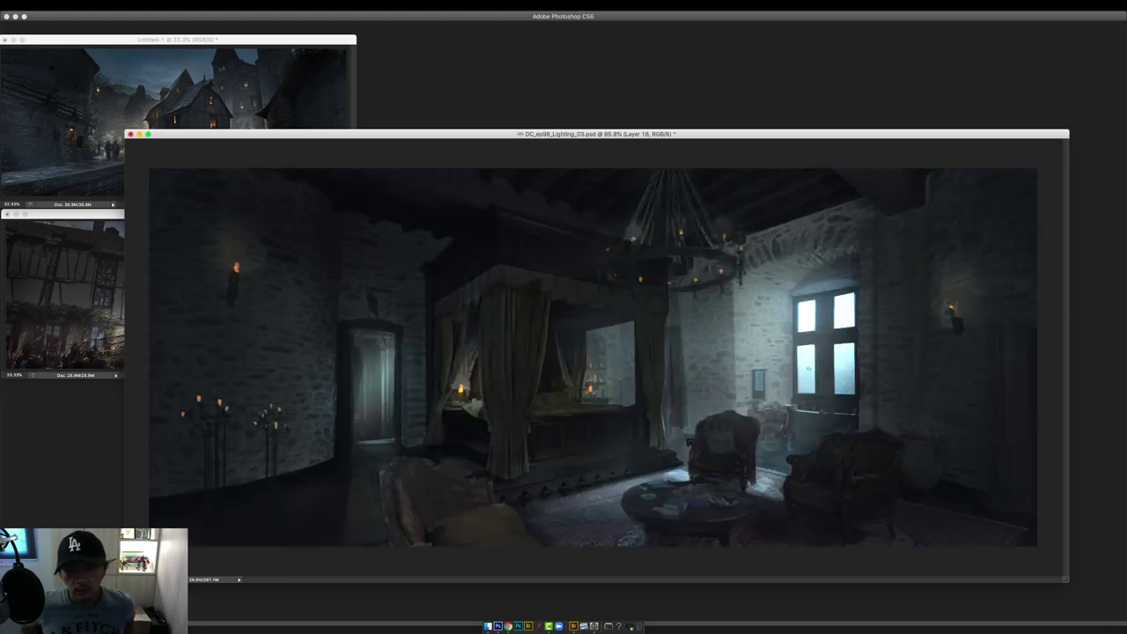
pyautogui.rightClick(804, 372)
pyautogui.press('Return')
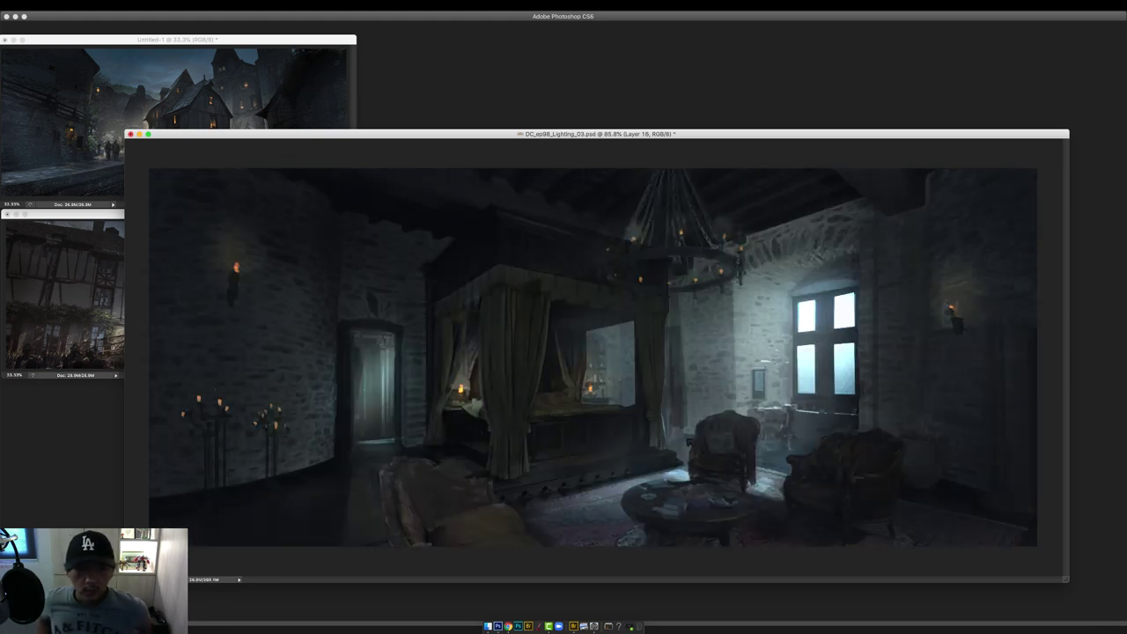
# Add a new layer, flip the canvas back and paint rim light on the back of the armchair near the window.
pyautogui.press('Tab')
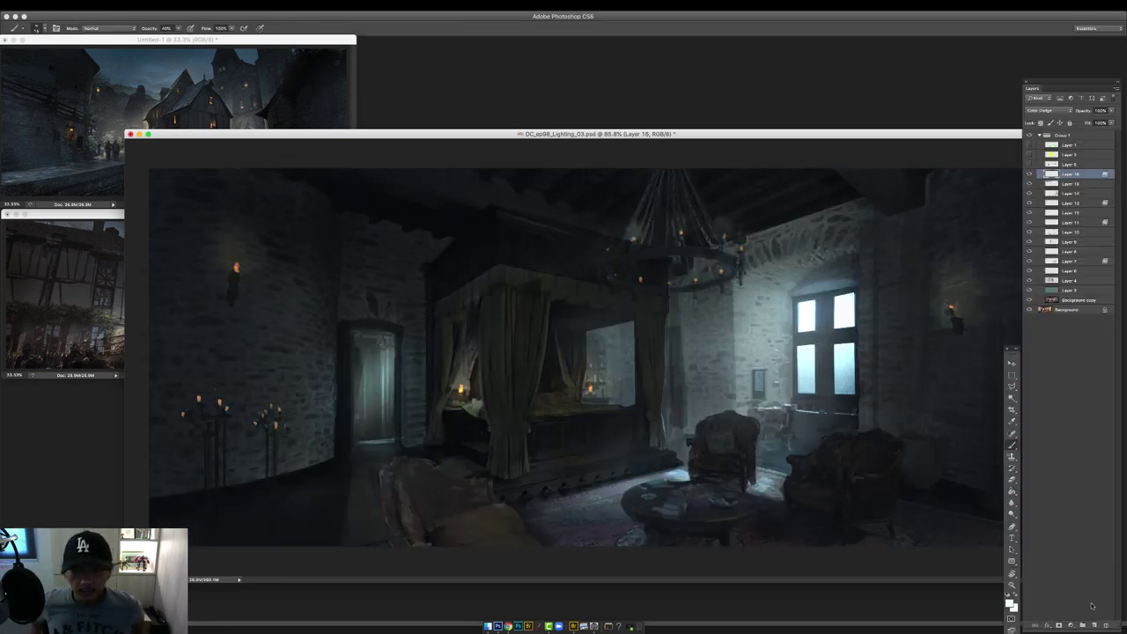
pyautogui.click(1099, 624)
pyautogui.press('Tab')
pyautogui.press('super+shift+h')
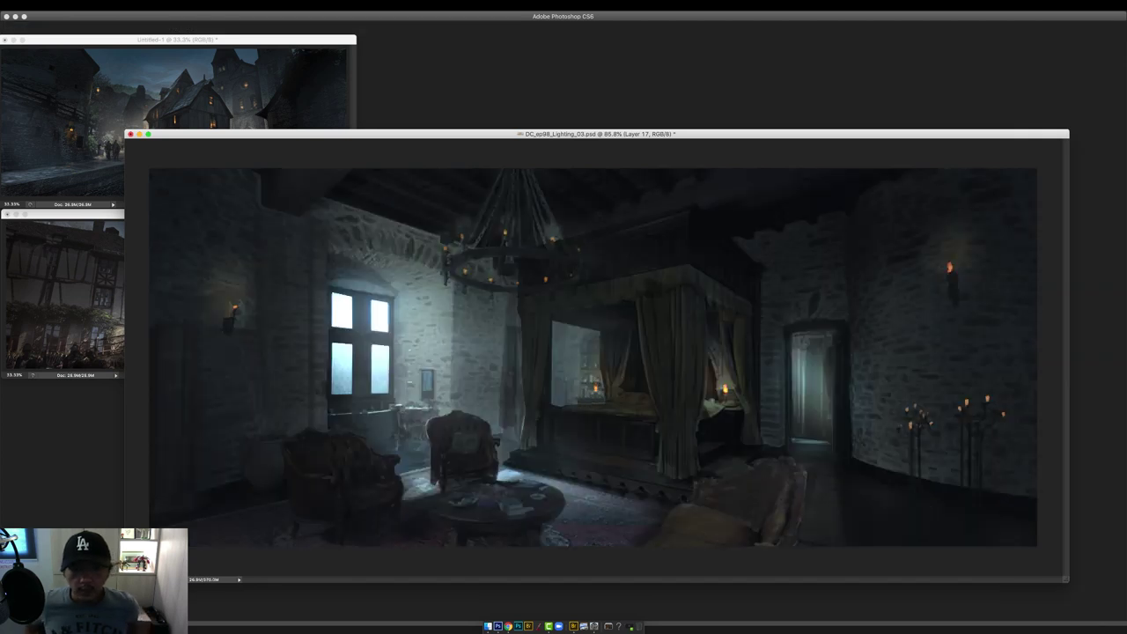
pyautogui.moveTo(453, 415); pyautogui.dragTo(463, 414)
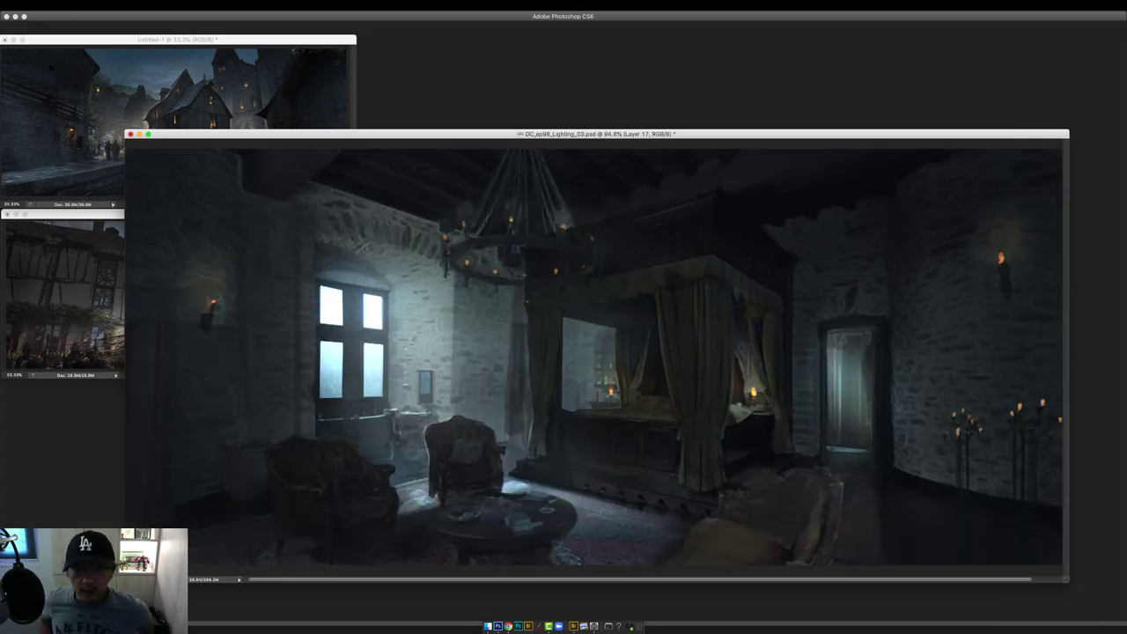
# Sample the bedside candle's orange and paint warm candlelight over the bedding, varying the brush opacity from 60% to 10%.
pyautogui.press('Tab')
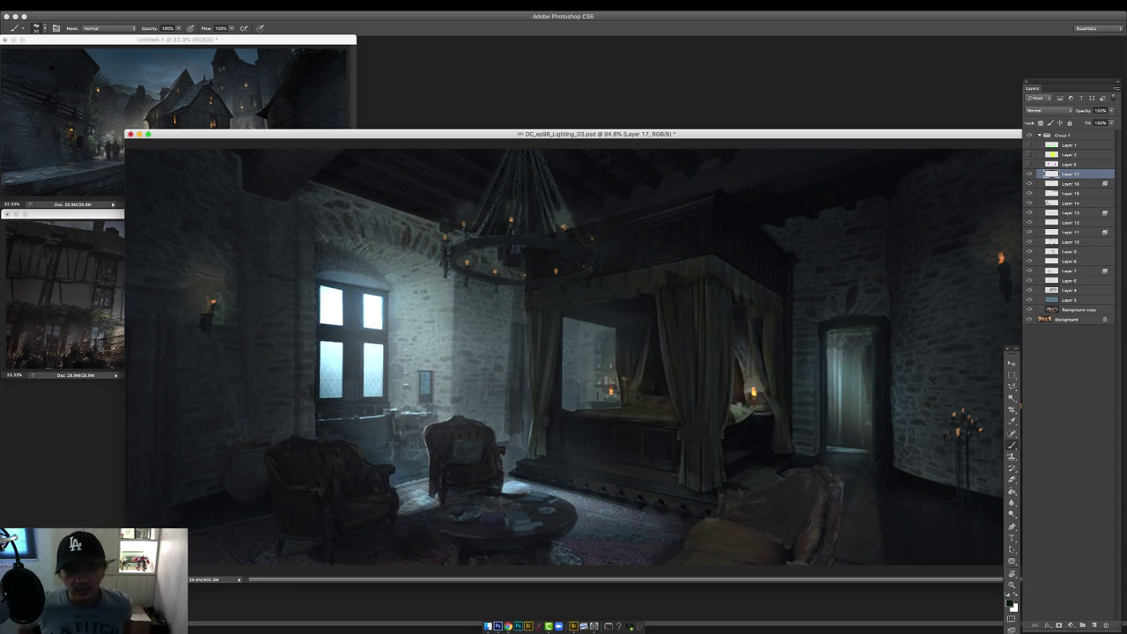
pyautogui.press('4')
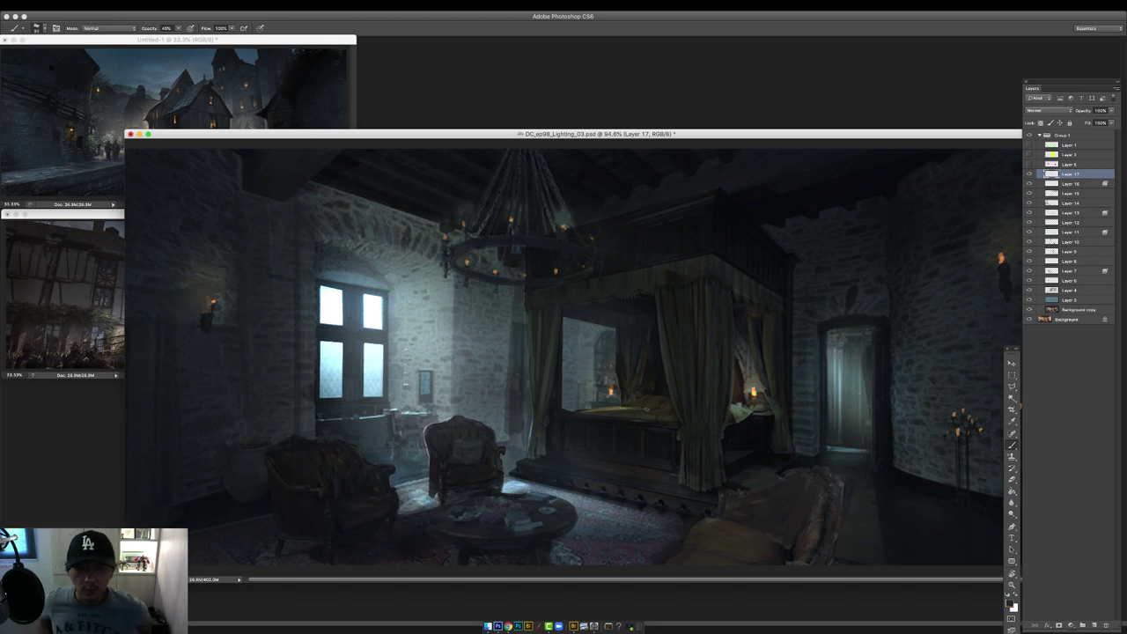
pyautogui.keyDown('alt'); pyautogui.click(609, 390); pyautogui.keyUp('alt')
pyautogui.press('6')
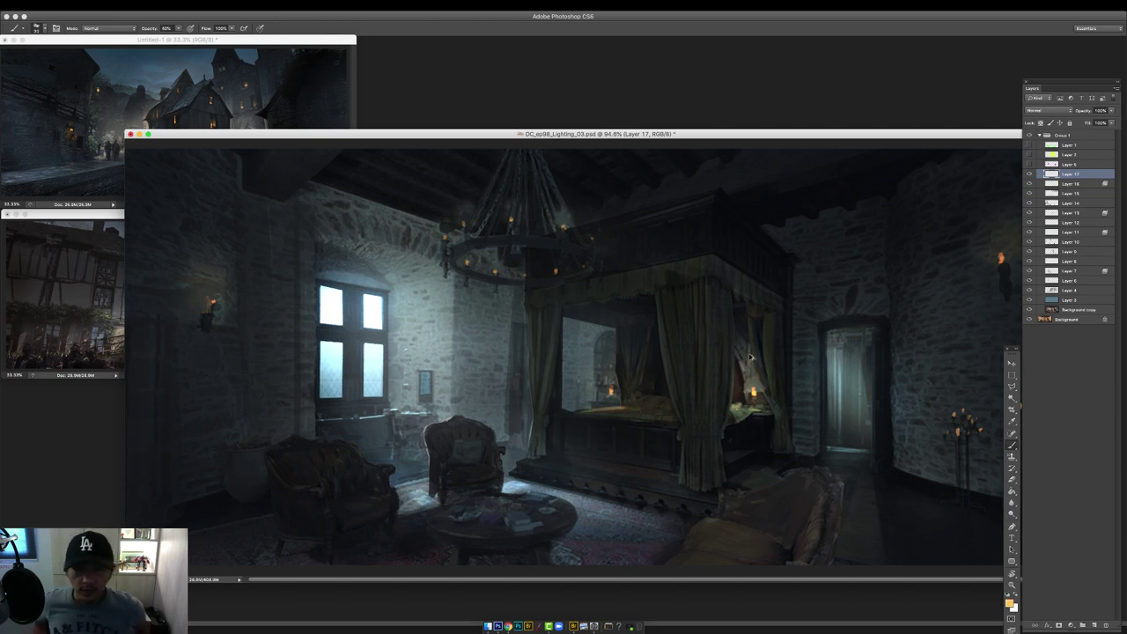
pyautogui.press('1')
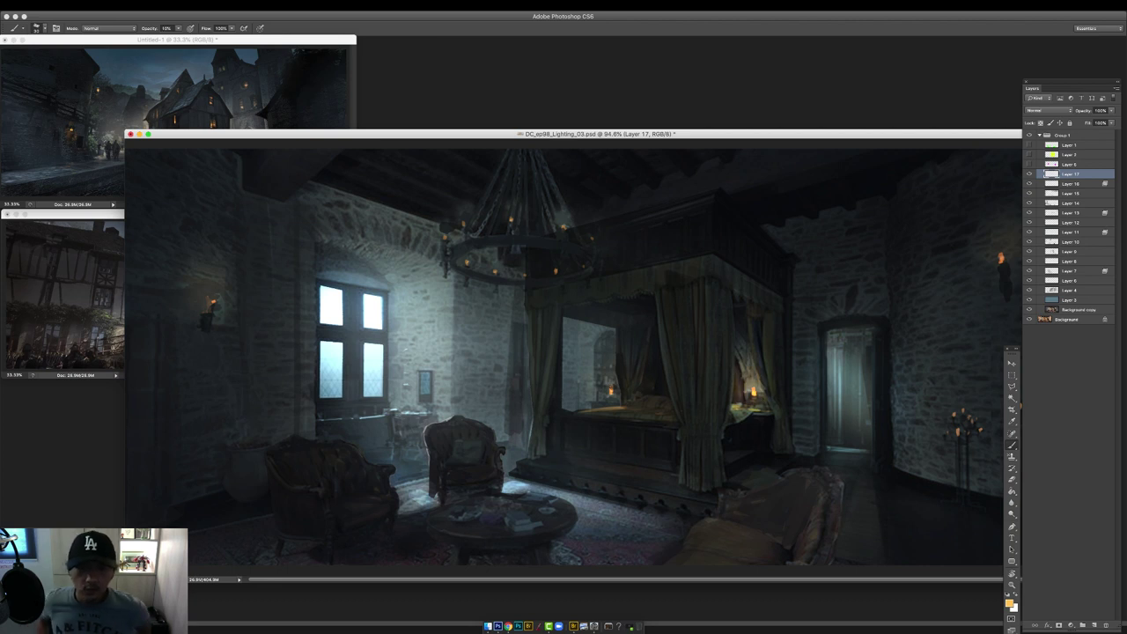
pyautogui.press('Tab')
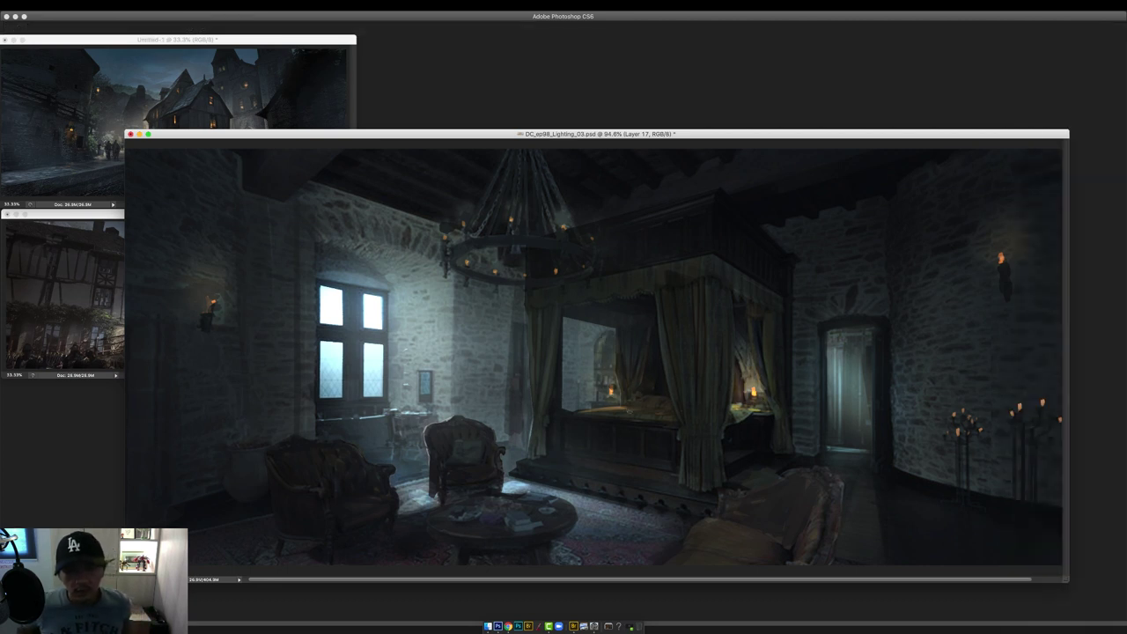
# Extend the warm candle glow onto the inner bed curtains and the edge of the bed opening with different brushes.
pyautogui.rightClick(629, 411)
pyautogui.click(613, 393)
pyautogui.keyDown('alt'); pyautogui.click(612, 392); pyautogui.keyUp('alt')
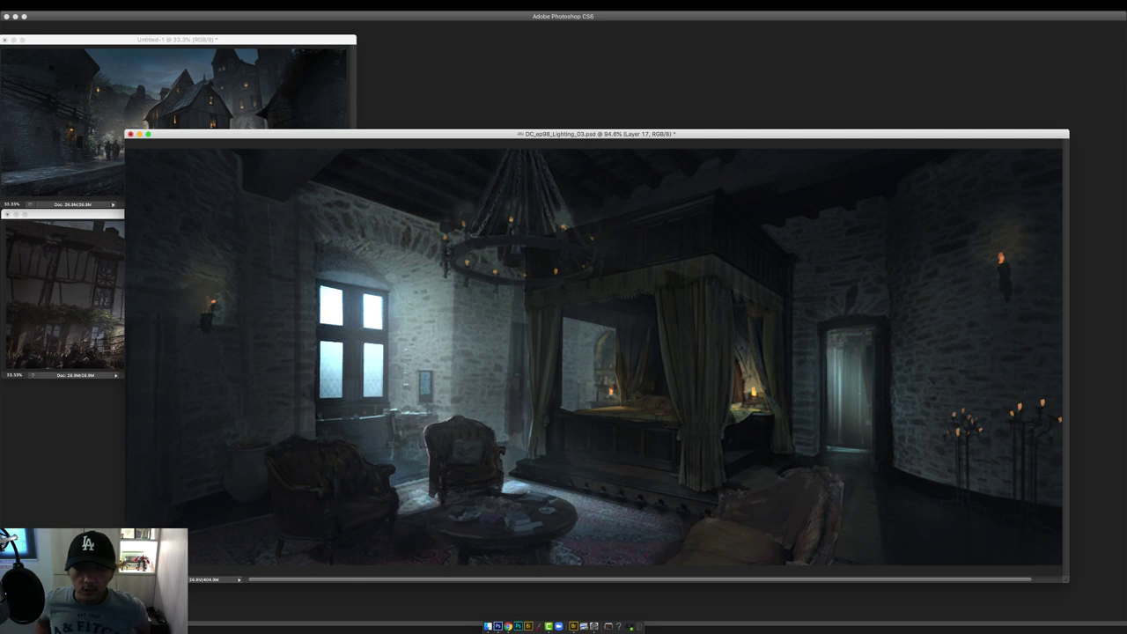
pyautogui.rightClick(666, 321)
pyautogui.click(662, 342)
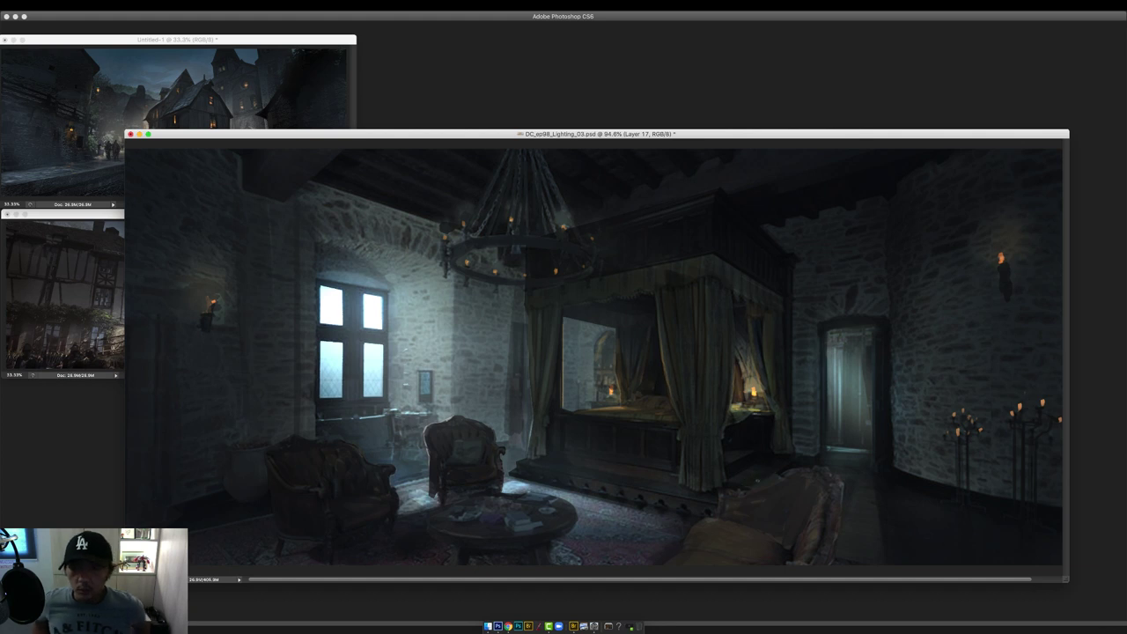
# Lasso the area between the bed and the foreground sofa and brush soft haze around it with a large brush.
pyautogui.moveTo(763, 489); pyautogui.dragTo(662, 511)
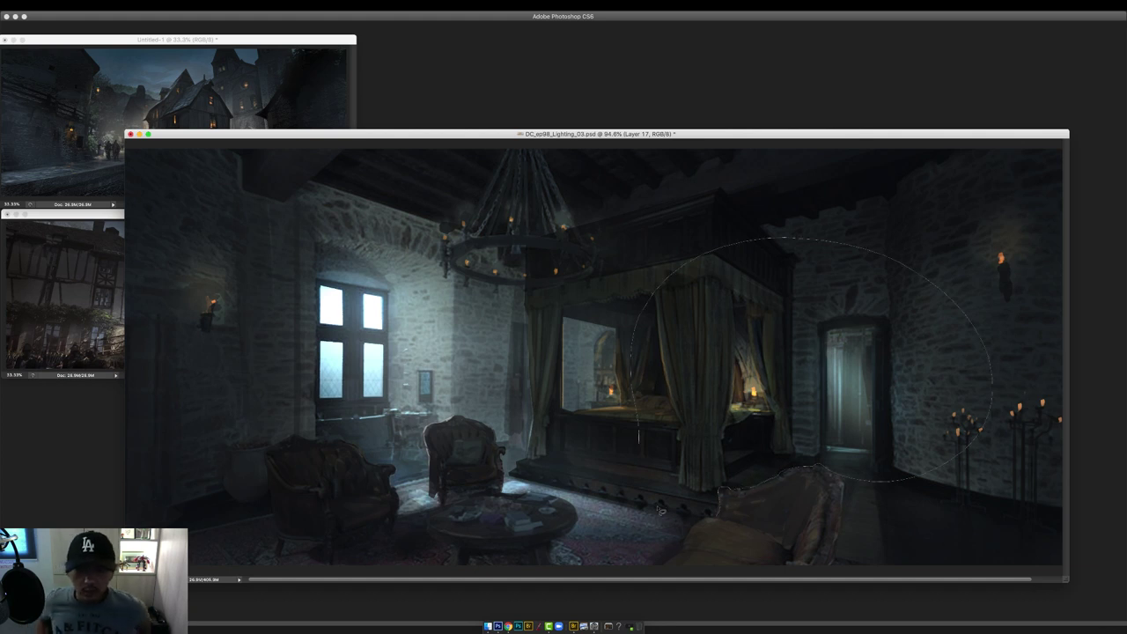
pyautogui.press('b')
pyautogui.rightClick(796, 442)
pyautogui.moveTo(847, 432); pyautogui.dragTo(785, 432)
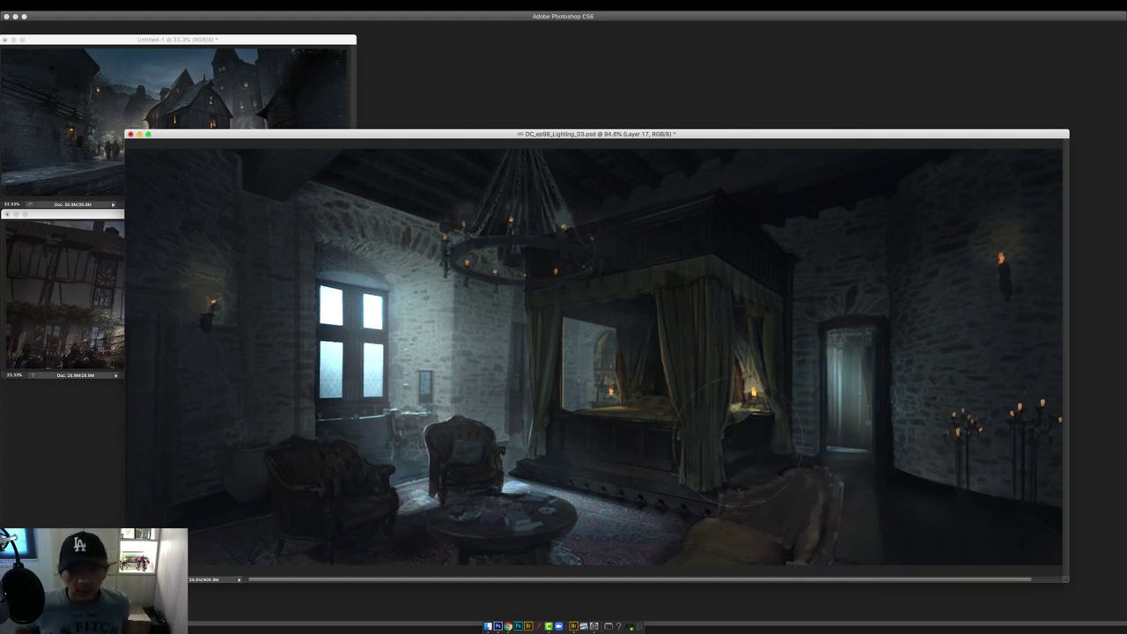
# Brush soft glow around the candelabra candles with a smaller brush and haze over the armchairs with a larger one.
pyautogui.press('[')
pyautogui.press('[')
pyautogui.press('[')
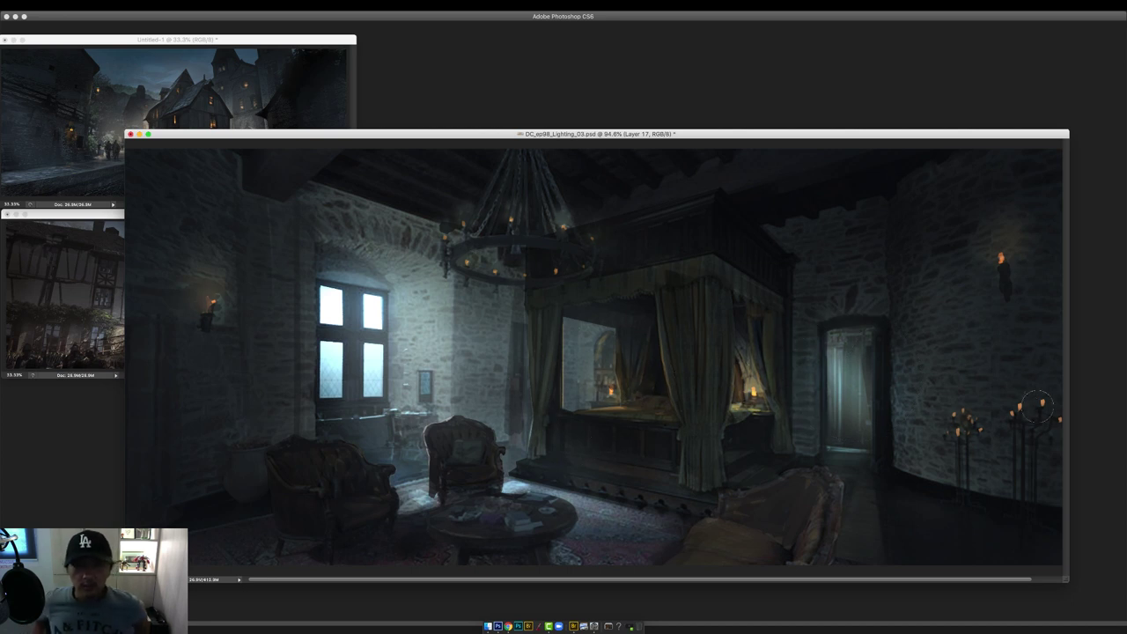
pyautogui.press(']')
pyautogui.press(']')
pyautogui.press(']')
pyautogui.press(']')
pyautogui.press(']')
pyautogui.moveTo(359, 442)
pyautogui.mouseDown()
pyautogui.moveTo(453, 445)
pyautogui.moveTo(381, 472)
pyautogui.moveTo(471, 457)
pyautogui.mouseUp()
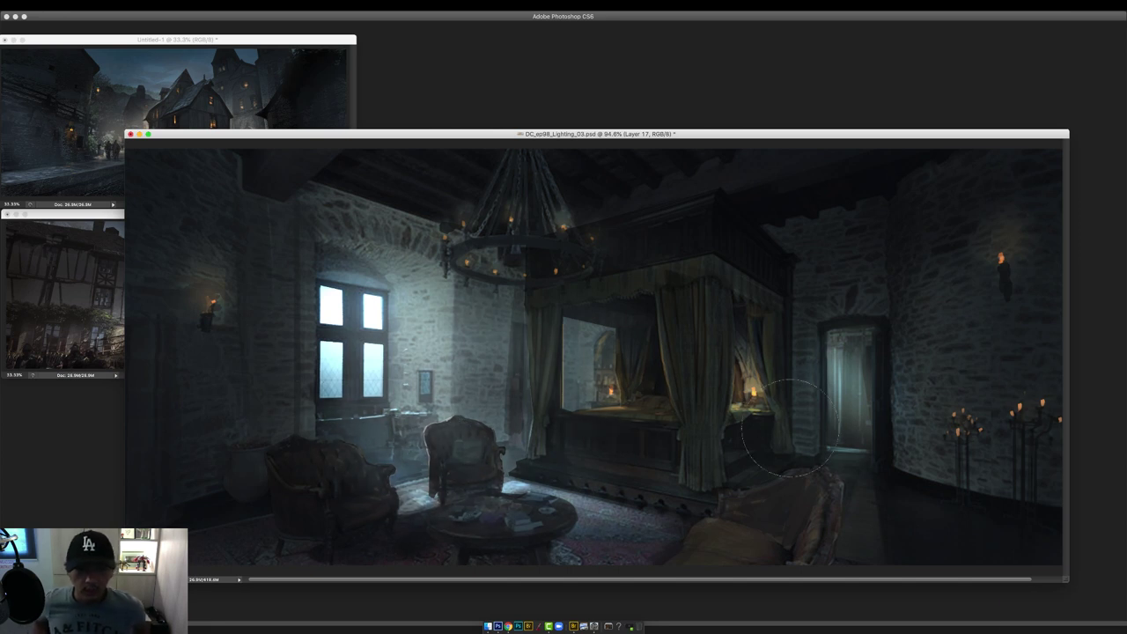
# Enlarge the document window and add a Color Balance adjustment layer, adjusting its midtone sliders.
pyautogui.moveTo(1066, 579); pyautogui.dragTo(1125, 572)
pyautogui.moveTo(783, 134); pyautogui.dragTo(724, 135)
pyautogui.press('Tab')
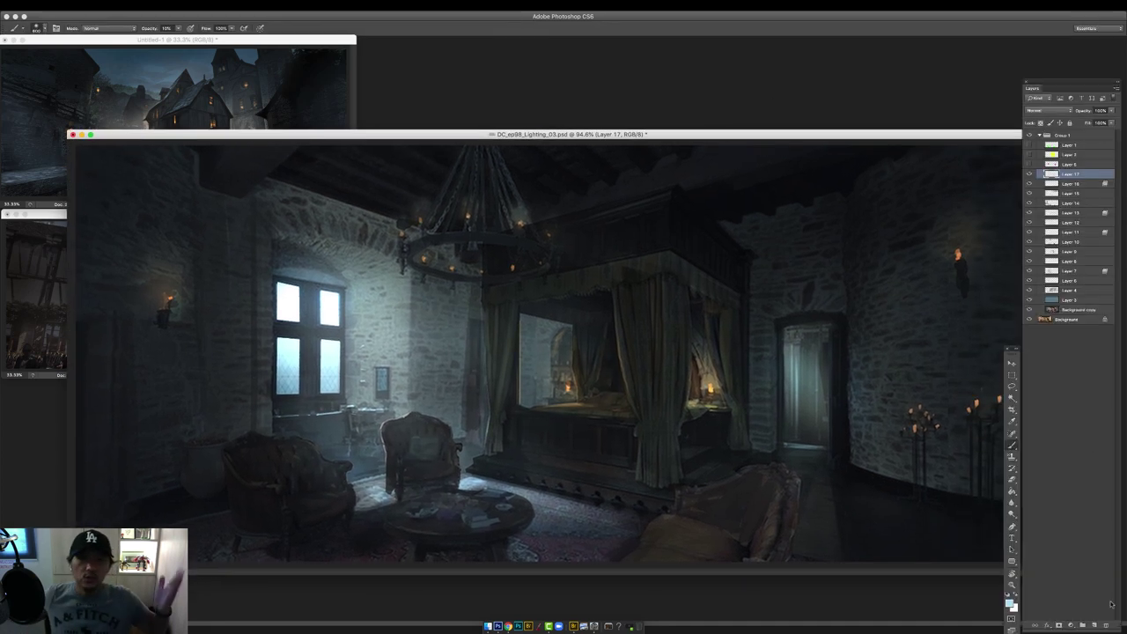
pyautogui.click(1070, 625)
pyautogui.click(1086, 550)
pyautogui.moveTo(578, 215)
pyautogui.mouseDown()
pyautogui.moveTo(583, 188)
pyautogui.moveTo(574, 214)
pyautogui.moveTo(581, 202)
pyautogui.mouseUp()
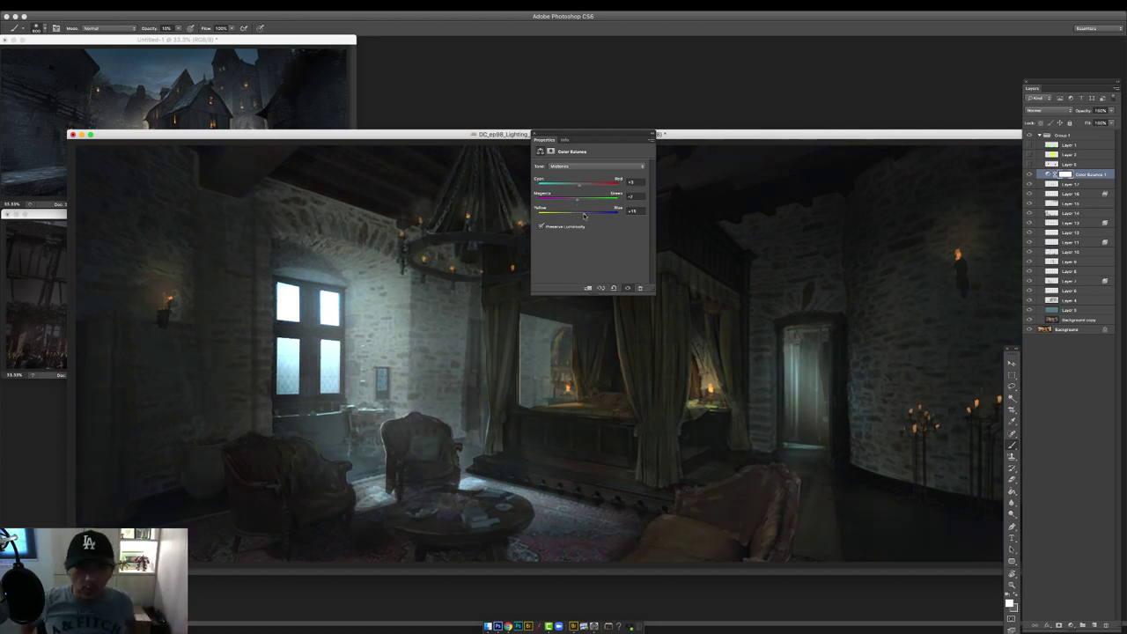
pyautogui.moveTo(576, 215); pyautogui.dragTo(574, 215)
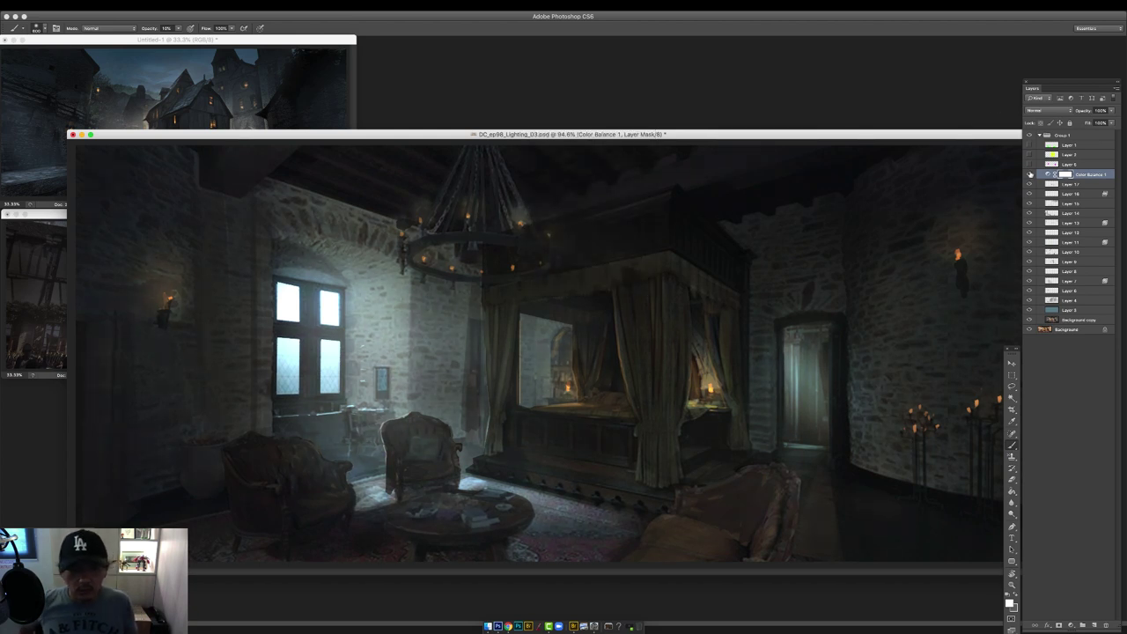
# Widen the document window and add a new Color Dodge layer above the Color Balance adjustment.
pyautogui.press('Tab')
pyautogui.moveTo(1070, 572); pyautogui.dragTo(1093, 574)
pyautogui.rightClick(655, 405)
pyautogui.press('Escape')
pyautogui.press('Tab')
pyautogui.press('Tab')
pyautogui.press('super+shift+alt+n')
pyautogui.press('Tab')
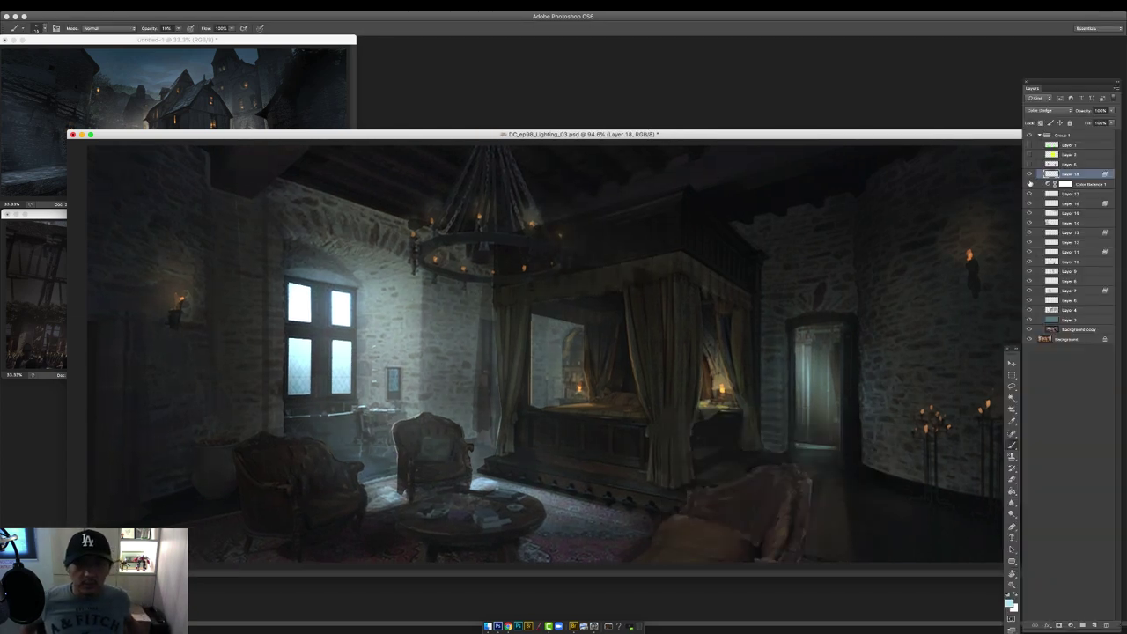
# Add a Levels adjustment layer above the Color Balance layer, shift its highlight slider and compare the image with and without it.
pyautogui.press('Tab')
pyautogui.press('super+minus')
pyautogui.press('super+minus')
pyautogui.press('Tab')
pyautogui.click(1092, 184)
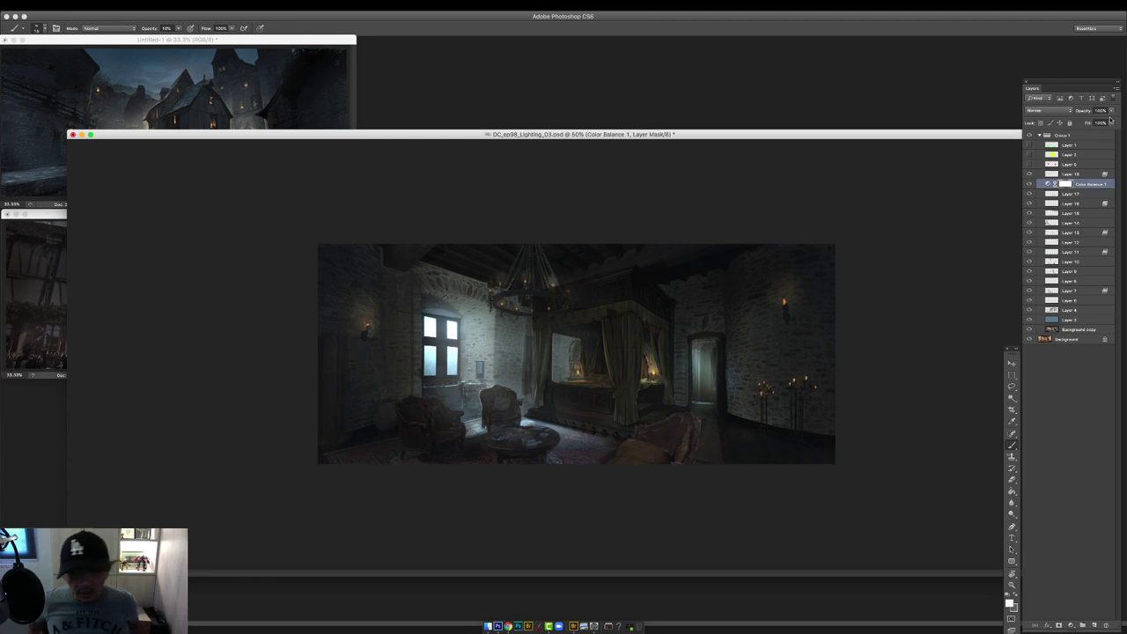
pyautogui.click(1071, 625)
pyautogui.click(1083, 518)
pyautogui.moveTo(643, 228); pyautogui.dragTo(592, 229)
pyautogui.click(651, 134)
pyautogui.click(1029, 184)
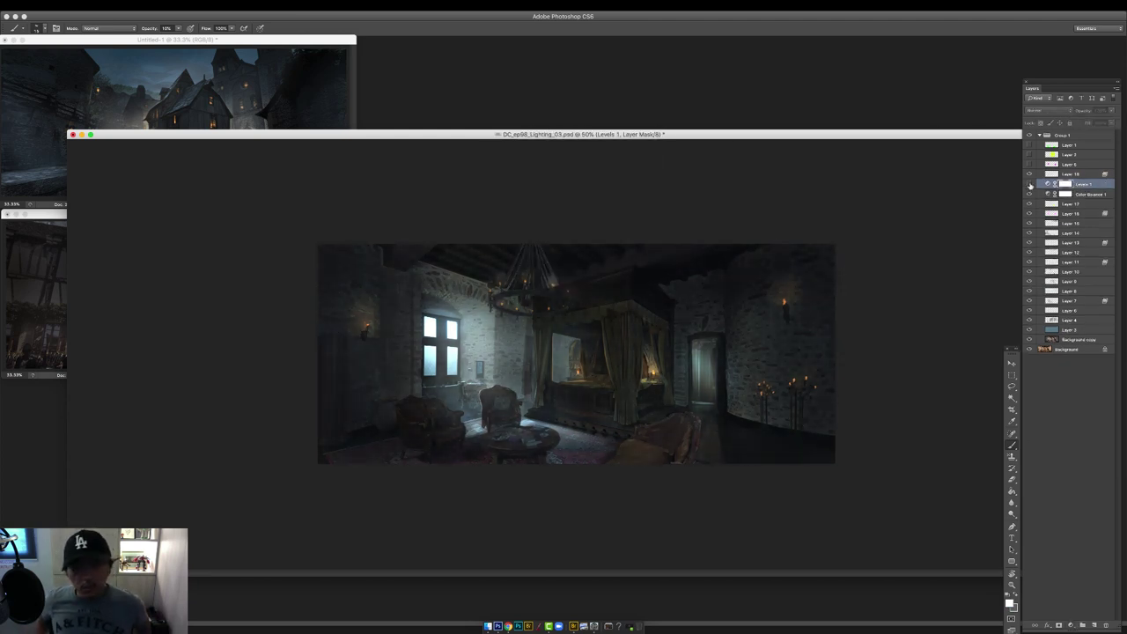
pyautogui.click(1029, 184)
# Lower the opacity of the Levels adjustment and reselect the Color Dodge layer above it.
pyautogui.moveTo(1111, 111); pyautogui.dragTo(1106, 122)
pyautogui.click(1070, 174)
pyautogui.press('Tab')
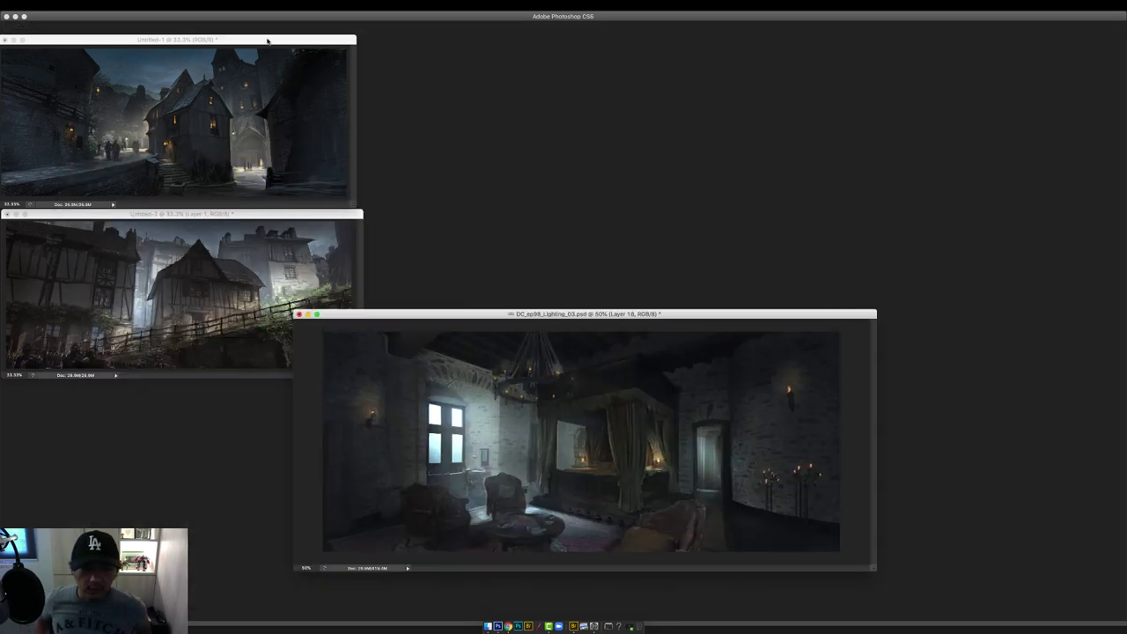
# Arrange and enlarge the bedroom document beside the two reference paintings, and save the file.
pyautogui.moveTo(268, 41); pyautogui.dragTo(281, 42)
pyautogui.moveTo(563, 315); pyautogui.dragTo(489, 122)
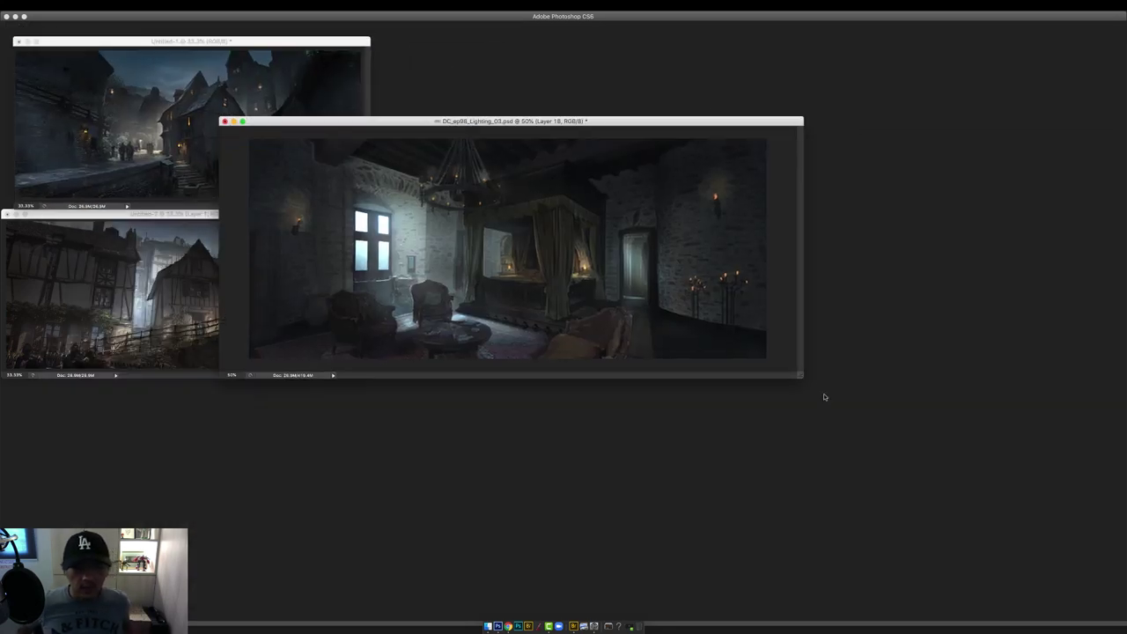
pyautogui.moveTo(803, 380); pyautogui.dragTo(1000, 530)
pyautogui.scroll(3, 610, 324)
pyautogui.press('super+s')
# Add a layer at the top of the group, fill it with black (000000), set it to Saturation blending and hide it.
pyautogui.press('Tab')
pyautogui.click(1077, 146)
pyautogui.click(1094, 626)
pyautogui.click(1010, 604)
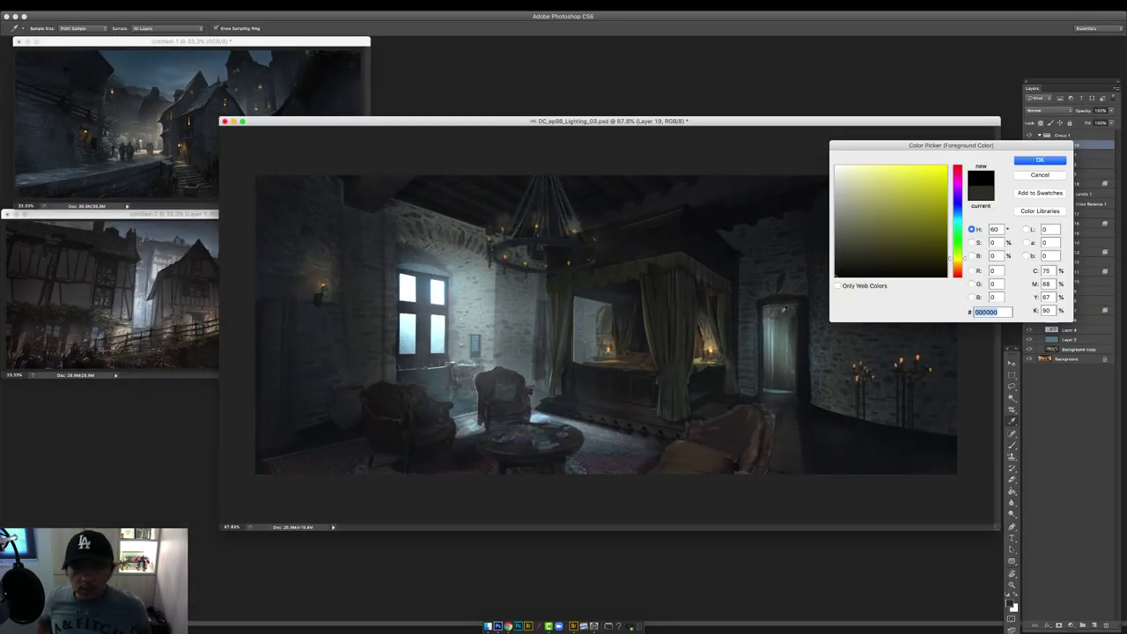
pyautogui.click(1039, 160)
pyautogui.press('g')
pyautogui.click(1048, 110)
pyautogui.click(1044, 275)
pyautogui.click(1029, 144)
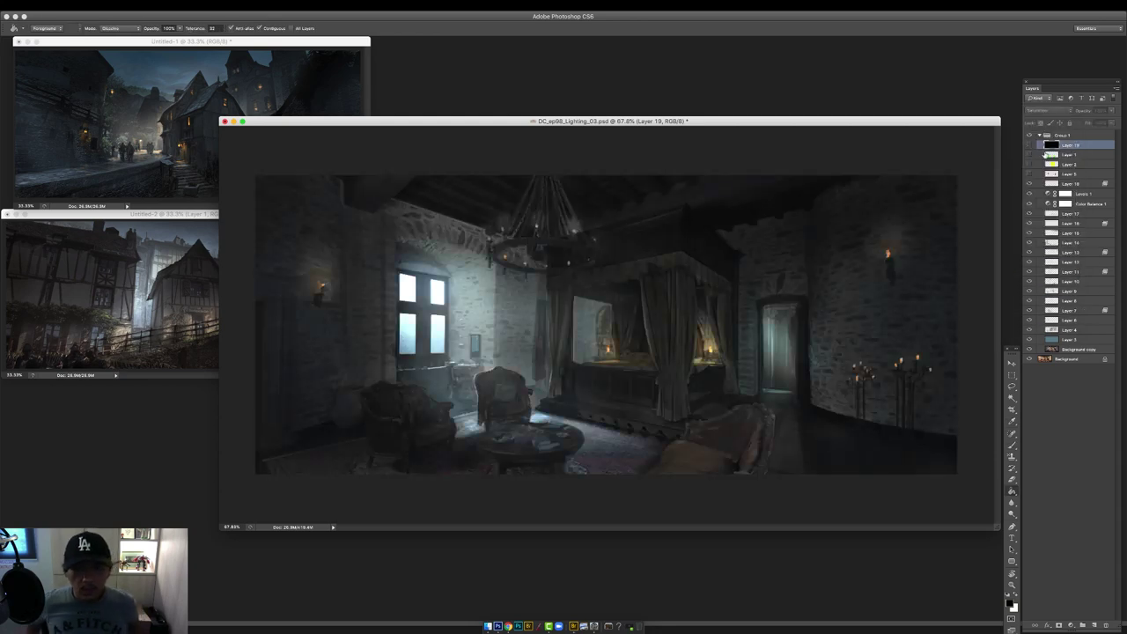
# On the Color Dodge layer, brighten the chandelier and candelabra flames and add warm reflections on the floor below the candelabras.
pyautogui.click(1067, 183)
pyautogui.press('b')
pyautogui.press('Tab')
pyautogui.press('super+0')
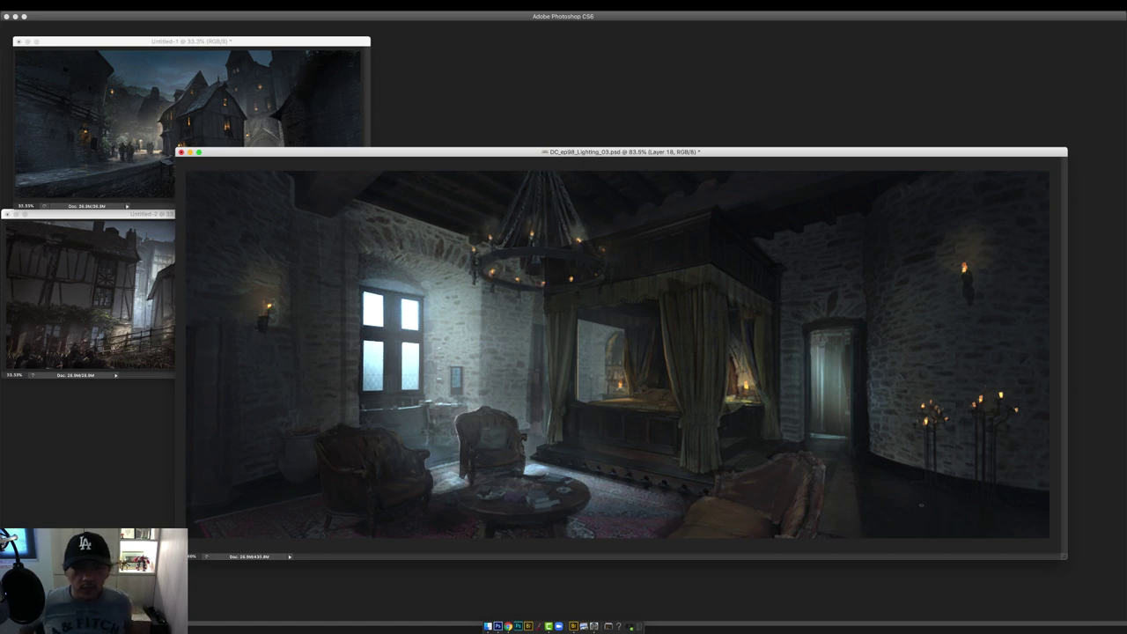
# Add a new normal layer and refine the doorway's light and frame with vertical brush strokes.
pyautogui.press('Tab')
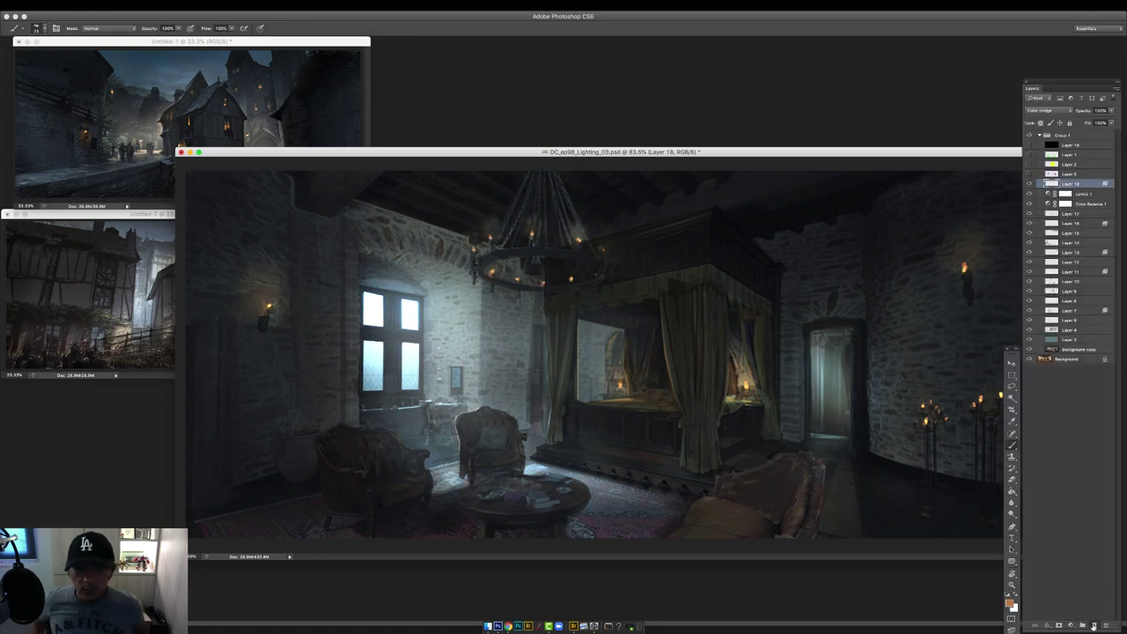
pyautogui.hotkey('ctrl', 'shift', 'alt', 'n')
pyautogui.press('Tab')
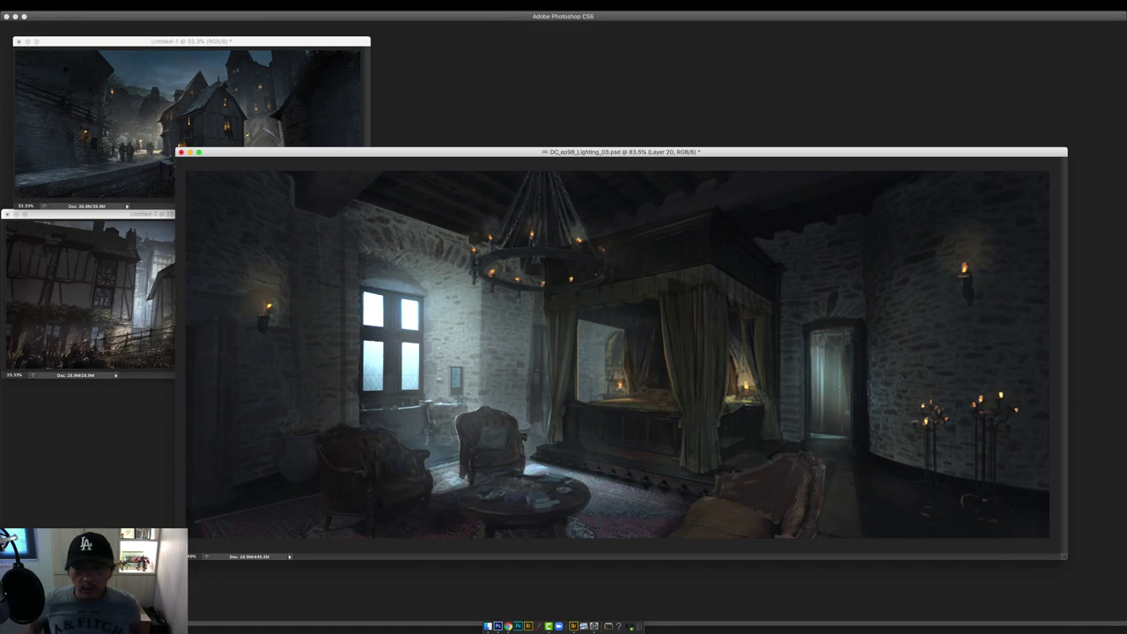
pyautogui.moveTo(831, 368); pyautogui.dragTo(828, 425)
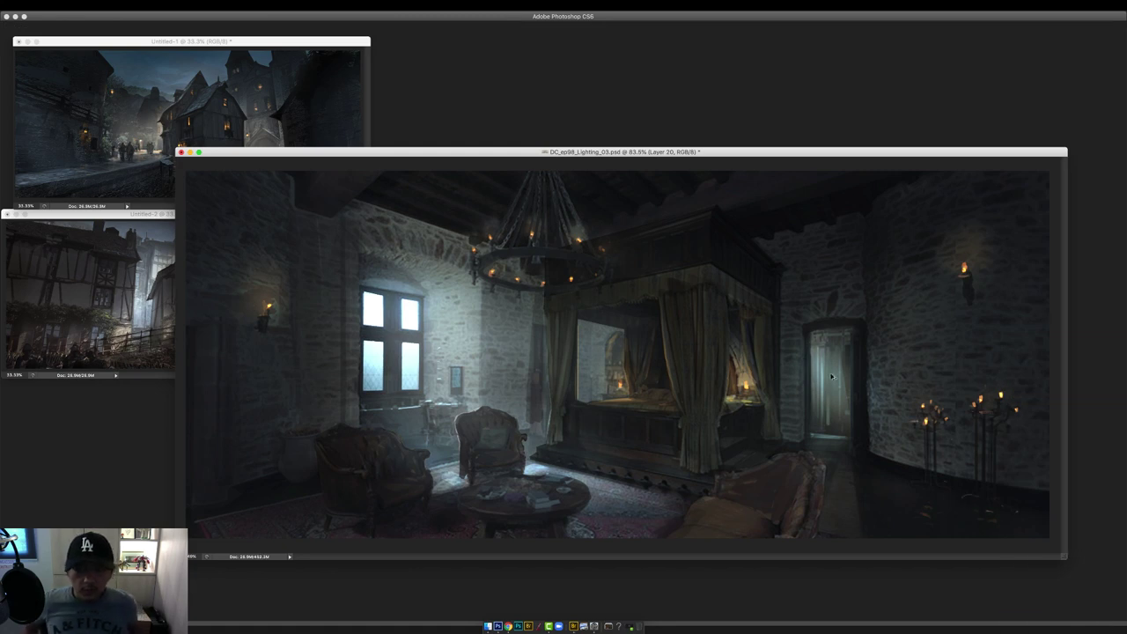
pyautogui.moveTo(804, 343); pyautogui.dragTo(803, 411)
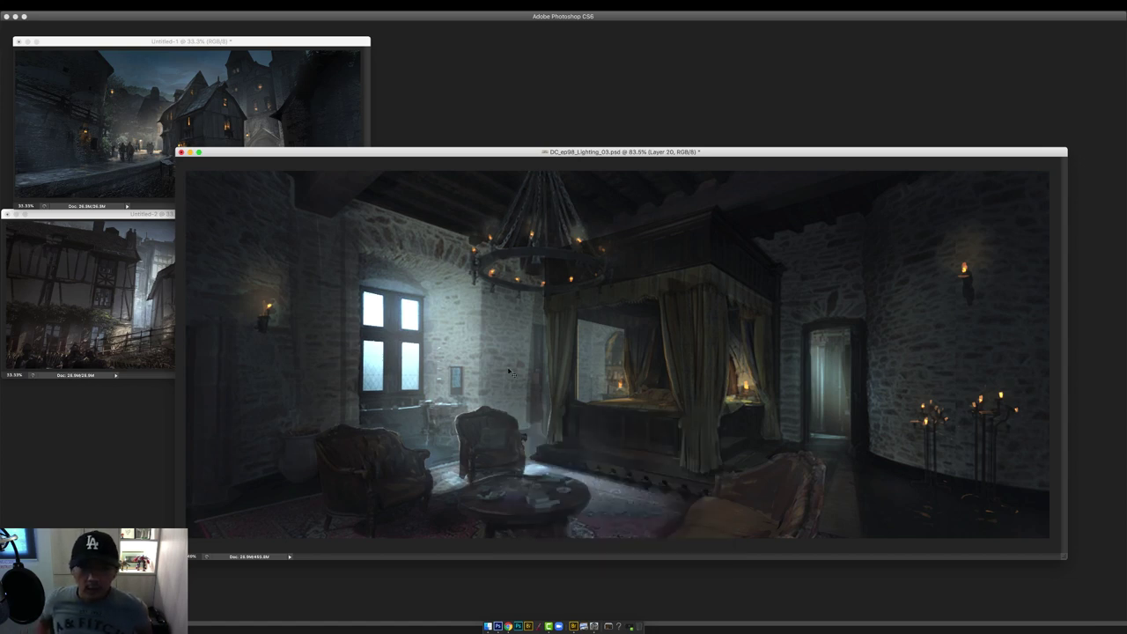
# Flip the canvas horizontally and brush soft cool light around the window with another brush.
pyautogui.rightClick(604, 396)
pyautogui.press('F2')
pyautogui.moveTo(774, 328)
pyautogui.mouseDown()
pyautogui.moveTo(818, 393)
pyautogui.moveTo(859, 324)
pyautogui.mouseUp()
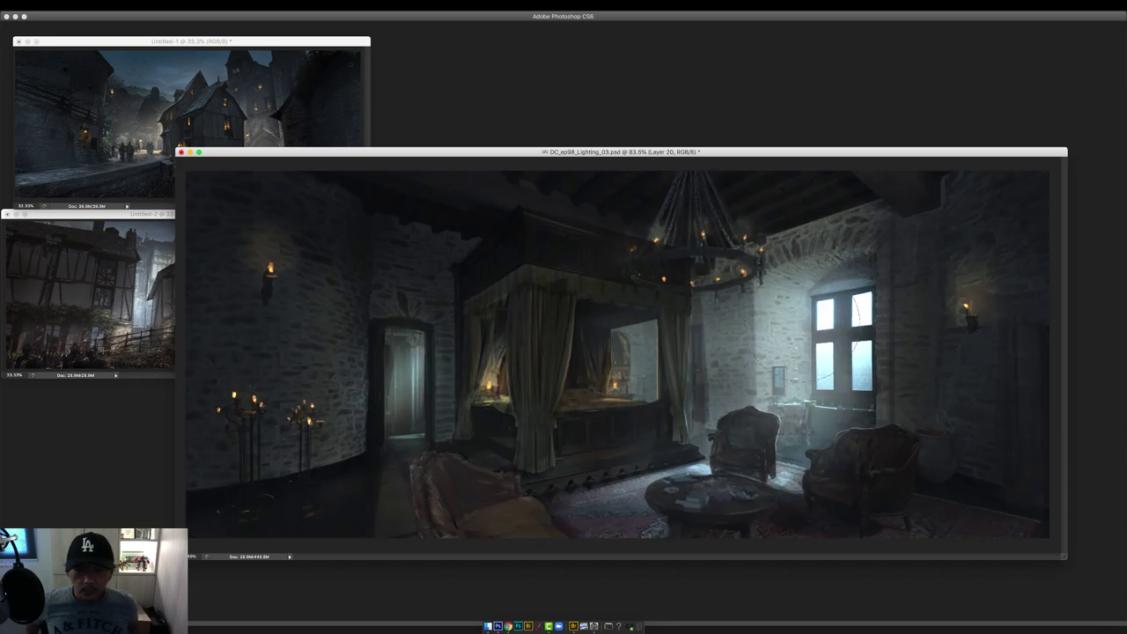
pyautogui.press('Tab')
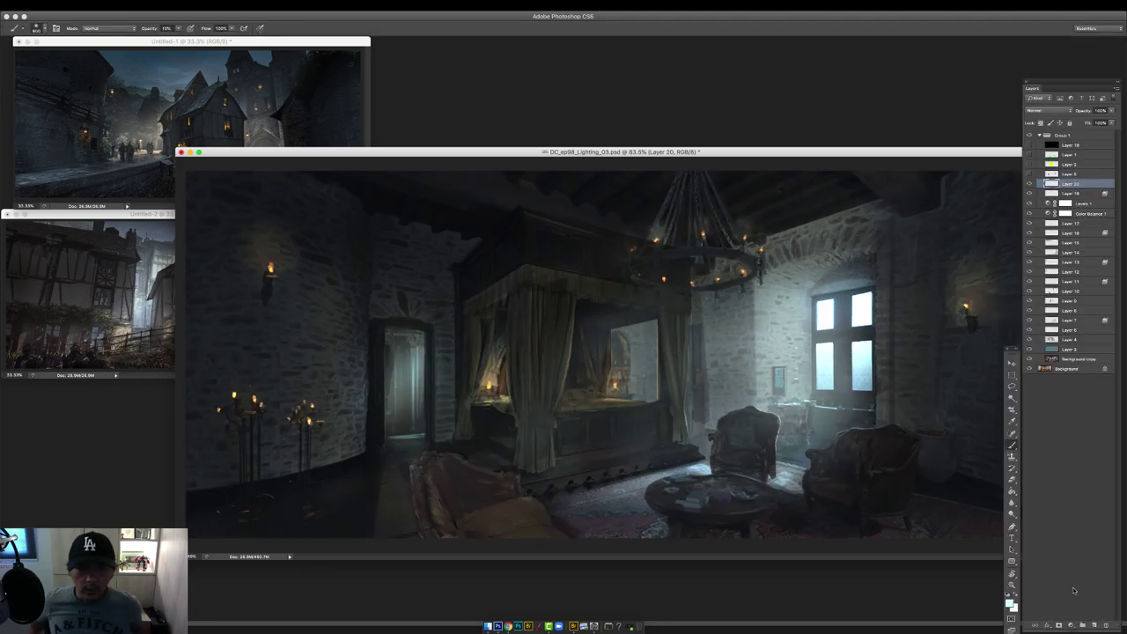
# Add a new Multiply layer below the hidden layers and softly darken the stone walls and room edges with broad brush strokes.
pyautogui.click(1094, 625)
pyautogui.click(1047, 111)
pyautogui.click(1046, 137)
pyautogui.moveTo(875, 154); pyautogui.dragTo(808, 147)
pyautogui.press('super+minus')
pyautogui.rightClick(692, 289)
pyautogui.doubleClick(855, 362)
pyautogui.press('[')
pyautogui.press('[')
pyautogui.press('[')
pyautogui.press('[')
pyautogui.press('[')
pyautogui.press('[')
pyautogui.press('[')
pyautogui.press('[')
pyautogui.press('[')
pyautogui.press('[')
pyautogui.press('[')
pyautogui.press('[')
pyautogui.press('[')
pyautogui.press('[')
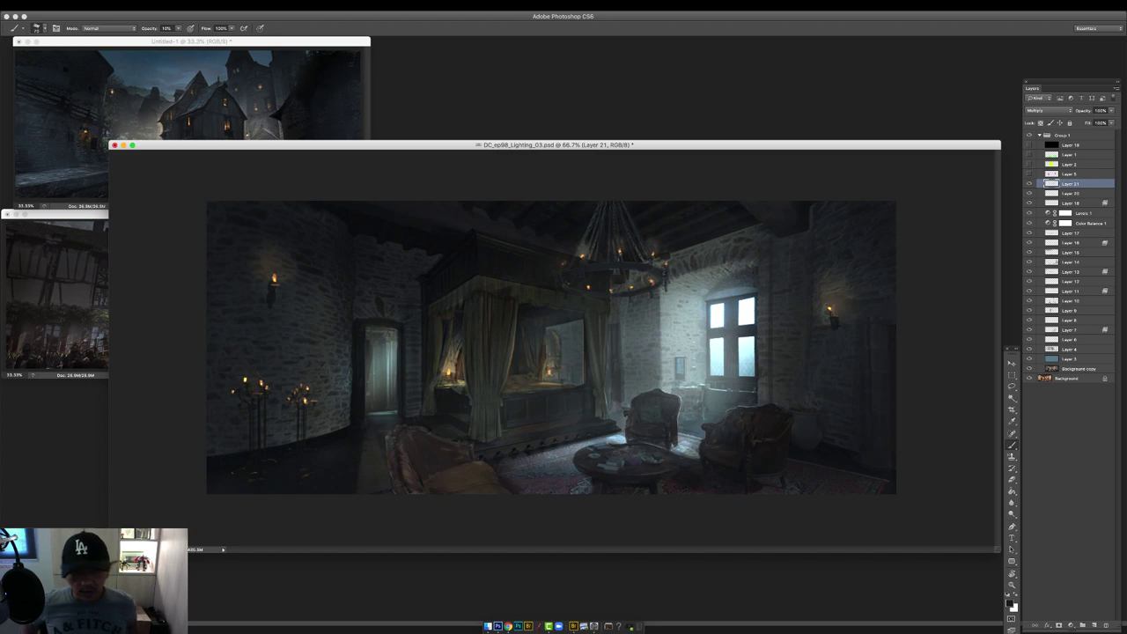
pyautogui.rightClick(290, 289)
pyautogui.doubleClick(332, 359)
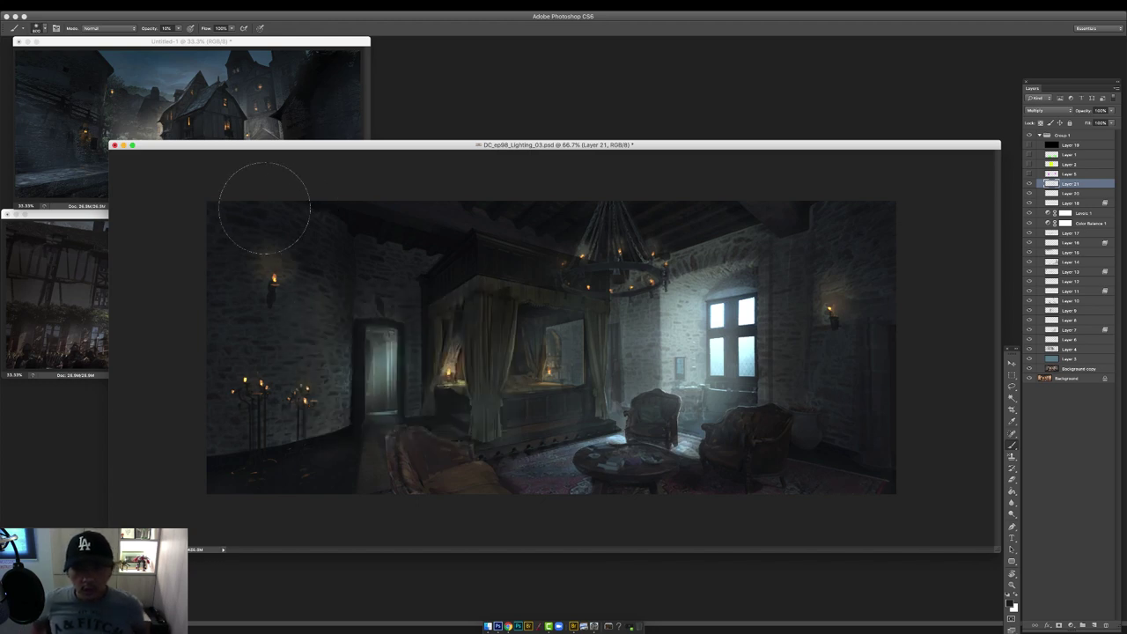
pyautogui.rightClick(352, 279)
pyautogui.doubleClick(382, 352)
pyautogui.keyDown('super'); pyautogui.click(337, 353); pyautogui.keyUp('super')
# Add a new normal layer, flip the canvas horizontally and touch up the room with sampled colours, setting the brush opacity to 40%.
pyautogui.click(1094, 625)
pyautogui.press('0')
pyautogui.press('super+0')
pyautogui.keyDown('alt'); pyautogui.click(778, 385); pyautogui.keyUp('alt')
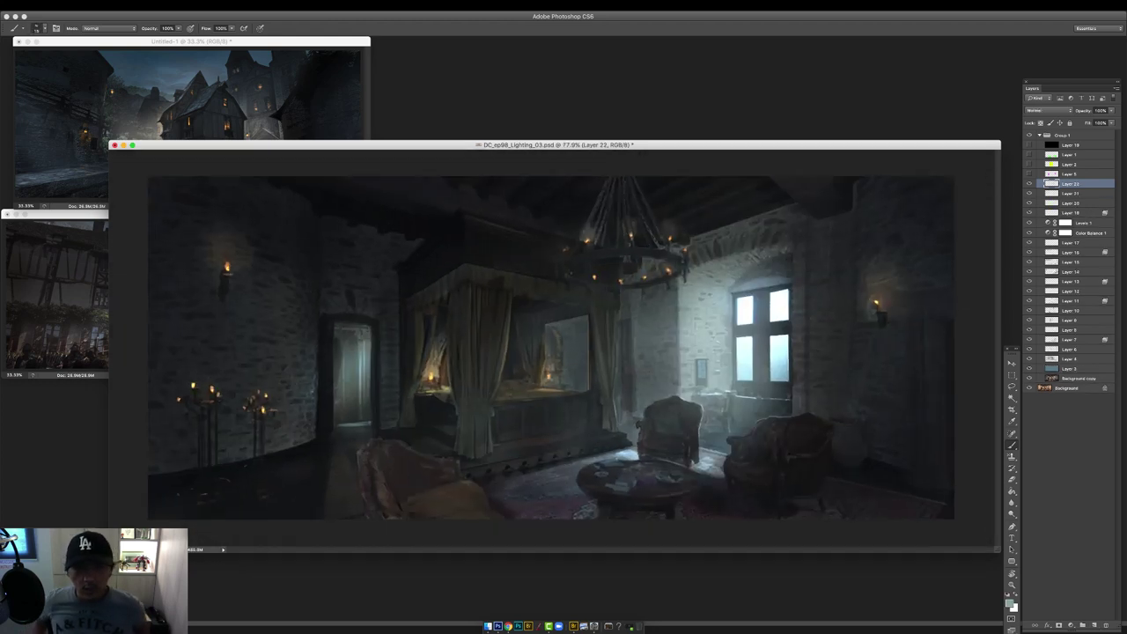
pyautogui.press('F2')
pyautogui.rightClick(804, 381)
pyautogui.doubleClick(843, 451)
pyautogui.press('4')
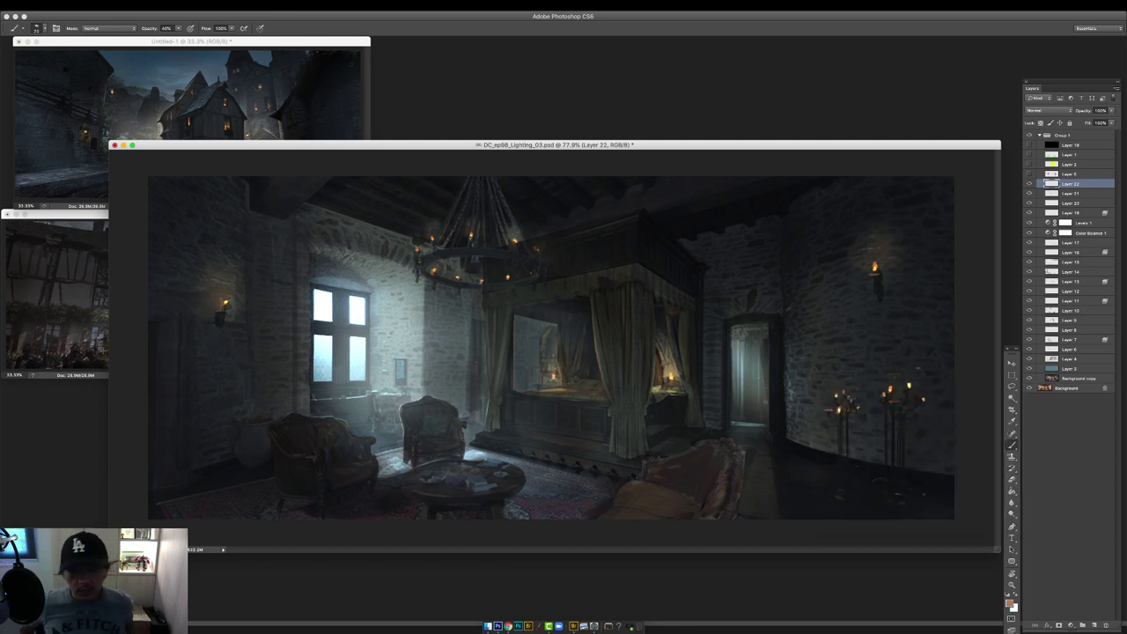
# On the Color Dodge layer, brush a soft warm glow around the candelabras and reselect the new normal layer.
pyautogui.click(1067, 213)
pyautogui.rightClick(899, 320)
pyautogui.doubleClick(930, 389)
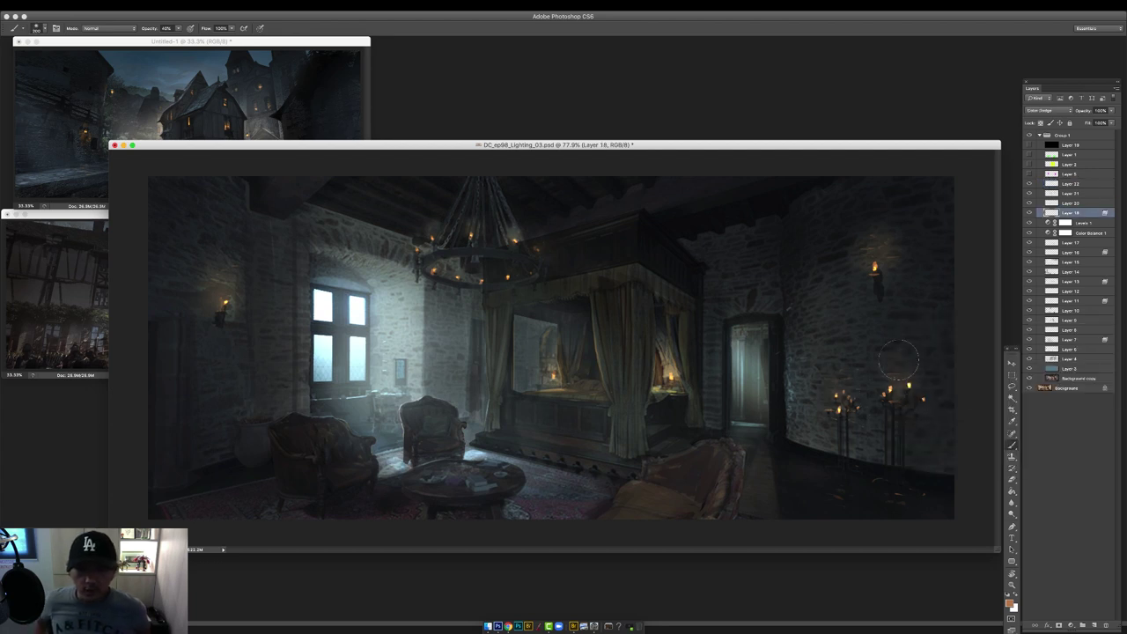
pyautogui.click(1070, 184)
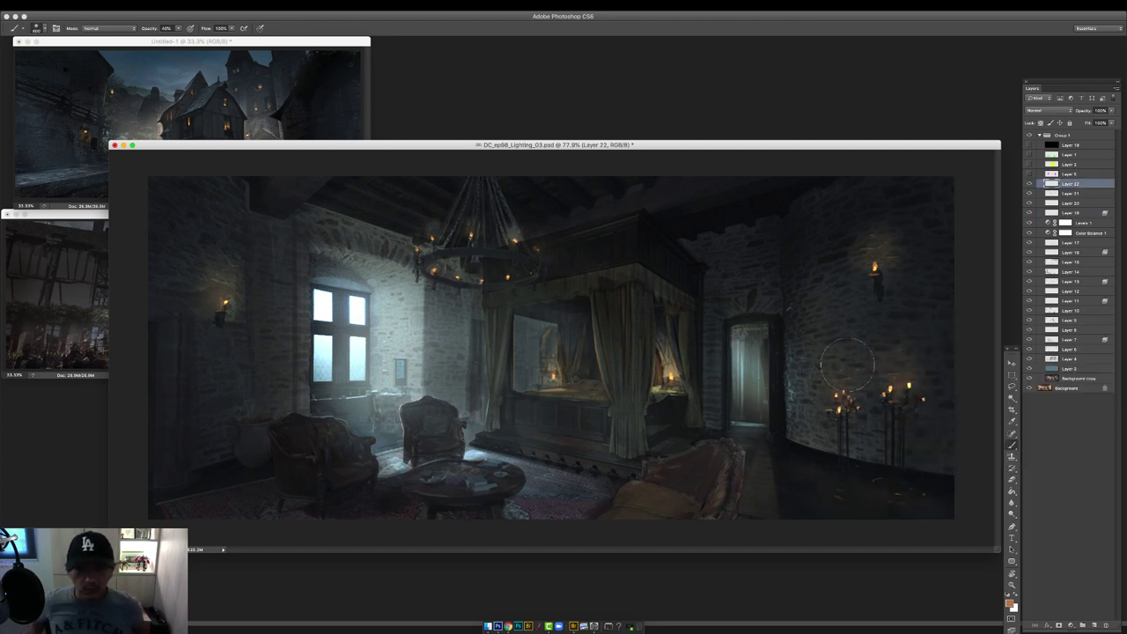
# Repaint the foreground sofa in darker, muted tones and tone down its bright red edge.
pyautogui.rightClick(801, 451)
pyautogui.click(869, 508)
pyautogui.press('Escape')
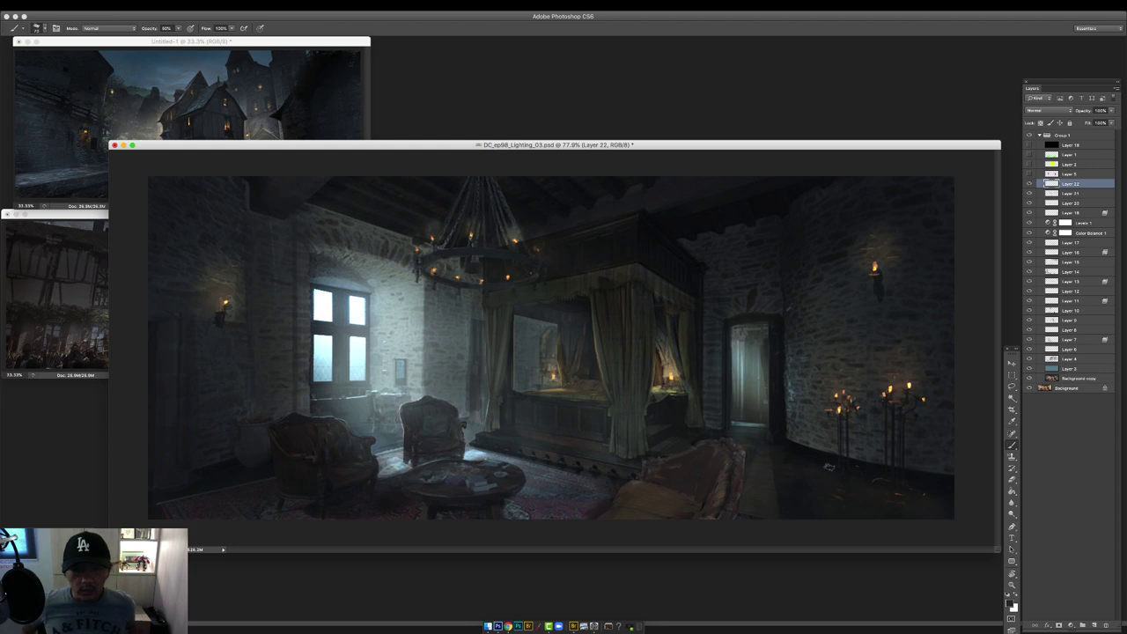
pyautogui.rightClick(722, 449)
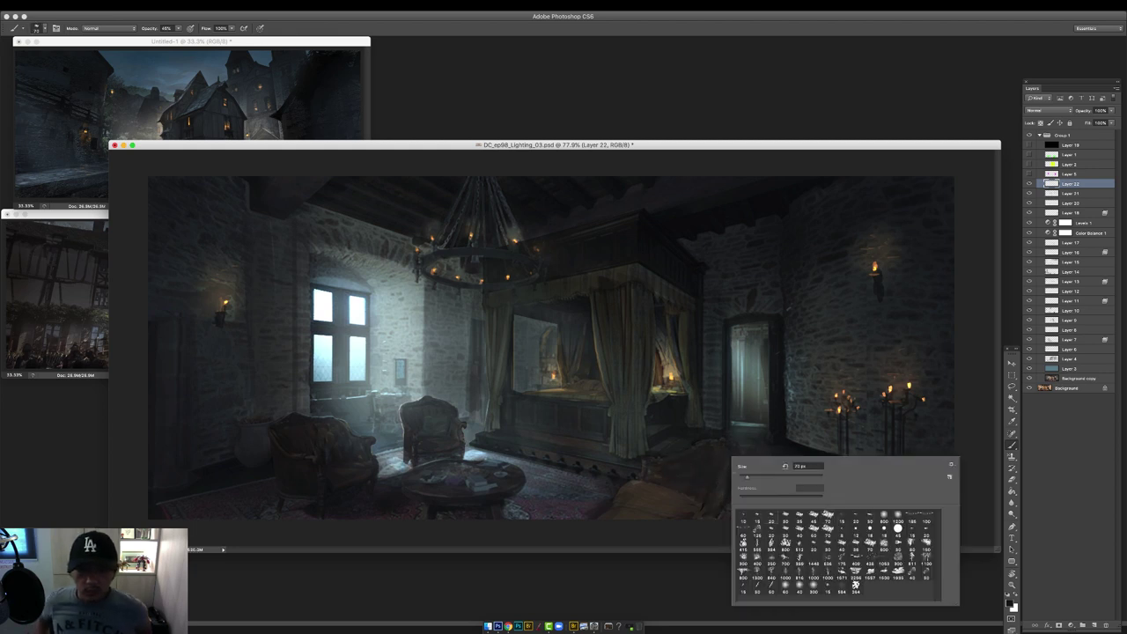
pyautogui.press('Escape')
pyautogui.press('l')
pyautogui.press('b')
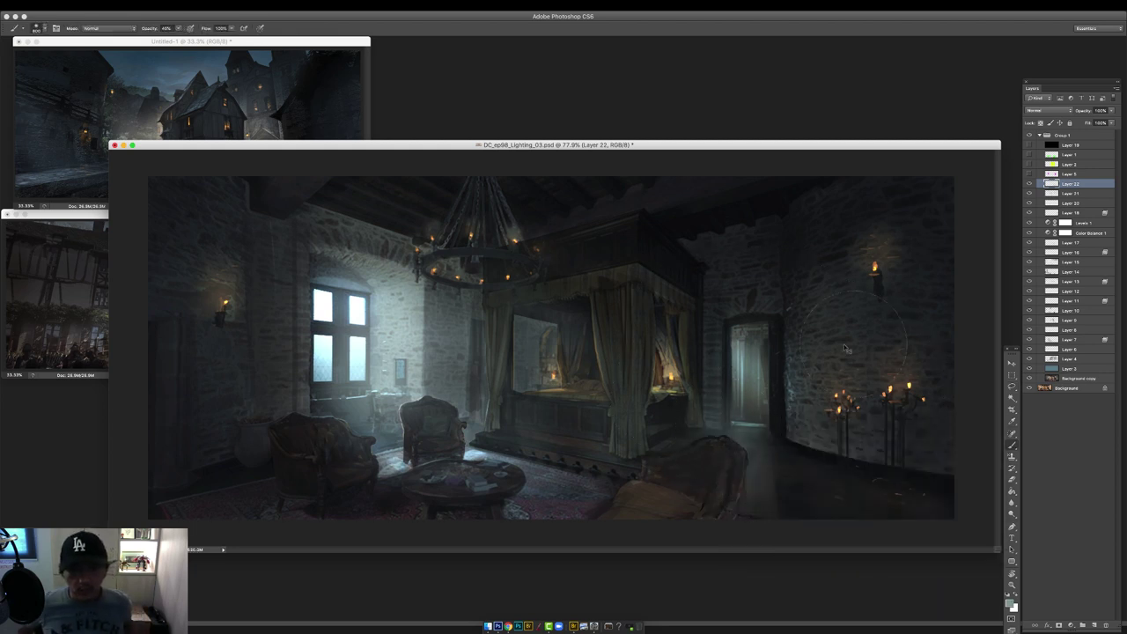
# Brush soft light onto the floor by the doorway and refine the chandelier and bed curtains with sampled colours at 40% opacity.
pyautogui.moveTo(732, 341); pyautogui.dragTo(819, 361)
pyautogui.rightClick(557, 350)
pyautogui.click(681, 478)
pyautogui.press('0')
pyautogui.keyDown('alt'); pyautogui.click(512, 358); pyautogui.keyUp('alt')
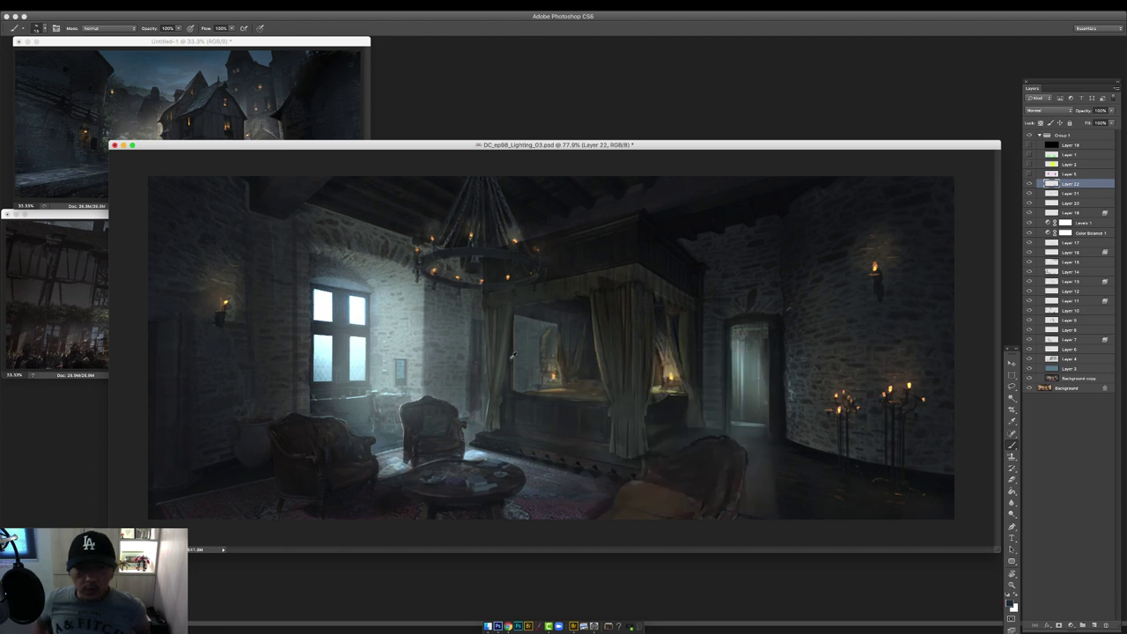
pyautogui.press('4')
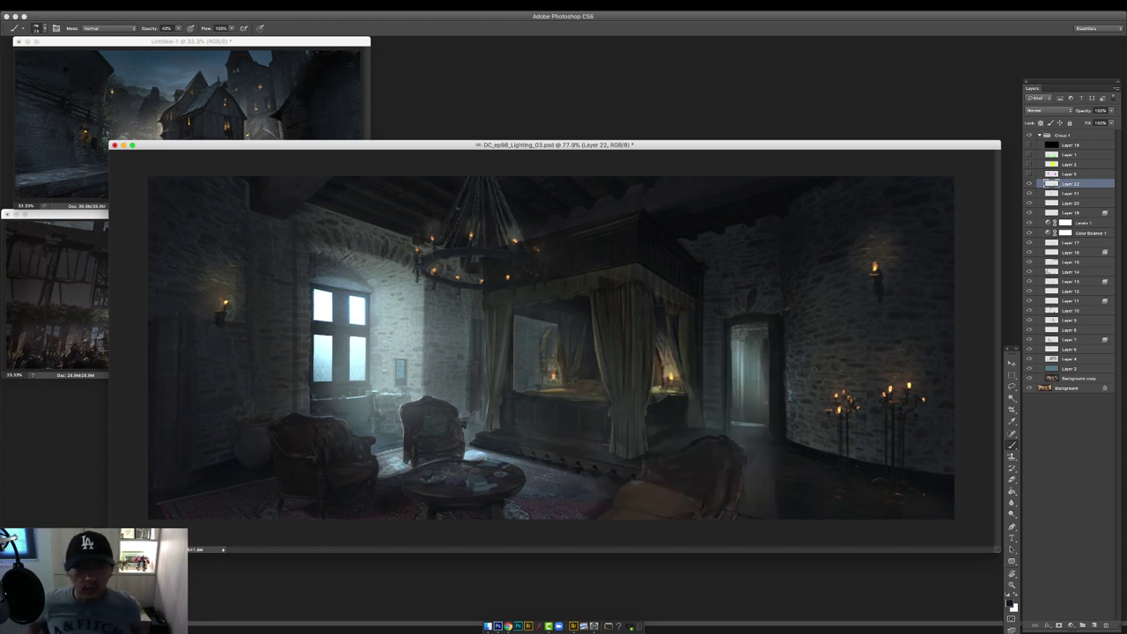
pyautogui.moveTo(443, 247); pyautogui.dragTo(420, 273)
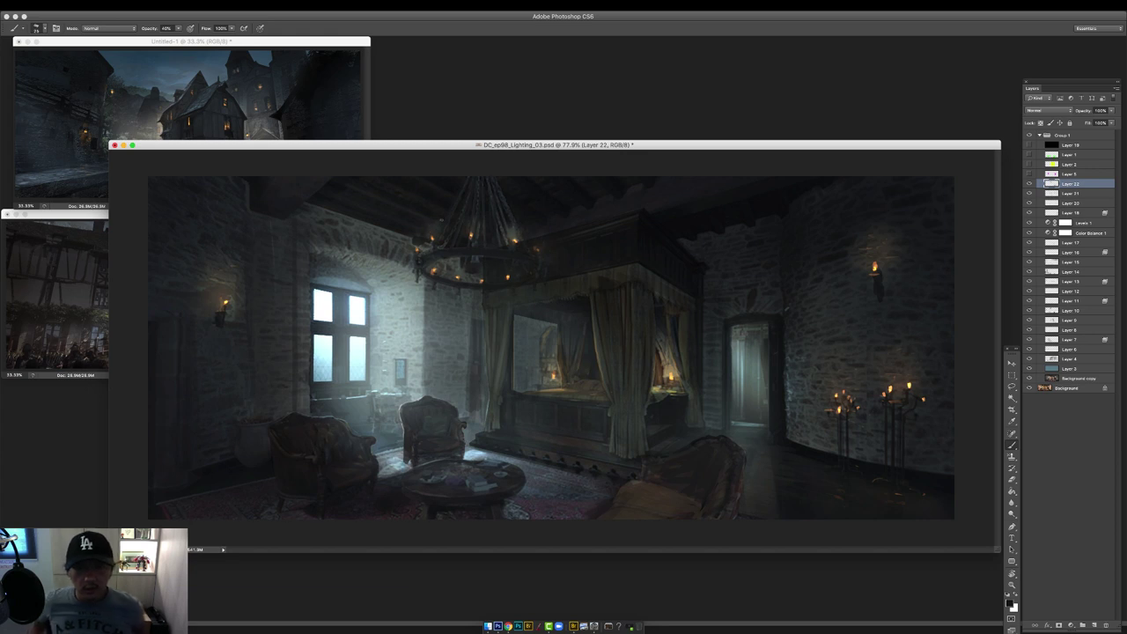
pyautogui.keyDown('alt'); pyautogui.click(634, 344); pyautogui.keyUp('alt')
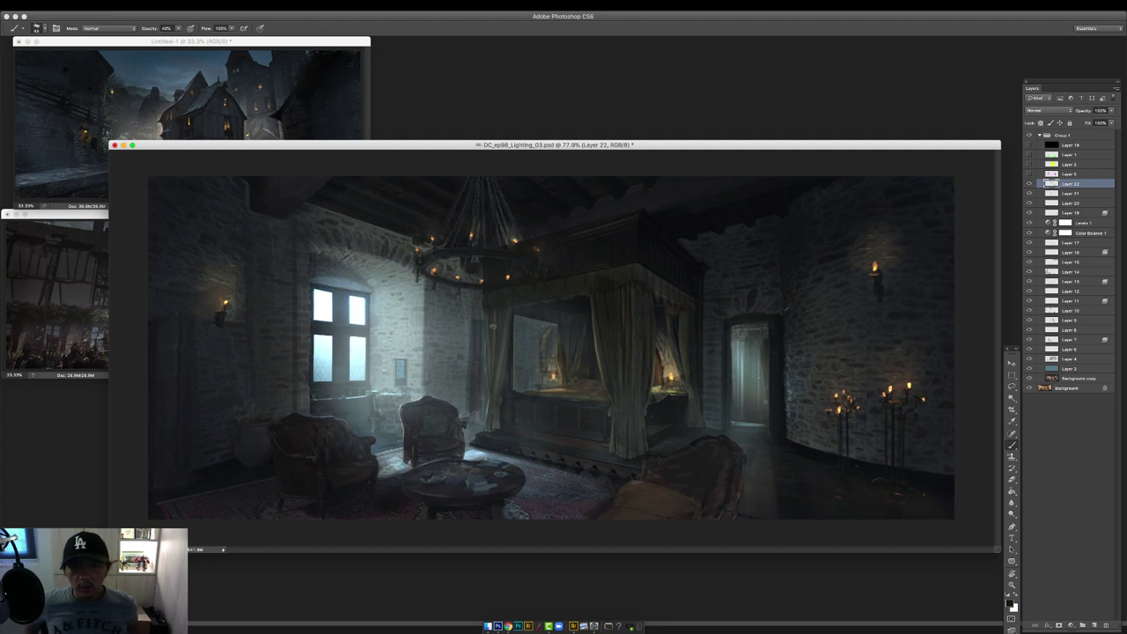
# Show the painting full screen, flip the canvas horizontally and touch up the bed platform and round table with sampled colours.
pyautogui.scroll(1, 544, 343)
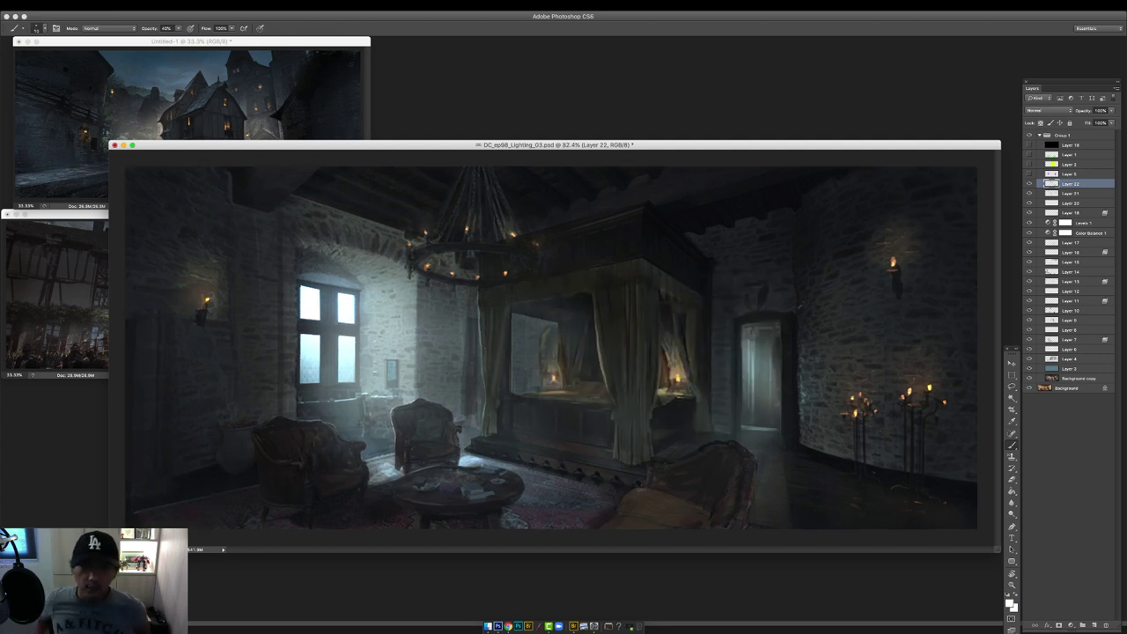
pyautogui.scroll(3, 400, 411)
pyautogui.press('Tab')
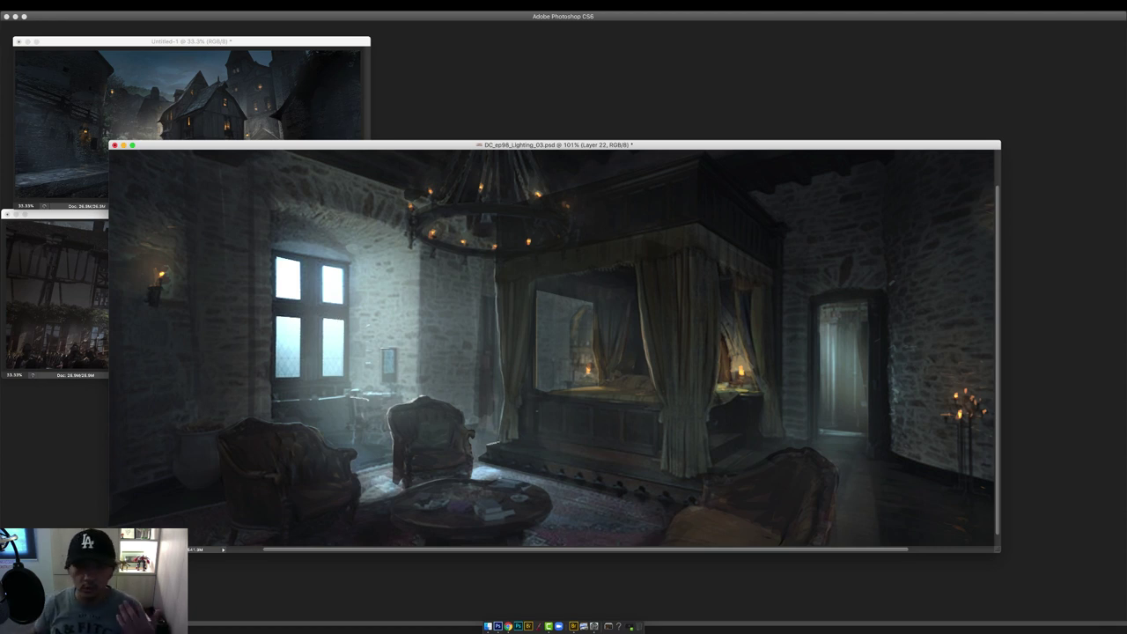
pyautogui.press('f')
pyautogui.press('f')
pyautogui.press('super+0')
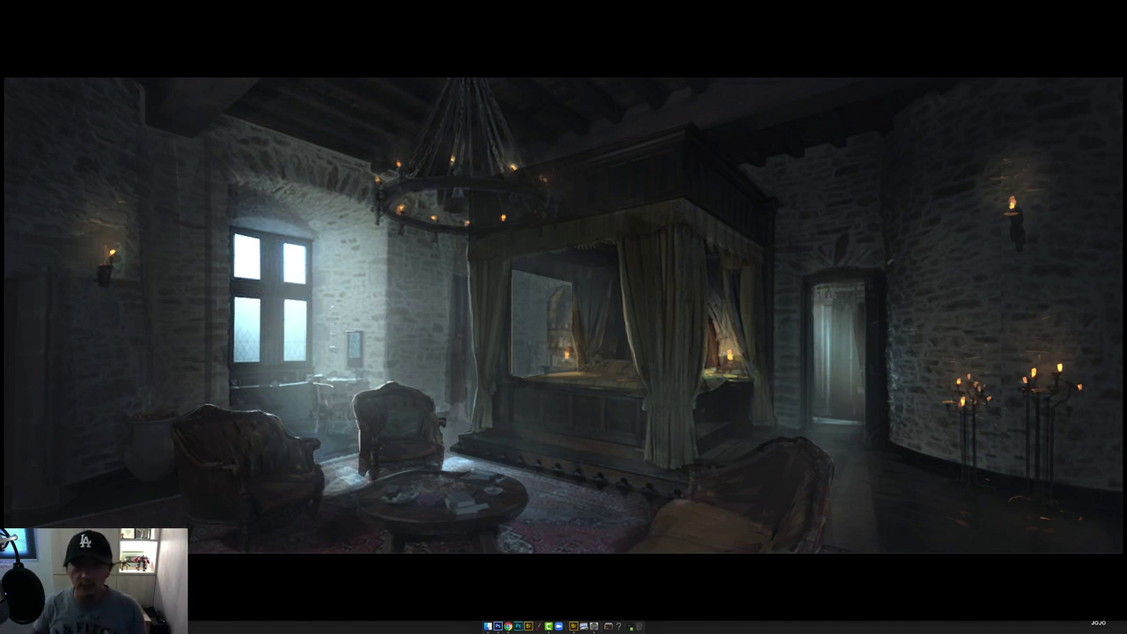
pyautogui.press('super+shift+h')
pyautogui.keyDown('alt'); pyautogui.click(667, 473); pyautogui.keyUp('alt')
pyautogui.rightClick(666, 472)
pyautogui.press('Escape')
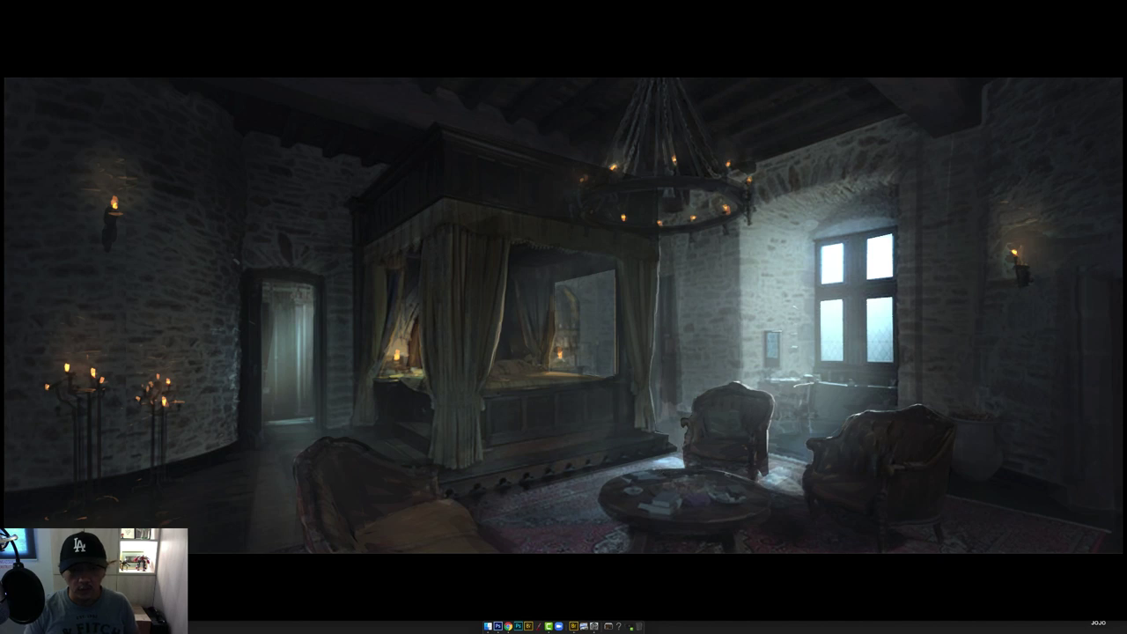
pyautogui.rightClick(795, 447)
pyautogui.press('Escape')
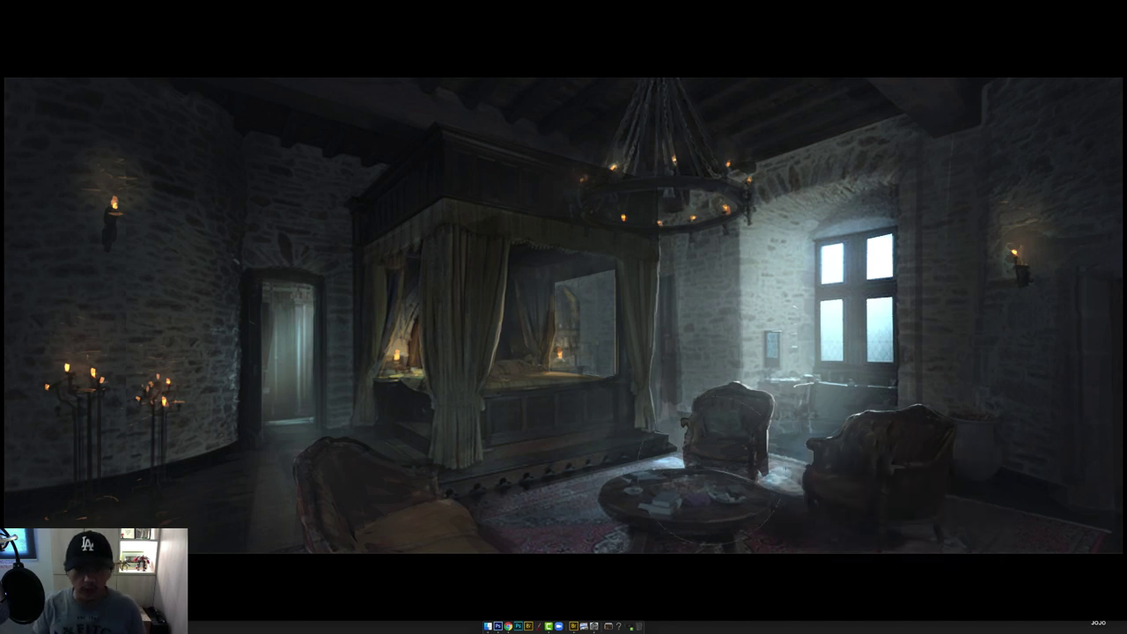
# Refine the rug, table, foreground sofa and doorway floorboards with brush strokes, and flip the canvas back.
pyautogui.moveTo(713, 466); pyautogui.dragTo(832, 478)
pyautogui.rightClick(652, 445)
pyautogui.press('Escape')
pyautogui.rightClick(342, 426)
pyautogui.press('Escape')
pyautogui.moveTo(519, 519); pyautogui.dragTo(669, 511)
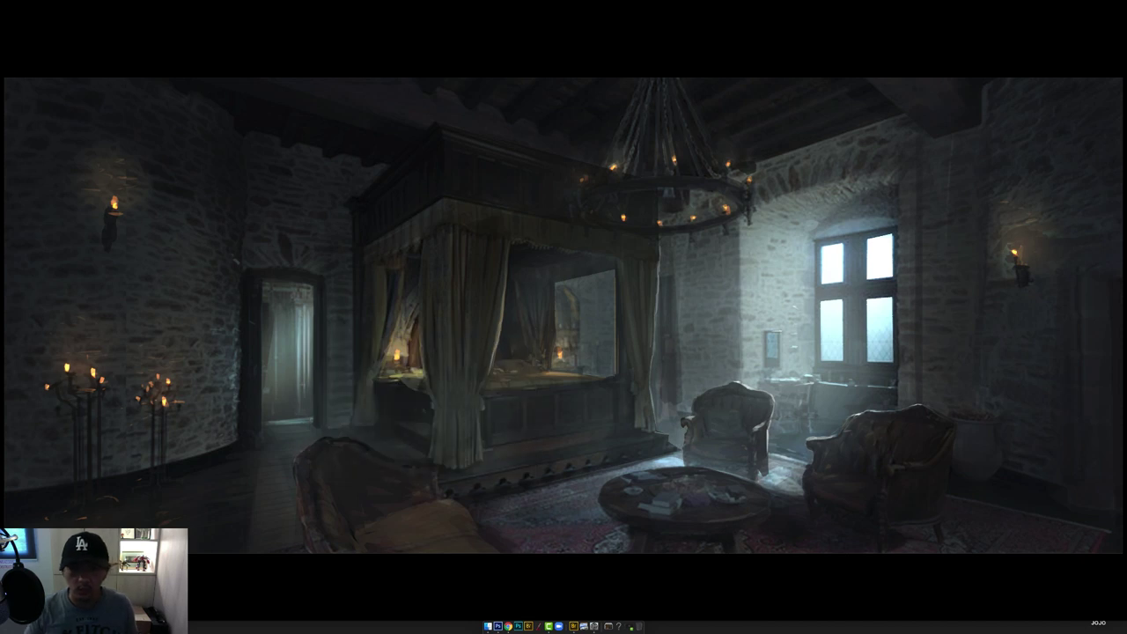
pyautogui.scroll(-1, 430, 242)
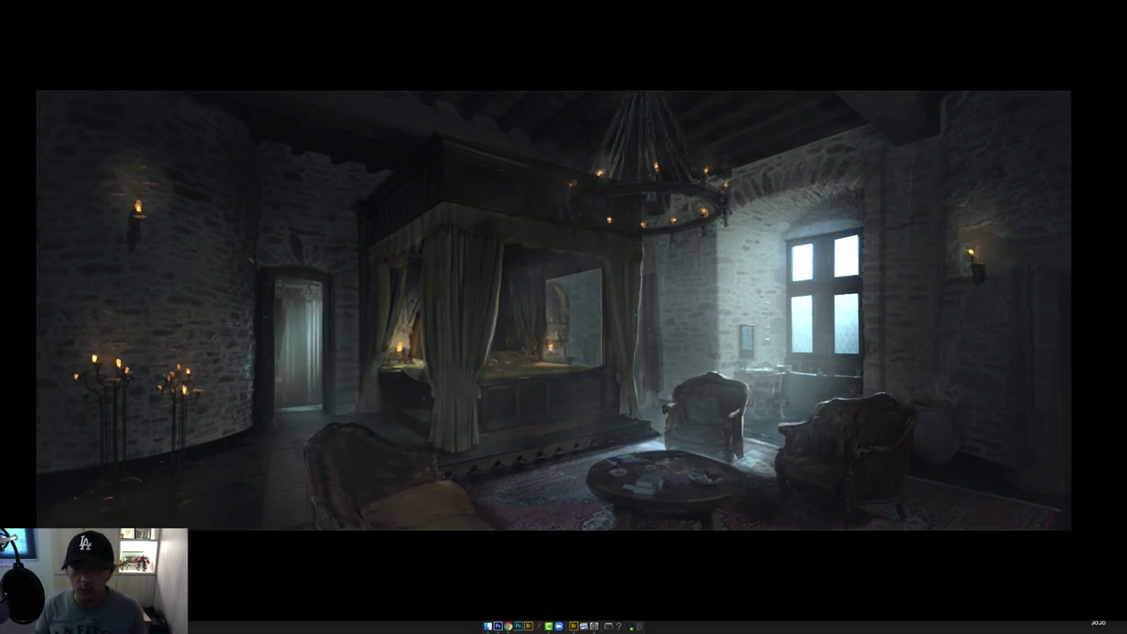
pyautogui.moveTo(739, 254); pyautogui.dragTo(735, 262)
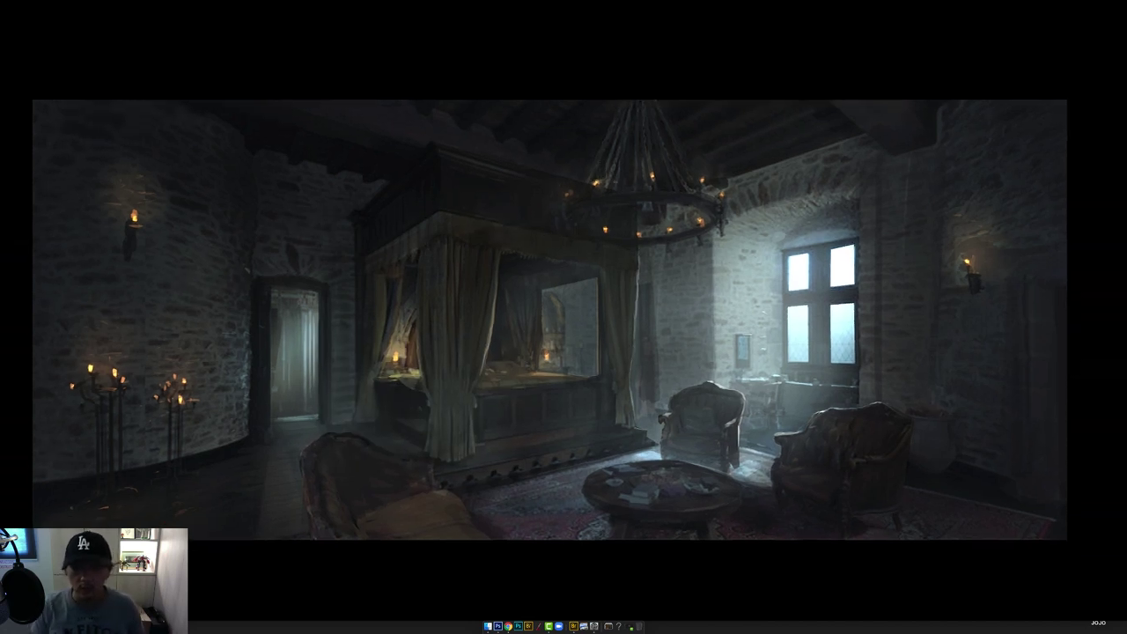
pyautogui.press('super+shift+h')
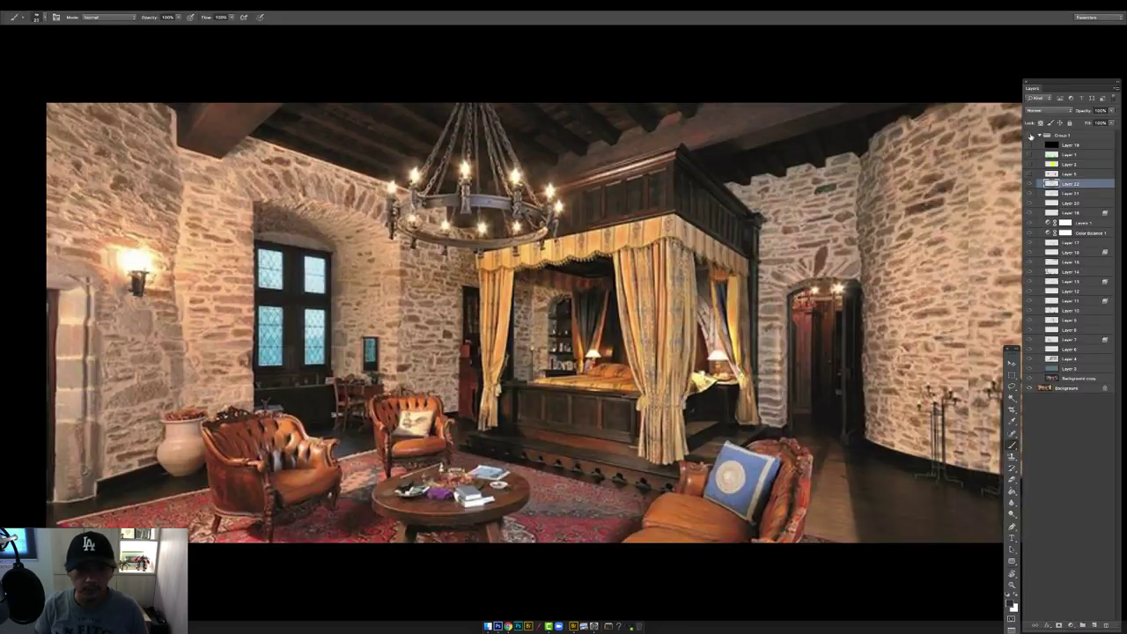
# Toggle Group 1's visibility to compare the night painting with the original photo.
pyautogui.hotkey('ctrl', '-')
pyautogui.click(1030, 137)
pyautogui.click(1030, 136)
pyautogui.click(1030, 137)
pyautogui.click(1030, 136)
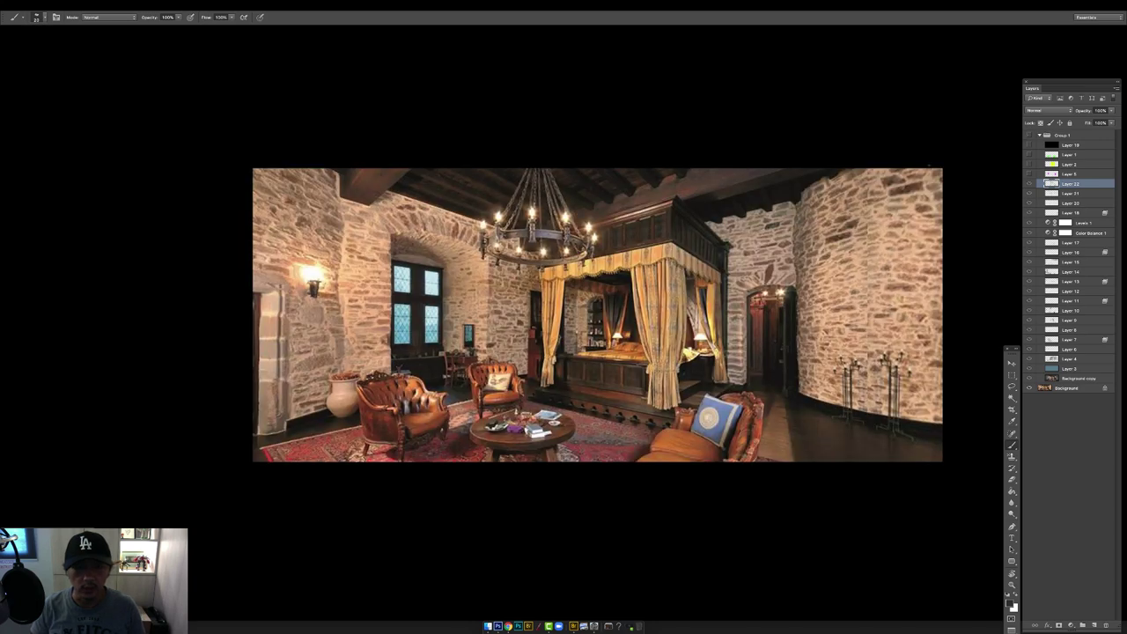
pyautogui.hotkey('ctrl', '+')
pyautogui.click(1030, 136)
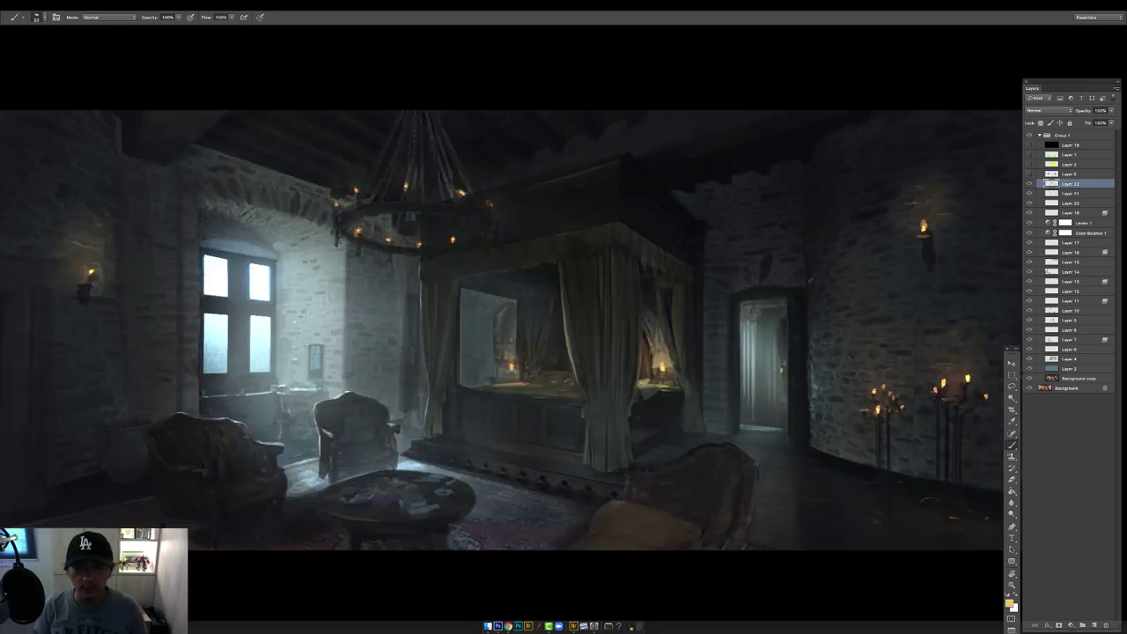
# Brush soft haze over the armchair near the window and simplify the bed platform's trim with sampled dark tones.
pyautogui.press('d')
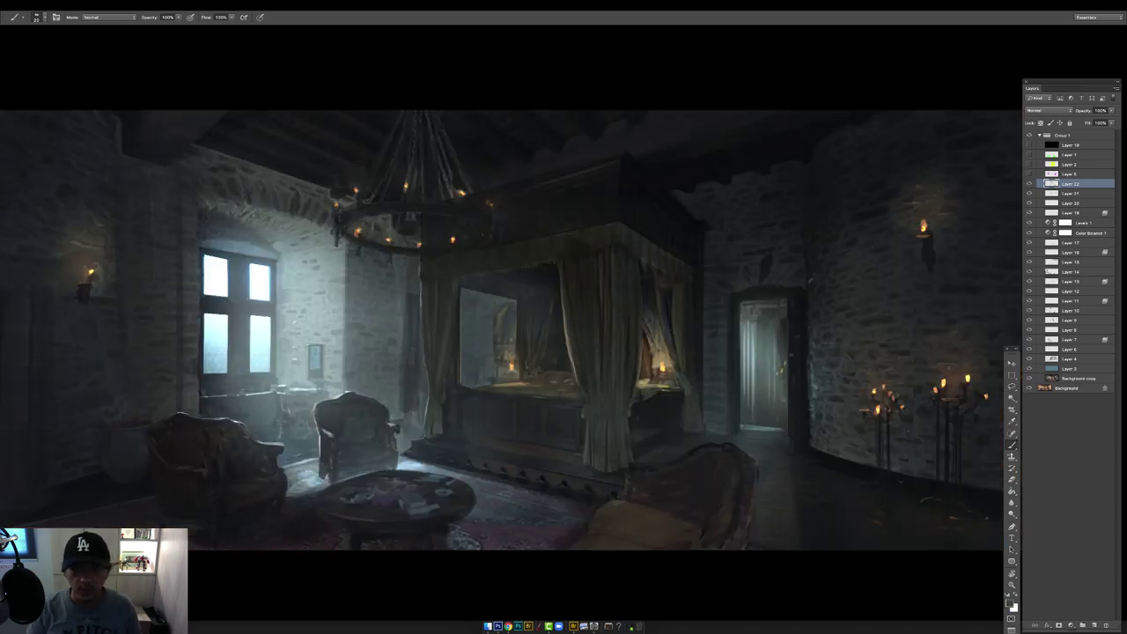
pyautogui.press('Tab')
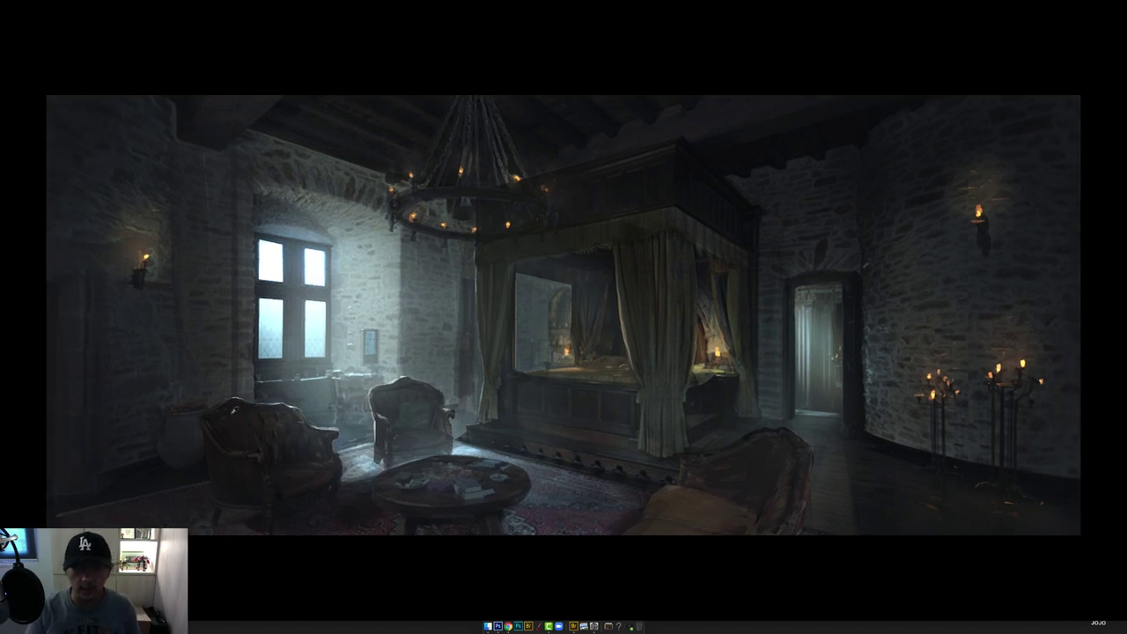
pyautogui.rightClick(353, 405)
pyautogui.click(374, 465)
pyautogui.moveTo(270, 459); pyautogui.dragTo(331, 473)
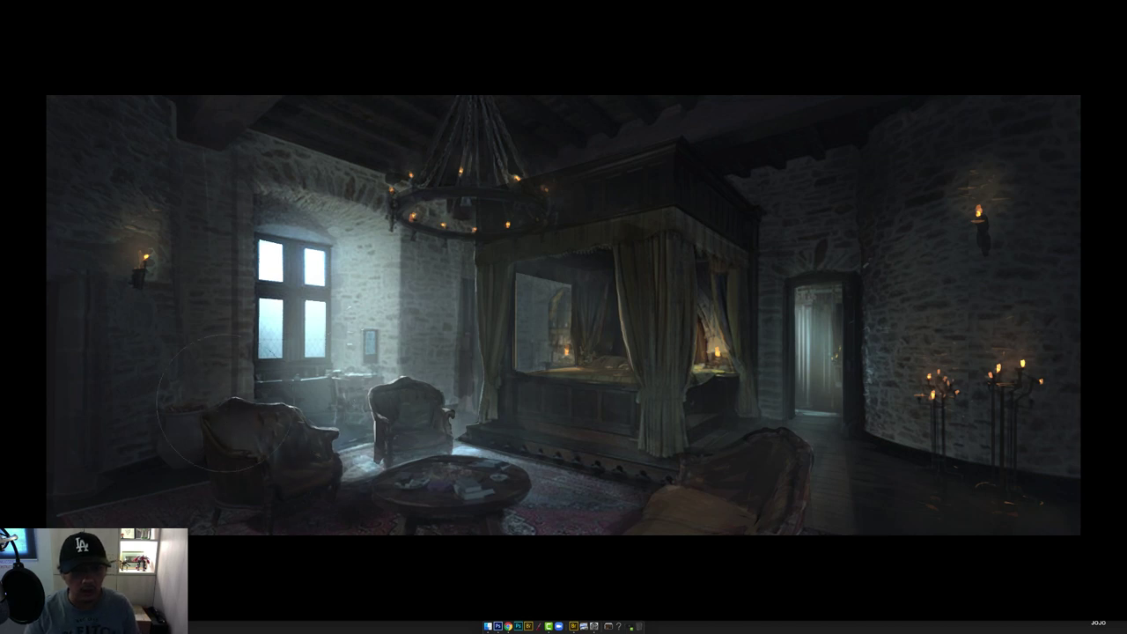
pyautogui.rightClick(317, 325)
pyautogui.click(317, 326)
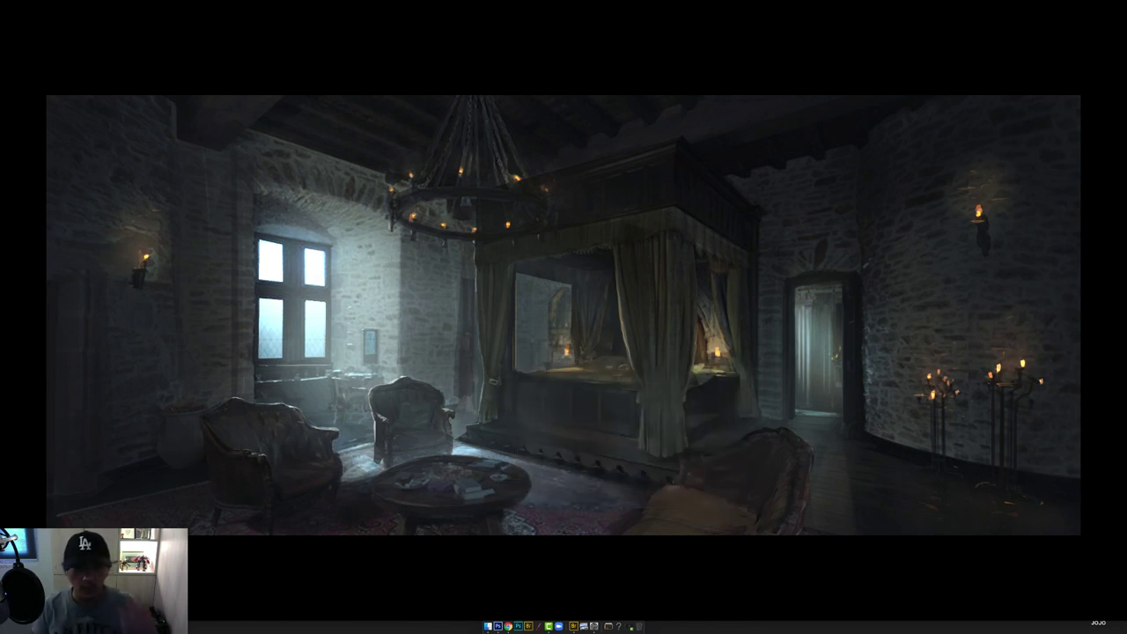
pyautogui.keyDown('alt'); pyautogui.click(575, 438); pyautogui.keyUp('alt')
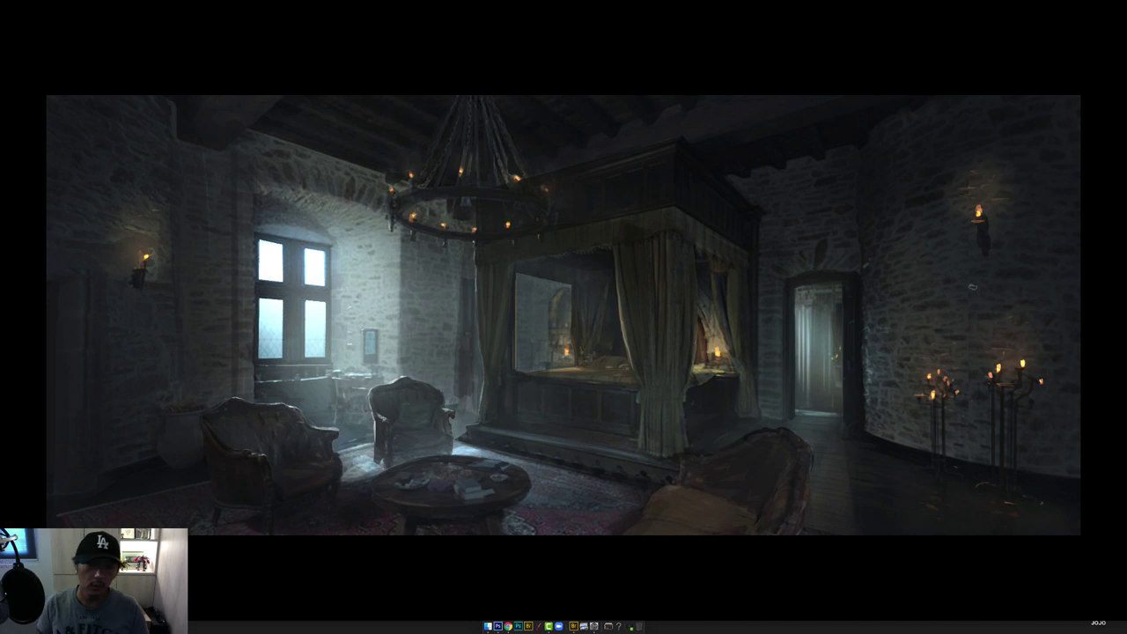
# Add a Hue/Saturation adjustment layer above the paint layers and slightly lower the saturation.
pyautogui.press('super+minus')
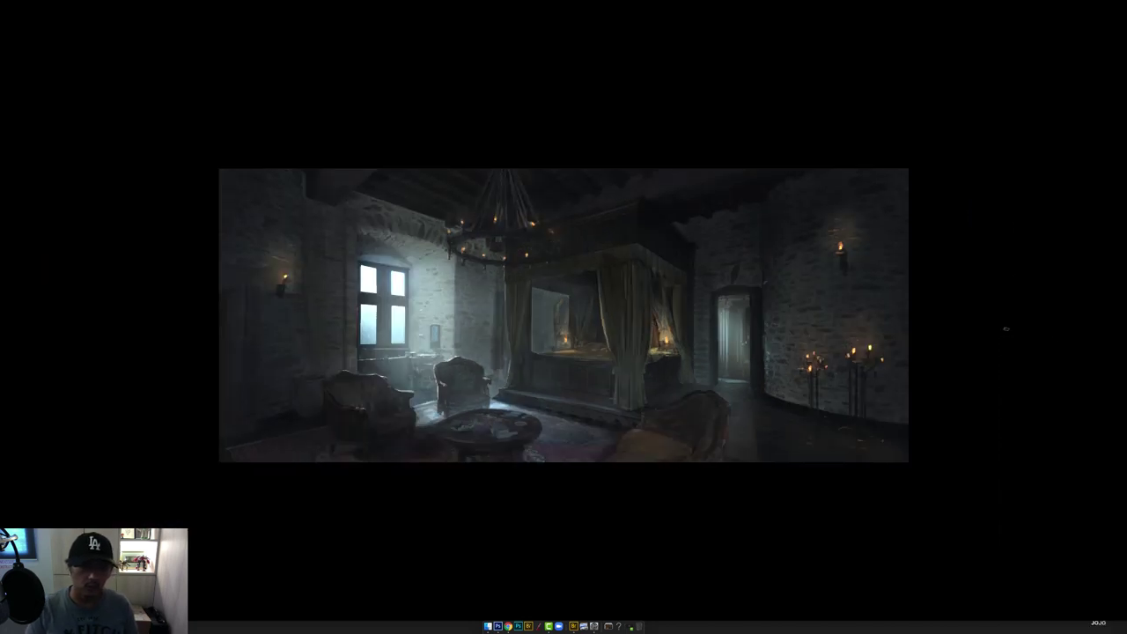
pyautogui.press('Tab')
pyautogui.click(1073, 625)
pyautogui.click(1088, 553)
pyautogui.moveTo(590, 215); pyautogui.dragTo(583, 215)
pyautogui.click(534, 133)
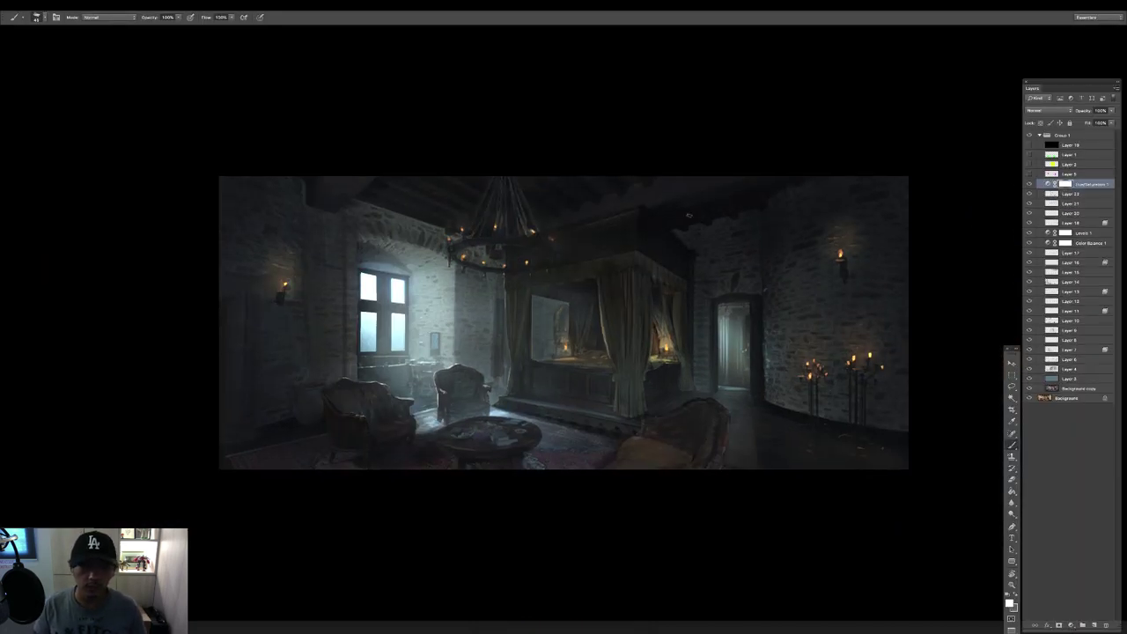
# Return to the windowed view, save the document and compare Group 1 with the original photo, leaving the group shown.
pyautogui.press('f')
pyautogui.moveTo(805, 447); pyautogui.dragTo(837, 462)
pyautogui.press('super+s')
pyautogui.moveTo(721, 145); pyautogui.dragTo(723, 154)
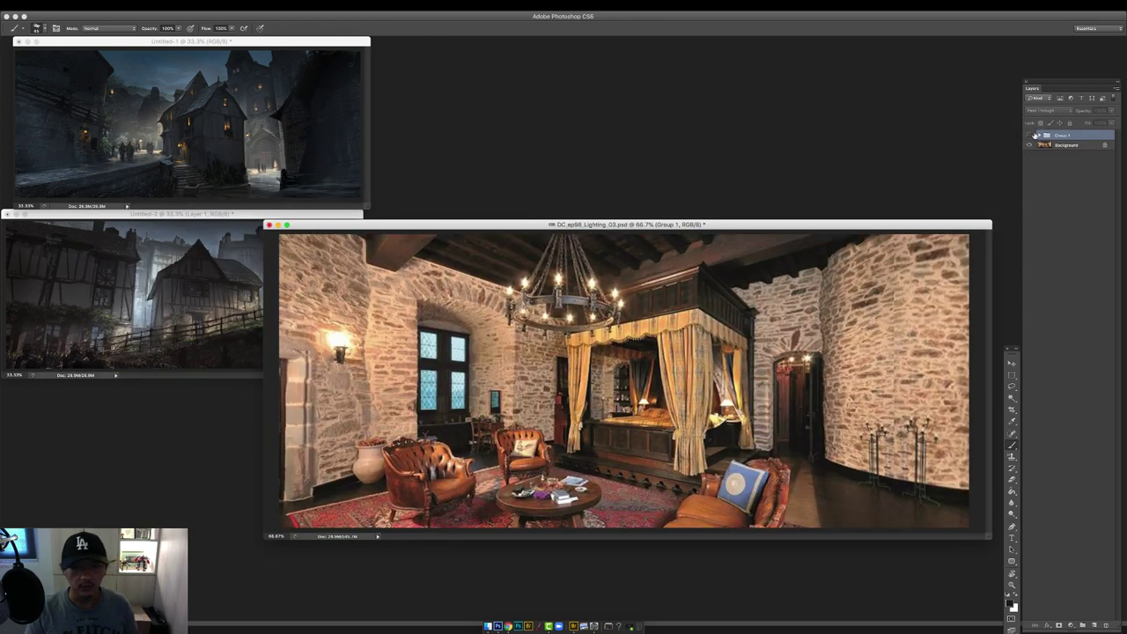
pyautogui.click(1030, 134)
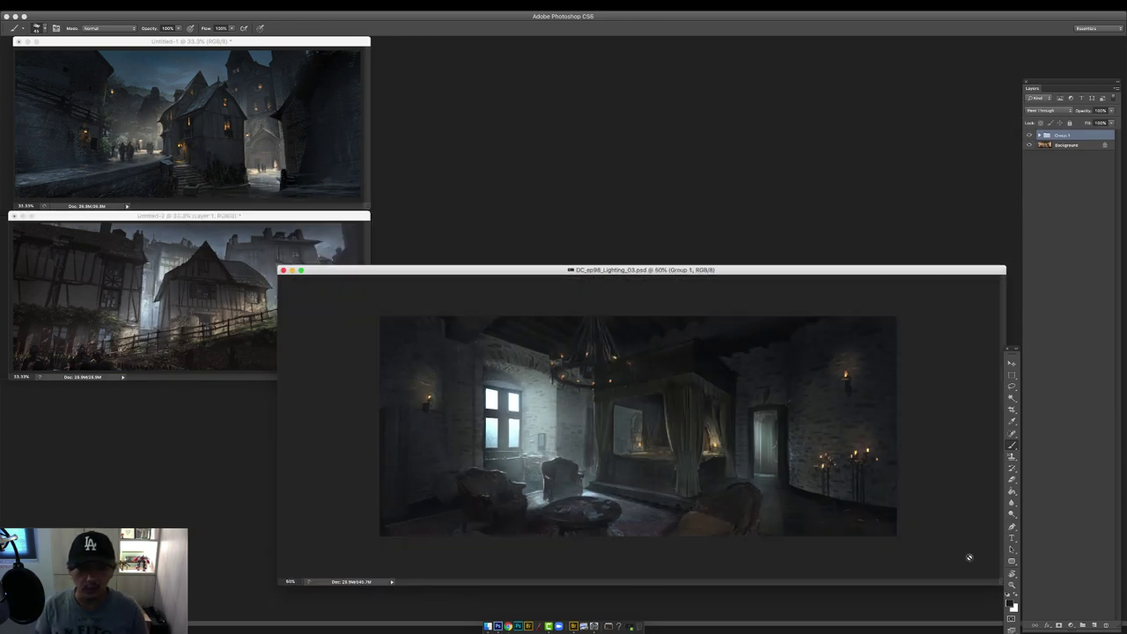
# Copy the merged bedroom painting and paste it into a new 4700 x 2000 pixel document.
pyautogui.press('super+a')
pyautogui.press('super+shift+c')
pyautogui.press('super+n')
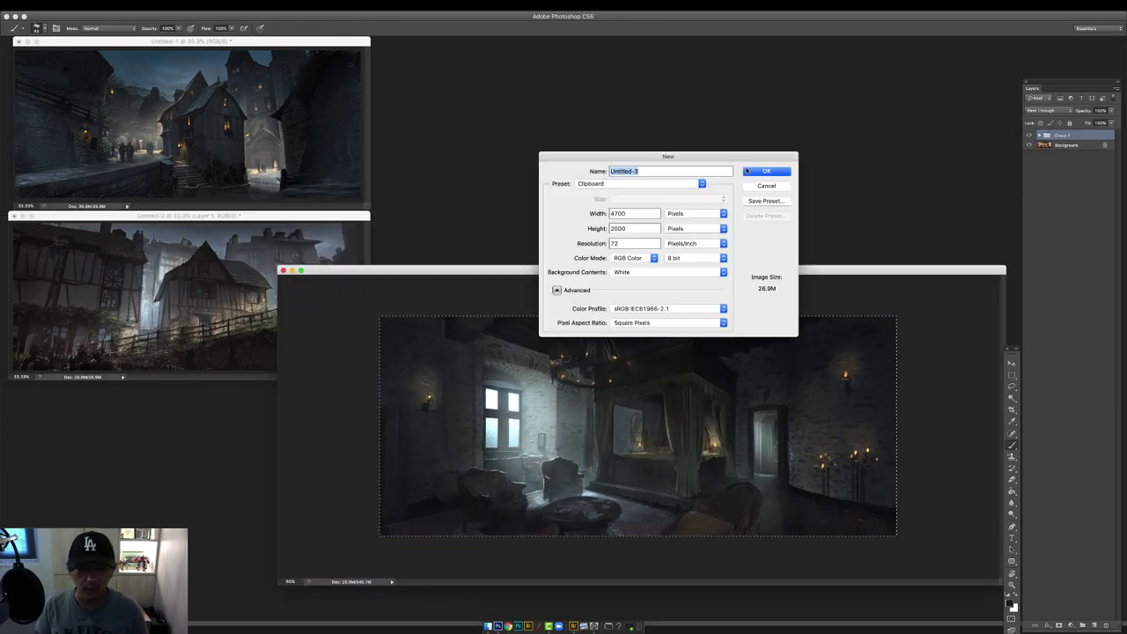
pyautogui.press('Return')
pyautogui.press('super+v')
# Close the layered bedroom file and stack the flattened bedroom window beneath the two village painting windows.
pyautogui.moveTo(815, 271); pyautogui.dragTo(507, 277)
pyautogui.press('super+w')
pyautogui.moveTo(493, 71); pyautogui.dragTo(544, 154)
pyautogui.keyDown('alt'); pyautogui.click(735, 441); pyautogui.keyUp('alt')
pyautogui.keyDown('alt'); pyautogui.click(734, 440); pyautogui.keyUp('alt')
pyautogui.moveTo(760, 456); pyautogui.dragTo(439, 322)
pyautogui.moveTo(326, 156); pyautogui.dragTo(266, 394)
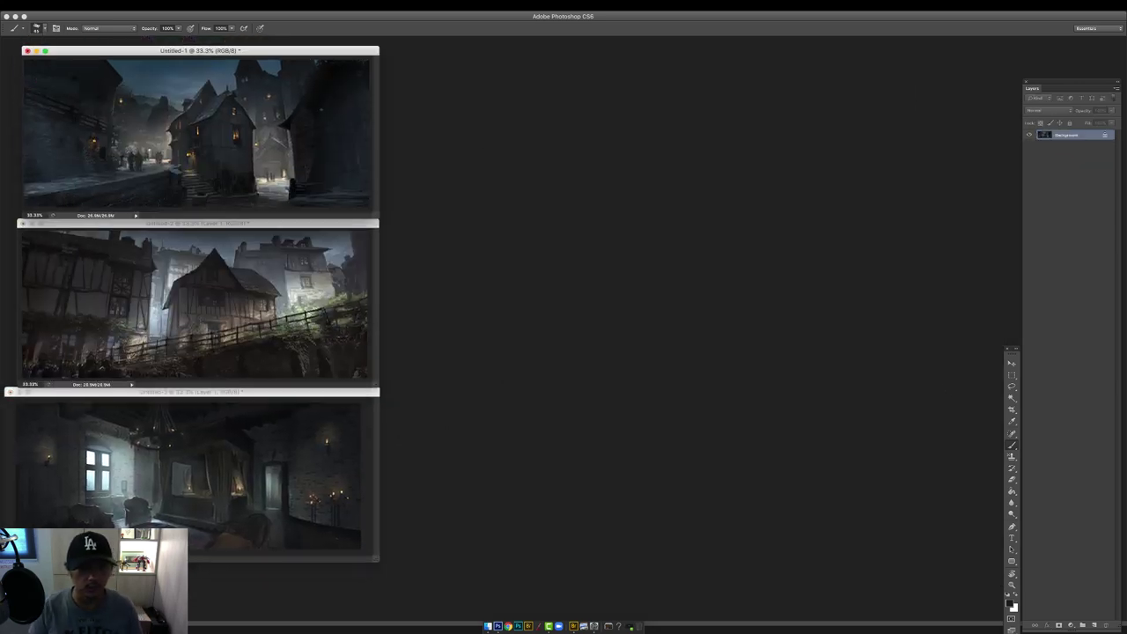
# Adjust the levels of the flattened bedroom painting and slightly shift its colour balance.
pyautogui.press('super+l')
pyautogui.click(600, 175)
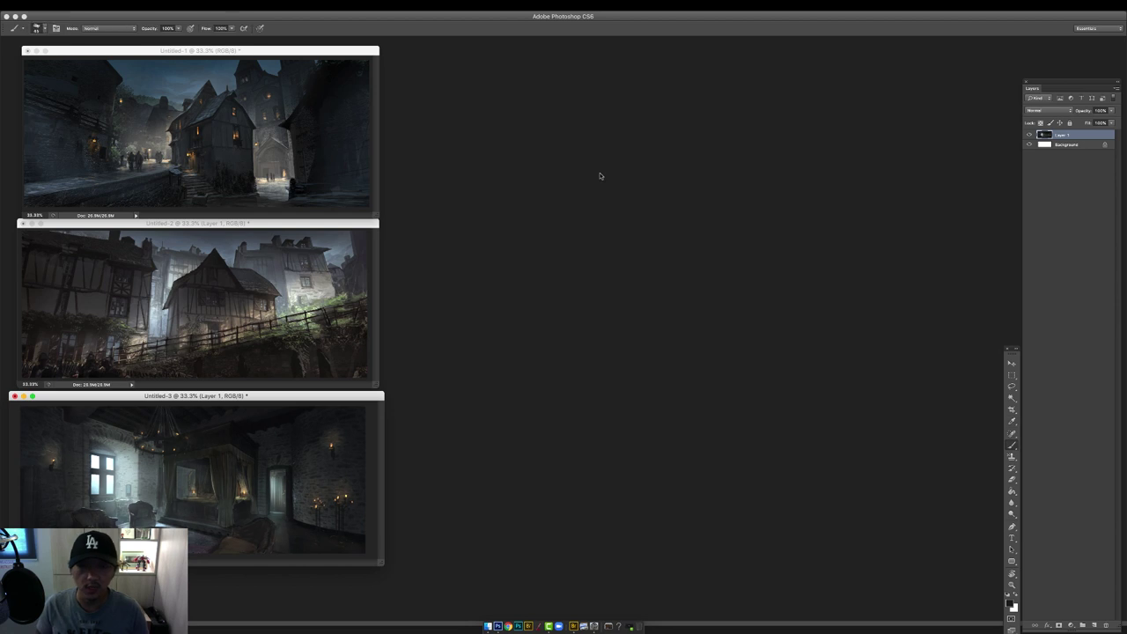
pyautogui.press('super+b')
pyautogui.moveTo(858, 93); pyautogui.dragTo(530, 162)
pyautogui.moveTo(529, 226); pyautogui.dragTo(531, 226)
pyautogui.moveTo(527, 205); pyautogui.dragTo(530, 226)
pyautogui.click(622, 178)
pyautogui.press('super+b')
pyautogui.click(623, 180)
# Create a new blank document with a white background for the church interior.
pyautogui.press('super+n')
pyautogui.click(757, 171)
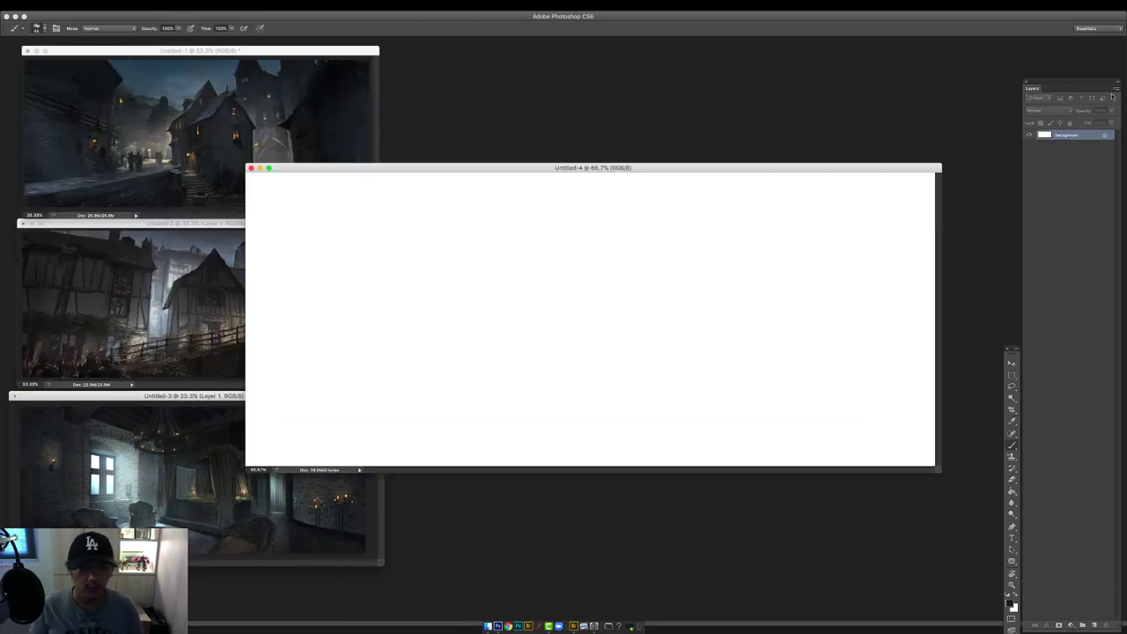
pyautogui.press('super+shift+n')
pyautogui.press('Return')
# Open C6.jpg from the REF folder, paste the whole photo into the new document and place its layer in a group.
pyautogui.click(489, 626)
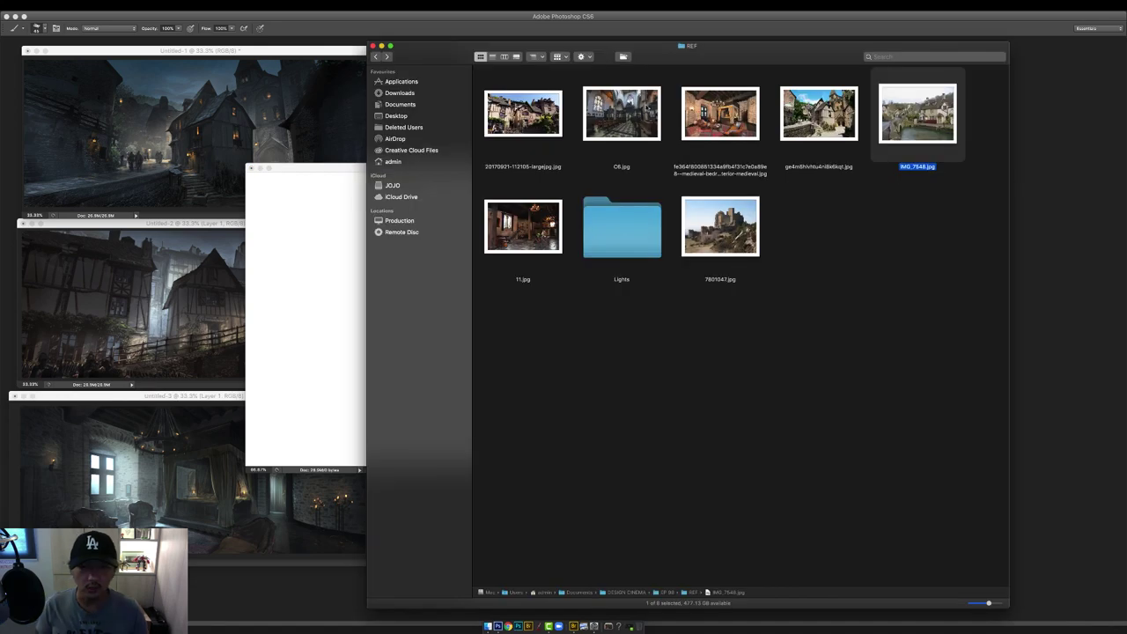
pyautogui.doubleClick(622, 114)
pyautogui.press('super+a')
pyautogui.press('super+c')
pyautogui.press('super+w')
pyautogui.press('super+v')
pyautogui.press('super+g')
# Scale and position the church photo to fill the canvas height, leaving a gap beside its right edge.
pyautogui.moveTo(593, 319); pyautogui.dragTo(331, 408)
pyautogui.press('super+t')
pyautogui.moveTo(416, 352); pyautogui.dragTo(951, 152)
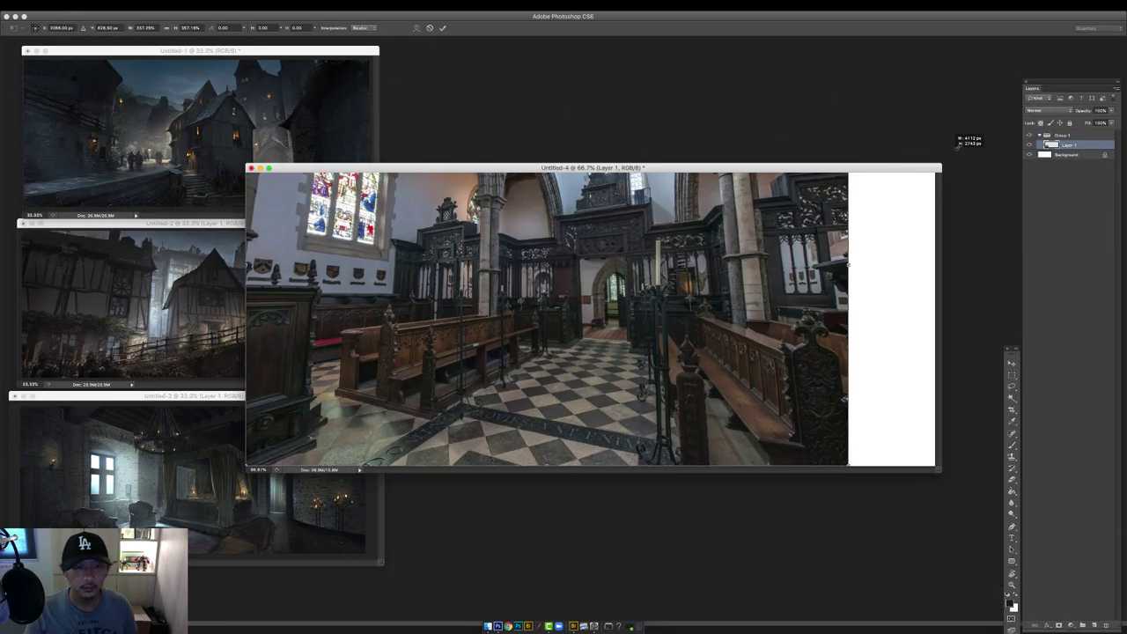
pyautogui.press('Return')
pyautogui.moveTo(726, 229); pyautogui.dragTo(725, 358)
pyautogui.press('super+minus')
pyautogui.press('super+minus')
pyautogui.press('super+t')
pyautogui.moveTo(763, 230); pyautogui.dragTo(718, 259)
pyautogui.press('Return')
# Copy a section of the church photo to a new layer, flip it horizontally and move it over the empty right side.
pyautogui.moveTo(695, 300)
pyautogui.mouseDown()
pyautogui.moveTo(695, 273)
pyautogui.moveTo(712, 394)
pyautogui.moveTo(727, 396)
pyautogui.mouseUp()
pyautogui.press('m')
pyautogui.press('super+j')
pyautogui.press('v')
pyautogui.press('super+shift+h')
pyautogui.moveTo(687, 319); pyautogui.dragTo(749, 318)
# Skew the mirrored section so its perspective lines up with the adjoining church photo.
pyautogui.click(91, 6)
pyautogui.moveTo(114, 199)
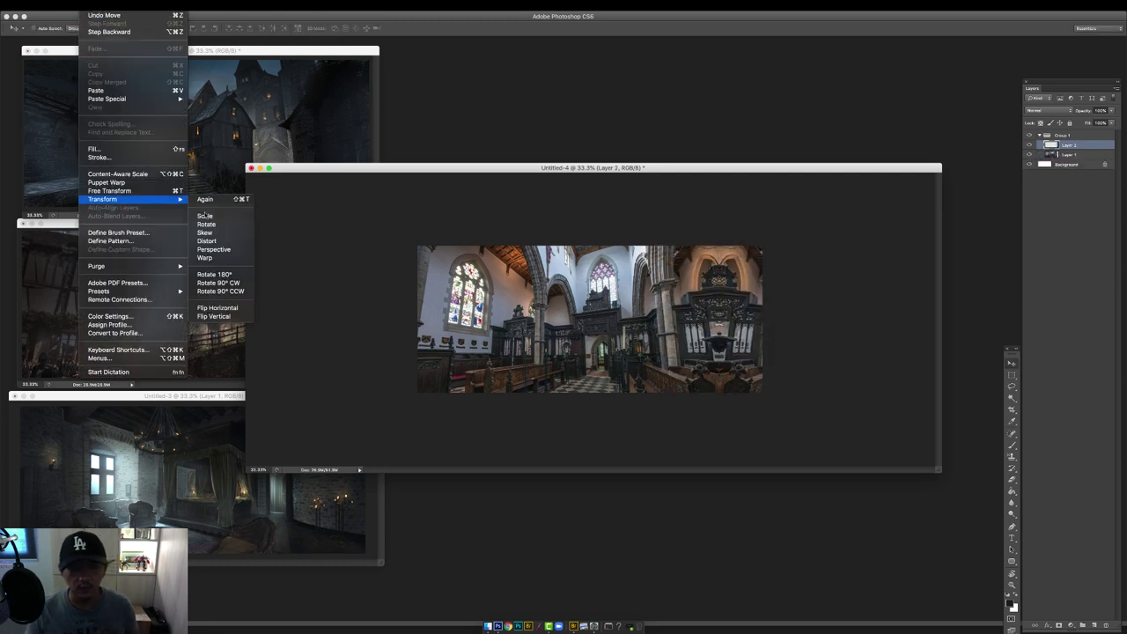
pyautogui.click(207, 233)
pyautogui.moveTo(781, 246); pyautogui.dragTo(783, 190)
pyautogui.press('Return')
pyautogui.press('v')
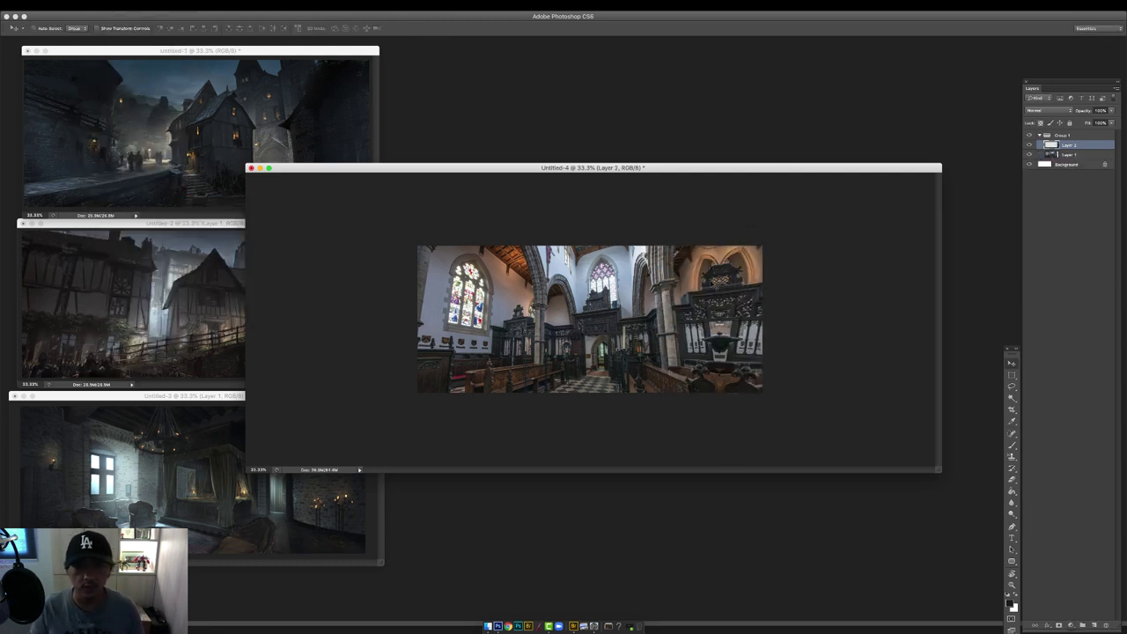
# Merge the mirrored section into Layer 1, then merge a duplicate of it into the Background as the original reference.
pyautogui.press('super+plus')
pyautogui.press('super+e')
pyautogui.moveTo(1082, 145); pyautogui.dragTo(1094, 626)
pyautogui.moveTo(1082, 146); pyautogui.dragTo(1082, 133)
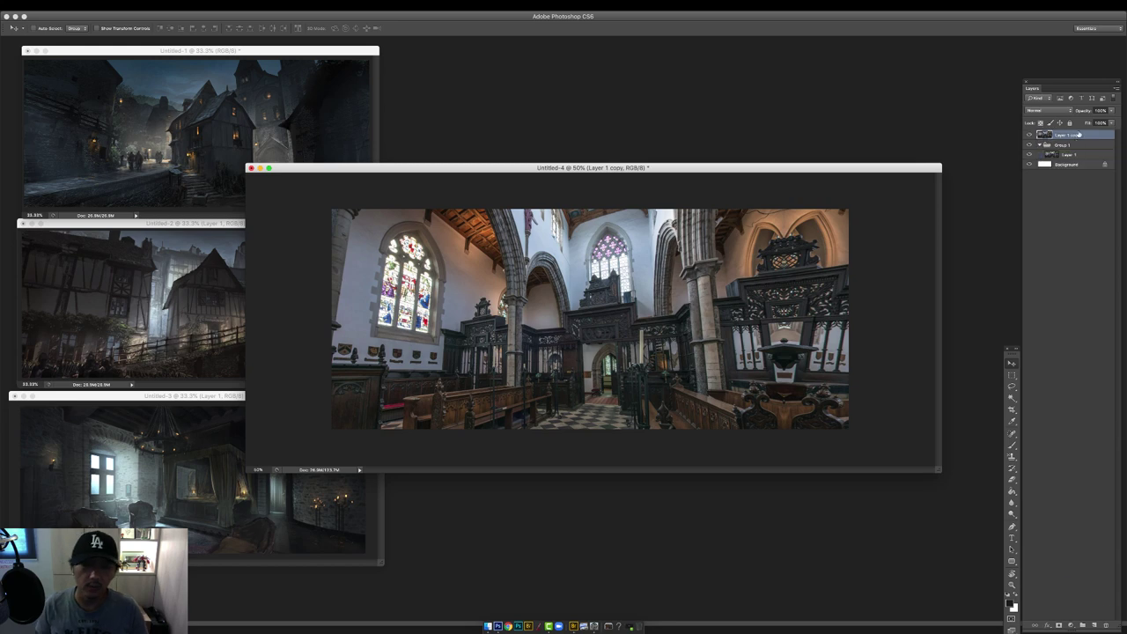
pyautogui.click(1040, 145)
pyautogui.press('super+[')
pyautogui.press('super+e')
pyautogui.click(1040, 135)
pyautogui.click(1088, 147)
# Save the church document as DC_ep98_Lighting_04.psd in the EP 98 folder.
pyautogui.press('super+s')
pyautogui.click(289, 103)
pyautogui.click(502, 32)
pyautogui.press('BackSpace')
pyautogui.write('4')
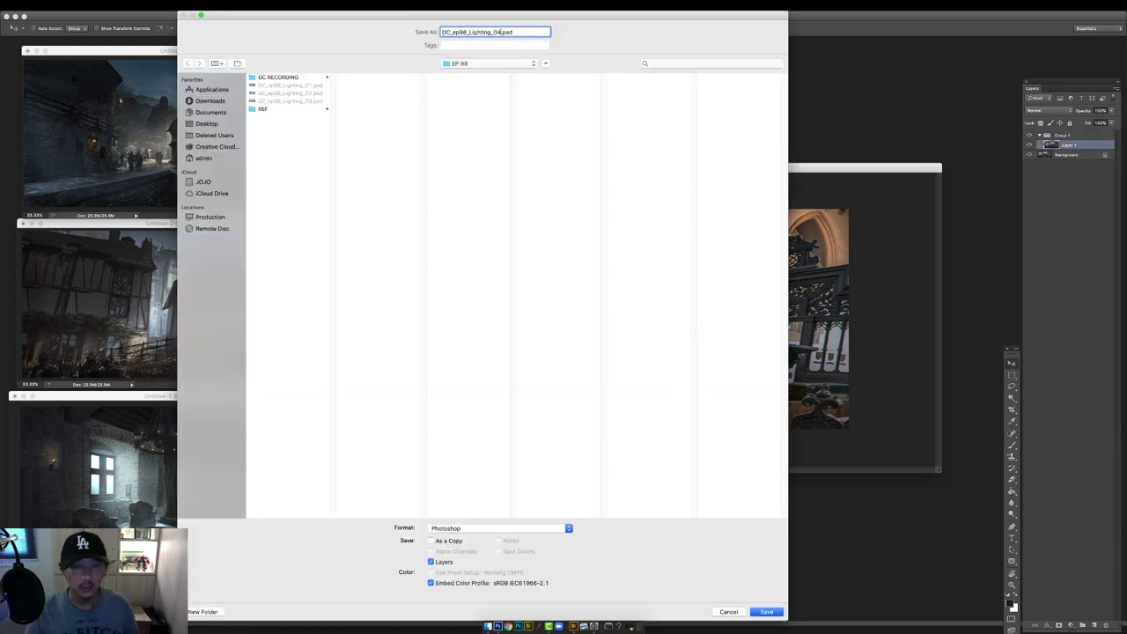
pyautogui.press('Return')
# Shift the colour balance of the church photo layer slightly toward blue.
pyautogui.press('super+b')
pyautogui.moveTo(527, 225); pyautogui.dragTo(532, 225)
pyautogui.press('Return')
# Add a layer filled with dark blue-grey, set it to Multiply and lower its opacity slightly.
pyautogui.click(1095, 625)
pyautogui.press('g')
pyautogui.click(1048, 111)
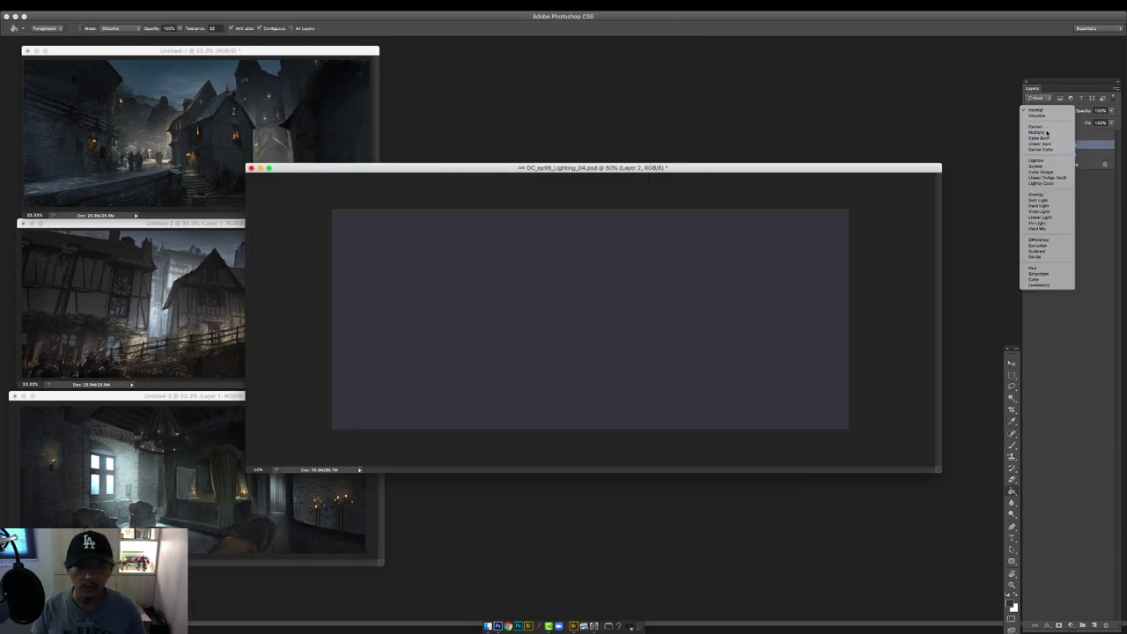
pyautogui.click(1047, 134)
pyautogui.moveTo(1111, 111); pyautogui.dragTo(1097, 122)
# Reduce the saturation of a selected colour range on Layer 1 with Hue/Saturation.
pyautogui.click(1069, 155)
pyautogui.press('super+u')
pyautogui.click(851, 173)
pyautogui.click(851, 182)
pyautogui.moveTo(900, 227)
pyautogui.mouseDown()
pyautogui.moveTo(858, 226)
pyautogui.moveTo(889, 226)
pyautogui.mouseUp()
pyautogui.click(854, 173)
pyautogui.click(853, 191)
pyautogui.click(853, 174)
pyautogui.click(856, 164)
pyautogui.click(986, 155)
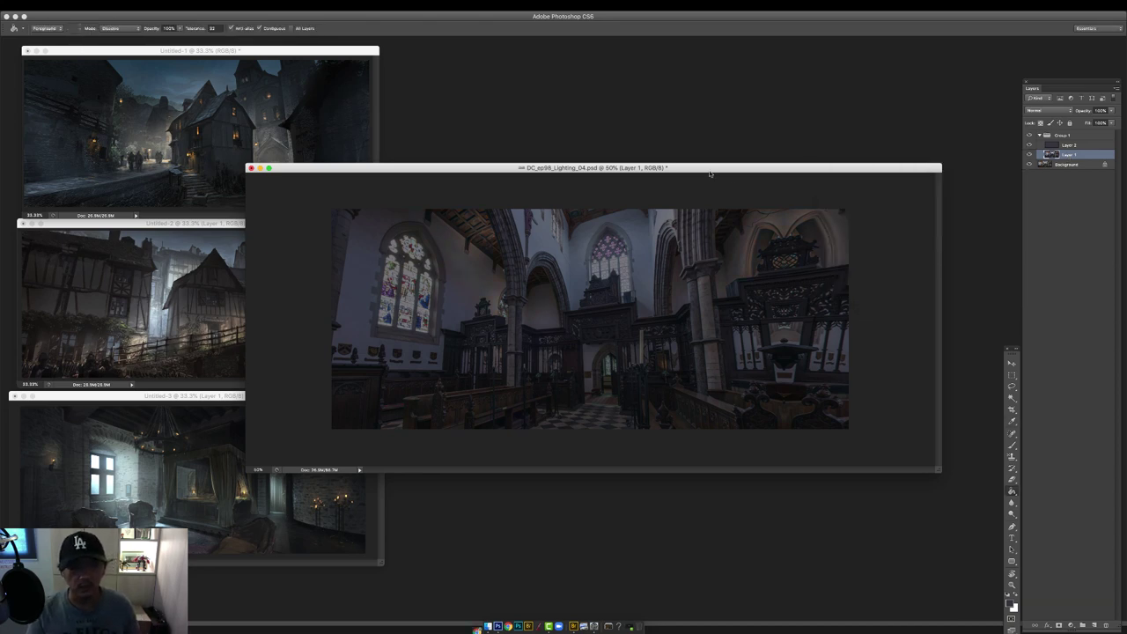
# Add a new layer and lasso the left column with its arch and the pew in front of it.
pyautogui.moveTo(710, 170); pyautogui.dragTo(723, 172)
pyautogui.press('super+0')
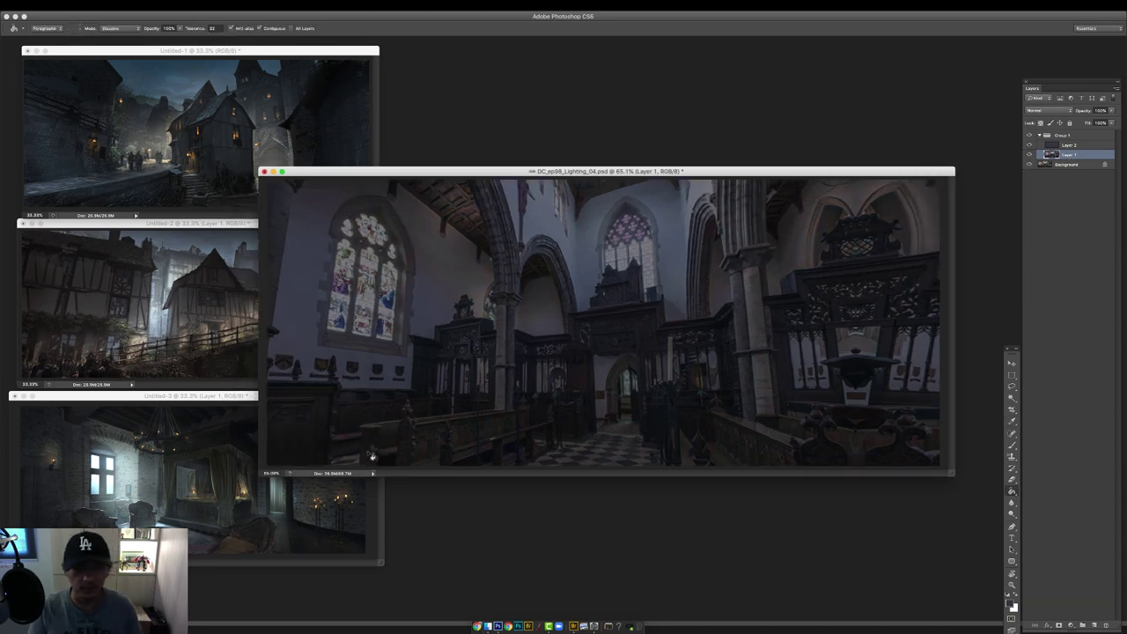
pyautogui.press('l')
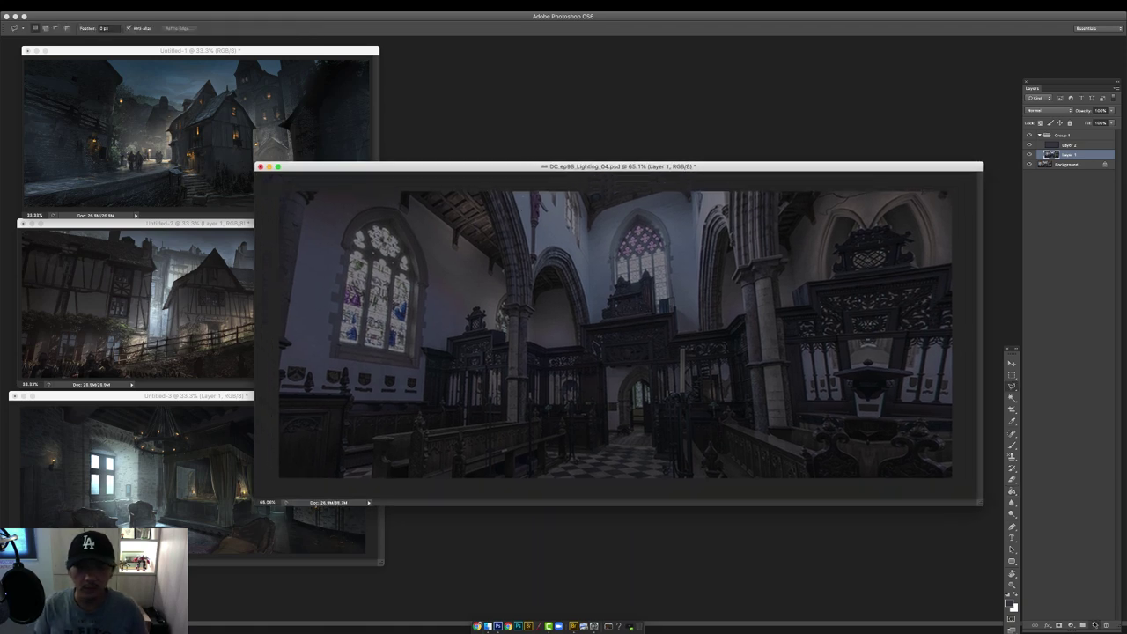
pyautogui.keyDown('super'); pyautogui.click(1094, 624); pyautogui.keyUp('super')
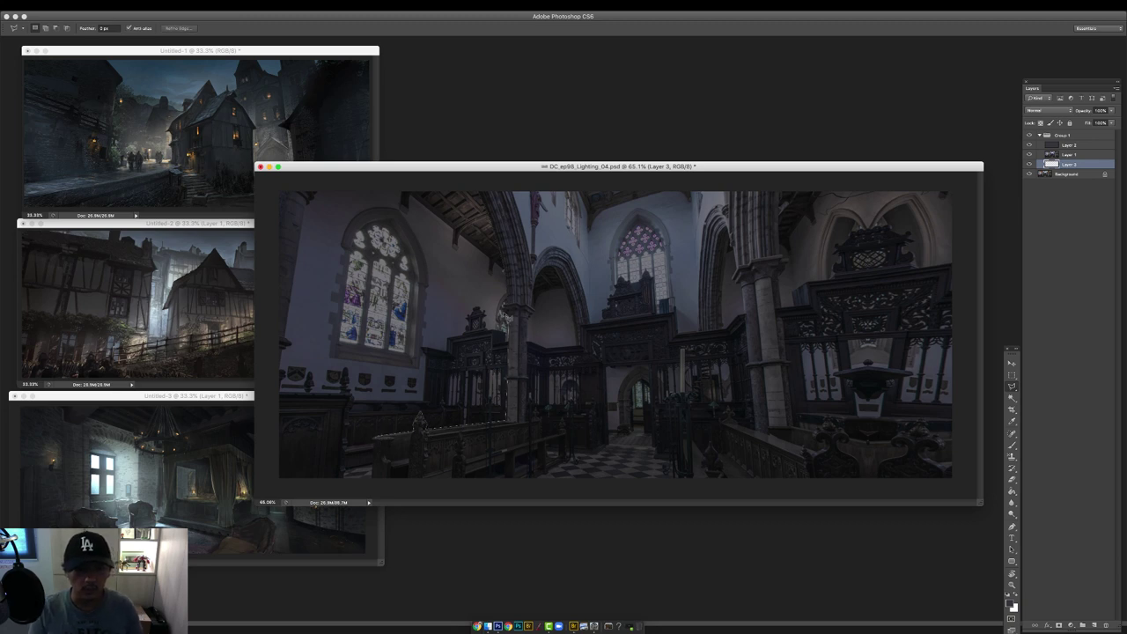
pyautogui.moveTo(508, 280)
pyautogui.mouseDown()
pyautogui.moveTo(481, 191)
pyautogui.moveTo(520, 188)
pyautogui.moveTo(591, 214)
pyautogui.mouseUp()
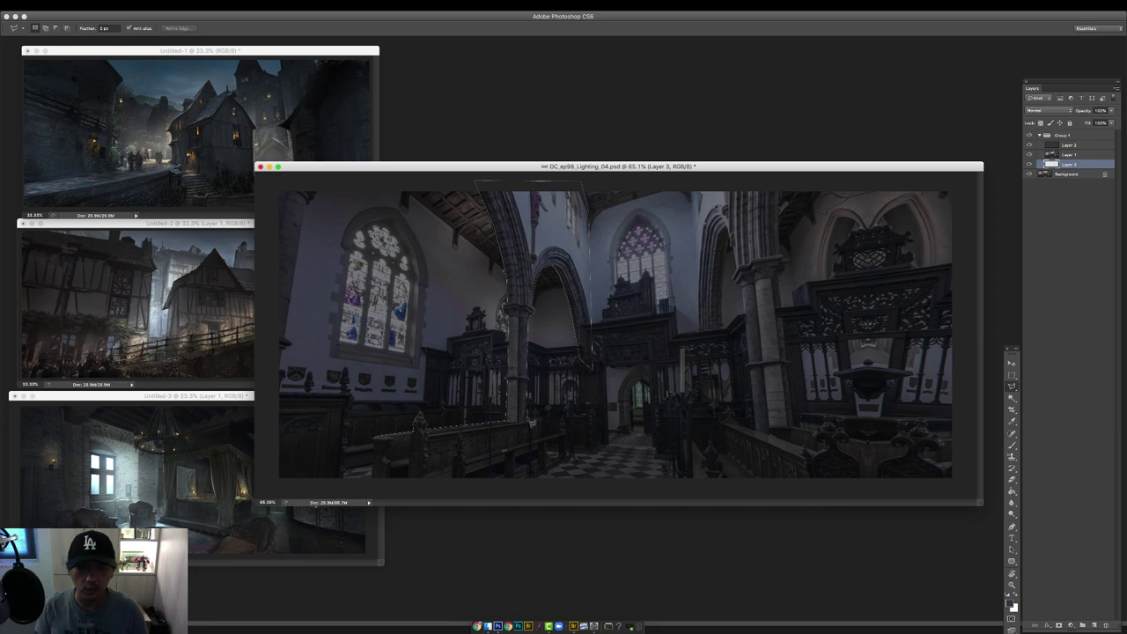
pyautogui.moveTo(531, 423); pyautogui.dragTo(412, 498)
pyautogui.click(376, 442)
# Set the foreground colour to 00ff00, move the new layer to the top of Group 1 and fill the selection.
pyautogui.press('g')
pyautogui.click(1010, 603)
pyautogui.click(942, 168)
pyautogui.moveTo(957, 203); pyautogui.dragTo(957, 238)
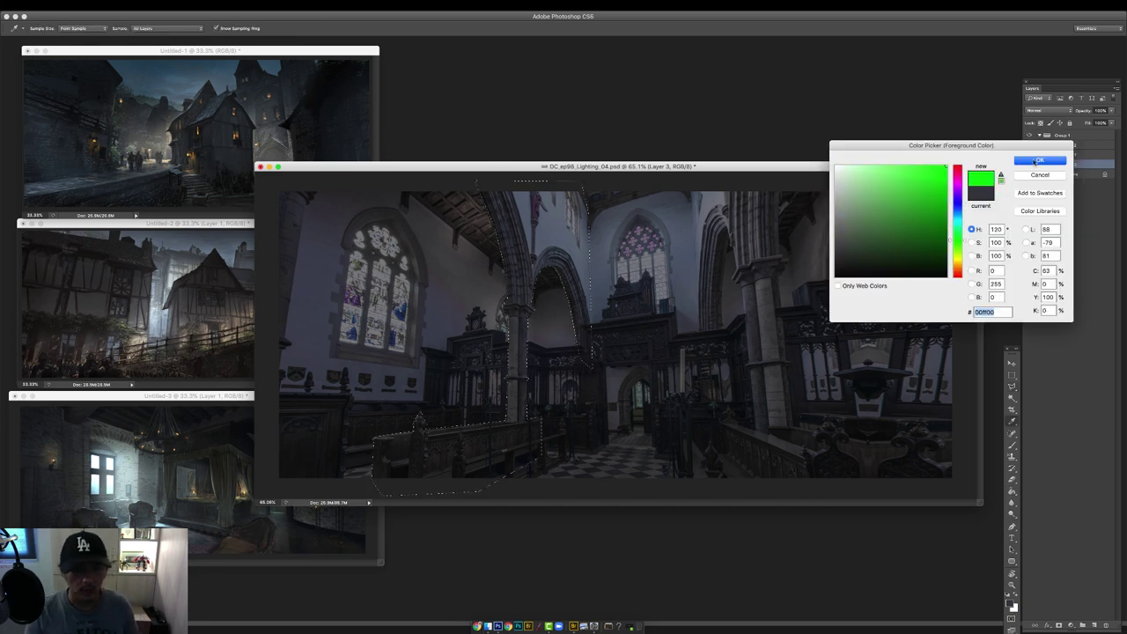
pyautogui.click(1039, 161)
pyautogui.moveTo(1068, 165); pyautogui.dragTo(1079, 138)
pyautogui.click(551, 253)
# Lasso the right column with its arch and fill it with the same green.
pyautogui.press('l')
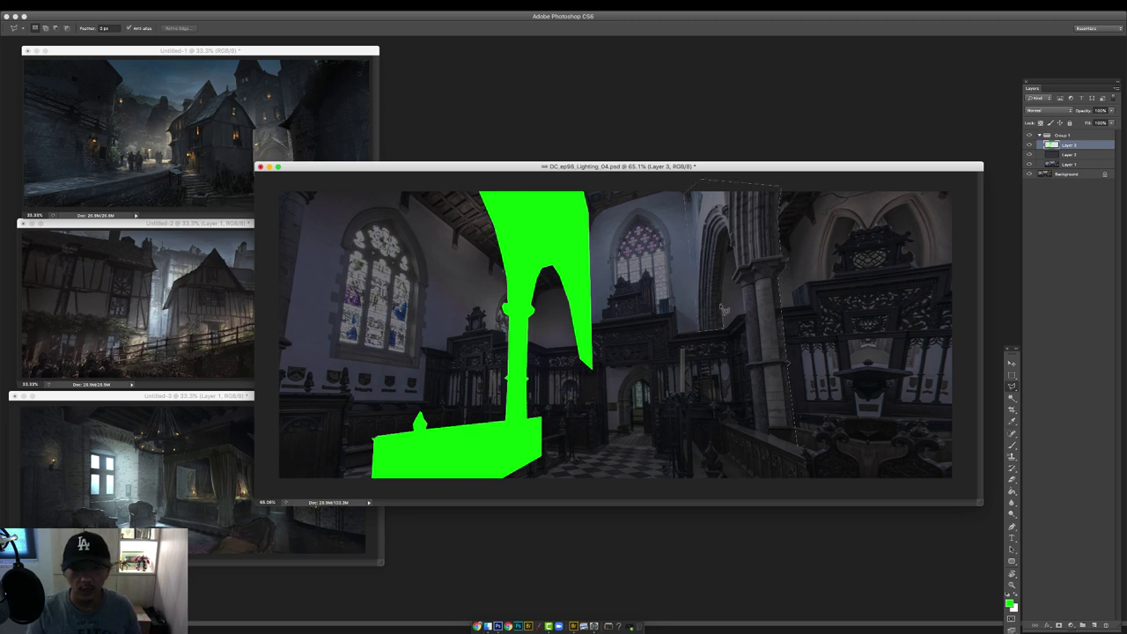
pyautogui.press('g')
pyautogui.click(803, 453)
# Add another layer, lasso the left stained-glass window and fill it with magenta.
pyautogui.click(1093, 624)
pyautogui.press('l')
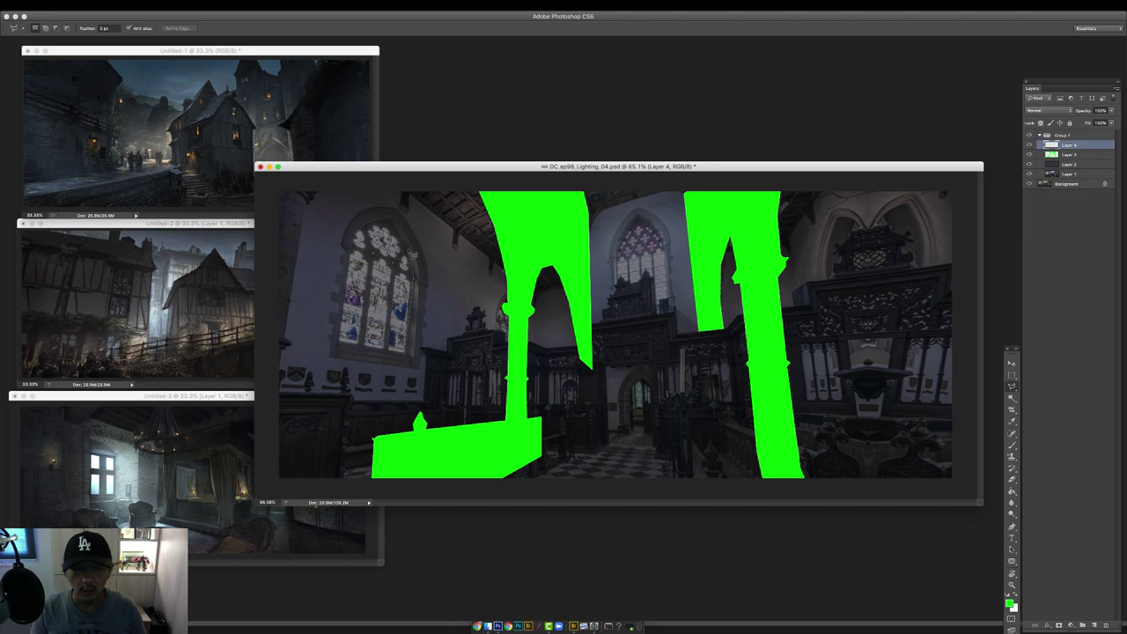
pyautogui.press('g')
pyautogui.click(396, 336)
pyautogui.click(1010, 604)
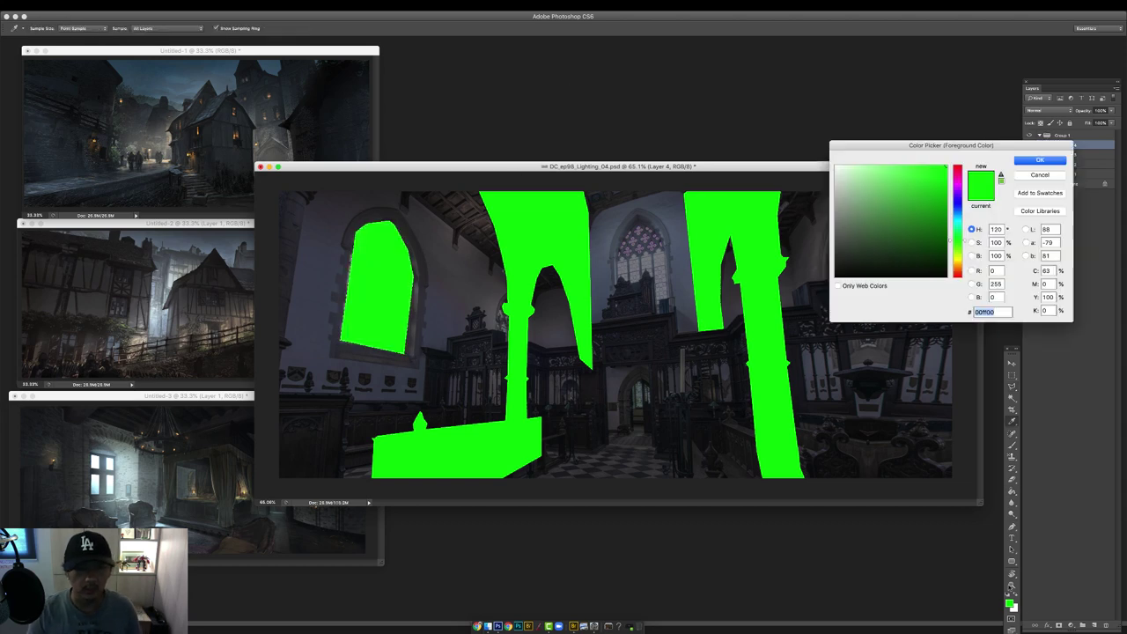
pyautogui.click(956, 184)
pyautogui.click(1040, 161)
pyautogui.click(392, 264)
# Hide the magenta and green mask layers and shift Layer 1's colour balance further toward blue.
pyautogui.click(1029, 146)
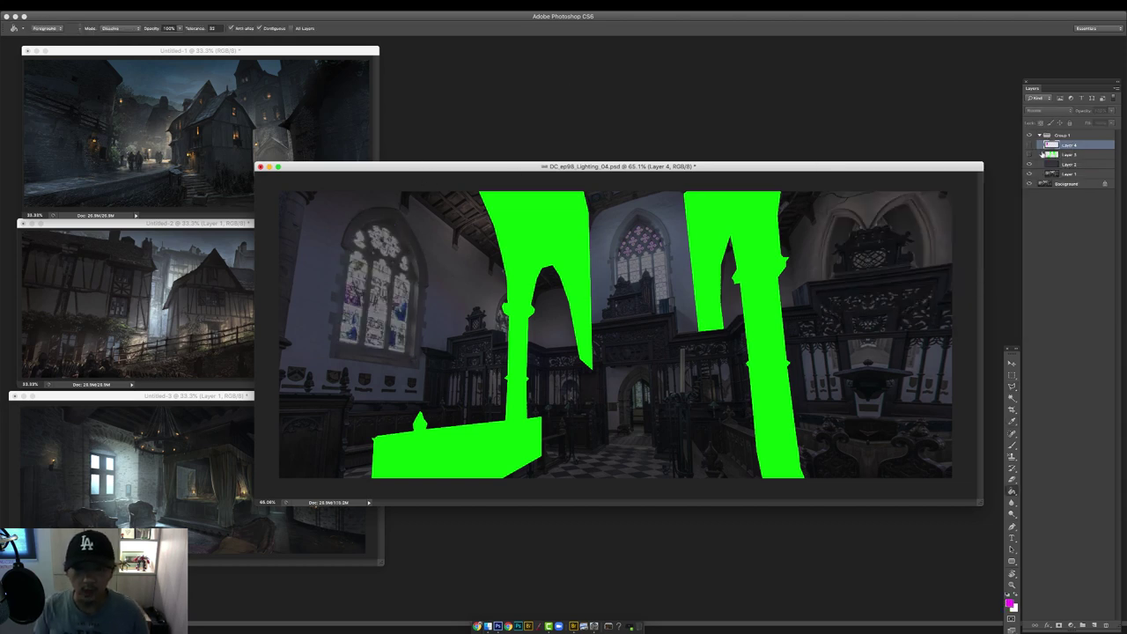
pyautogui.click(1029, 155)
pyautogui.click(1069, 165)
pyautogui.click(1069, 173)
pyautogui.press('super+b')
pyautogui.moveTo(526, 224); pyautogui.dragTo(532, 225)
pyautogui.press('Return')
# Load the green silhouettes as a selection, add a new layer above Layer 2 and hide the green layer.
pyautogui.press('b')
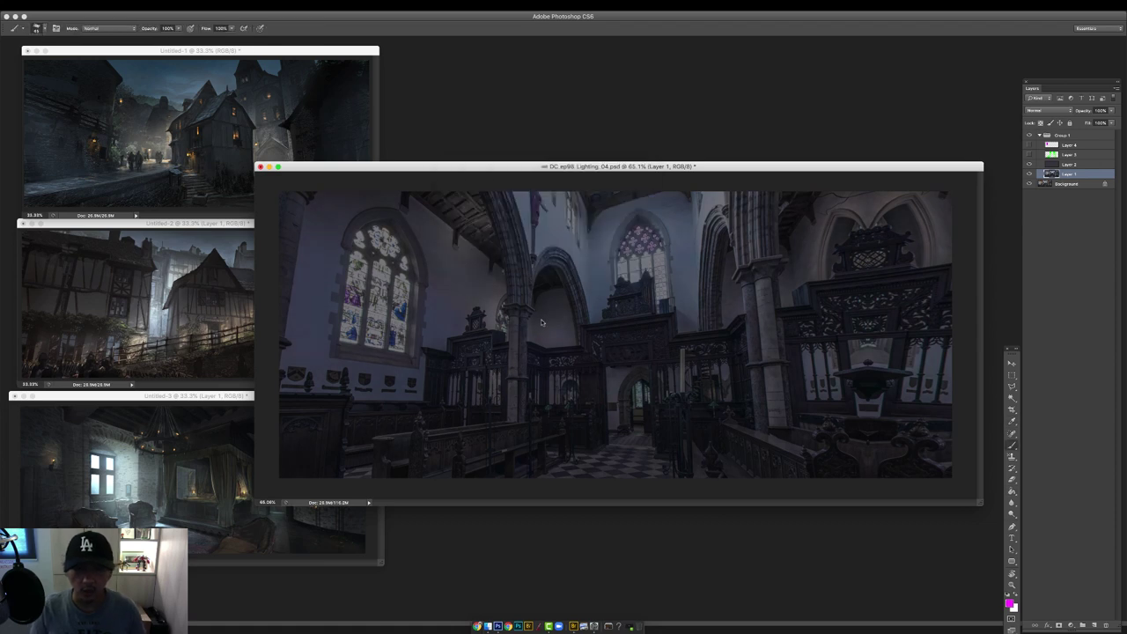
pyautogui.click(1029, 154)
pyautogui.click(1053, 155)
pyautogui.keyDown('super'); pyautogui.click(1052, 156); pyautogui.keyUp('super')
pyautogui.click(1068, 165)
pyautogui.click(1094, 625)
pyautogui.click(1029, 155)
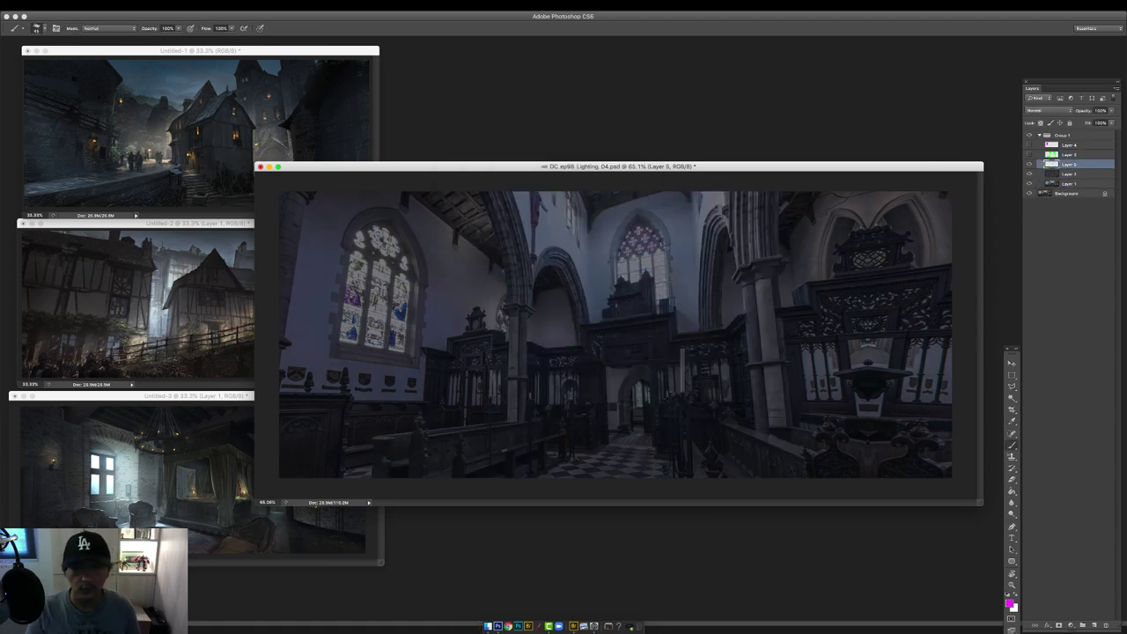
# Pick a soft brush and a sampled dark colour, set Layer 5 to Multiply and paint shadow at 40% brush opacity.
pyautogui.rightClick(663, 302)
pyautogui.doubleClick(682, 388)
pyautogui.keyDown('alt'); pyautogui.click(851, 249); pyautogui.keyUp('alt')
pyautogui.click(1047, 111)
pyautogui.click(1038, 133)
pyautogui.moveTo(774, 166); pyautogui.dragTo(805, 145)
pyautogui.press('super+z')
pyautogui.press('4')
pyautogui.moveTo(537, 198)
pyautogui.mouseDown()
pyautogui.moveTo(573, 211)
pyautogui.moveTo(581, 238)
pyautogui.moveTo(608, 198)
pyautogui.moveTo(736, 242)
pyautogui.mouseUp()
# Use the green layer as a selection guide, hide it again and darken the right column on Layer 5.
pyautogui.click(1069, 155)
pyautogui.click(1029, 154)
pyautogui.press('w')
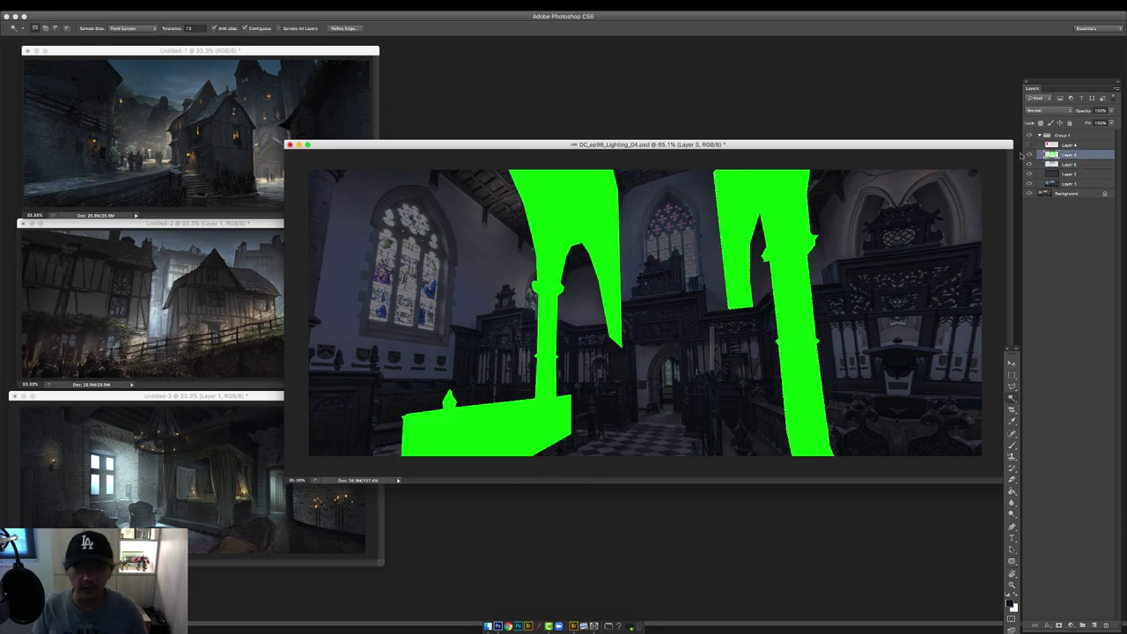
pyautogui.click(1029, 154)
pyautogui.click(1069, 165)
pyautogui.press('b')
pyautogui.moveTo(803, 352); pyautogui.dragTo(766, 198)
# Paint broad soft shadows over the left wall, the ceiling and the central arches on Layer 5.
pyautogui.press('Tab')
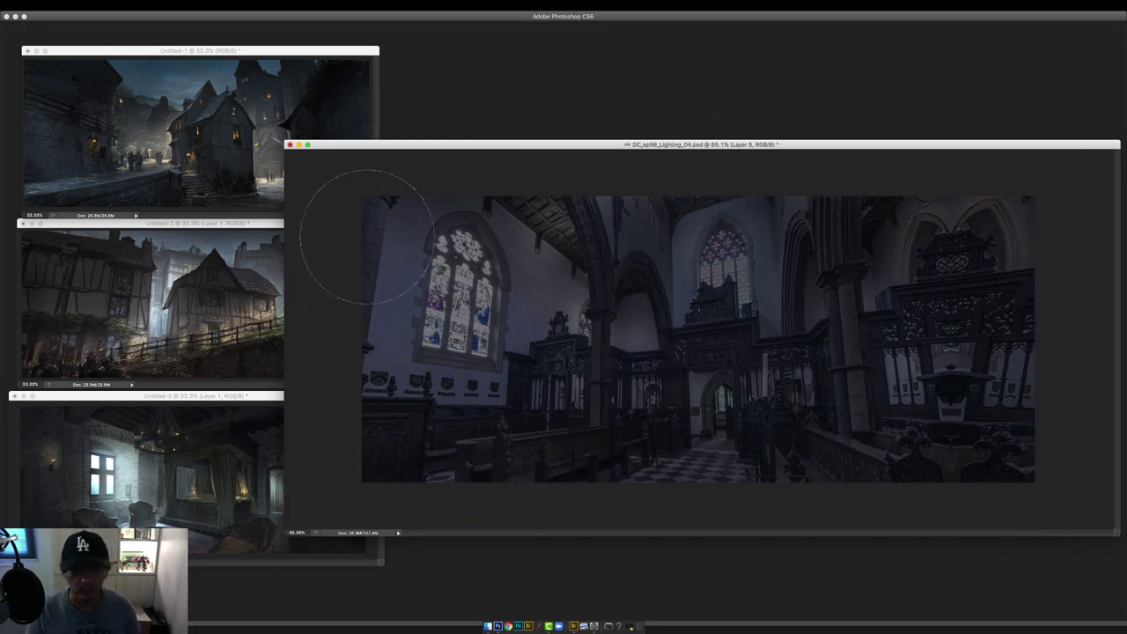
pyautogui.moveTo(528, 231)
pyautogui.mouseDown()
pyautogui.moveTo(633, 343)
pyautogui.moveTo(700, 395)
pyautogui.mouseUp()
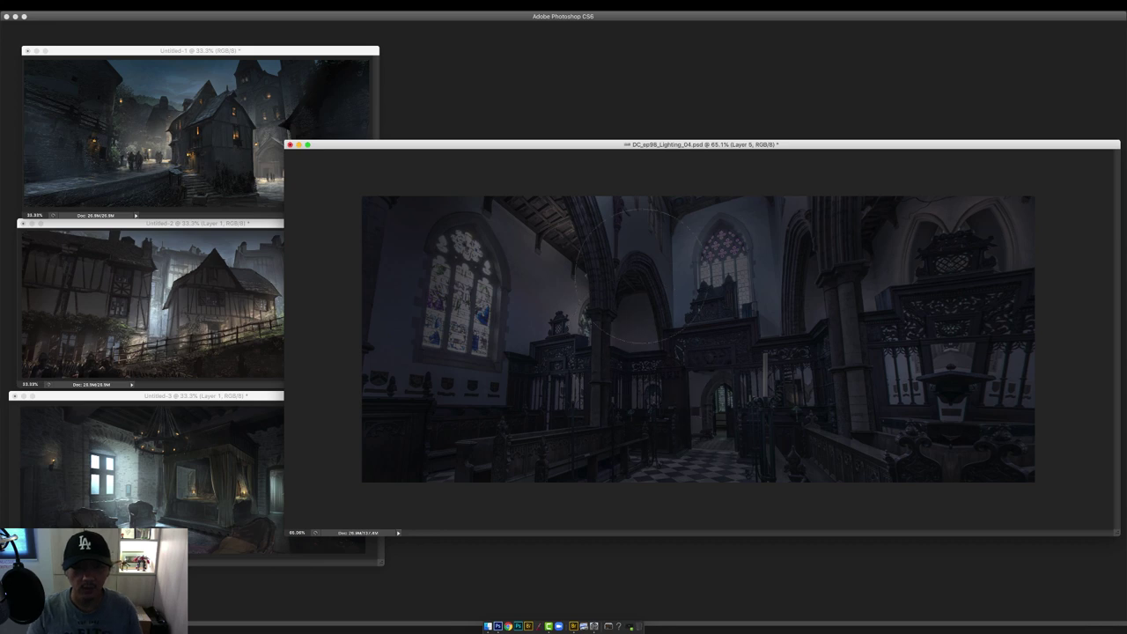
pyautogui.moveTo(639, 207)
pyautogui.mouseDown()
pyautogui.moveTo(616, 229)
pyautogui.moveTo(538, 256)
pyautogui.moveTo(563, 295)
pyautogui.mouseUp()
pyautogui.moveTo(493, 299); pyautogui.dragTo(444, 264)
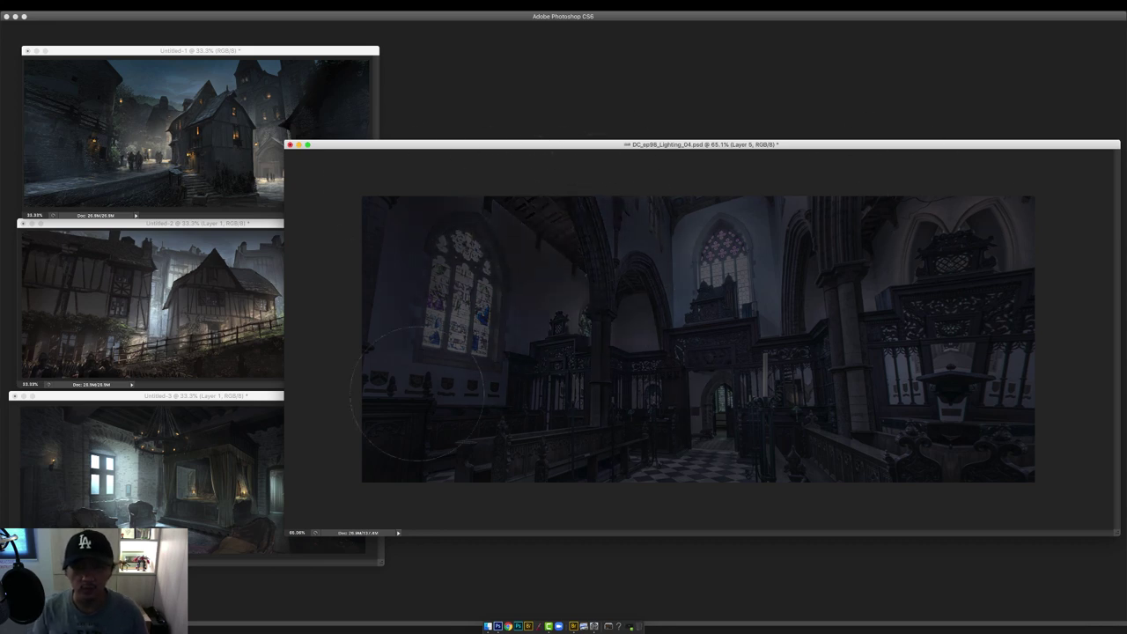
pyautogui.press('Tab')
# Select the left window shape from the magenta layer with the Magic Wand, hide that layer and reactivate Layer 5.
pyautogui.click(1057, 147)
pyautogui.click(1029, 145)
pyautogui.press('w')
pyautogui.click(467, 285)
pyautogui.click(1070, 164)
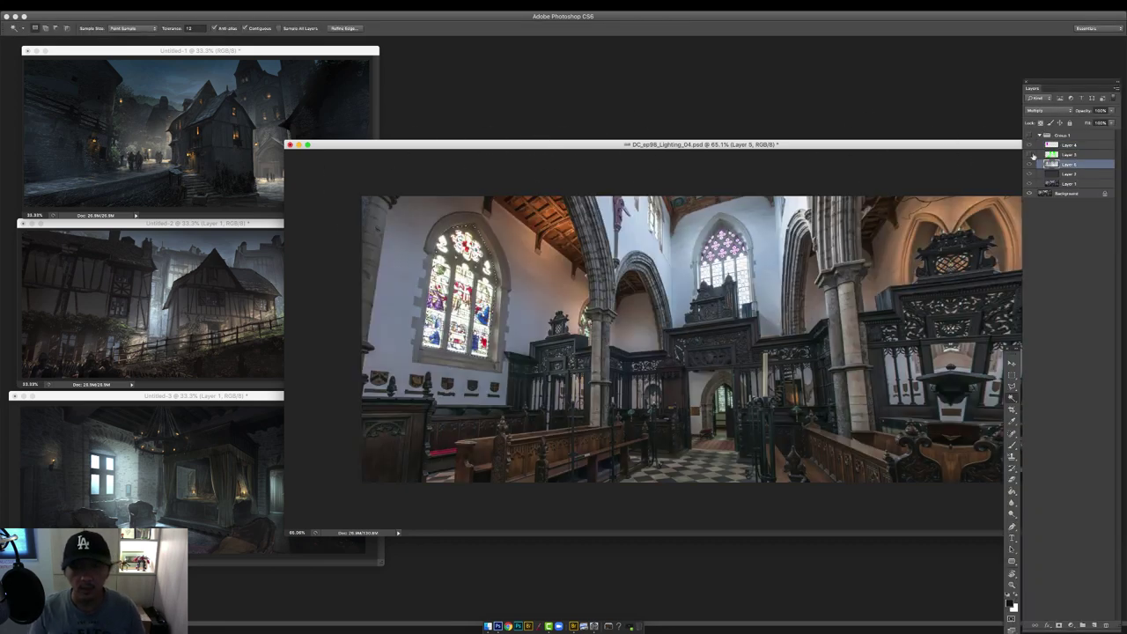
pyautogui.click(1029, 136)
pyautogui.click(1030, 145)
pyautogui.press('super+d')
# Sample a window colour, brighten the left and rear stained-glass windows with soft strokes and lasso around the rear window.
pyautogui.press('b')
pyautogui.keyDown('alt'); pyautogui.click(475, 264); pyautogui.keyUp('alt')
pyautogui.moveTo(467, 280)
pyautogui.mouseDown()
pyautogui.moveTo(492, 256)
pyautogui.moveTo(466, 252)
pyautogui.moveTo(470, 313)
pyautogui.moveTo(468, 264)
pyautogui.mouseUp()
pyautogui.press('Tab')
pyautogui.moveTo(723, 267); pyautogui.dragTo(727, 271)
pyautogui.press('l')
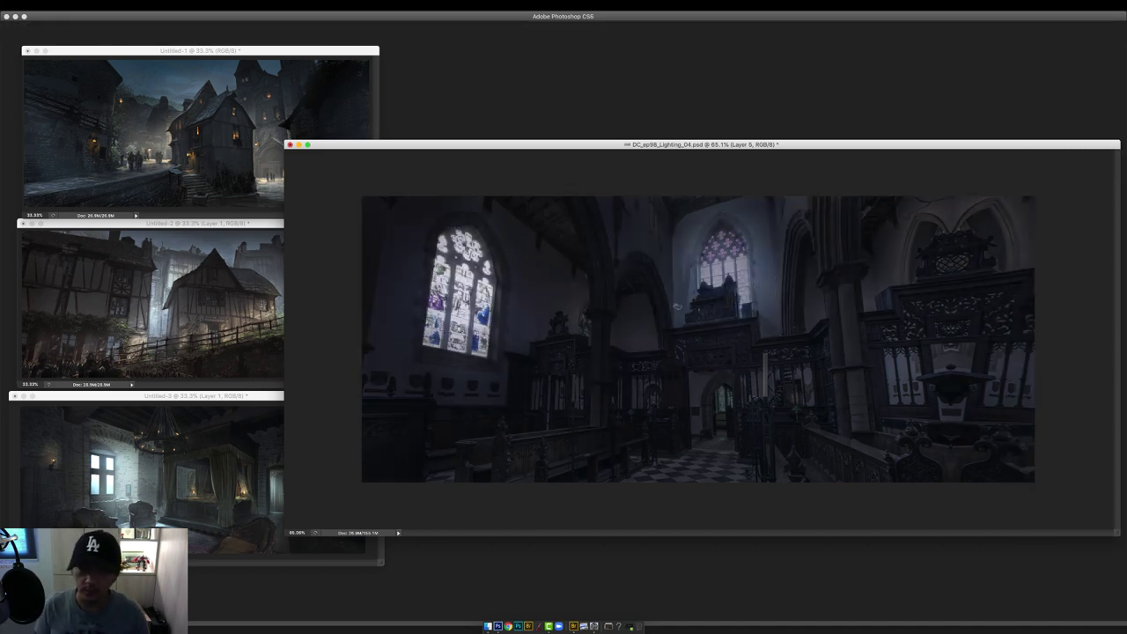
pyautogui.moveTo(677, 307)
pyautogui.mouseDown()
pyautogui.moveTo(693, 239)
pyautogui.moveTo(762, 304)
pyautogui.moveTo(768, 275)
pyautogui.mouseUp()
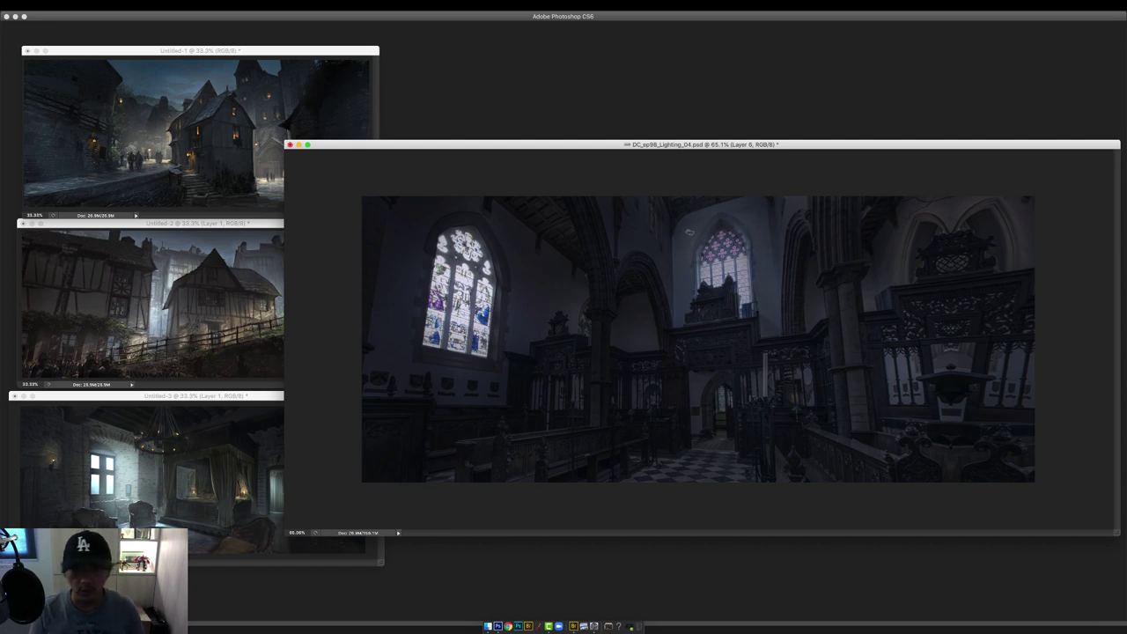
# Paint soft light in the central doorway and beside the left window with a smaller brush.
pyautogui.press('b')
pyautogui.press('[')
pyautogui.press('[')
pyautogui.press('[')
pyautogui.moveTo(723, 400); pyautogui.dragTo(732, 417)
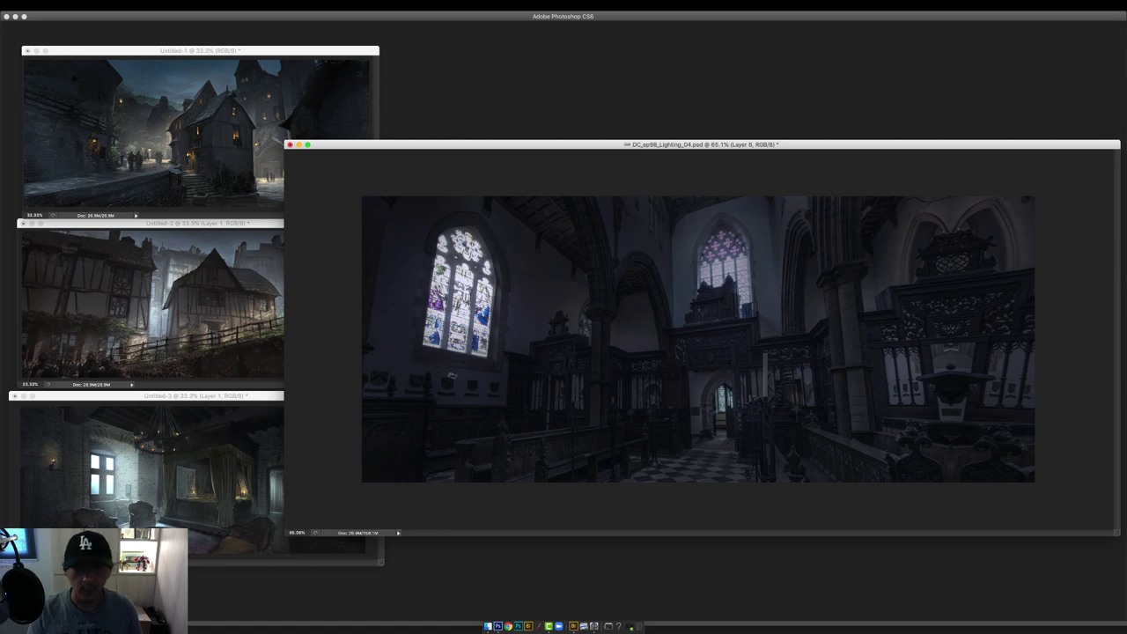
pyautogui.moveTo(501, 336); pyautogui.dragTo(508, 288)
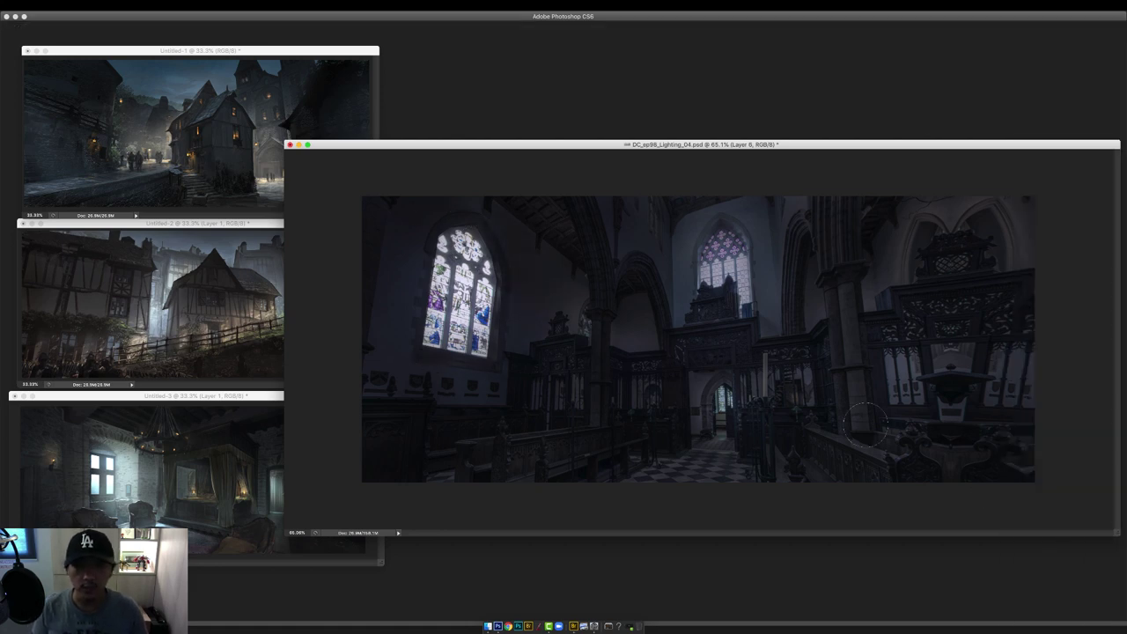
# Darken the altar furniture and pulpit along the right side with a larger soft brush on Layer 5.
pyautogui.press('Tab')
pyautogui.press('Tab')
pyautogui.press(']')
pyautogui.press(']')
pyautogui.press(']')
pyautogui.moveTo(881, 347)
pyautogui.mouseDown()
pyautogui.moveTo(1037, 337)
pyautogui.moveTo(1069, 304)
pyautogui.mouseUp()
# Lasso the arched wall above the right altar screen and brush soft light into it on a new layer.
pyautogui.press('l')
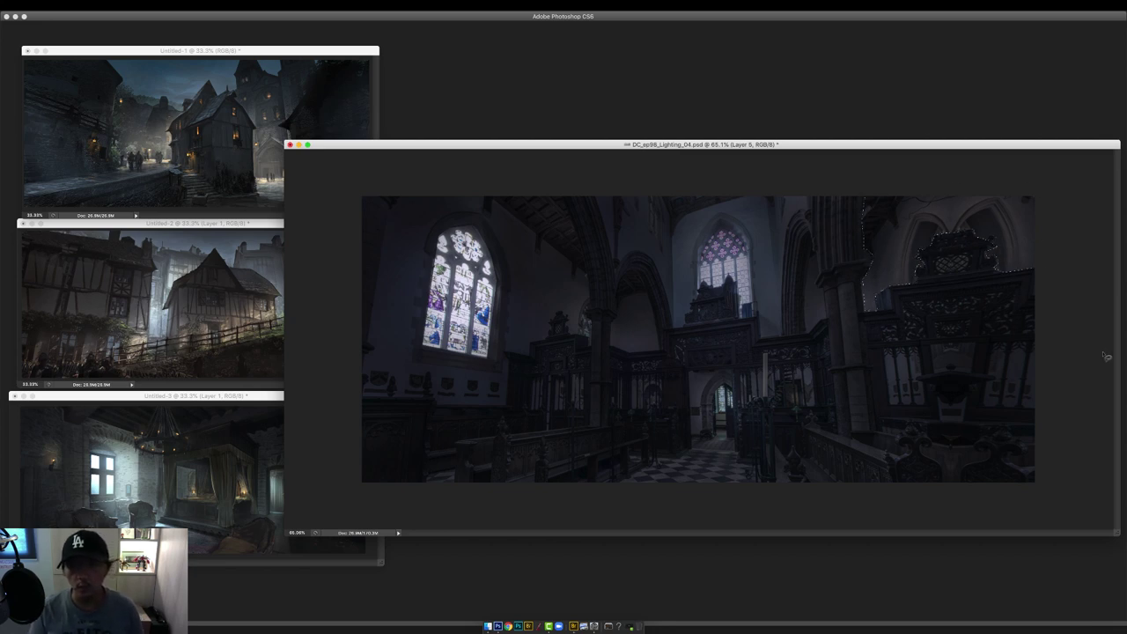
pyautogui.press('Tab')
pyautogui.click(1107, 626)
pyautogui.press('Tab')
pyautogui.press('b')
pyautogui.rightClick(926, 289)
pyautogui.moveTo(969, 256)
pyautogui.mouseDown()
pyautogui.moveTo(885, 305)
pyautogui.moveTo(1026, 259)
pyautogui.mouseUp()
# On Layer 7, lasso the space behind the central pillar and left pews and paint soft mist there.
pyautogui.press('l')
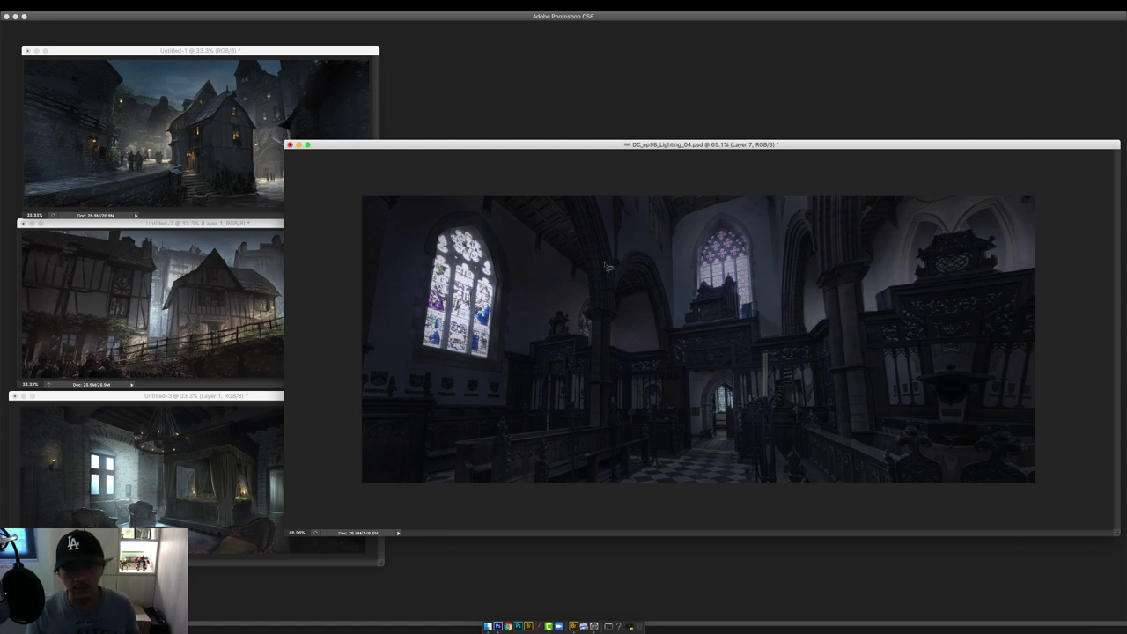
pyautogui.press('Tab')
pyautogui.click(1031, 155)
pyautogui.click(1031, 155)
pyautogui.click(1069, 173)
pyautogui.press('b')
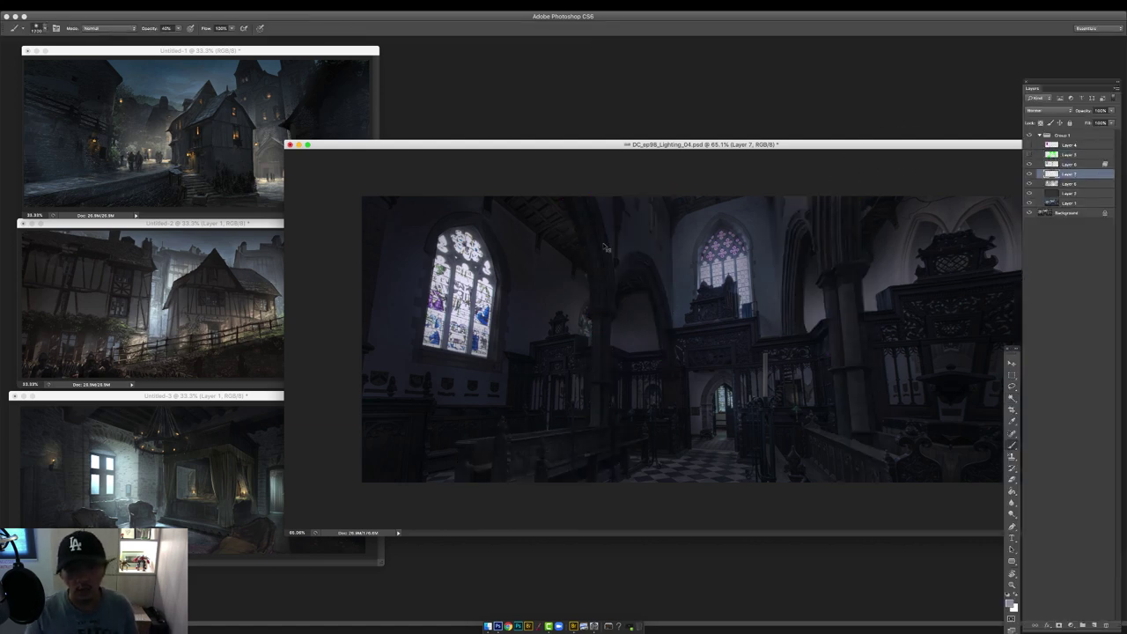
pyautogui.press('Tab')
pyautogui.moveTo(724, 398)
pyautogui.mouseDown()
pyautogui.moveTo(701, 461)
pyautogui.moveTo(537, 418)
pyautogui.moveTo(542, 319)
pyautogui.moveTo(646, 310)
pyautogui.moveTo(836, 478)
pyautogui.mouseUp()
pyautogui.click(477, 284)
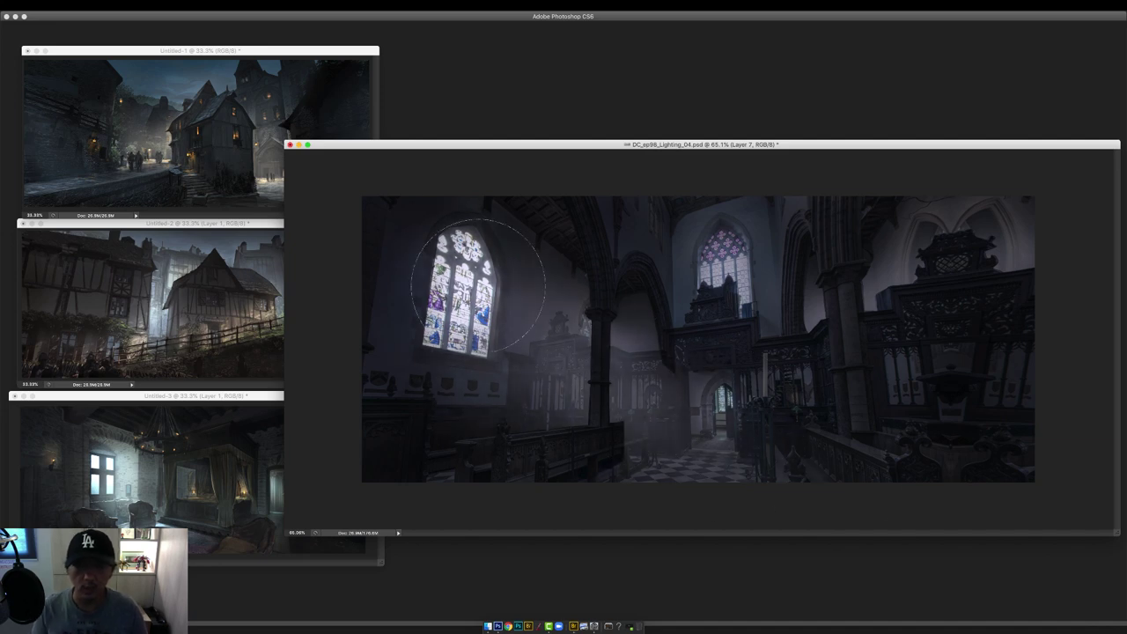
pyautogui.click(681, 369)
# Lasso around the right foreground railing and carvings, brush faint haze behind them and set the brush opacity to 40%.
pyautogui.press('l')
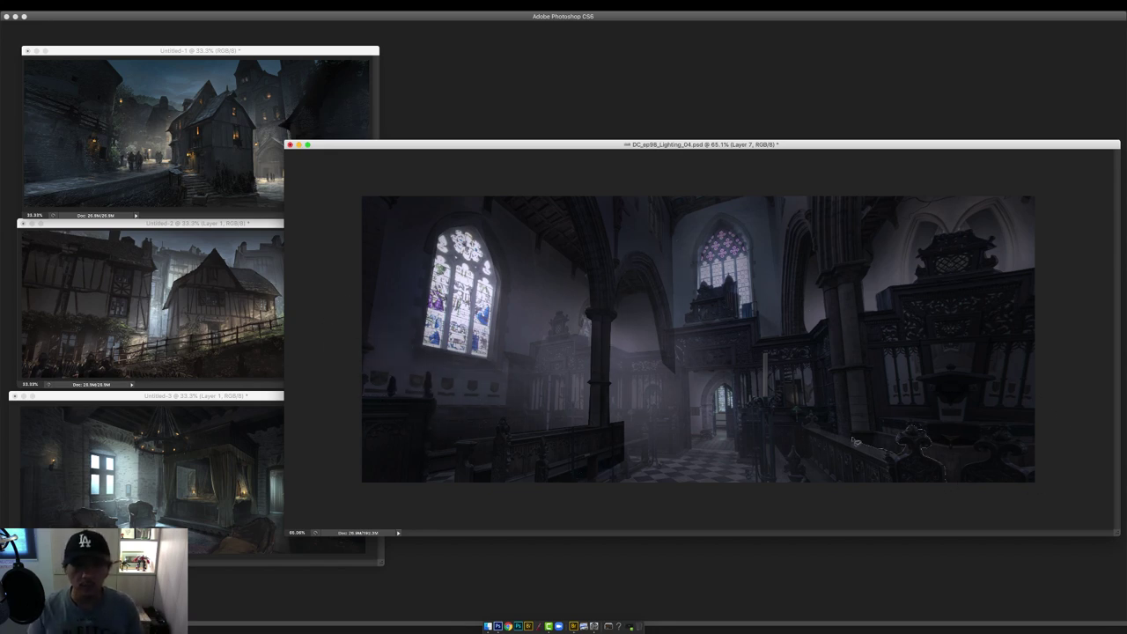
pyautogui.press('Tab')
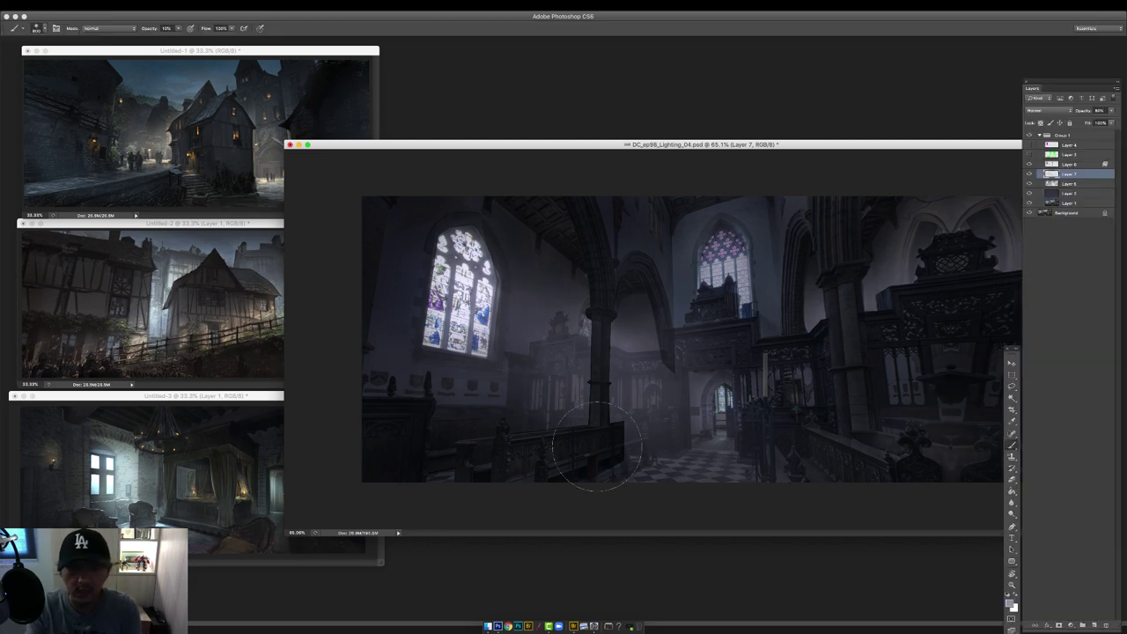
pyautogui.press('Tab')
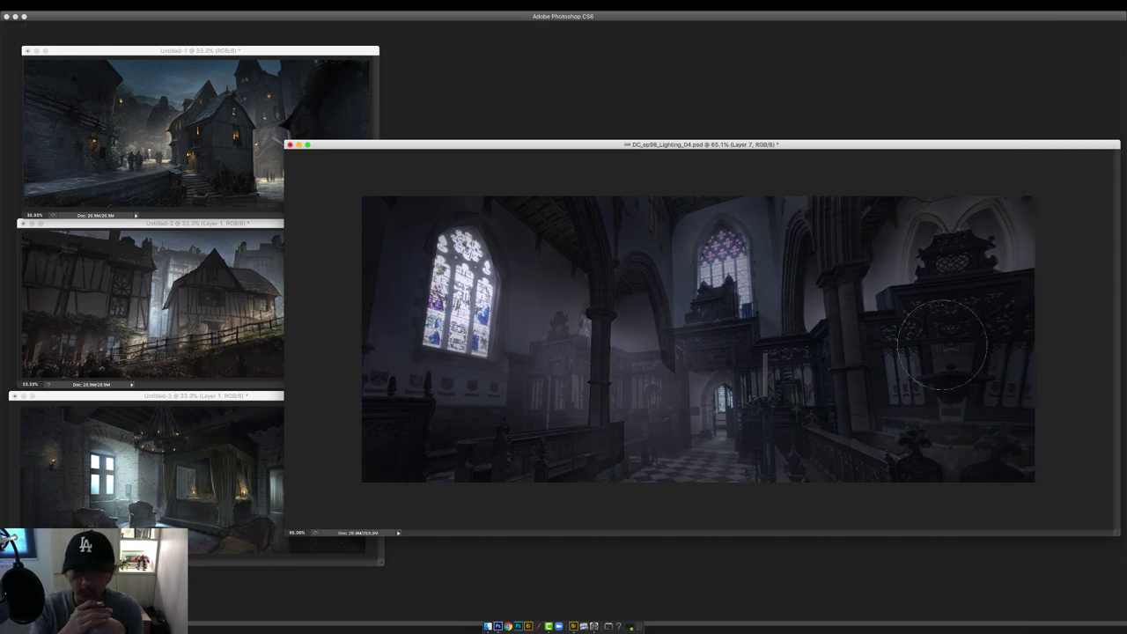
pyautogui.press('Tab')
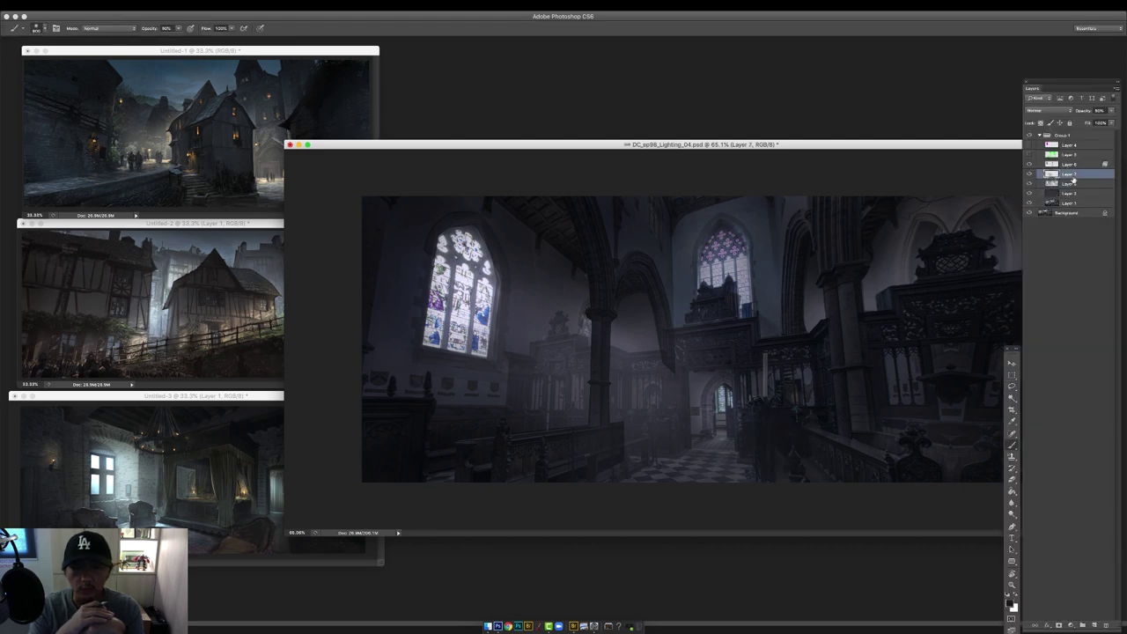
pyautogui.press('4')
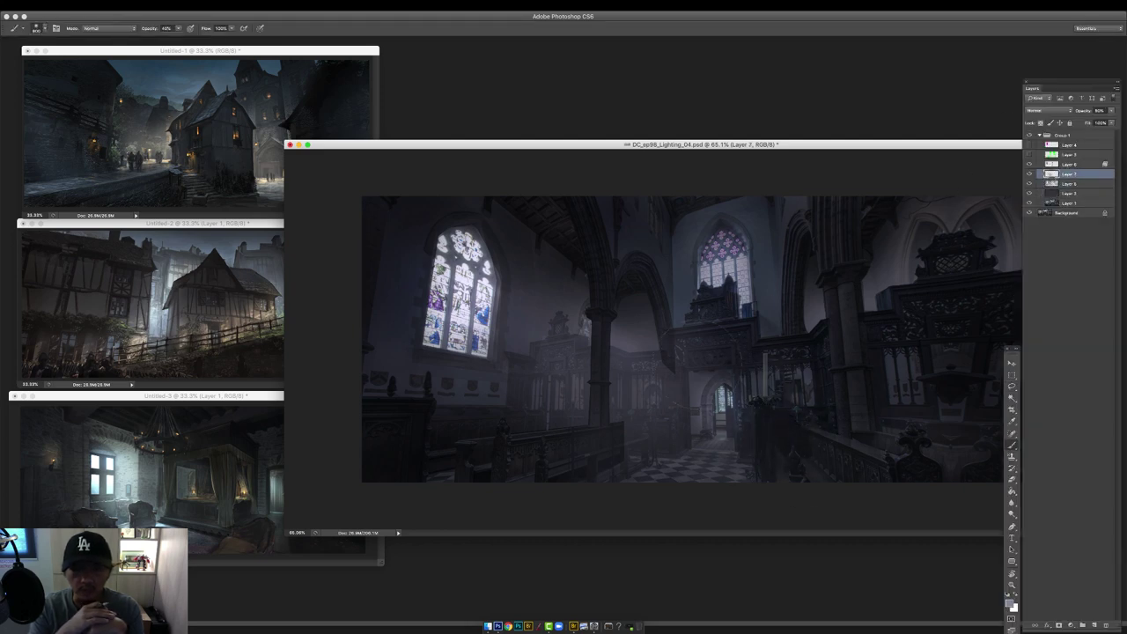
pyautogui.press('Tab')
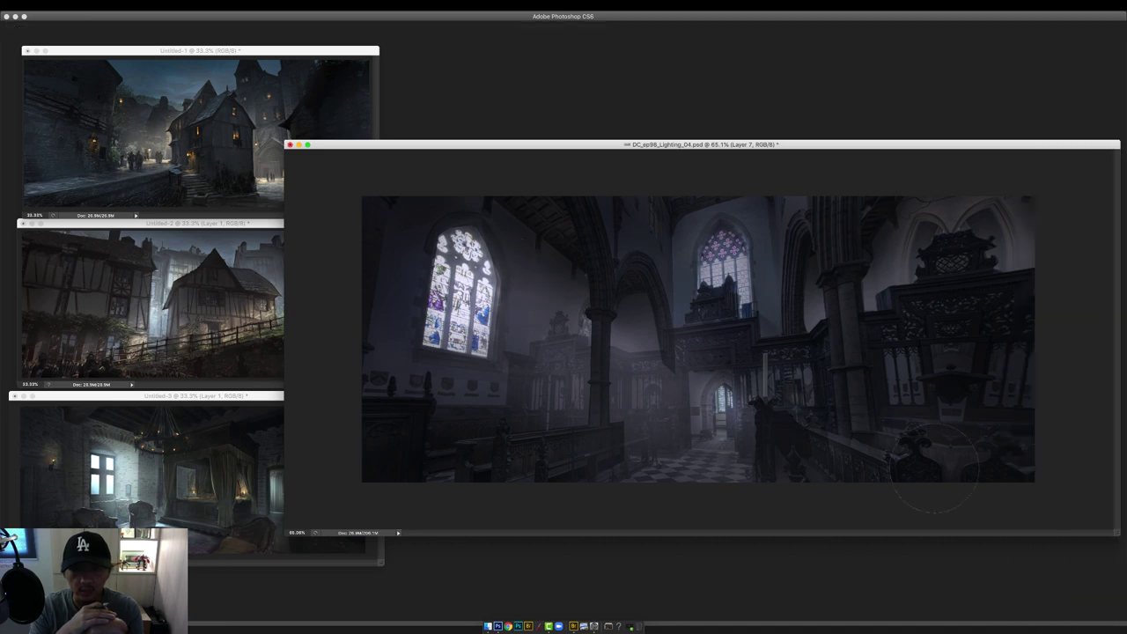
# Save the document and add a new layer above Layer 6.
pyautogui.press('super+s')
pyautogui.rightClick(709, 340)
pyautogui.press('Tab')
pyautogui.click(1070, 165)
pyautogui.click(1094, 625)
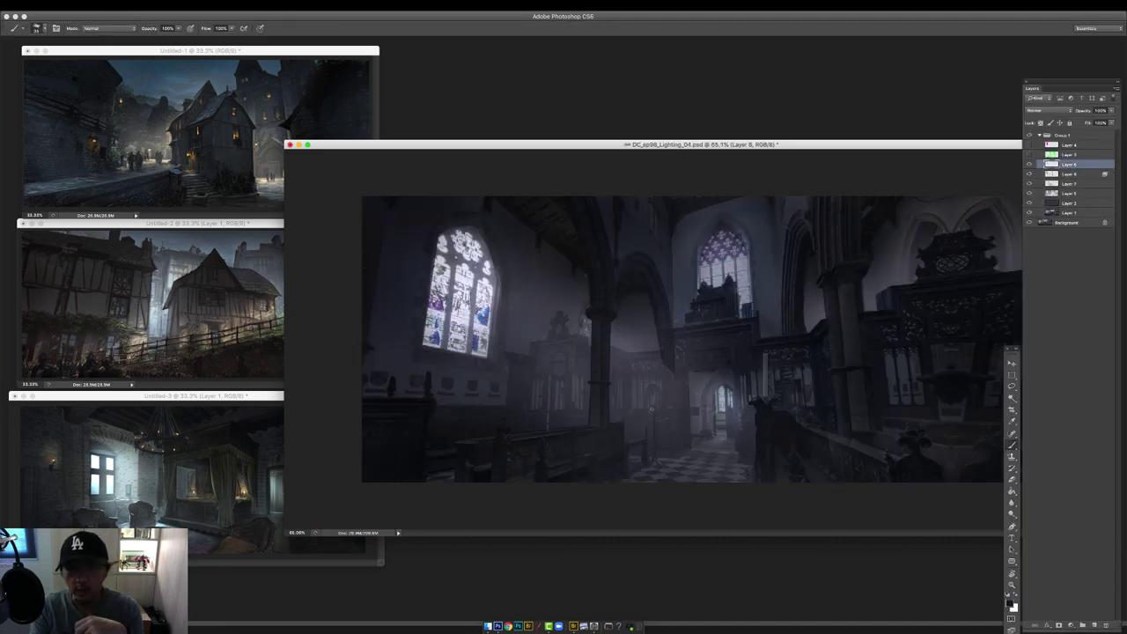
# Paint soft light around the central doorway on the new layer, using brush opacities of 80% and 40%.
pyautogui.rightClick(674, 358)
pyautogui.press('Escape')
pyautogui.press('8')
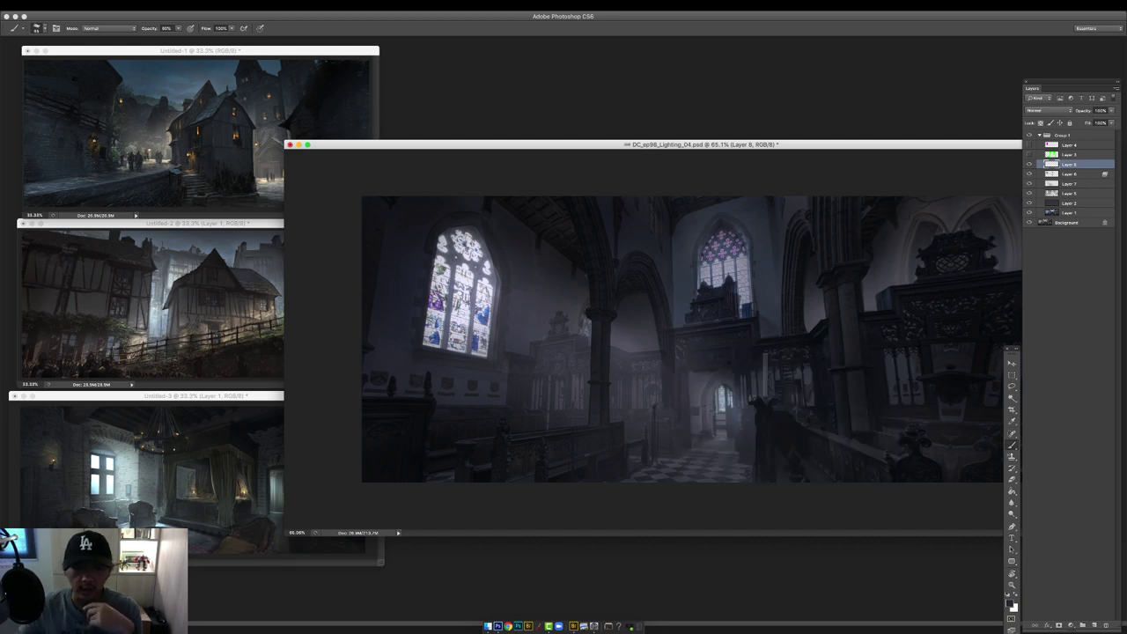
pyautogui.rightClick(575, 206)
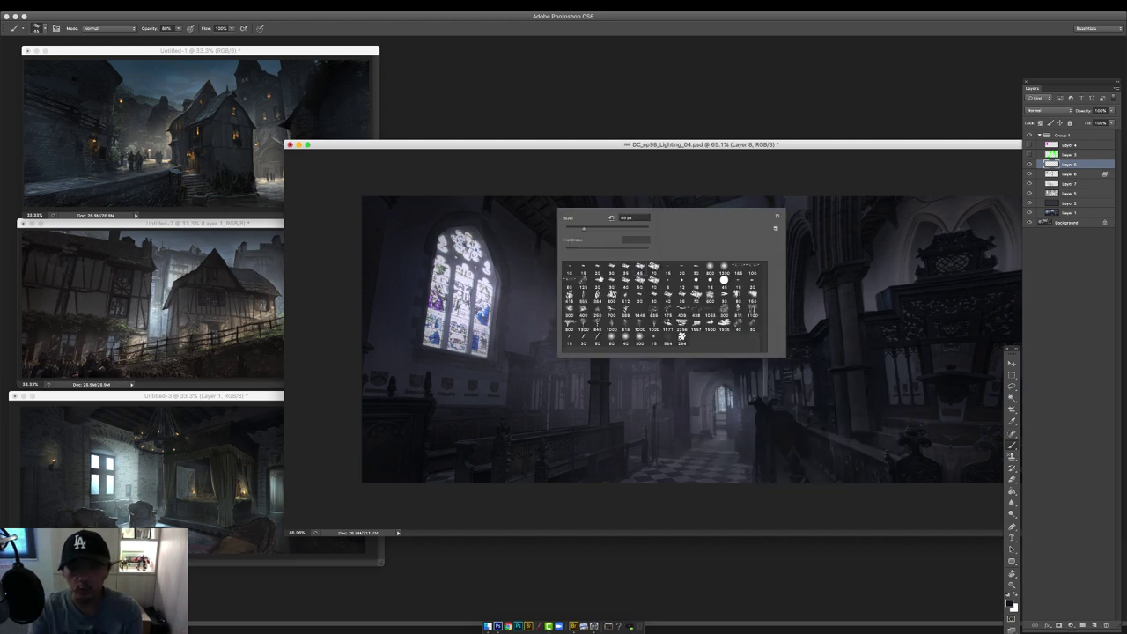
pyautogui.press('Escape')
pyautogui.press('4')
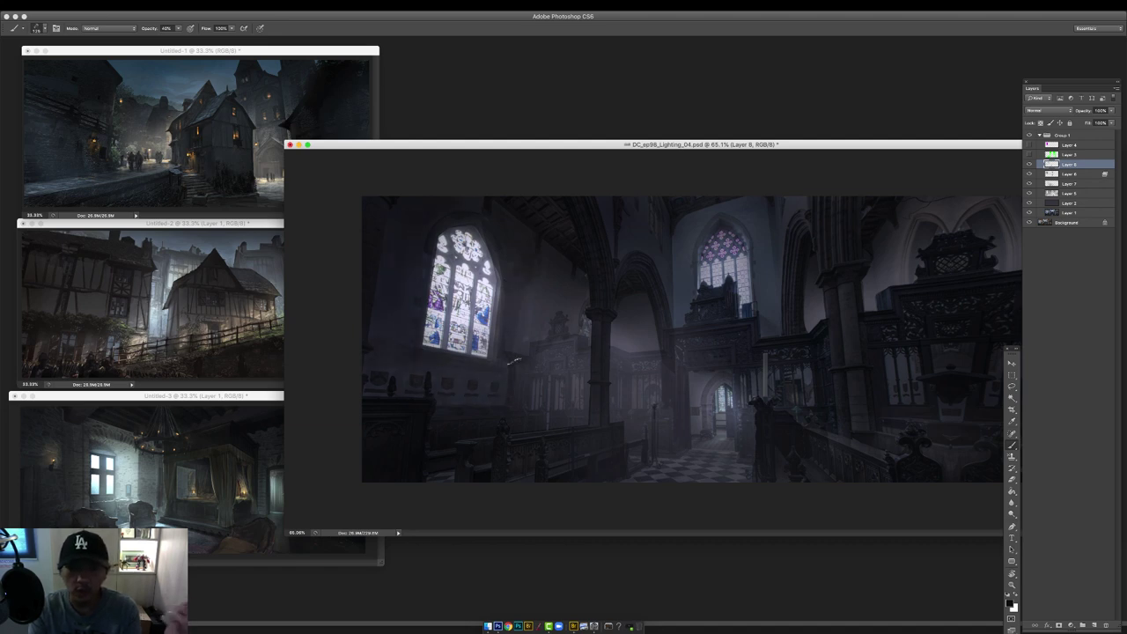
pyautogui.press('Tab')
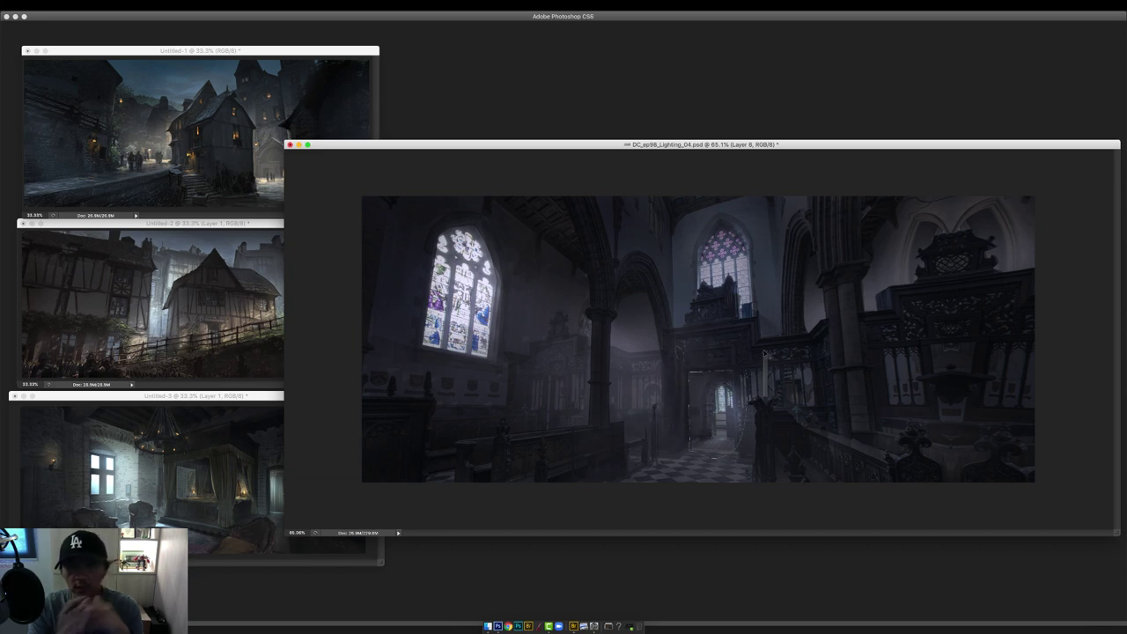
# Brush soft light inside the selected doorway, deselect it, and darken the right wall with a broad stroke.
pyautogui.press('b')
pyautogui.rightClick(750, 350)
pyautogui.moveTo(697, 384); pyautogui.dragTo(706, 421)
pyautogui.press('super+d')
pyautogui.press('Tab')
pyautogui.press('Tab')
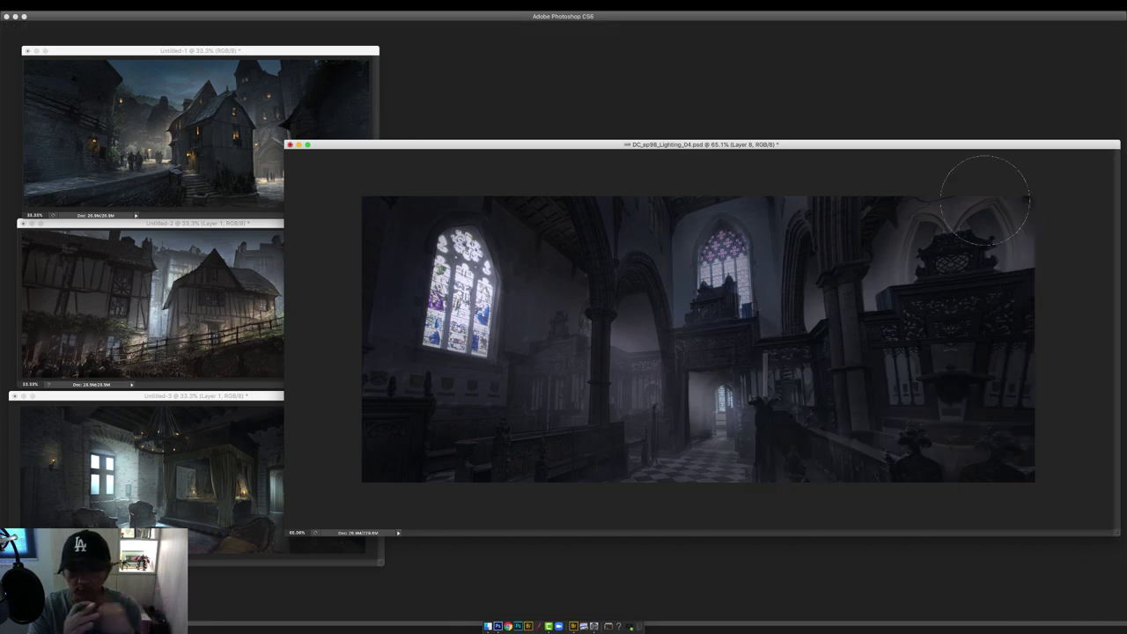
pyautogui.moveTo(984, 200)
pyautogui.mouseDown()
pyautogui.moveTo(1015, 251)
pyautogui.moveTo(966, 201)
pyautogui.moveTo(903, 292)
pyautogui.moveTo(980, 349)
pyautogui.mouseUp()
# Add a new layer and dab a soft glow over the left and rear stained-glass windows.
pyautogui.press('super+shift+alt+n')
pyautogui.rightClick(818, 371)
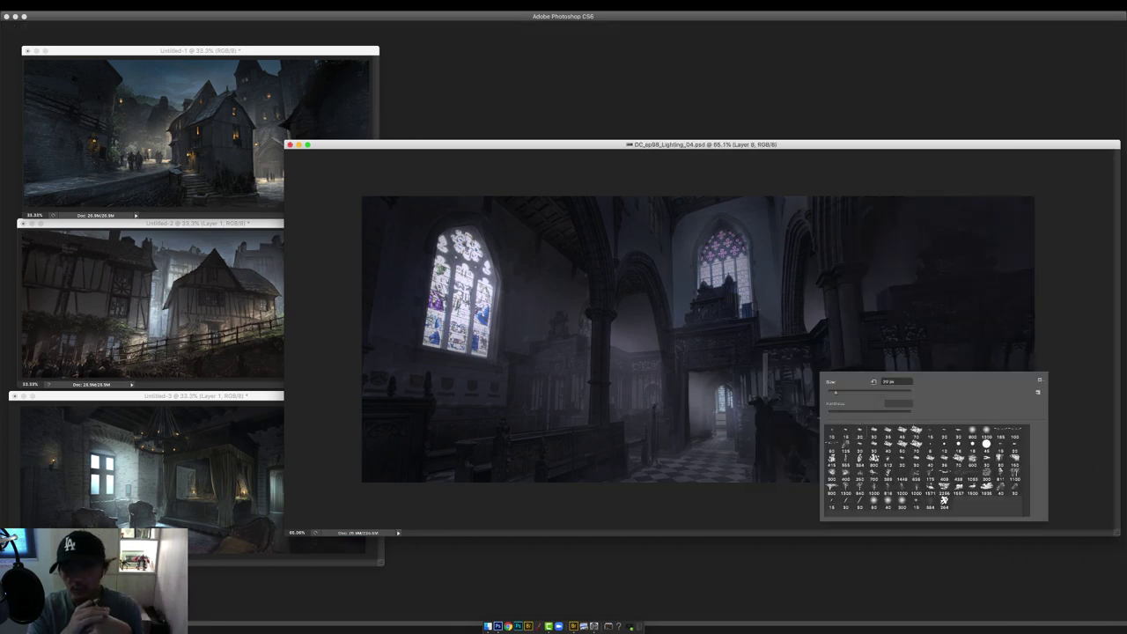
pyautogui.rightClick(649, 340)
pyautogui.click(466, 271)
pyautogui.click(727, 262)
pyautogui.click(728, 260)
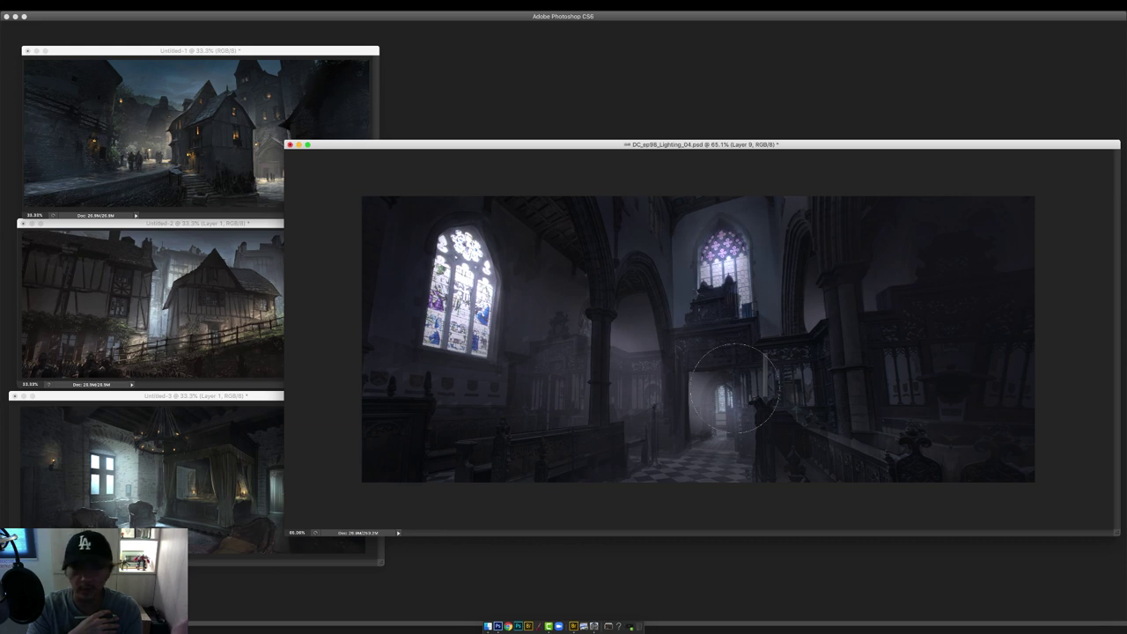
# Enlarge the brush and paint soft haze over the lower right altar area and the left pews.
pyautogui.press(']')
pyautogui.press(']')
pyautogui.press(']')
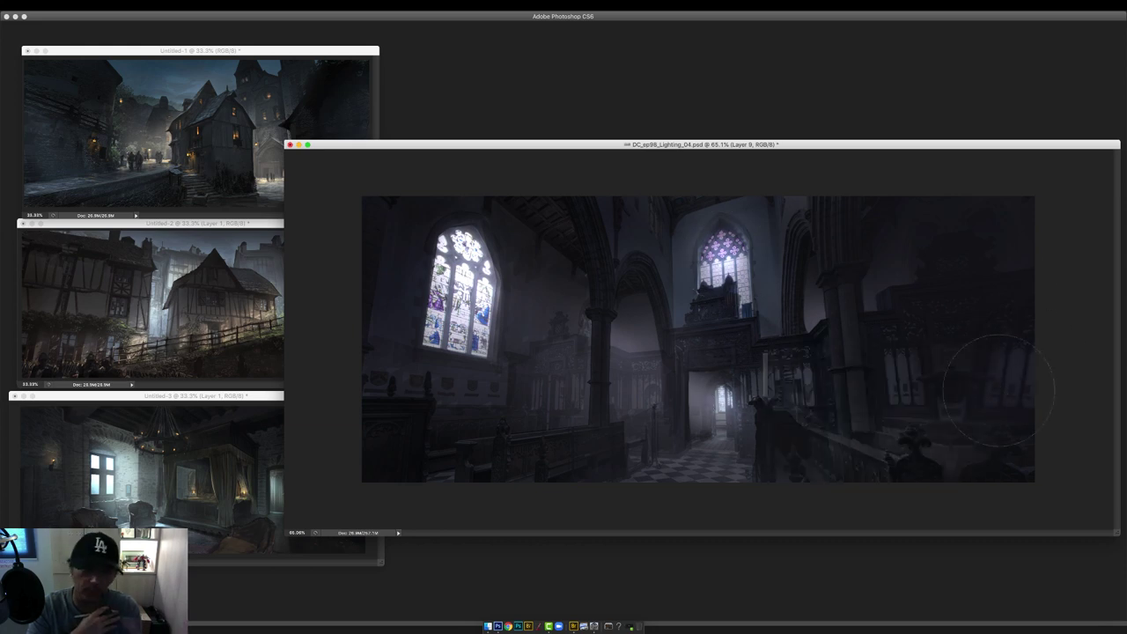
pyautogui.moveTo(1016, 378); pyautogui.dragTo(920, 394)
pyautogui.click(417, 392)
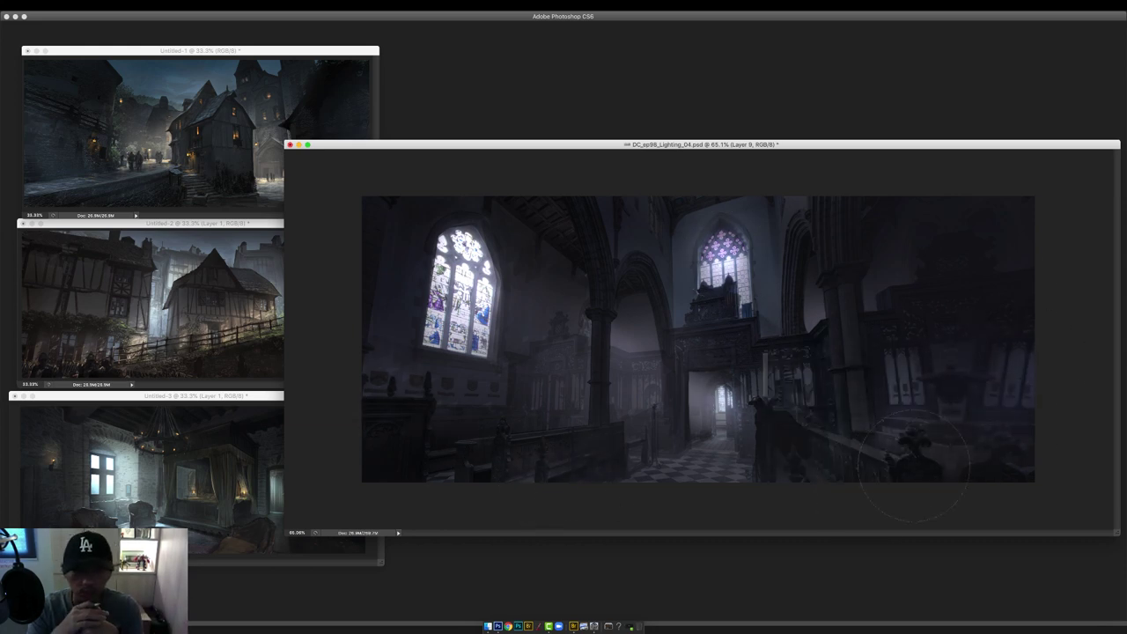
# Add another layer and paint soft shadows over the walls and arches around the rear window.
pyautogui.press('Tab')
pyautogui.press('super+shift+alt+n')
pyautogui.press('Tab')
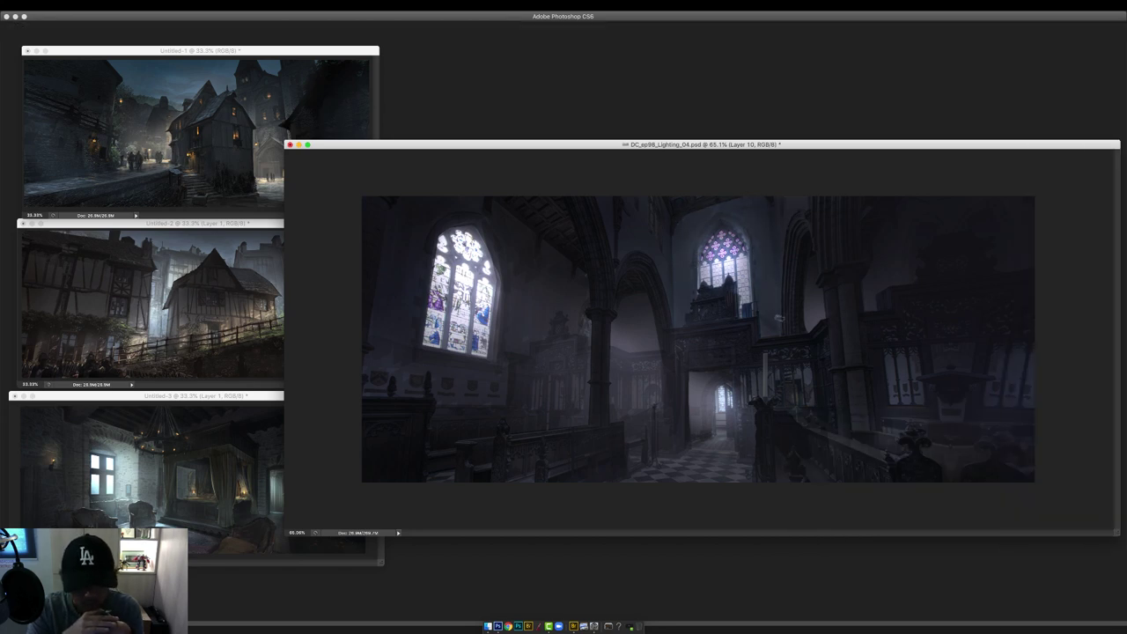
pyautogui.rightClick(752, 225)
pyautogui.moveTo(609, 209)
pyautogui.mouseDown()
pyautogui.moveTo(777, 192)
pyautogui.moveTo(630, 194)
pyautogui.moveTo(770, 234)
pyautogui.mouseUp()
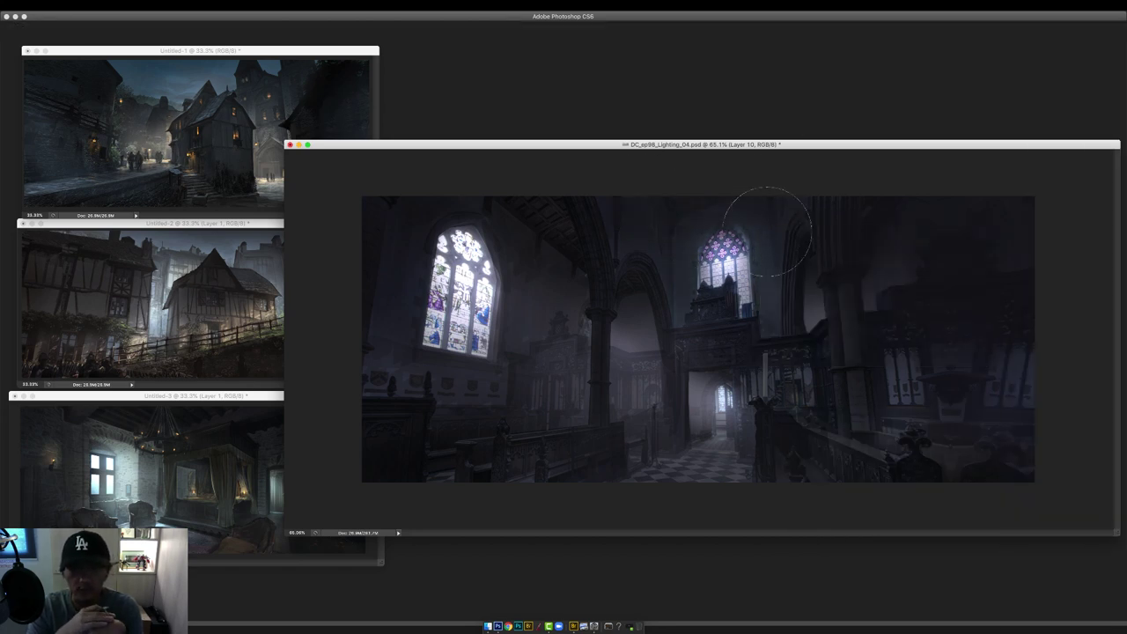
pyautogui.rightClick(766, 235)
pyautogui.rightClick(675, 270)
pyautogui.click(746, 325)
pyautogui.moveTo(670, 304); pyautogui.dragTo(693, 294)
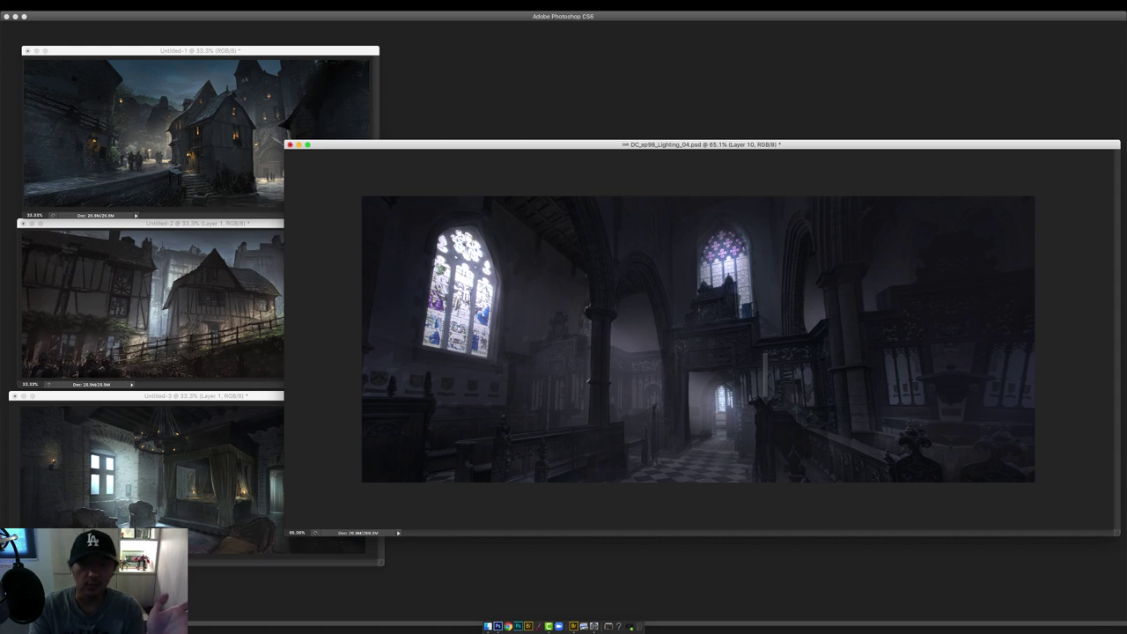
# Show the church full screen and retouch the shadows around the rear window and organ with different brush tips.
pyautogui.press('f')
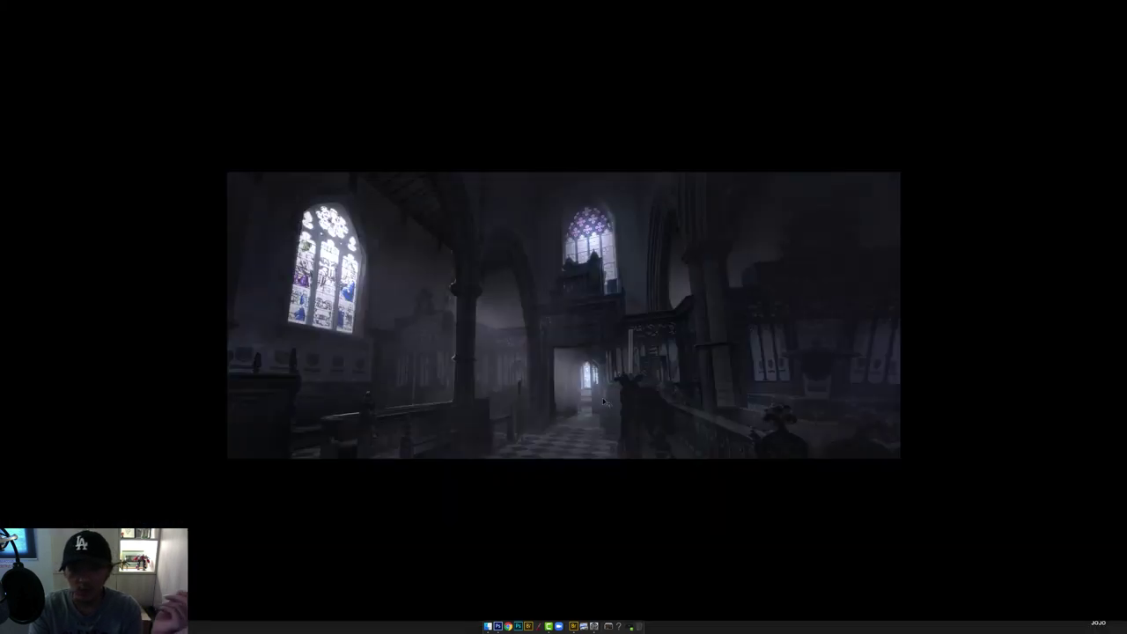
pyautogui.hotkey('ctrl', '+')
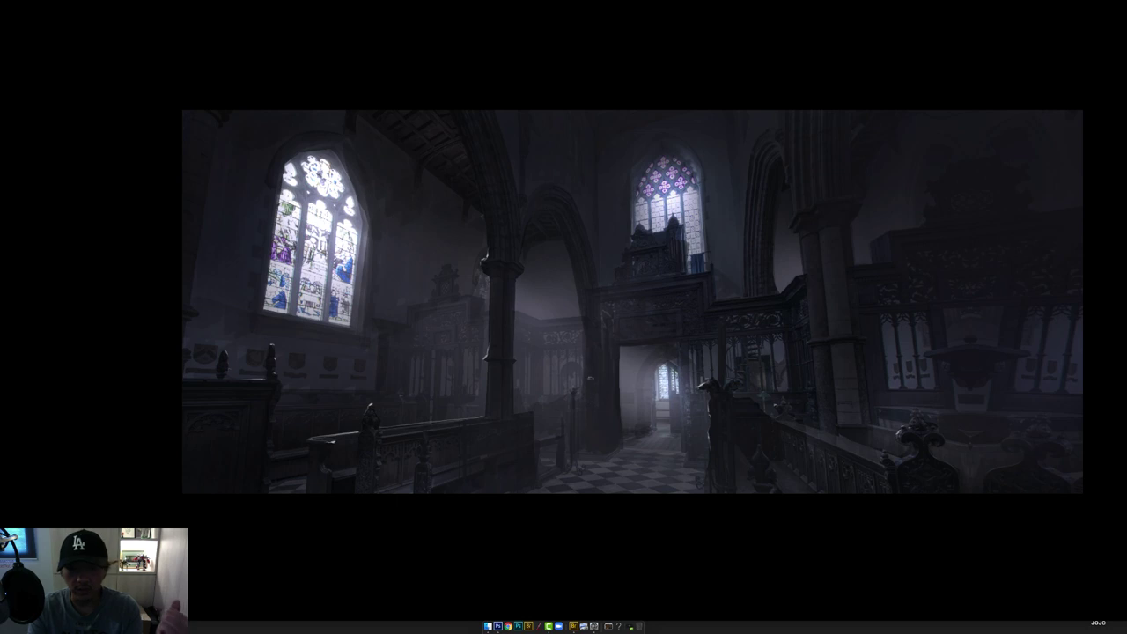
pyautogui.rightClick(590, 378)
pyautogui.press('Escape')
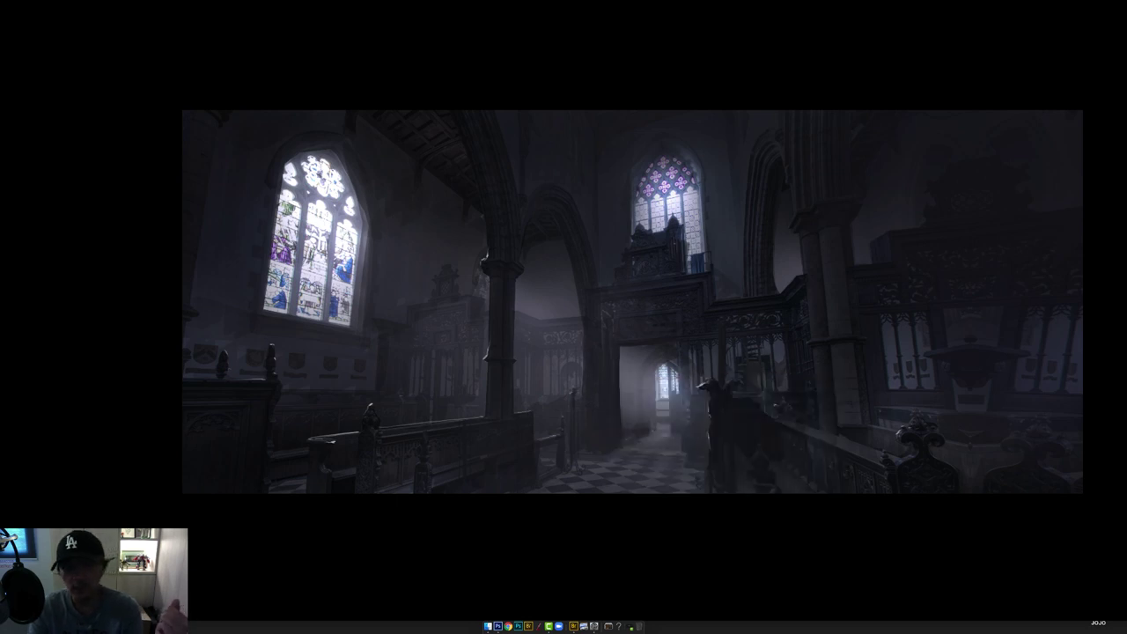
pyautogui.rightClick(676, 240)
pyautogui.press('Escape')
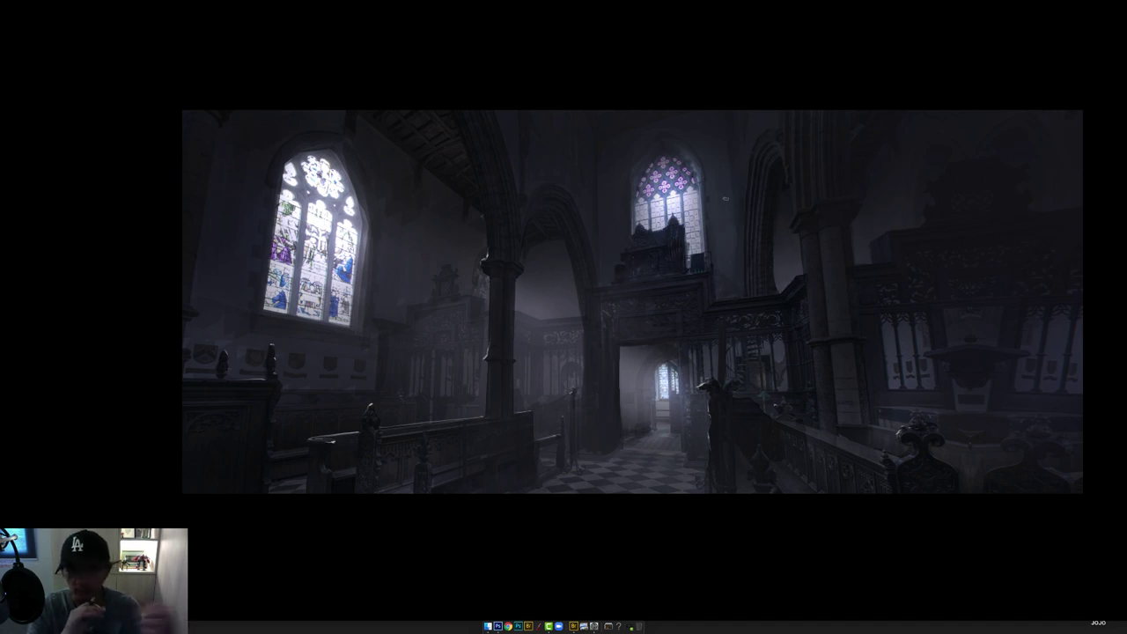
pyautogui.rightClick(740, 212)
pyautogui.press('Escape')
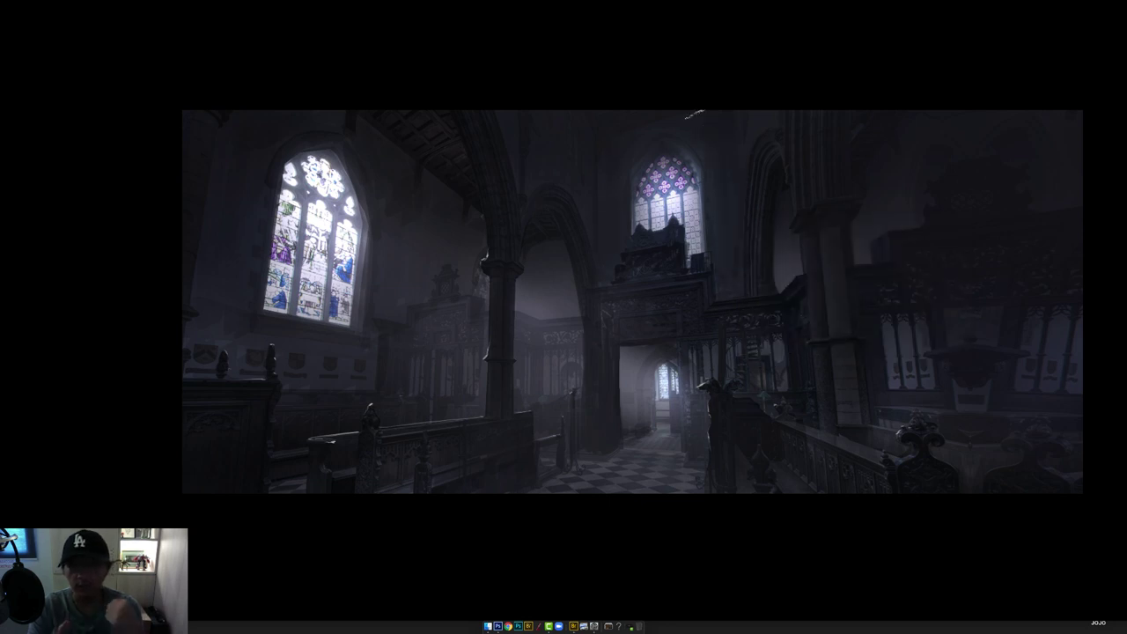
# Deepen the railing beside the doorway and straighten the doorway's left edge using a sampled dark colour.
pyautogui.rightClick(697, 345)
pyautogui.doubleClick(868, 416)
pyautogui.moveTo(724, 400); pyautogui.dragTo(767, 431)
pyautogui.scroll(1, 1047, 384)
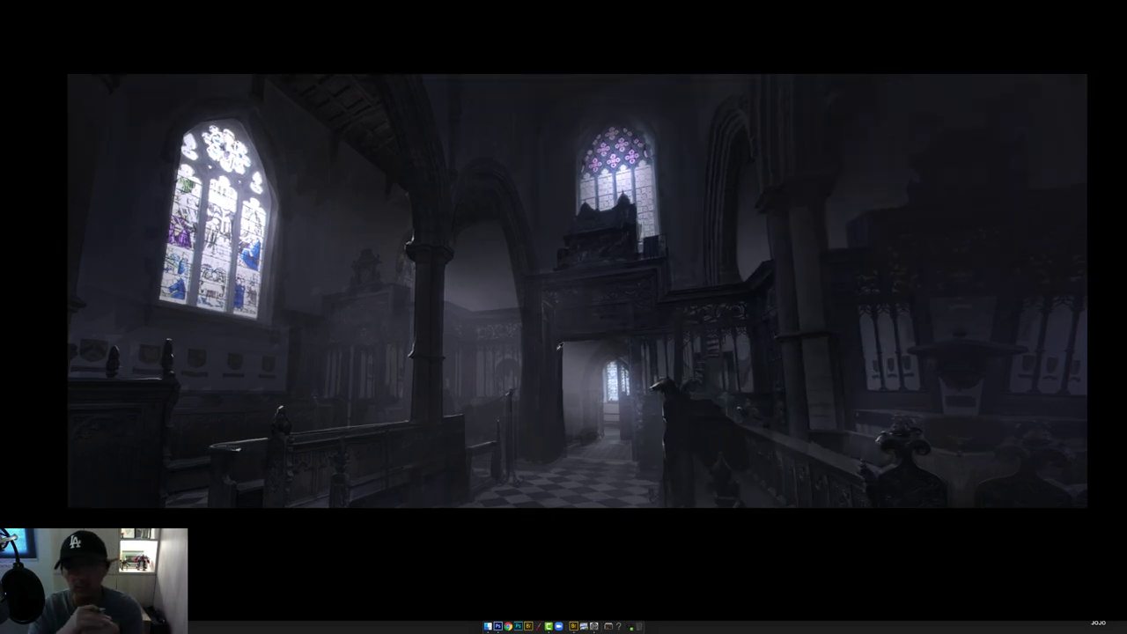
pyautogui.keyDown('alt'); pyautogui.click(561, 355); pyautogui.keyUp('alt')
pyautogui.moveTo(564, 344); pyautogui.dragTo(565, 428)
# Paint a light reflection on the checkered floor below the doorway and dust specks beside the left window.
pyautogui.rightClick(626, 426)
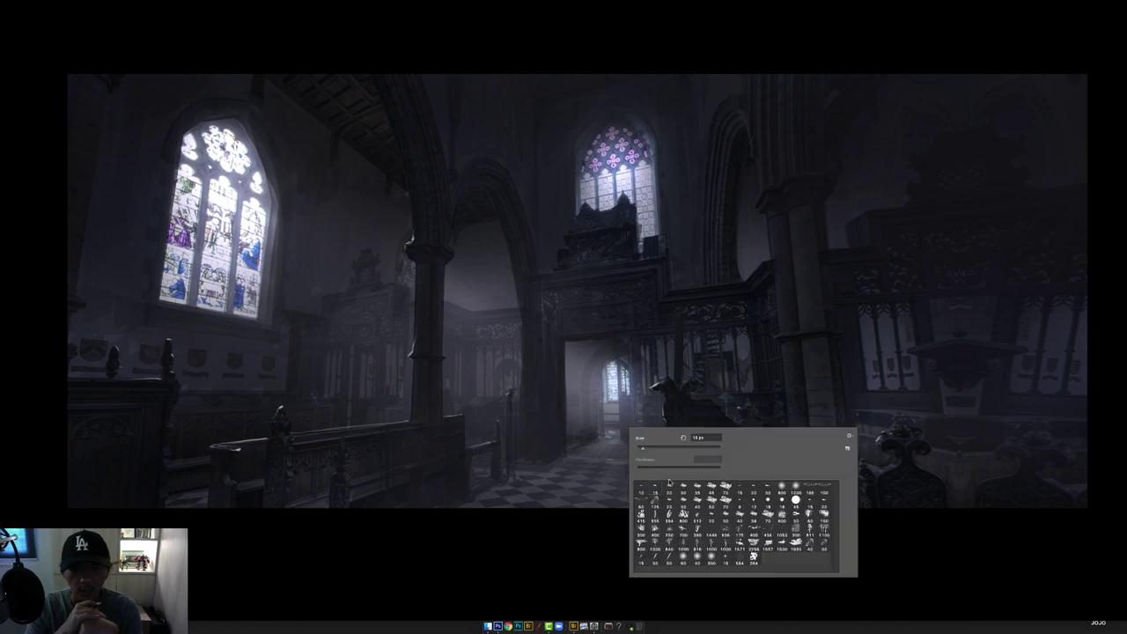
pyautogui.doubleClick(641, 506)
pyautogui.moveTo(717, 449); pyautogui.dragTo(819, 467)
pyautogui.moveTo(613, 436); pyautogui.dragTo(616, 481)
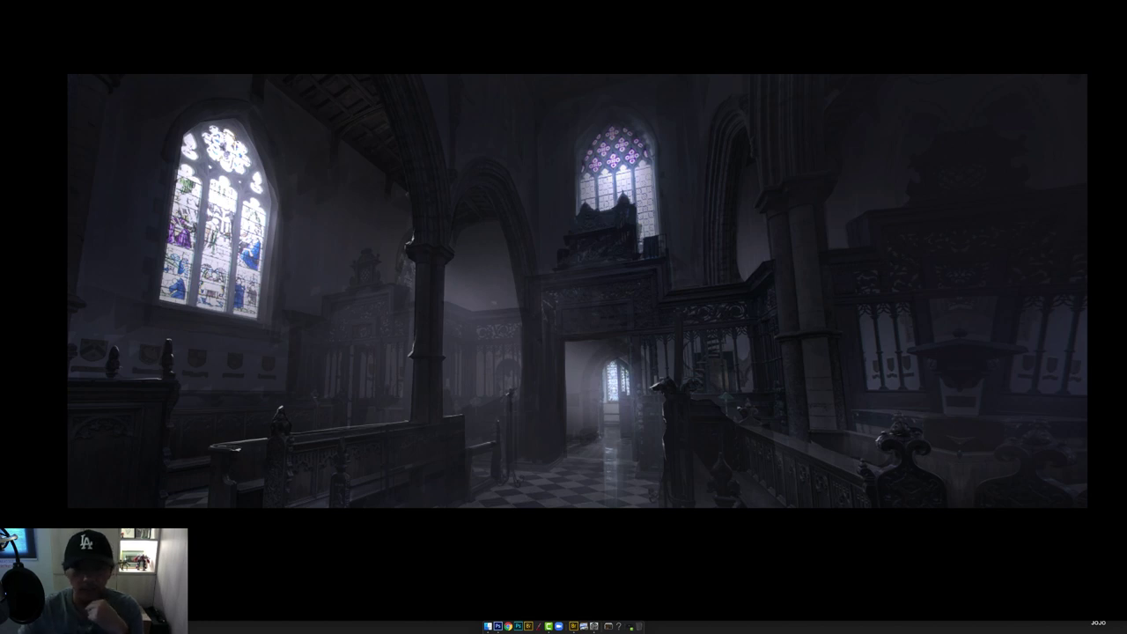
pyautogui.rightClick(495, 304)
pyautogui.click(313, 232)
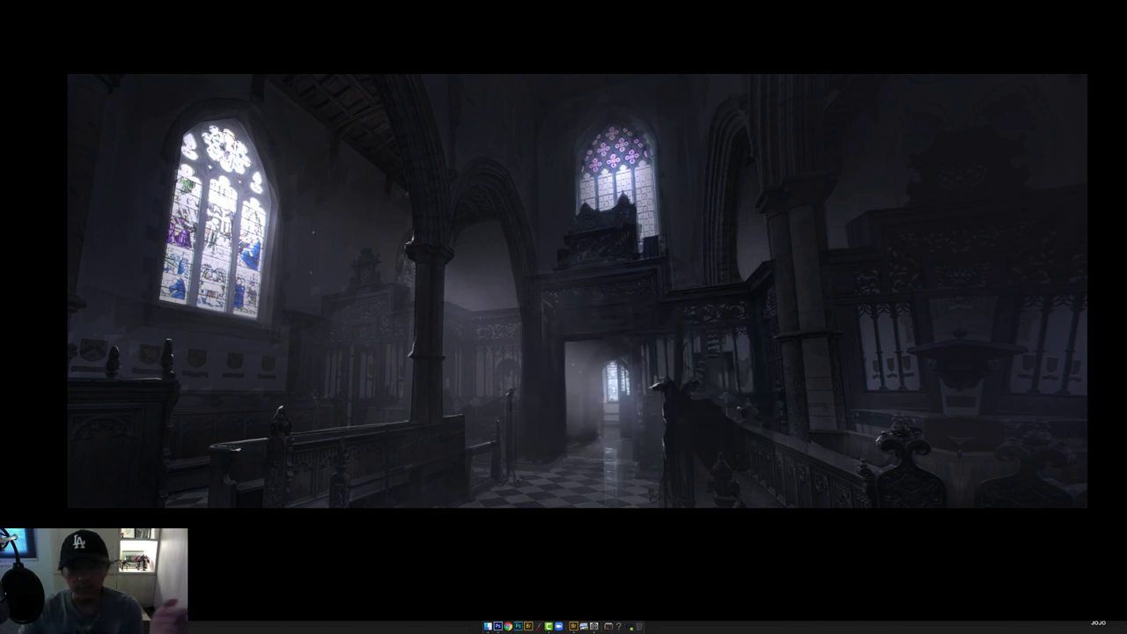
# Leave full screen, enlarge the church and move its window to uncover Untitled-3, with a new Layer 11 active above Layer 10.
pyautogui.press('super+minus')
pyautogui.press('f')
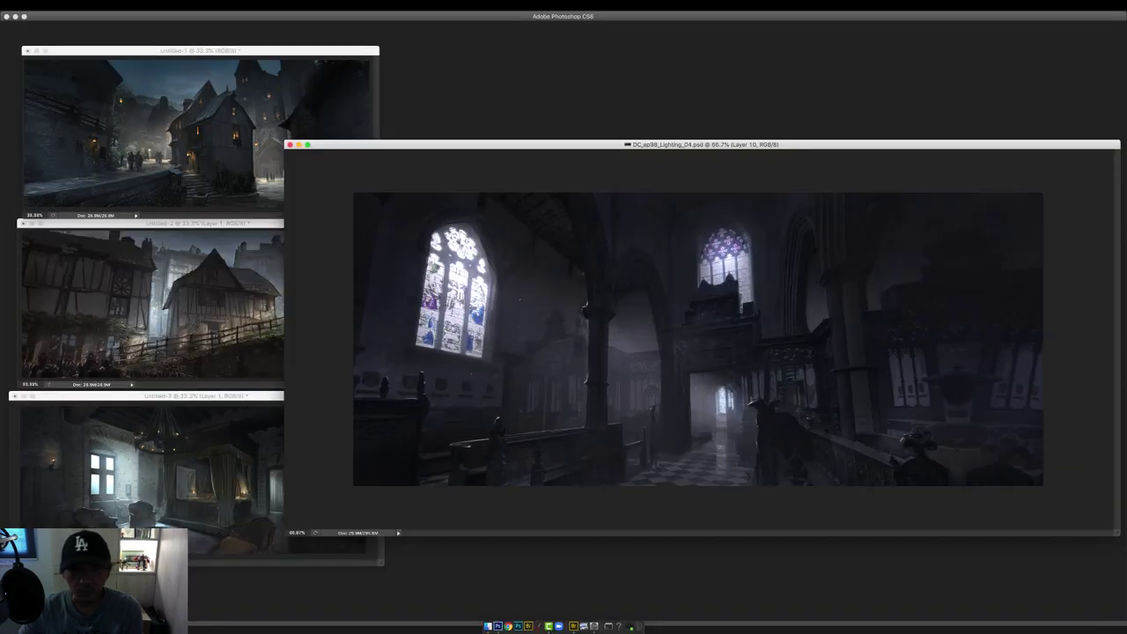
pyautogui.press('Tab')
pyautogui.press('super+g')
pyautogui.moveTo(705, 144); pyautogui.dragTo(536, 142)
pyautogui.click(1029, 136)
pyautogui.click(1029, 136)
pyautogui.click(1030, 135)
pyautogui.click(1029, 135)
pyautogui.scroll(1, 563, 300)
pyautogui.moveTo(950, 530); pyautogui.dragTo(947, 509)
pyautogui.click(1040, 136)
pyautogui.click(1074, 173)
pyautogui.click(1073, 164)
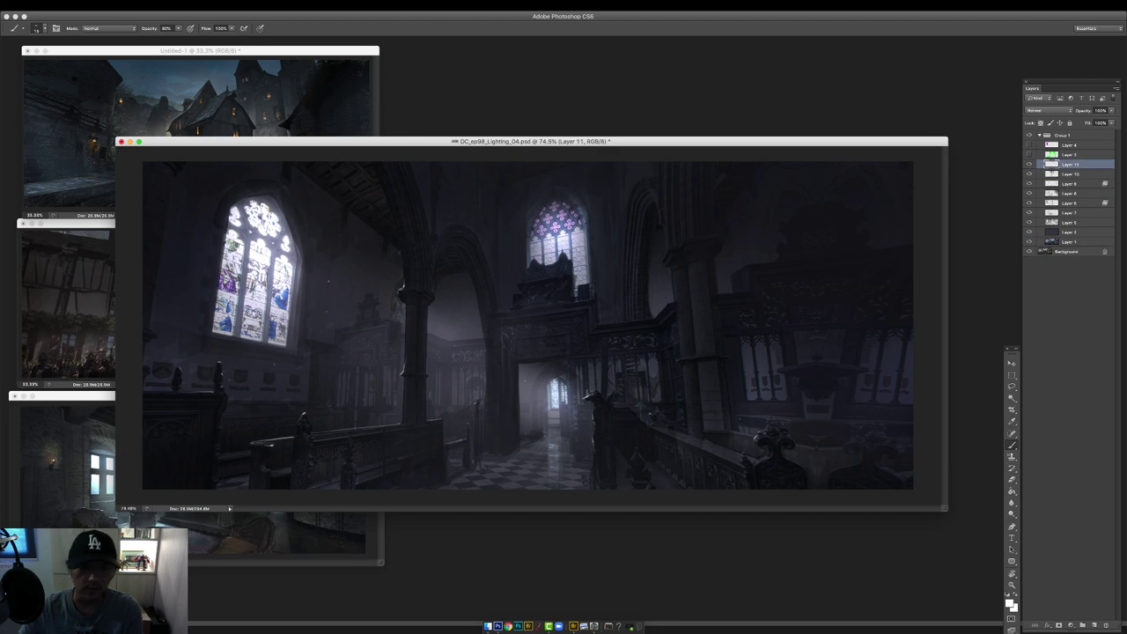
# Sample a warm orange from the candle flames in Untitled-3 as the paint colour and return to the church image.
pyautogui.click(344, 534)
pyautogui.keyDown('alt'); pyautogui.click(344, 498); pyautogui.keyUp('alt')
pyautogui.keyDown('alt'); pyautogui.click(344, 495); pyautogui.keyUp('alt')
pyautogui.keyDown('alt'); pyautogui.click(345, 496); pyautogui.keyUp('alt')
pyautogui.keyDown('alt'); pyautogui.click(344, 496); pyautogui.keyUp('alt')
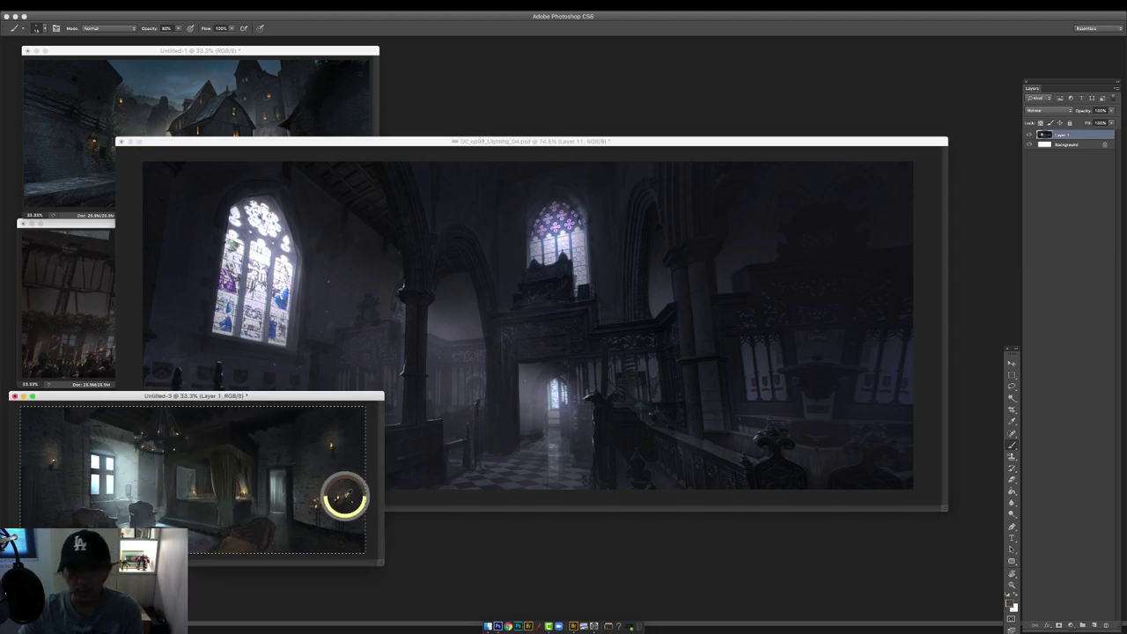
pyautogui.keyDown('alt'); pyautogui.click(346, 494); pyautogui.keyUp('alt')
pyautogui.click(440, 423)
pyautogui.click(344, 533)
pyautogui.scroll(2, 326, 520)
pyautogui.keyDown('alt'); pyautogui.click(352, 479); pyautogui.keyUp('alt')
pyautogui.scroll(-2, 326, 519)
pyautogui.click(440, 423)
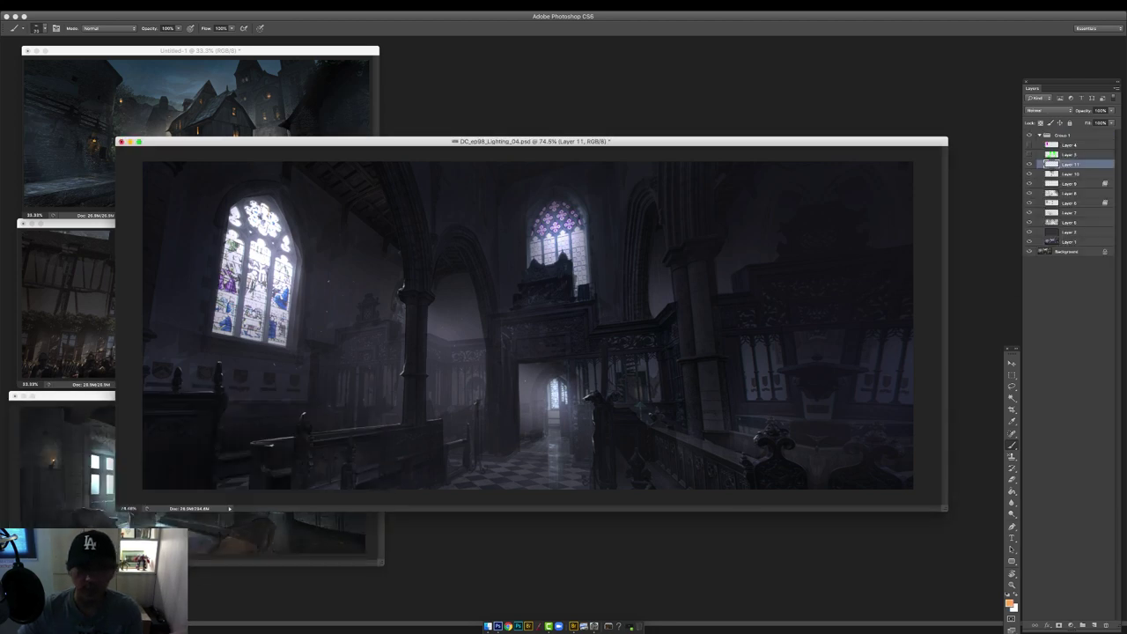
# Paint small orange candle flames among the church pews, beside the doorway, behind the railing and on the far right wall.
pyautogui.press('Tab')
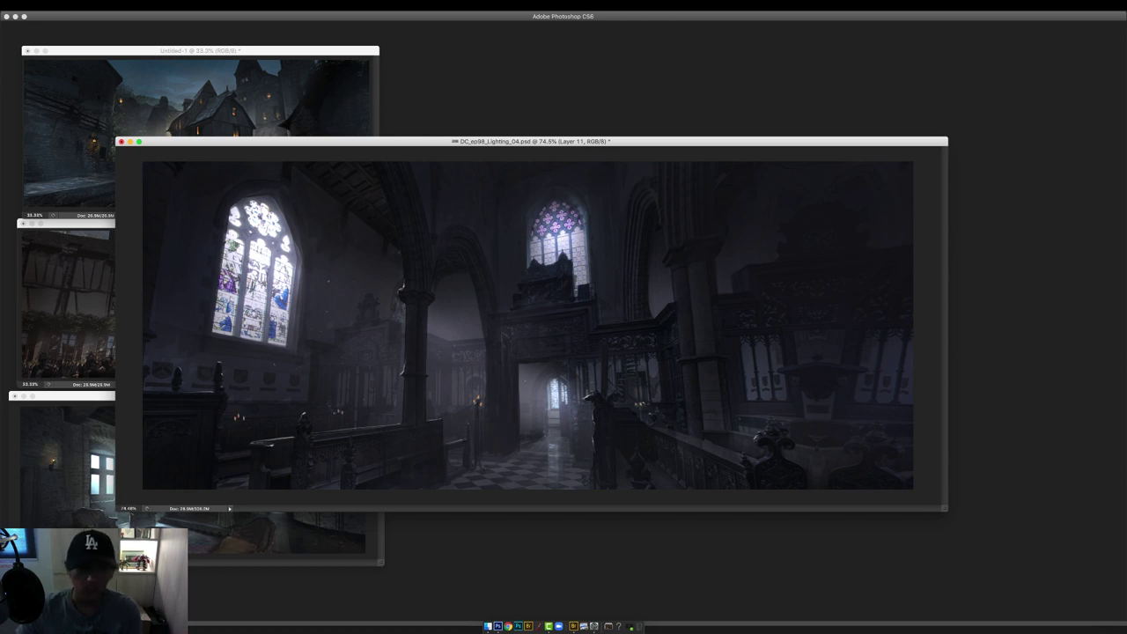
pyautogui.click(644, 404)
pyautogui.click(870, 402)
pyautogui.click(875, 402)
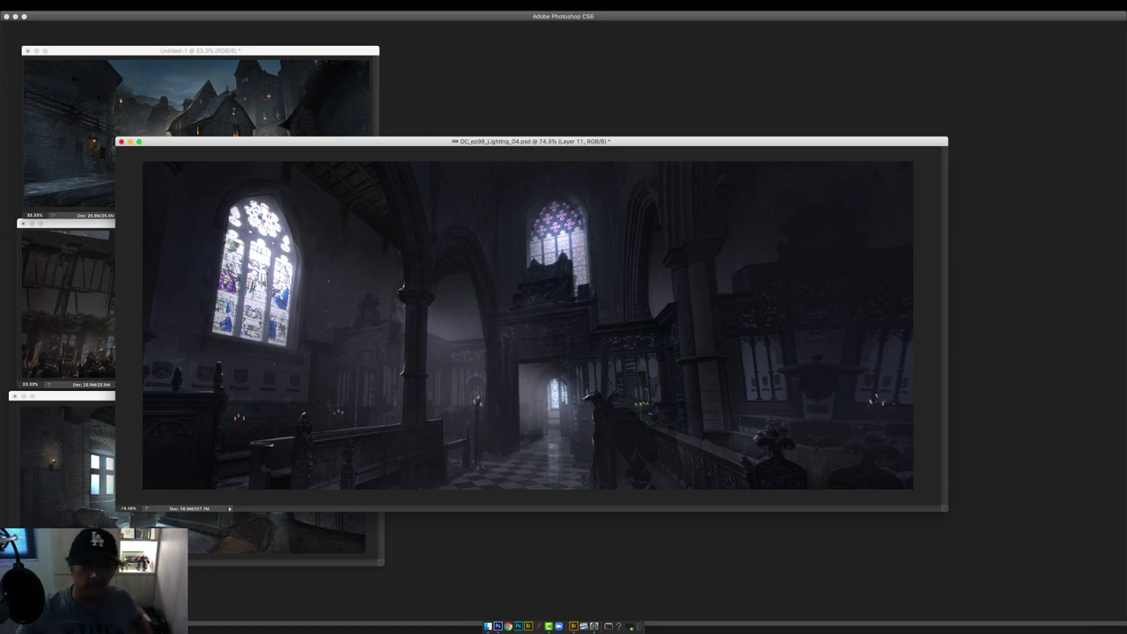
pyautogui.click(478, 402)
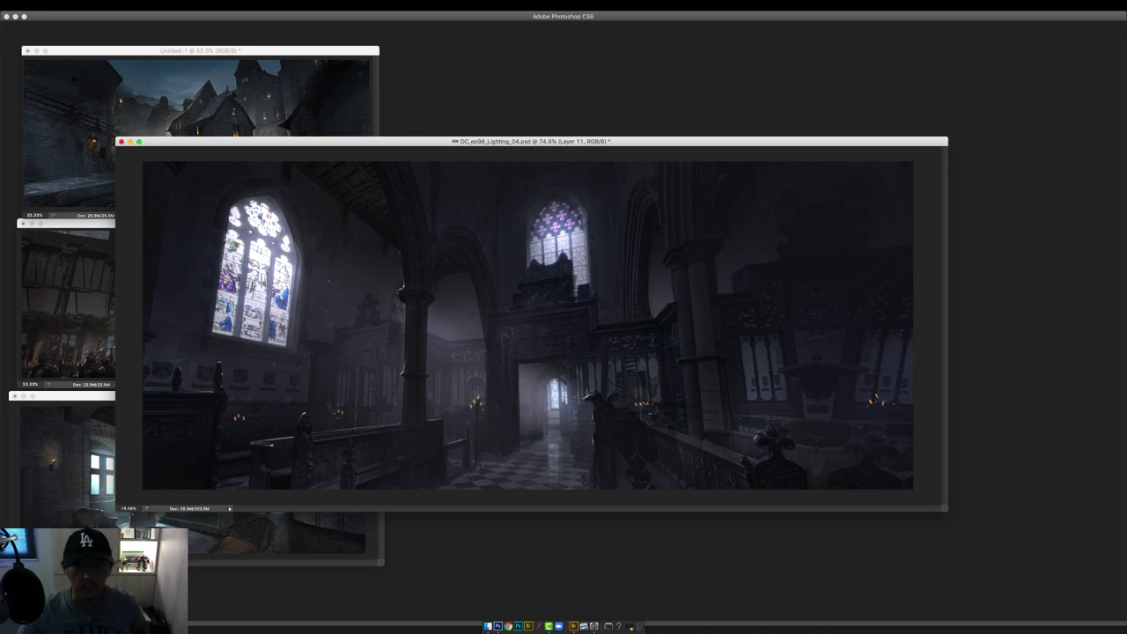
pyautogui.click(241, 422)
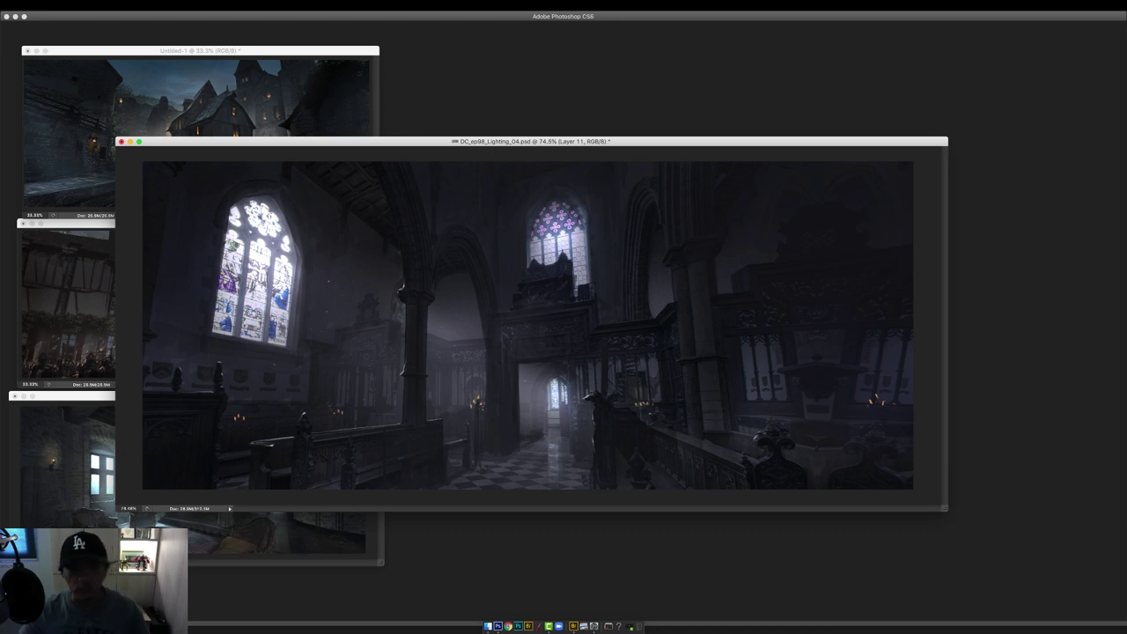
# Add a new layer above the flames and try a dab on the doorway candles with a different brush tip.
pyautogui.press('super+shift+alt+n')
pyautogui.rightClick(501, 377)
pyautogui.doubleClick(557, 437)
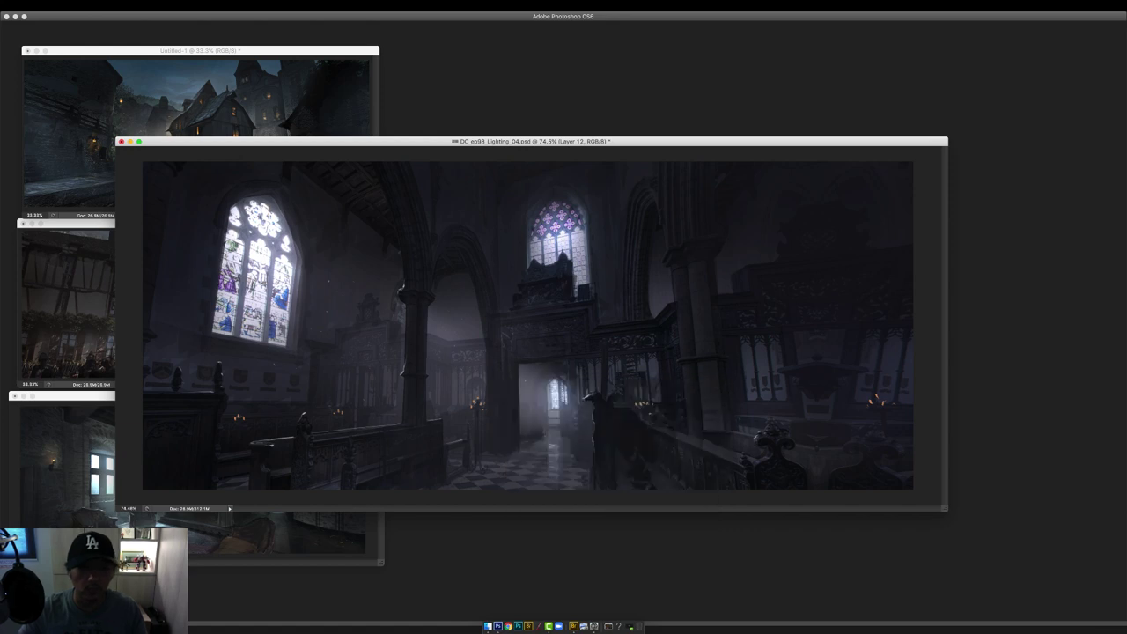
pyautogui.press('super+1')
pyautogui.moveTo(626, 365); pyautogui.dragTo(467, 364)
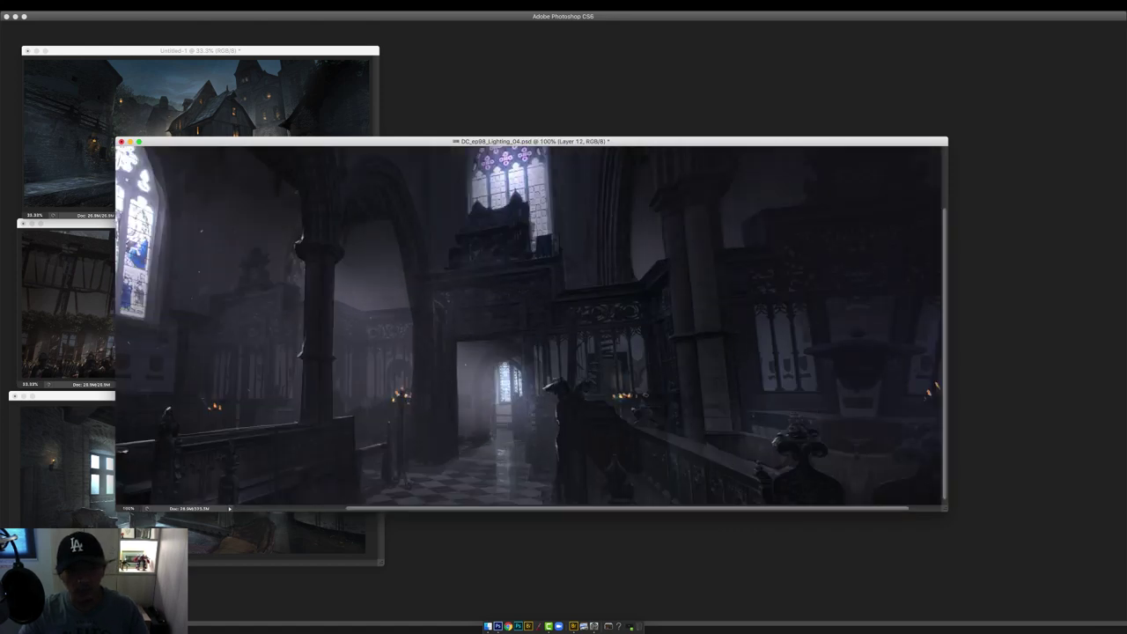
pyautogui.press('super+minus')
pyautogui.click(482, 393)
pyautogui.press('super+z')
# Retouch the area around the candles by the doorway and the railing with other brush tips.
pyautogui.rightClick(490, 410)
pyautogui.doubleClick(545, 470)
pyautogui.press('super+1')
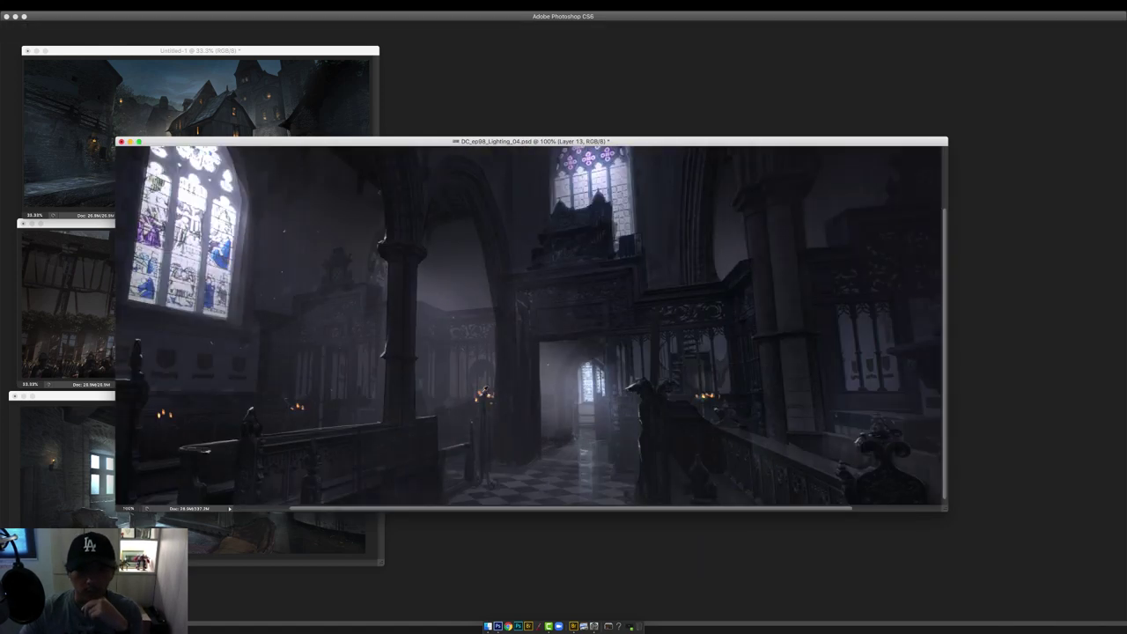
pyautogui.press('super+minus')
pyautogui.rightClick(641, 406)
pyautogui.doubleClick(697, 466)
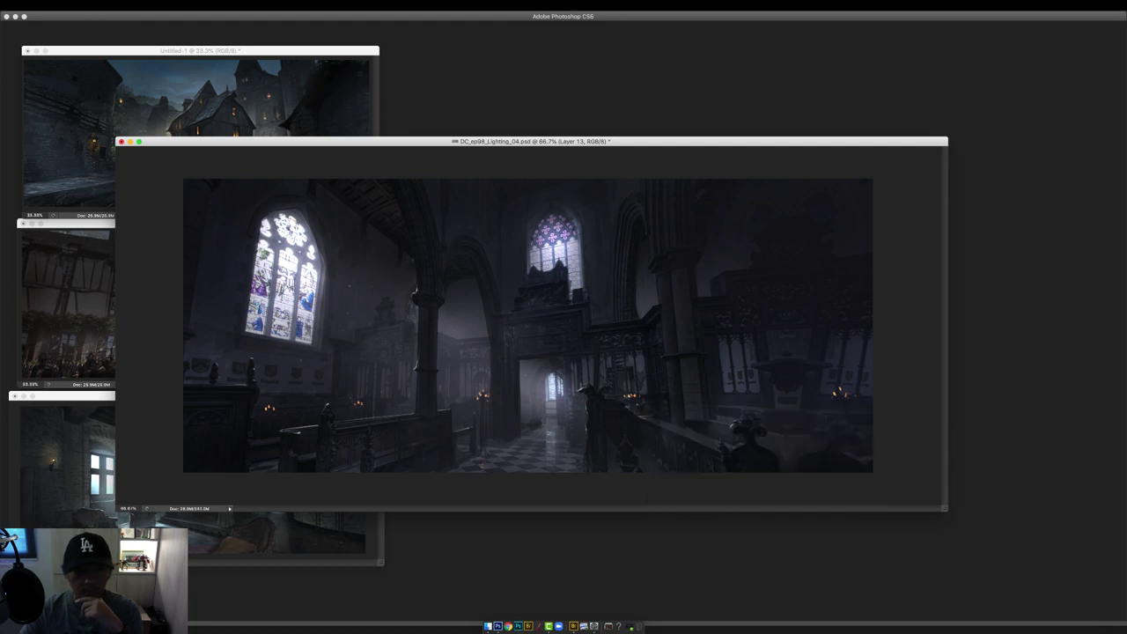
pyautogui.moveTo(642, 419); pyautogui.dragTo(637, 413)
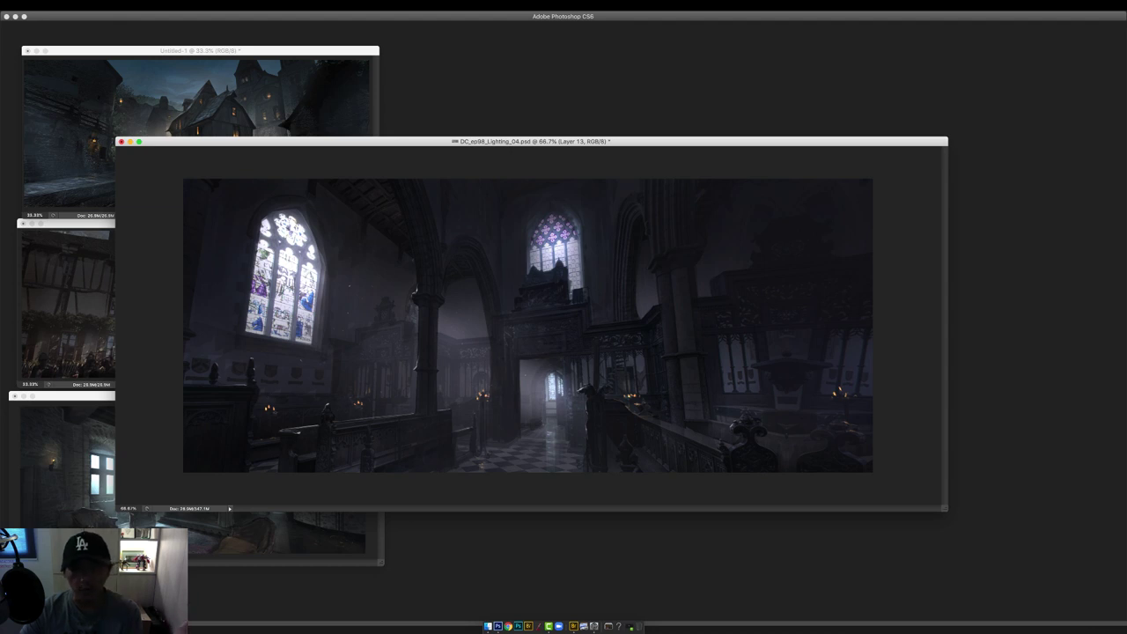
# Collapse Group 1 and toggle its visibility to compare the relit church with the original photo.
pyautogui.moveTo(634, 140); pyautogui.dragTo(711, 139)
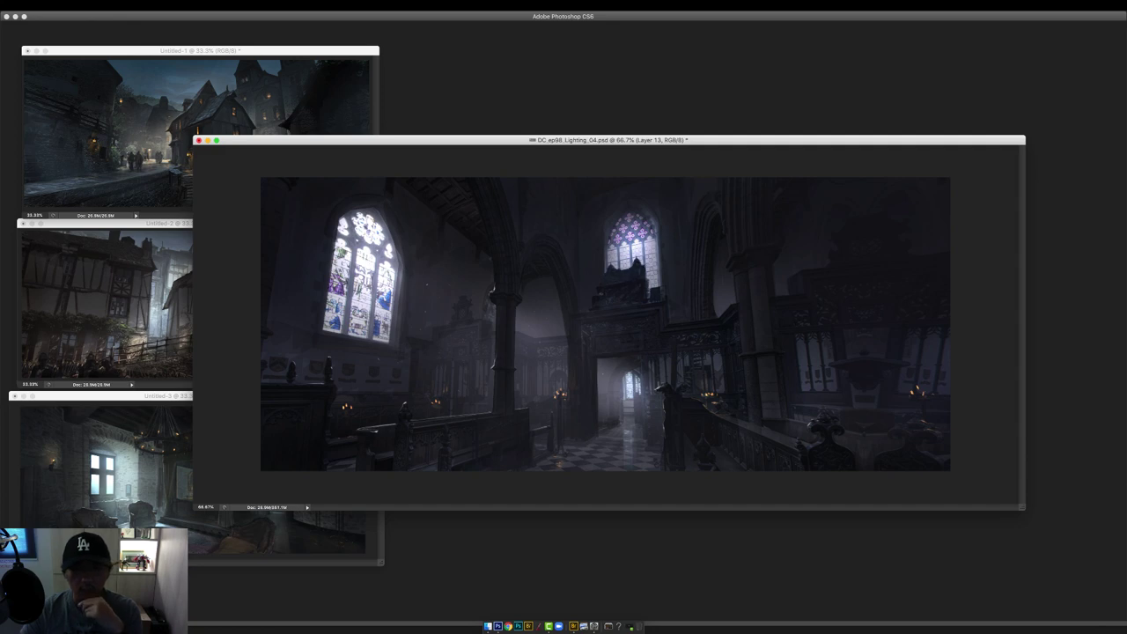
pyautogui.press('Tab')
pyautogui.click(1038, 135)
pyautogui.click(1029, 135)
pyautogui.click(1029, 135)
pyautogui.press('super+minus')
pyautogui.press('super+minus')
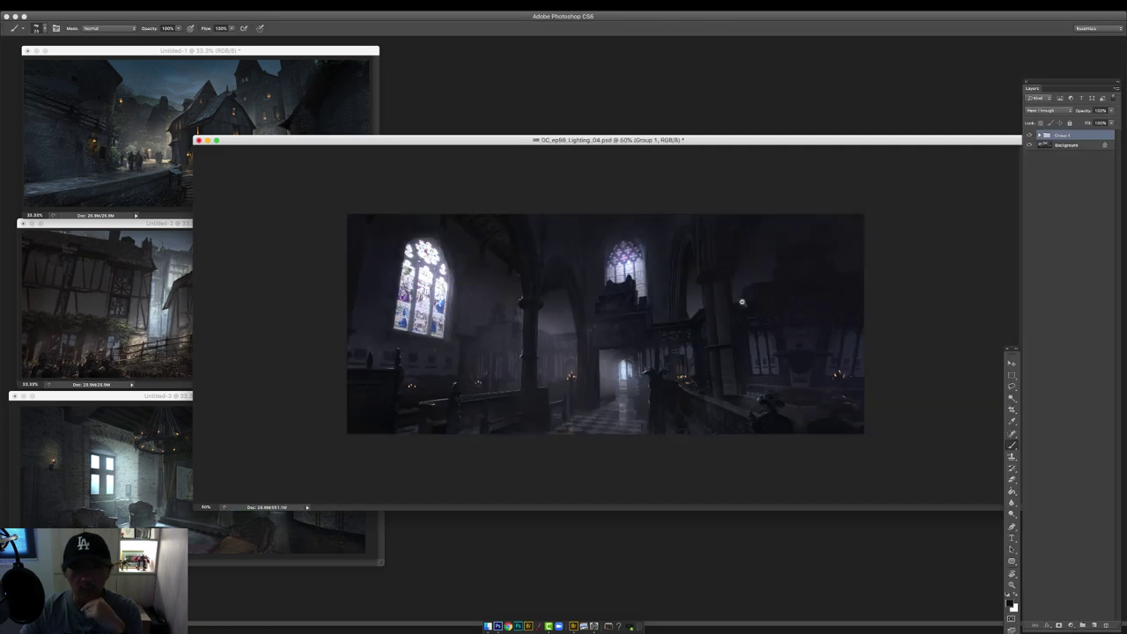
pyautogui.press('super+plus')
pyautogui.press('super+plus')
# Expand Group 1 and add an adjustment layer to the church image.
pyautogui.click(1040, 134)
pyautogui.click(1071, 624)
pyautogui.click(1083, 519)
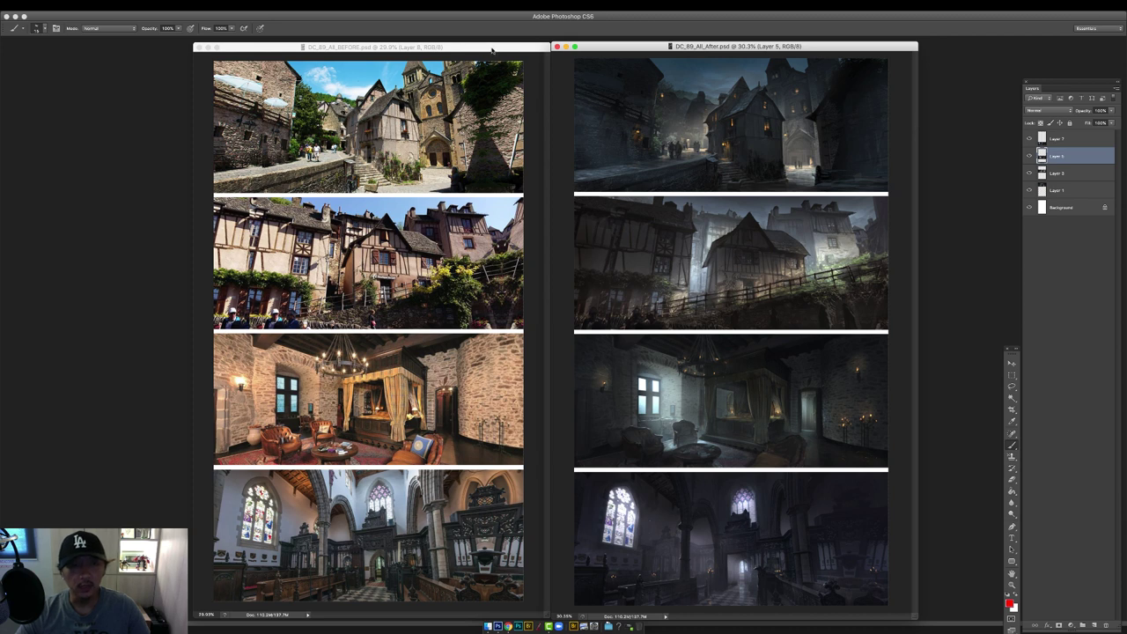
# Line up the before and after sheets side by side to compare the four scenes.
pyautogui.moveTo(492, 51); pyautogui.dragTo(488, 49)
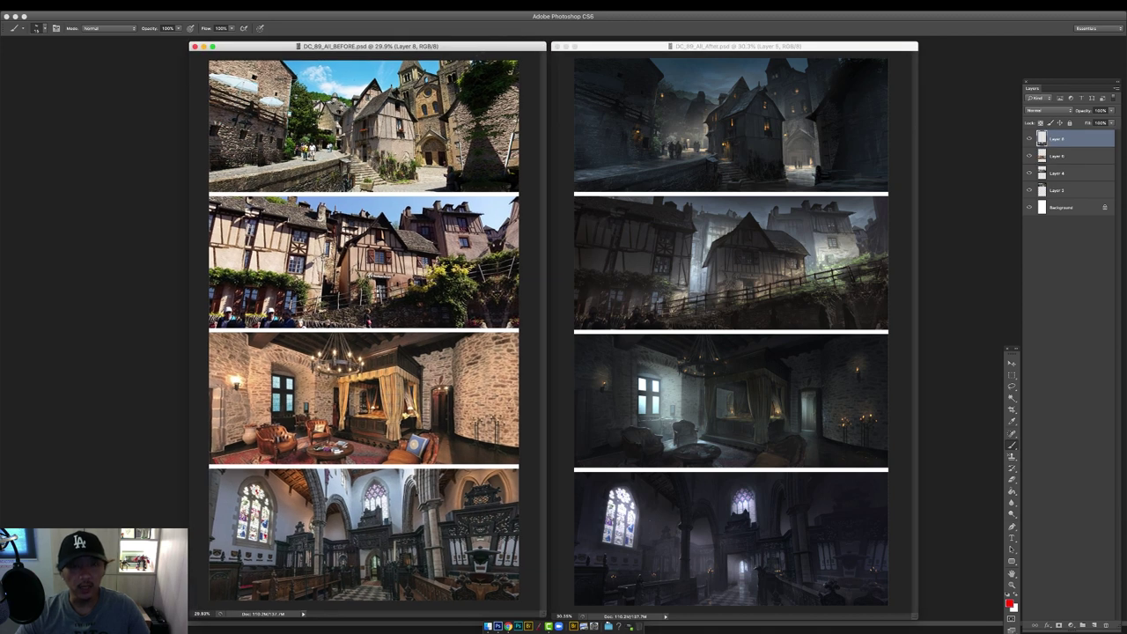
pyautogui.moveTo(740, 48); pyautogui.dragTo(742, 47)
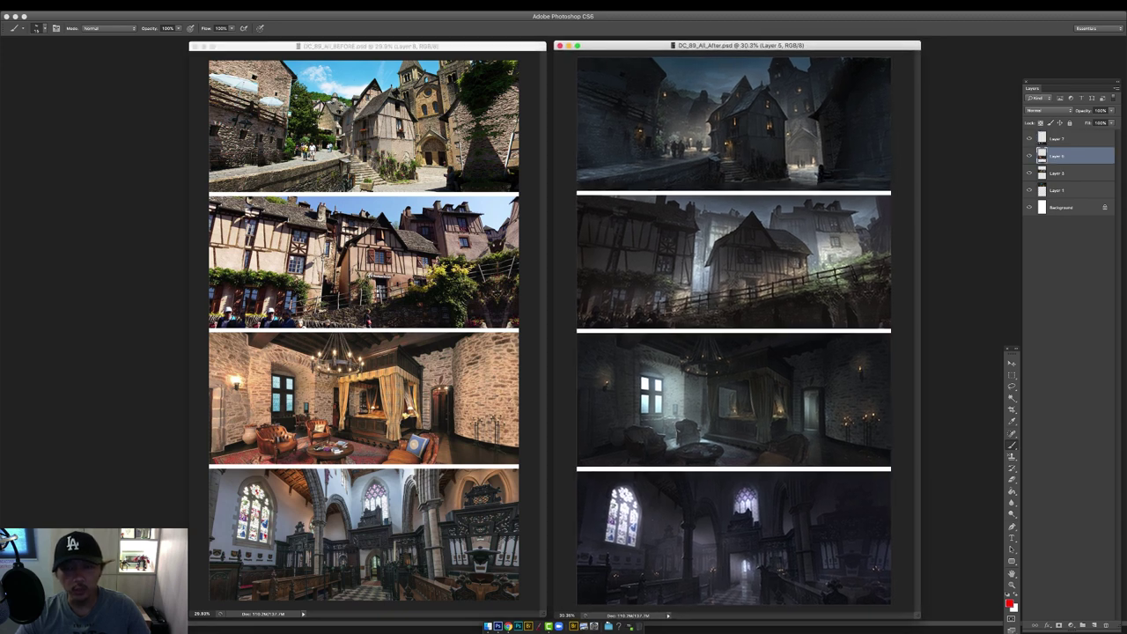
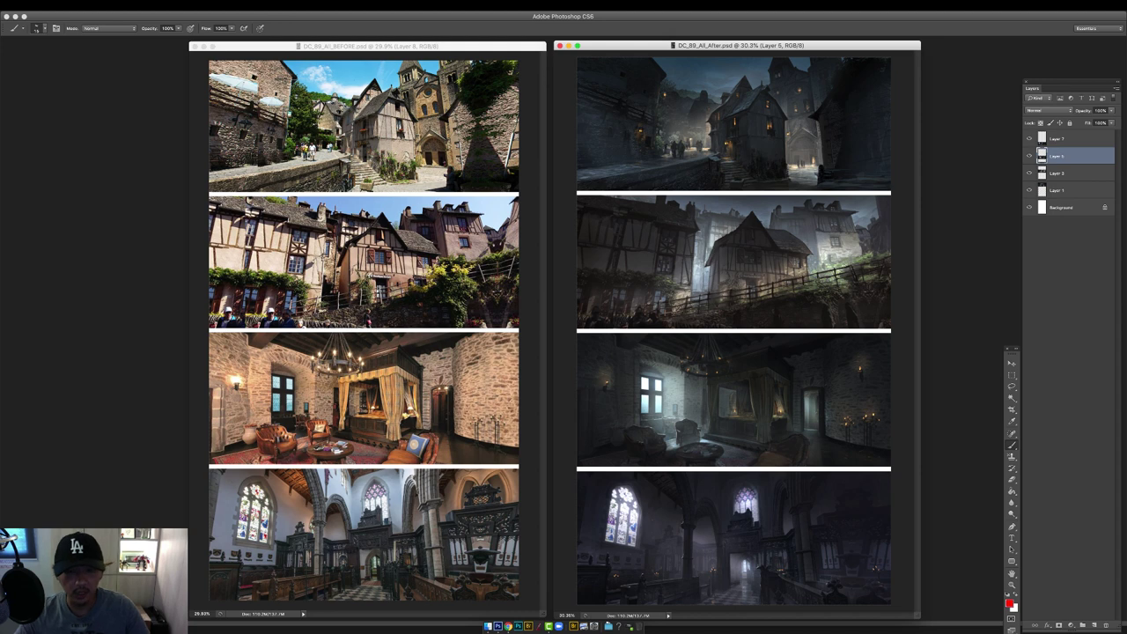
# Open winterfell.jpg from the Lights folder as a lighting reference and move it over the after sheet.
pyautogui.click(488, 626)
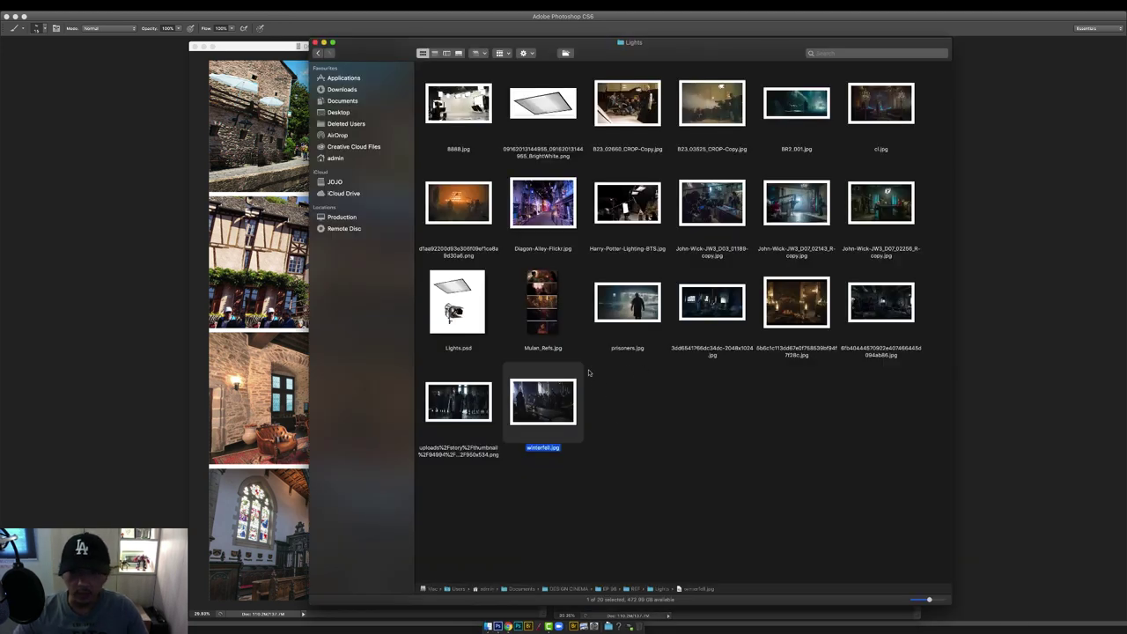
pyautogui.moveTo(537, 404); pyautogui.dragTo(1021, 294)
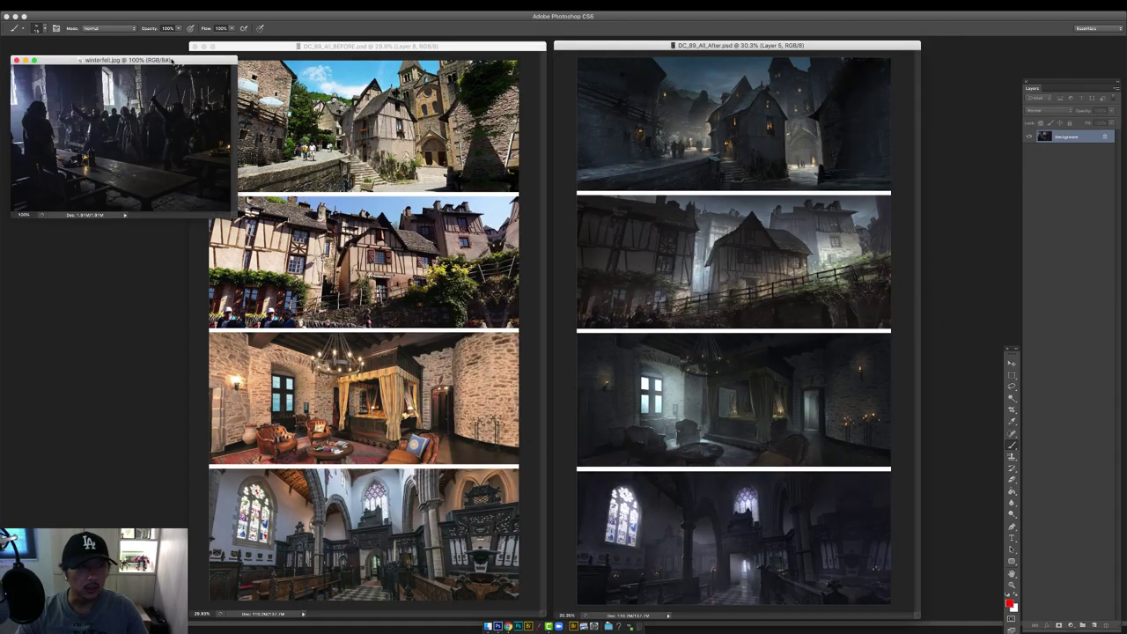
pyautogui.moveTo(172, 59); pyautogui.dragTo(871, 186)
# Close the before sheet and place the winterfell.jpg reference, reduced to 66.7%, beside the lower scenes of the after sheet.
pyautogui.click(194, 46)
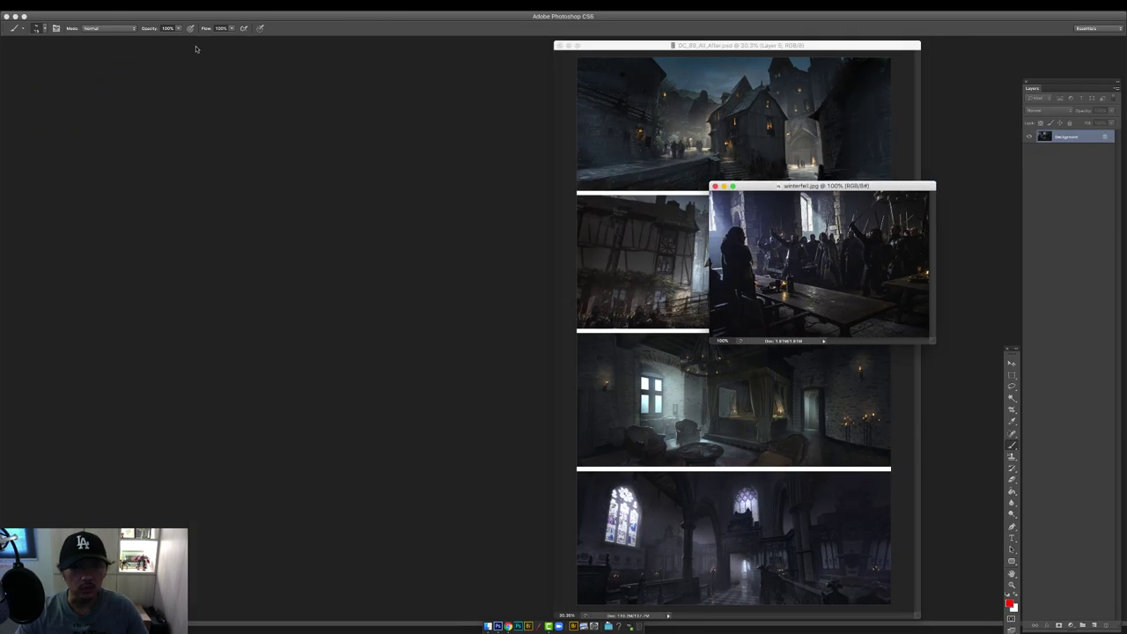
pyautogui.moveTo(722, 45); pyautogui.dragTo(435, 46)
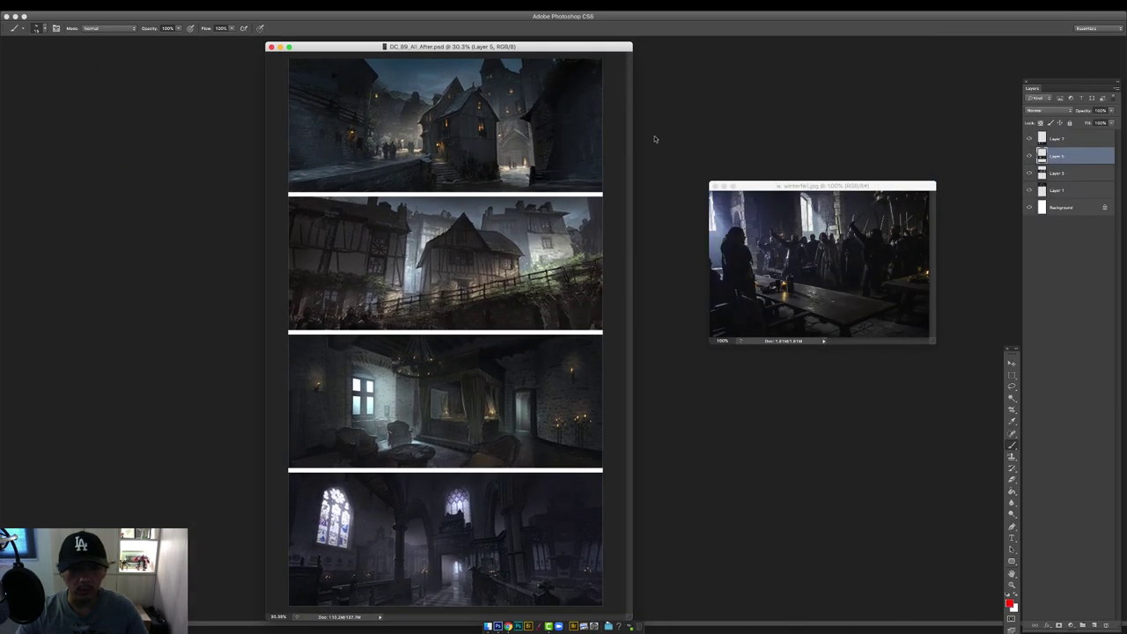
pyautogui.moveTo(766, 187); pyautogui.dragTo(683, 383)
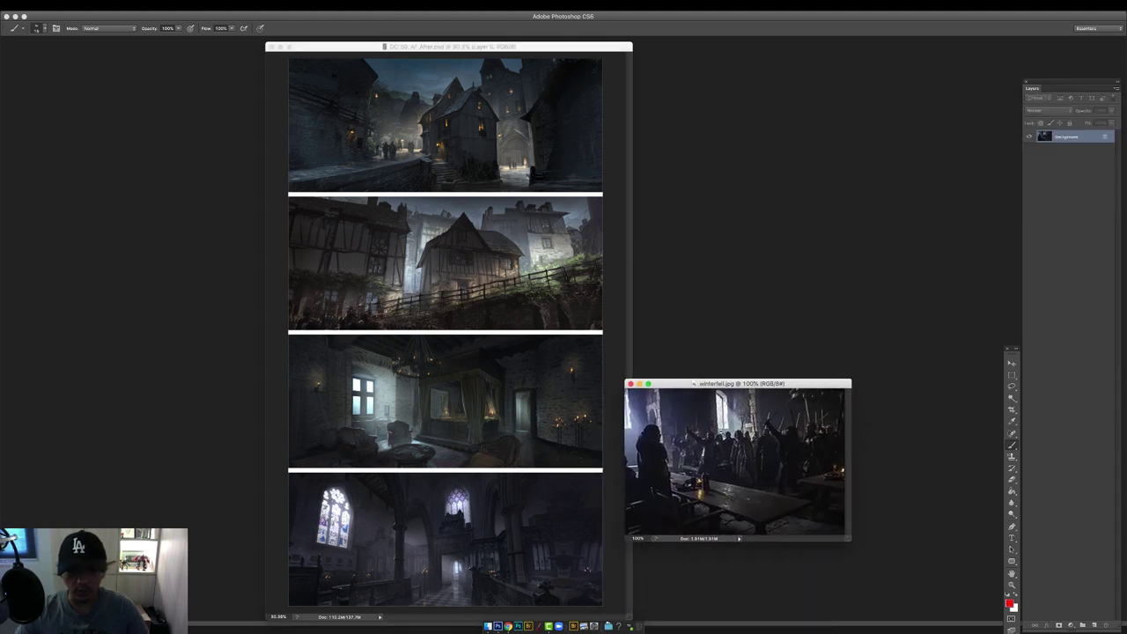
pyautogui.press('super+minus')
pyautogui.moveTo(850, 538); pyautogui.dragTo(803, 494)
pyautogui.click(595, 521)
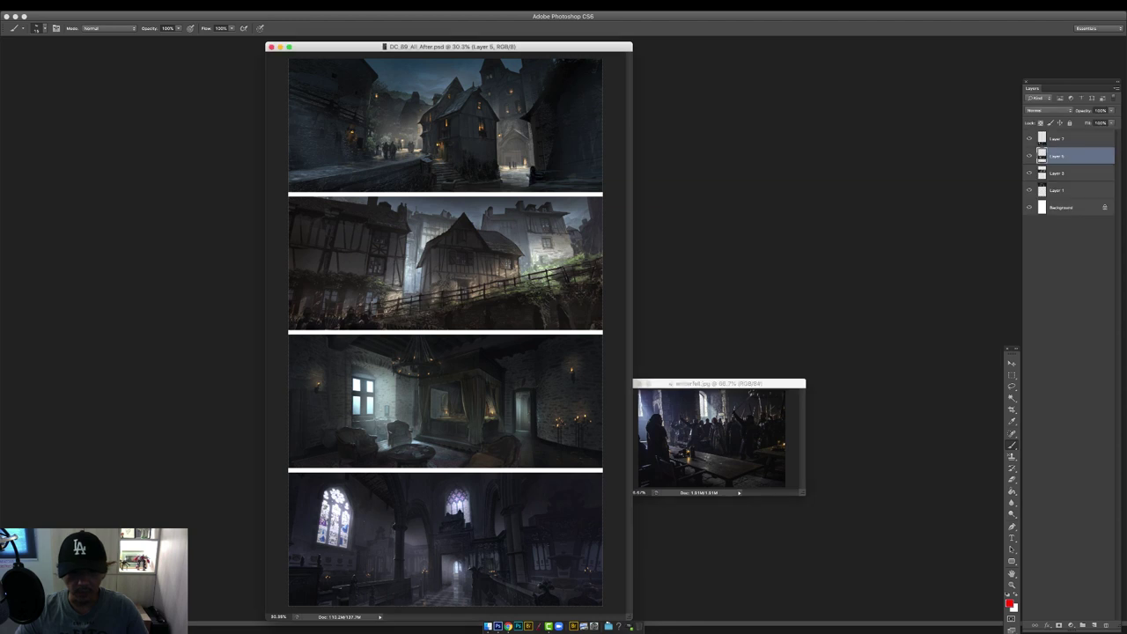
# Compare the bedroom and church scenes of the after sheet closely with the winterfell.jpg reference.
pyautogui.keyDown('super'); pyautogui.click(501, 567); pyautogui.keyUp('super')
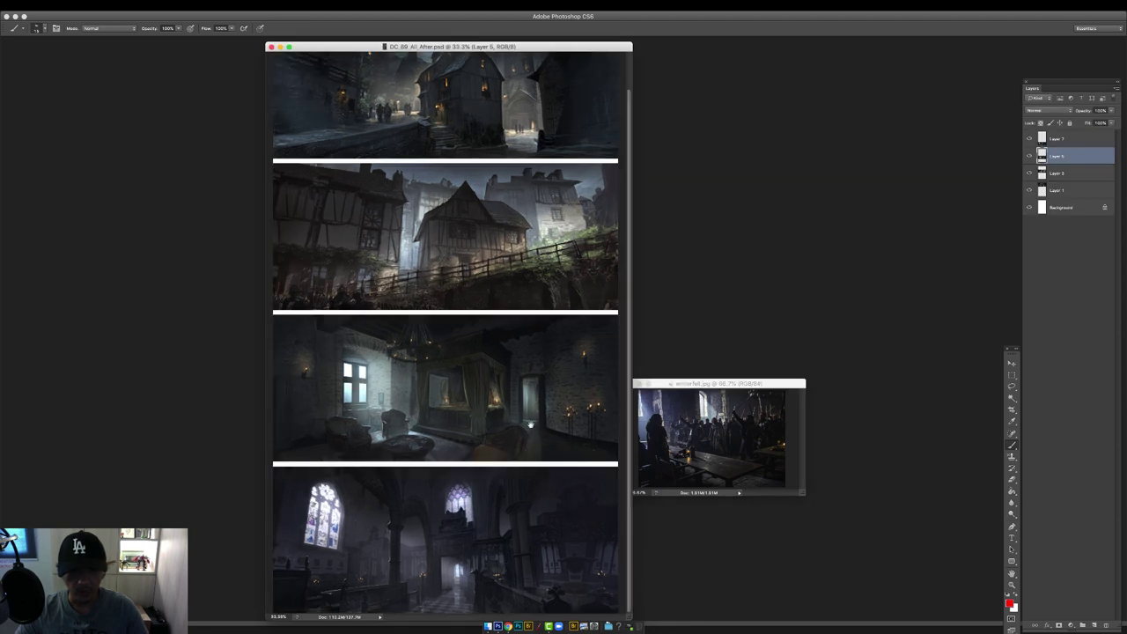
pyautogui.press('super+plus')
pyautogui.scroll(-2, 564, 423)
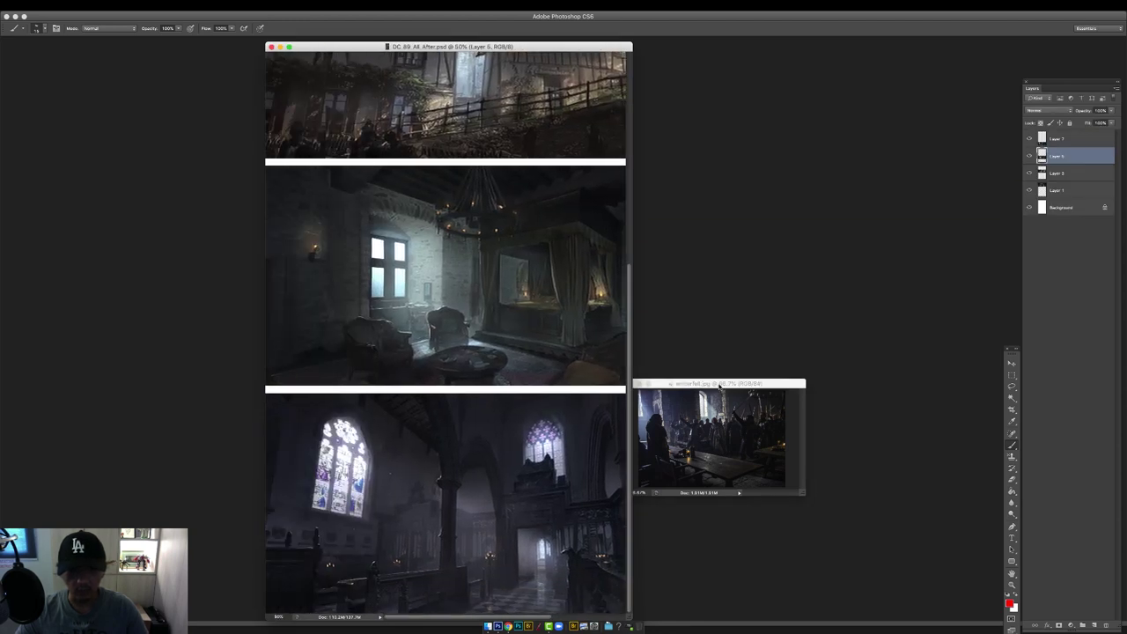
pyautogui.moveTo(720, 385)
pyautogui.mouseDown()
pyautogui.moveTo(573, 417)
pyautogui.moveTo(726, 396)
pyautogui.mouseUp()
pyautogui.press('super+minus')
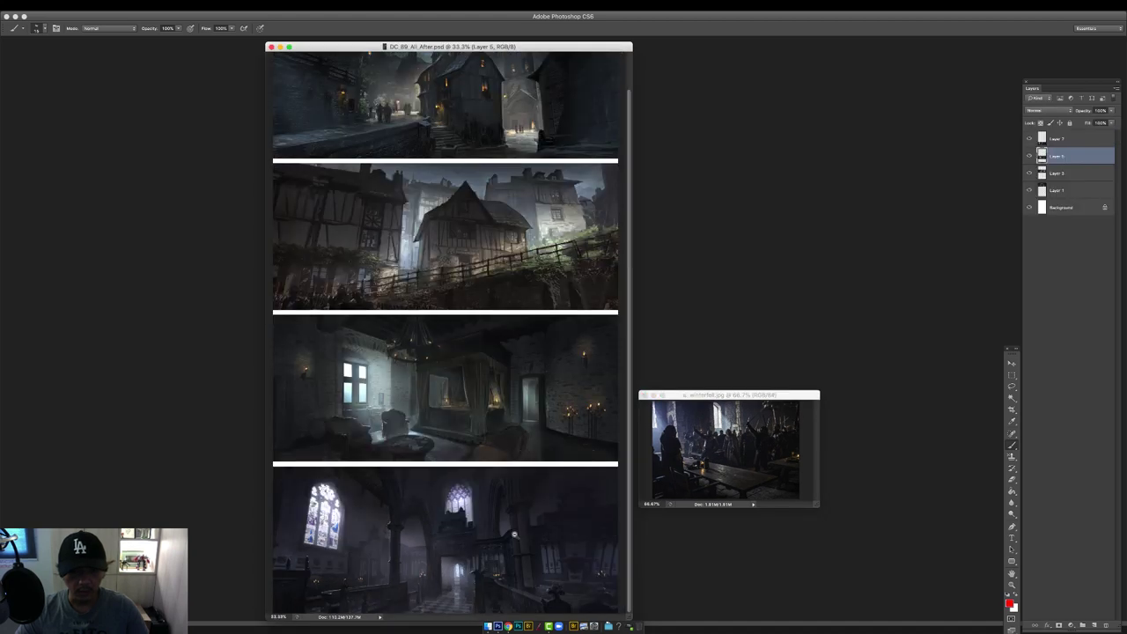
# Open the dark beamed-room reference from the Lights folder and place its enlarged window above winterfell.jpg.
pyautogui.click(488, 626)
pyautogui.moveTo(880, 302); pyautogui.dragTo(69, 290)
pyautogui.moveTo(148, 60); pyautogui.dragTo(797, 212)
pyautogui.moveTo(890, 345); pyautogui.dragTo(939, 386)
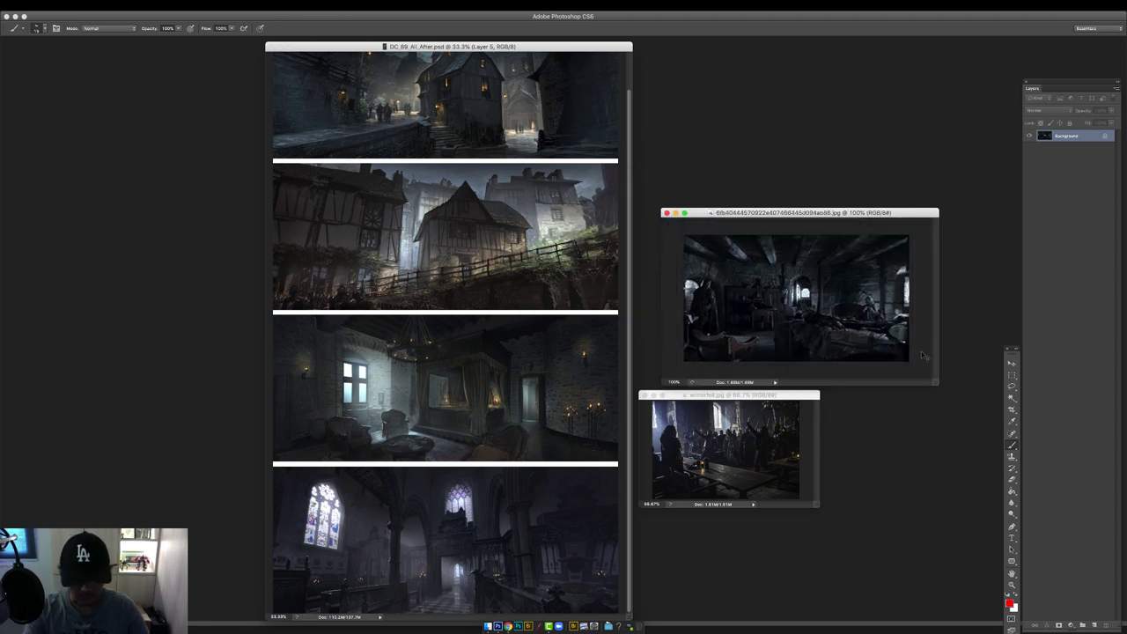
# Brighten the beamed-room reference with Levels, midtones 1.16 and white input 243, and move it beside the bedroom scene.
pyautogui.press('super+l')
pyautogui.moveTo(561, 261); pyautogui.dragTo(498, 261)
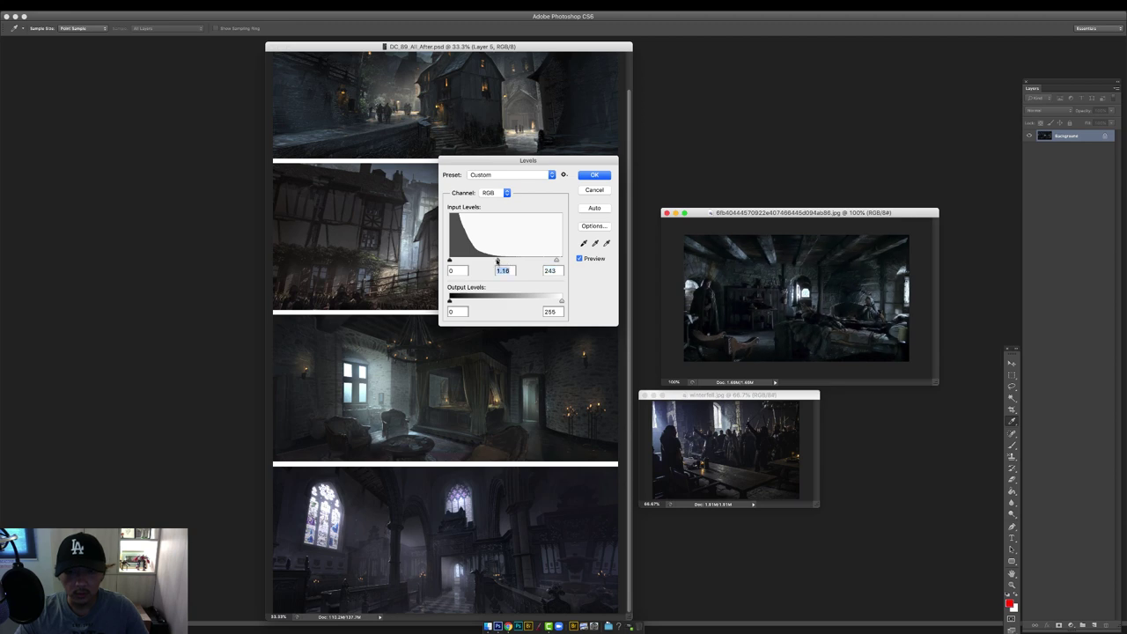
pyautogui.click(592, 175)
pyautogui.moveTo(737, 212); pyautogui.dragTo(724, 297)
pyautogui.click(543, 377)
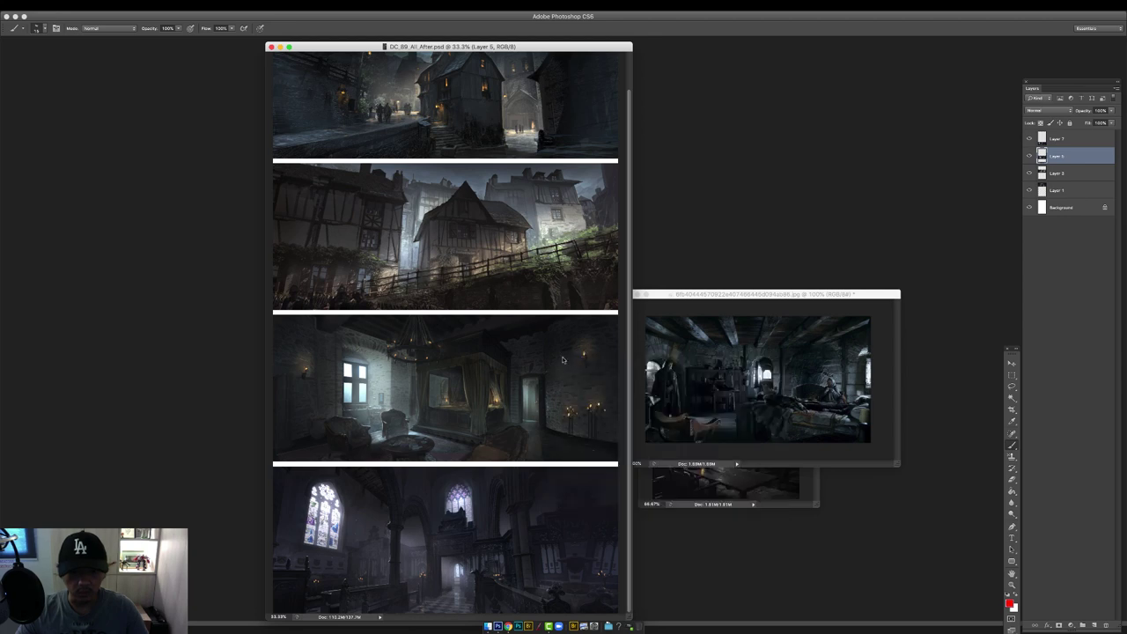
# Select the bedroom scene's layer in the after sheet and check it by toggling its visibility.
pyautogui.rightClick(569, 359)
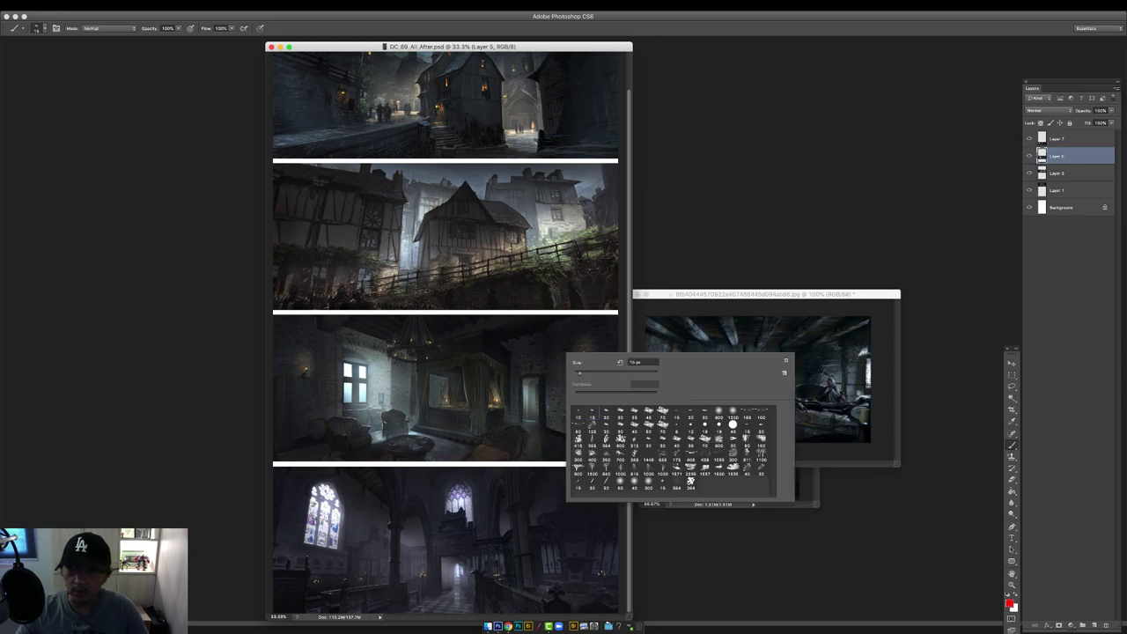
pyautogui.press('Escape')
pyautogui.press('v')
pyautogui.rightClick(523, 345)
pyautogui.click(526, 344)
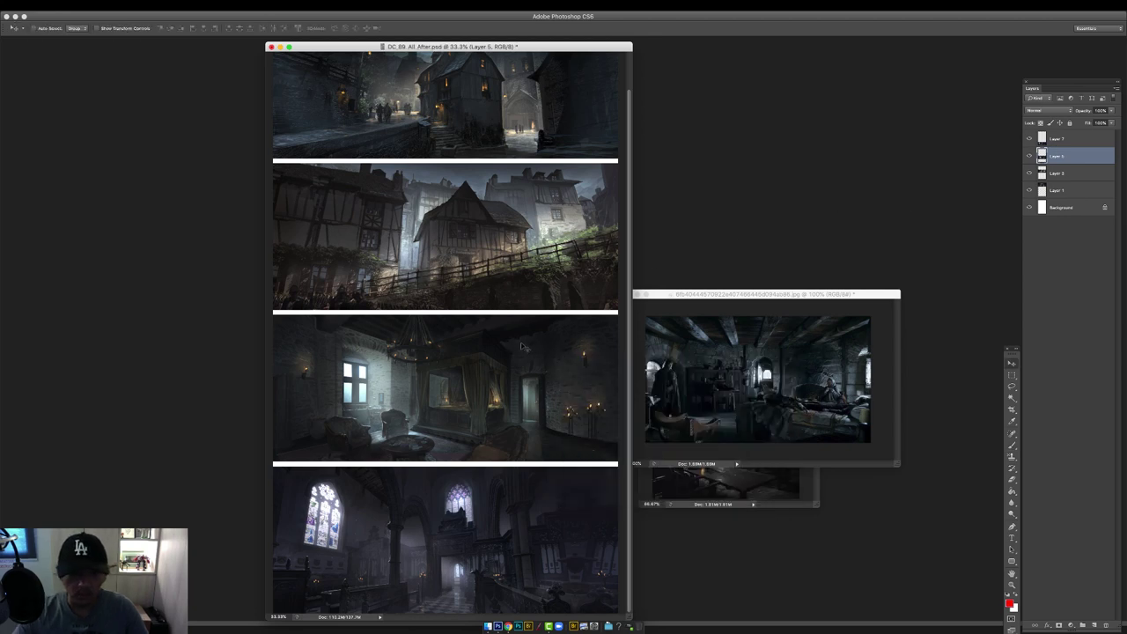
pyautogui.click(1029, 156)
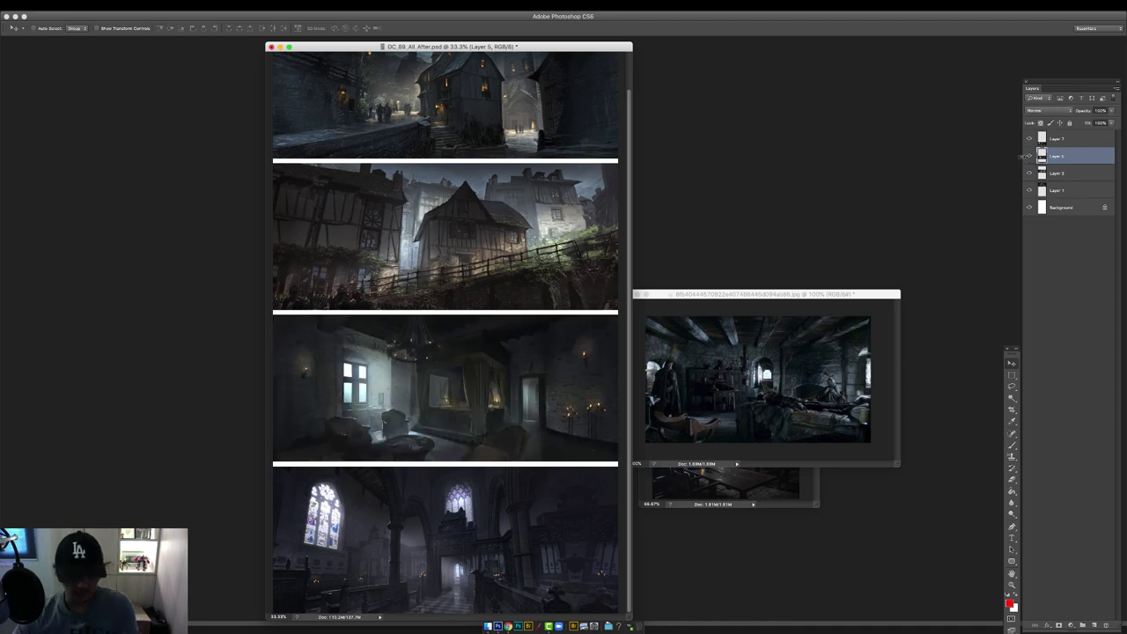
# Apply Levels to the bedroom layer with midtones 0.91 and white input 243.
pyautogui.press('super+l')
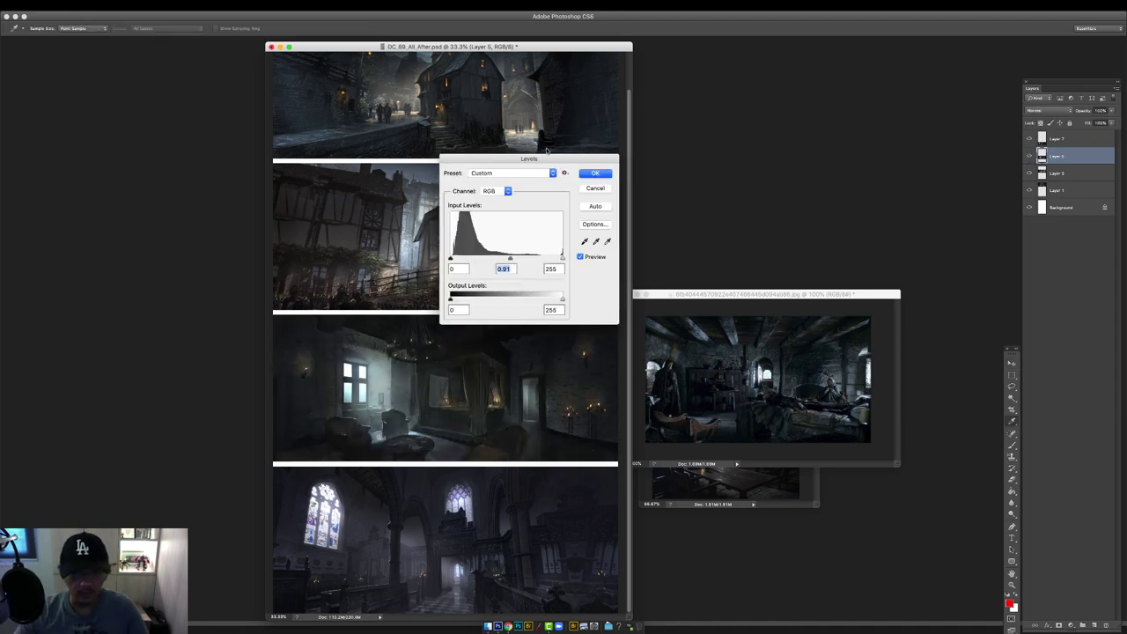
pyautogui.moveTo(533, 191); pyautogui.dragTo(590, 141)
pyautogui.moveTo(618, 211); pyautogui.dragTo(615, 212)
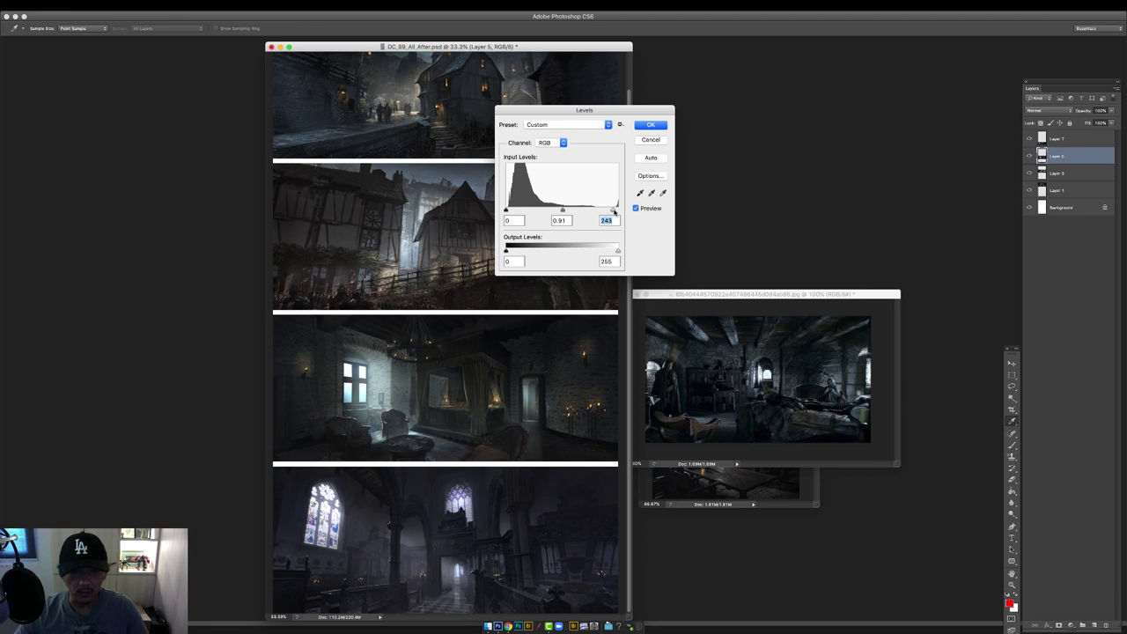
pyautogui.click(648, 128)
# Cool the bedroom layer's midtones with Color Balance, cyan–red -11 and yellow–blue +13, and check the layer by toggling its visibility.
pyautogui.press('super+b')
pyautogui.moveTo(527, 203)
pyautogui.mouseDown()
pyautogui.moveTo(532, 225)
pyautogui.moveTo(524, 215)
pyautogui.mouseUp()
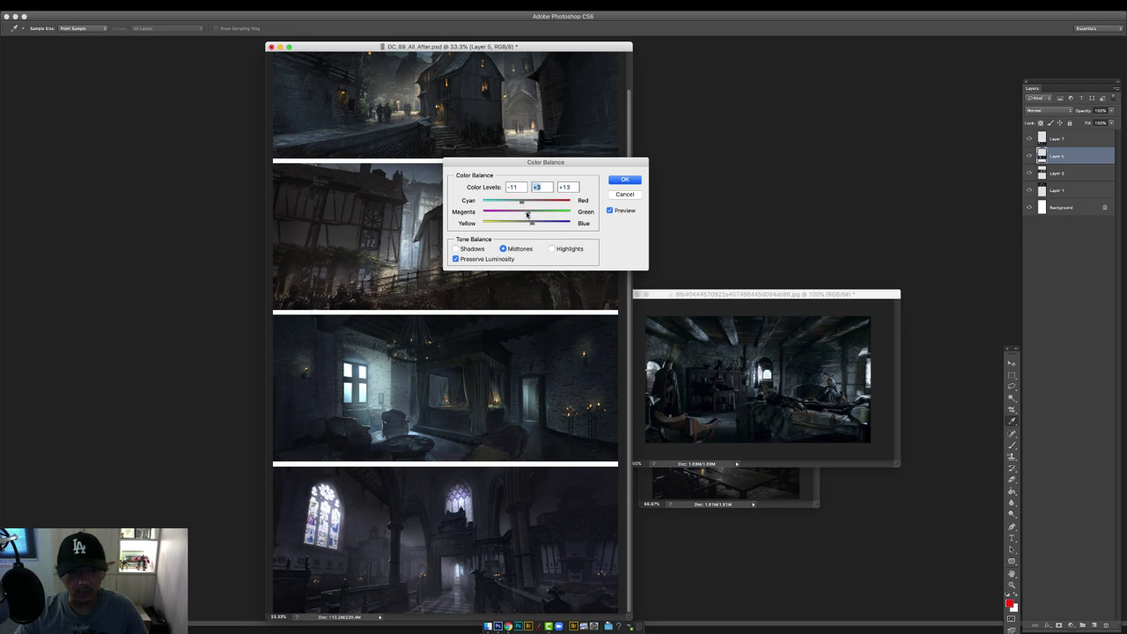
pyautogui.click(609, 212)
pyautogui.click(625, 180)
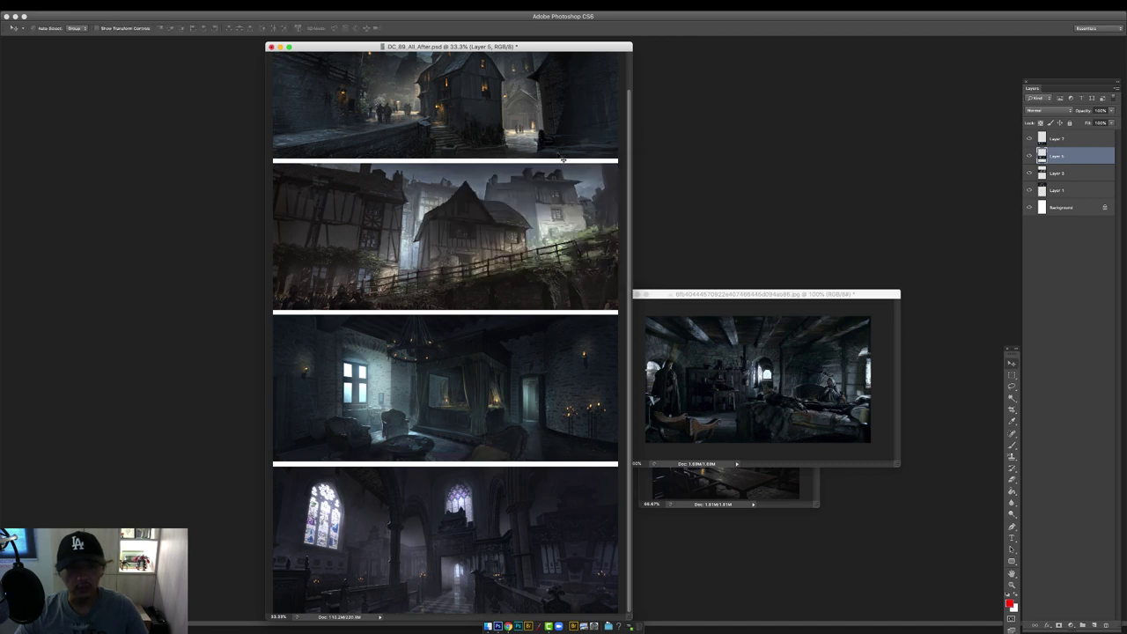
pyautogui.click(1029, 156)
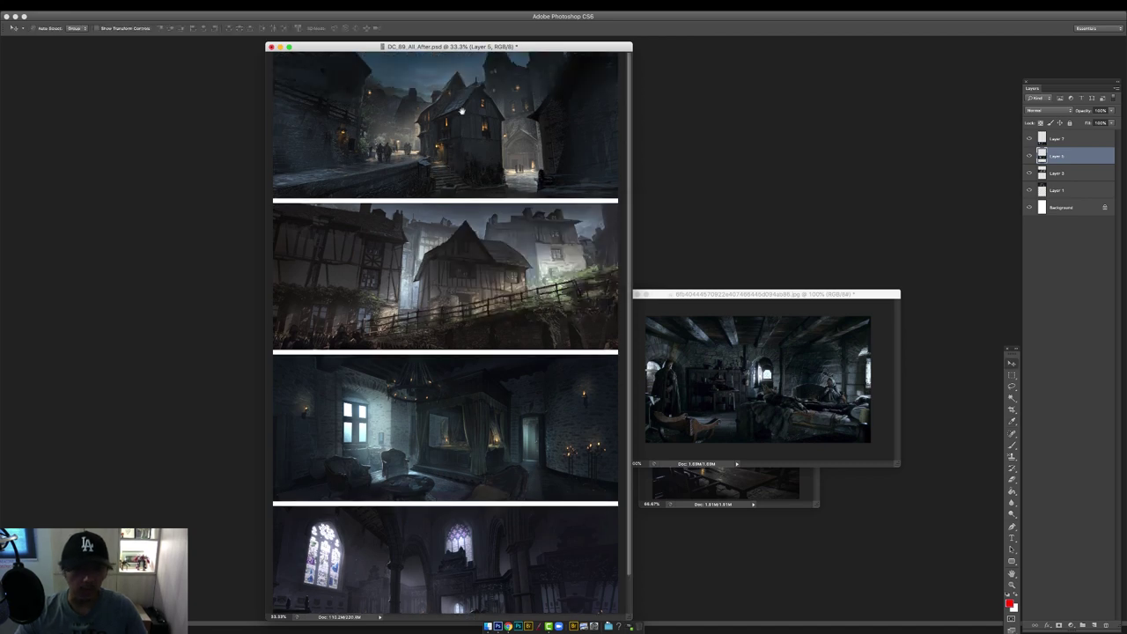
# Select the village street scene's layer, check it by toggling its visibility, and view it enlarged in full-screen mode.
pyautogui.click(1062, 191)
pyautogui.click(1029, 190)
pyautogui.click(1029, 190)
pyautogui.keyDown('super'); pyautogui.click(451, 136); pyautogui.keyUp('super')
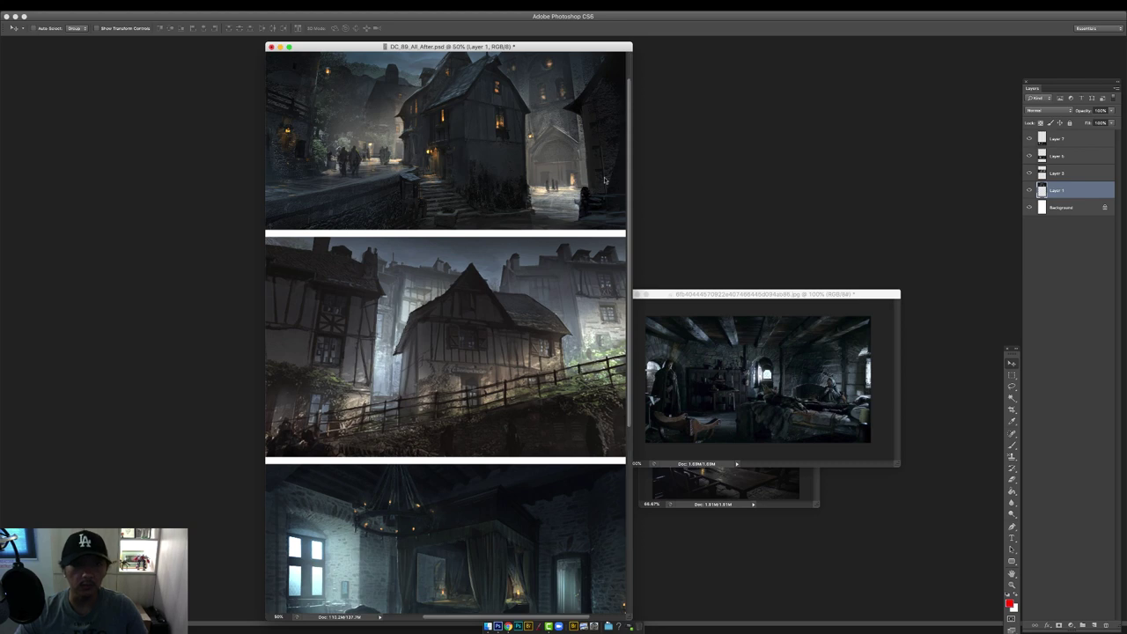
pyautogui.press('f')
pyautogui.keyDown('super'); pyautogui.click(594, 191); pyautogui.keyUp('super')
pyautogui.moveTo(595, 255); pyautogui.dragTo(608, 318)
pyautogui.scroll(1, 607, 319)
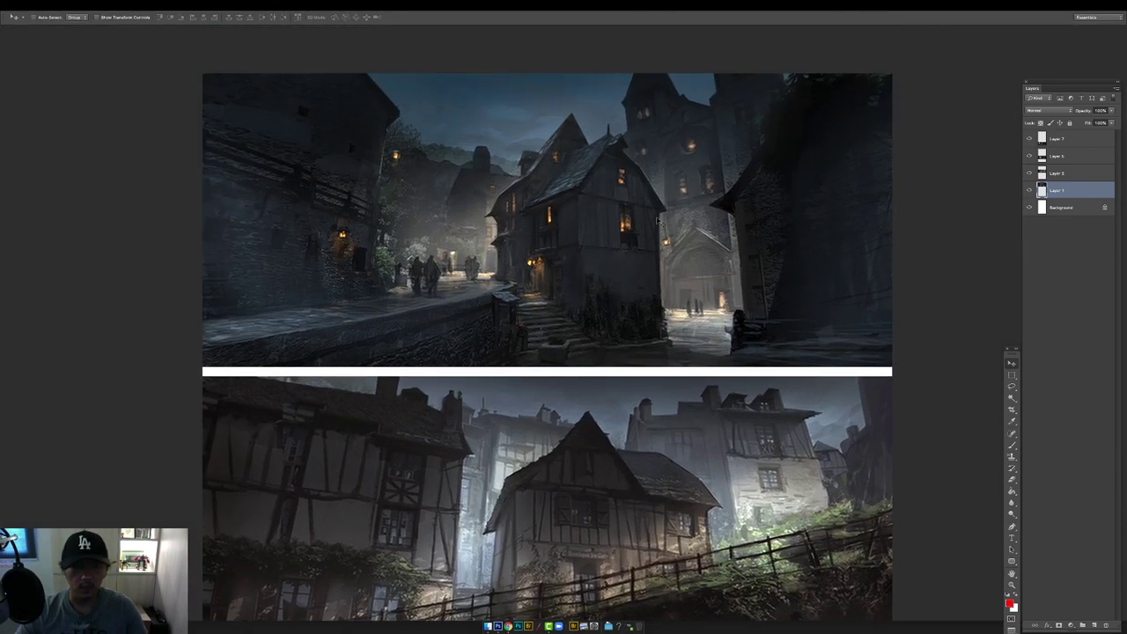
pyautogui.press('f')
pyautogui.hotkey('ctrl', '+')
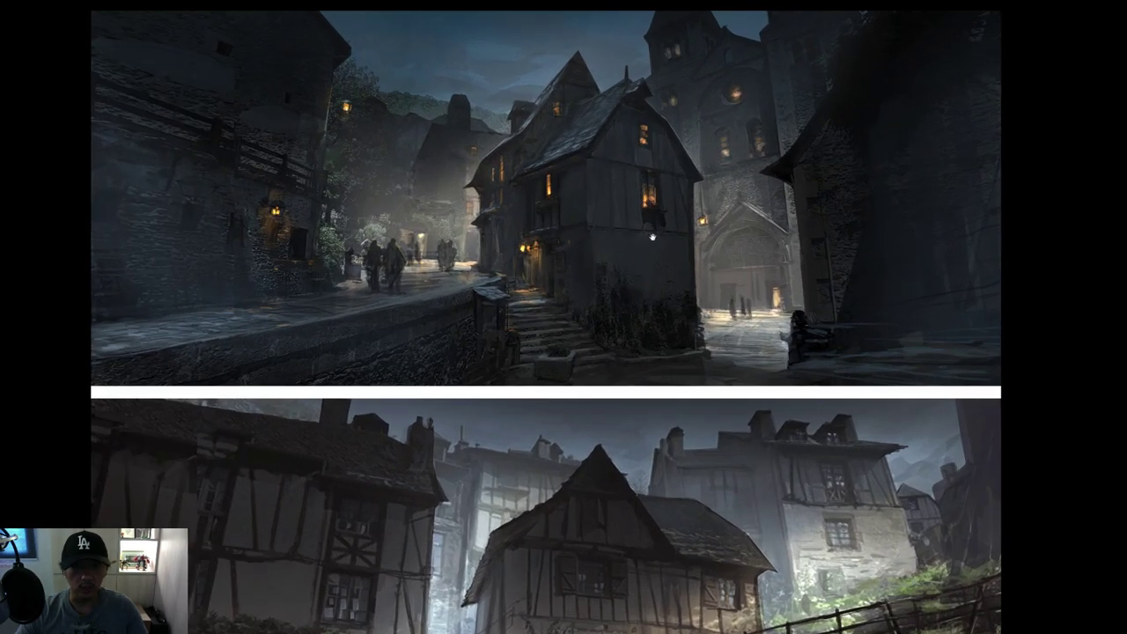
# Try a warm brown grade on the village street layer with midtone Color Balance at about +53, +8 and -30.
pyautogui.hotkey('ctrl', 'b')
pyautogui.moveTo(585, 170); pyautogui.dragTo(782, 403)
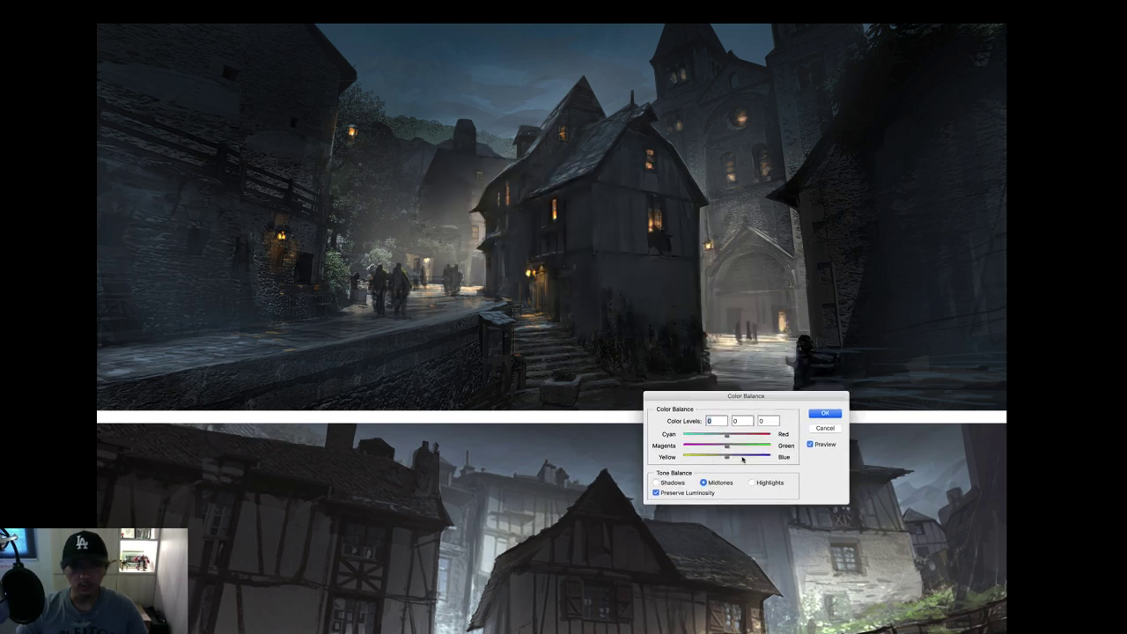
pyautogui.moveTo(727, 456)
pyautogui.mouseDown()
pyautogui.moveTo(715, 456)
pyautogui.moveTo(739, 436)
pyautogui.moveTo(710, 458)
pyautogui.moveTo(745, 435)
pyautogui.moveTo(714, 458)
pyautogui.mouseUp()
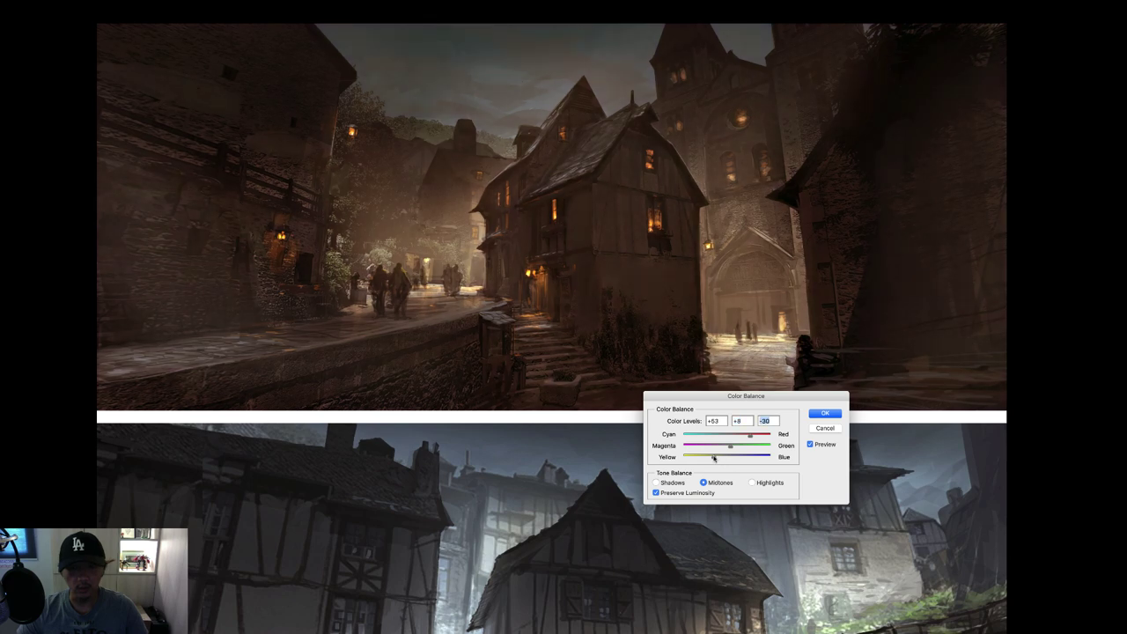
pyautogui.click(826, 414)
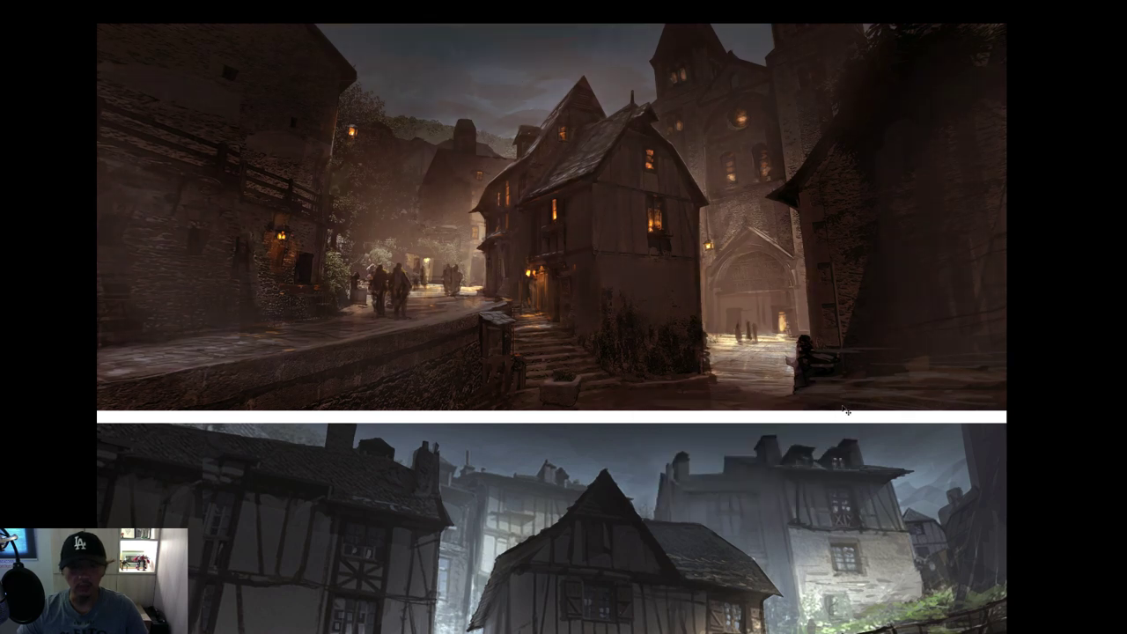
pyautogui.hotkey('ctrl', '-')
pyautogui.scroll(-3, 926, 315)
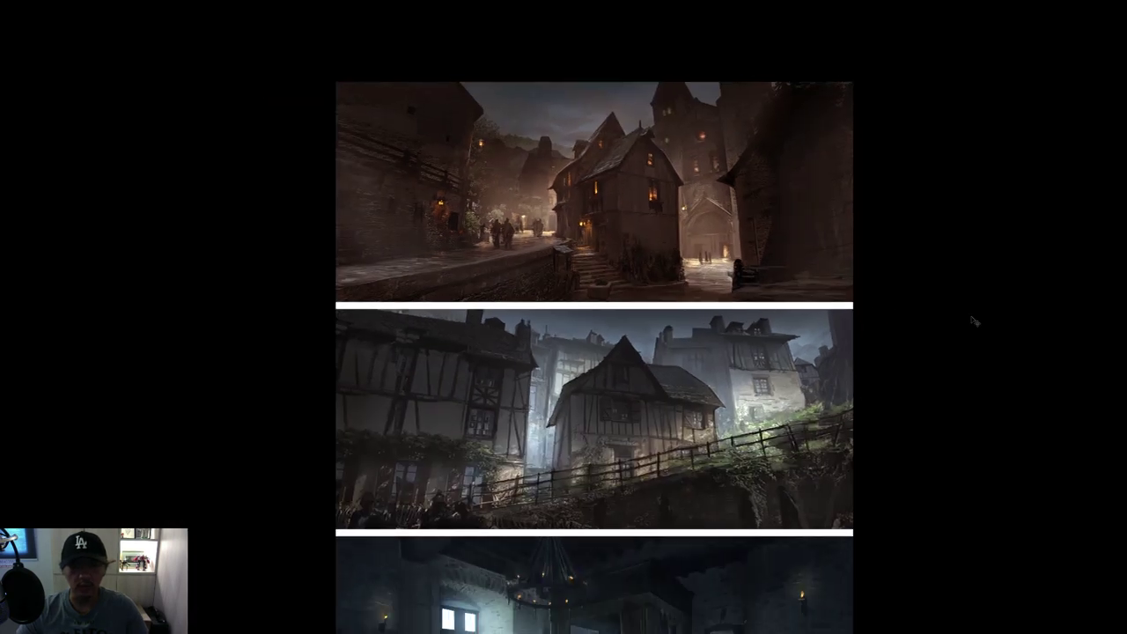
# Compare the village street scene with and without the warm grade, and undo the grade.
pyautogui.hotkey('ctrl', 'z')
pyautogui.hotkey('ctrl', 'shift', 'z')
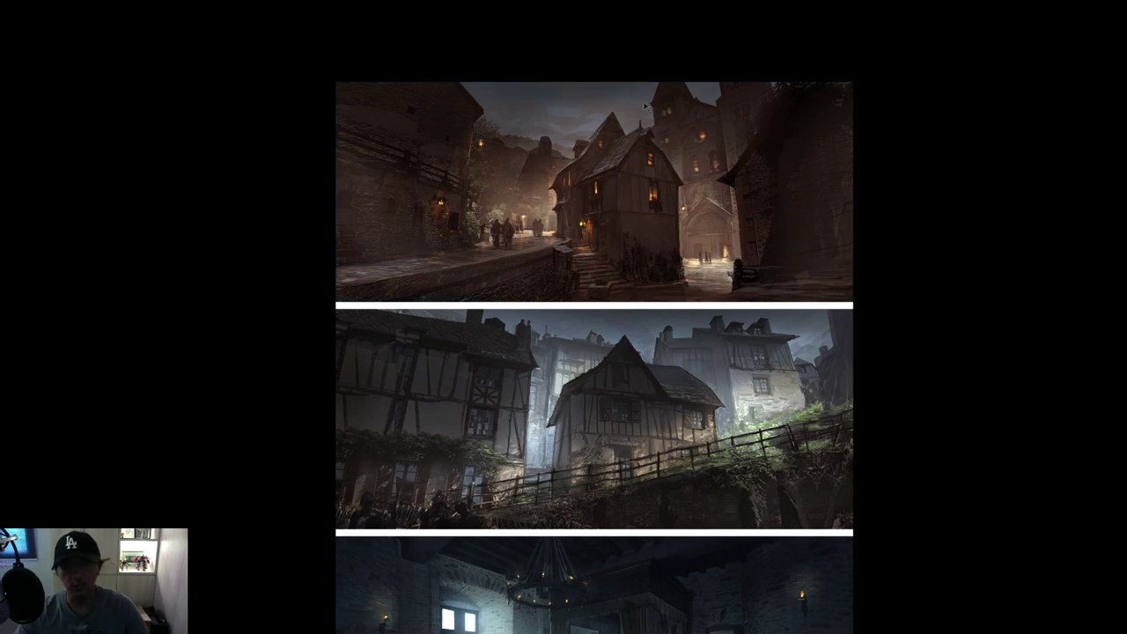
pyautogui.hotkey('ctrl', 'z')
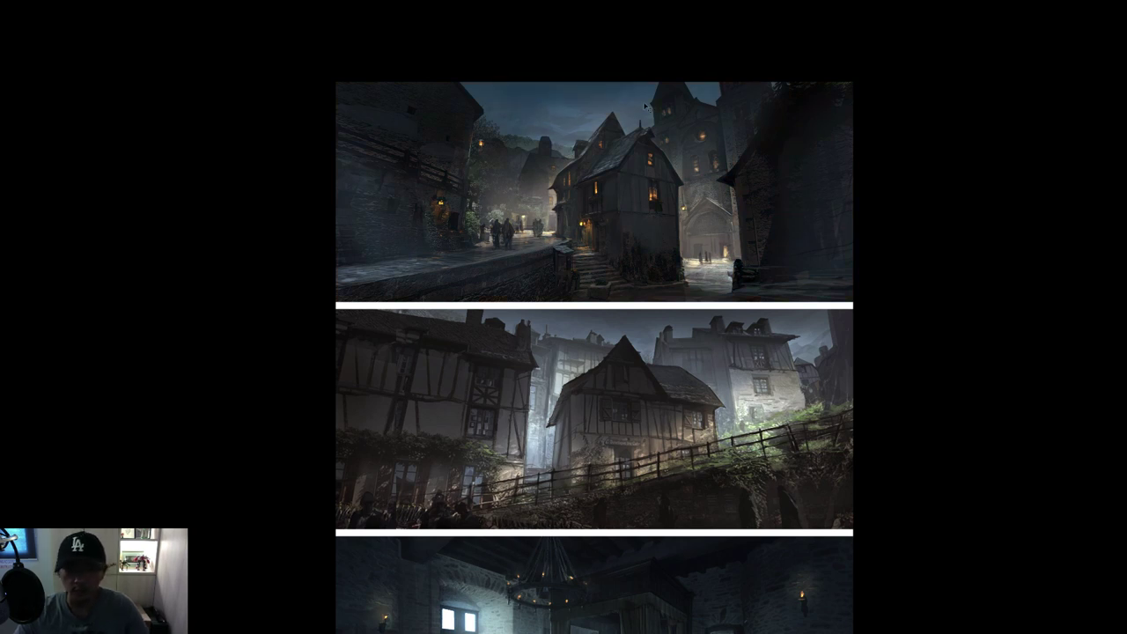
pyautogui.hotkey('ctrl', 'z')
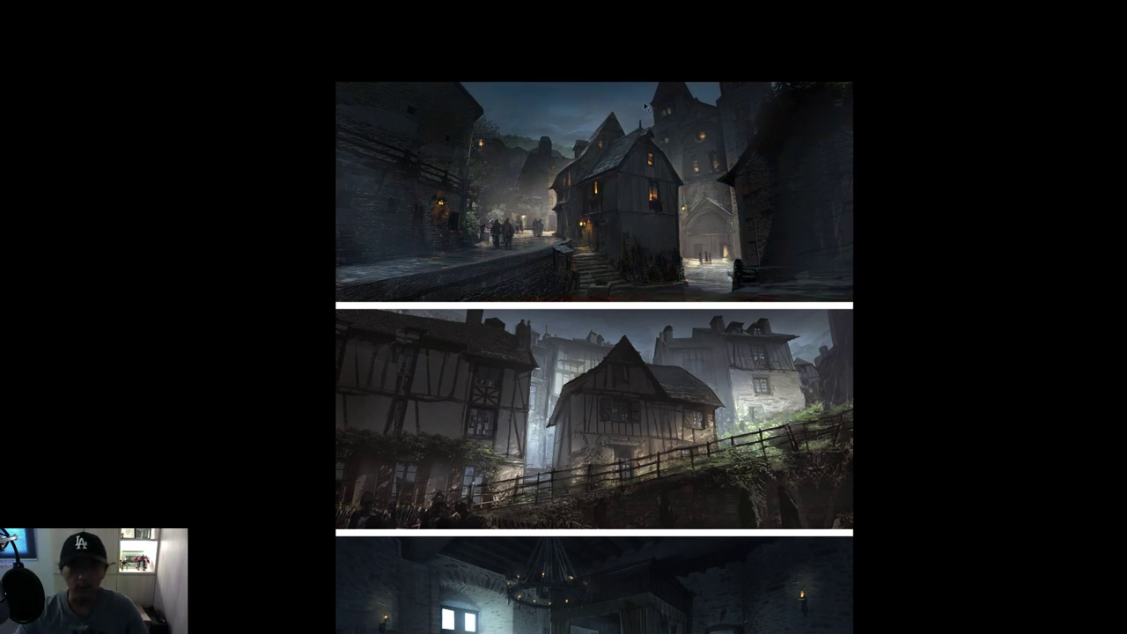
pyautogui.hotkey('ctrl', 'z')
pyautogui.hotkey('ctrl', 'z')
# Select the bedroom scene's layer, check it by toggling its visibility, and enlarge the scene in full-screen mode with the interface hidden.
pyautogui.moveTo(689, 321); pyautogui.dragTo(734, 35)
pyautogui.press('f')
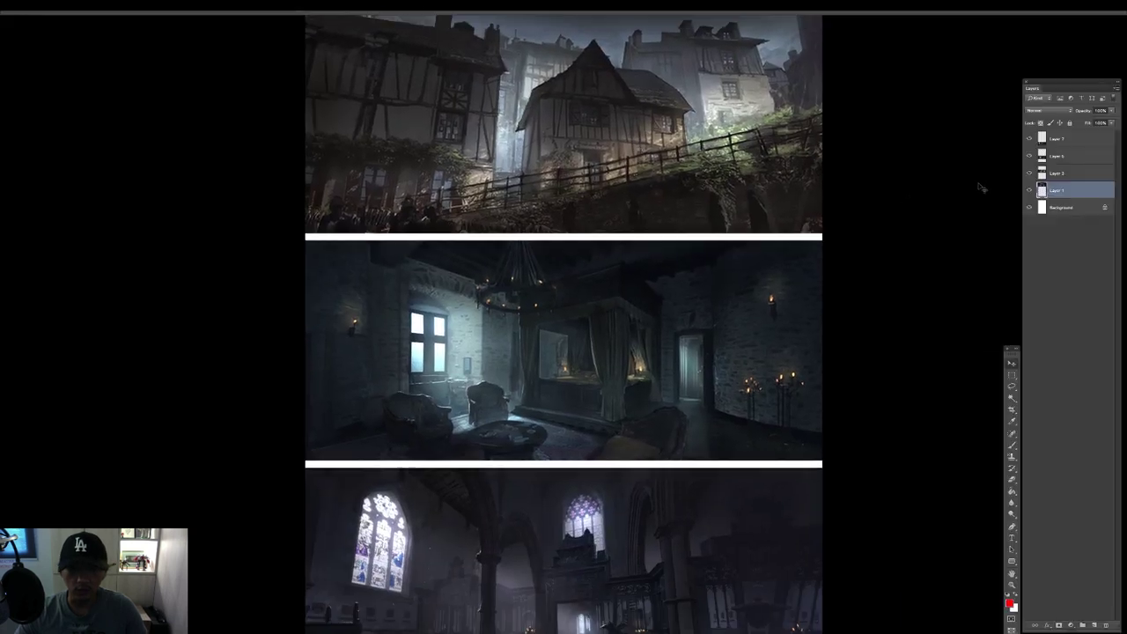
pyautogui.click(1059, 172)
pyautogui.click(1056, 157)
pyautogui.click(1029, 155)
pyautogui.click(1029, 156)
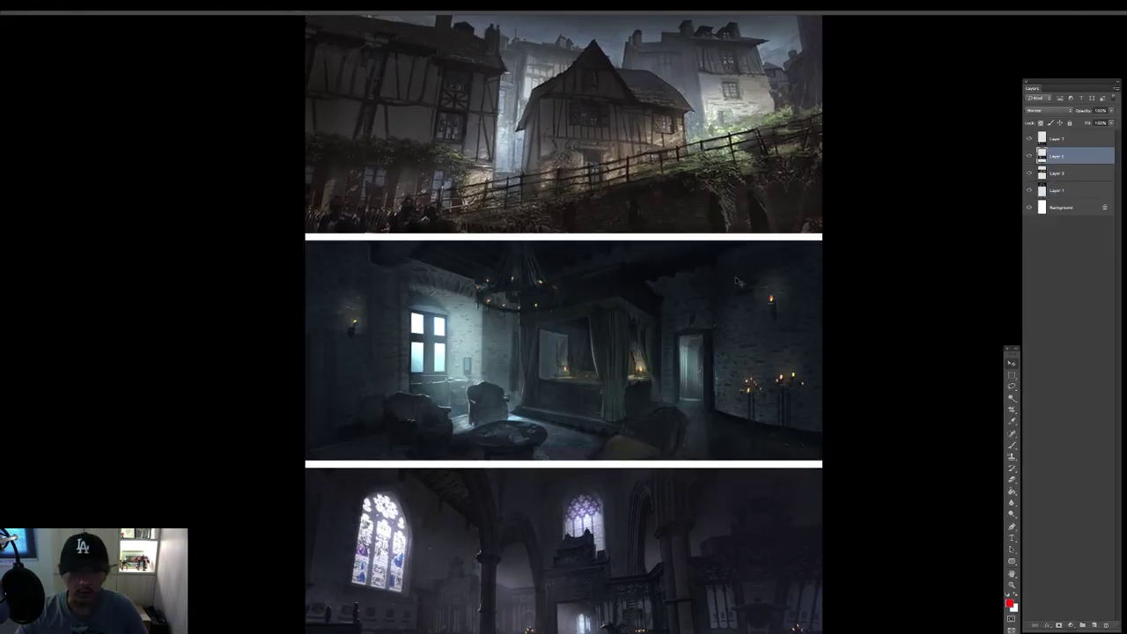
pyautogui.hotkey('ctrl', '+')
pyautogui.press('Tab')
pyautogui.hotkey('ctrl', '+')
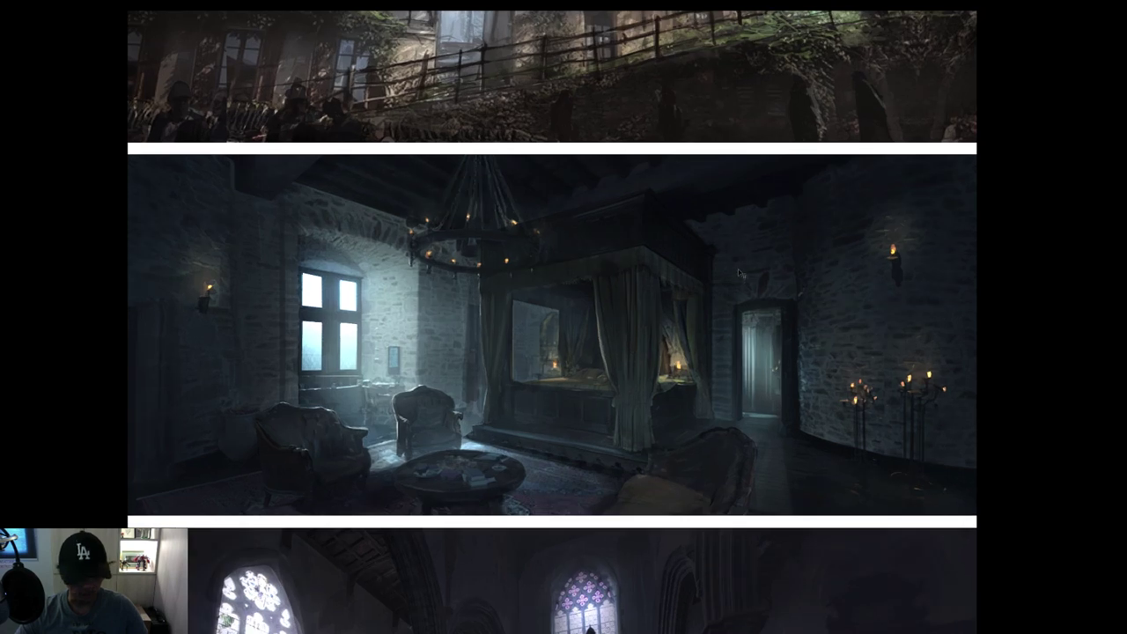
# Preview warm (+37, -9, -52) and blue (-14, -9, +20) midtone Color Balance looks on the bedroom scene, and discard the adjustment.
pyautogui.hotkey('ctrl', 'b')
pyautogui.moveTo(726, 435)
pyautogui.mouseDown()
pyautogui.moveTo(715, 458)
pyautogui.moveTo(747, 435)
pyautogui.moveTo(731, 445)
pyautogui.mouseUp()
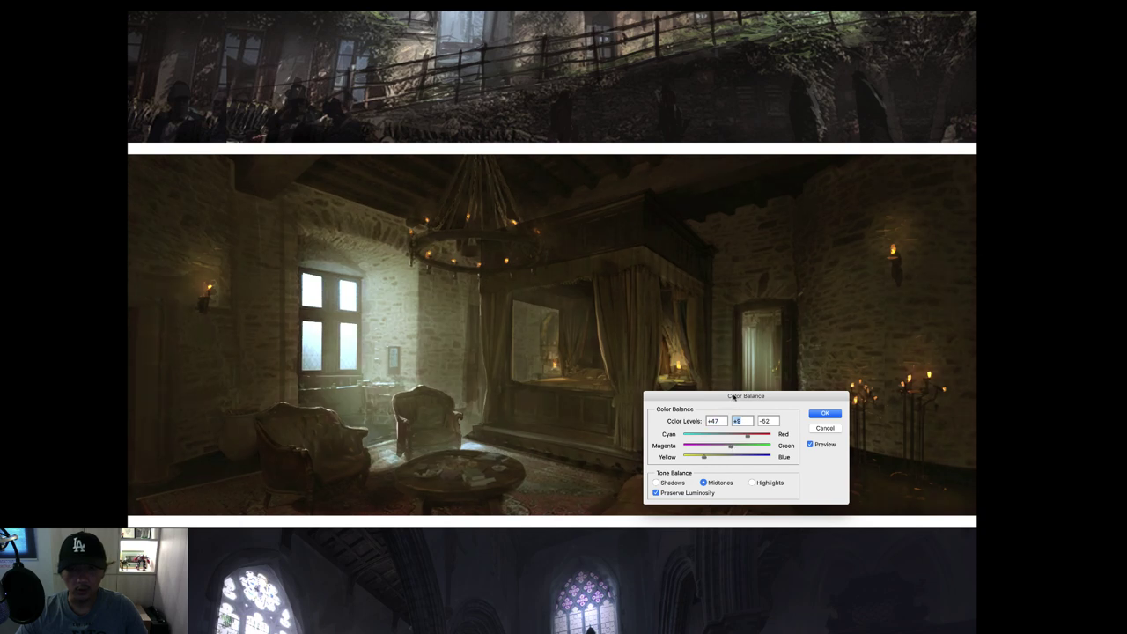
pyautogui.moveTo(734, 397); pyautogui.dragTo(847, 244)
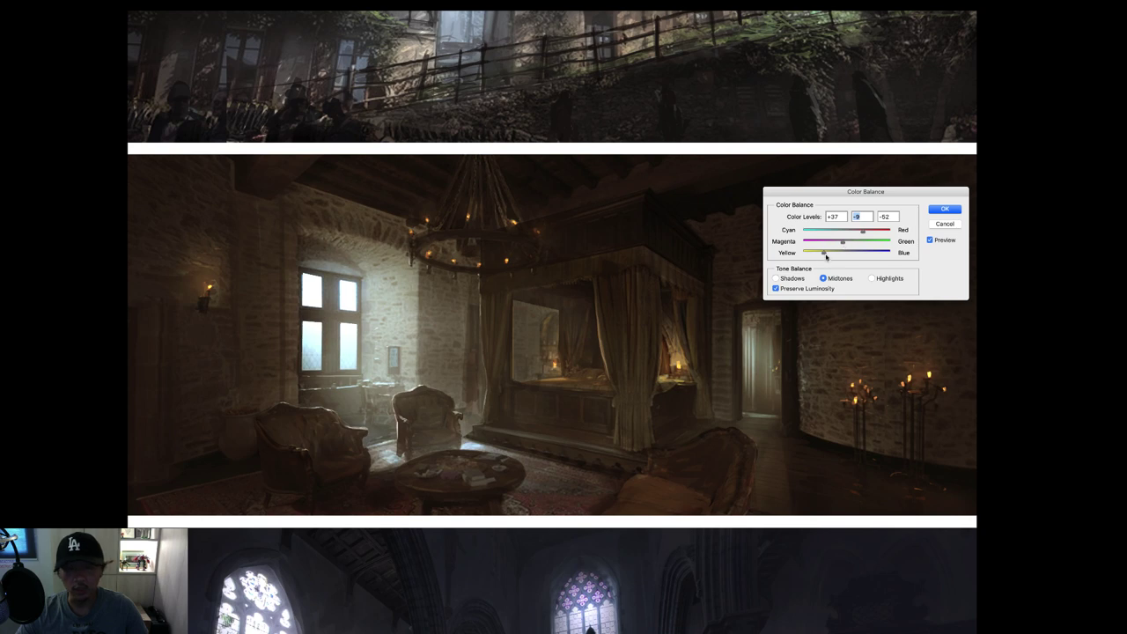
pyautogui.moveTo(825, 253); pyautogui.dragTo(839, 232)
pyautogui.click(853, 254)
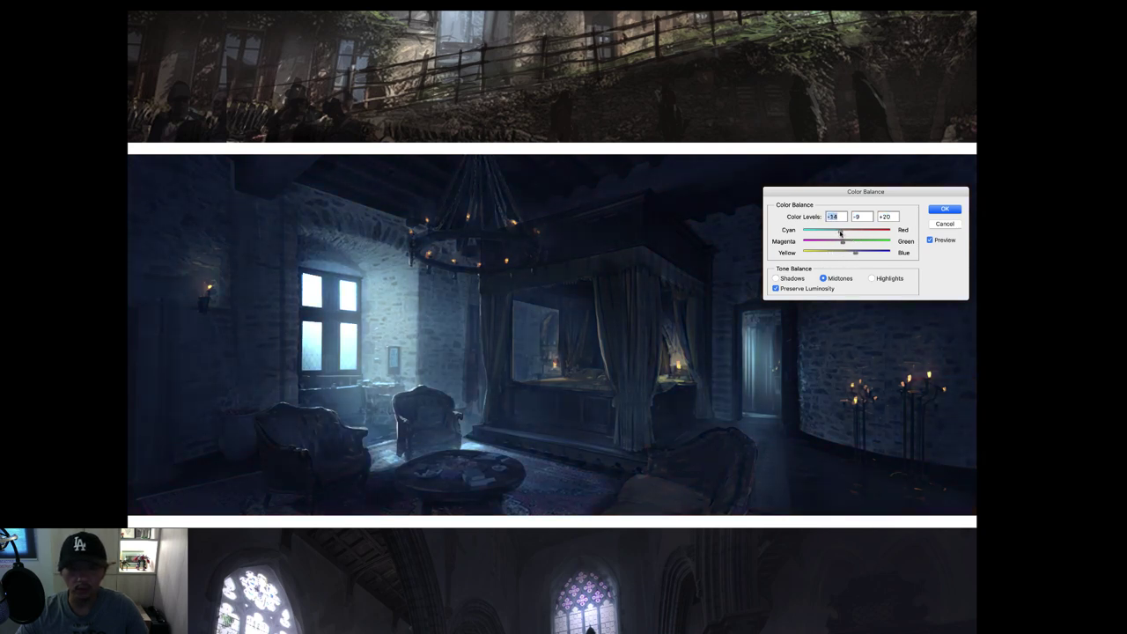
pyautogui.click(944, 224)
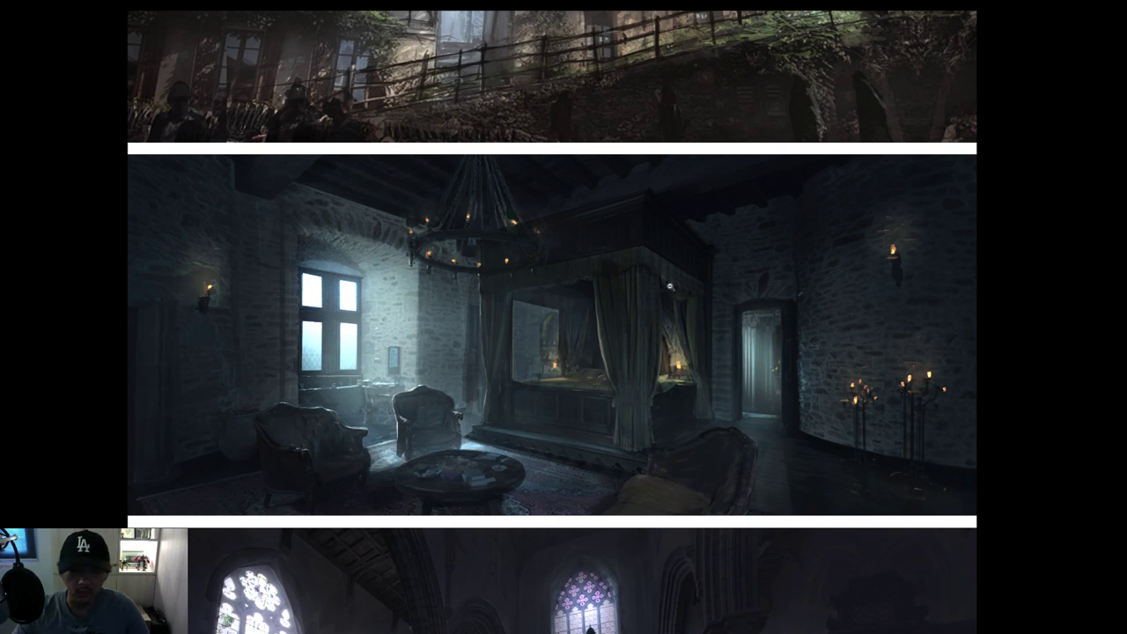
# Examine the bedroom and church scenes together in full-screen mode, and return to the windowed view of the whole sheet.
pyautogui.scroll(-2, 669, 286)
pyautogui.moveTo(633, 362); pyautogui.dragTo(628, 171)
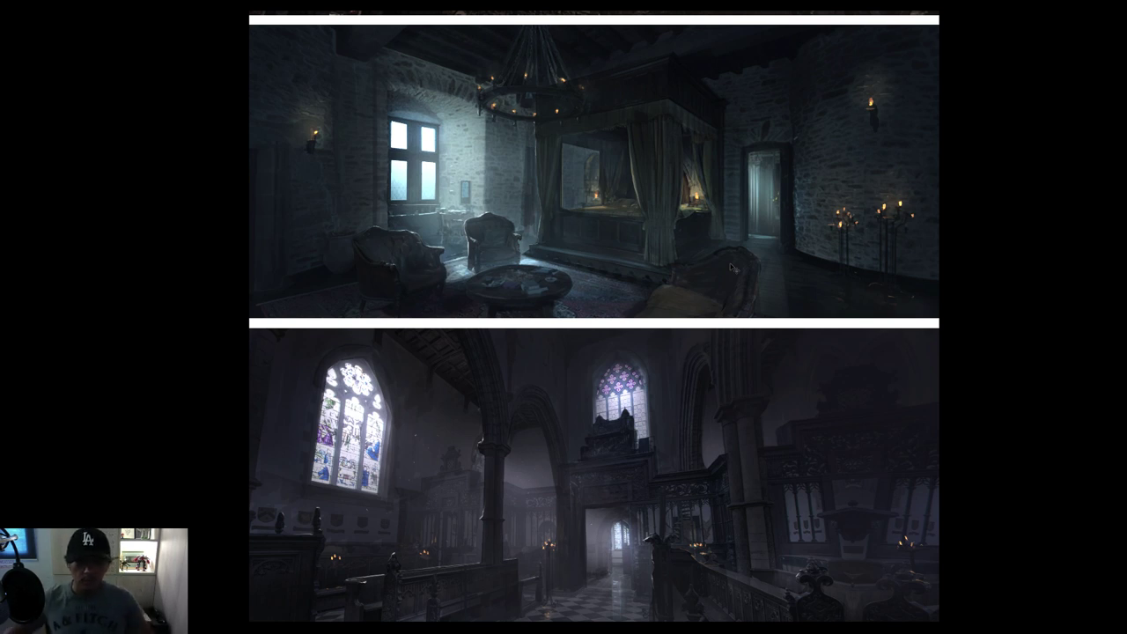
pyautogui.moveTo(619, 353); pyautogui.dragTo(604, 321)
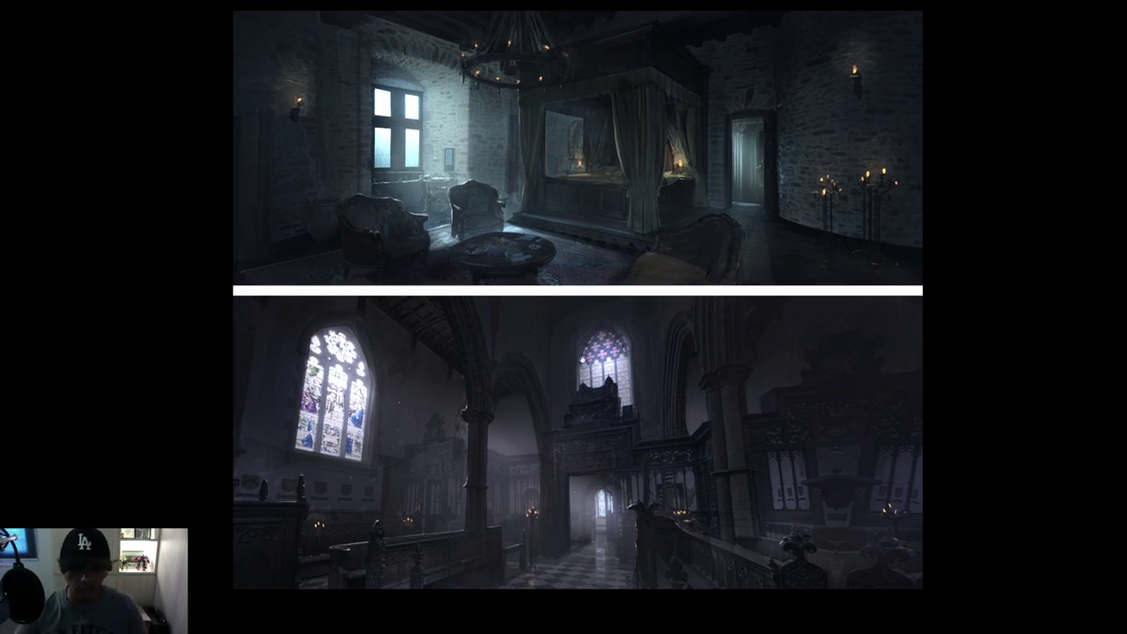
pyautogui.keyDown('alt'); pyautogui.click(617, 337); pyautogui.keyUp('alt')
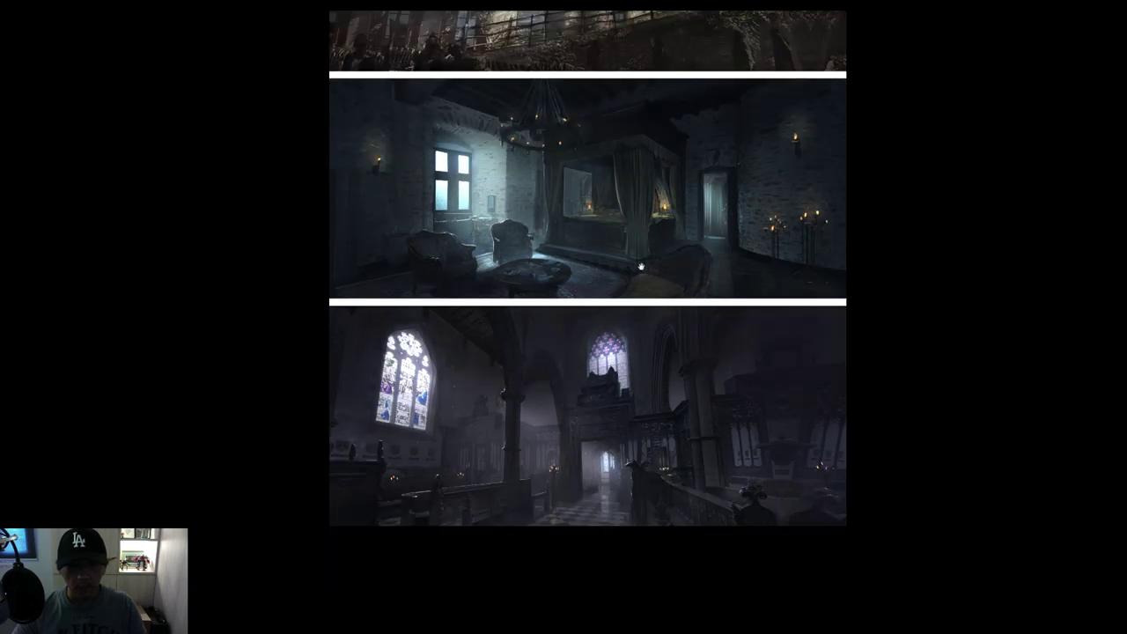
pyautogui.moveTo(644, 178); pyautogui.dragTo(628, 328)
pyautogui.keyDown('alt'); pyautogui.click(629, 329); pyautogui.keyUp('alt')
pyautogui.press('f')
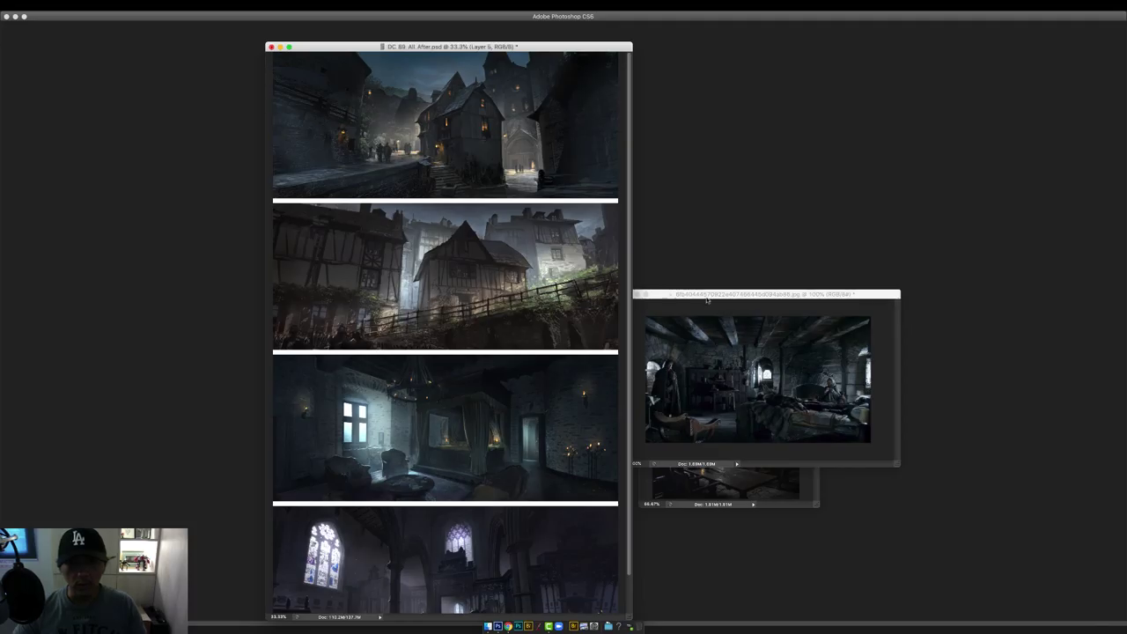
# Close the beamed-room and winterfell.jpg reference images, leaving only the after sheet open.
pyautogui.moveTo(708, 296); pyautogui.dragTo(741, 257)
pyautogui.press('super+w')
pyautogui.click(532, 200)
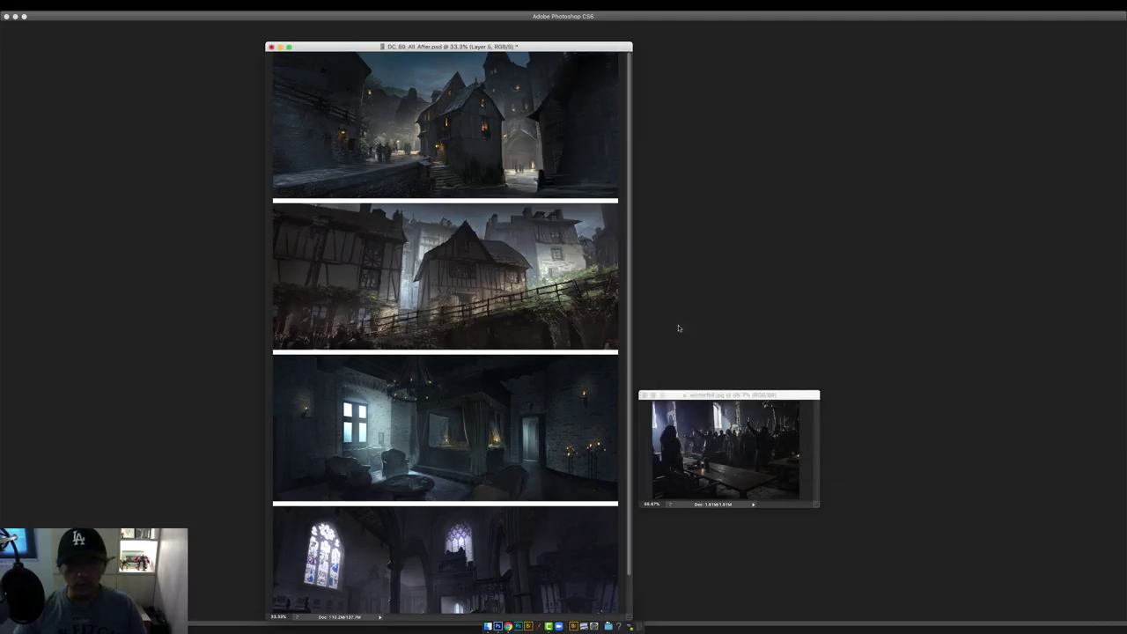
pyautogui.press('super+w')
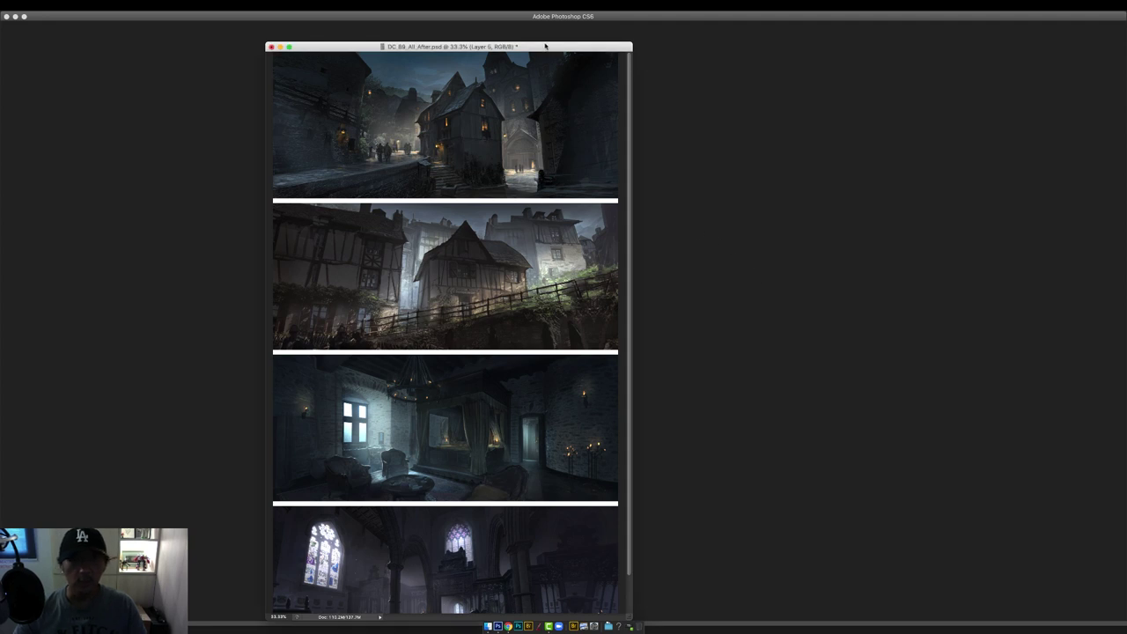
# Move the after sheet's window towards the middle of the workspace and fit all four scenes in it at about 30.7% zoom.
pyautogui.moveTo(546, 46); pyautogui.dragTo(730, 43)
pyautogui.moveTo(687, 224); pyautogui.dragTo(676, 223)
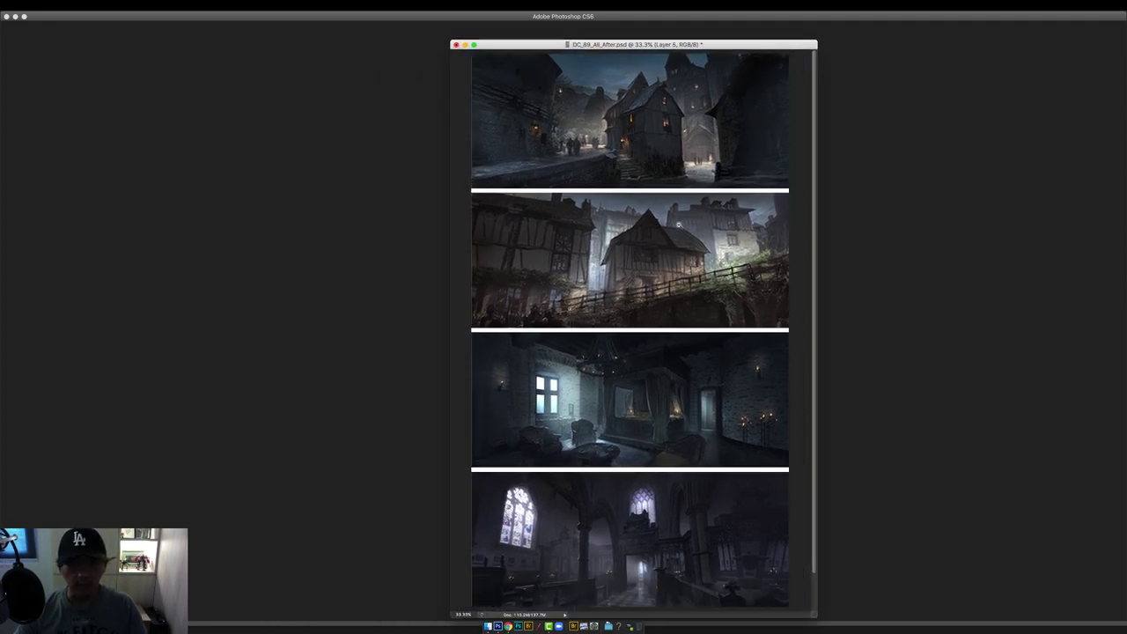
pyautogui.moveTo(665, 45); pyautogui.dragTo(649, 37)
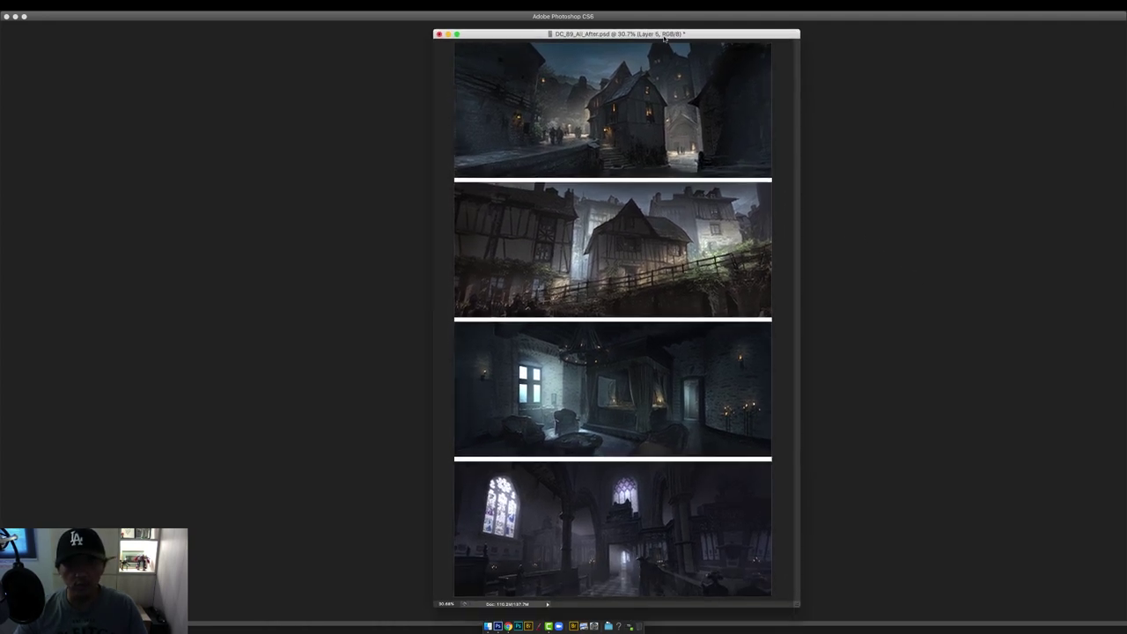